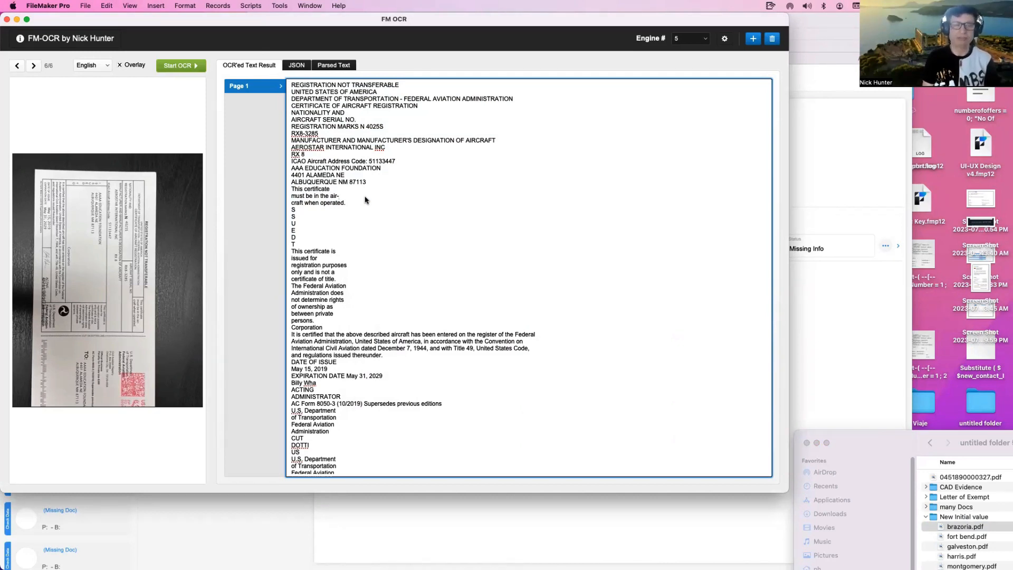
{"action": "key", "text": "super+shift+d"}
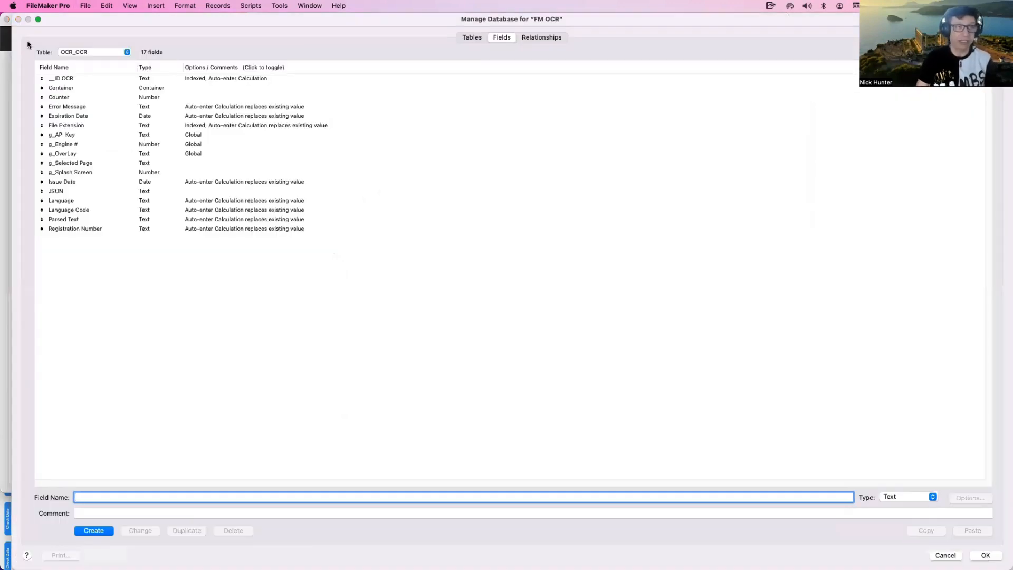
{"action": "left_click", "coordinate": [80, 54]}
{"action": "left_click", "coordinate": [79, 53]}
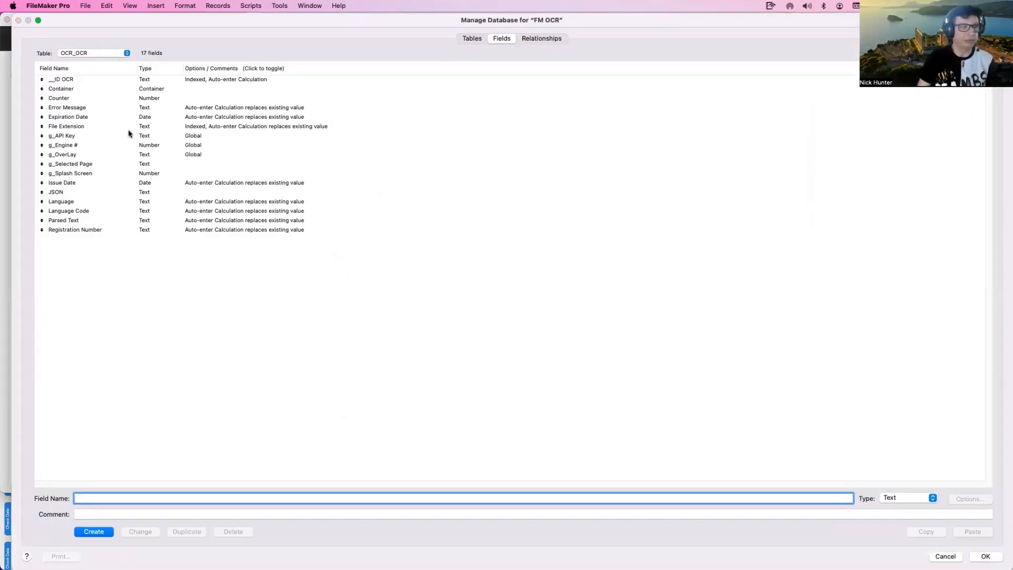
{"action": "key", "text": "Escape"}
Open the database definition and create a table named DOCT_Document Types.
{"action": "key", "text": "super+shift+d"}
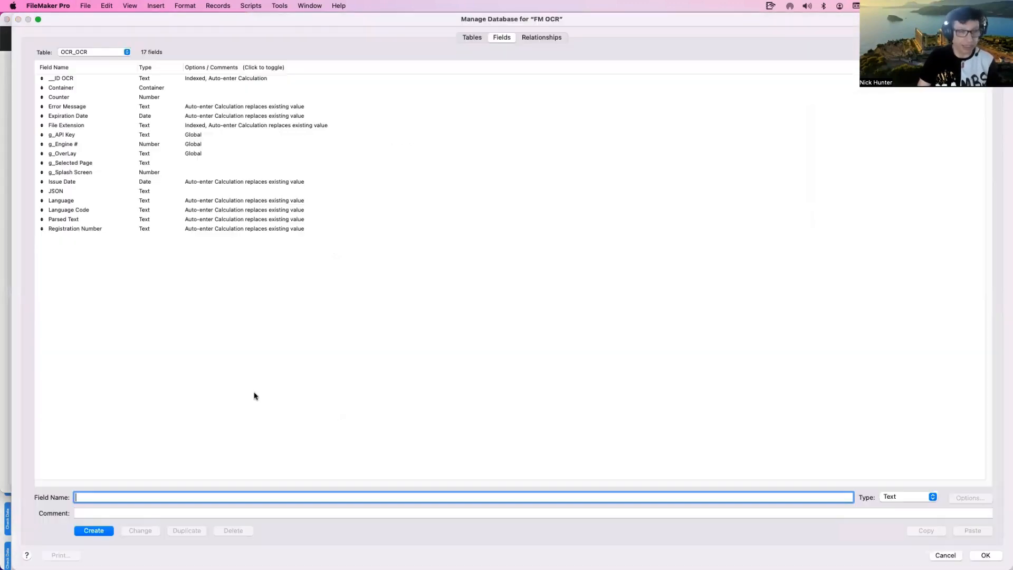
{"action": "left_click", "coordinate": [472, 37]}
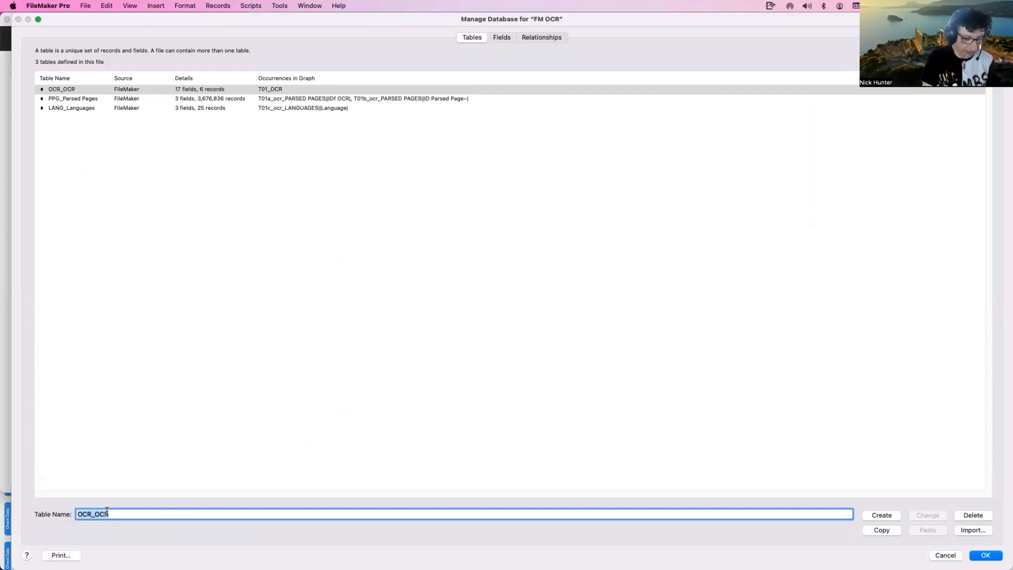
{"action": "type", "text": "DOCT"}
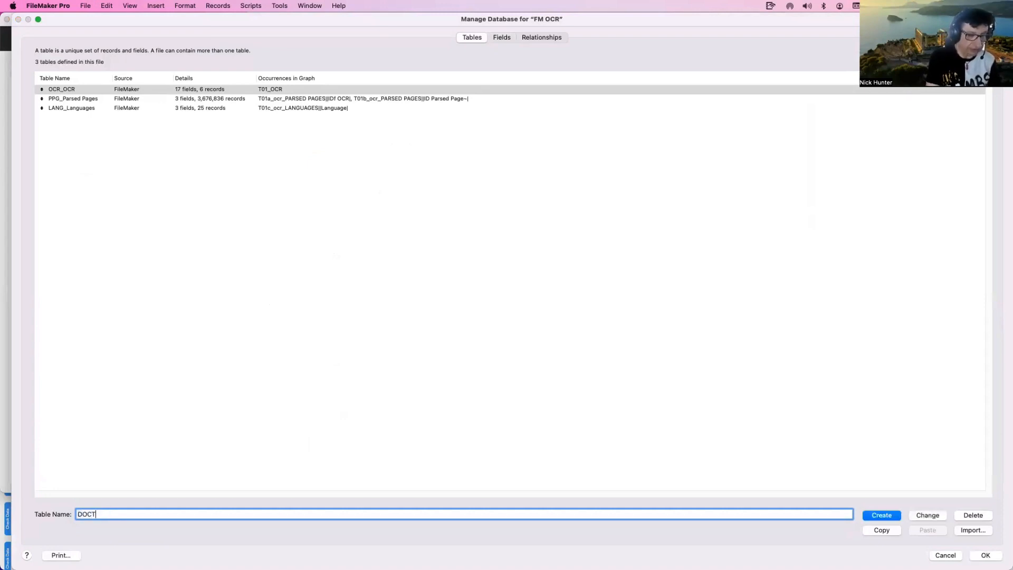
{"action": "type", "text": "_D"}
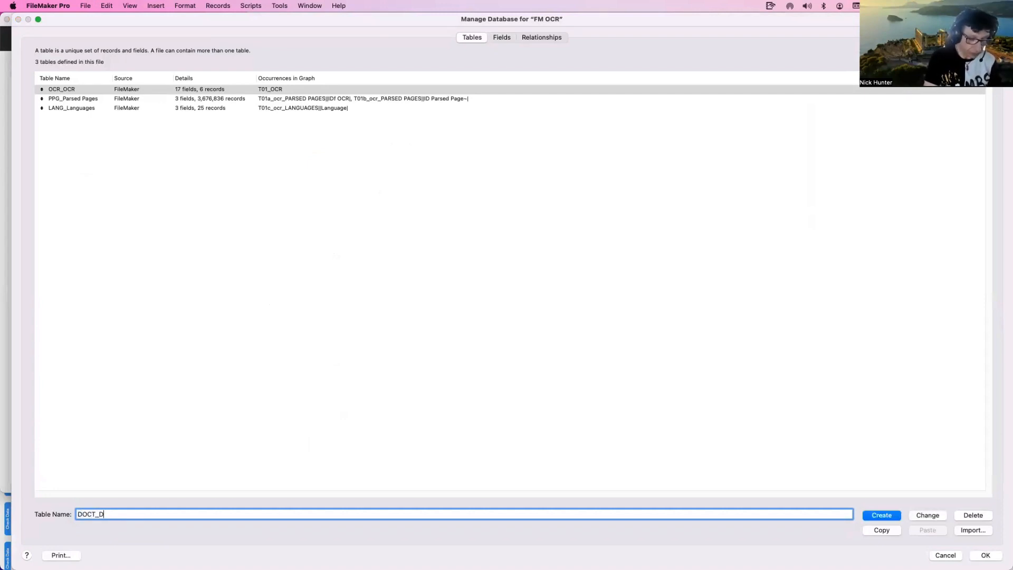
{"action": "type", "text": "ocume"}
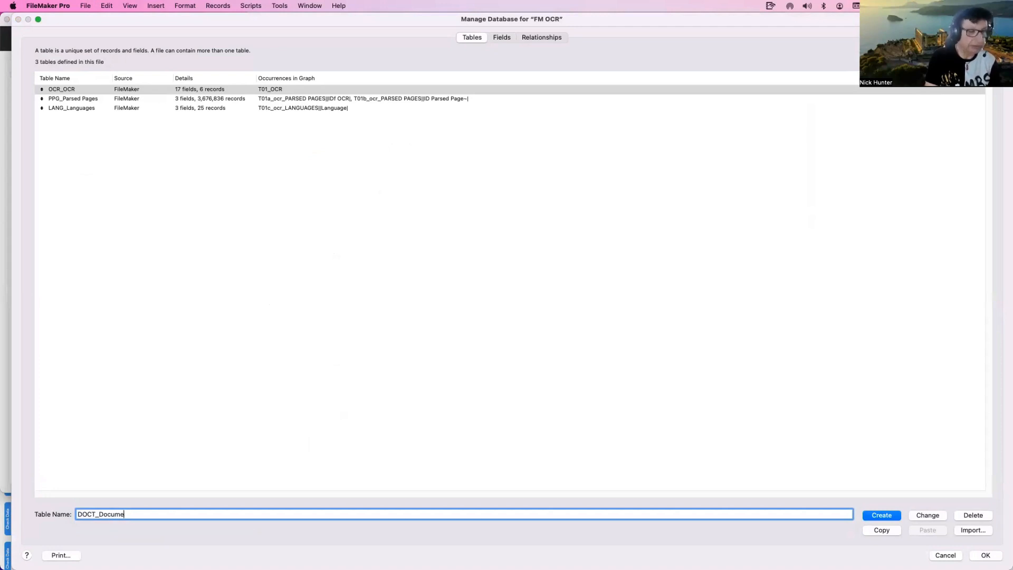
{"action": "type", "text": "ent T"}
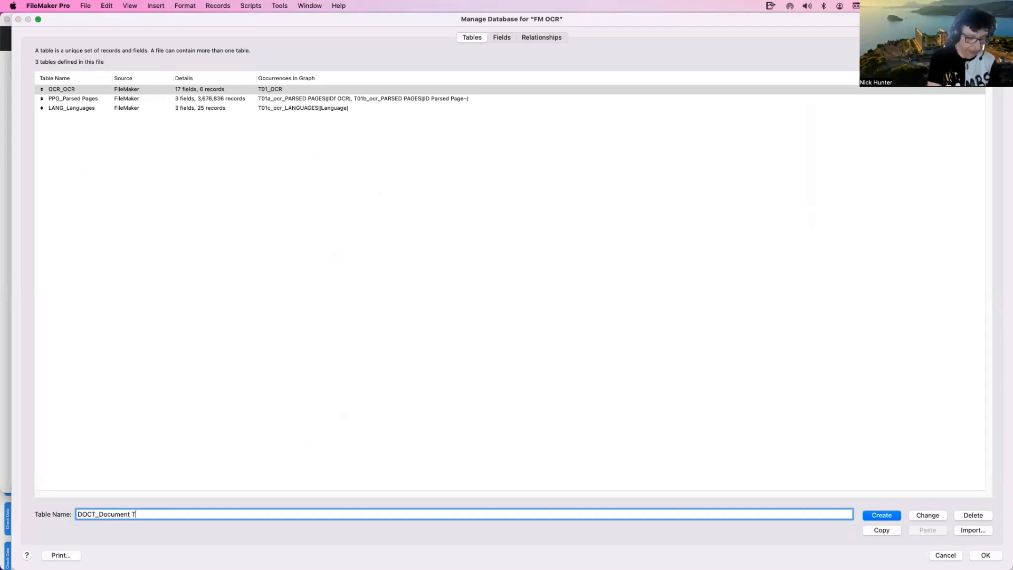
{"action": "type", "text": "ypes"}
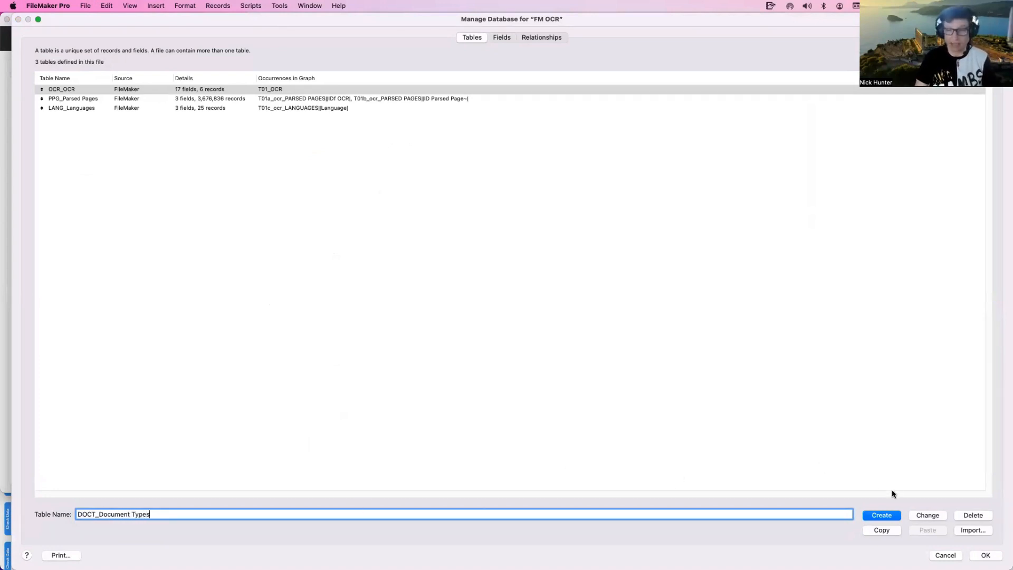
{"action": "left_click", "coordinate": [876, 512]}
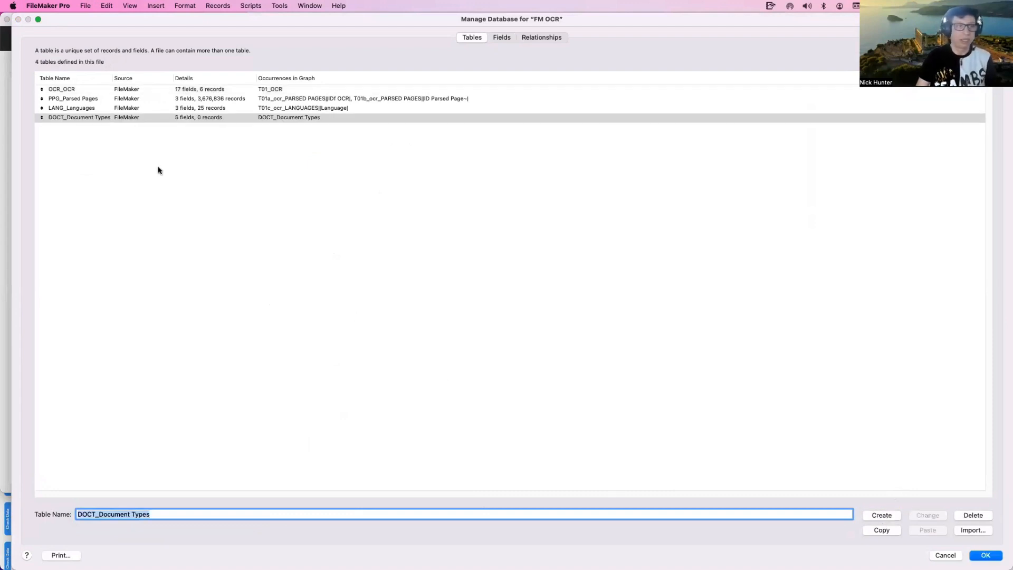
Delete all the default fields from the DOCT_Document Types table.
{"action": "left_click", "coordinate": [103, 120]}
{"action": "double_click", "coordinate": [103, 120]}
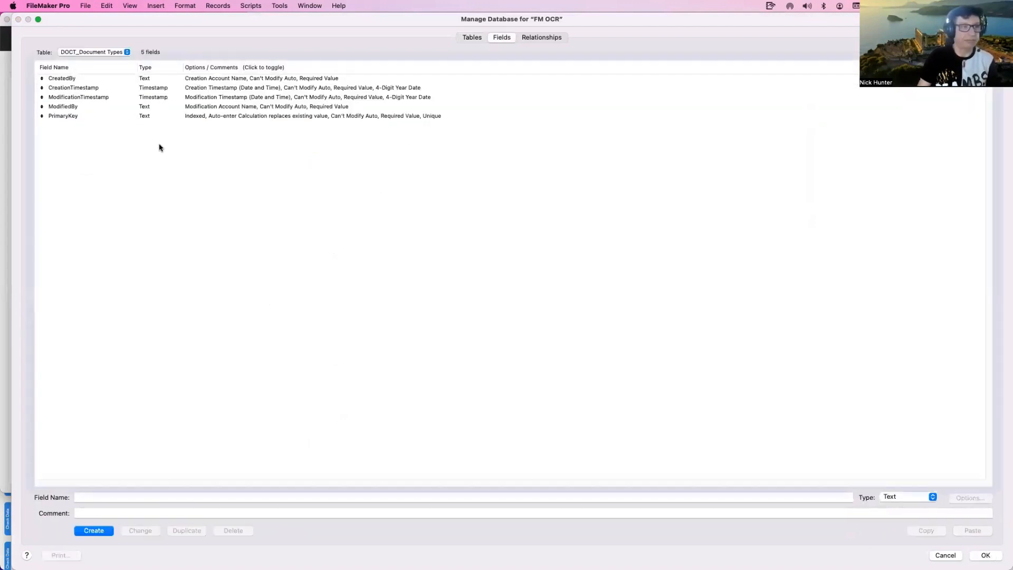
{"action": "key", "text": "super+a"}
{"action": "key", "text": "BackSpace"}
{"action": "left_click", "coordinate": [74, 137]}
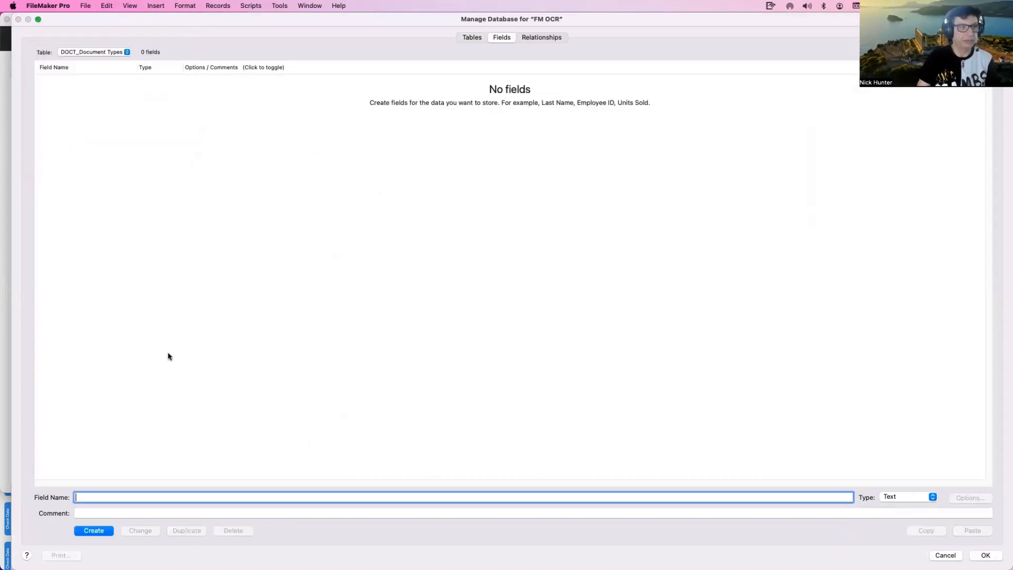
Create a text field named __ID Document Type in the DOCT_Document Types table.
{"action": "type", "text": "_"}
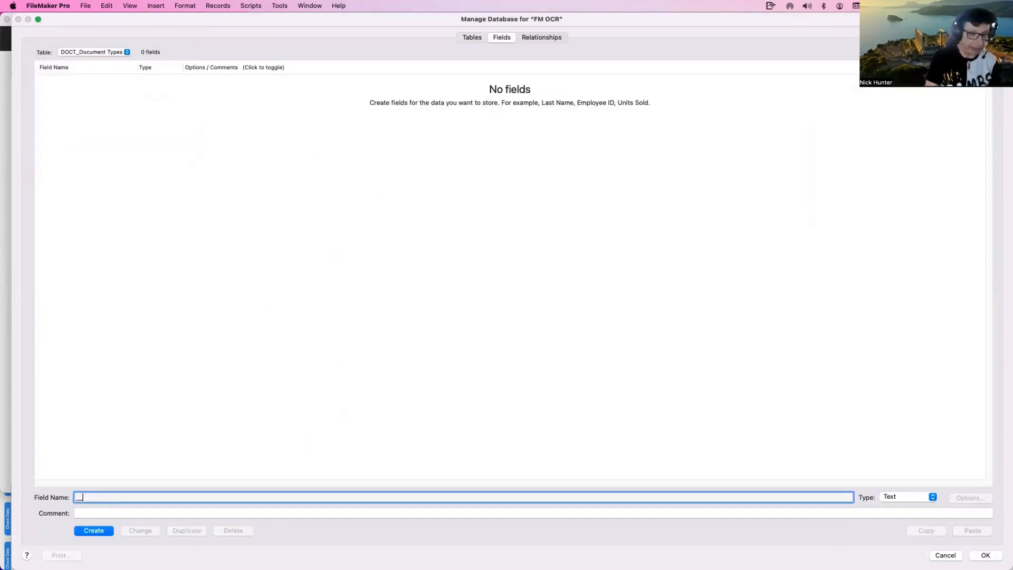
{"action": "type", "text": "_ID D"}
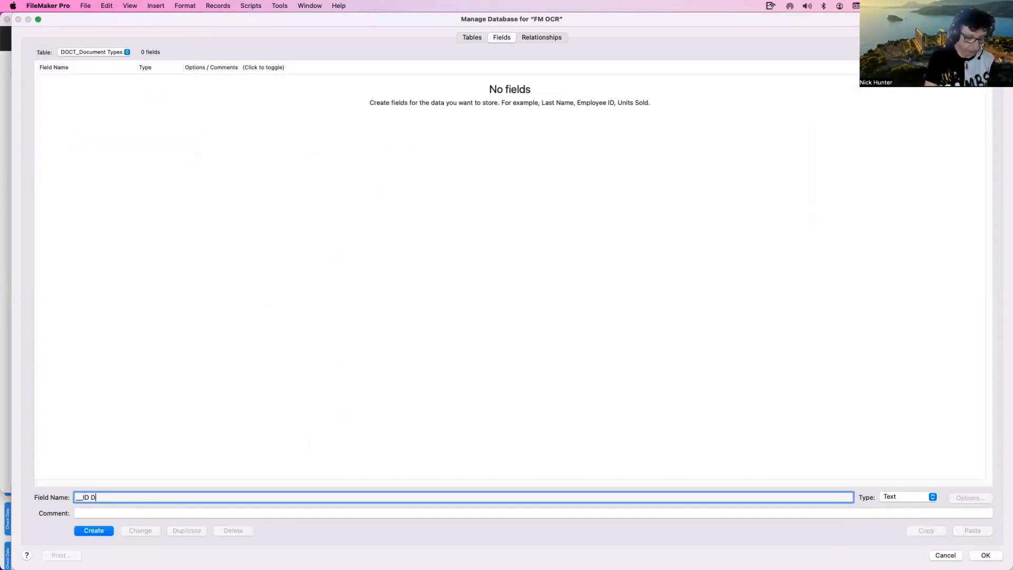
{"action": "type", "text": "ocument"}
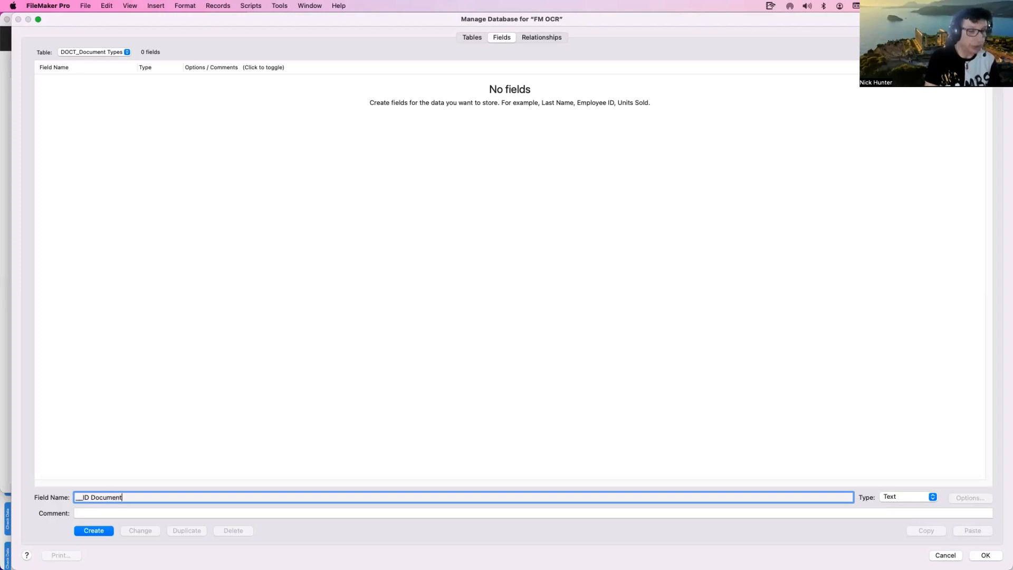
{"action": "type", "text": " Type"}
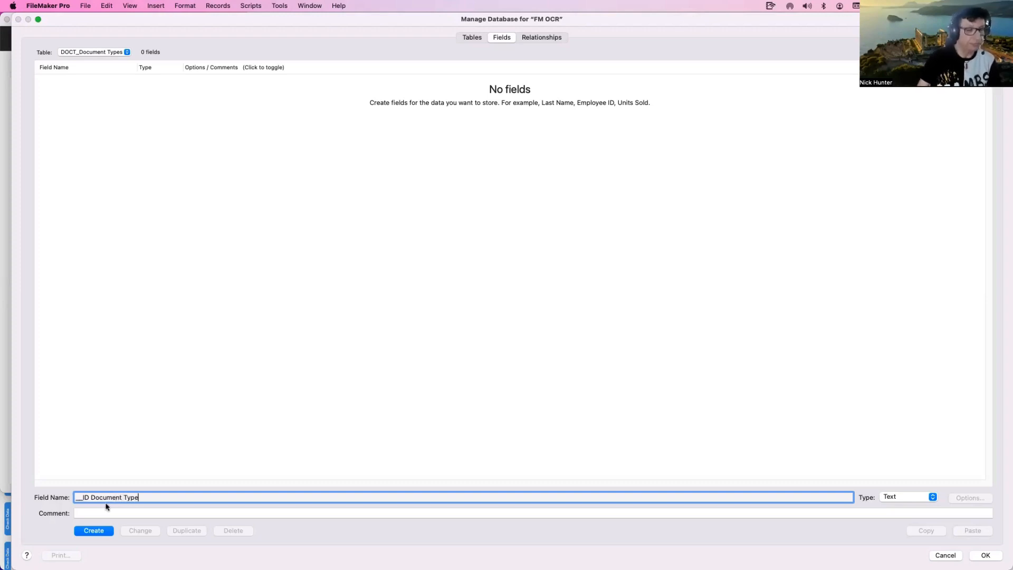
{"action": "left_click", "coordinate": [97, 529]}
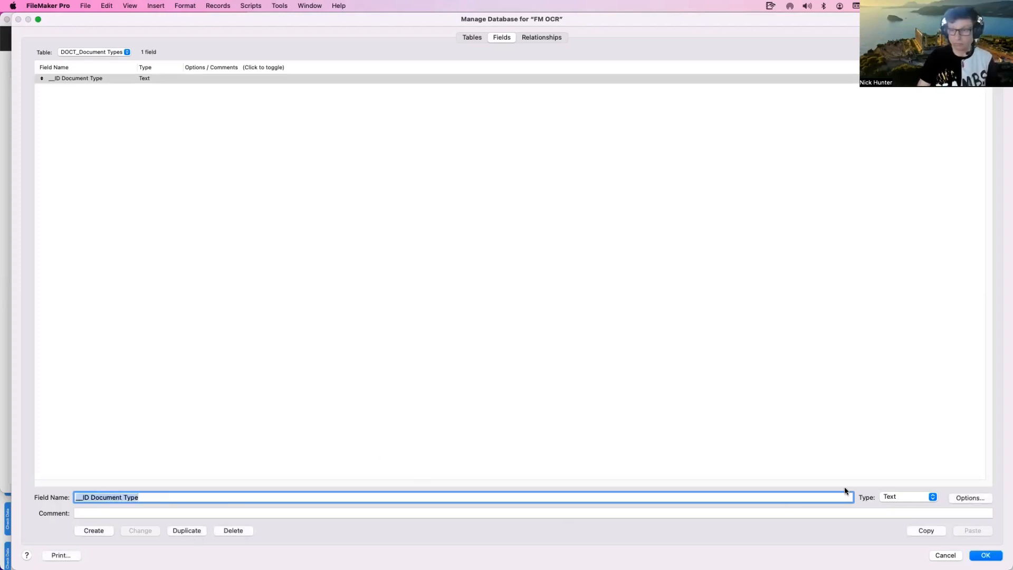
Give the __ID Document Type field an auto-enter calculated value of Get ( UUID ).
{"action": "left_click", "coordinate": [959, 499]}
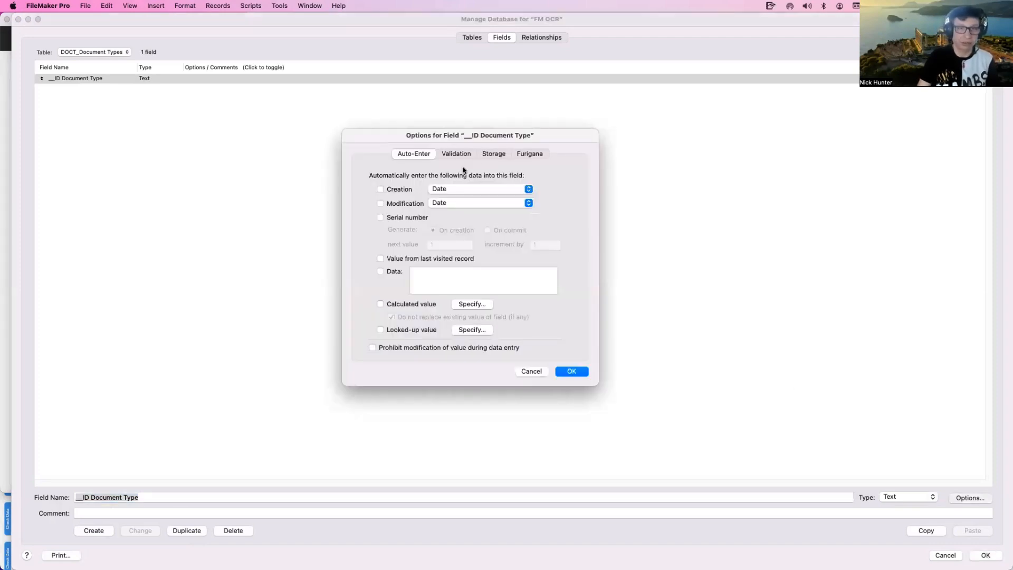
{"action": "left_click", "coordinate": [464, 305]}
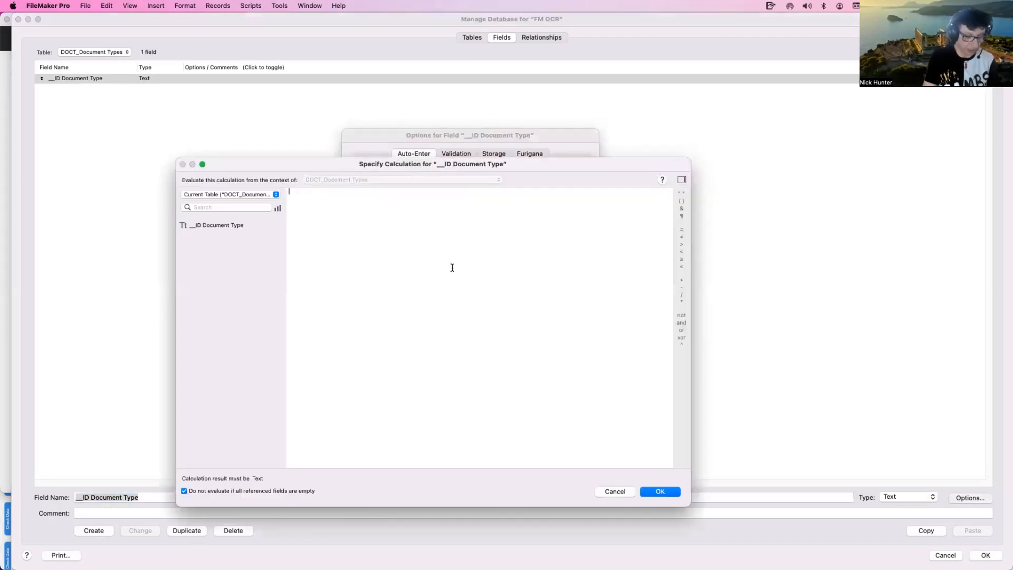
{"action": "type", "text": "ge"}
{"action": "key", "text": "Return"}
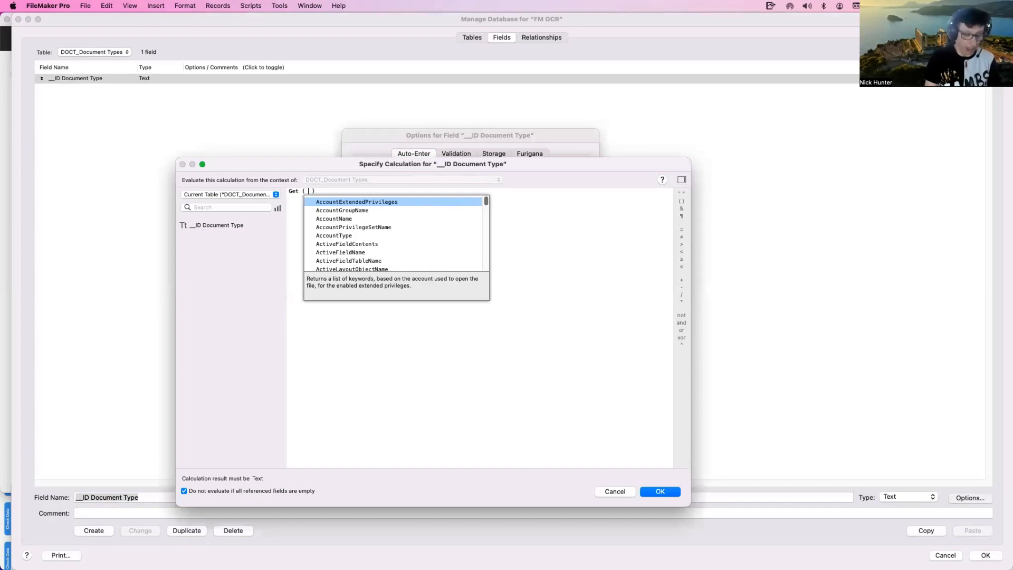
{"action": "type", "text": "uu"}
{"action": "key", "text": "Return"}
{"action": "key", "text": "Return"}
{"action": "key", "text": "Return"}
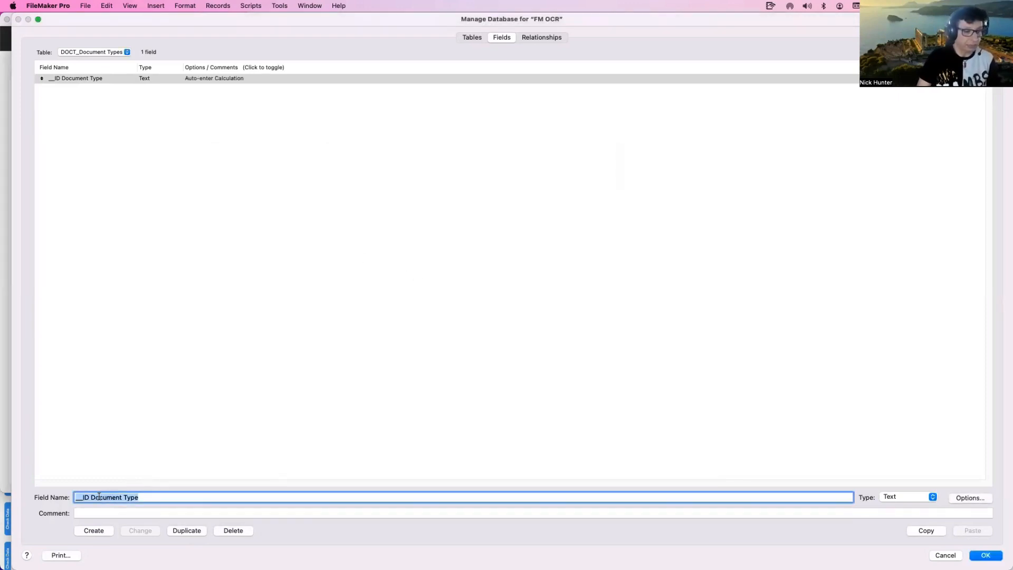
Create a text field named Type and save the database definition.
{"action": "type", "text": "Type"}
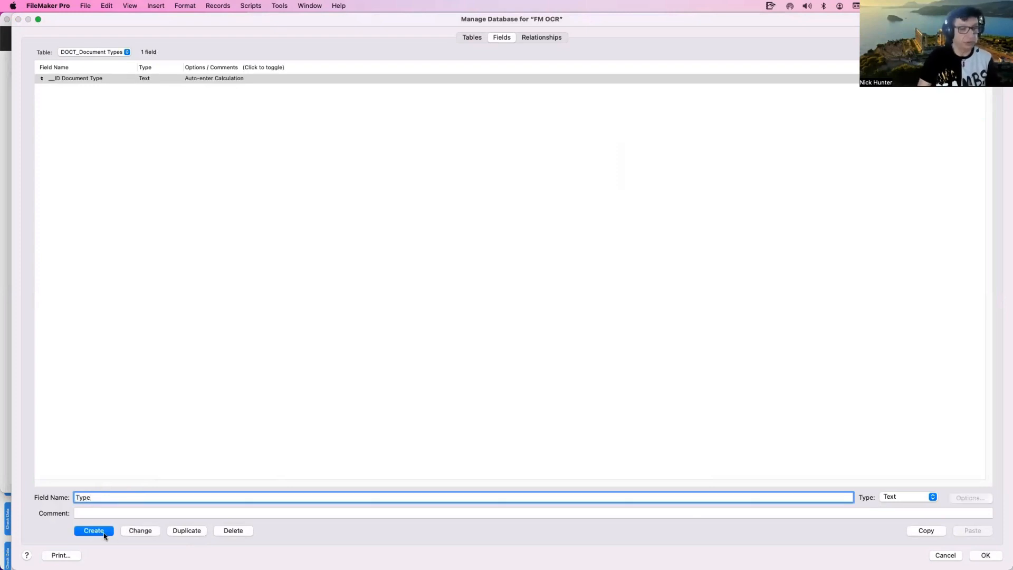
{"action": "left_click", "coordinate": [103, 533]}
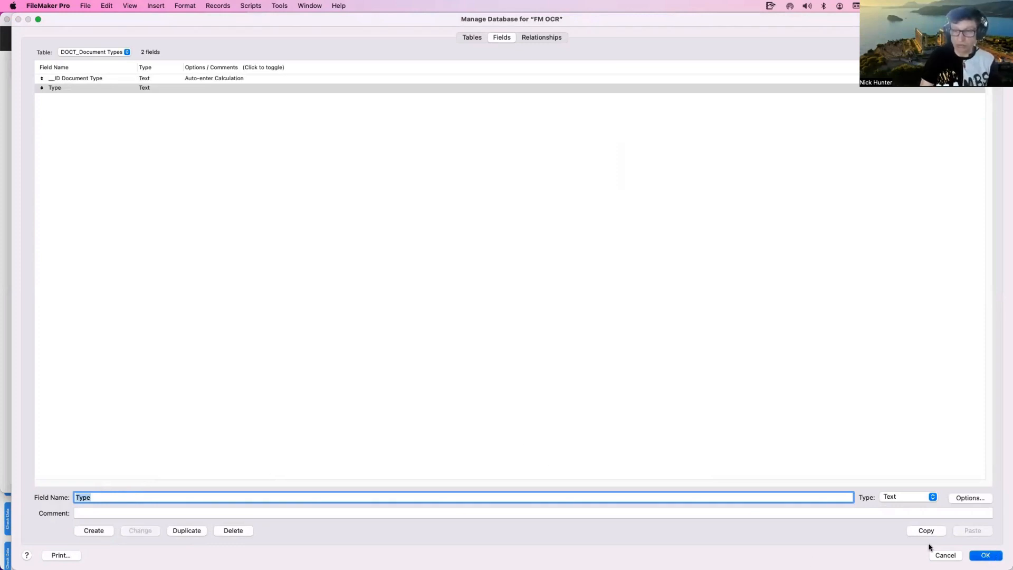
{"action": "key", "text": "Return"}
Open the DOCT_Document Types layout in its own window, close the layout manager and show the status toolbar.
{"action": "key", "text": "super+shift+l"}
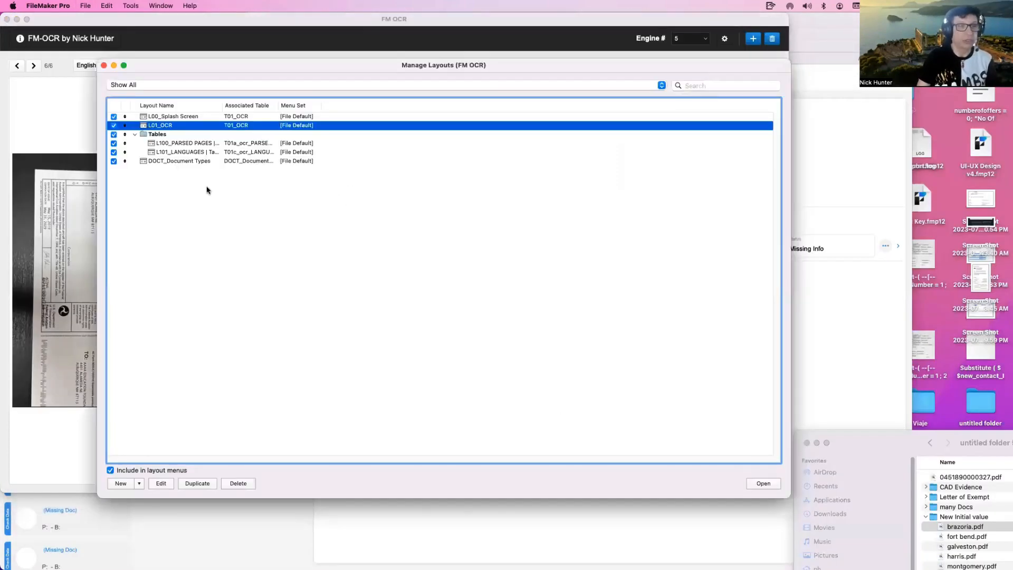
{"action": "left_click", "coordinate": [189, 161]}
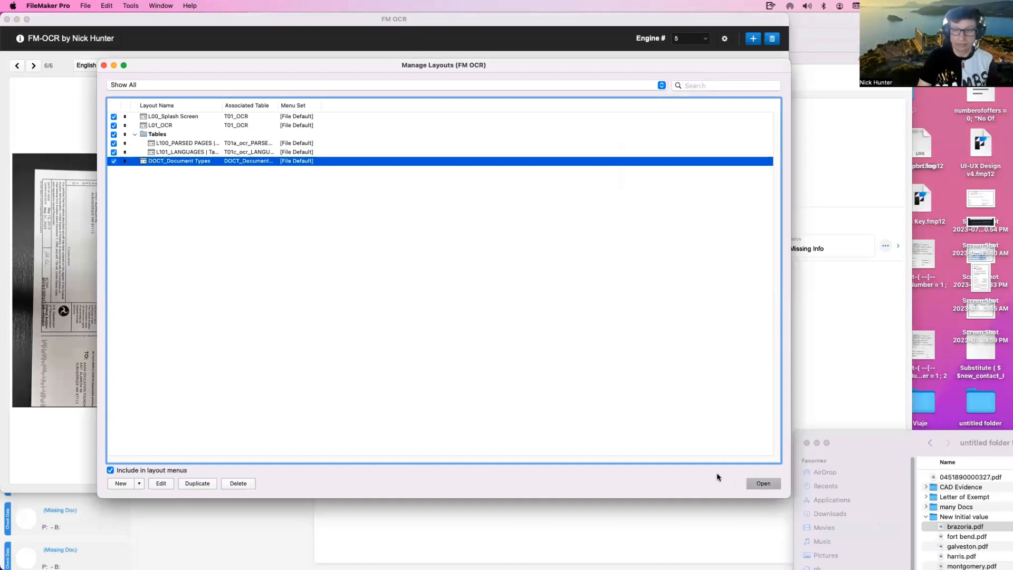
{"action": "left_click", "coordinate": [763, 483]}
{"action": "left_click_drag", "start_coordinate": [76, 34], "coordinate": [210, 185]}
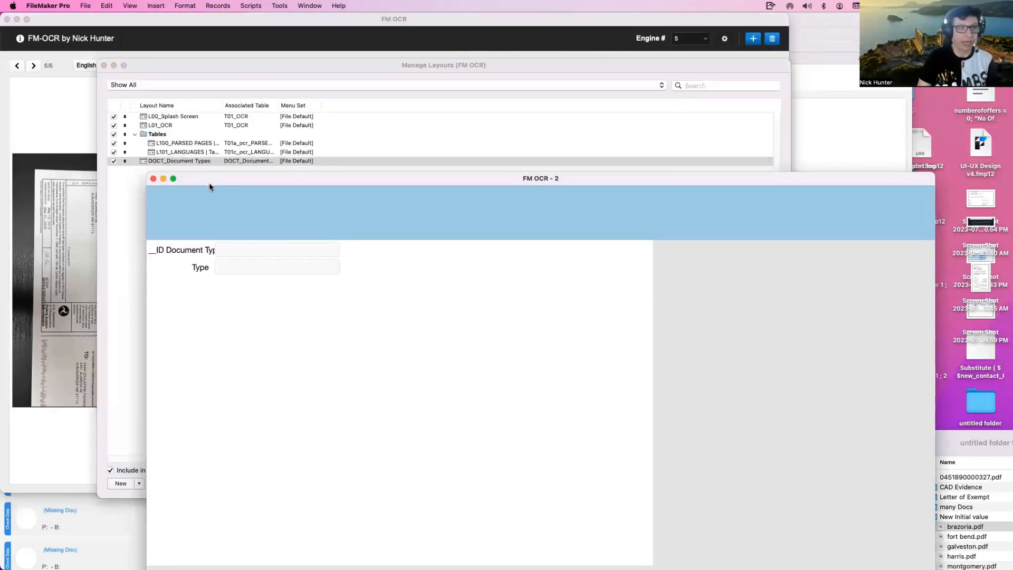
{"action": "left_click", "coordinate": [119, 181]}
{"action": "key", "text": "super+w"}
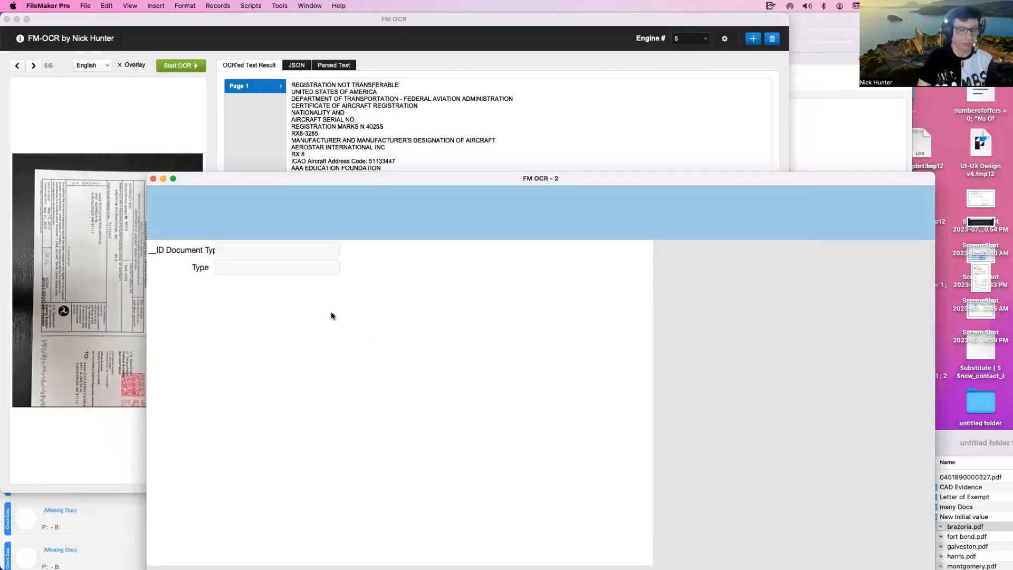
{"action": "key", "text": "super+alt+s"}
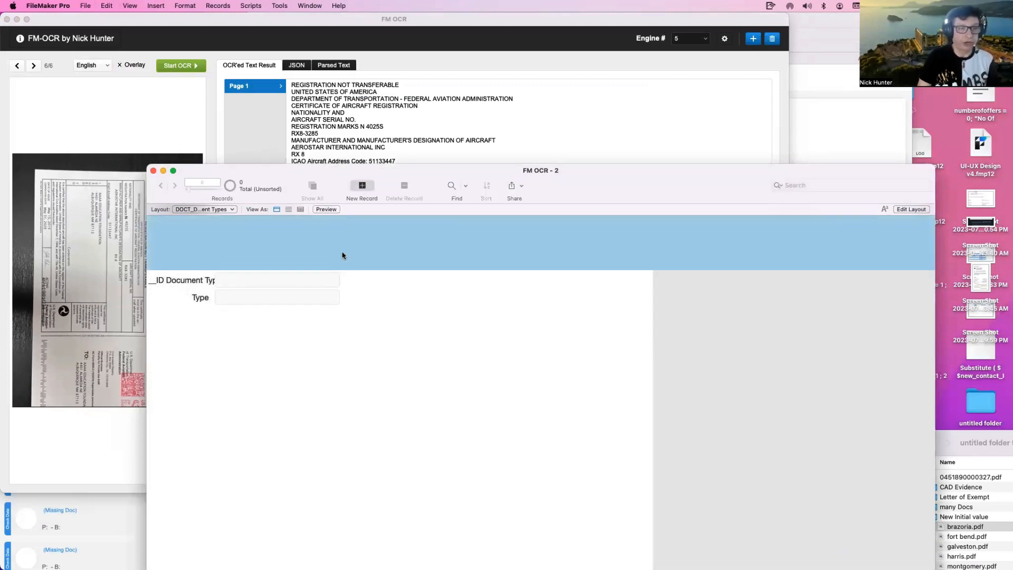
Create a document type record and fill its Type with CAD Evidence, copied from the folder name in Finder.
{"action": "key", "text": "super+n"}
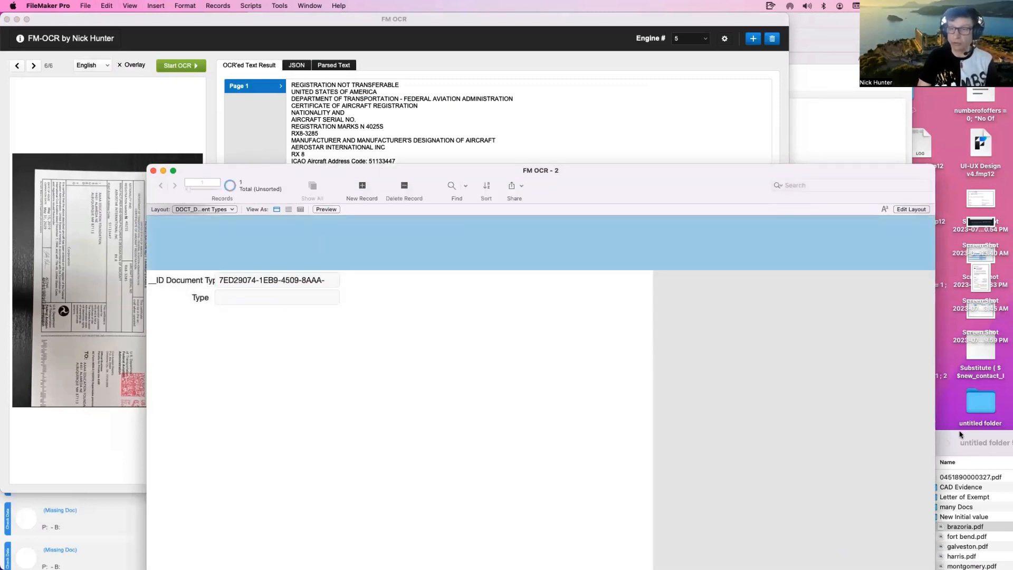
{"action": "left_click", "coordinate": [959, 435]}
{"action": "left_click_drag", "start_coordinate": [821, 392], "coordinate": [654, 377]}
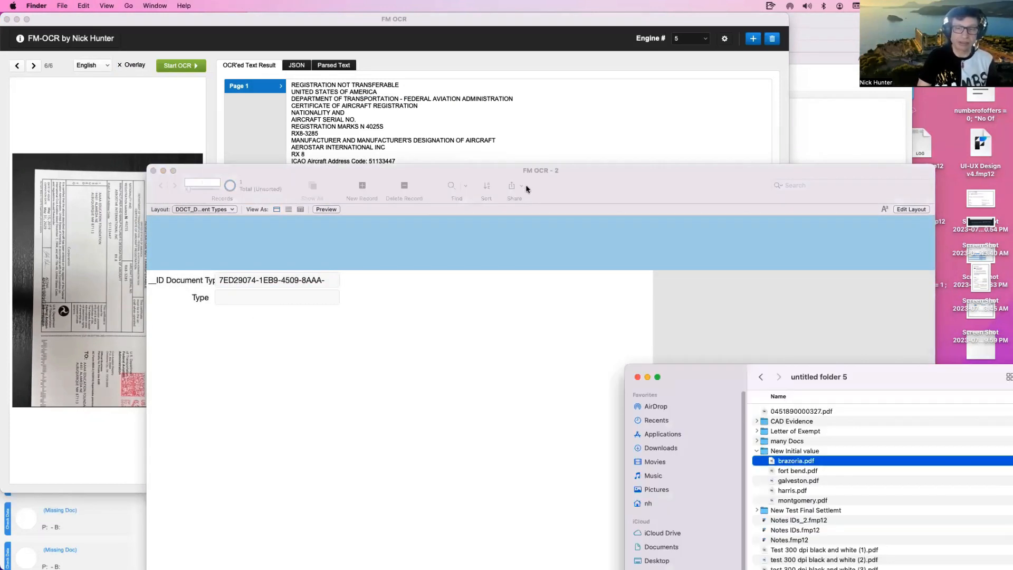
{"action": "left_click_drag", "start_coordinate": [779, 375], "coordinate": [527, 189]}
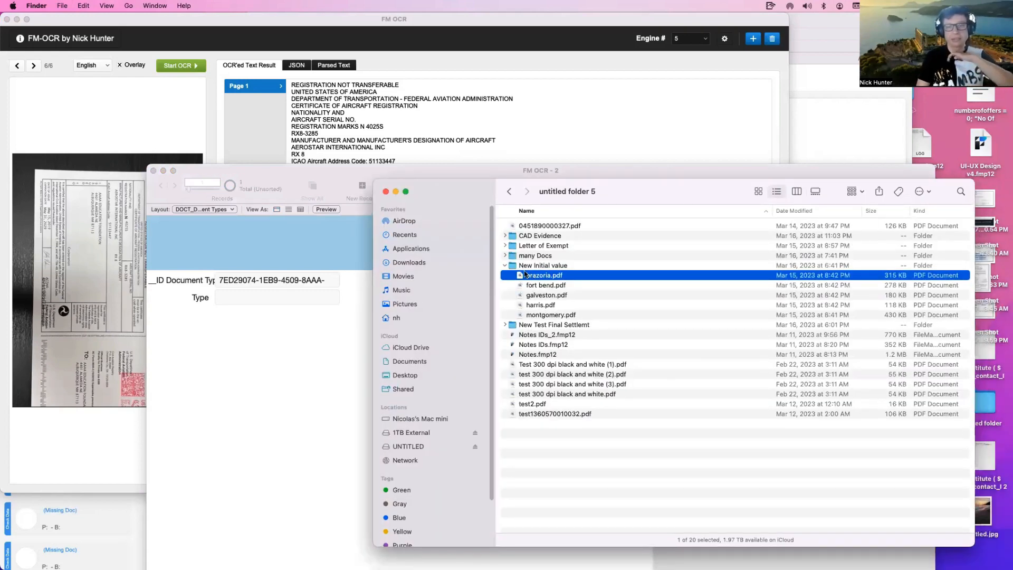
{"action": "left_click", "coordinate": [505, 267]}
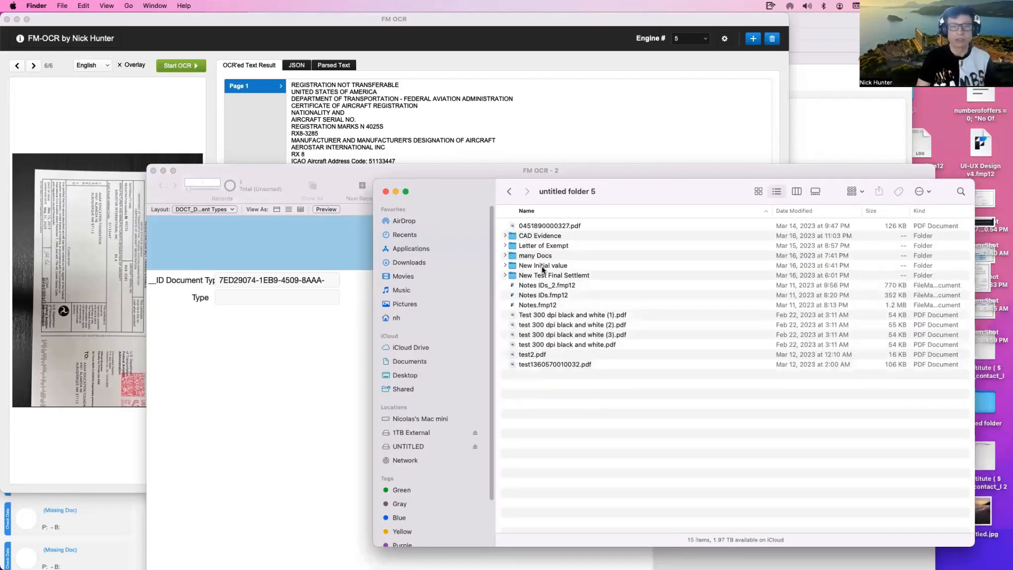
{"action": "left_click", "coordinate": [538, 236]}
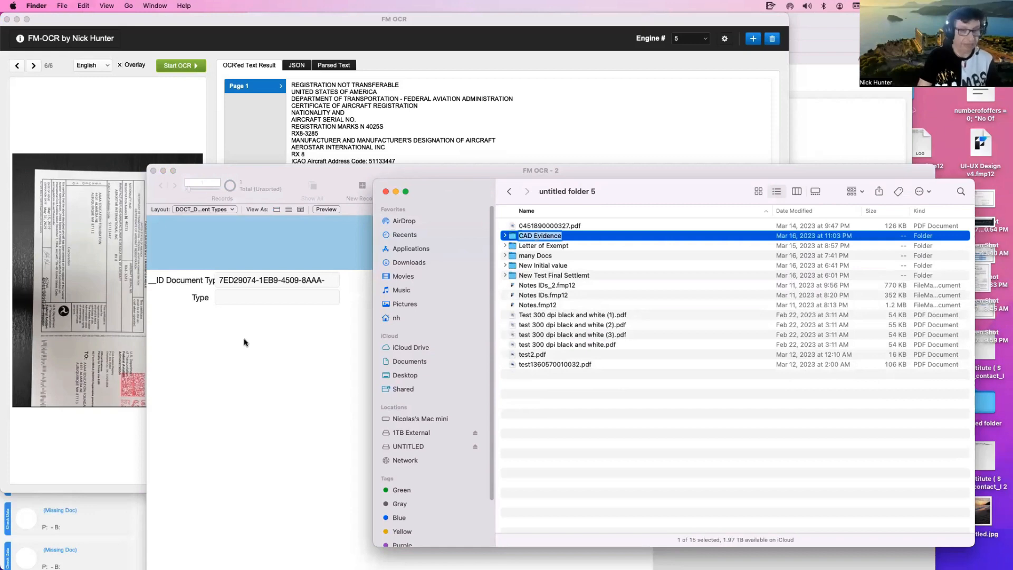
{"action": "left_click", "coordinate": [244, 340]}
{"action": "left_click", "coordinate": [244, 298]}
{"action": "type", "text": "CAD Evidence"}
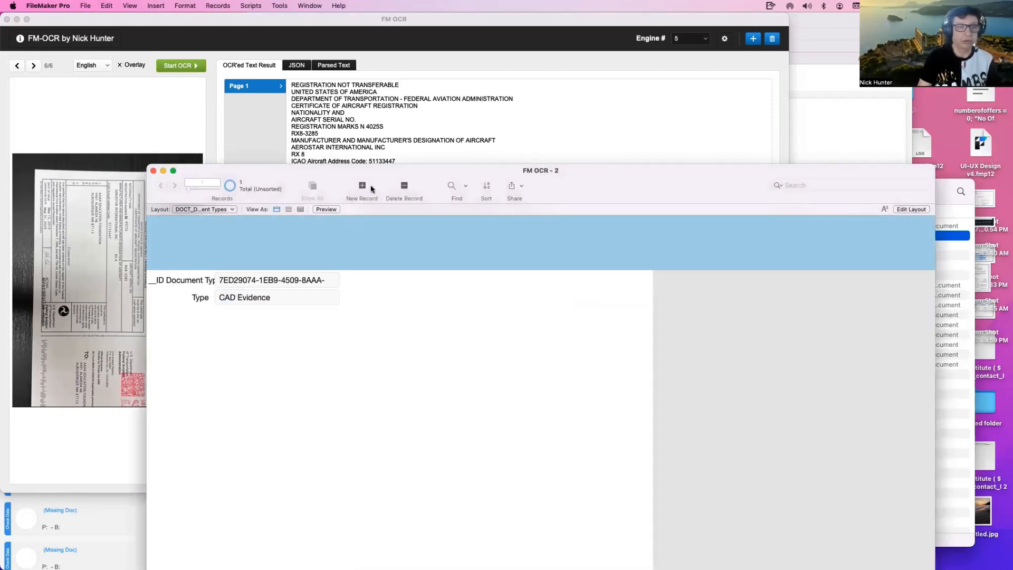
Create a second document type record and fill its Type with Letter of Exemption, based on the Letter of Exempt folder name.
{"action": "left_click", "coordinate": [362, 188]}
{"action": "left_click", "coordinate": [945, 192]}
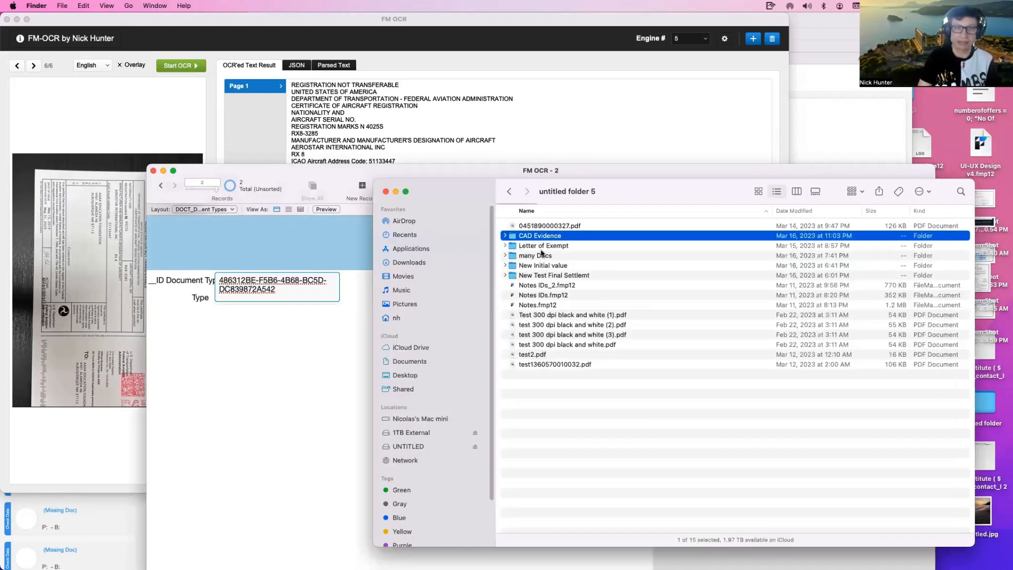
{"action": "left_click", "coordinate": [545, 256]}
{"action": "left_click", "coordinate": [539, 248]}
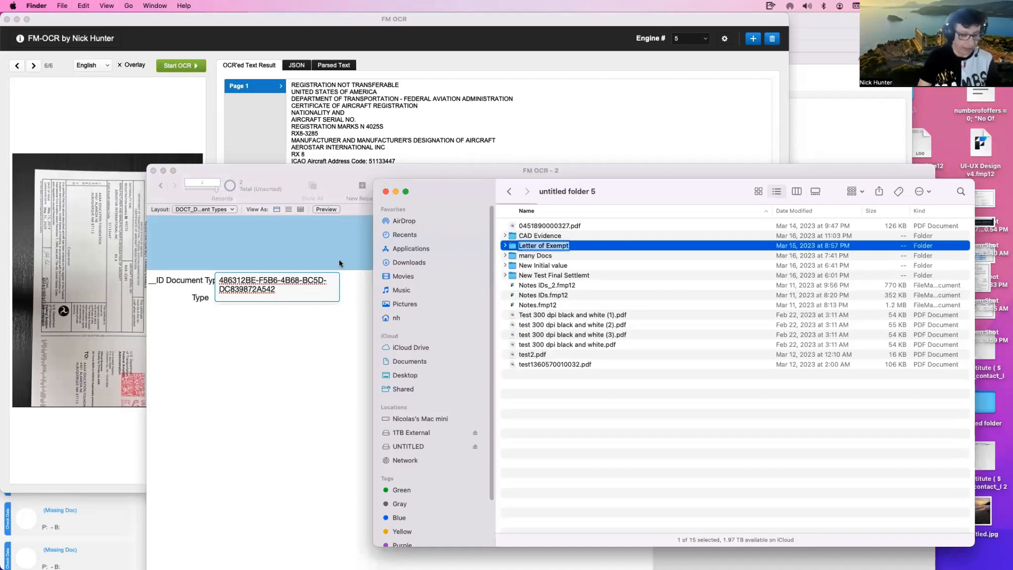
{"action": "left_click", "coordinate": [227, 327]}
{"action": "left_click", "coordinate": [238, 303]}
{"action": "type", "text": "Letter of Exempt"}
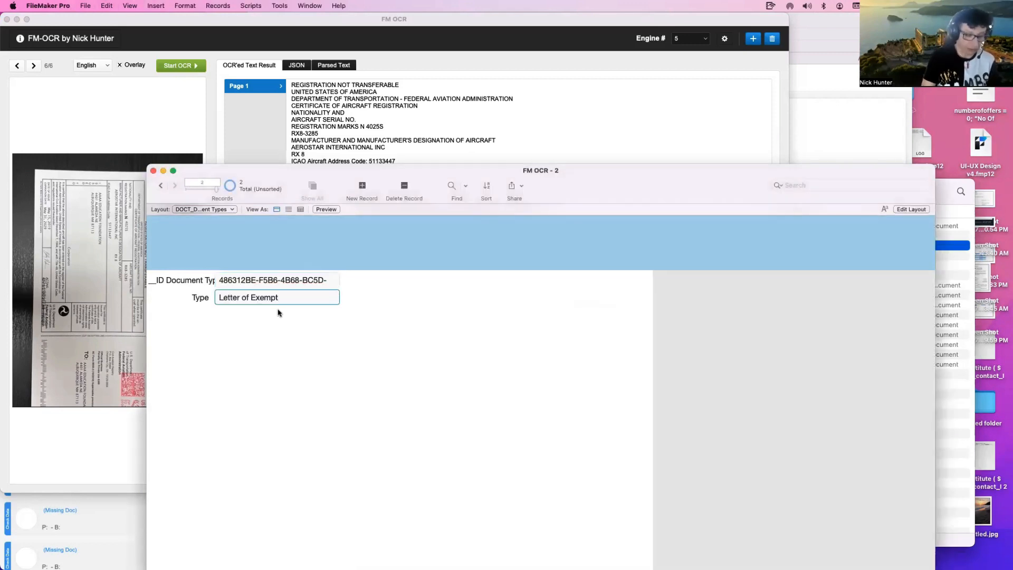
{"action": "type", "text": "ion"}
{"action": "left_click", "coordinate": [384, 405]}
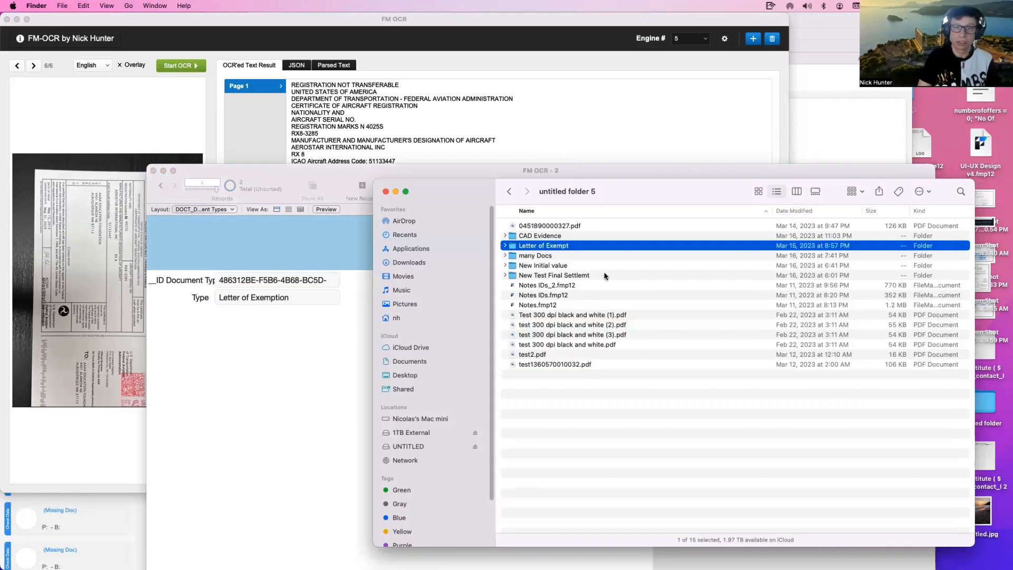
Create another document type record with the Type Initial value, taken from the New Initial value folder name.
{"action": "left_click", "coordinate": [949, 262]}
{"action": "left_click", "coordinate": [538, 257]}
{"action": "left_click", "coordinate": [543, 266]}
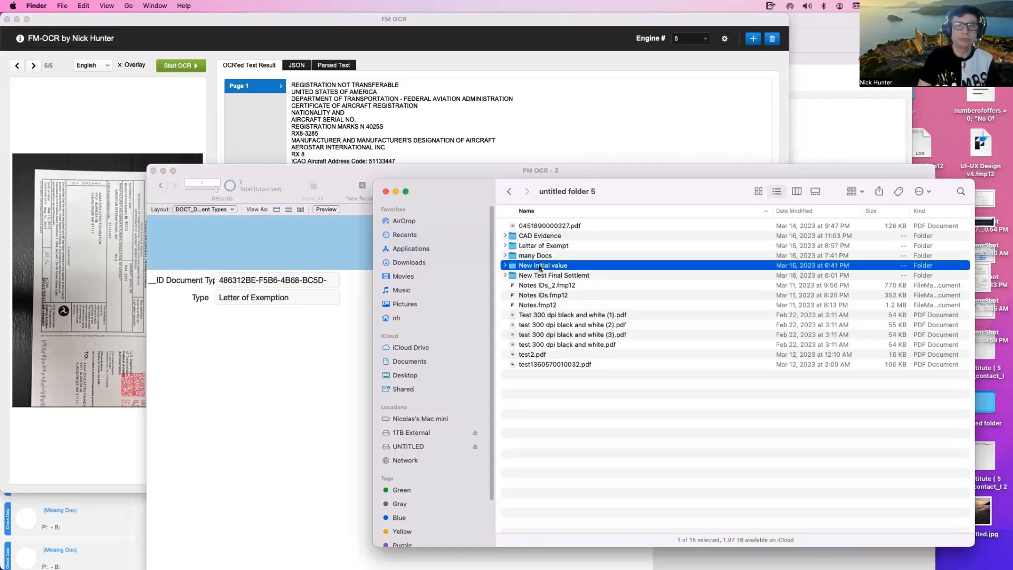
{"action": "left_click", "coordinate": [544, 265]}
{"action": "left_click", "coordinate": [545, 266]}
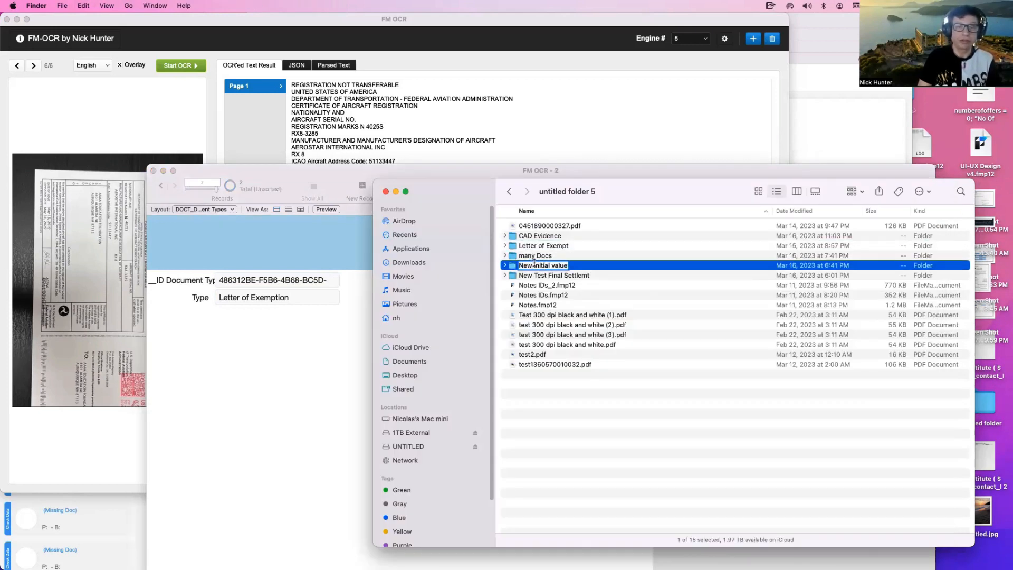
{"action": "left_click", "coordinate": [236, 337]}
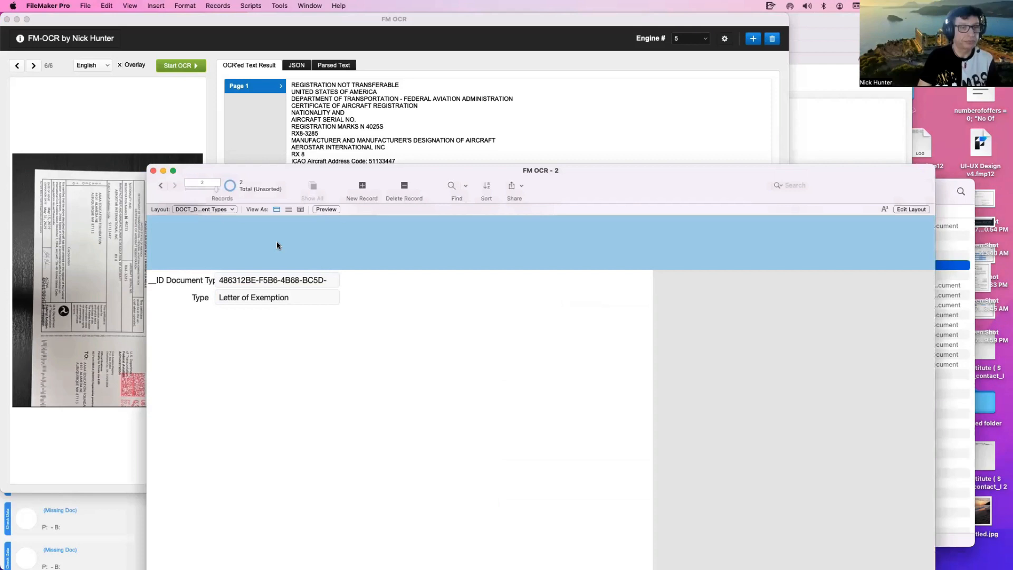
{"action": "left_click", "coordinate": [361, 188]}
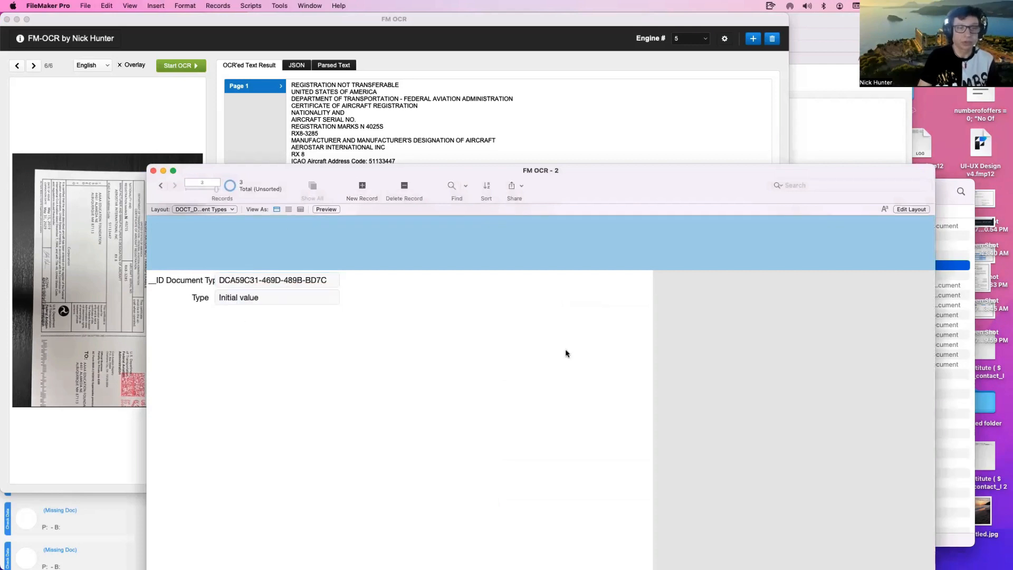
Create a document type record with the Type Final Settlemt, taken from the New Test Final Settlemt folder name.
{"action": "left_click", "coordinate": [938, 307]}
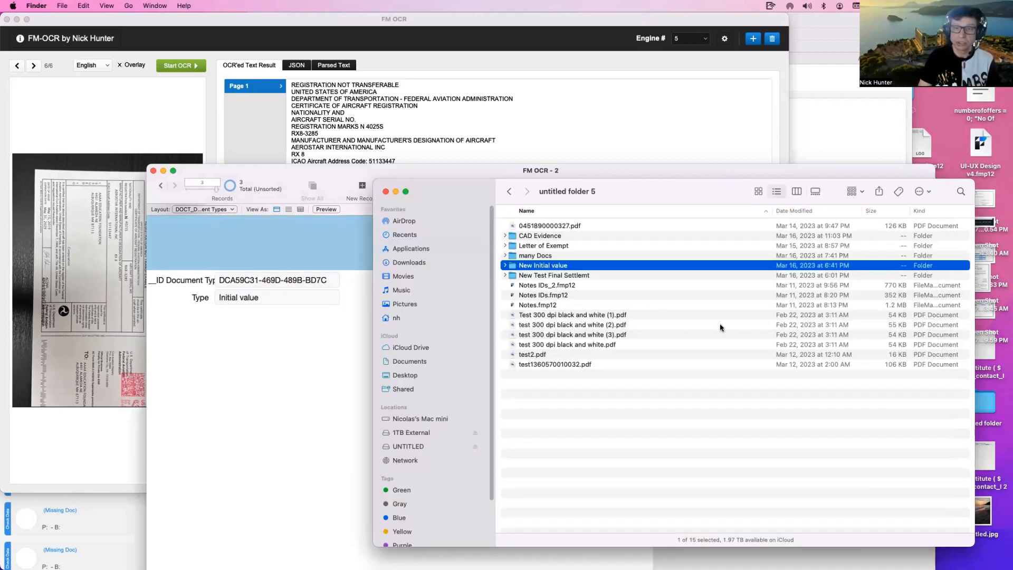
{"action": "left_click", "coordinate": [563, 276]}
{"action": "left_click", "coordinate": [549, 275]}
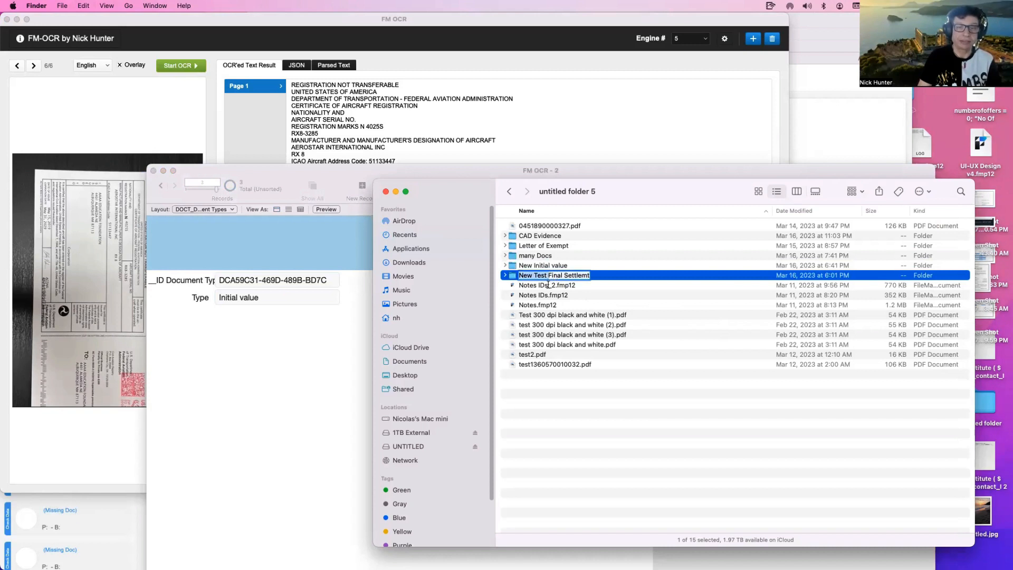
{"action": "key", "text": "Return"}
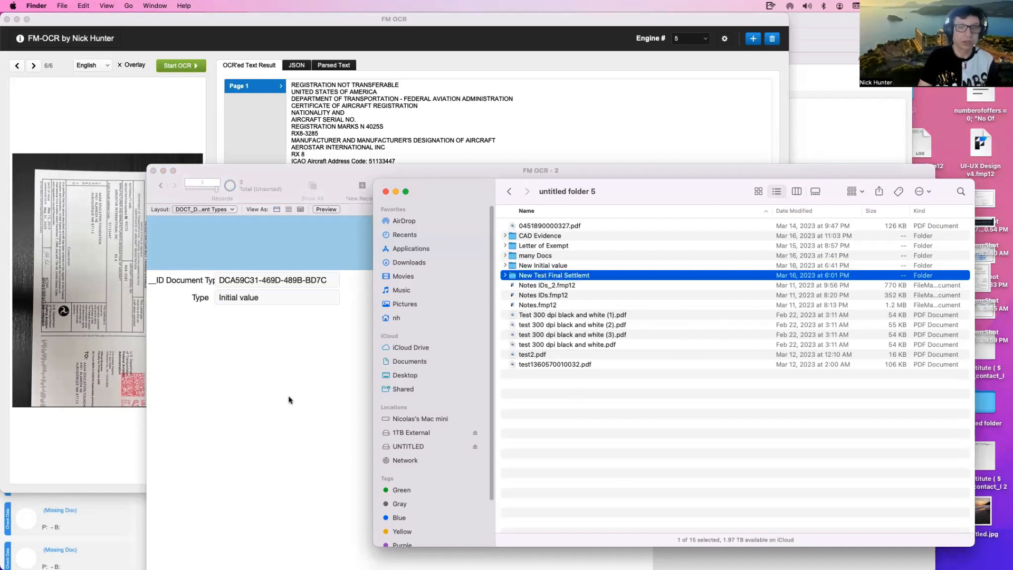
{"action": "left_click", "coordinate": [246, 381]}
{"action": "left_click", "coordinate": [362, 186]}
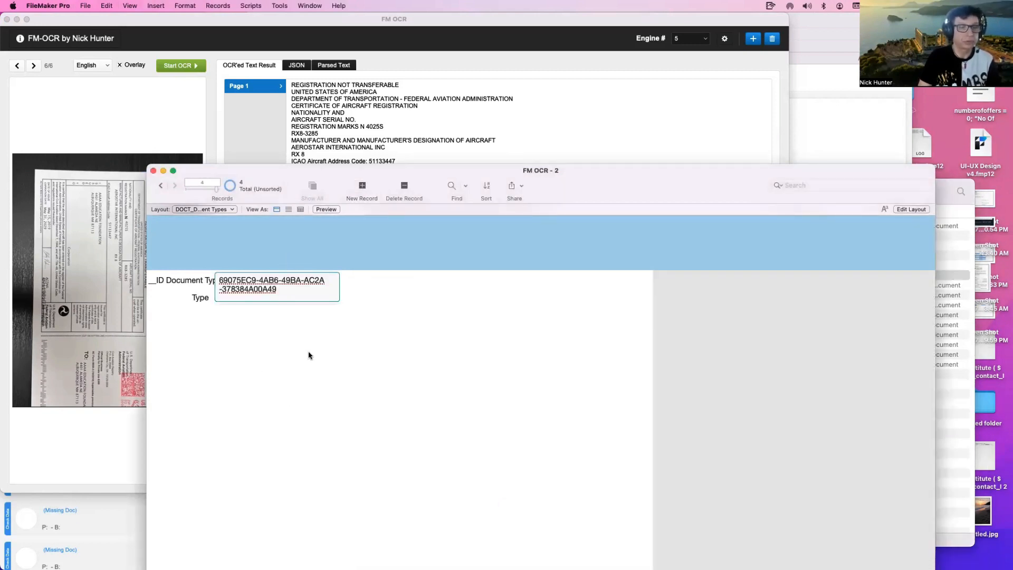
{"action": "left_click", "coordinate": [245, 299]}
{"action": "type", "text": "Final Settlemt"}
{"action": "left_click", "coordinate": [322, 370]}
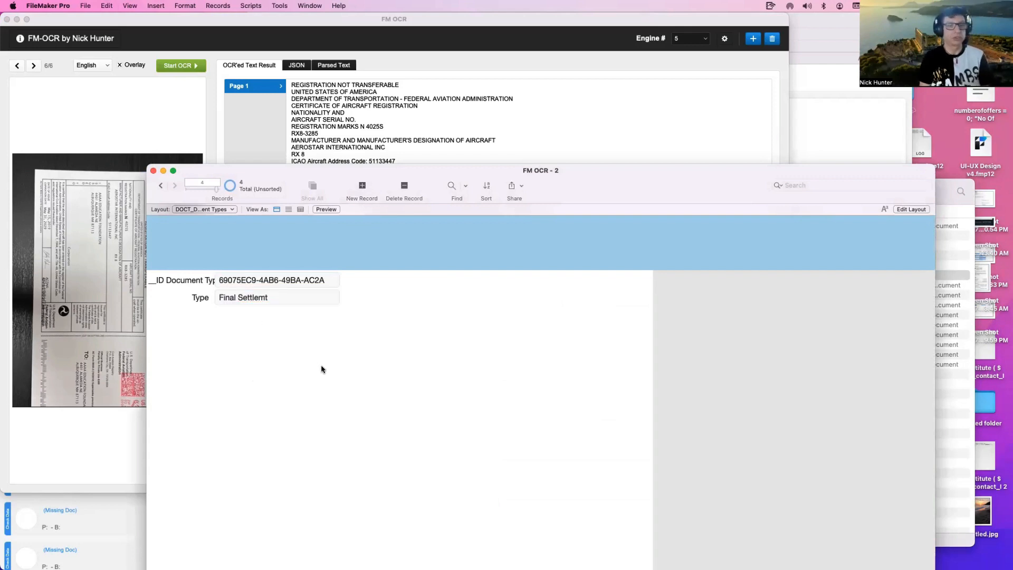
Correct the spelling of the newest record's Type to Final Settlement and commit the record.
{"action": "left_click", "coordinate": [261, 298]}
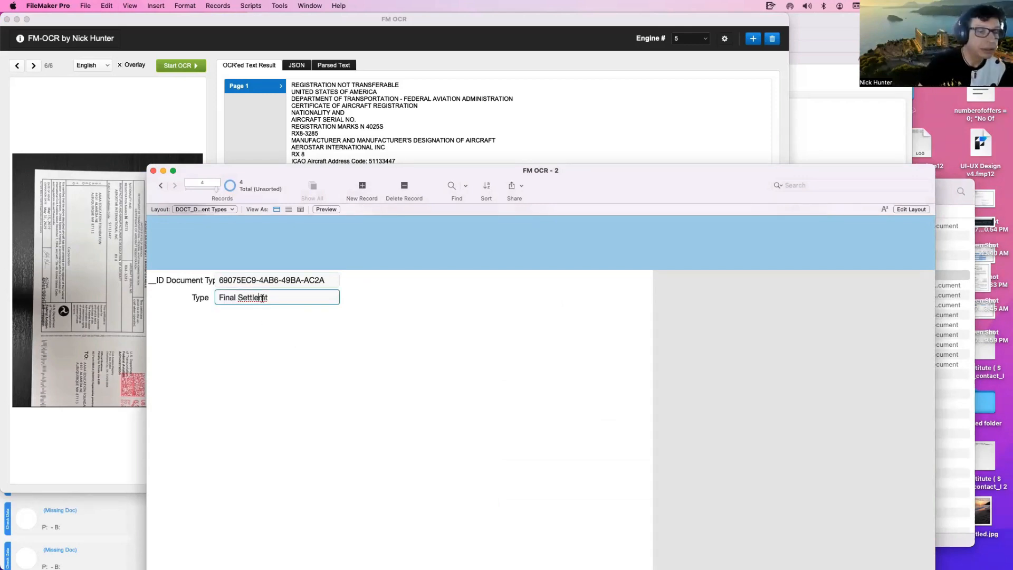
{"action": "type", "text": "en"}
{"action": "left_click", "coordinate": [336, 335]}
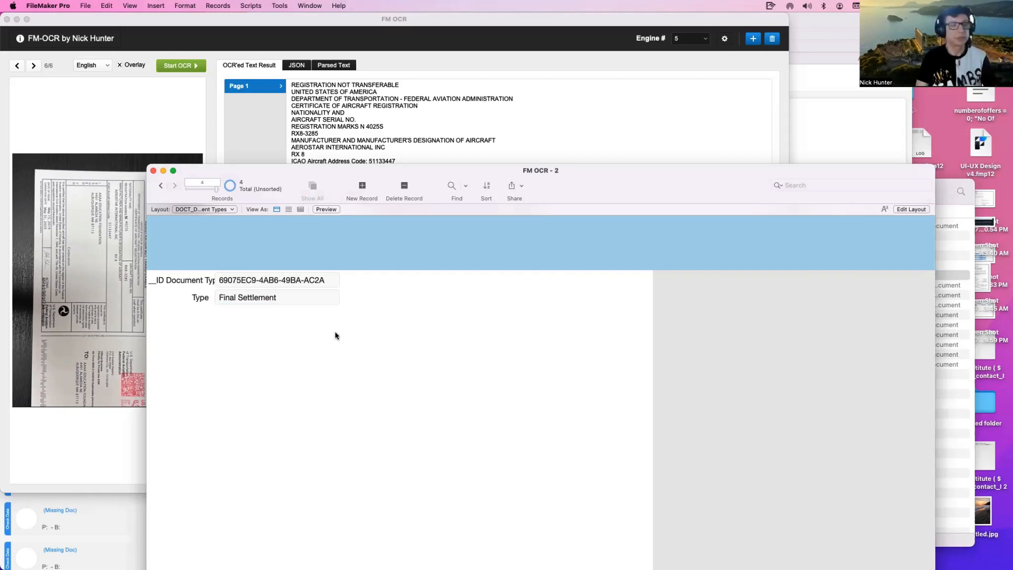
{"action": "left_click", "coordinate": [278, 303]}
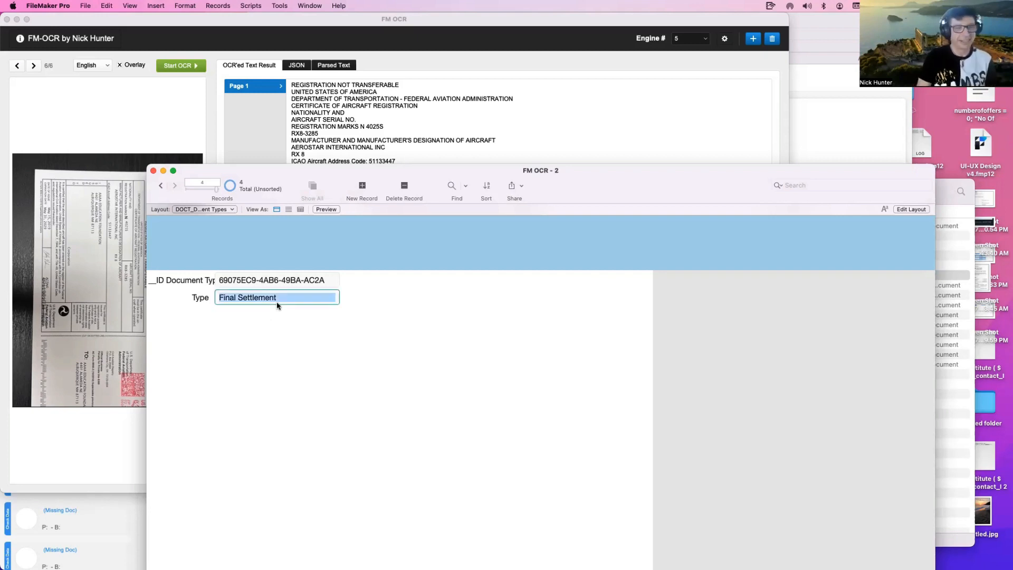
{"action": "left_click", "coordinate": [268, 300]}
{"action": "left_click", "coordinate": [279, 339]}
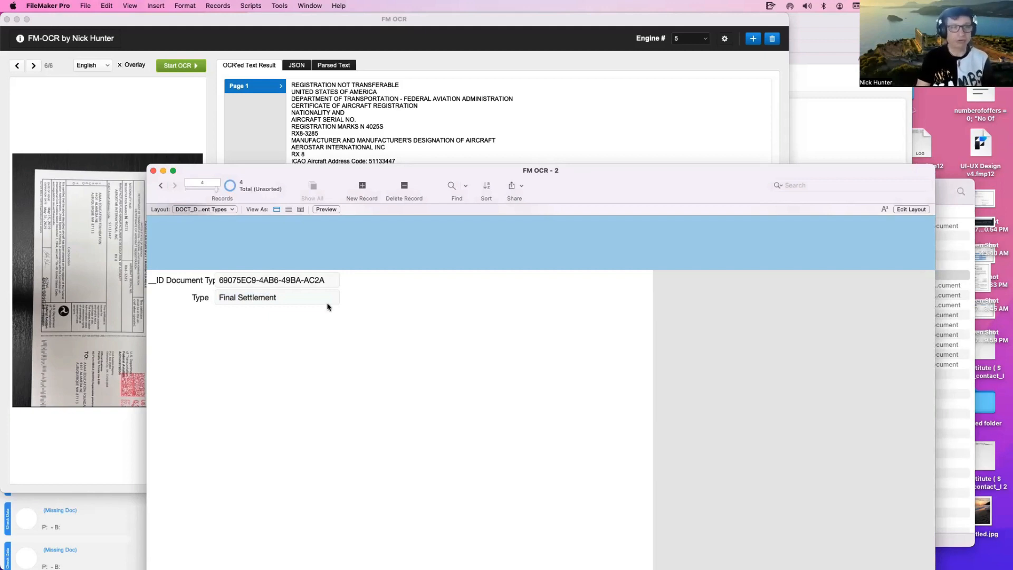
Add a new record in the FM-OCR window and load CAD Evidence - Fort Bend.pdf from the CAD Evidence folder into it.
{"action": "left_click", "coordinate": [258, 145]}
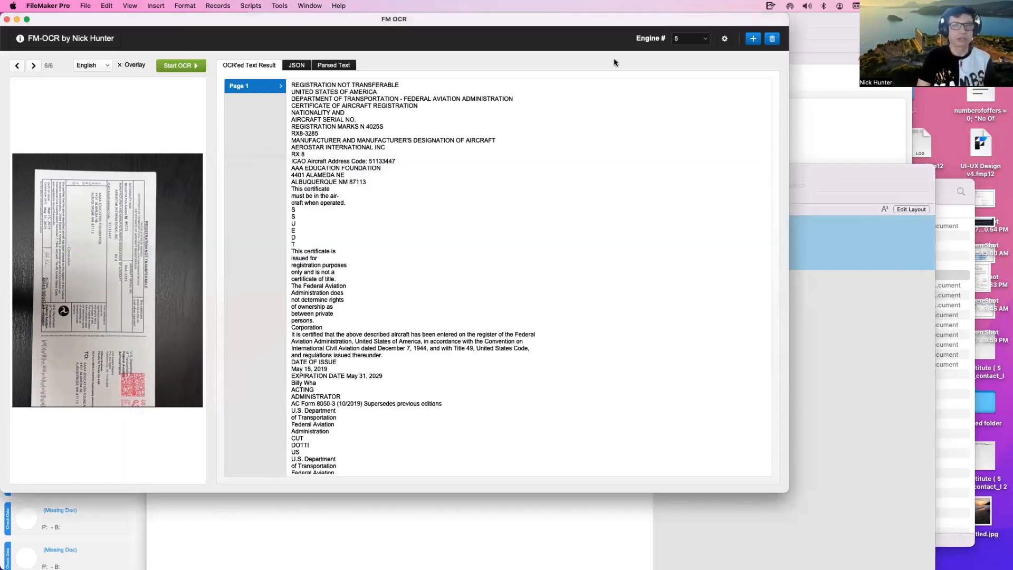
{"action": "left_click", "coordinate": [755, 38]}
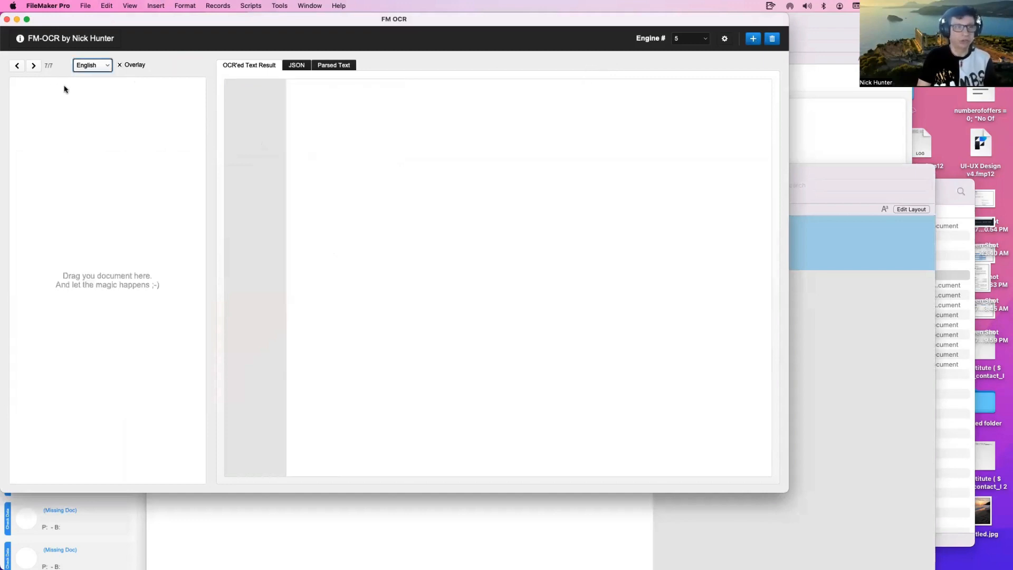
{"action": "left_click", "coordinate": [886, 281]}
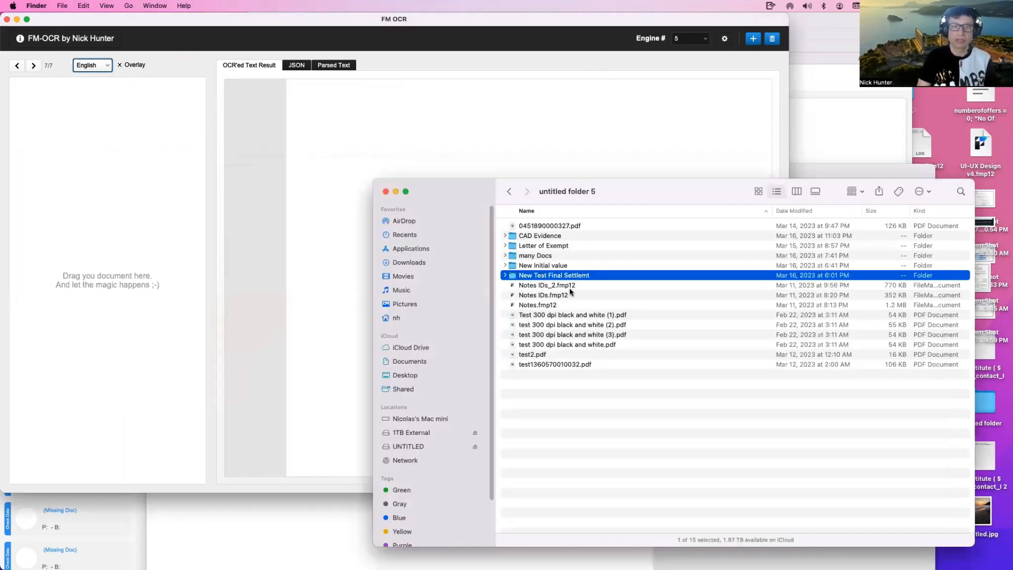
{"action": "left_click", "coordinate": [505, 236]}
{"action": "left_click", "coordinate": [568, 256]}
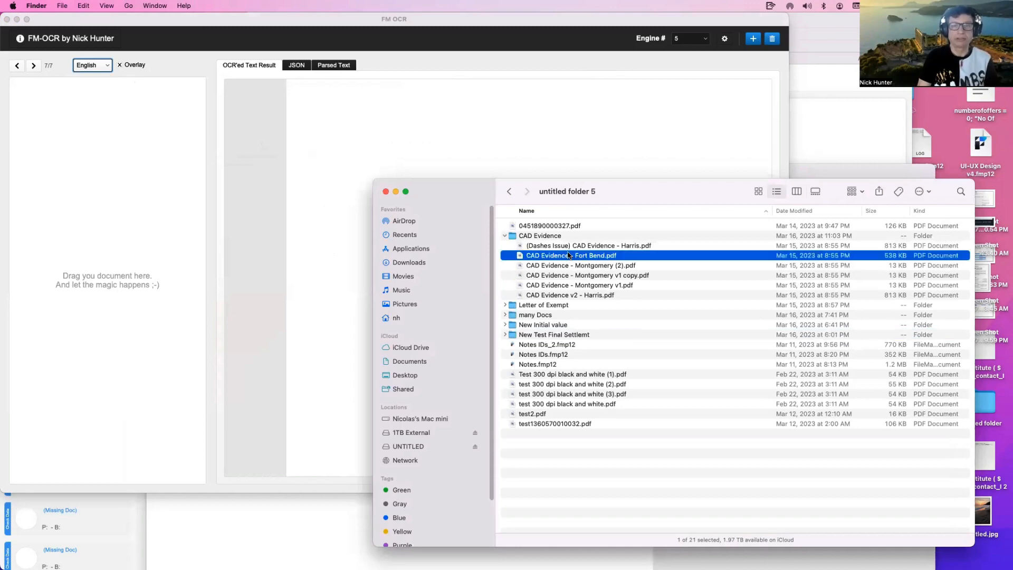
{"action": "key", "text": "space"}
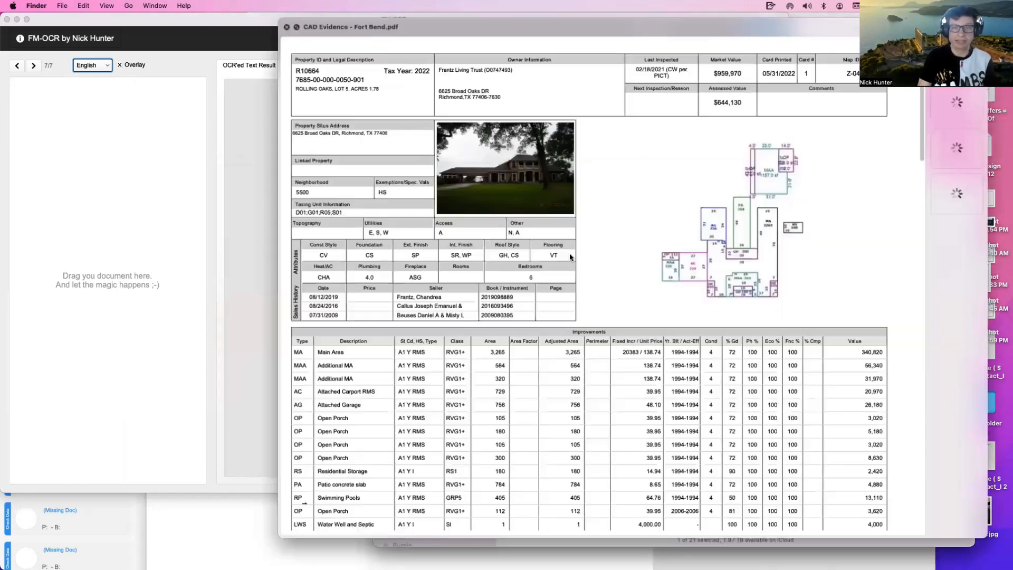
{"action": "key", "text": "space"}
{"action": "left_click_drag", "start_coordinate": [568, 255], "coordinate": [98, 197]}
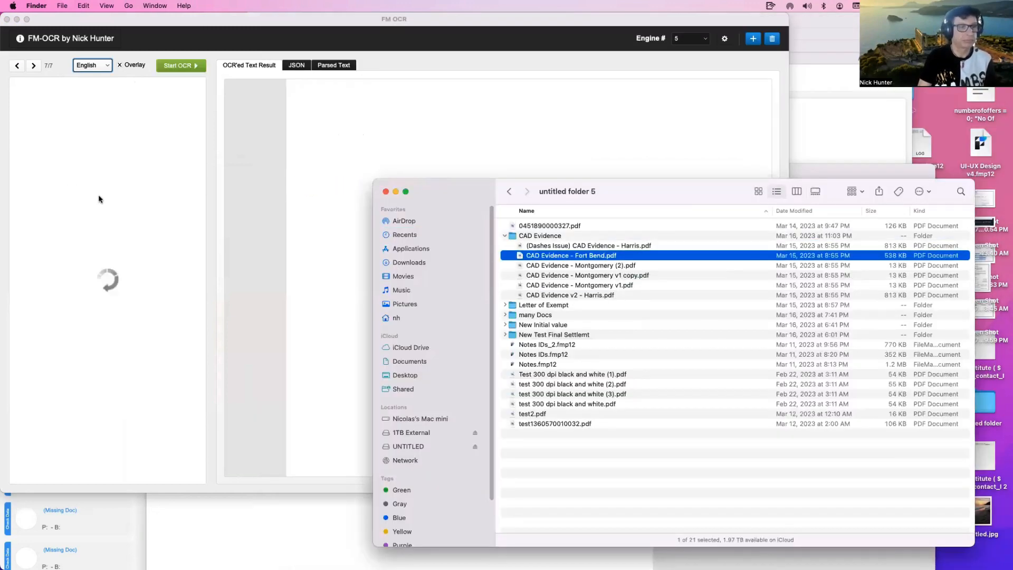
Run OCR on the loaded Fort Bend document.
{"action": "left_click", "coordinate": [117, 206]}
{"action": "left_click", "coordinate": [227, 50]}
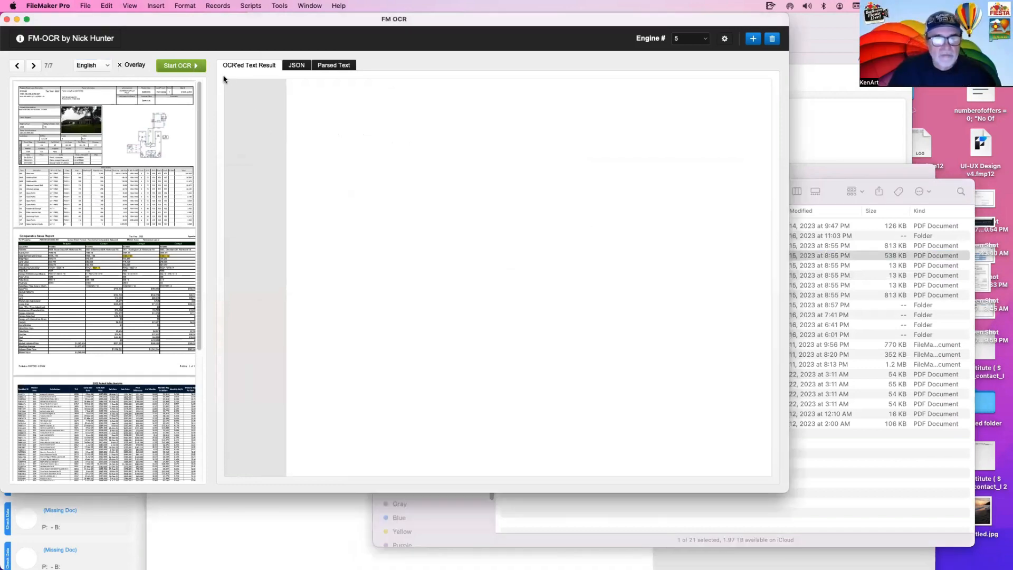
{"action": "left_click", "coordinate": [198, 67]}
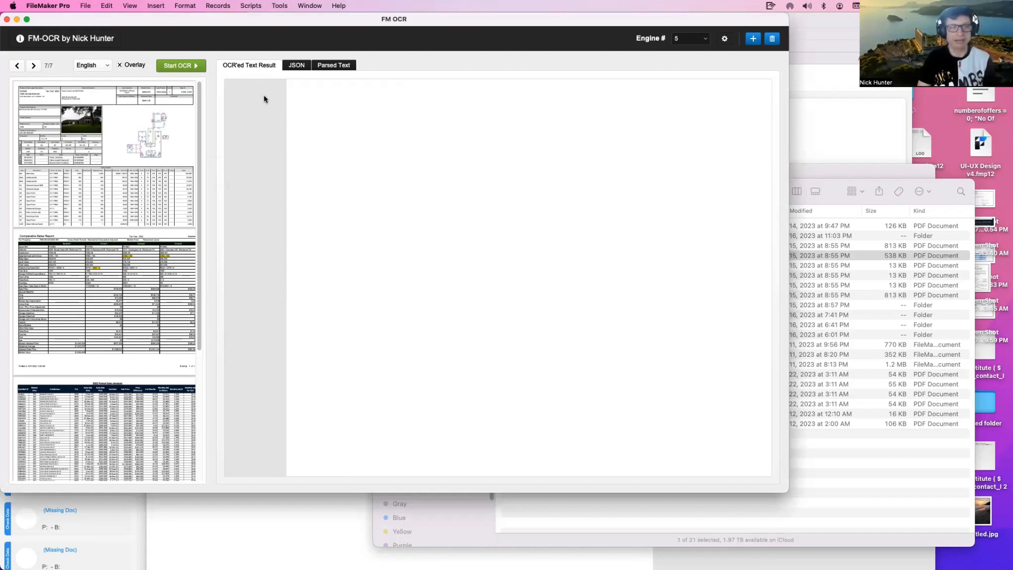
{"action": "key", "text": "shift+super+s"}
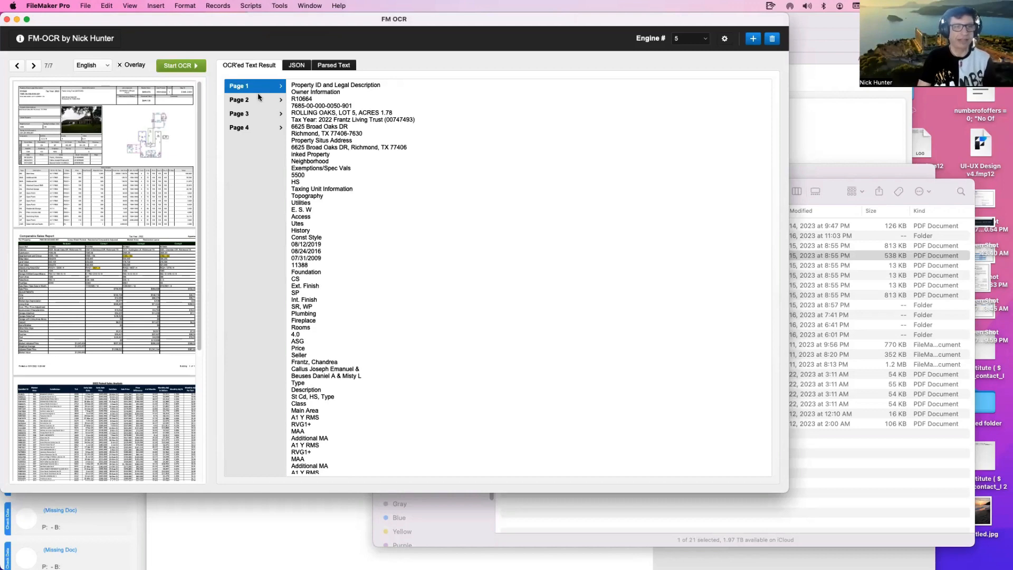
Examine the recognized text of pages 1 to 4 of the Fort Bend document.
{"action": "left_click", "coordinate": [251, 101]}
{"action": "left_click", "coordinate": [256, 113]}
{"action": "left_click", "coordinate": [257, 129]}
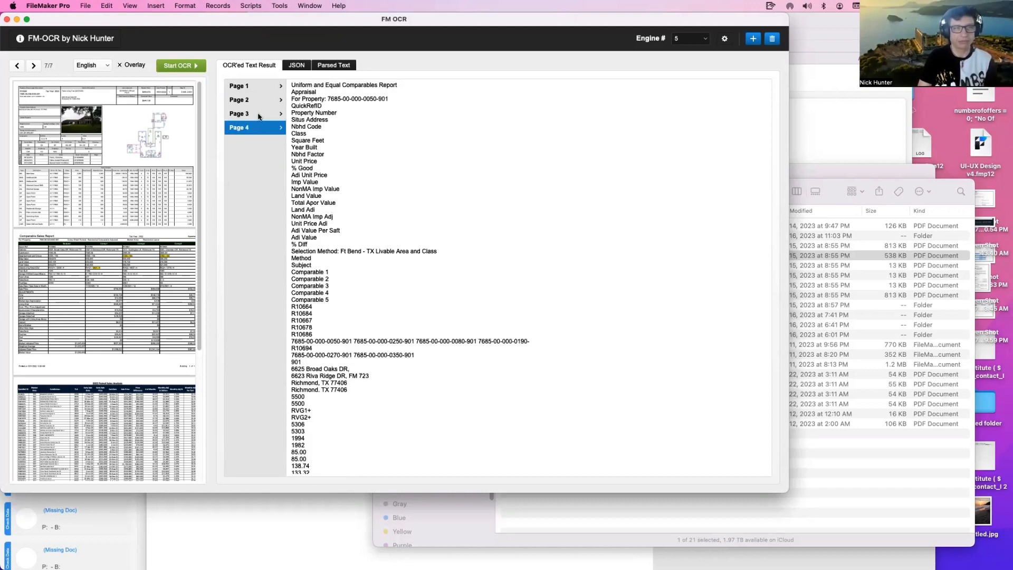
{"action": "left_click", "coordinate": [259, 112]}
{"action": "left_click", "coordinate": [259, 104]}
{"action": "left_click", "coordinate": [258, 90]}
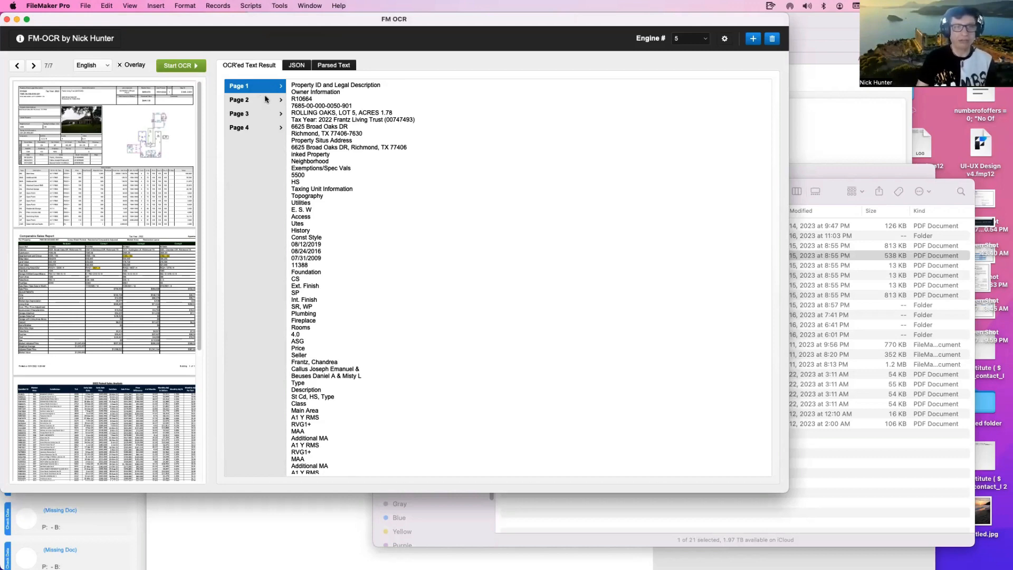
{"action": "left_click", "coordinate": [284, 115]}
{"action": "left_click", "coordinate": [319, 116]}
{"action": "left_click", "coordinate": [251, 88]}
{"action": "left_click", "coordinate": [308, 105]}
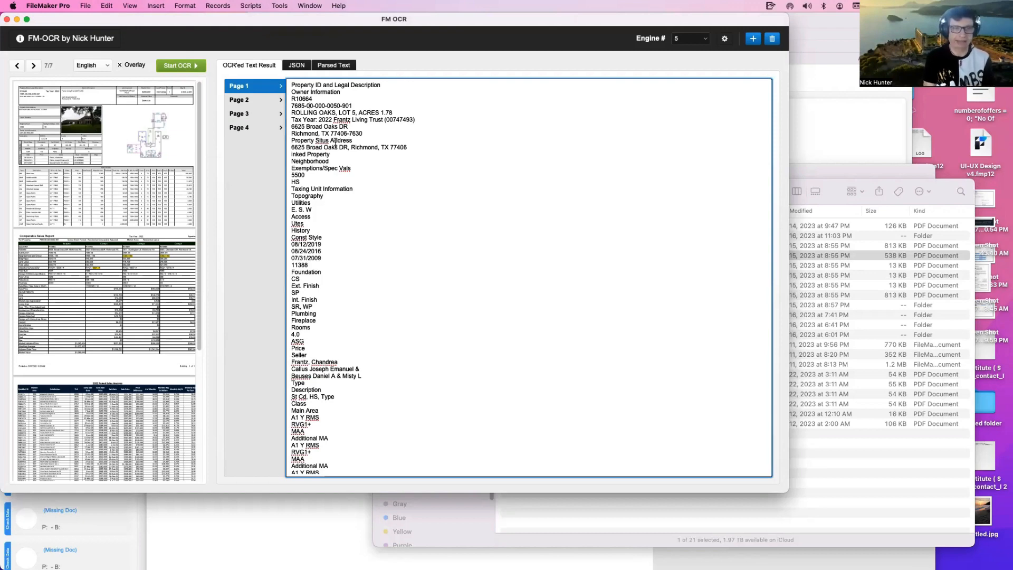
{"action": "left_click", "coordinate": [241, 114]}
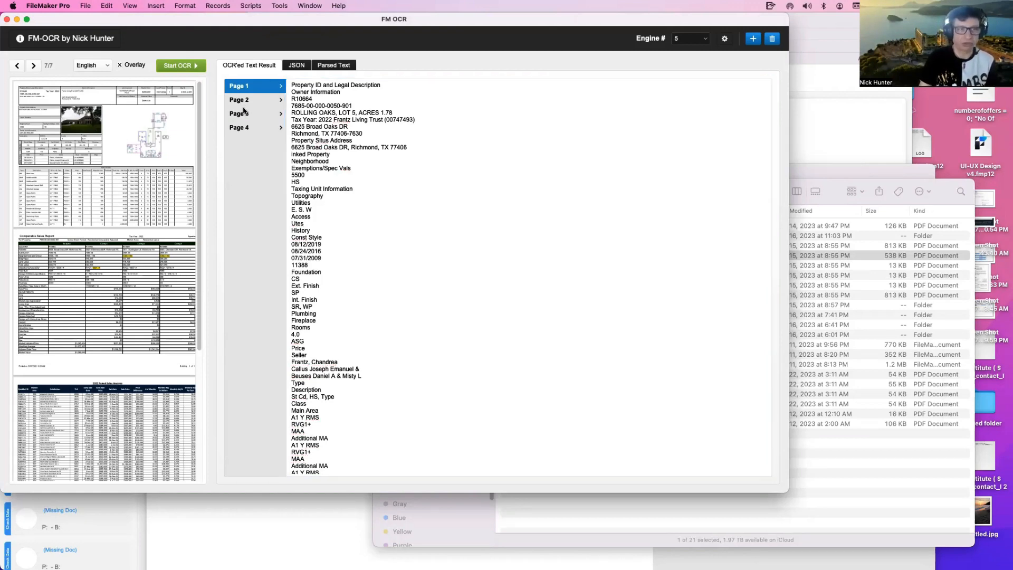
{"action": "left_click", "coordinate": [251, 125]}
{"action": "left_click", "coordinate": [251, 114]}
{"action": "left_click", "coordinate": [248, 100]}
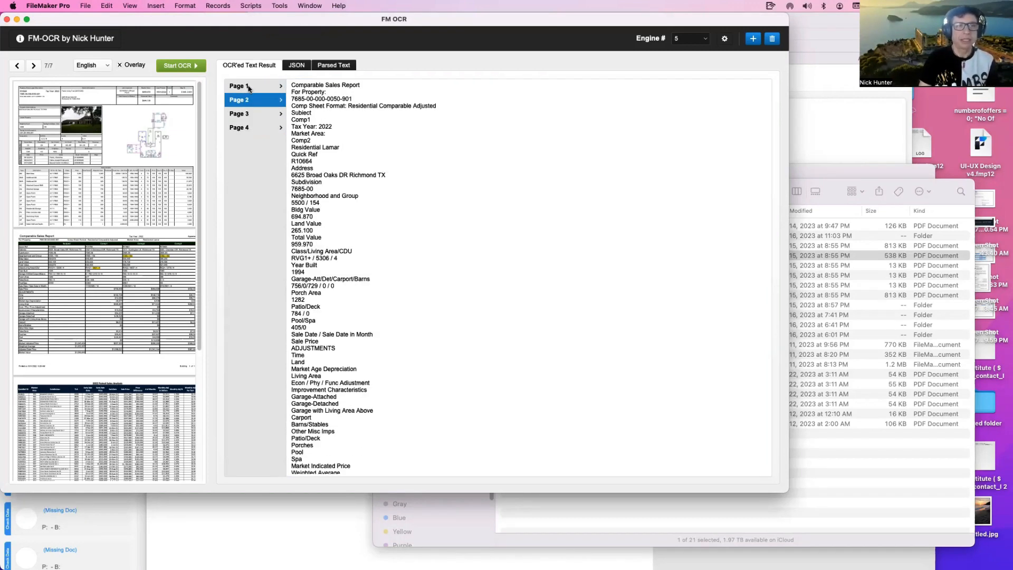
{"action": "left_click", "coordinate": [247, 86]}
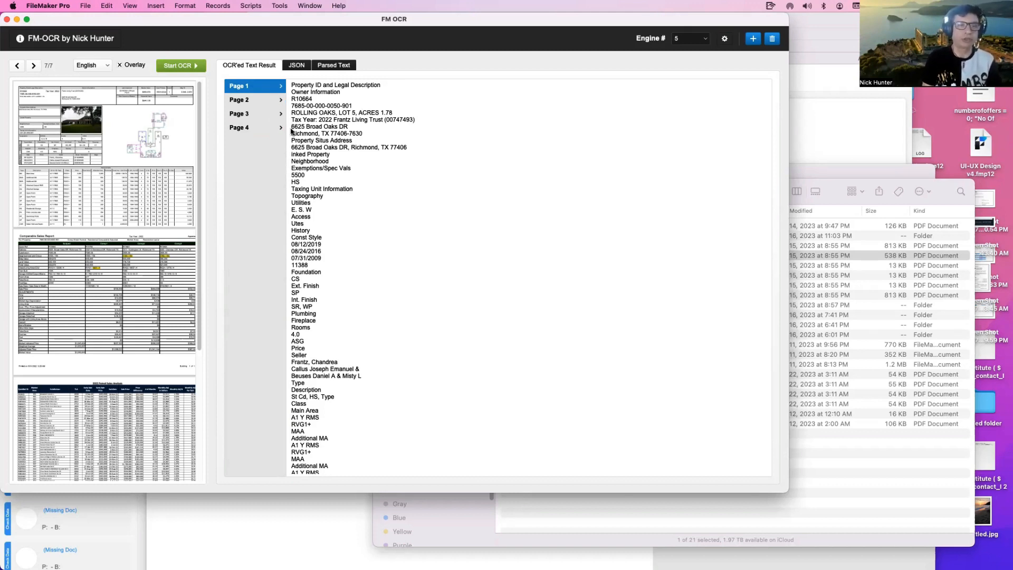
Examine the property, neighborhood and exemptions lines in the recognized text of page 1.
{"action": "left_click_drag", "start_coordinate": [307, 157], "coordinate": [313, 166]}
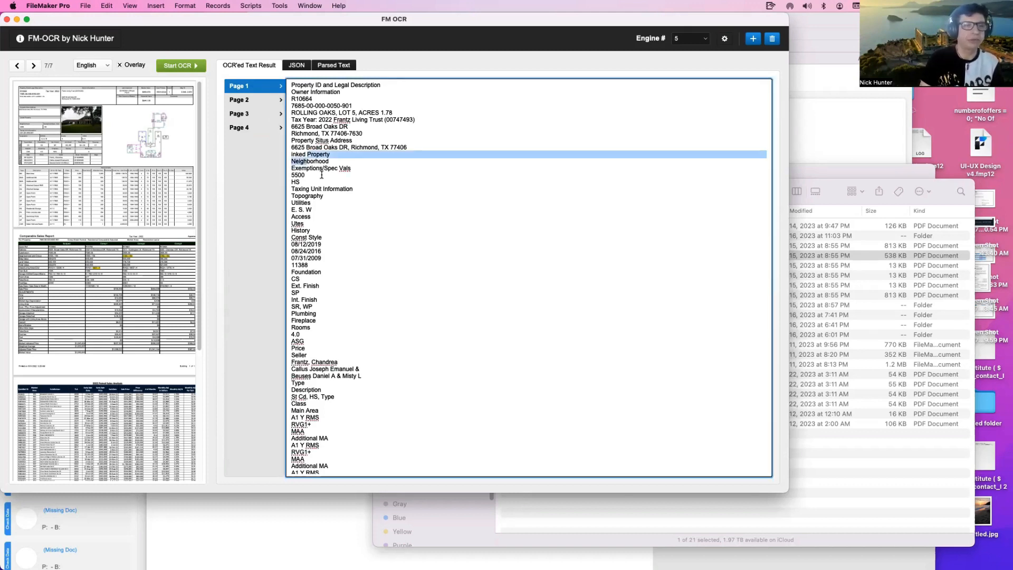
{"action": "left_click", "coordinate": [320, 175]}
{"action": "double_click", "coordinate": [306, 169]}
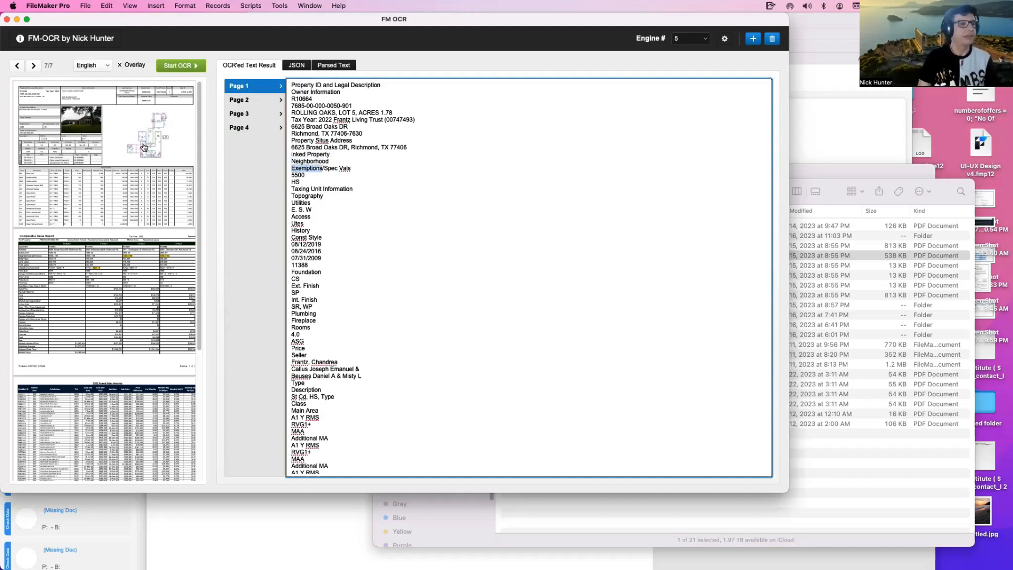
{"action": "left_click", "coordinate": [867, 257]}
{"action": "left_click", "coordinate": [295, 213]}
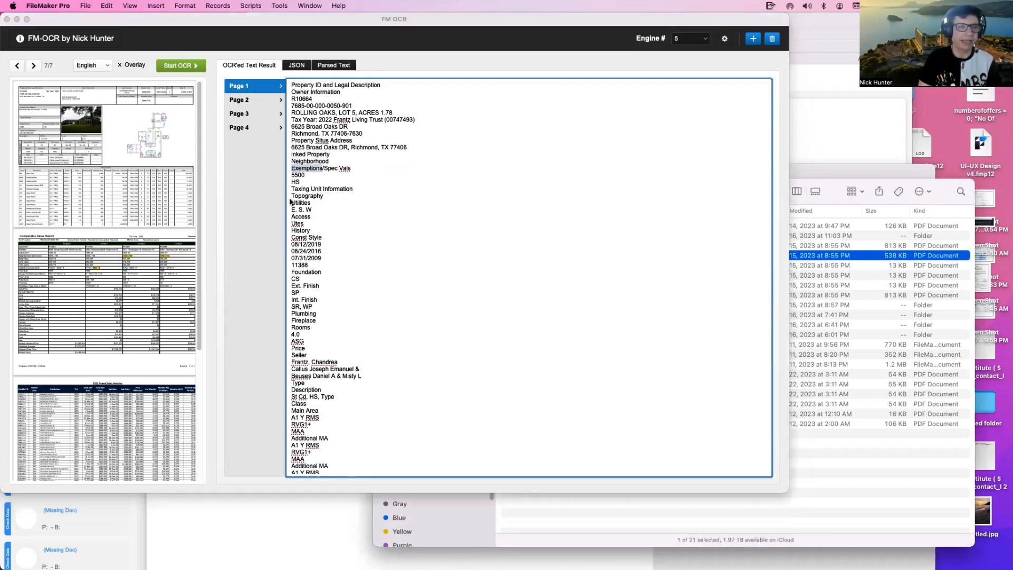
Skim page 1's recognized text, then preview CAD Evidence - Fort Bend.pdf and examine its Property ID and Legal Description heading.
{"action": "scroll", "coordinate": [346, 223], "scroll_direction": "down", "scroll_amount": 5}
{"action": "scroll", "coordinate": [346, 223], "scroll_direction": "down", "scroll_amount": 3}
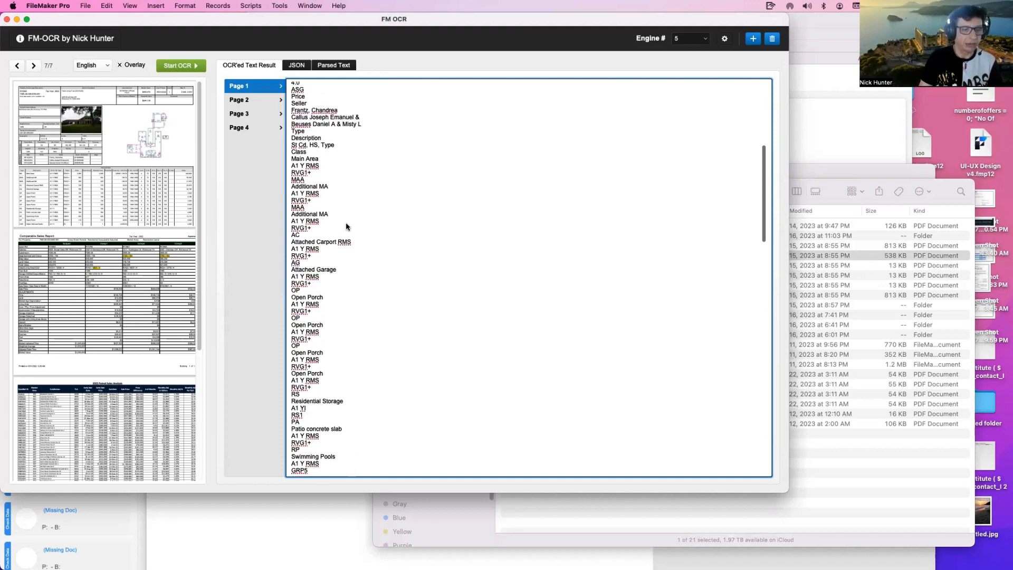
{"action": "scroll", "coordinate": [346, 223], "scroll_direction": "up", "scroll_amount": 10}
{"action": "left_click", "coordinate": [152, 150]}
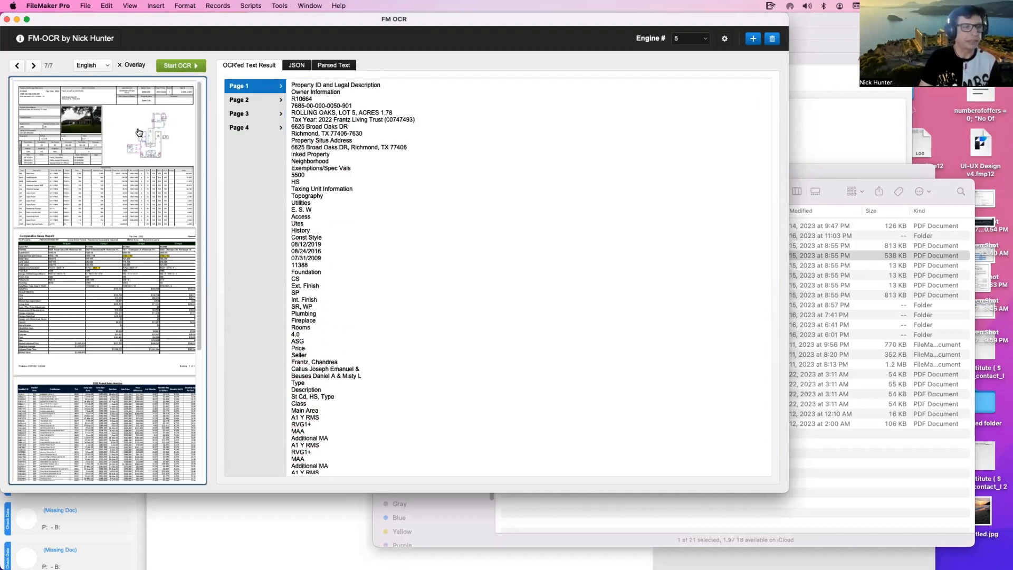
{"action": "left_click", "coordinate": [885, 338]}
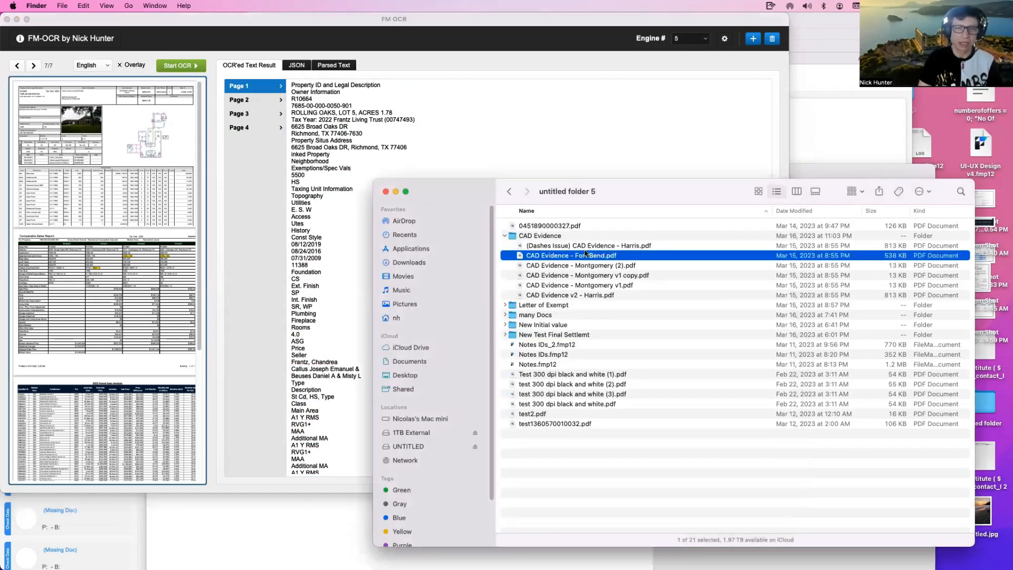
{"action": "key", "text": "space"}
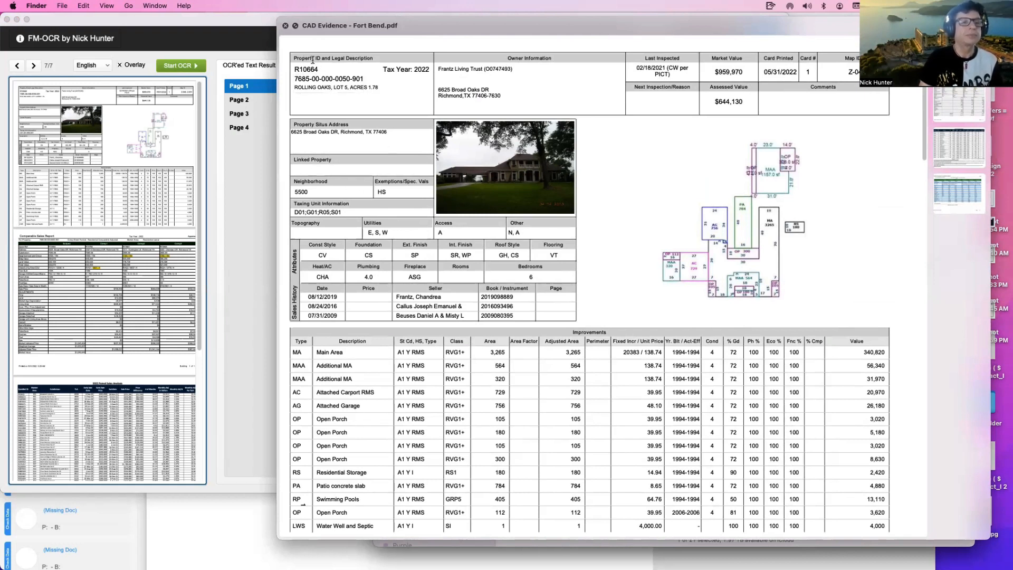
{"action": "left_click_drag", "start_coordinate": [294, 59], "coordinate": [368, 59]}
{"action": "left_click", "coordinate": [385, 59]}
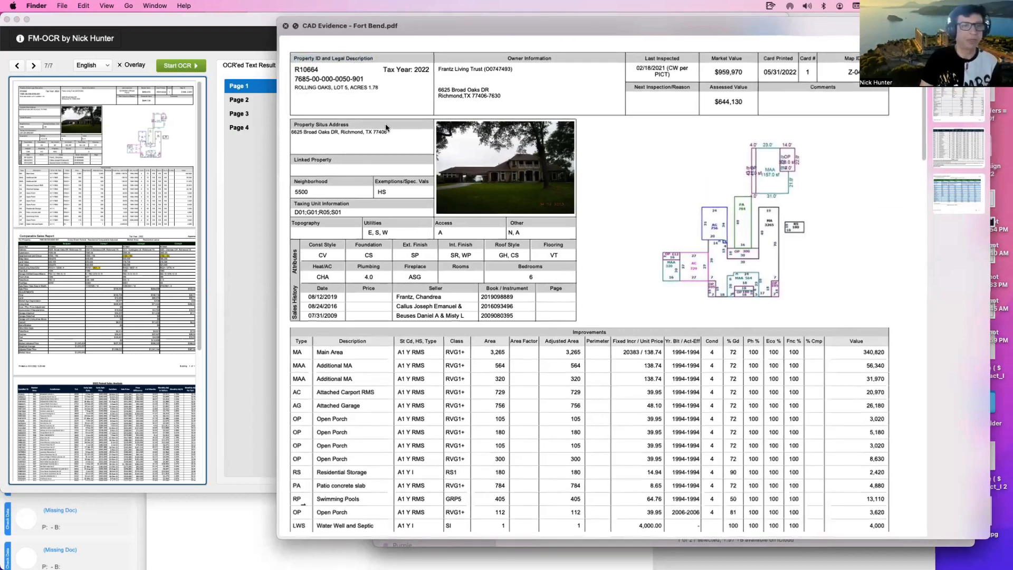
Close the PDF preview and find the Property ID and Legal Description line in page 1's recognized text.
{"action": "key", "text": "space"}
{"action": "left_click", "coordinate": [500, 140]}
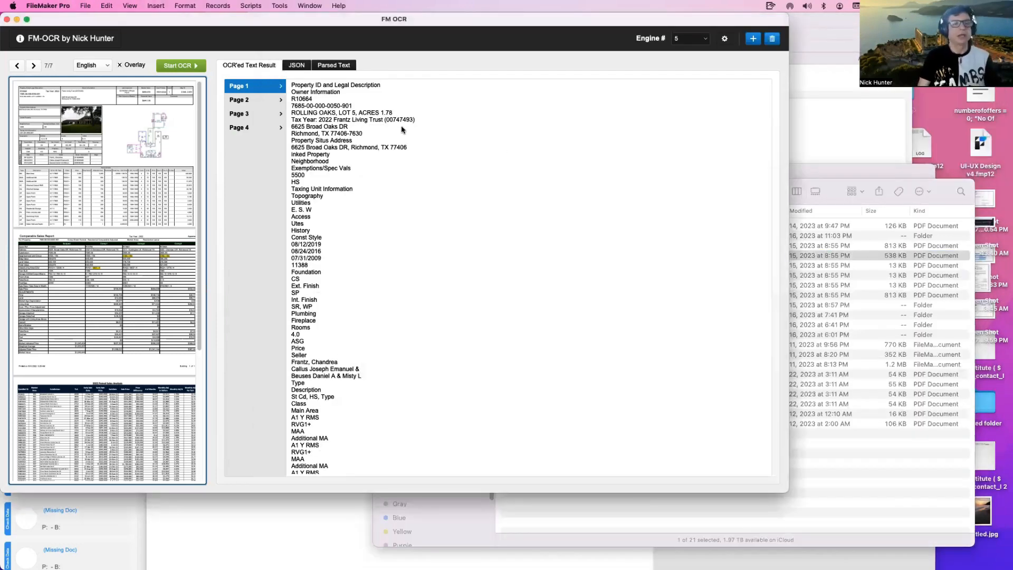
{"action": "left_click", "coordinate": [384, 84]}
{"action": "left_click_drag", "start_coordinate": [381, 85], "coordinate": [257, 87]}
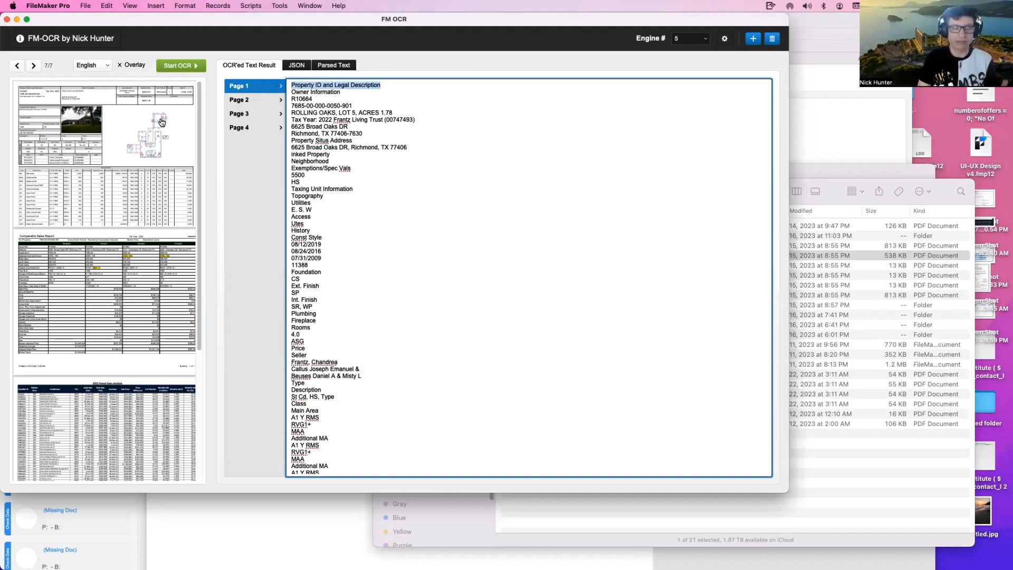
{"action": "left_click", "coordinate": [394, 70]}
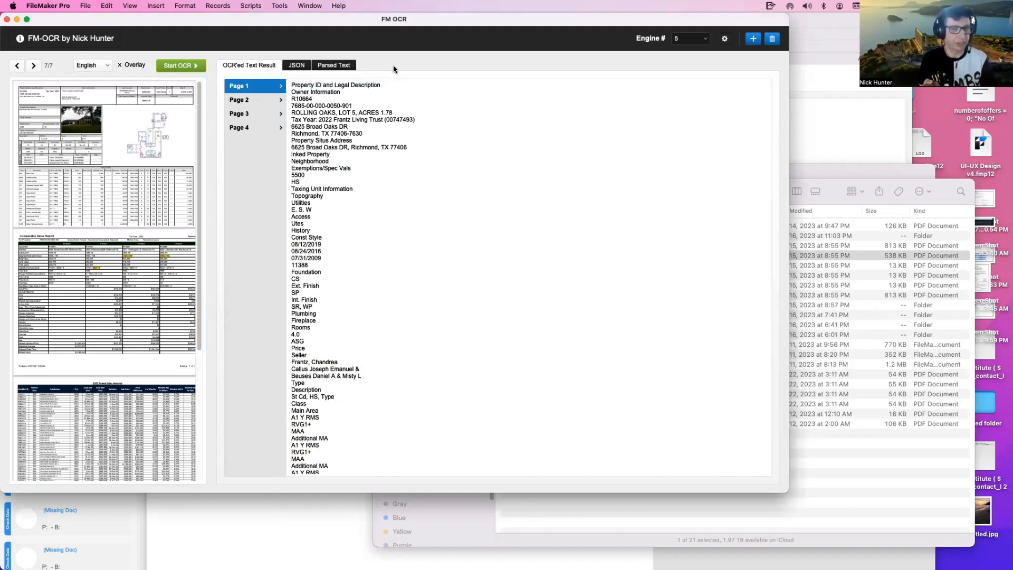
Compare how the recognized text is split across pages 1 to 4 of the Fort Bend document.
{"action": "key", "text": "super+shift+d"}
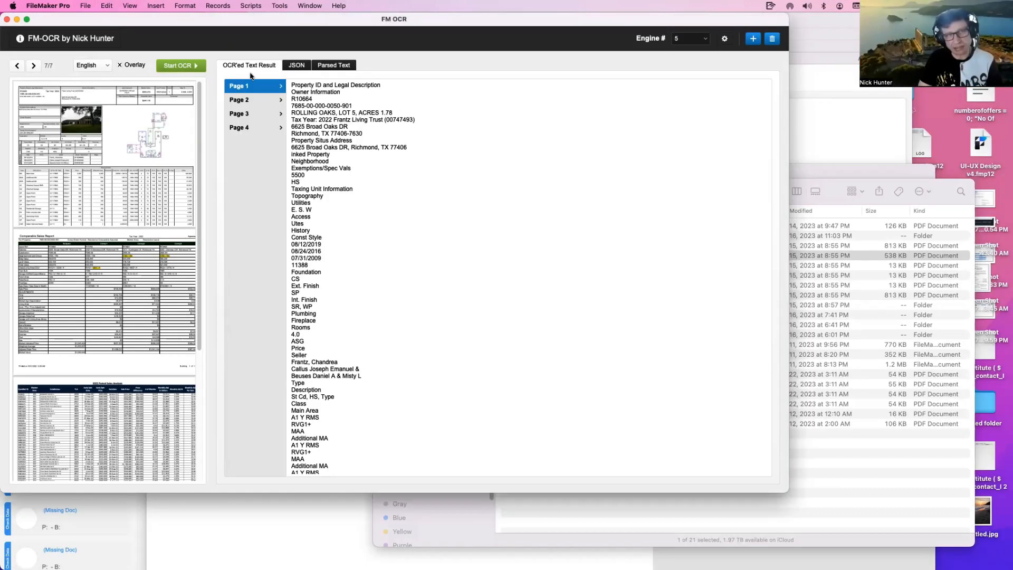
{"action": "left_click", "coordinate": [256, 99]}
{"action": "left_click", "coordinate": [254, 111]}
{"action": "left_click", "coordinate": [254, 129]}
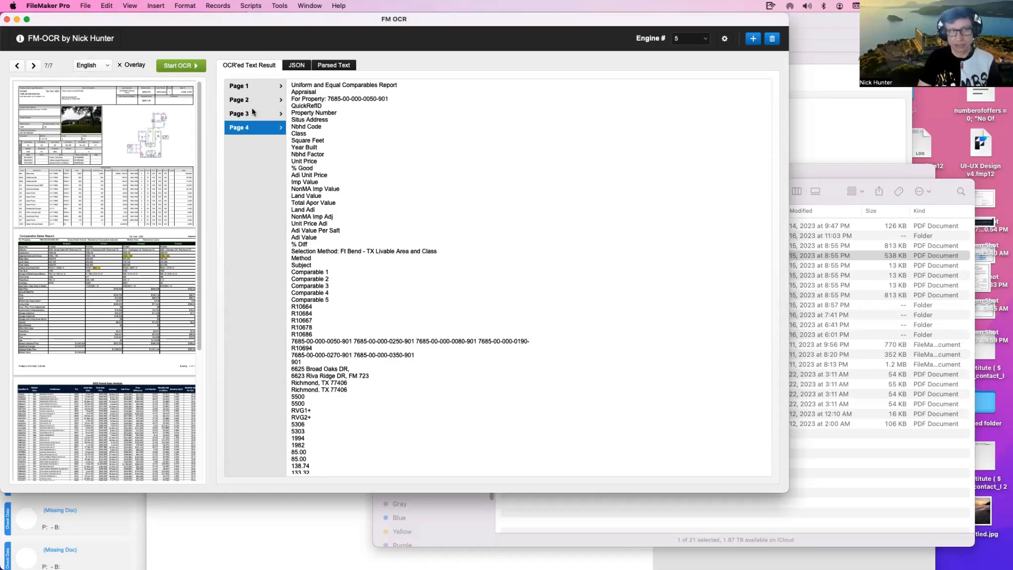
{"action": "left_click", "coordinate": [252, 100]}
{"action": "left_click", "coordinate": [252, 86]}
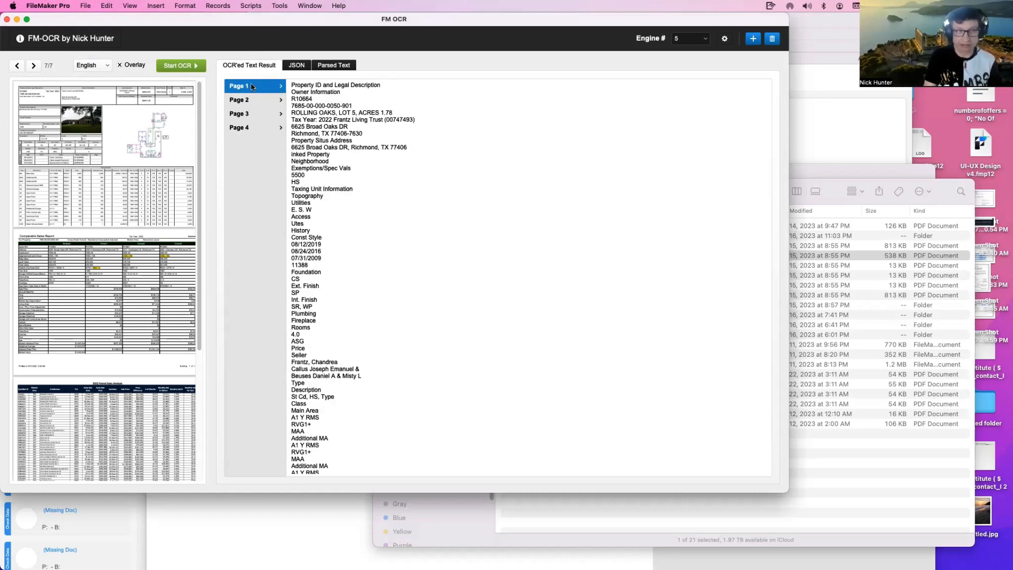
{"action": "left_click", "coordinate": [259, 99]}
{"action": "left_click", "coordinate": [259, 113]}
{"action": "left_click", "coordinate": [260, 128]}
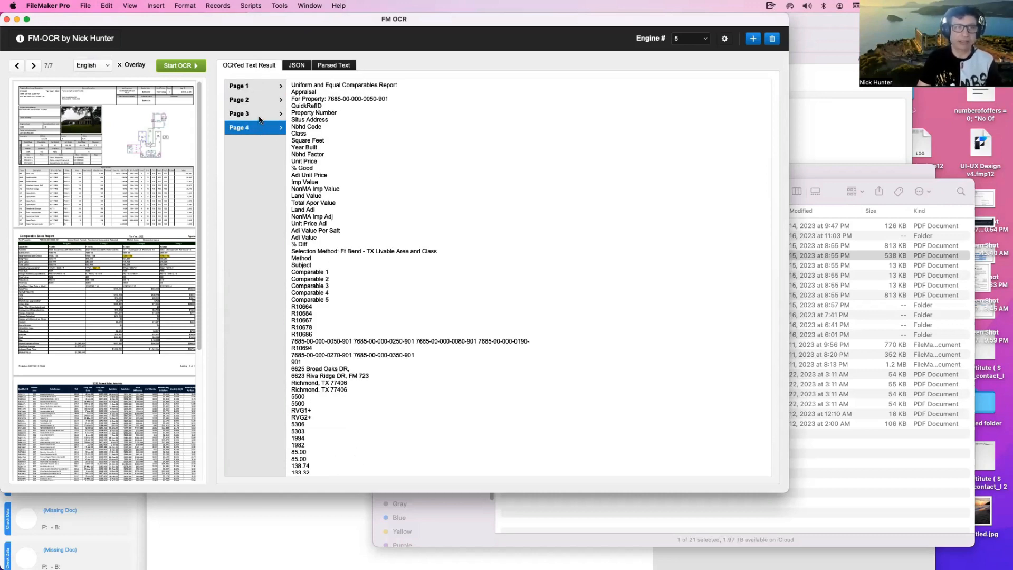
{"action": "left_click", "coordinate": [259, 114]}
{"action": "left_click", "coordinate": [259, 101]}
{"action": "left_click", "coordinate": [260, 90]}
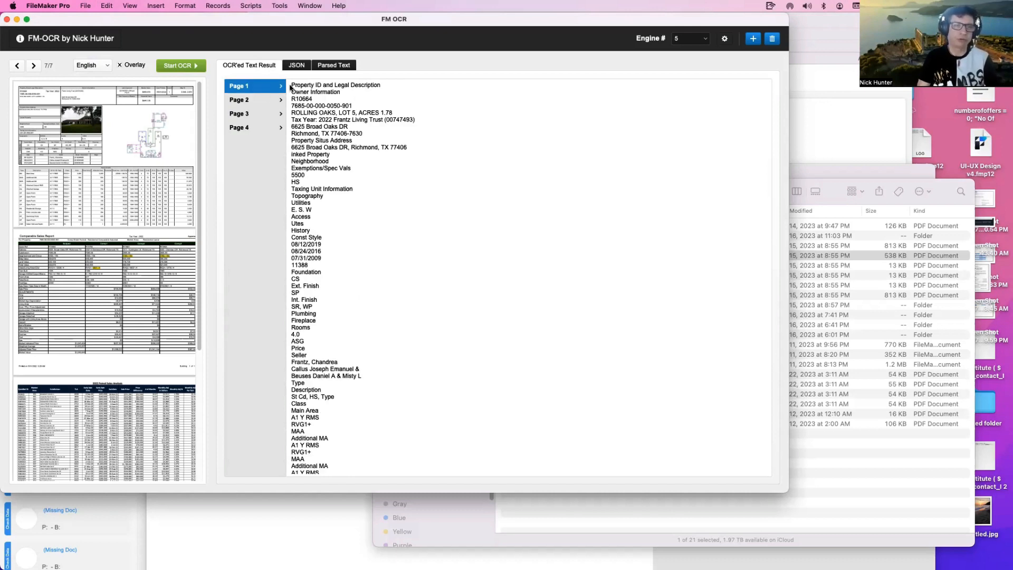
Create a text field named Full Text in the OCR_OCR table and save the database changes.
{"action": "left_click", "coordinate": [324, 92]}
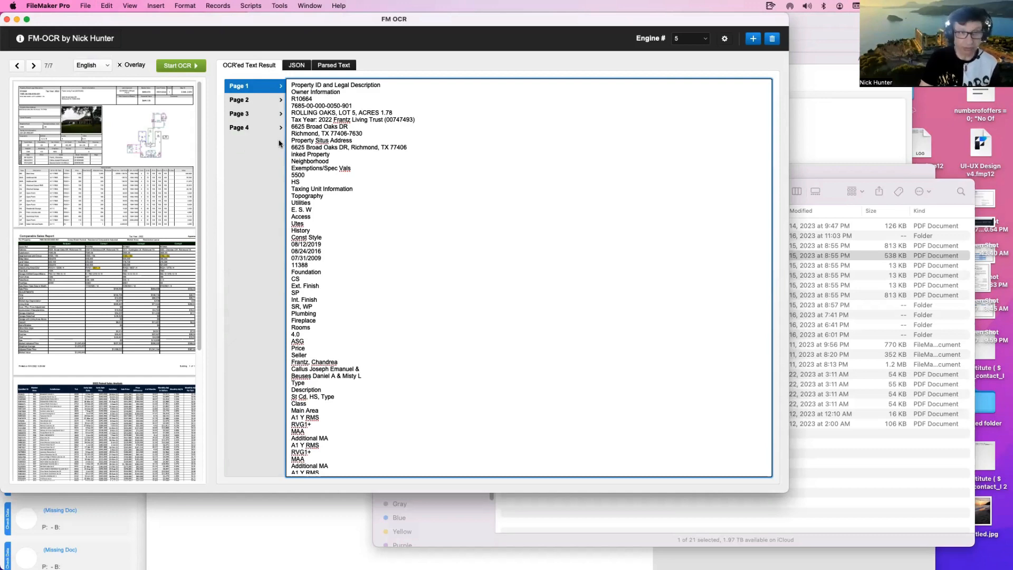
{"action": "key", "text": "super+shift+d"}
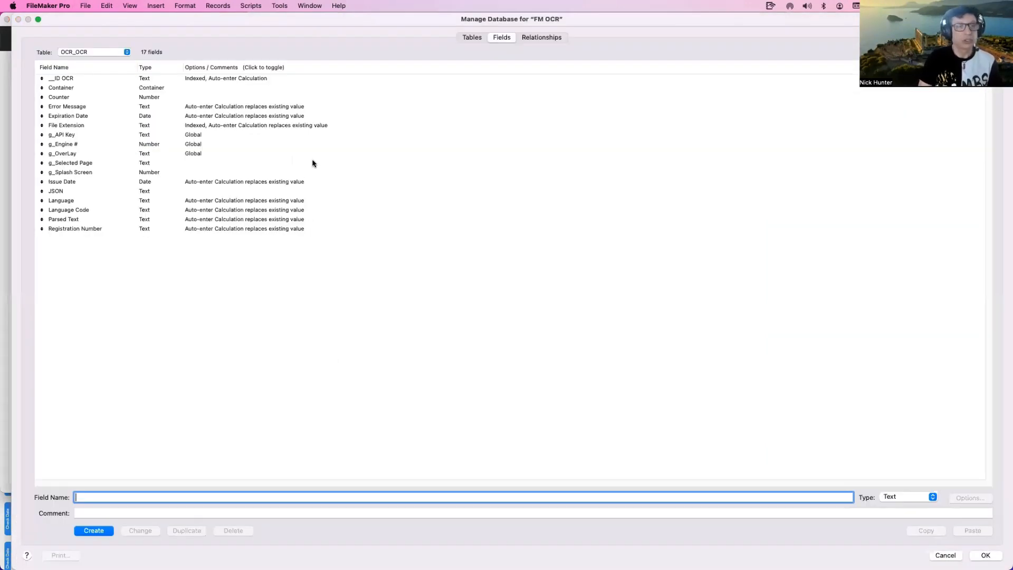
{"action": "left_click", "coordinate": [81, 220]}
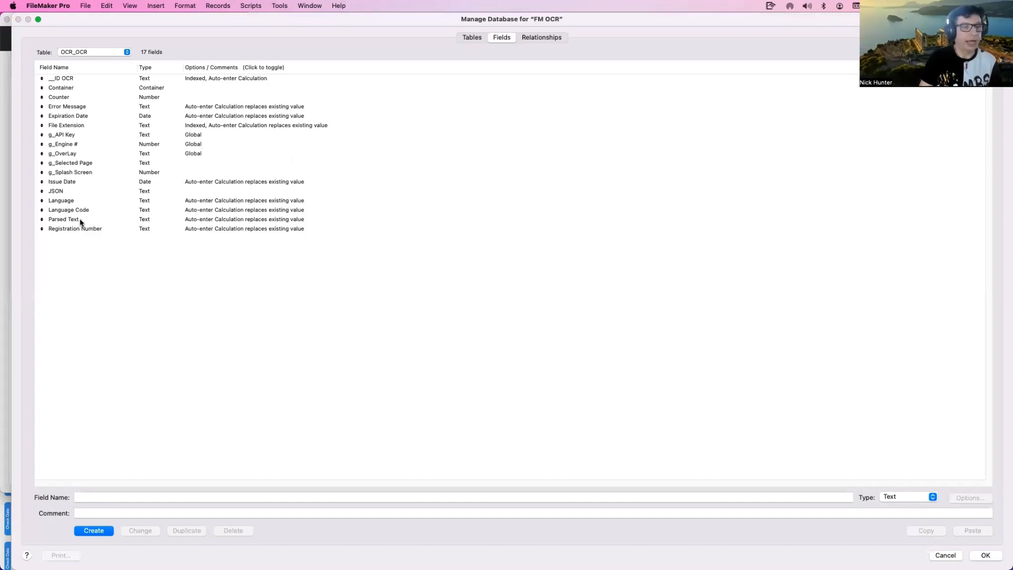
{"action": "double_click", "coordinate": [88, 497]}
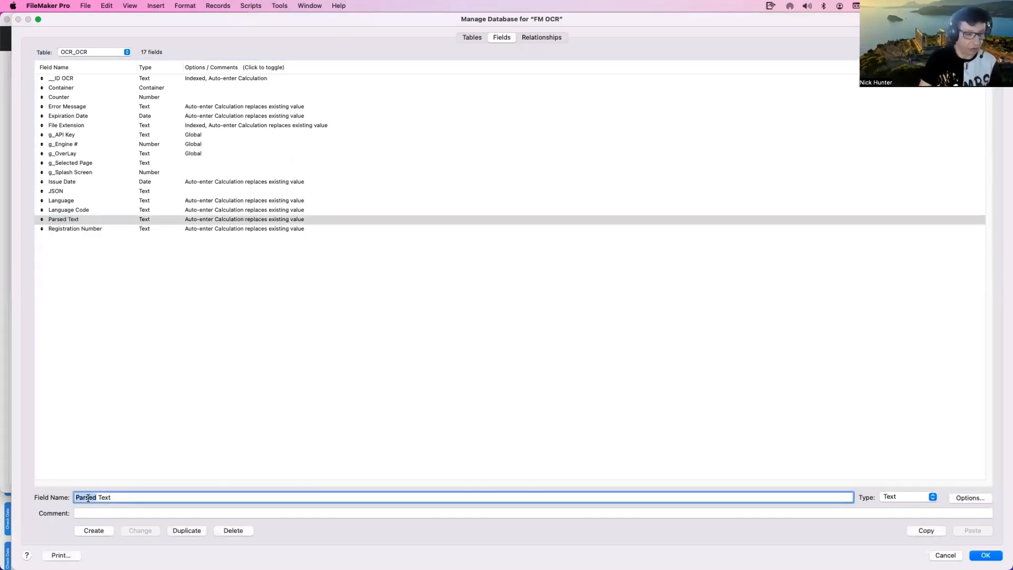
{"action": "type", "text": "Full"}
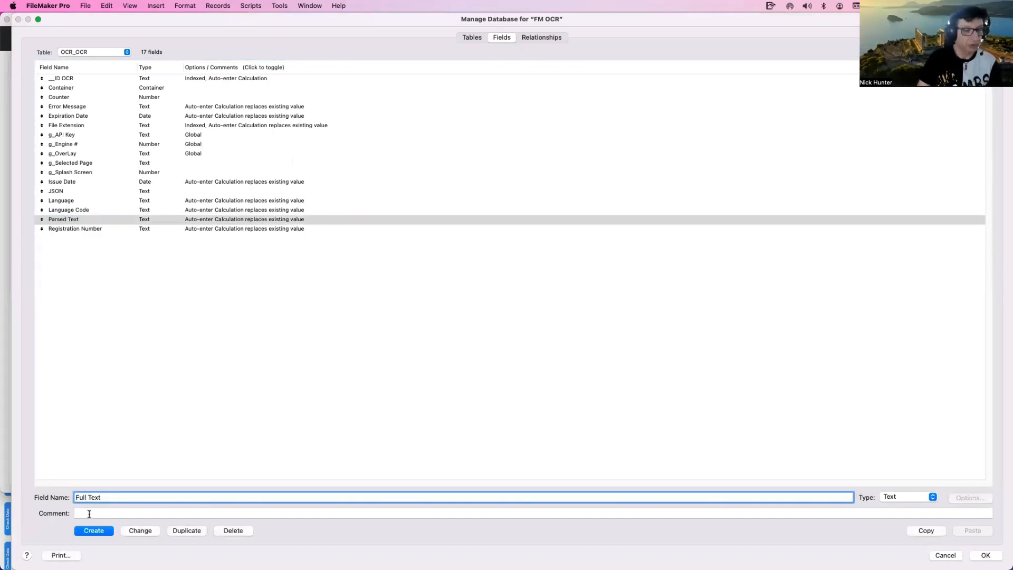
{"action": "left_click", "coordinate": [96, 531]}
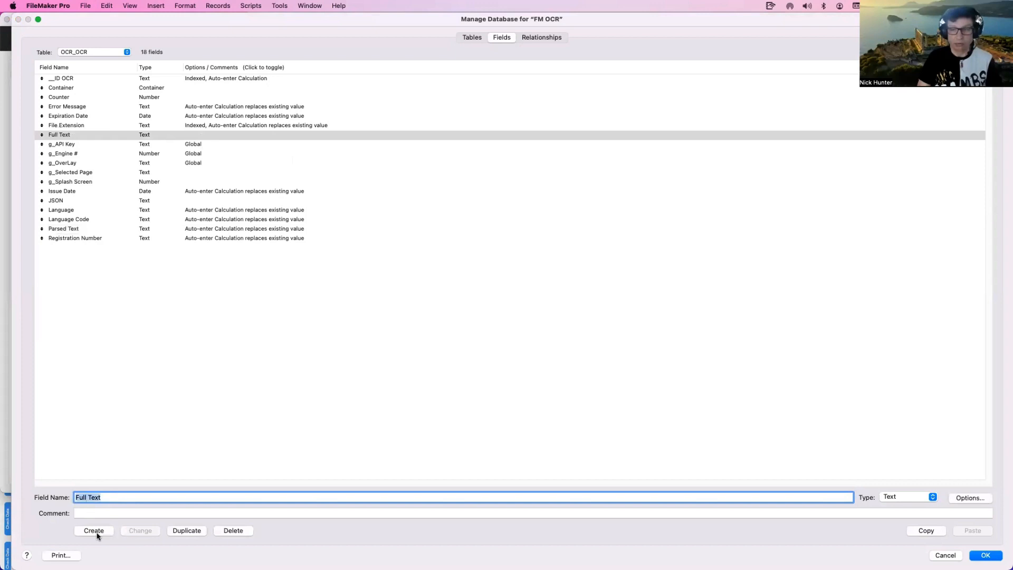
{"action": "left_click", "coordinate": [987, 556]}
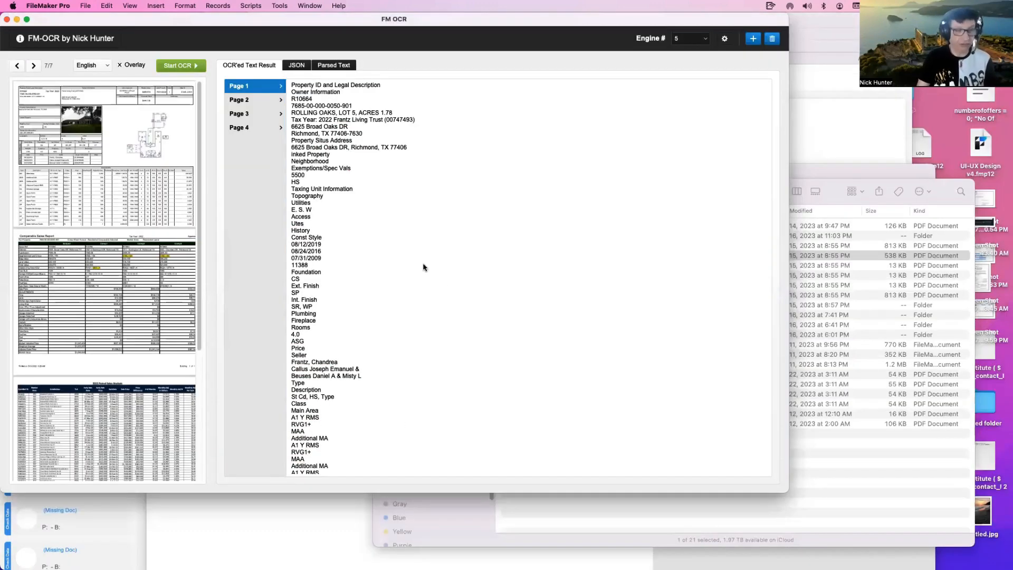
Review the Start OCR | API script and open the Parse OCR Text script that it performs at its end.
{"action": "key", "text": "super+shift+s"}
{"action": "left_click", "coordinate": [164, 160]}
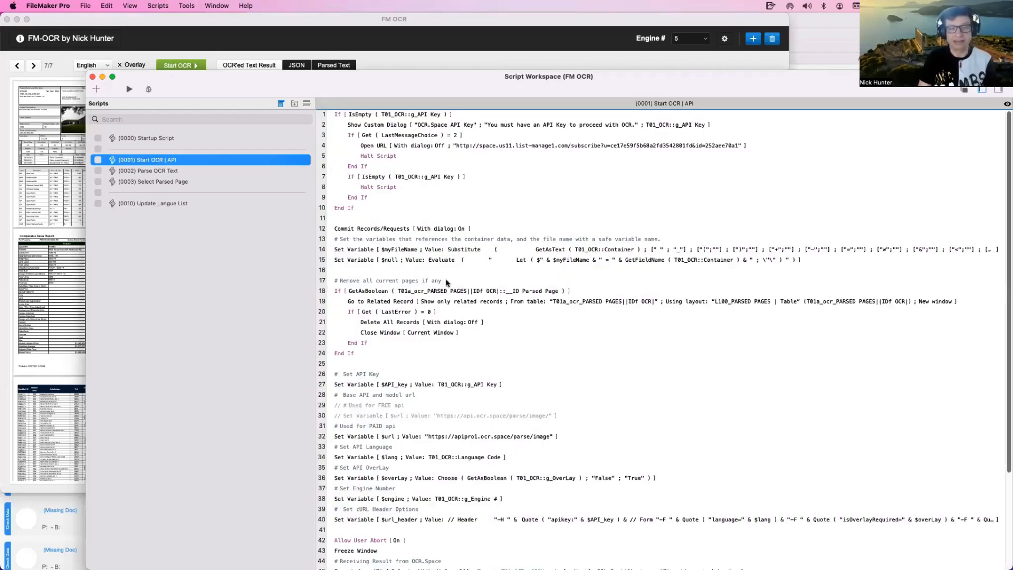
{"action": "scroll", "coordinate": [443, 295], "scroll_direction": "down", "scroll_amount": 5}
{"action": "scroll", "coordinate": [431, 320], "scroll_direction": "up", "scroll_amount": 1}
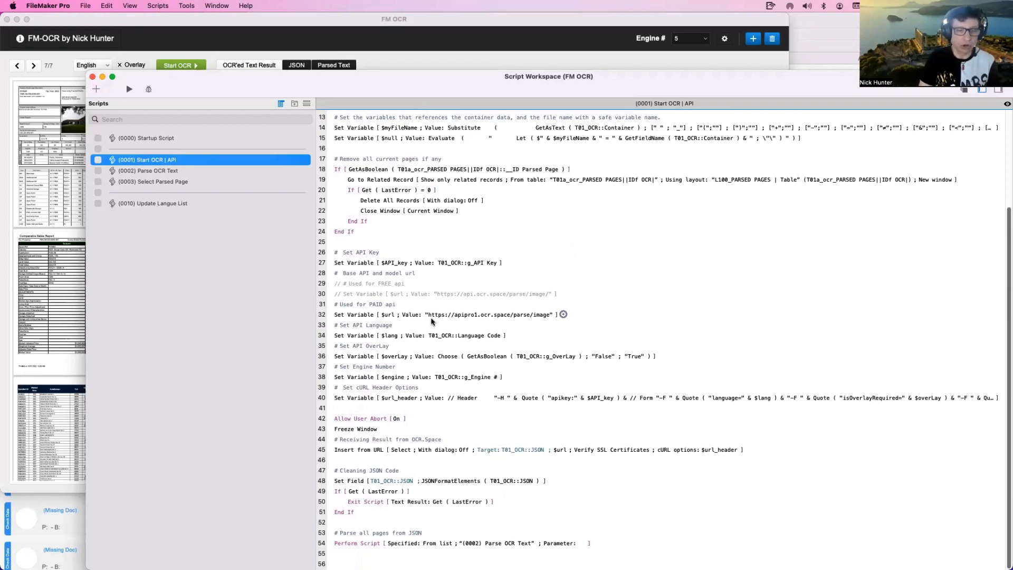
{"action": "left_click", "coordinate": [507, 544]}
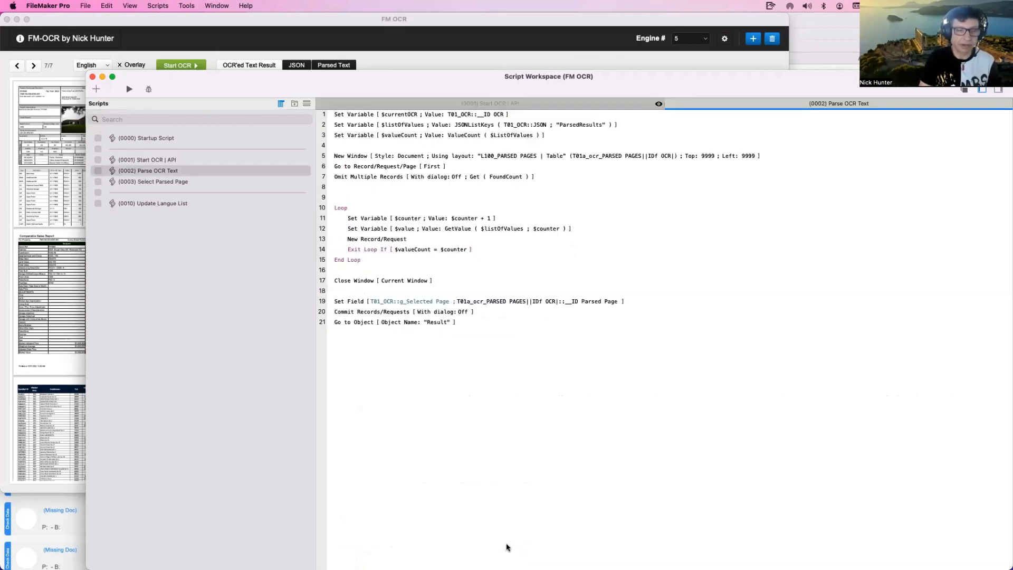
Examine the Parse OCR Text script's ParsedResults list, selected-page assignment, and counter and value steps inside the loop.
{"action": "left_click", "coordinate": [395, 117]}
{"action": "left_click", "coordinate": [397, 125]}
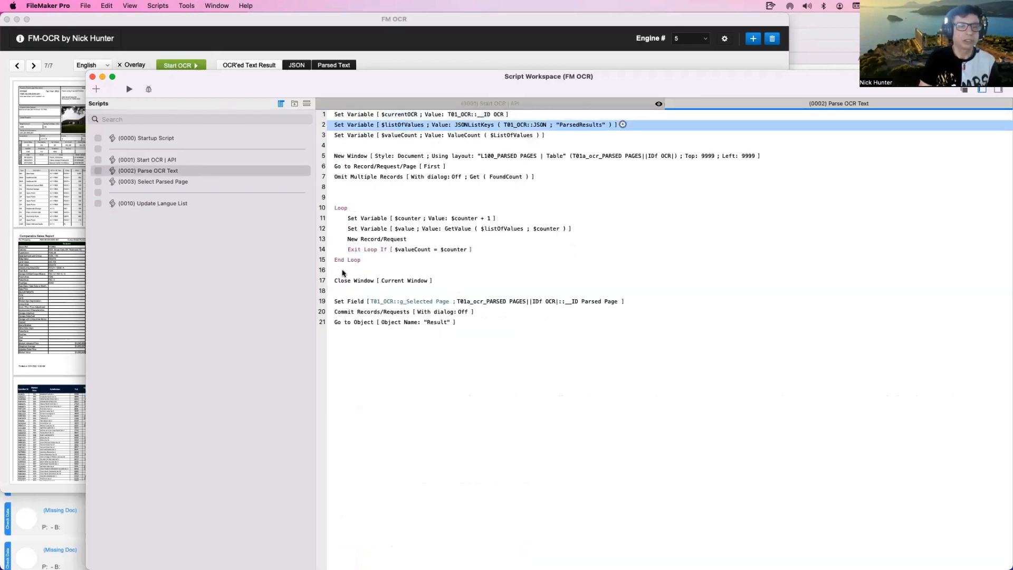
{"action": "left_click", "coordinate": [346, 302]}
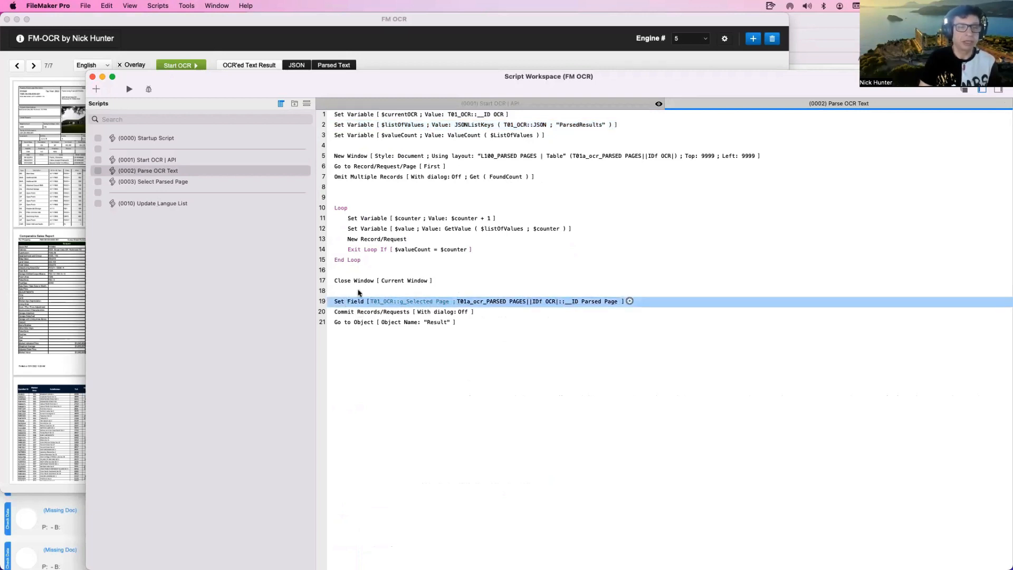
{"action": "left_click", "coordinate": [362, 217]}
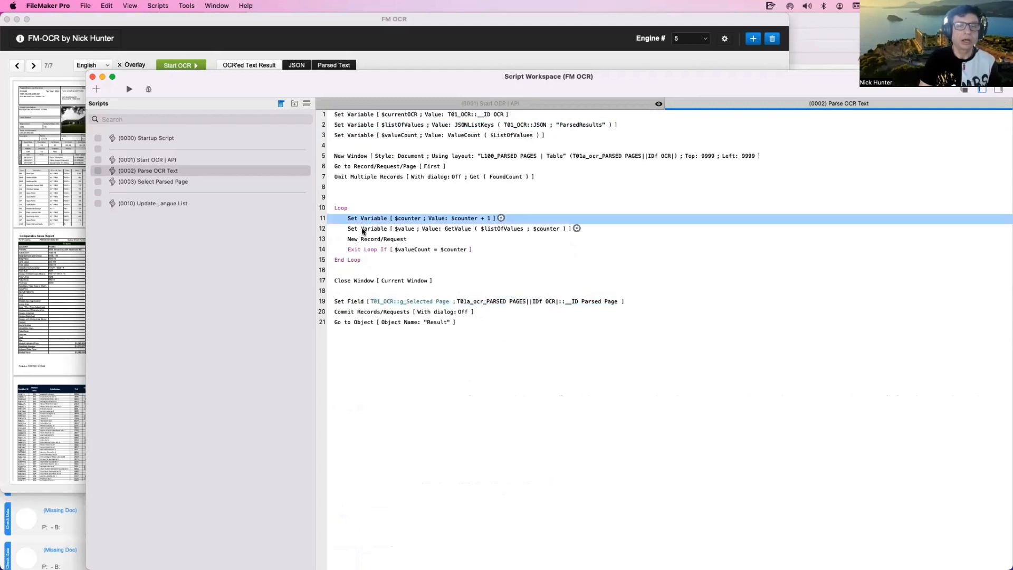
{"action": "left_click", "coordinate": [364, 230]}
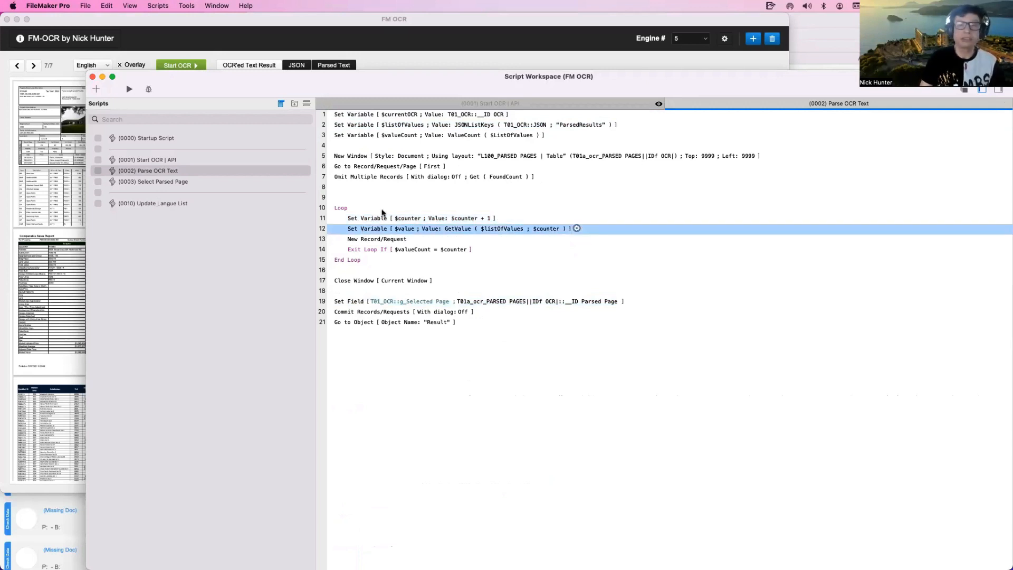
Inspect the auto-enter calculation of the Result field in the PPG_Parsed Pages table, then leave the database definition without changes.
{"action": "key", "text": "super+shift+d"}
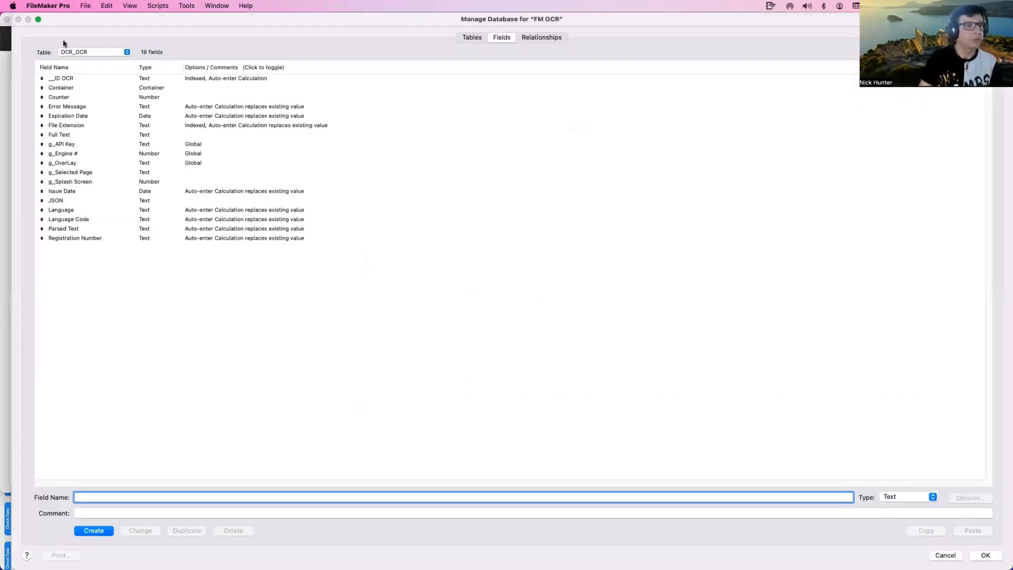
{"action": "left_click", "coordinate": [86, 51]}
{"action": "left_click", "coordinate": [84, 62]}
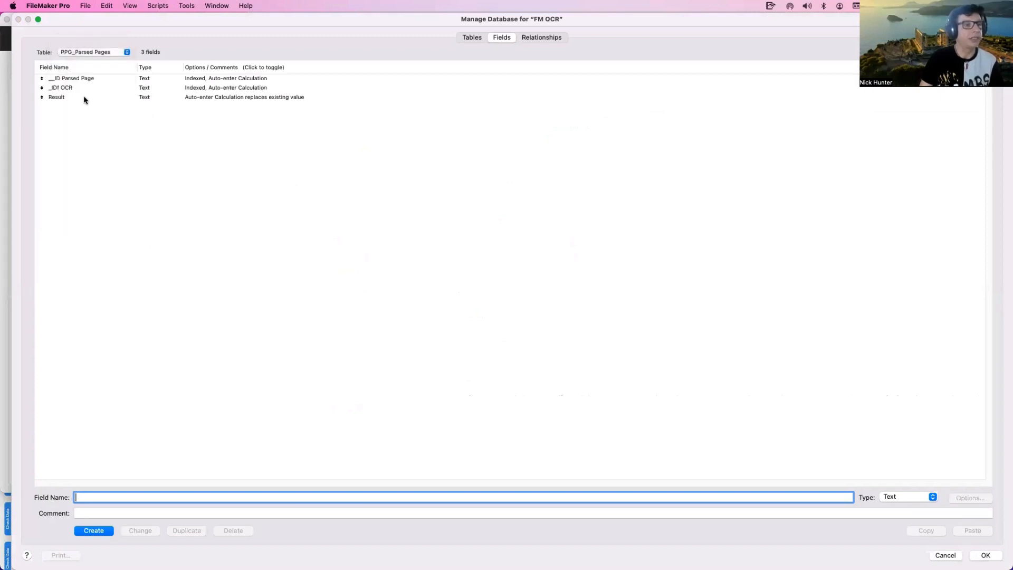
{"action": "double_click", "coordinate": [82, 97]}
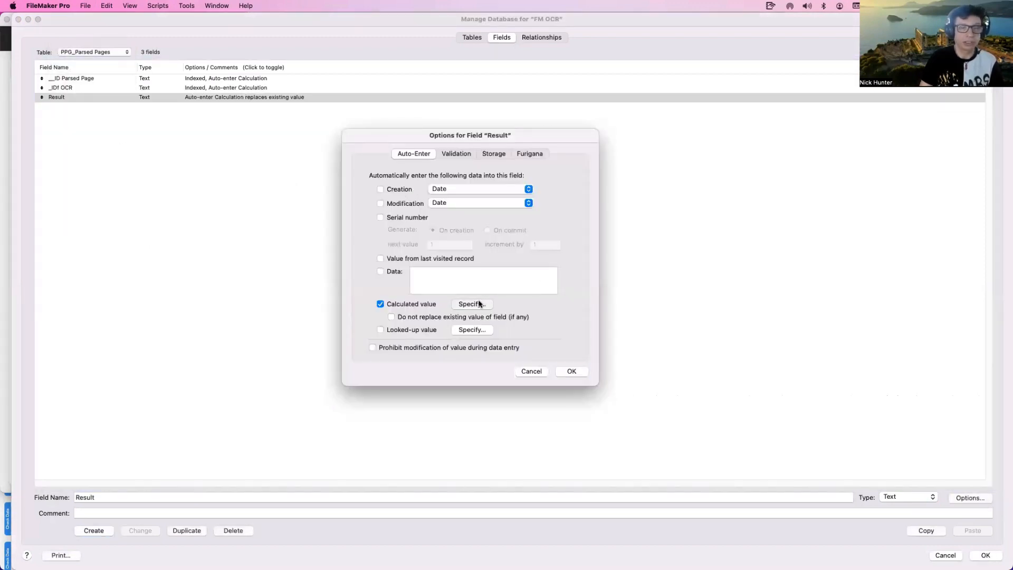
{"action": "left_click", "coordinate": [479, 303]}
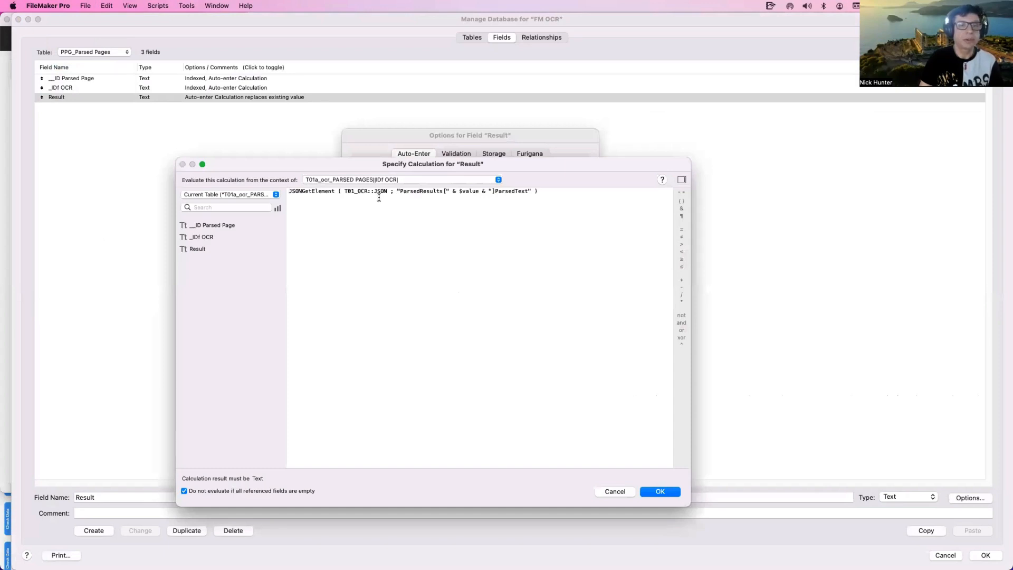
{"action": "key", "text": "super+a"}
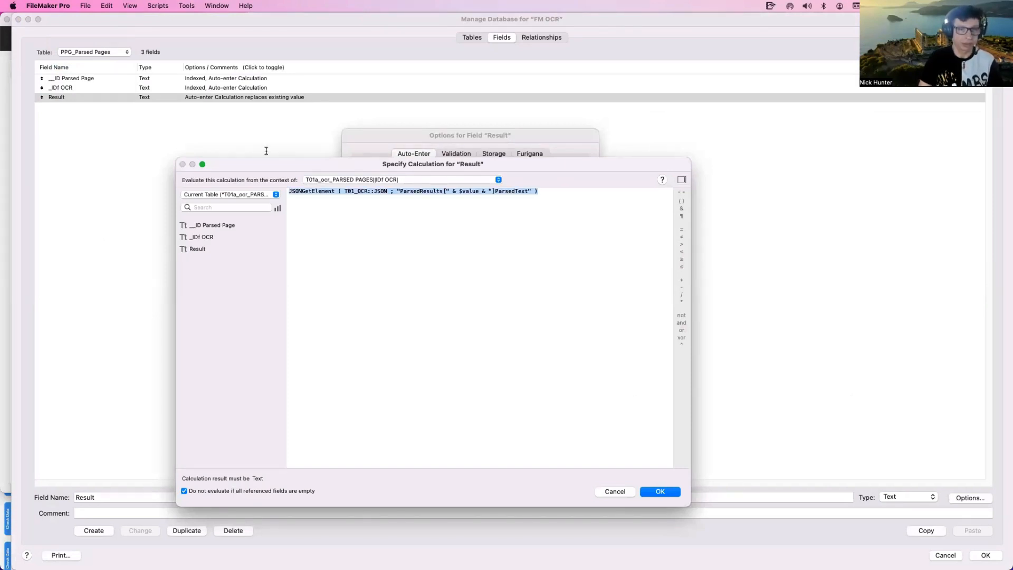
{"action": "key", "text": "Escape"}
{"action": "key", "text": "Escape"}
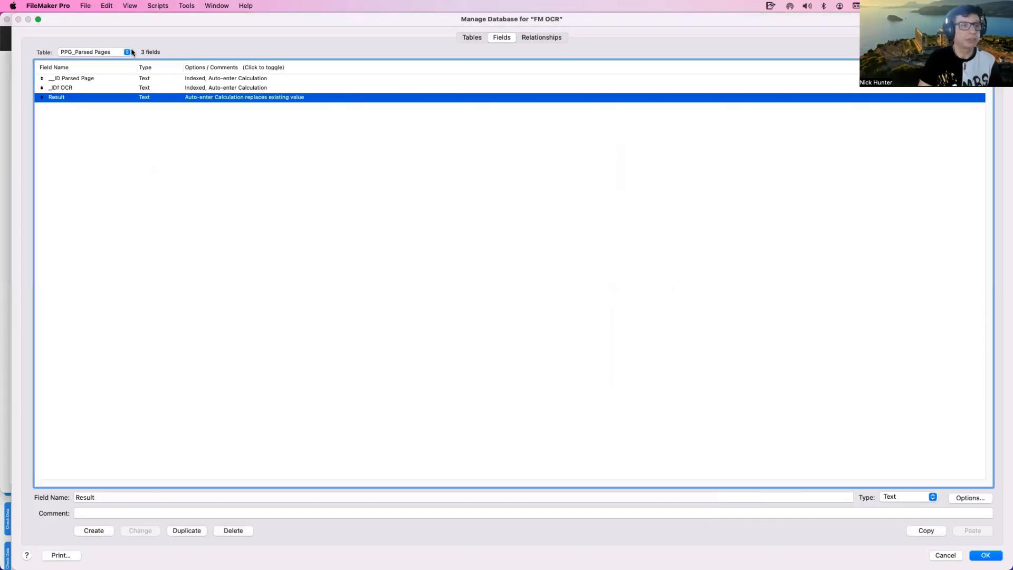
{"action": "key", "text": "Escape"}
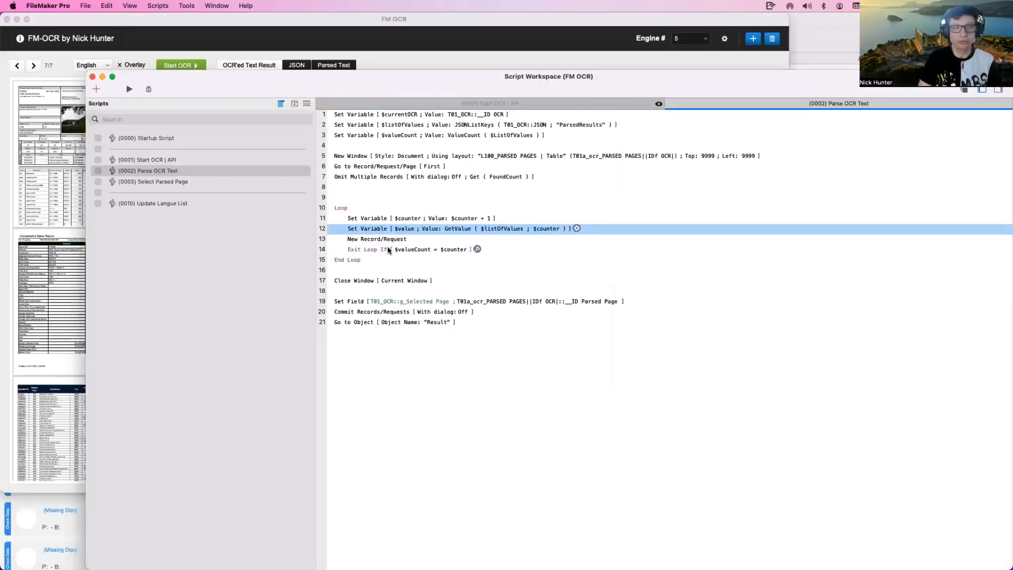
In the Start OCR | API script, add a Set Field step targeting T01_OCR::Full Text directly after the JSON formatting step.
{"action": "left_click", "coordinate": [192, 160]}
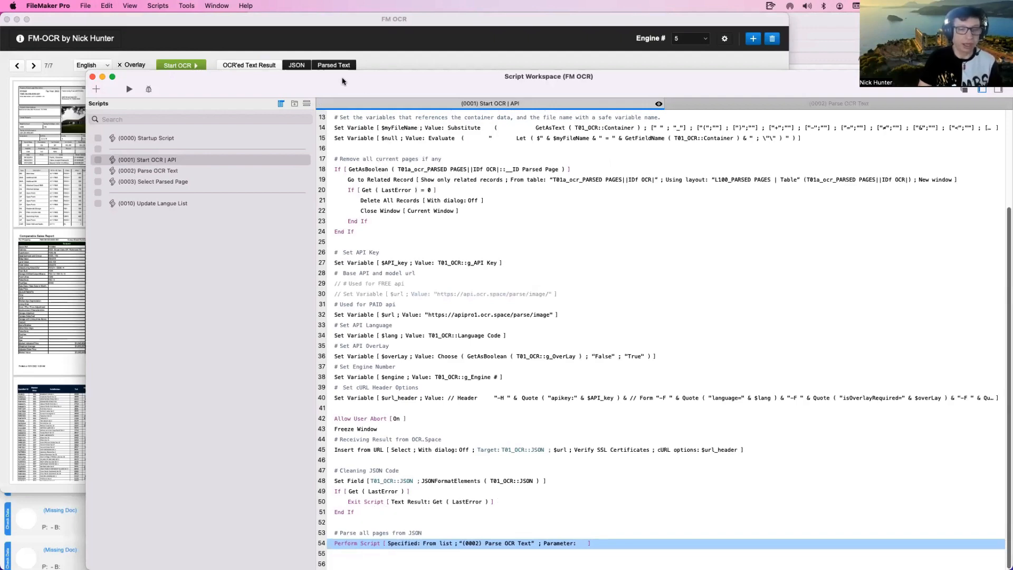
{"action": "left_click_drag", "start_coordinate": [342, 81], "coordinate": [343, 23]}
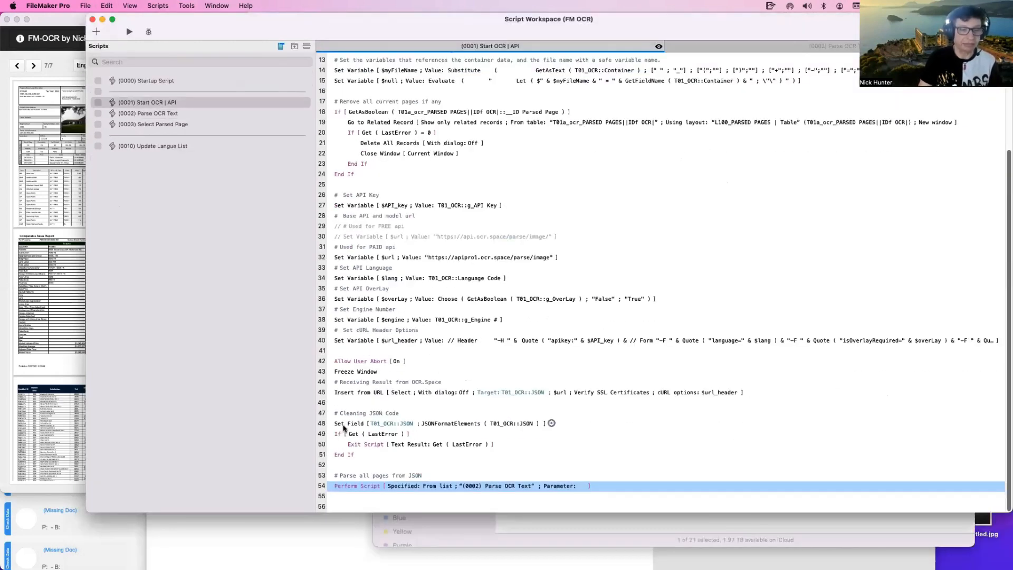
{"action": "left_click", "coordinate": [343, 427]}
{"action": "key", "text": "super+d"}
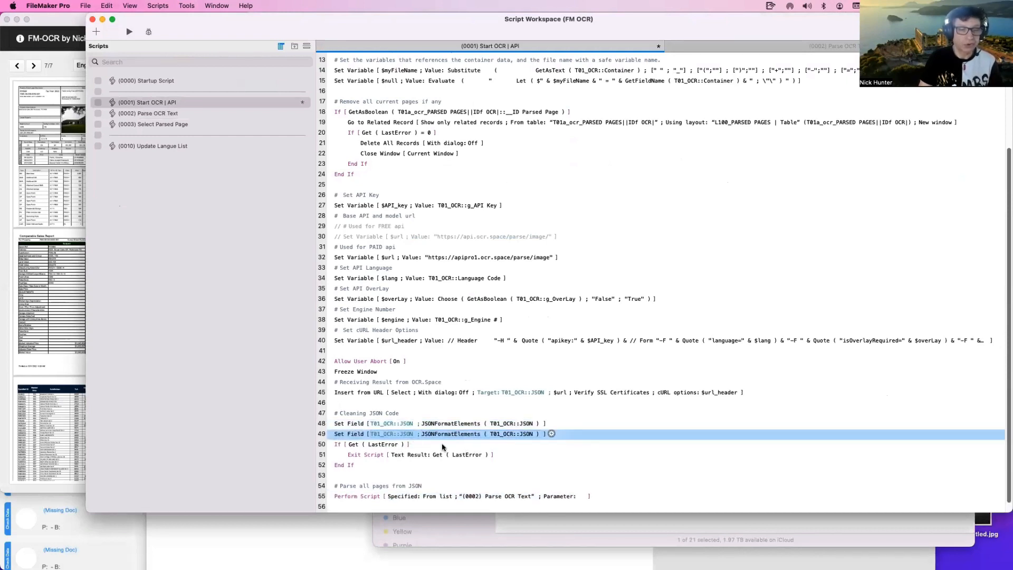
{"action": "key", "text": "super+z"}
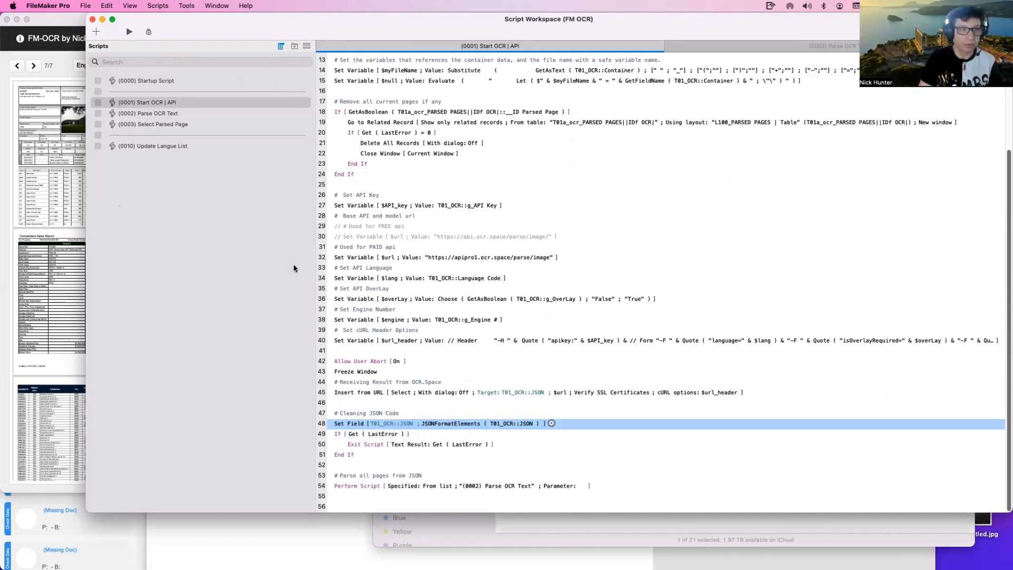
{"action": "type", "text": "set field"}
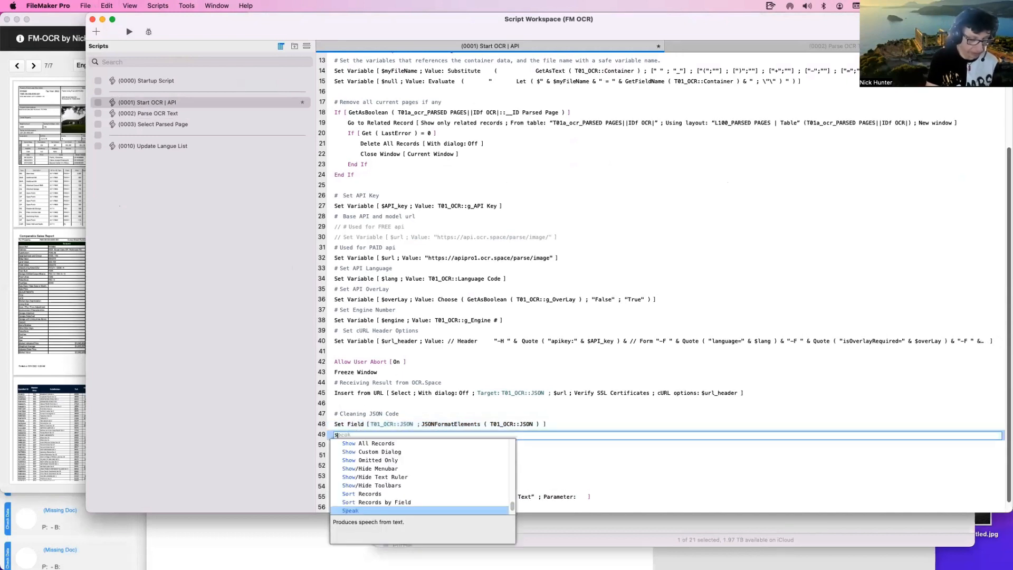
{"action": "key", "text": "Return"}
{"action": "left_click", "coordinate": [420, 455]}
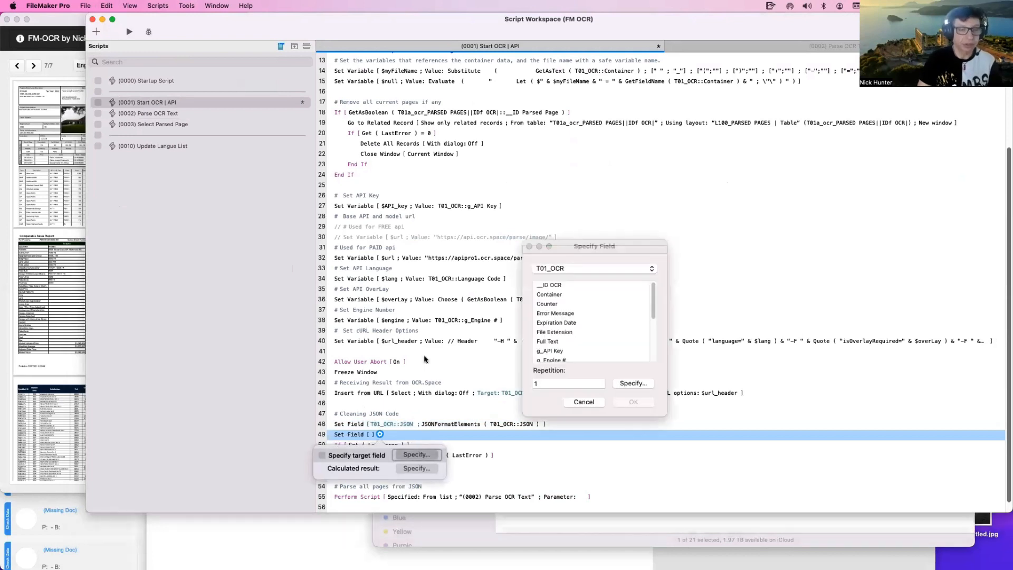
{"action": "scroll", "coordinate": [560, 343], "scroll_direction": "down", "scroll_amount": 5}
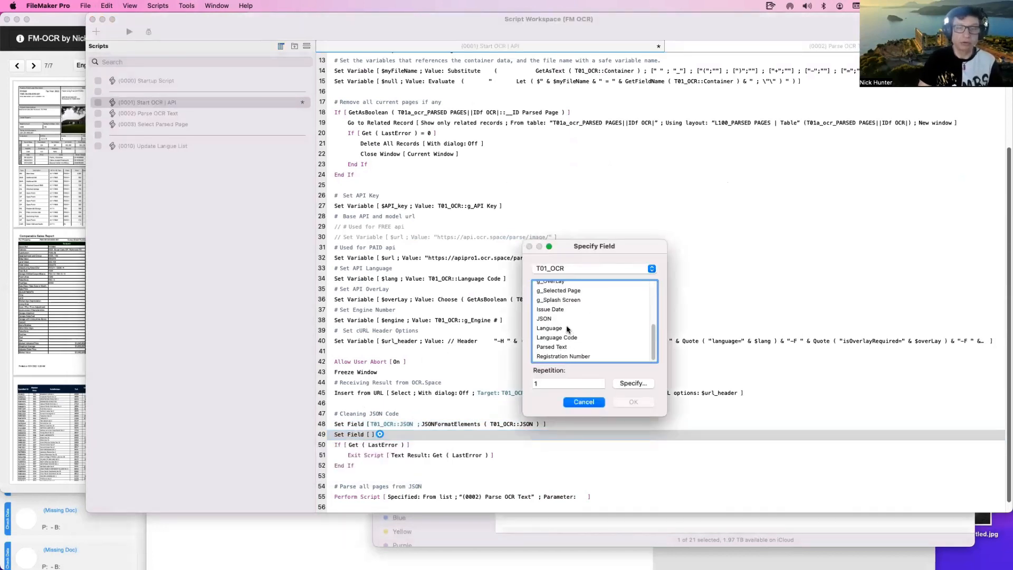
{"action": "scroll", "coordinate": [566, 329], "scroll_direction": "up", "scroll_amount": 5}
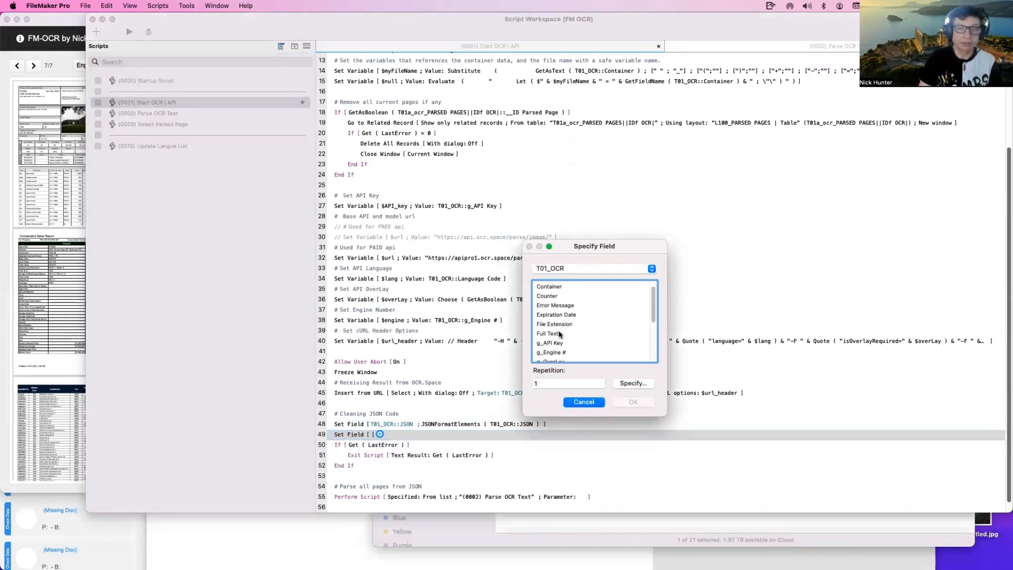
{"action": "double_click", "coordinate": [559, 334]}
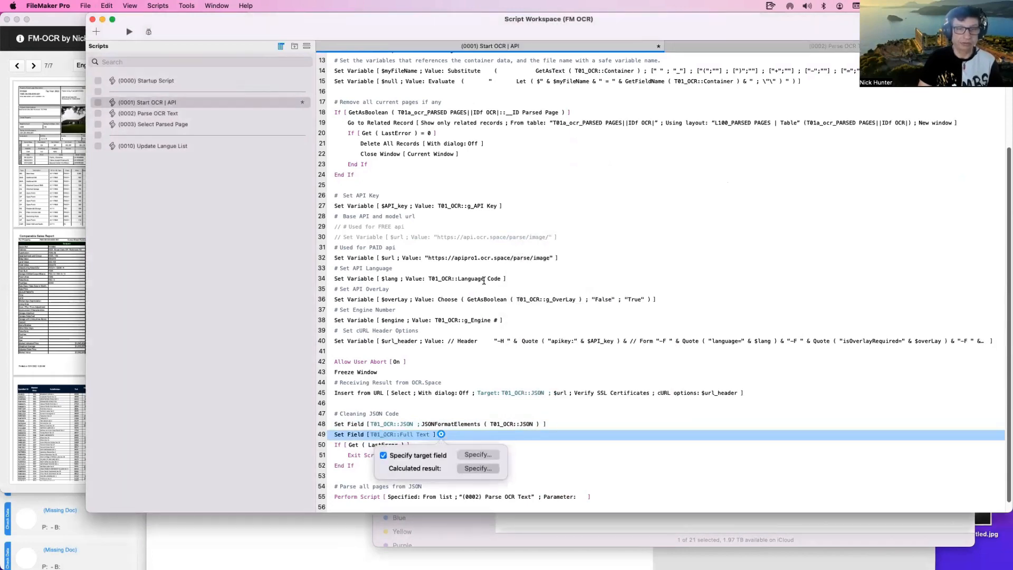
Set the Full Text step's calculated result to JSONGetElement ( T01_OCR::JSON ; "ParsedResults[" & $value & "]ParsedText" ) and save the script.
{"action": "left_click", "coordinate": [478, 468]}
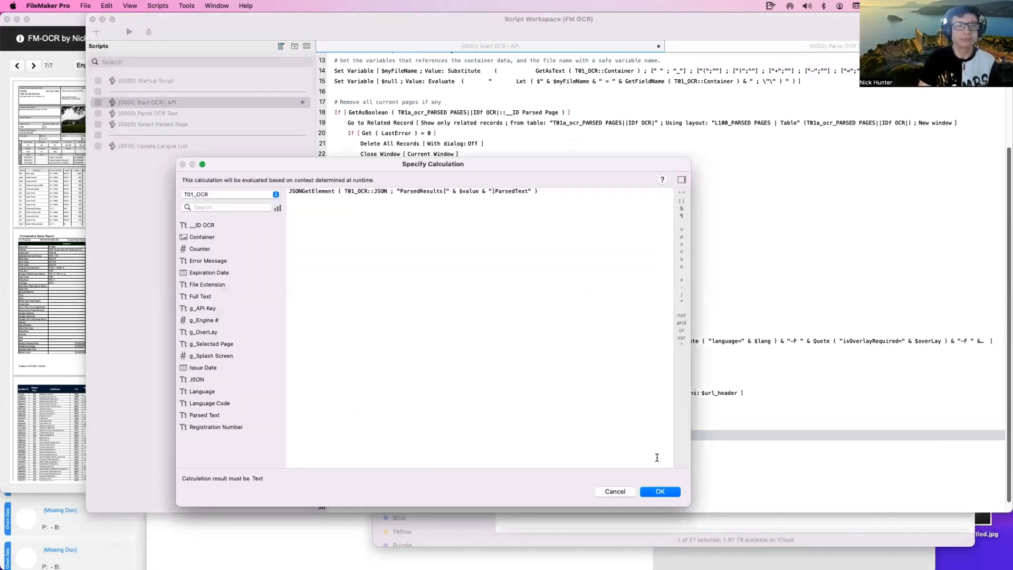
{"action": "left_click", "coordinate": [678, 491]}
{"action": "key", "text": "super+s"}
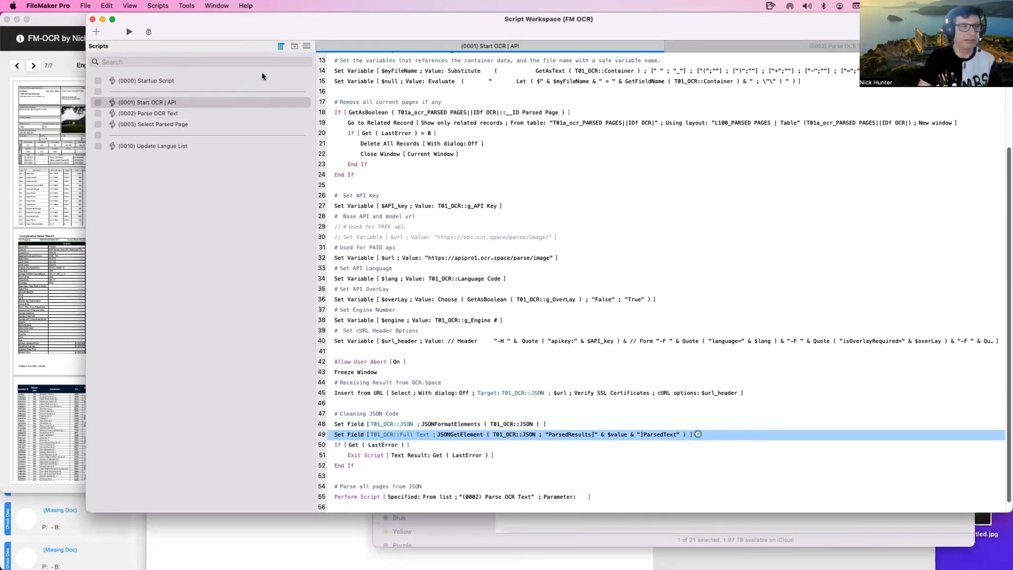
{"action": "left_click", "coordinate": [96, 32]}
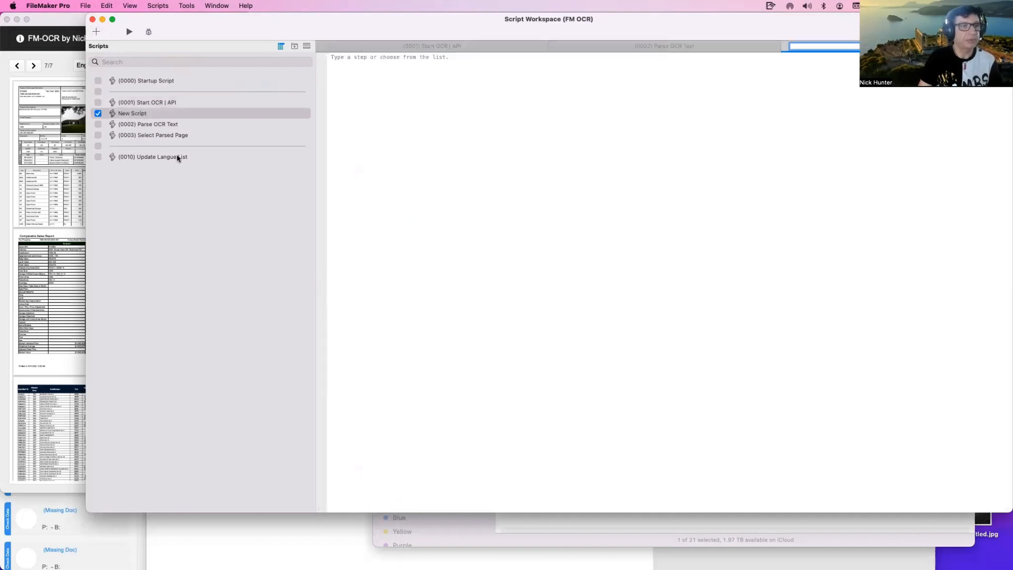
{"action": "left_click", "coordinate": [356, 100]}
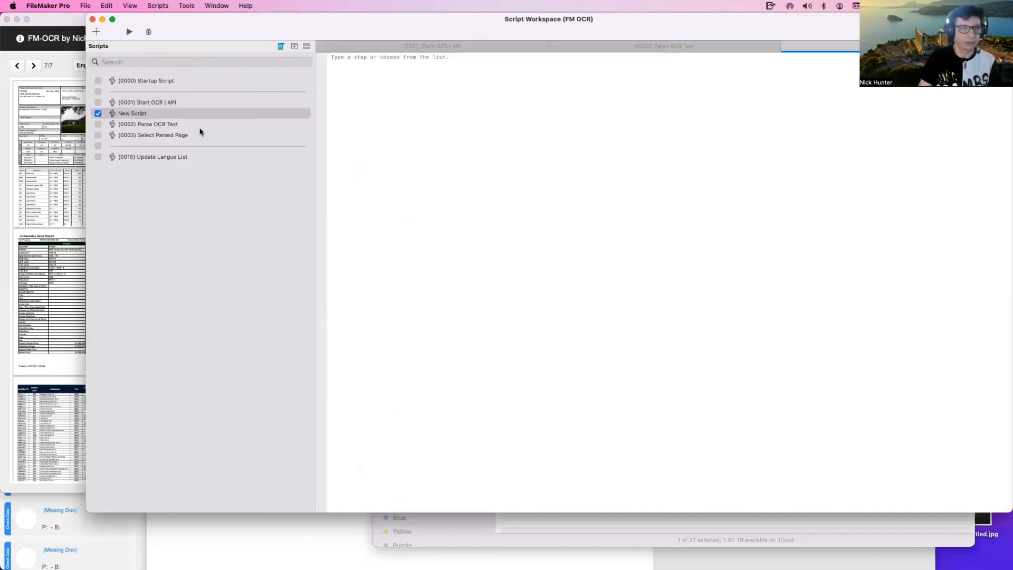
{"action": "left_click", "coordinate": [136, 116]}
{"action": "key", "text": "Delete"}
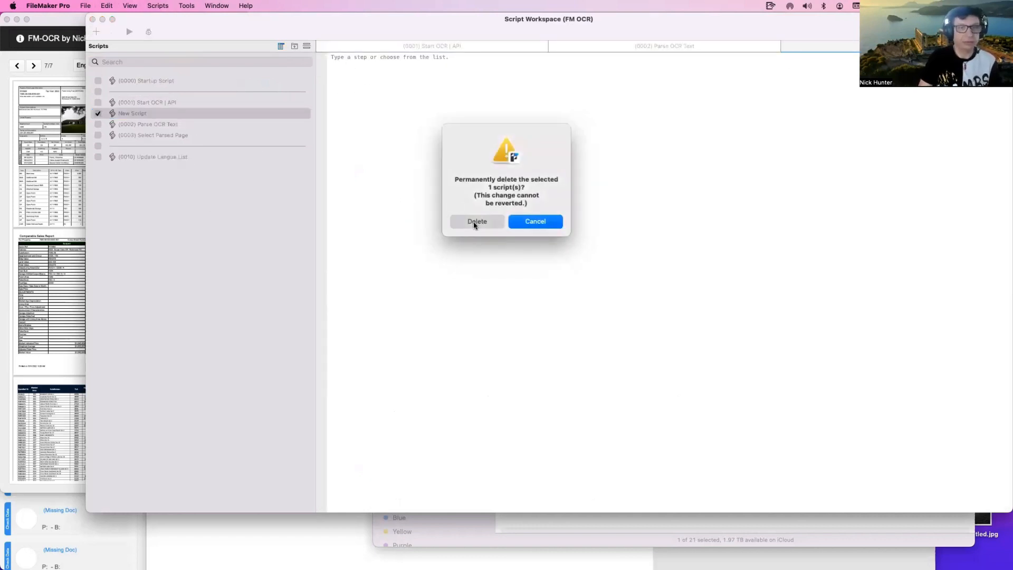
{"action": "key", "text": "Return"}
Reopen the Start OCR | API script and copy the calculation expression of its Full Text Set Field step.
{"action": "left_click", "coordinate": [168, 102]}
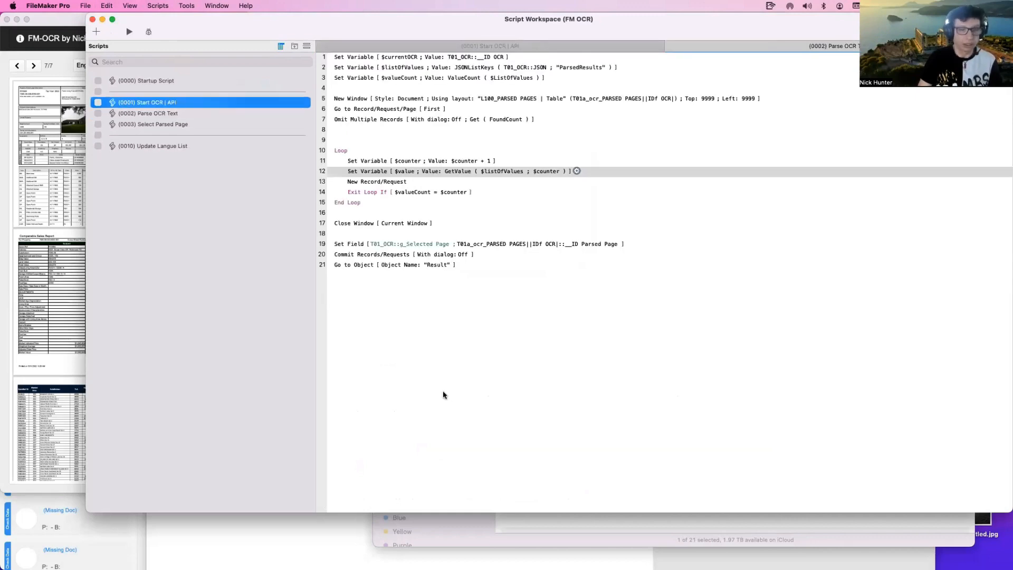
{"action": "left_click", "coordinate": [466, 425]}
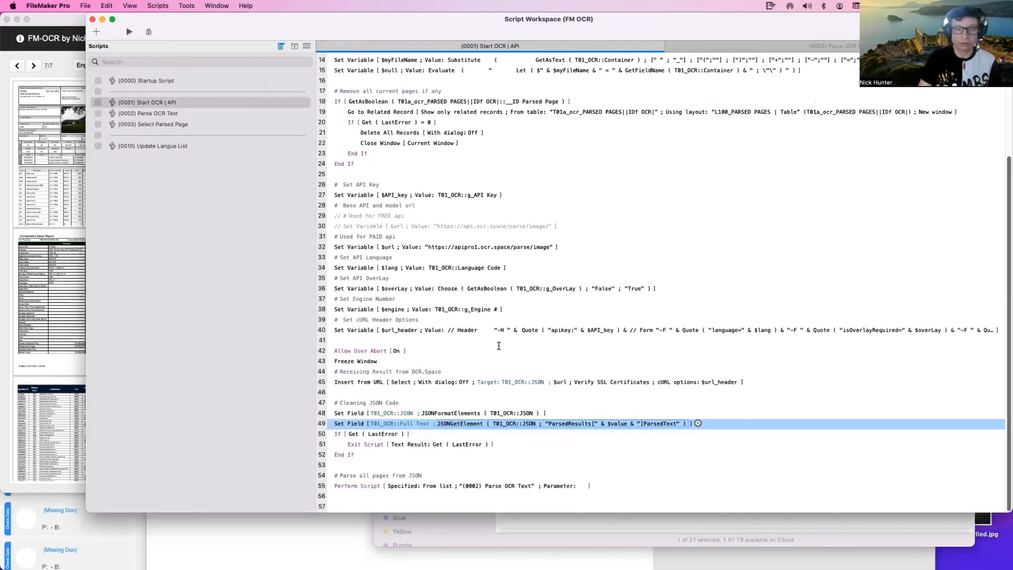
{"action": "left_click", "coordinate": [593, 426]}
{"action": "key", "text": "super+a"}
{"action": "key", "text": "super+c"}
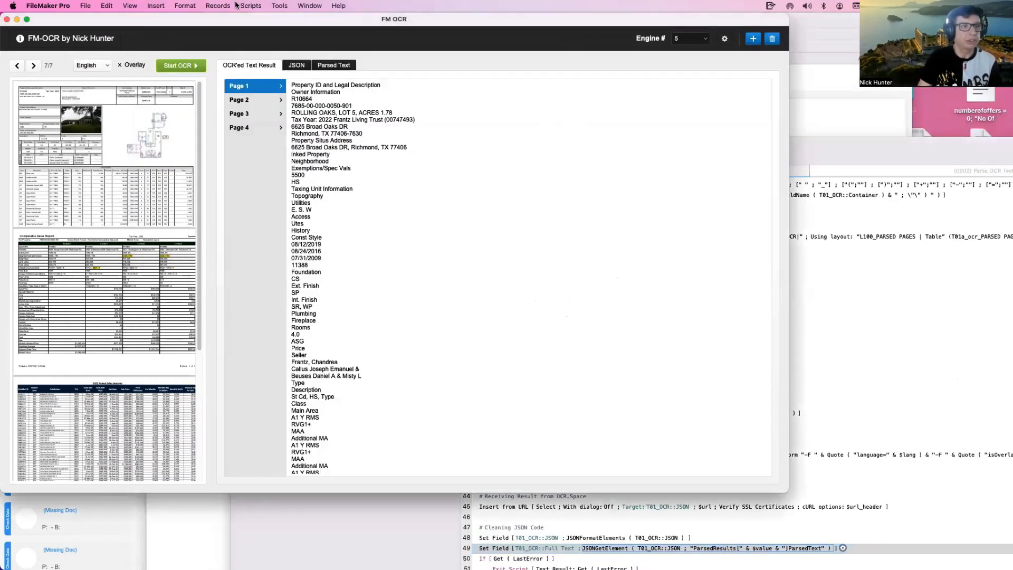
Evaluate the copied JSONGetElement expression in the Data Viewer, read through its result, and close the viewer without monitoring it.
{"action": "left_click", "coordinate": [306, 5]}
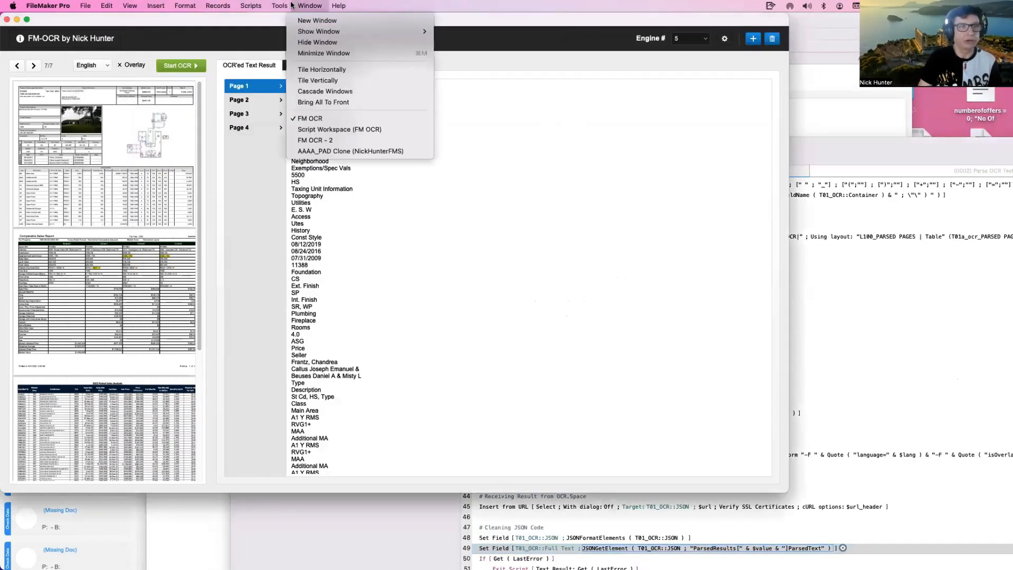
{"action": "left_click", "coordinate": [295, 31]}
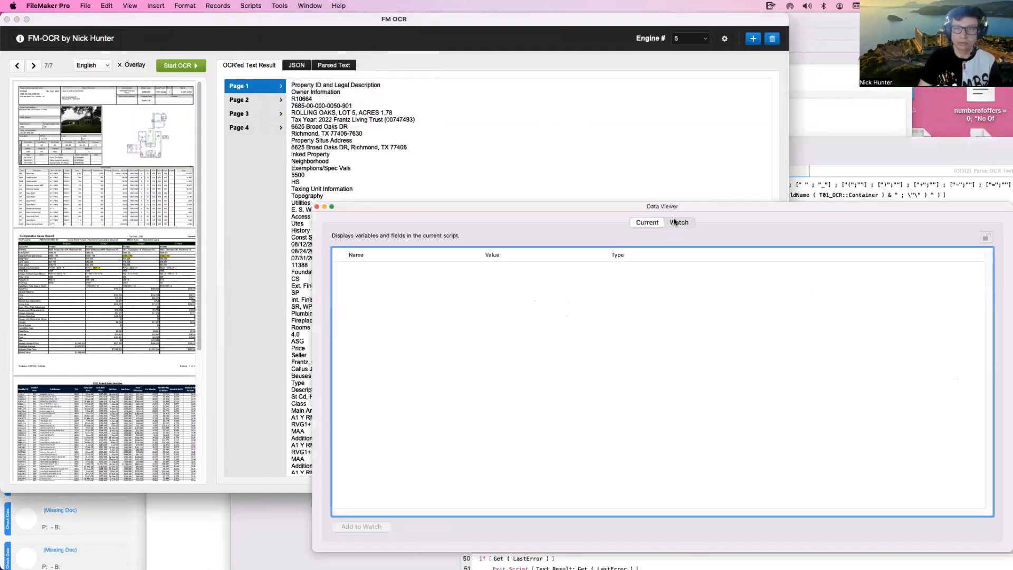
{"action": "left_click", "coordinate": [675, 222]}
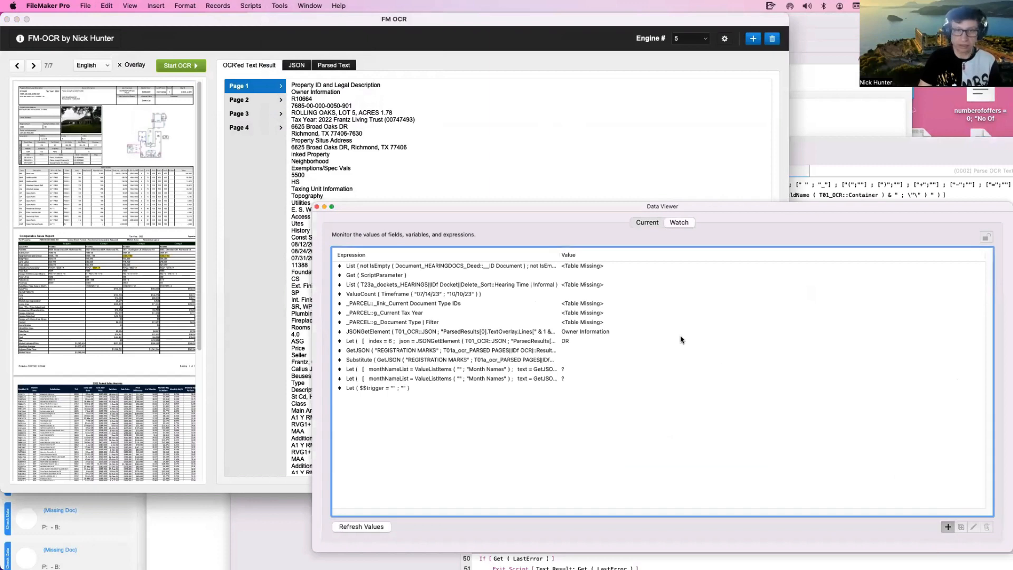
{"action": "key", "text": "super+v"}
{"action": "scroll", "coordinate": [501, 353], "scroll_direction": "down", "scroll_amount": 2}
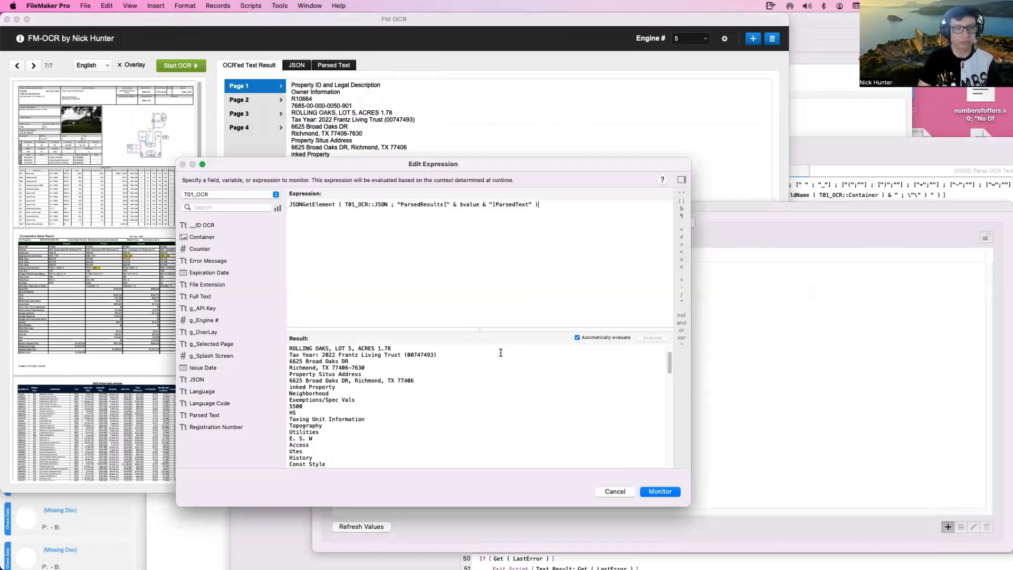
{"action": "scroll", "coordinate": [500, 353], "scroll_direction": "down", "scroll_amount": 10}
{"action": "scroll", "coordinate": [501, 348], "scroll_direction": "up", "scroll_amount": 15}
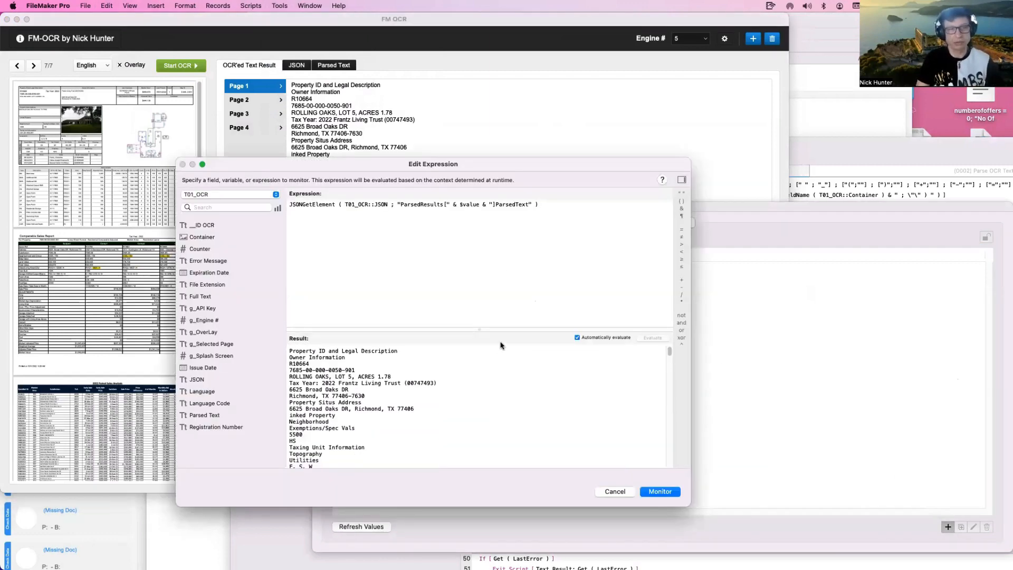
{"action": "key", "text": "Escape"}
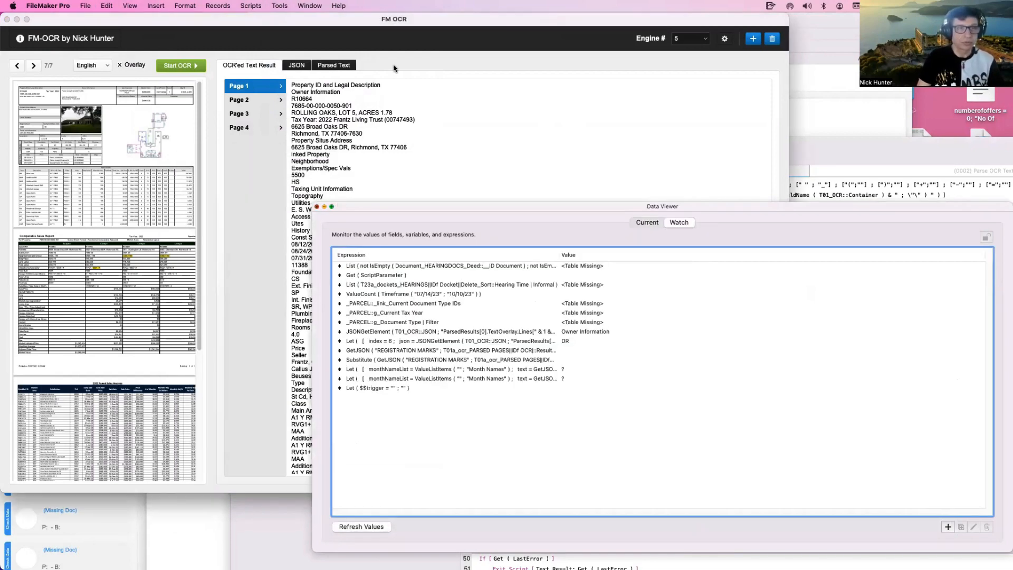
{"action": "key", "text": "super+w"}
In Layout mode, add a tab named Full Text to the tab control and place it before OCR'ed Text Result.
{"action": "key", "text": "super+l"}
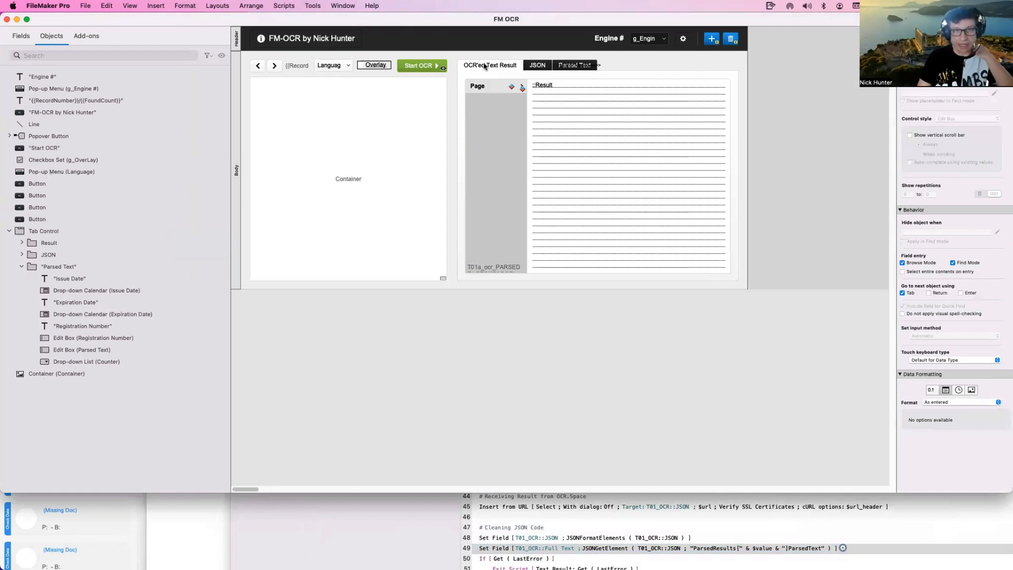
{"action": "double_click", "coordinate": [484, 66]}
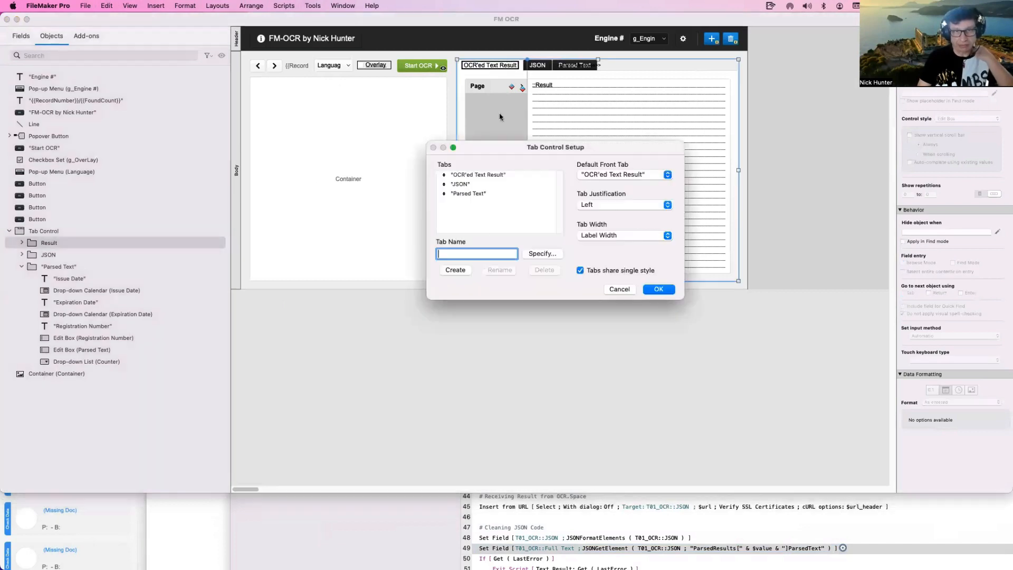
{"action": "type", "text": "Full Text"}
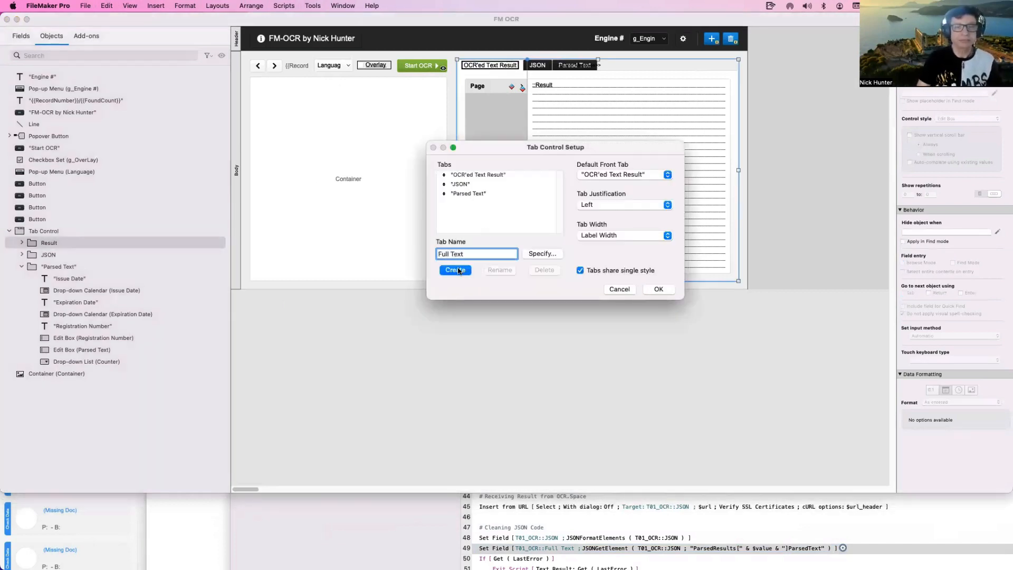
{"action": "left_click", "coordinate": [457, 271]}
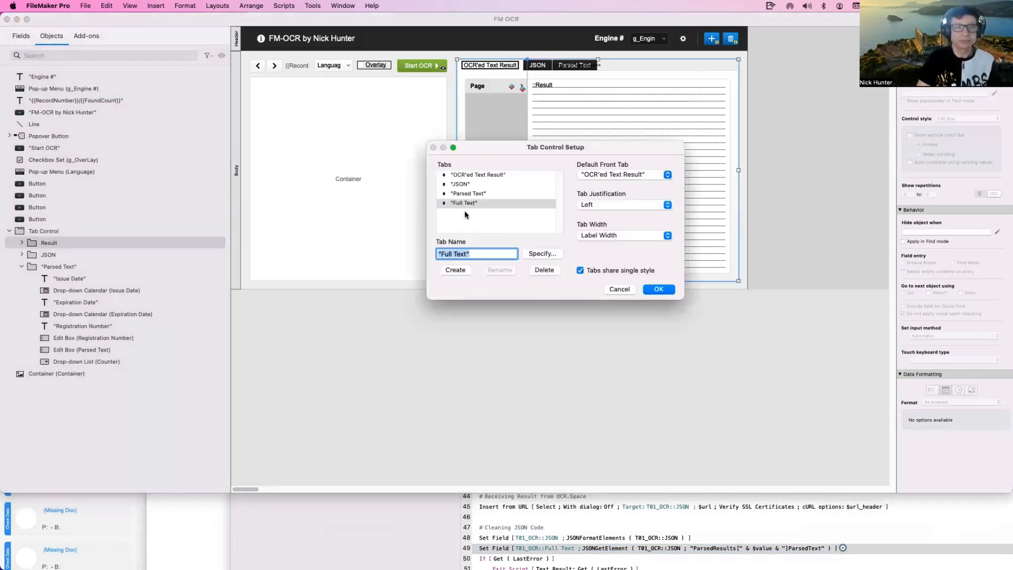
{"action": "left_click_drag", "start_coordinate": [465, 203], "coordinate": [475, 174]}
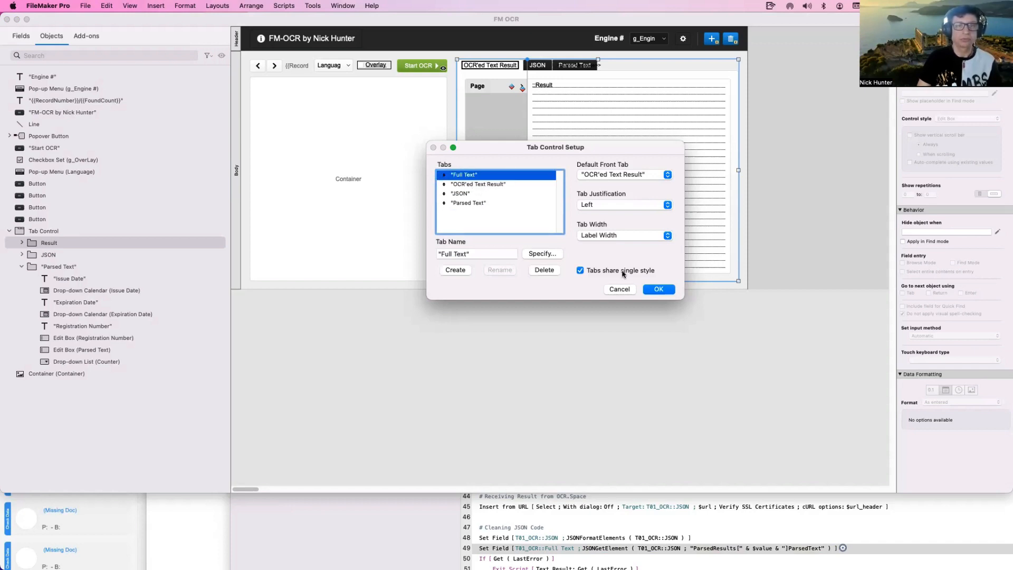
{"action": "left_click", "coordinate": [658, 290]}
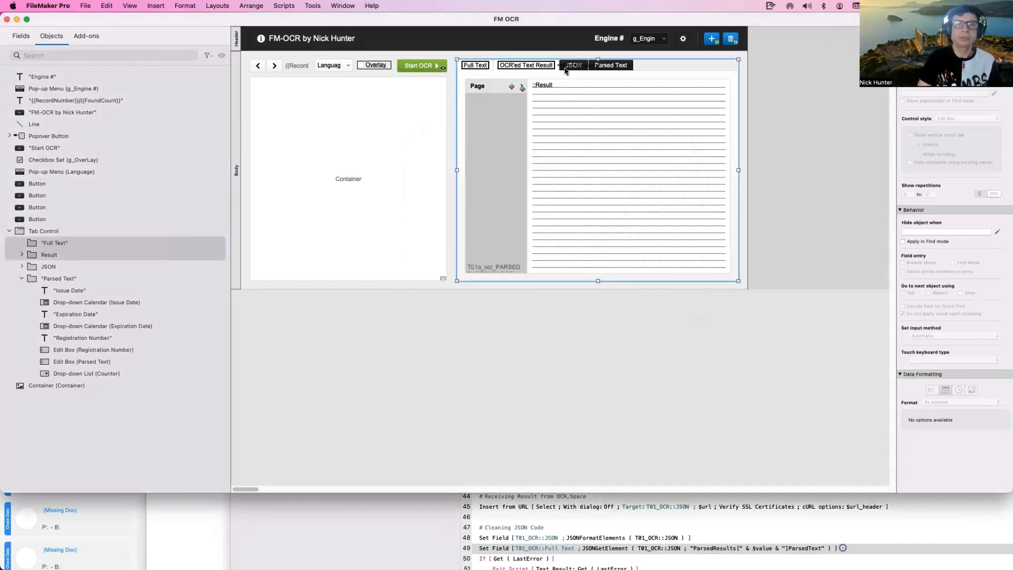
Copy the Parsed Text edit box onto the Full Text tab and enlarge it to about 544 by 401 pt.
{"action": "left_click", "coordinate": [565, 67]}
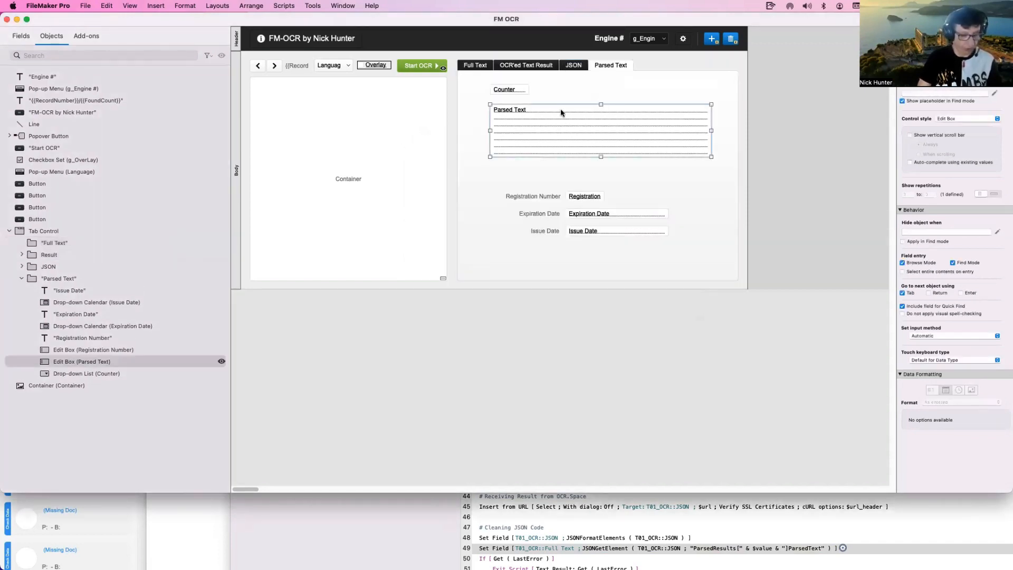
{"action": "left_click", "coordinate": [483, 65]}
{"action": "key", "text": "super+v"}
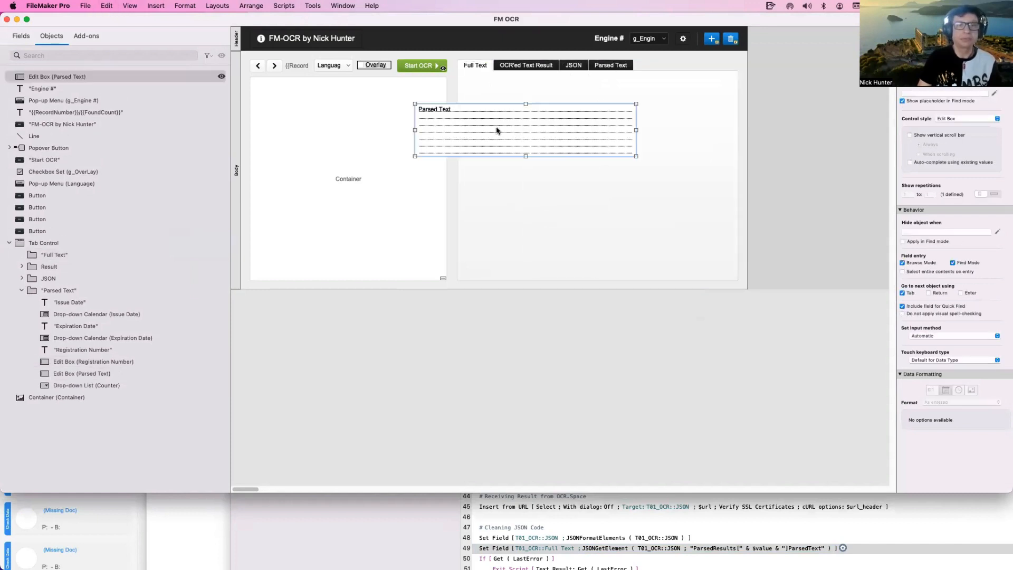
{"action": "left_click_drag", "start_coordinate": [498, 129], "coordinate": [540, 100]}
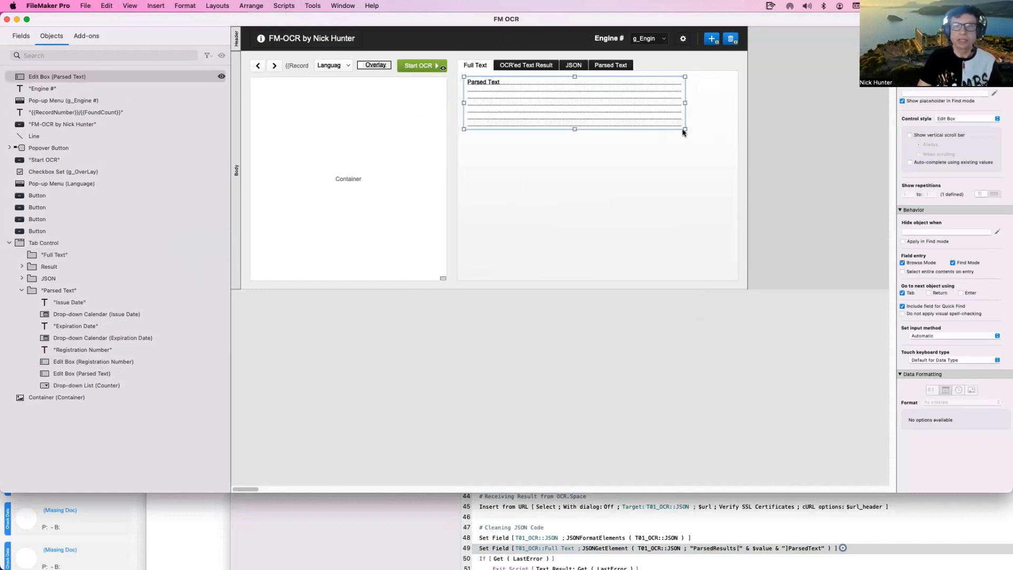
{"action": "left_click_drag", "start_coordinate": [684, 129], "coordinate": [733, 275]}
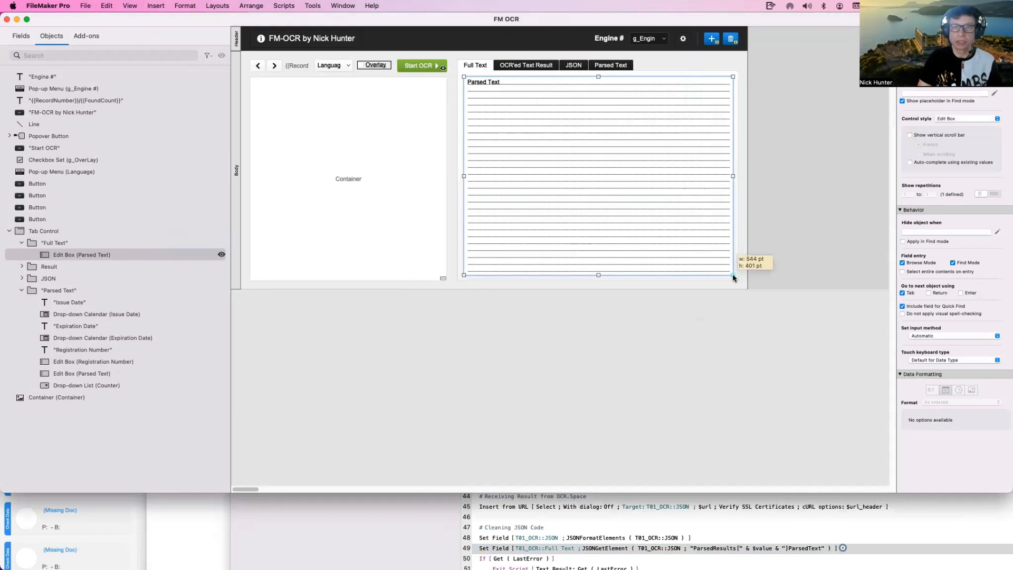
Anchor the edit box on the Full Text tab to its bottom and right edges as well, and return to its data settings.
{"action": "left_click", "coordinate": [912, 36]}
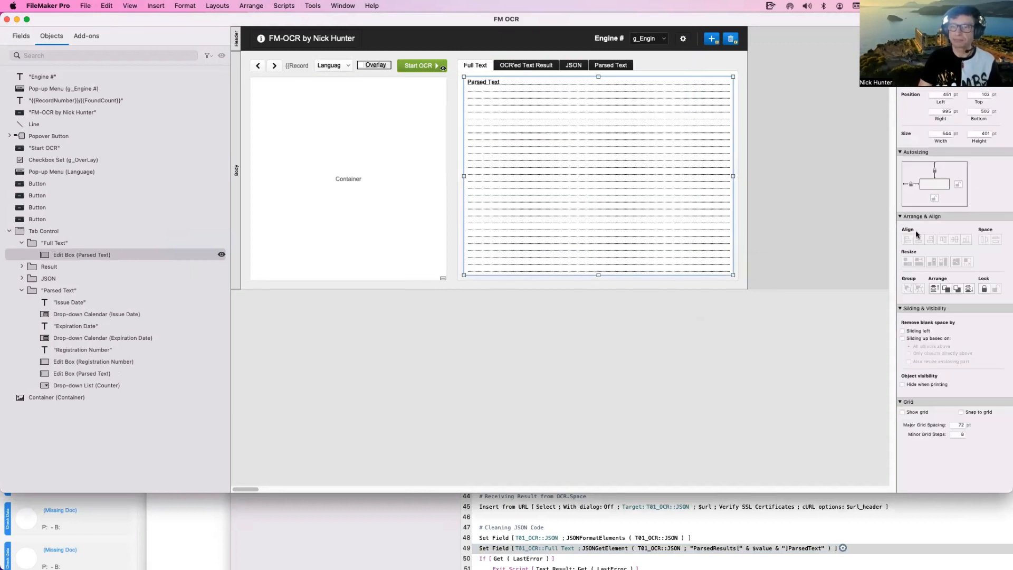
{"action": "left_click", "coordinate": [935, 197]}
{"action": "left_click", "coordinate": [958, 184]}
{"action": "left_click", "coordinate": [996, 36]}
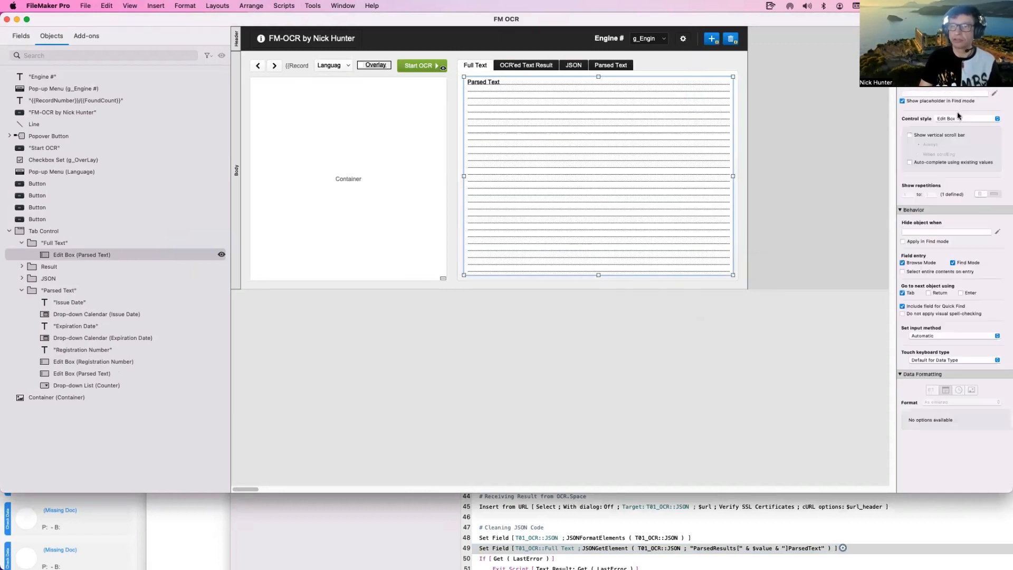
Give the edit box on the Full Text tab a vertical scroll bar shown only when scrolling, and return to Browse mode.
{"action": "left_click", "coordinate": [927, 135]}
{"action": "left_click", "coordinate": [937, 155]}
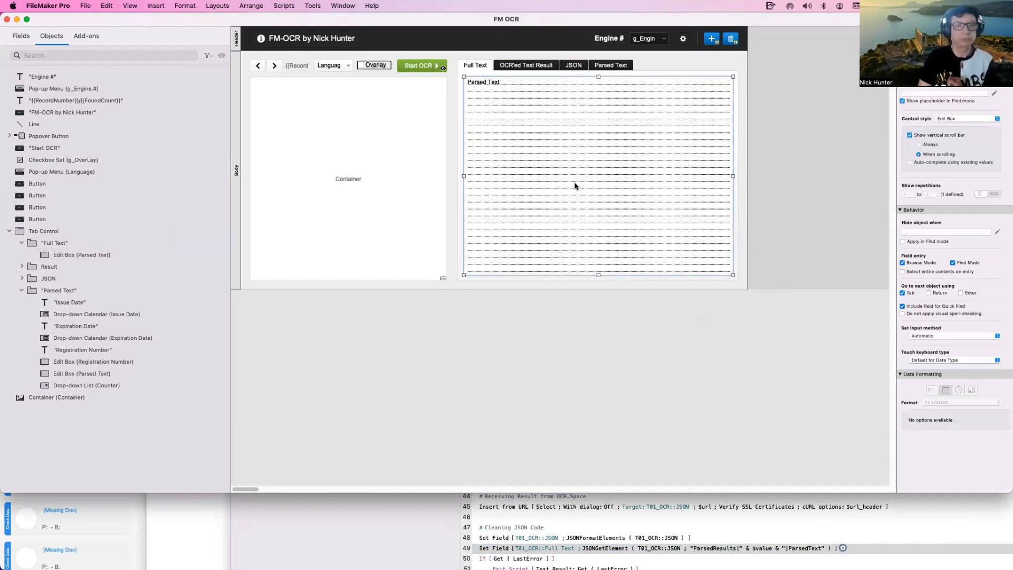
{"action": "key", "text": "super+b"}
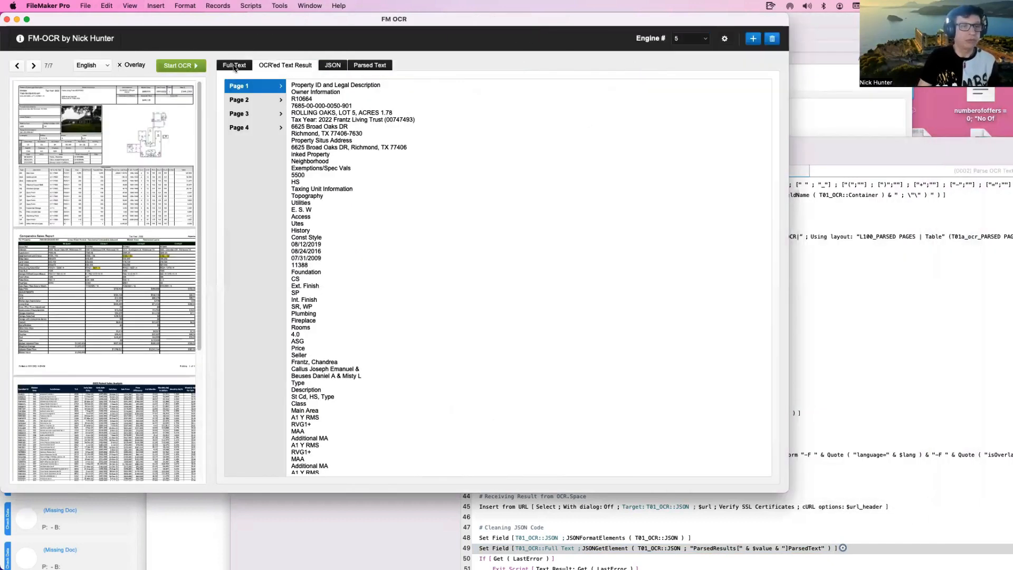
Run OCR on the current document in record 7 and check the Full Text tab before and after the run.
{"action": "left_click", "coordinate": [235, 65]}
{"action": "left_click", "coordinate": [127, 157]}
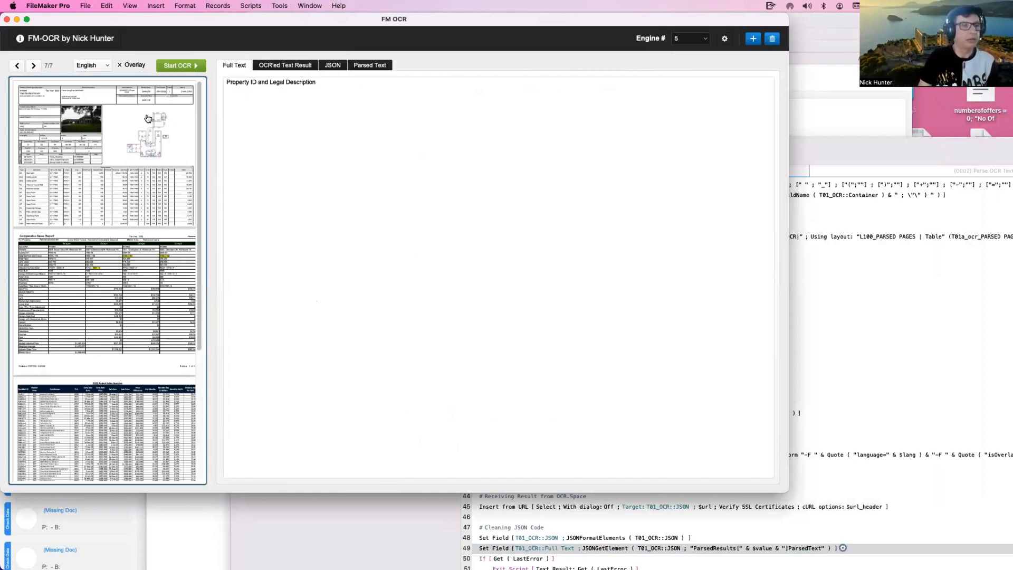
{"action": "left_click", "coordinate": [175, 66]}
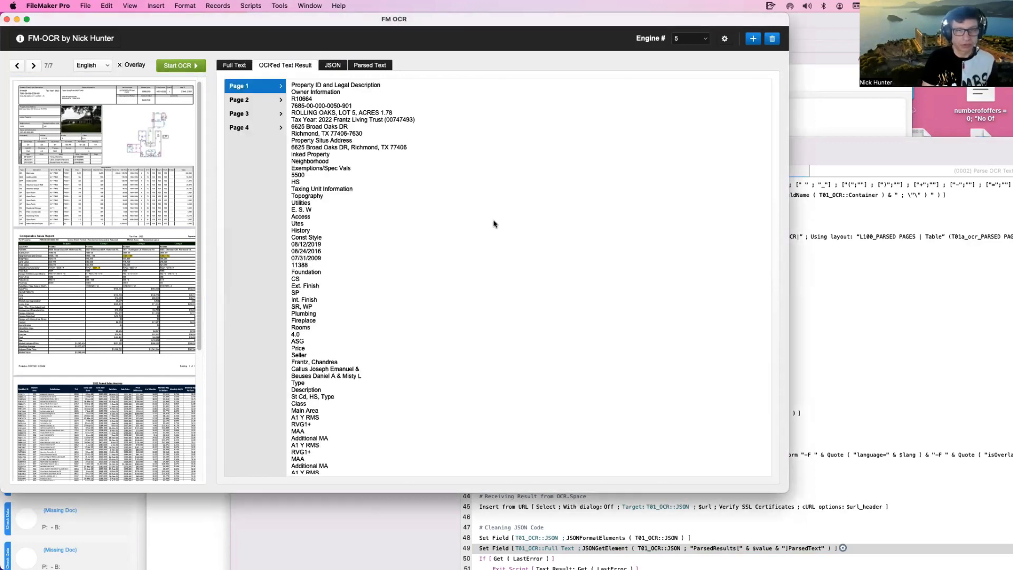
{"action": "left_click", "coordinate": [247, 67]}
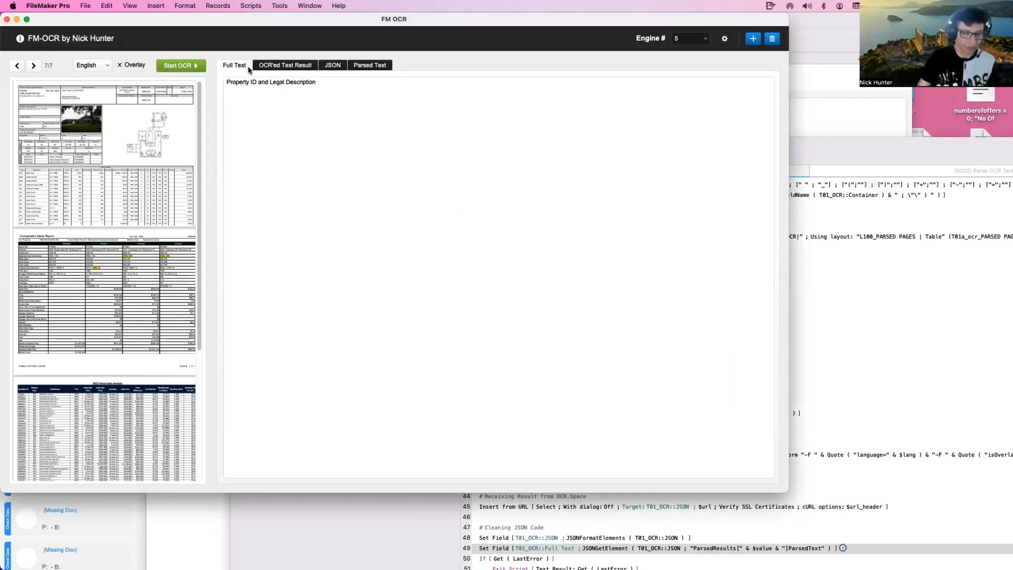
In Layout mode, point the Full Text tab's edit box to the Full Text field, and view that tab in Browse mode.
{"action": "key", "text": "super+l"}
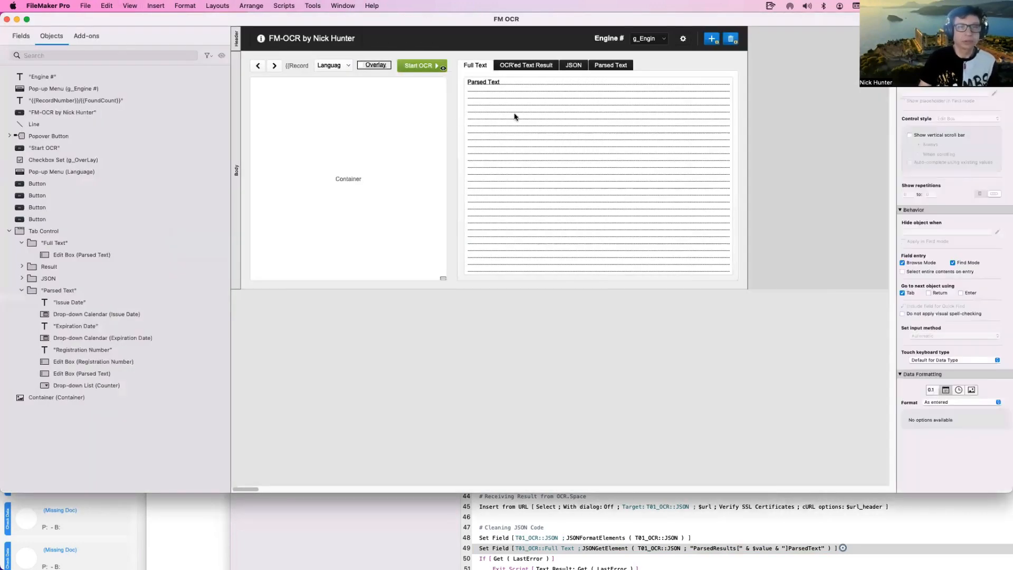
{"action": "double_click", "coordinate": [517, 118]}
{"action": "scroll", "coordinate": [251, 355], "scroll_direction": "up", "scroll_amount": 2}
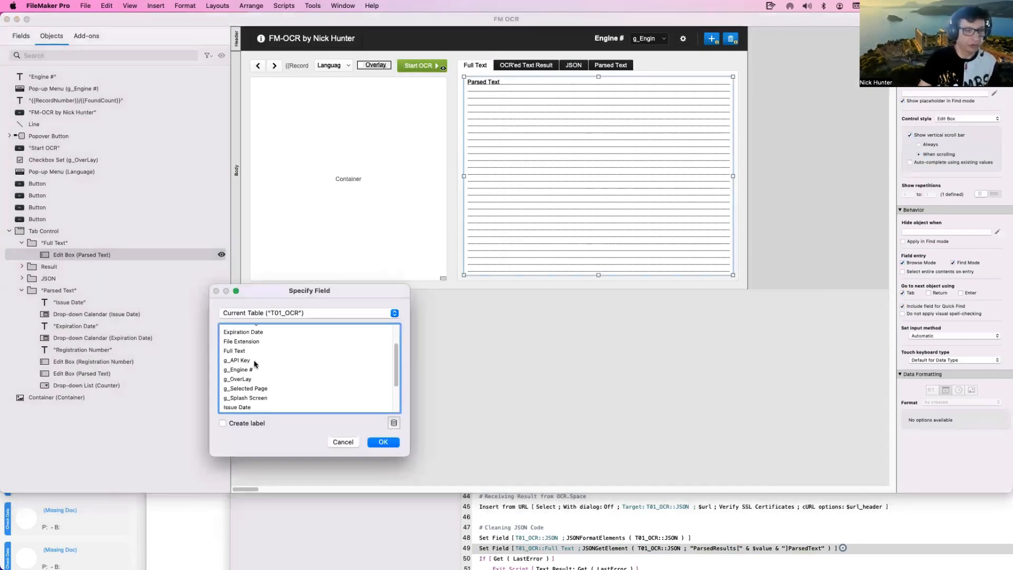
{"action": "double_click", "coordinate": [251, 351]}
{"action": "key", "text": "super+b"}
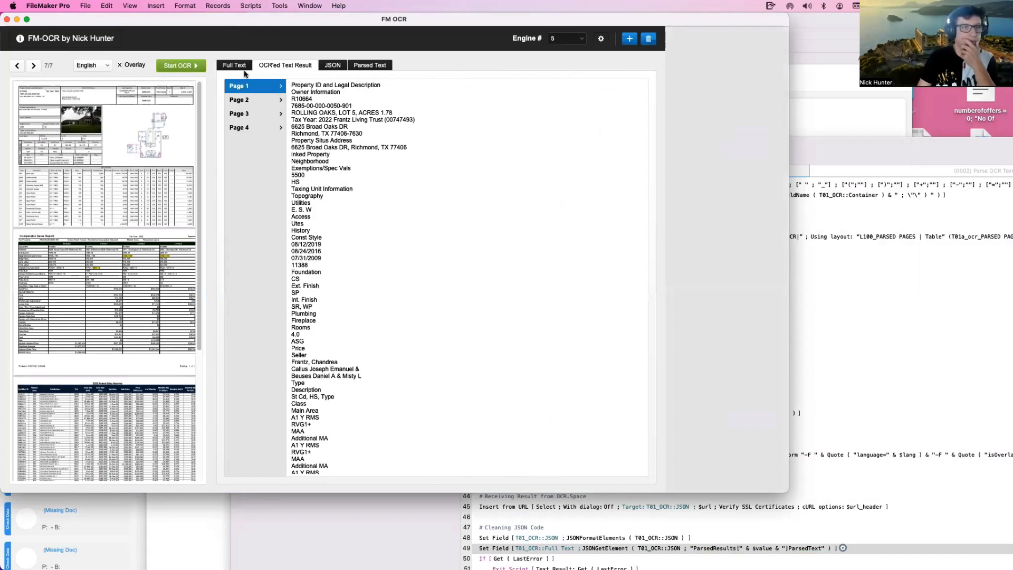
{"action": "left_click", "coordinate": [242, 67]}
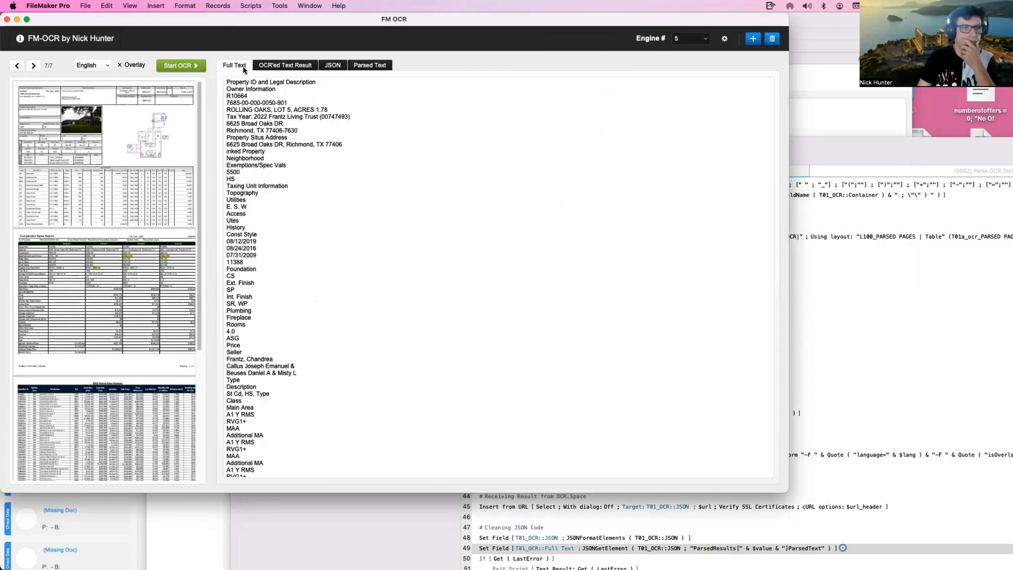
Set Full Text as the tab control's default front tab and return to the record's text in Browse mode.
{"action": "key", "text": "super+l"}
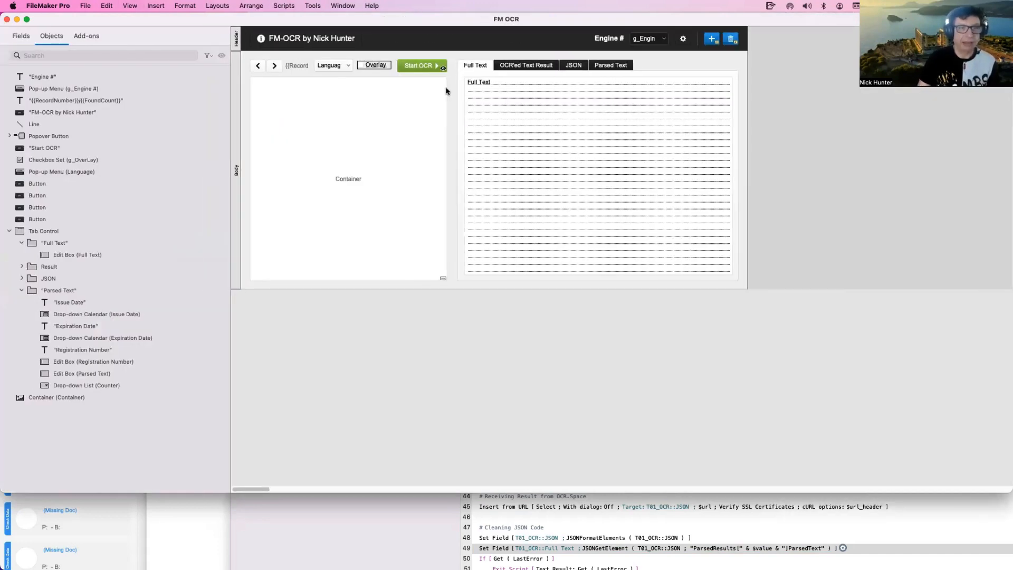
{"action": "double_click", "coordinate": [489, 67]}
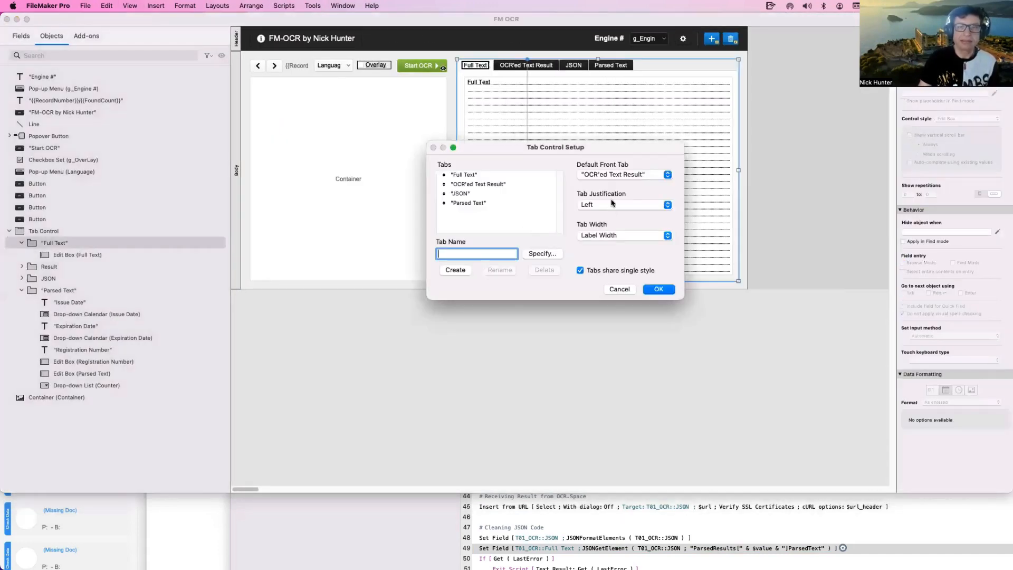
{"action": "left_click", "coordinate": [611, 177]}
{"action": "left_click", "coordinate": [599, 165]}
{"action": "left_click", "coordinate": [659, 289]}
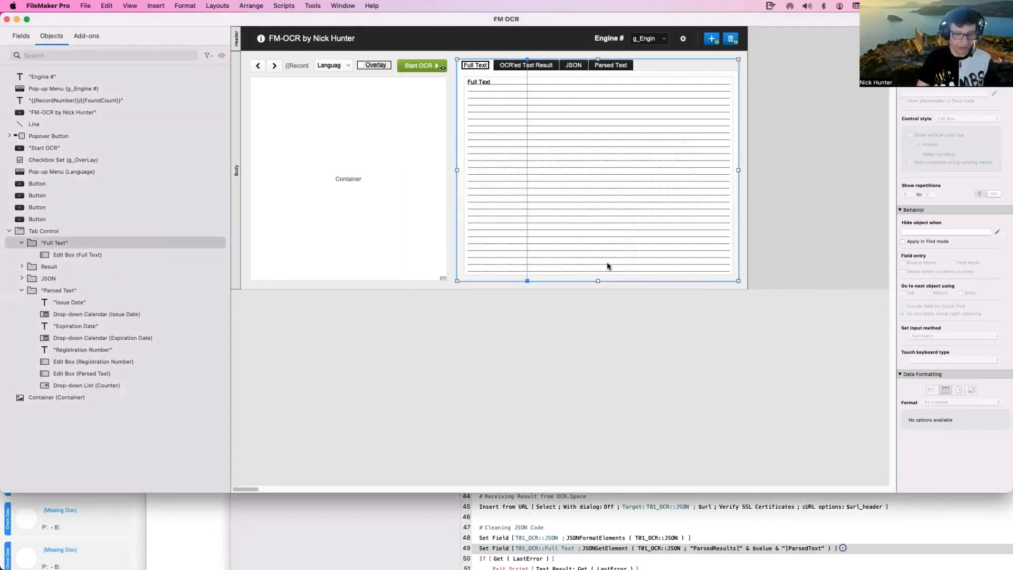
{"action": "key", "text": "super+b"}
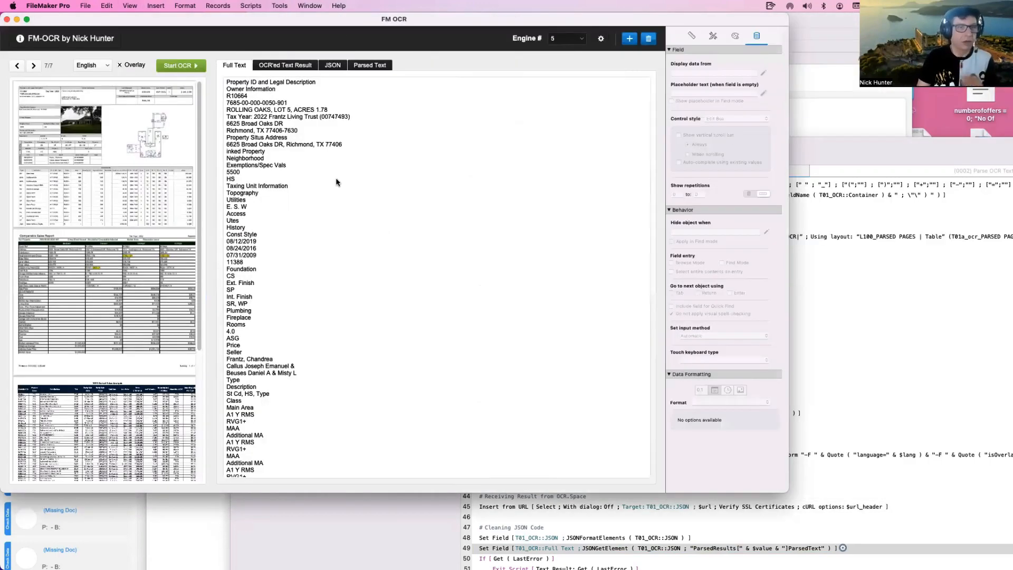
{"action": "left_click", "coordinate": [336, 182]}
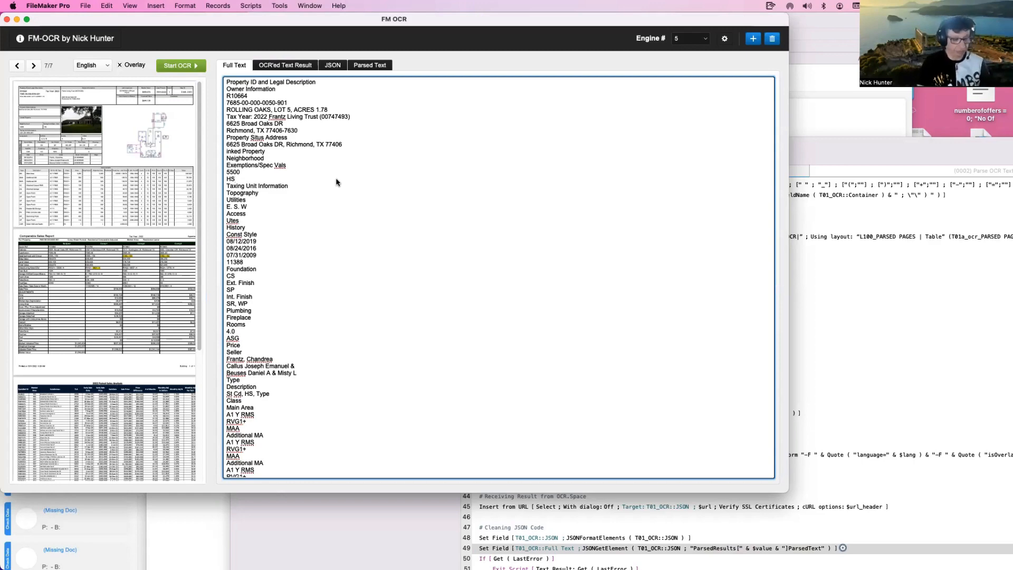
In the database definition, create a text field named Document Type in the OCR_OCR table.
{"action": "key", "text": "super+shift+d"}
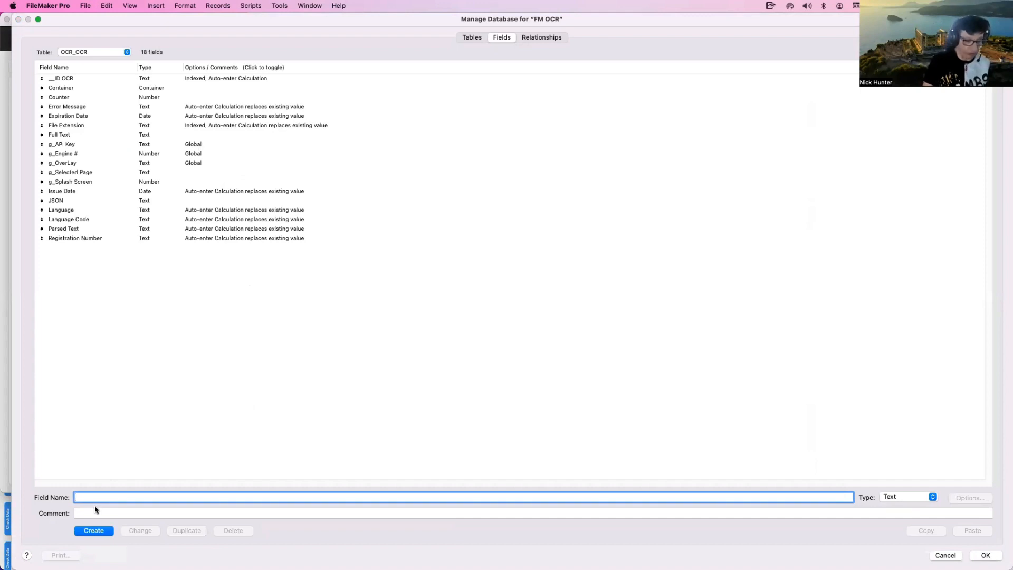
{"action": "type", "text": "Document Type"}
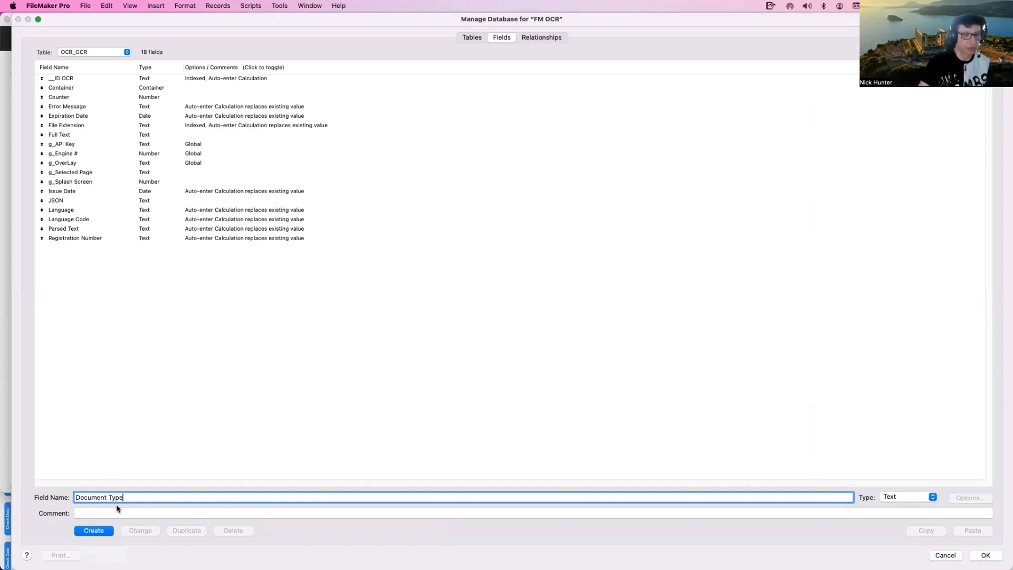
{"action": "left_click", "coordinate": [92, 531]}
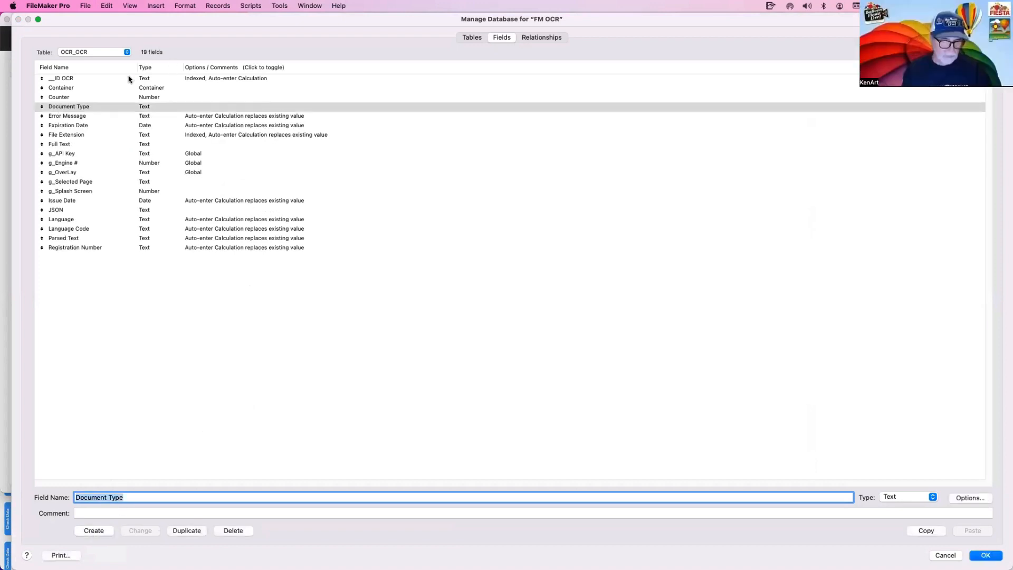
Create another text field named _IDf Document Type in the OCR_OCR table as the foreign key.
{"action": "triple_click", "coordinate": [94, 498]}
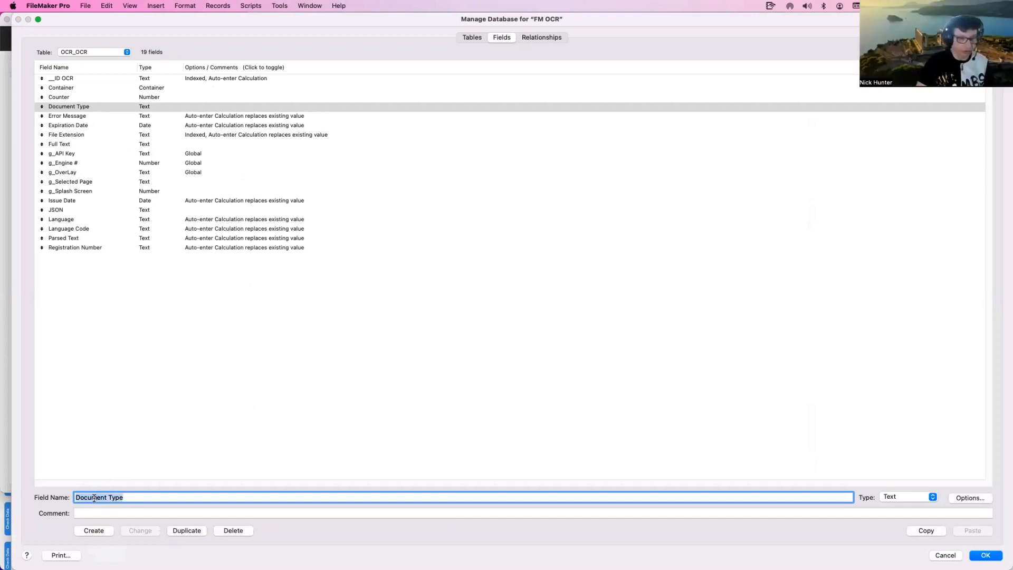
{"action": "type", "text": "_IDf"}
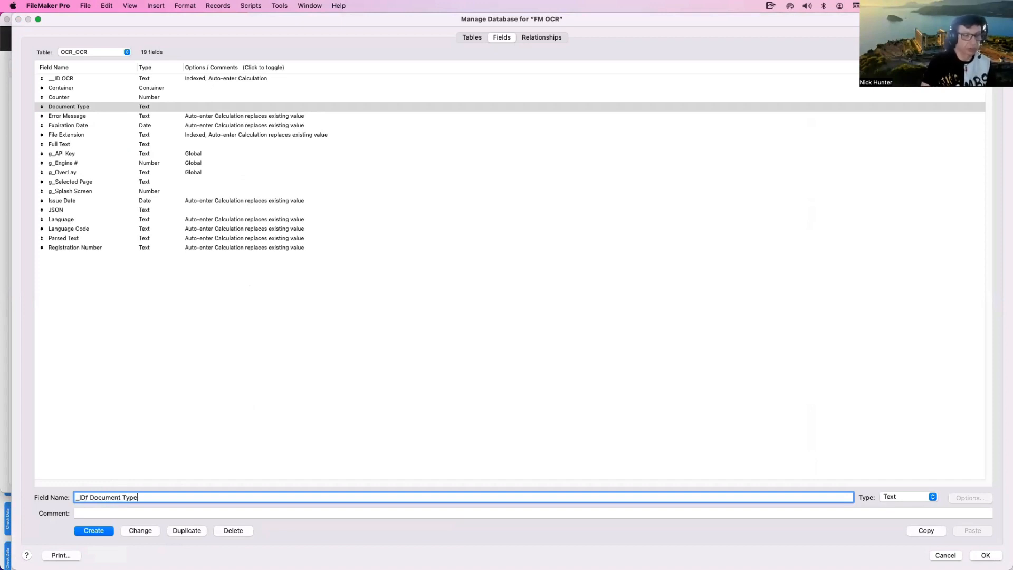
{"action": "left_click", "coordinate": [102, 532]}
{"action": "left_click", "coordinate": [213, 362]}
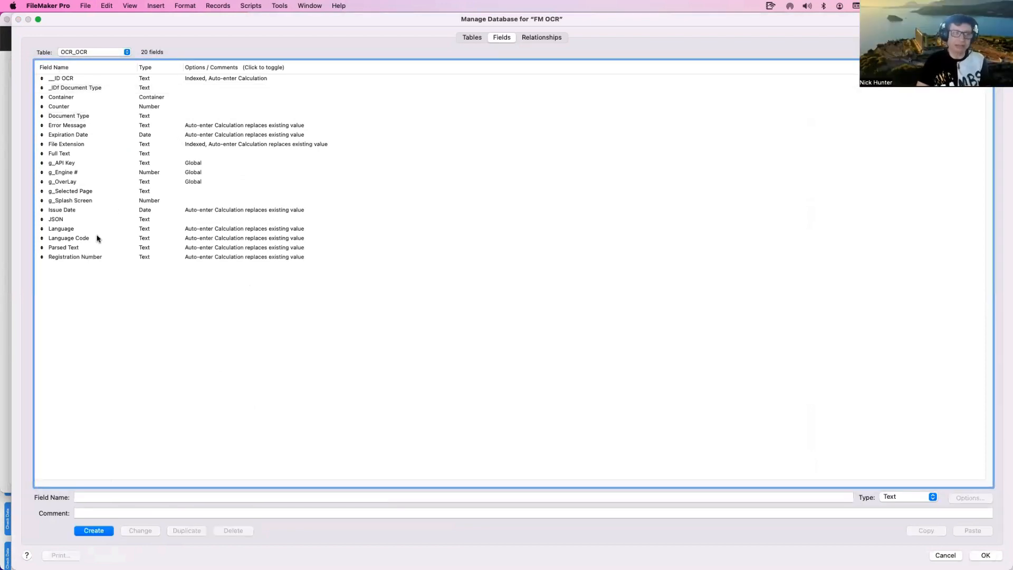
Review the fields of the DOCT_Document Types table, keeping the pending database changes.
{"action": "left_click", "coordinate": [98, 90]}
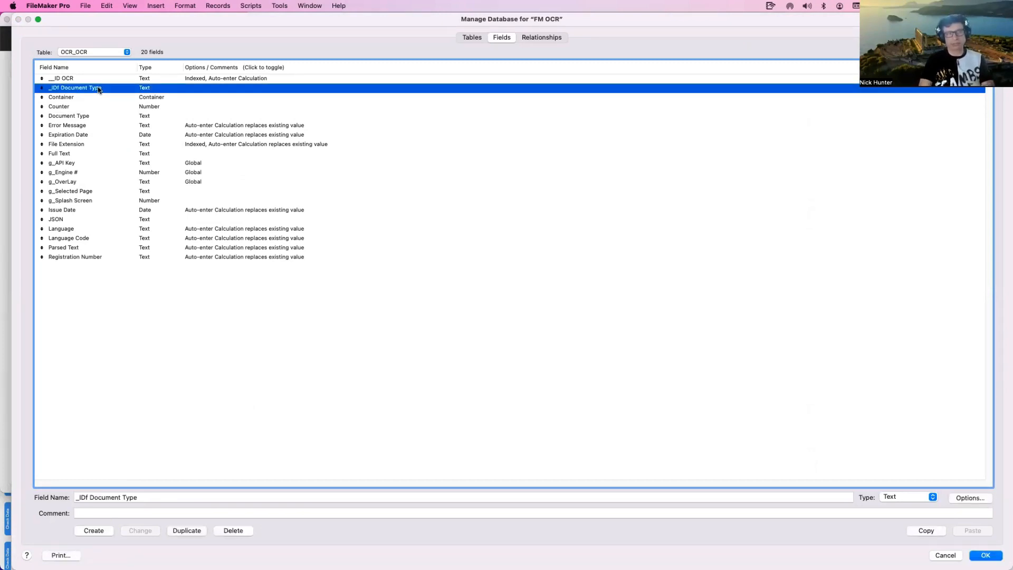
{"action": "left_click", "coordinate": [473, 39]}
{"action": "double_click", "coordinate": [110, 121]}
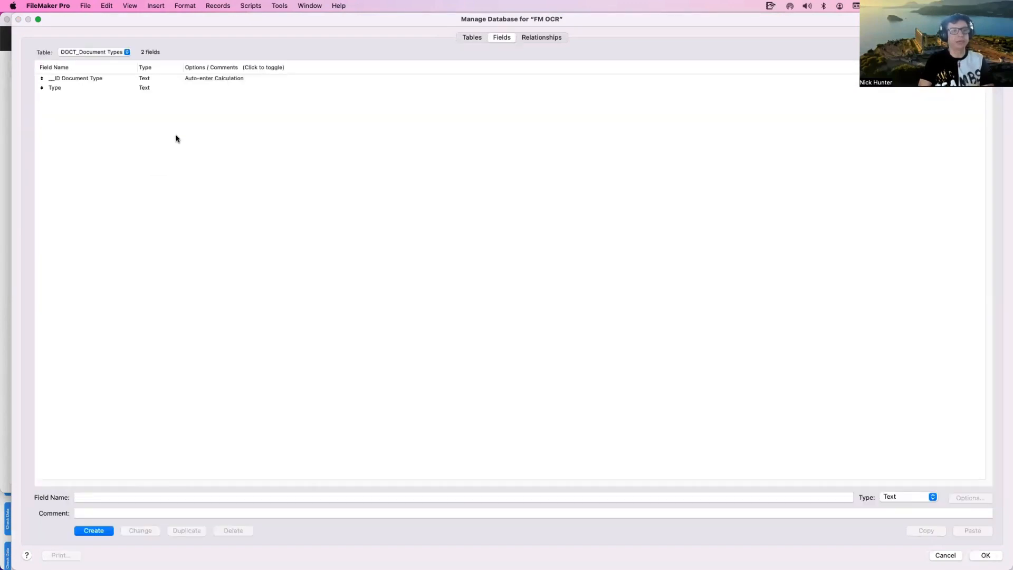
{"action": "left_click", "coordinate": [219, 79]}
{"action": "left_click", "coordinate": [207, 89]}
{"action": "key", "text": "Escape"}
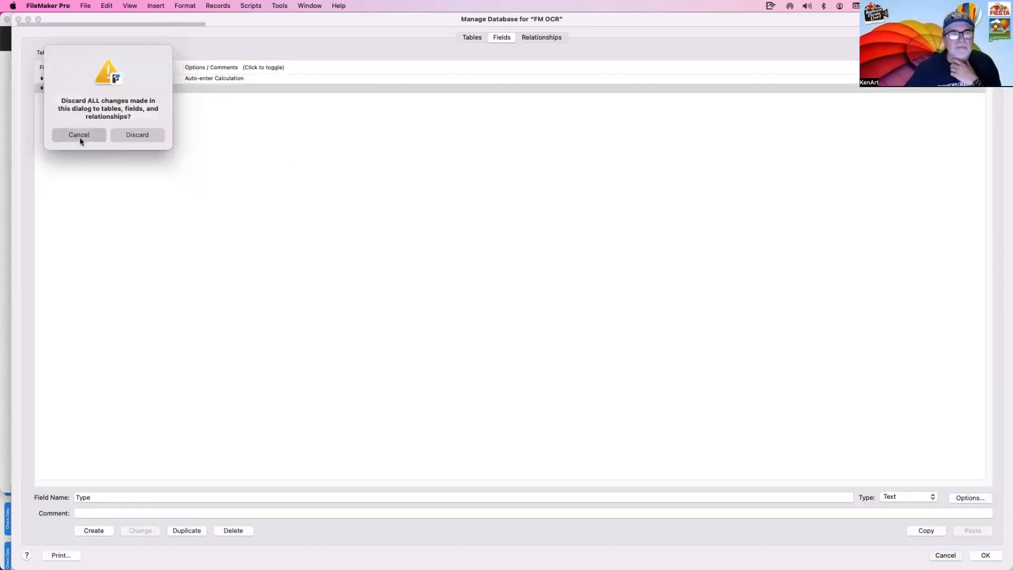
{"action": "left_click", "coordinate": [79, 135]}
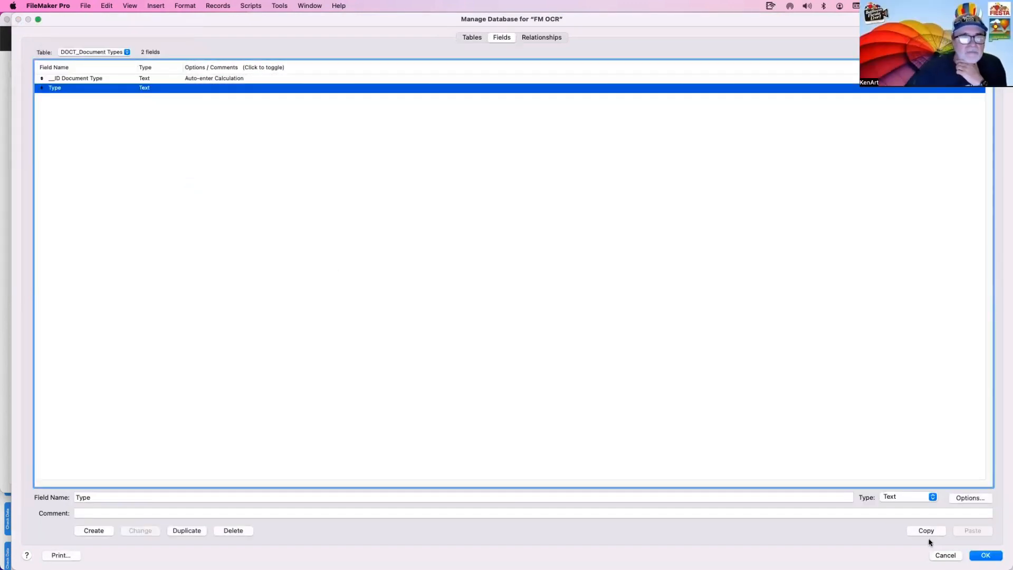
{"action": "left_click", "coordinate": [270, 80]}
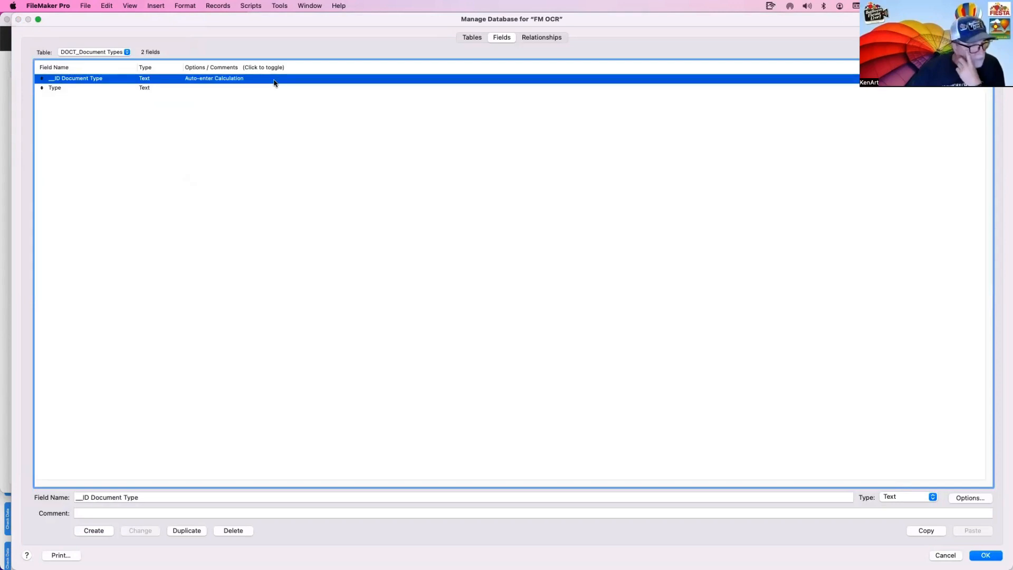
Collapse the DOCT_Document Types table occurrence in the relationships graph and save the database changes.
{"action": "left_click", "coordinate": [549, 39]}
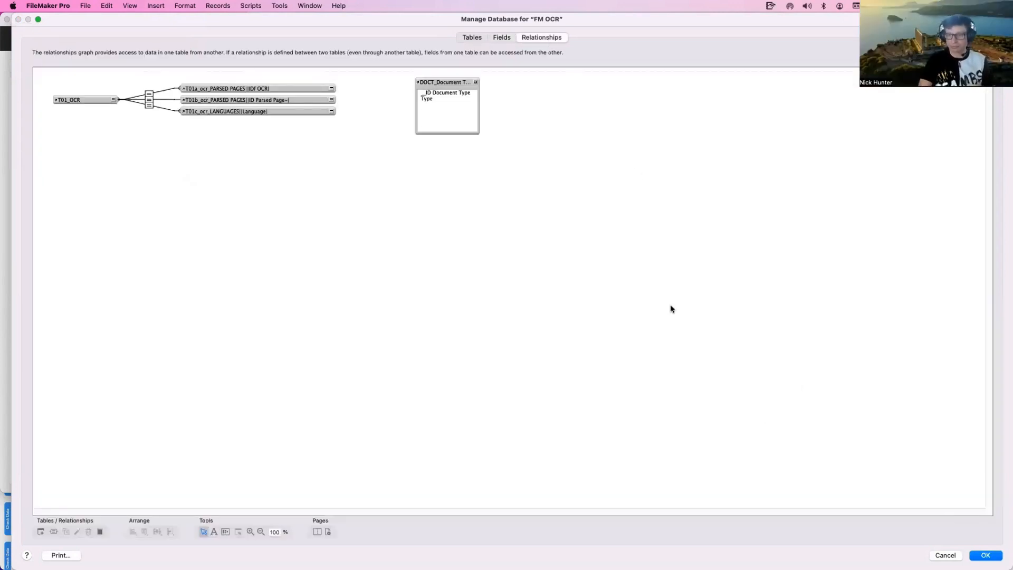
{"action": "left_click", "coordinate": [475, 82]}
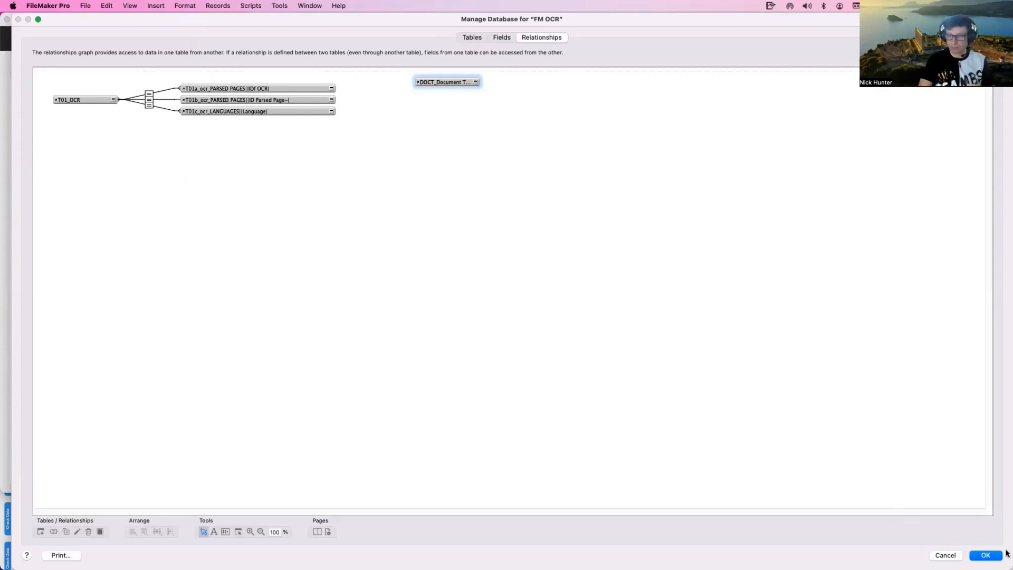
{"action": "key", "text": "Return"}
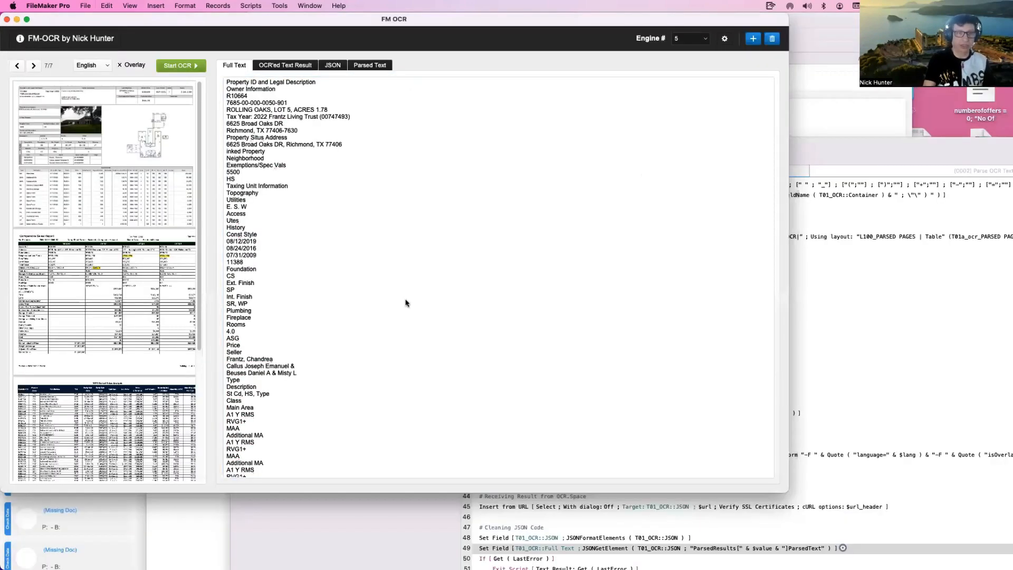
Open the DOCT_Document Types layout in its own window, show it as a table, and widen the Type and __ID Document Type columns.
{"action": "key", "text": "super+shift+l"}
{"action": "left_click", "coordinate": [202, 161]}
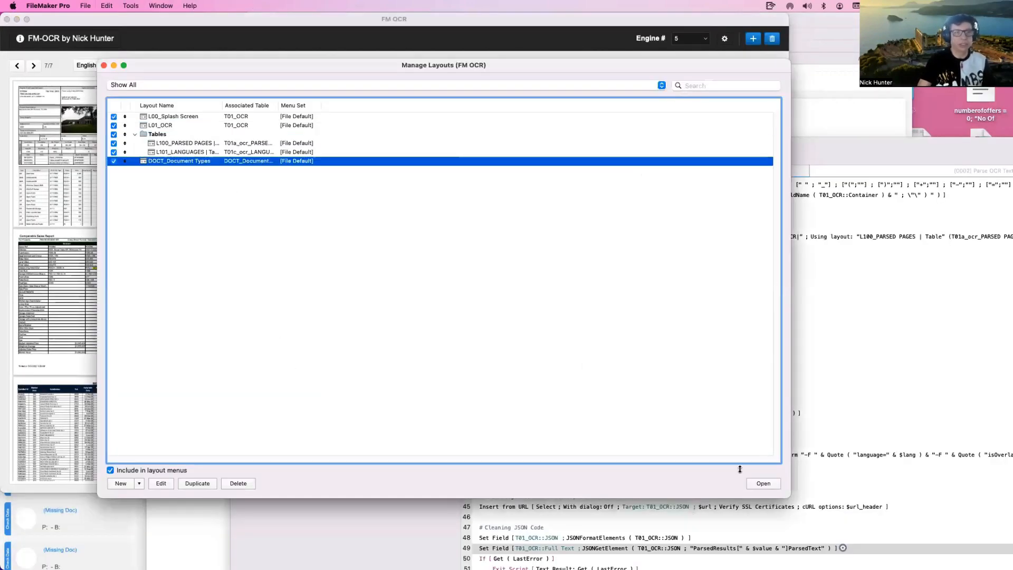
{"action": "left_click", "coordinate": [763, 484]}
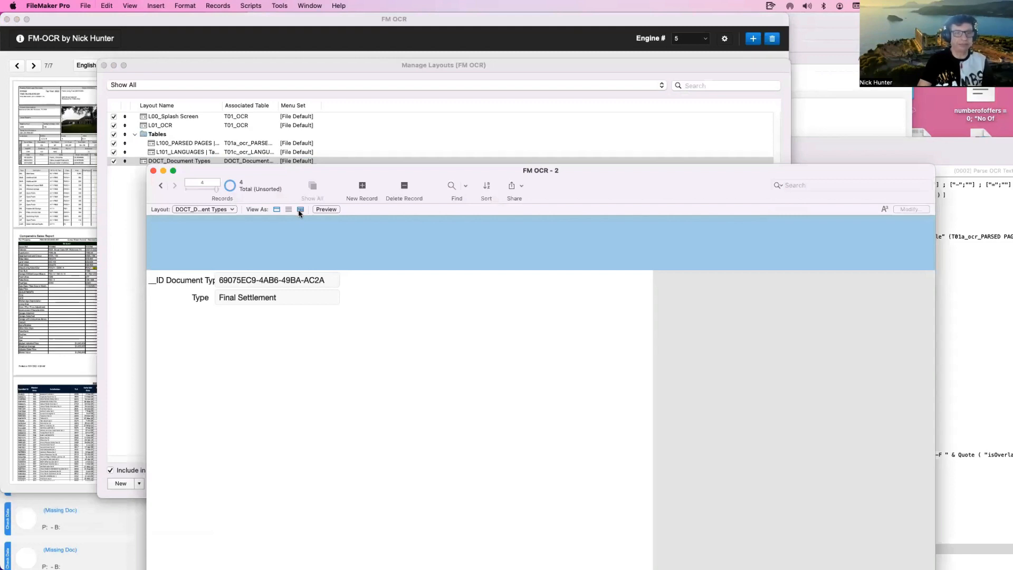
{"action": "left_click", "coordinate": [300, 210]}
{"action": "left_click_drag", "start_coordinate": [276, 220], "coordinate": [412, 222]}
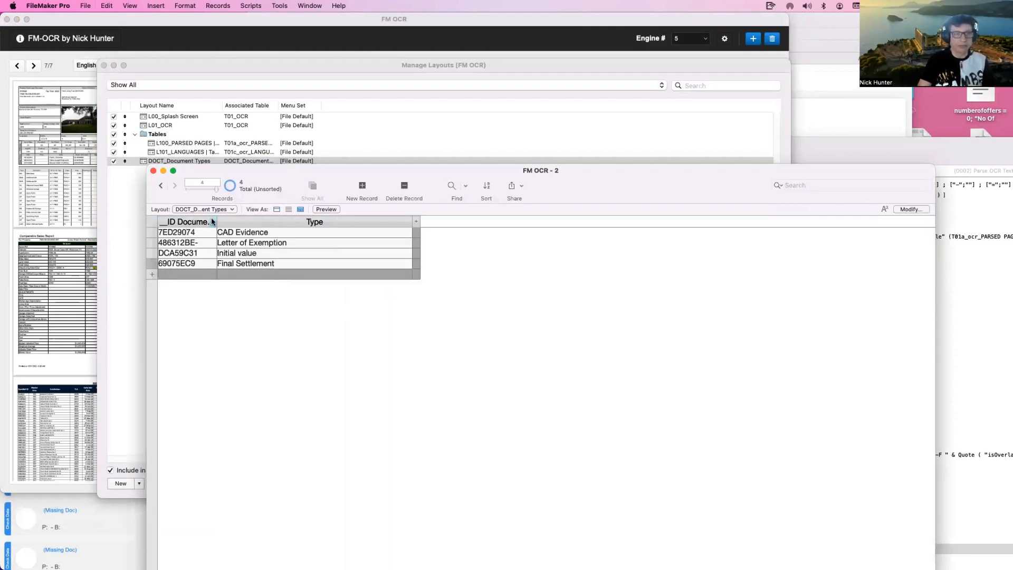
{"action": "left_click_drag", "start_coordinate": [209, 222], "coordinate": [319, 227]}
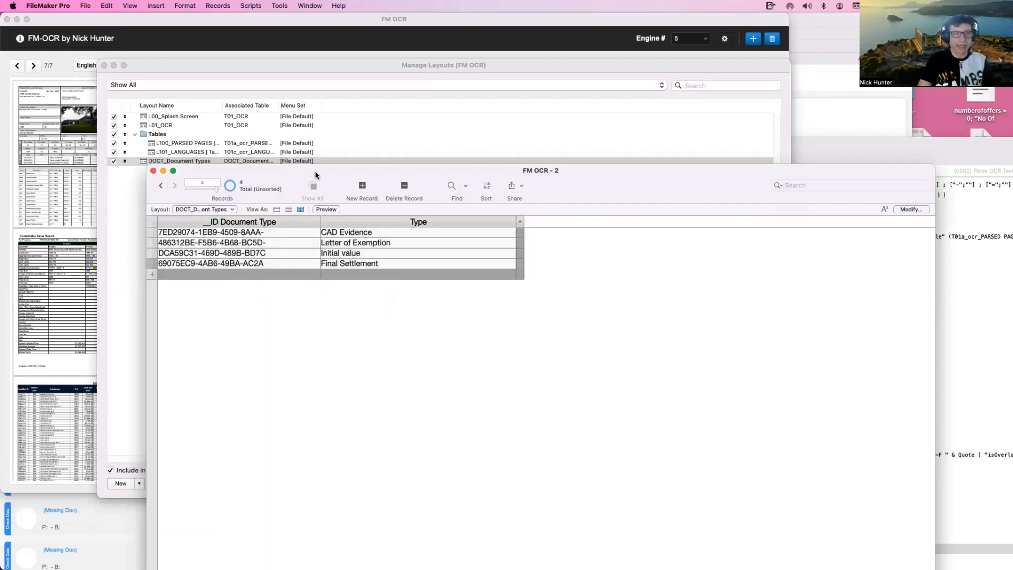
Move the document types window clear, close the layout manager, and view the types table alongside the OCR record.
{"action": "left_click_drag", "start_coordinate": [315, 172], "coordinate": [518, 200]}
{"action": "left_click", "coordinate": [344, 84]}
{"action": "left_click", "coordinate": [339, 146]}
{"action": "key", "text": "super+w"}
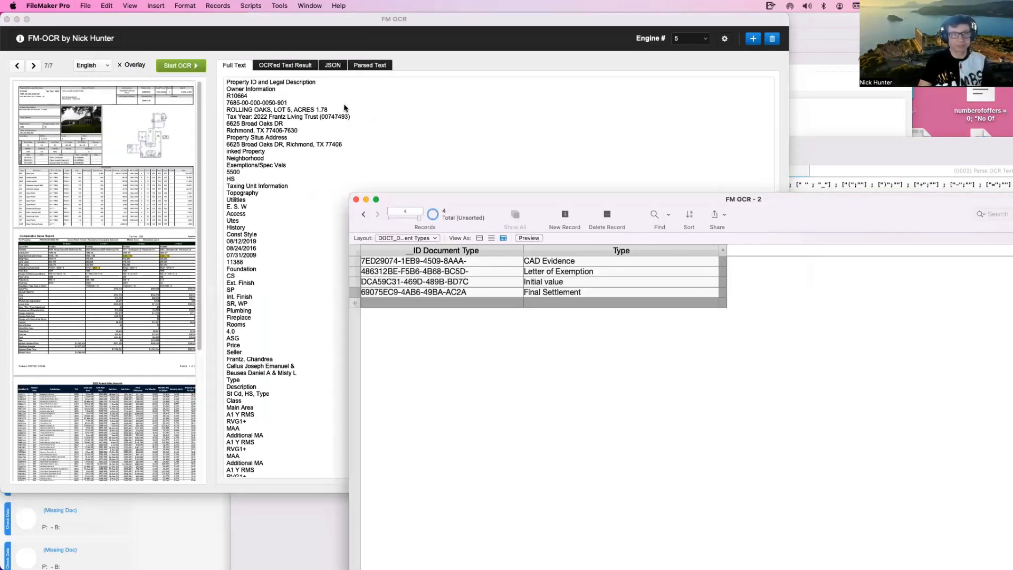
{"action": "left_click", "coordinate": [329, 117]}
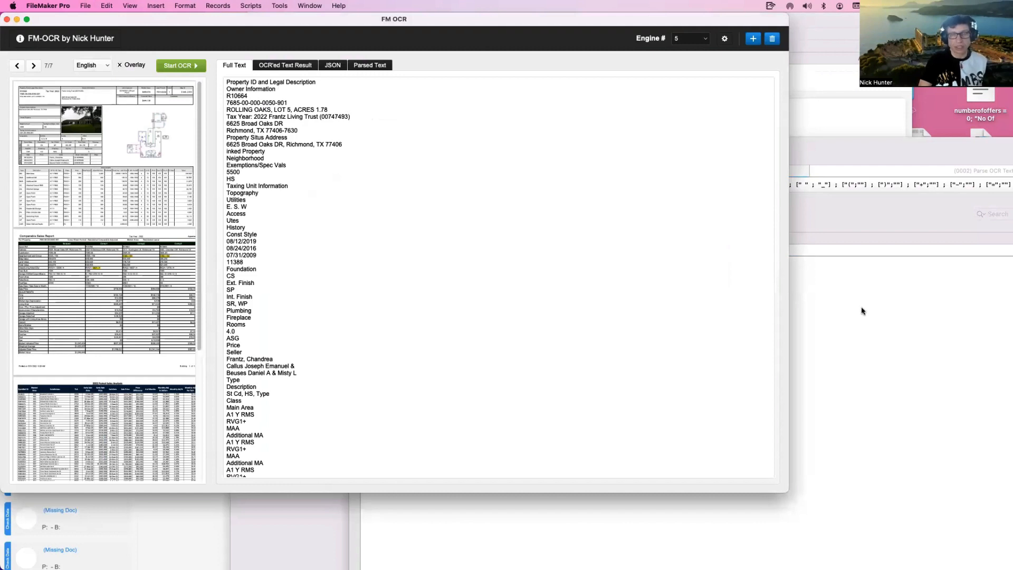
{"action": "left_click", "coordinate": [890, 314]}
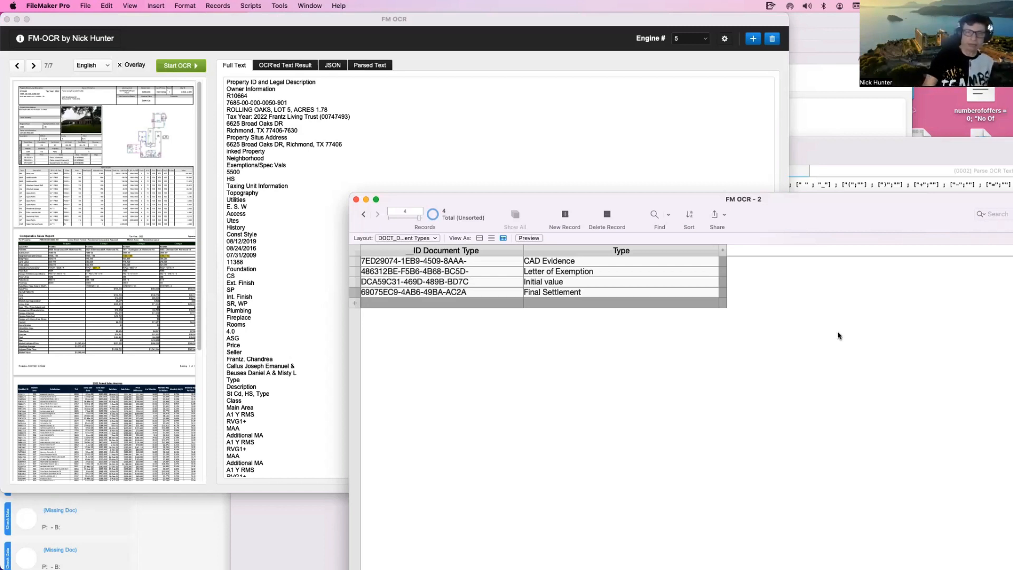
Compare the OCR record's Full Text content with the entries in the document types table, particularly the CAD Evidence type.
{"action": "left_click", "coordinate": [419, 141]}
{"action": "left_click", "coordinate": [374, 112]}
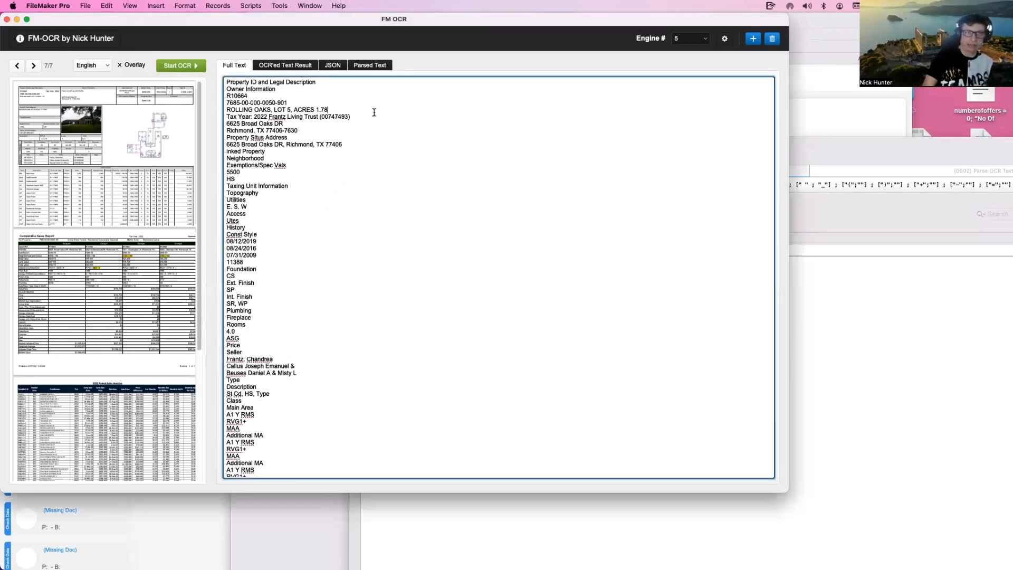
{"action": "left_click", "coordinate": [445, 38]}
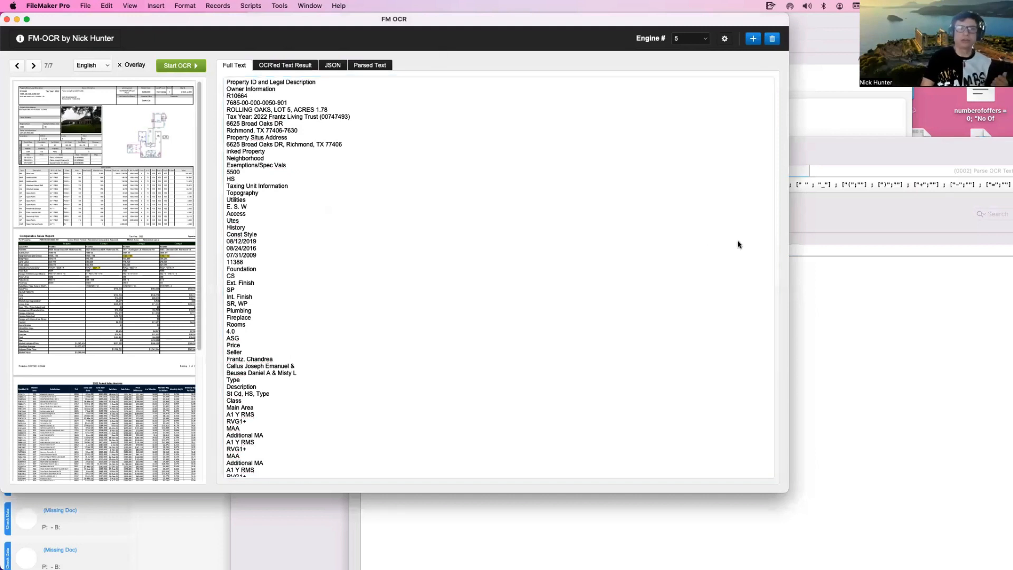
{"action": "left_click", "coordinate": [823, 275]}
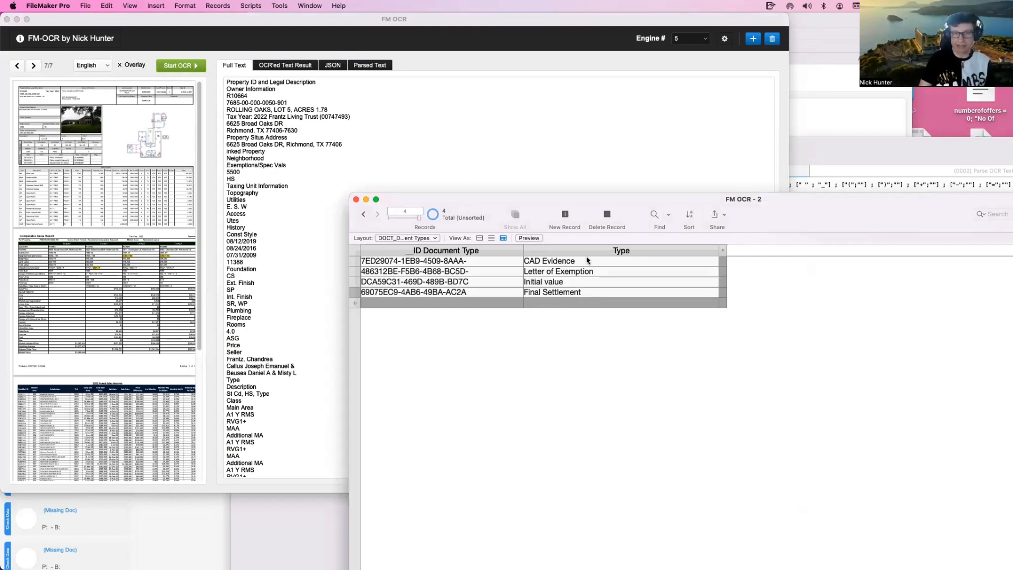
{"action": "left_click", "coordinate": [438, 178]}
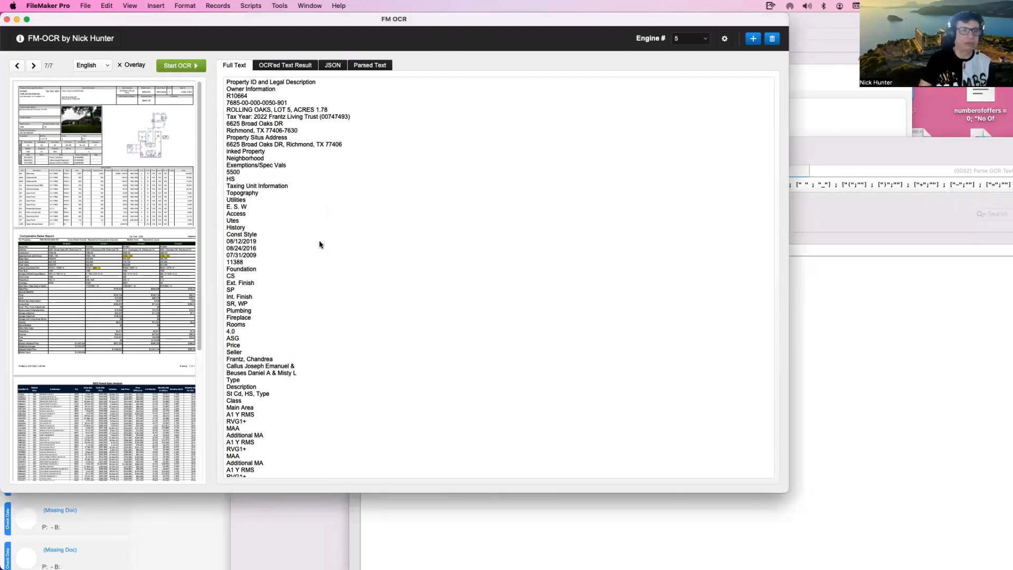
{"action": "left_click", "coordinate": [341, 339]}
{"action": "left_click_drag", "start_coordinate": [313, 308], "coordinate": [236, 88]}
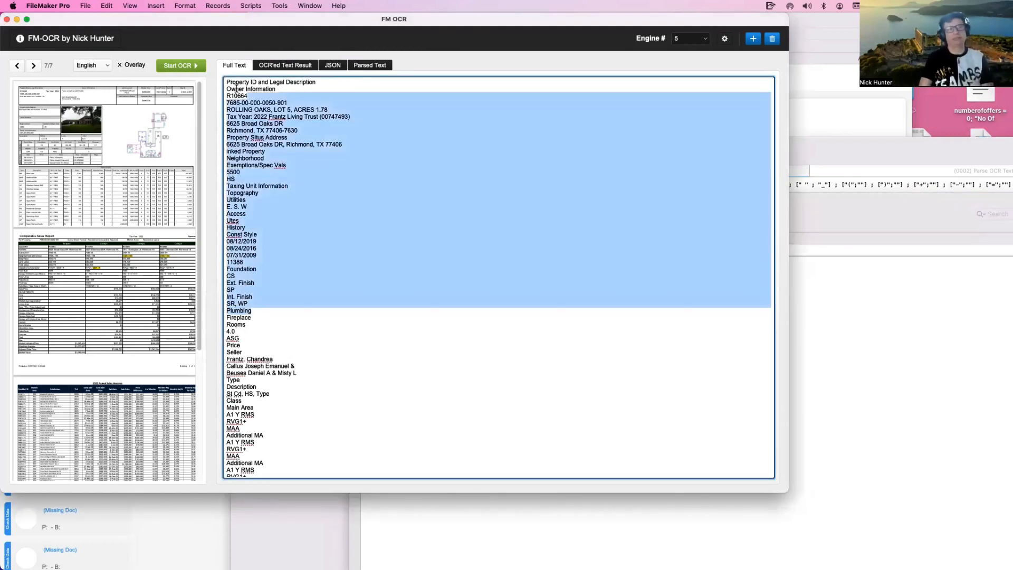
{"action": "left_click", "coordinate": [846, 320]}
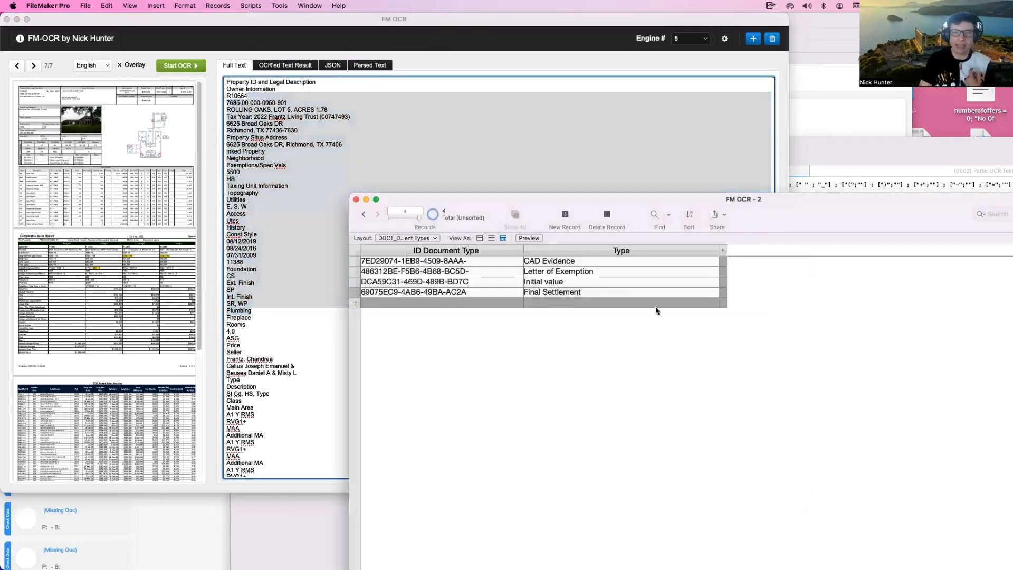
{"action": "left_click", "coordinate": [587, 261]}
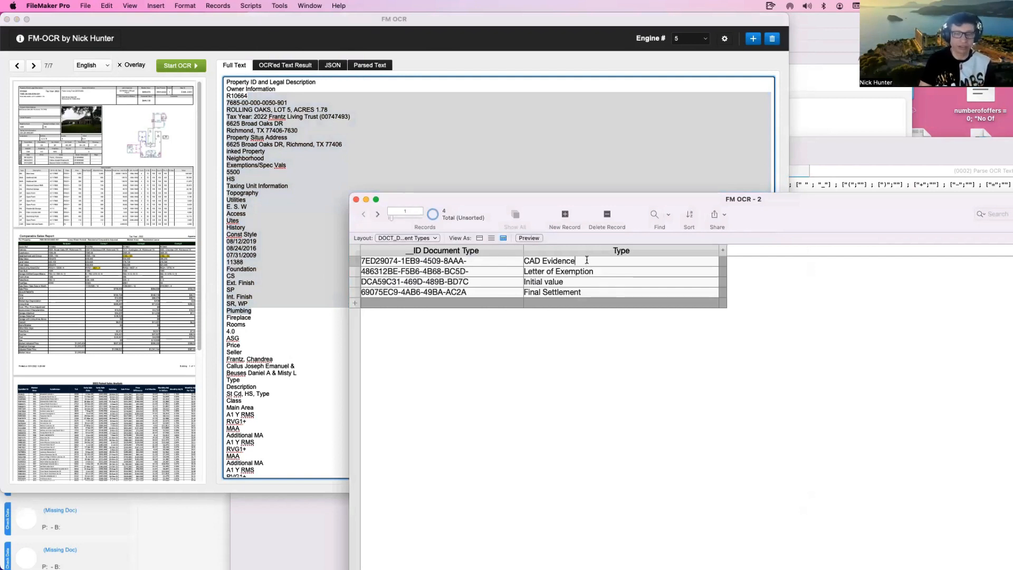
{"action": "left_click", "coordinate": [314, 106]}
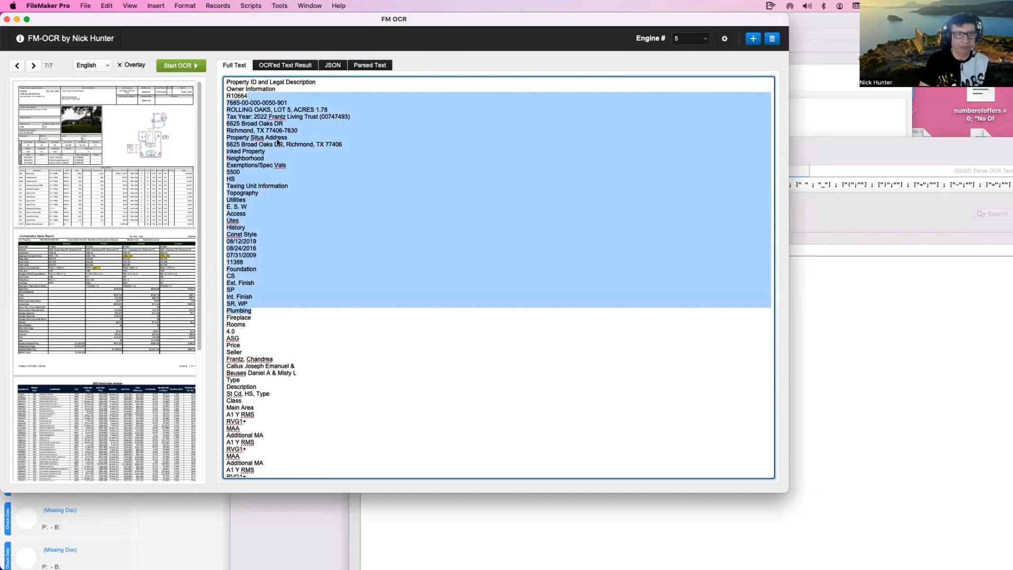
{"action": "left_click", "coordinate": [265, 188]}
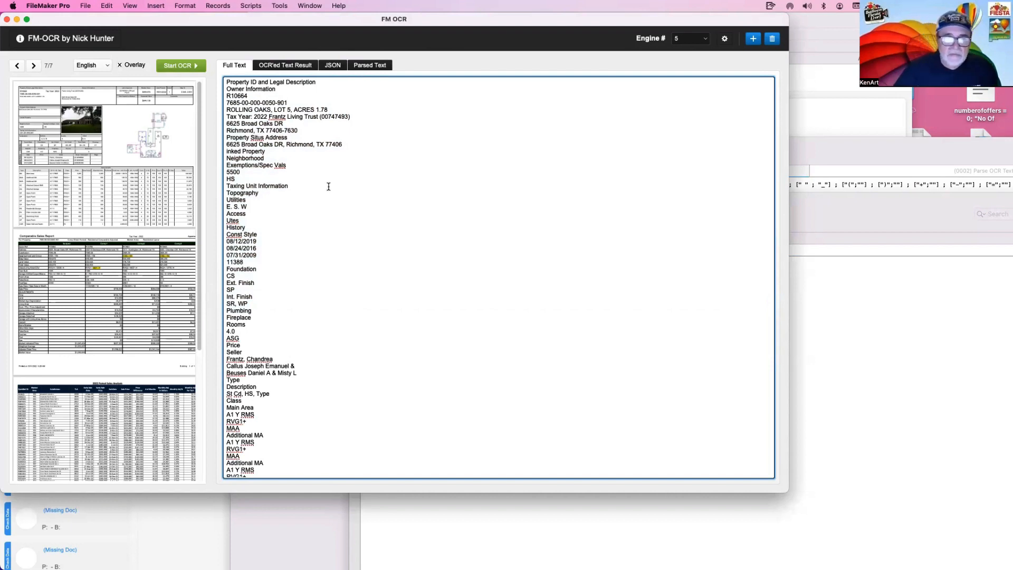
{"action": "left_click", "coordinate": [838, 284]}
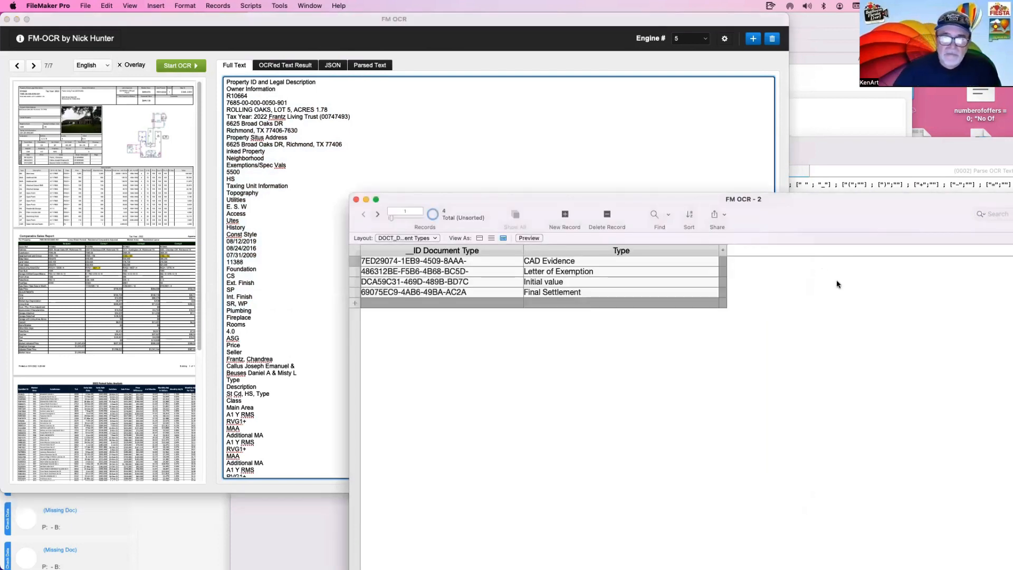
Show the document types as a form, add a text field named _link_Keywords to the DOCT_Document Types table, and save the database changes.
{"action": "left_click", "coordinate": [479, 238]}
{"action": "key", "text": "super+shift+d"}
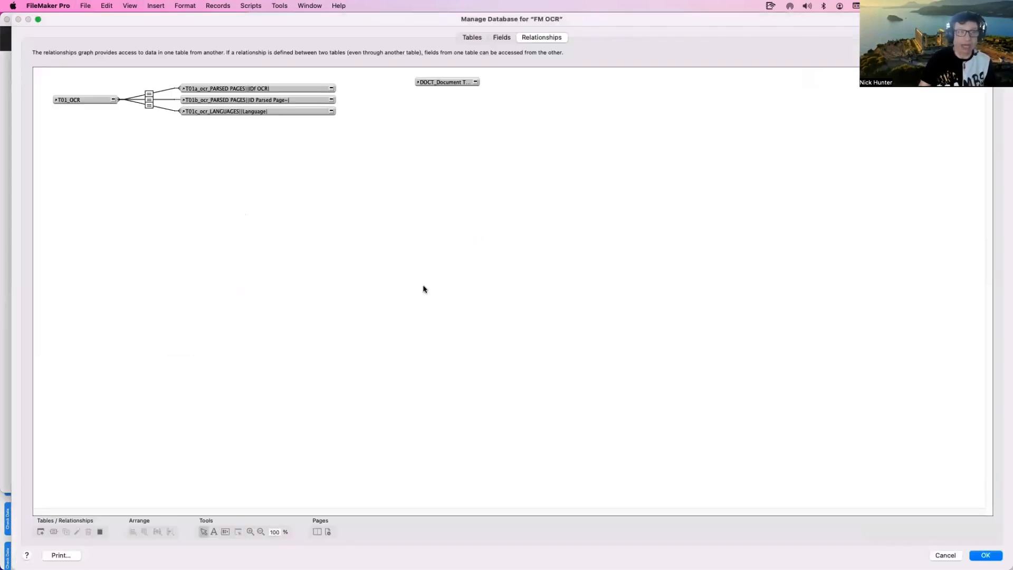
{"action": "left_click", "coordinate": [508, 36]}
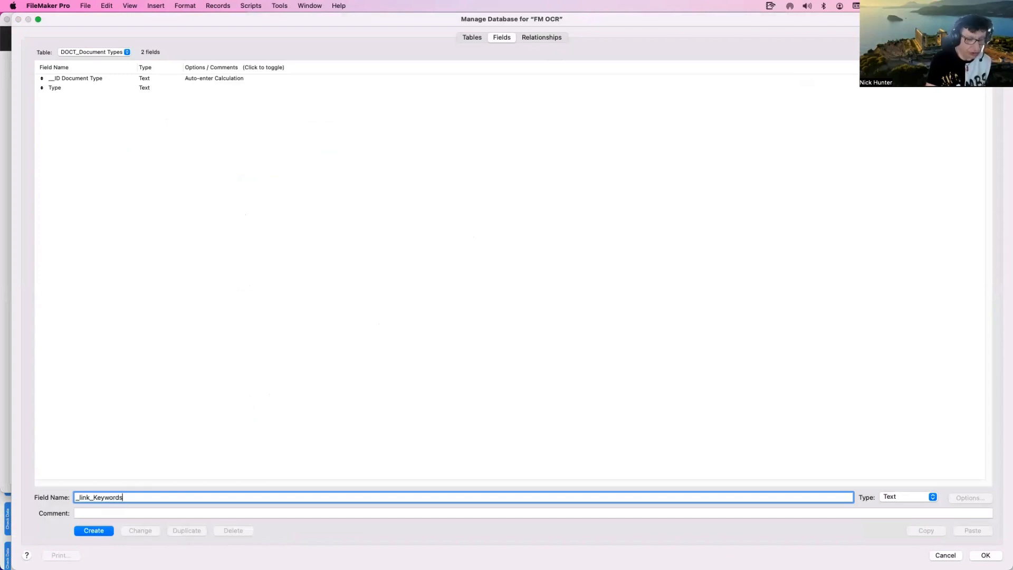
{"action": "left_click", "coordinate": [100, 531]}
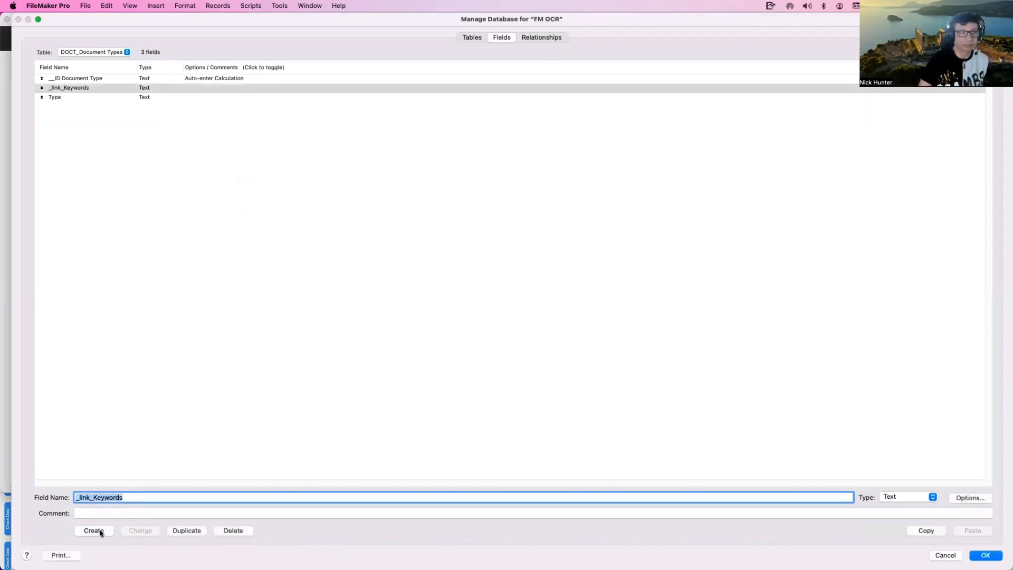
{"action": "left_click", "coordinate": [995, 556]}
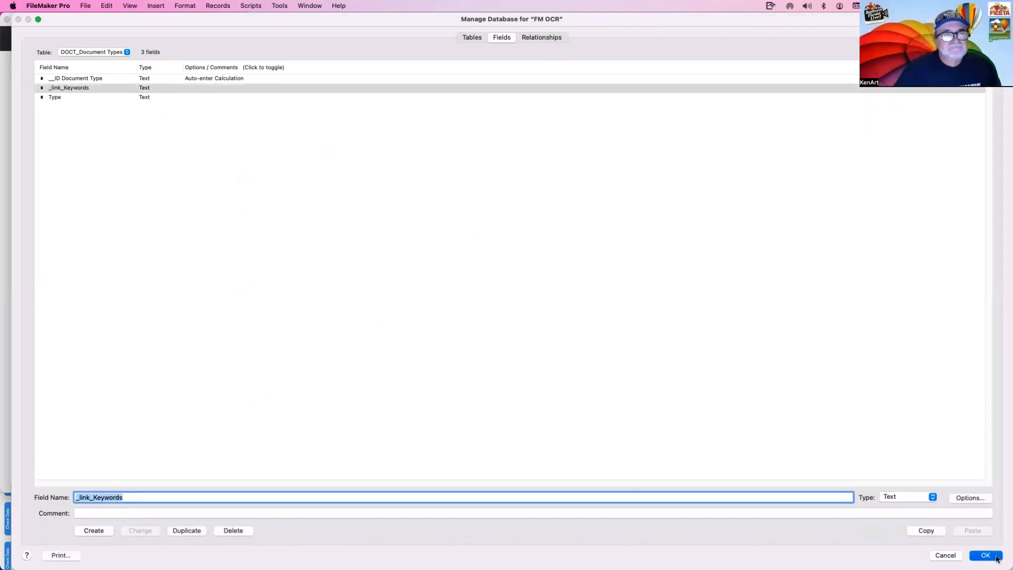
Place the _link_Keywords field on the DOCT_Document Types layout as a large multi-line edit box below the Type field.
{"action": "key", "text": "super+l"}
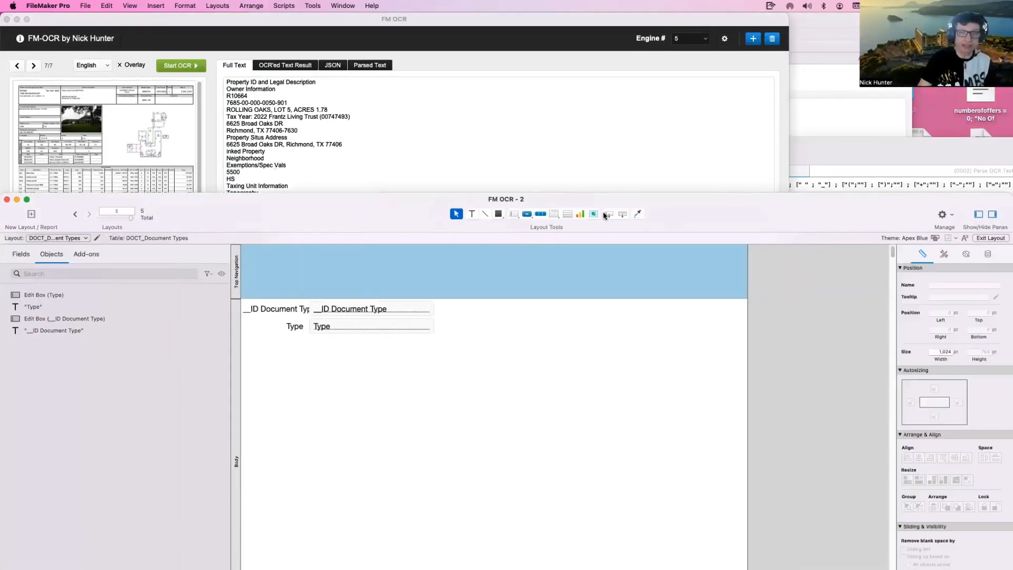
{"action": "left_click_drag", "start_coordinate": [607, 212], "coordinate": [576, 490]}
{"action": "left_click", "coordinate": [348, 339]}
{"action": "key", "text": "Return"}
Give the _link_Keywords edit box a vertical scroll bar shown when scrolling, and return the layout to Browse mode.
{"action": "left_click", "coordinate": [987, 254]}
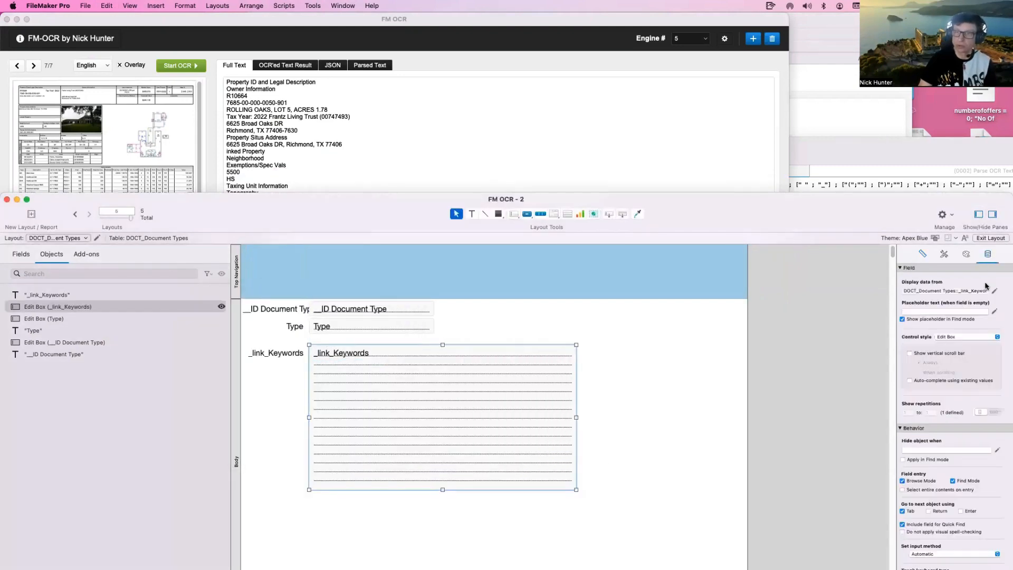
{"action": "left_click", "coordinate": [934, 354]}
{"action": "left_click", "coordinate": [678, 357]}
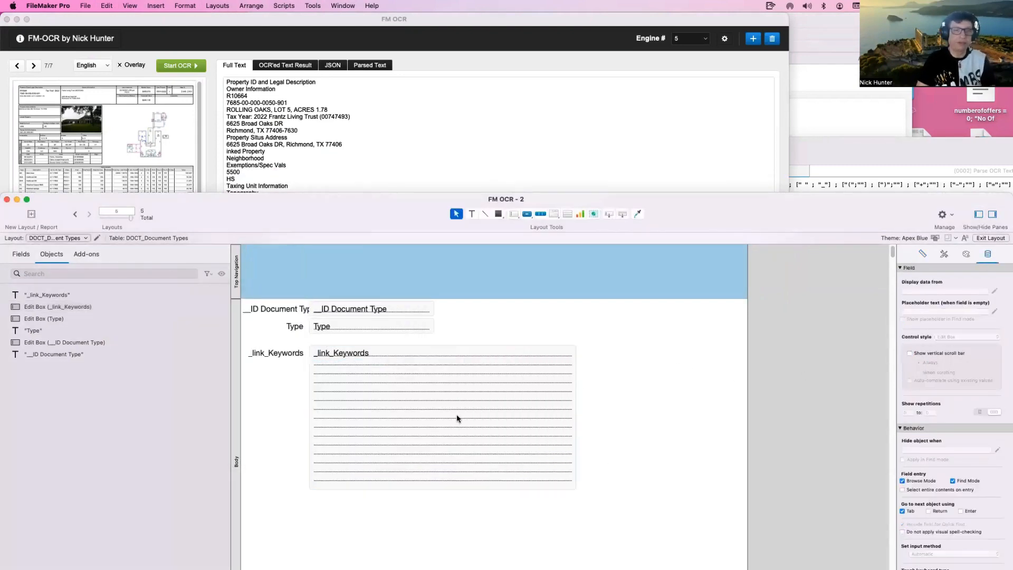
{"action": "left_click", "coordinate": [458, 418]}
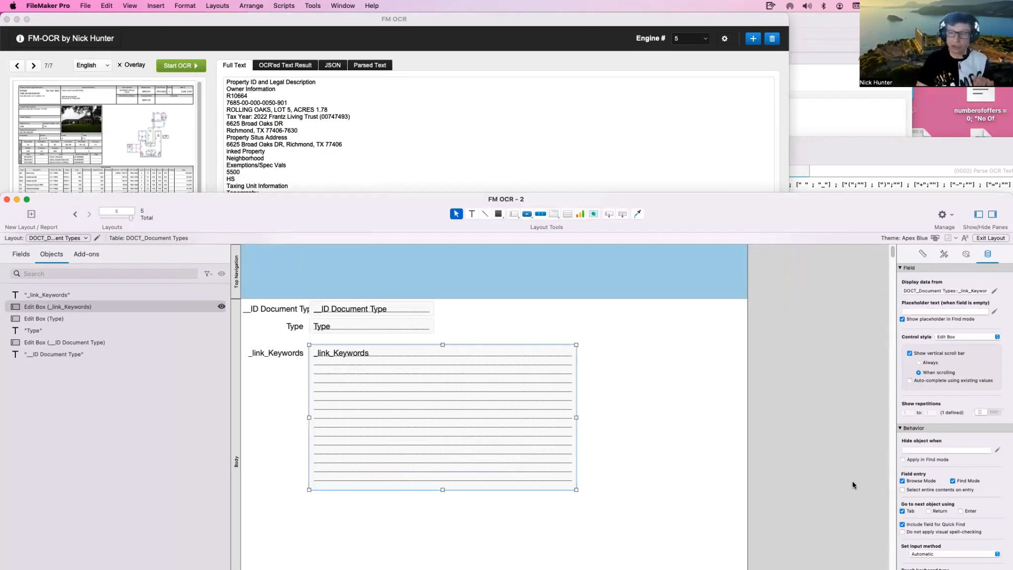
{"action": "key", "text": "super+b"}
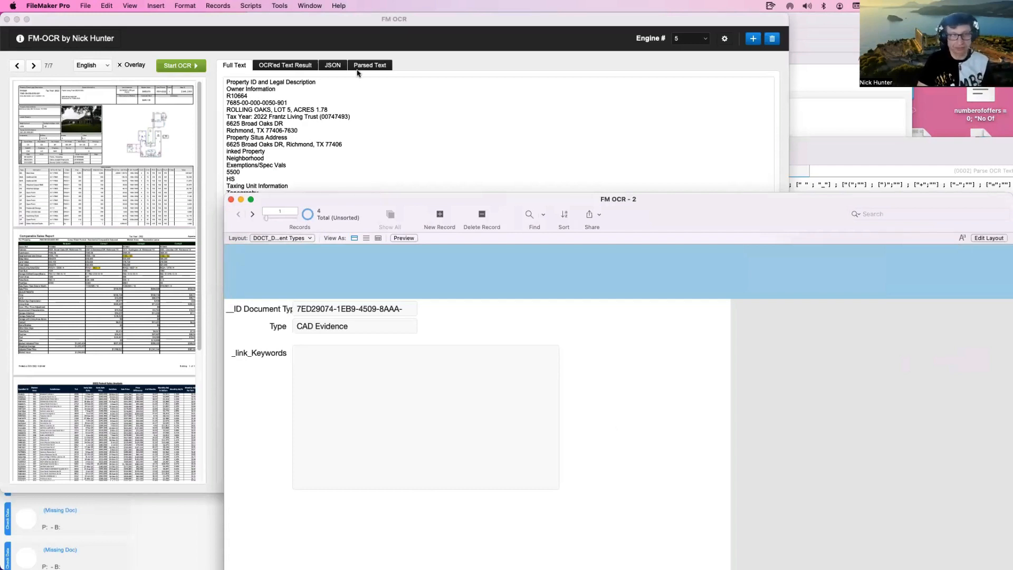
Copy "Property ID and Legal Description" from the OCR record's full text into the _link_Keywords field of the CAD Evidence record.
{"action": "left_click", "coordinate": [359, 85]}
{"action": "left_click_drag", "start_coordinate": [298, 81], "coordinate": [219, 75]}
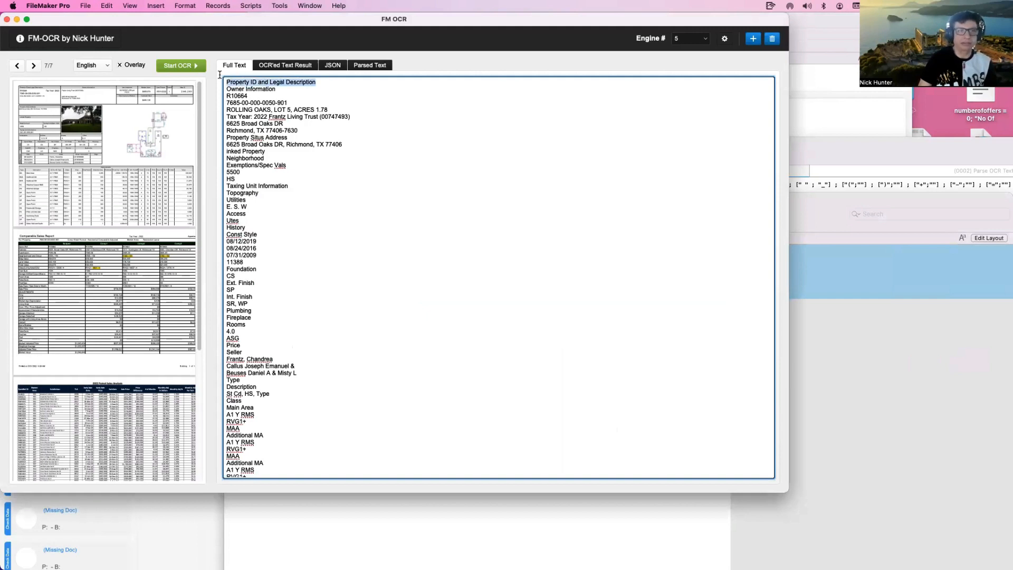
{"action": "key", "text": "super+c"}
{"action": "left_click", "coordinate": [860, 315]}
{"action": "left_click", "coordinate": [383, 391]}
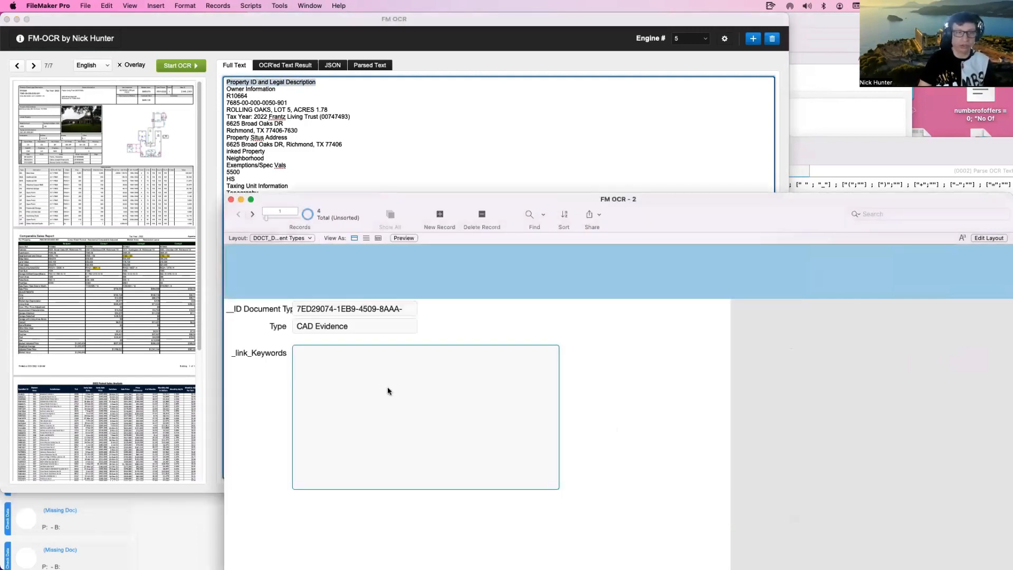
{"action": "key", "text": "super+v"}
{"action": "left_click", "coordinate": [472, 318]}
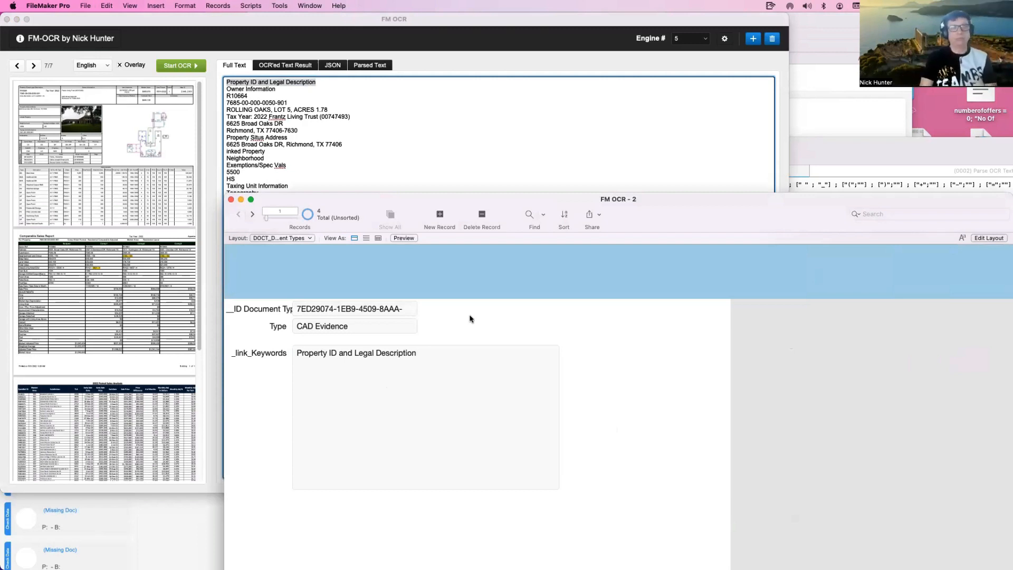
Move the DOCT_Document Types table occurrence in the relationships graph directly beneath the T01c_ocr_LANGUAGES occurrence.
{"action": "key", "text": "shift+super+d"}
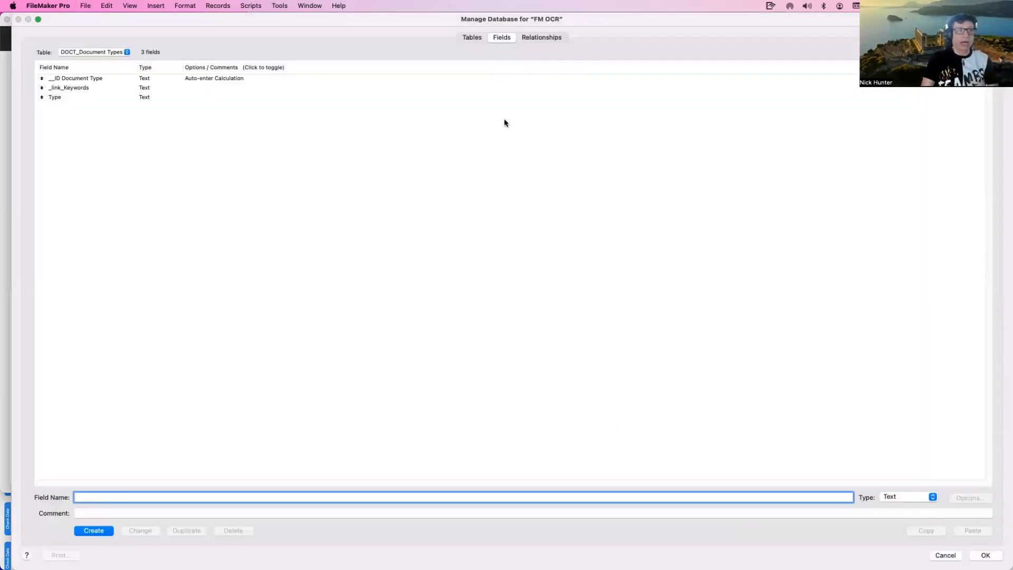
{"action": "left_click", "coordinate": [540, 38]}
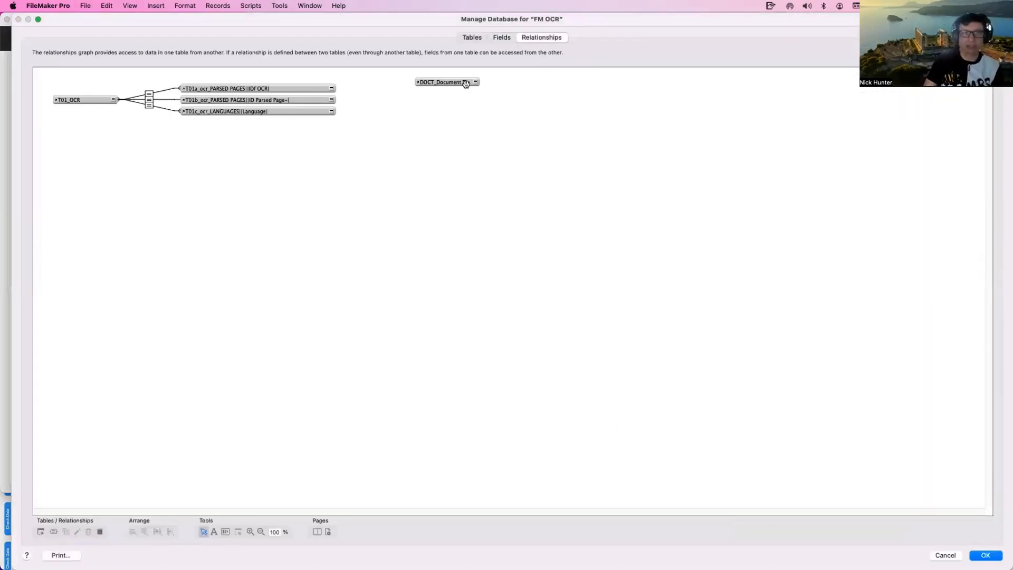
{"action": "left_click_drag", "start_coordinate": [466, 82], "coordinate": [424, 169]}
{"action": "left_click_drag", "start_coordinate": [276, 146], "coordinate": [231, 124]}
Rename the DOCT_Document Types table occurrence to T01_ocr_DOCUMENT TYPES||Keywords|.
{"action": "double_click", "coordinate": [230, 123]}
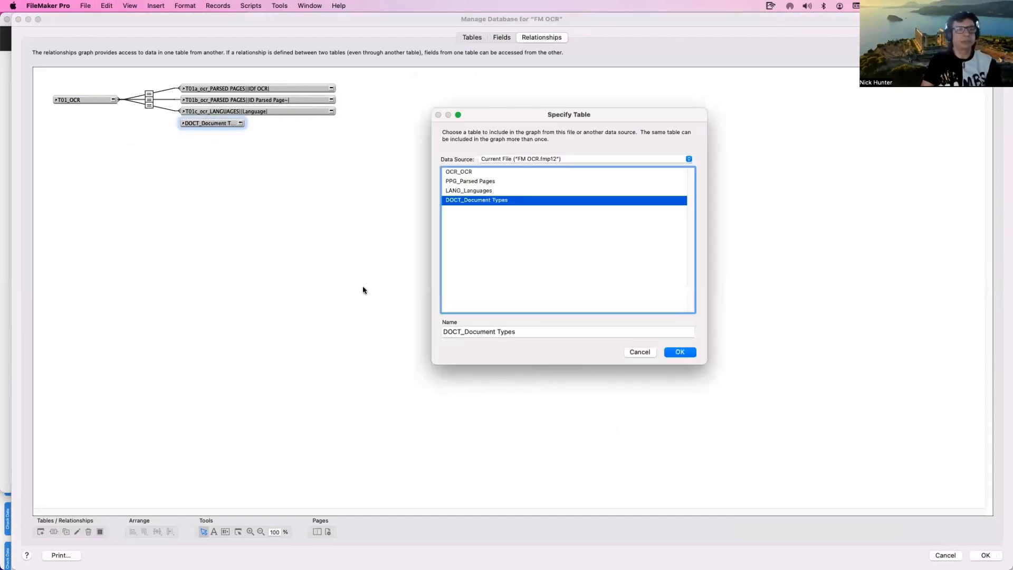
{"action": "left_click_drag", "start_coordinate": [527, 334], "coordinate": [460, 335]}
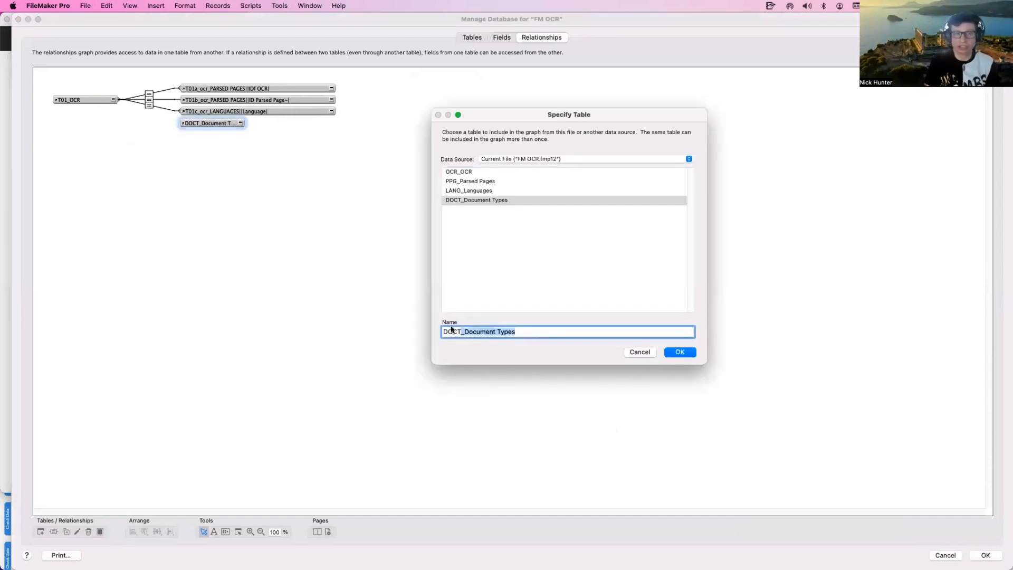
{"action": "key", "text": "super+a"}
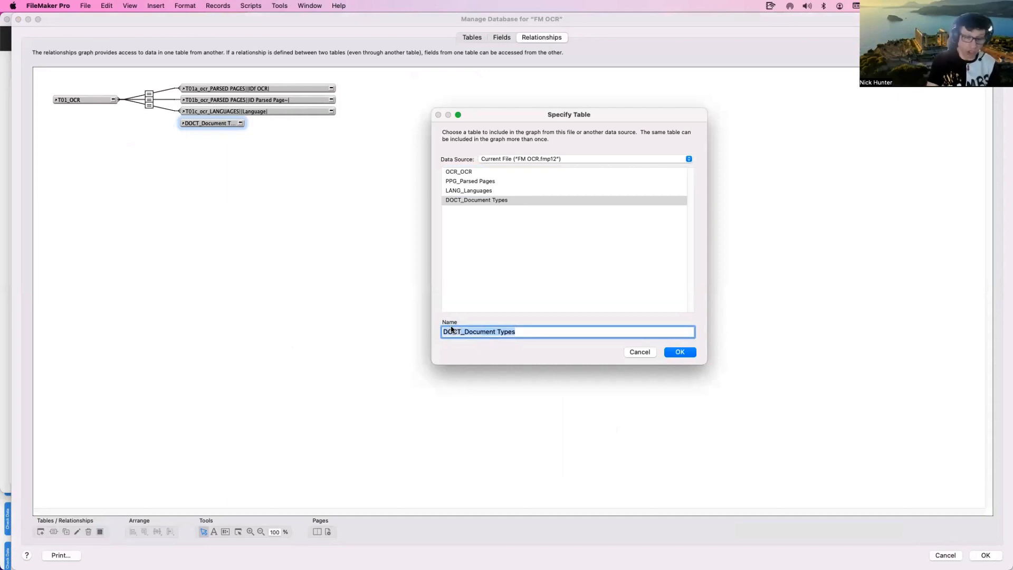
{"action": "key", "text": "BackSpace"}
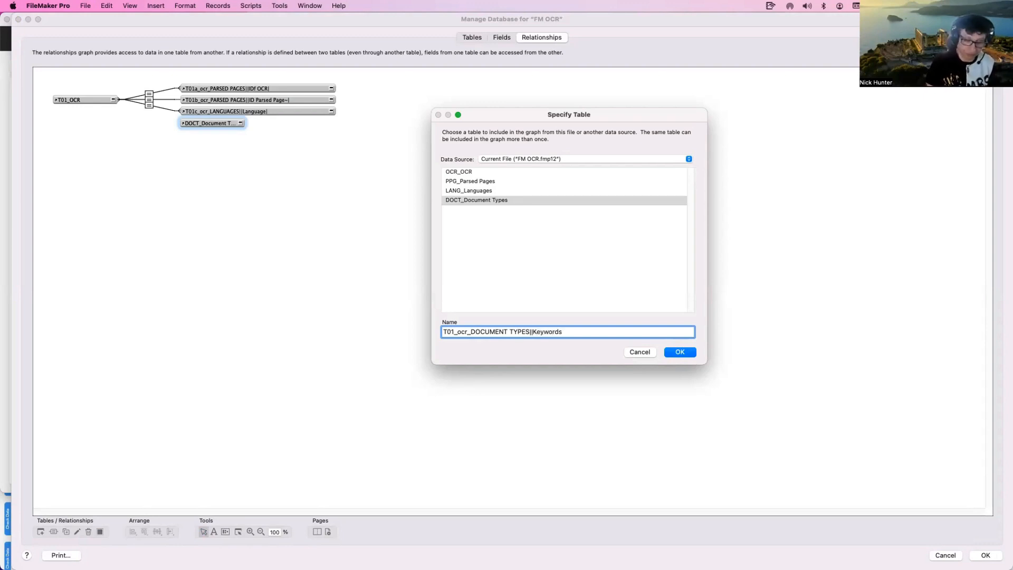
{"action": "left_click", "coordinate": [686, 354]}
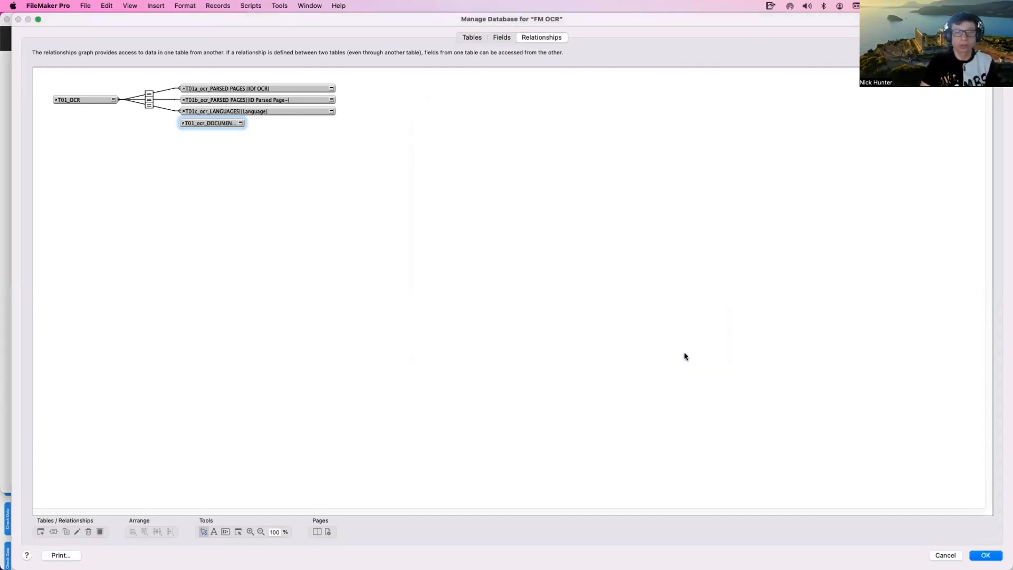
Change the document types occurrence's name prefix to T01d and widen it to match the occurrences above.
{"action": "double_click", "coordinate": [200, 117]}
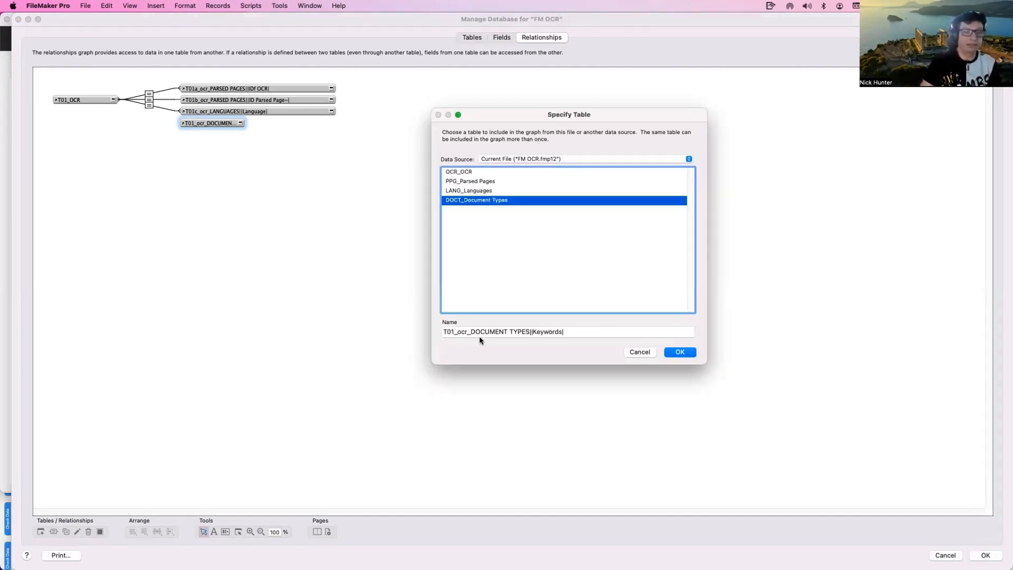
{"action": "left_click", "coordinate": [454, 331]}
{"action": "type", "text": "d"}
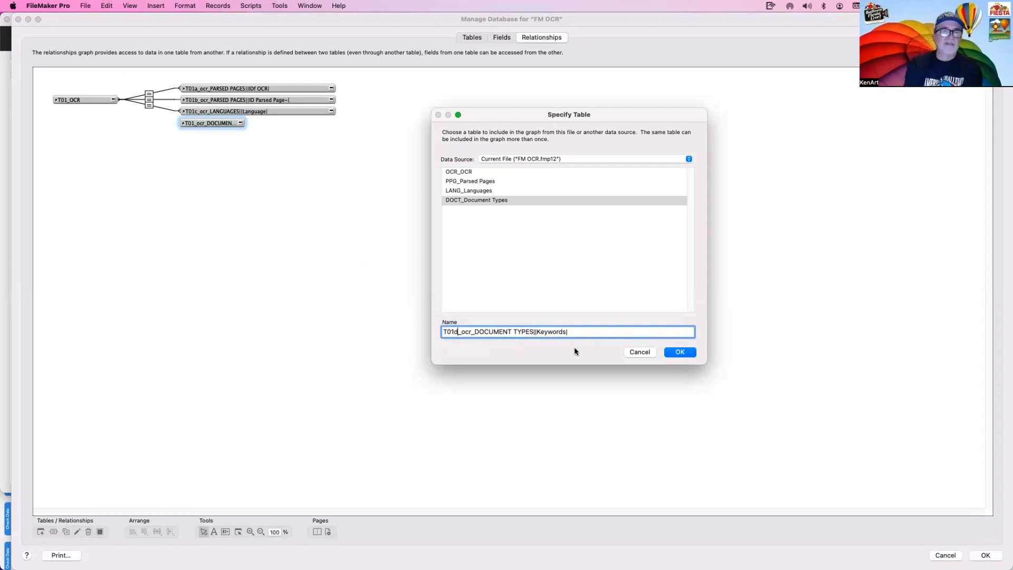
{"action": "left_click", "coordinate": [686, 353]}
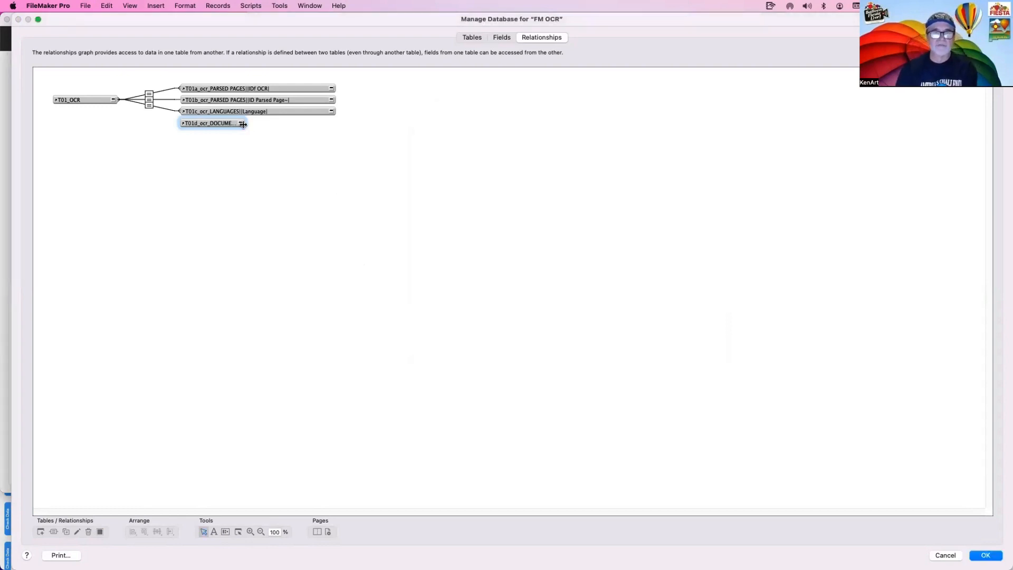
{"action": "left_click_drag", "start_coordinate": [243, 124], "coordinate": [336, 125]}
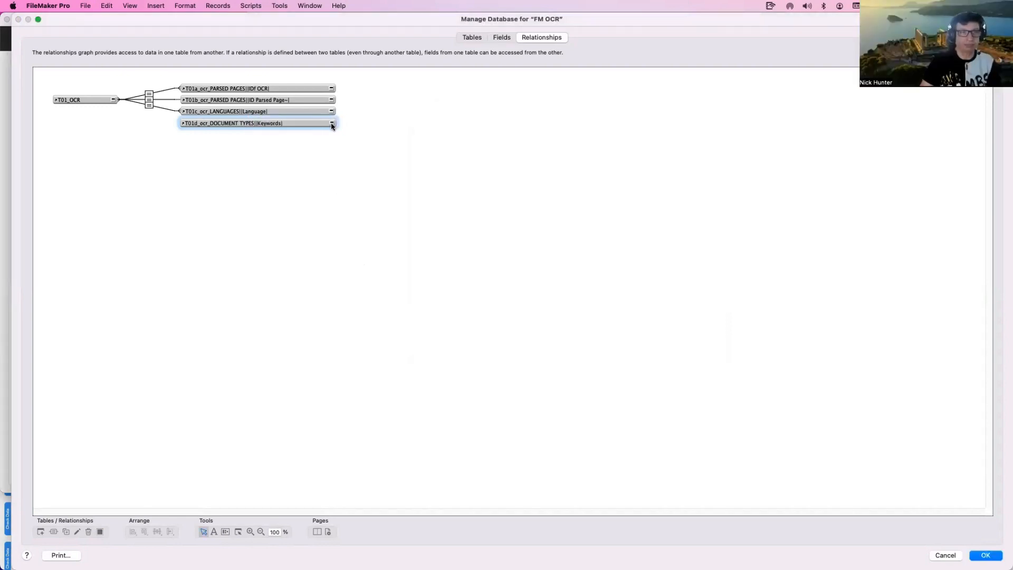
Relate T01_OCR's Full Text field to _link_Keywords in the T01d_ocr_DOCUMENT TYPES||Keywords| occurrence, collapse both occurrences, and save the database changes.
{"action": "left_click", "coordinate": [332, 123]}
{"action": "left_click", "coordinate": [113, 100]}
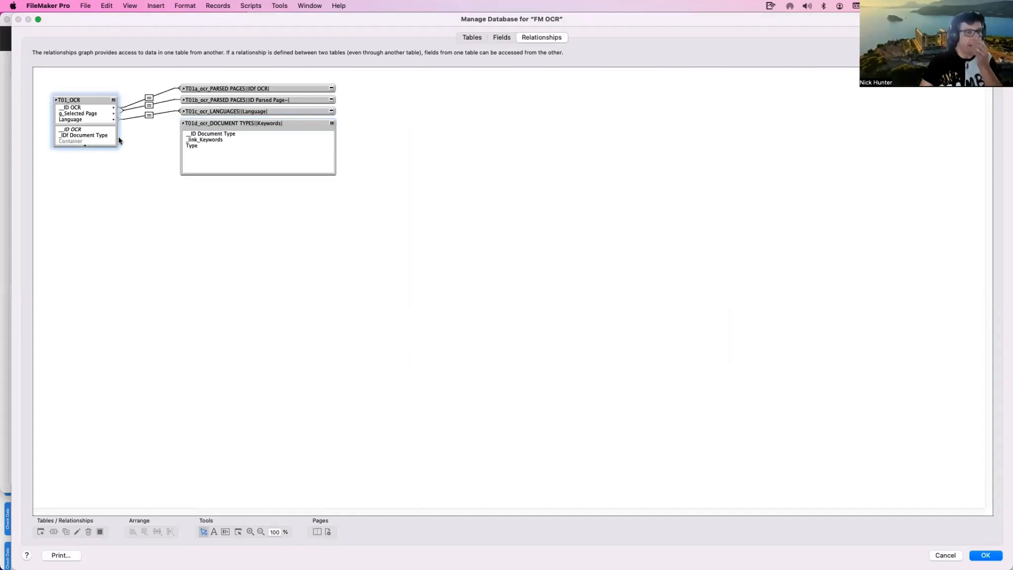
{"action": "left_click_drag", "start_coordinate": [105, 146], "coordinate": [119, 289]}
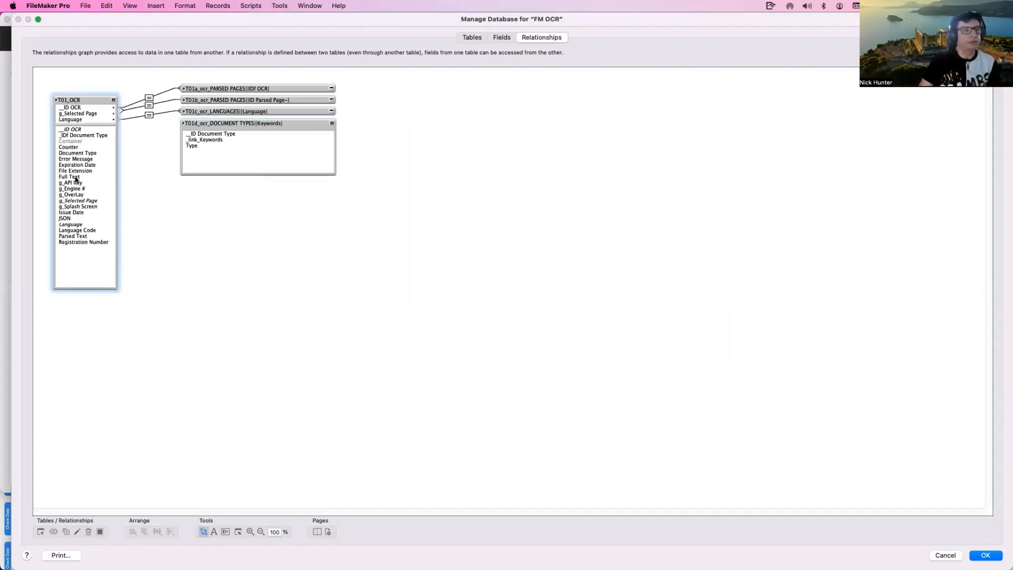
{"action": "left_click_drag", "start_coordinate": [77, 179], "coordinate": [198, 140]}
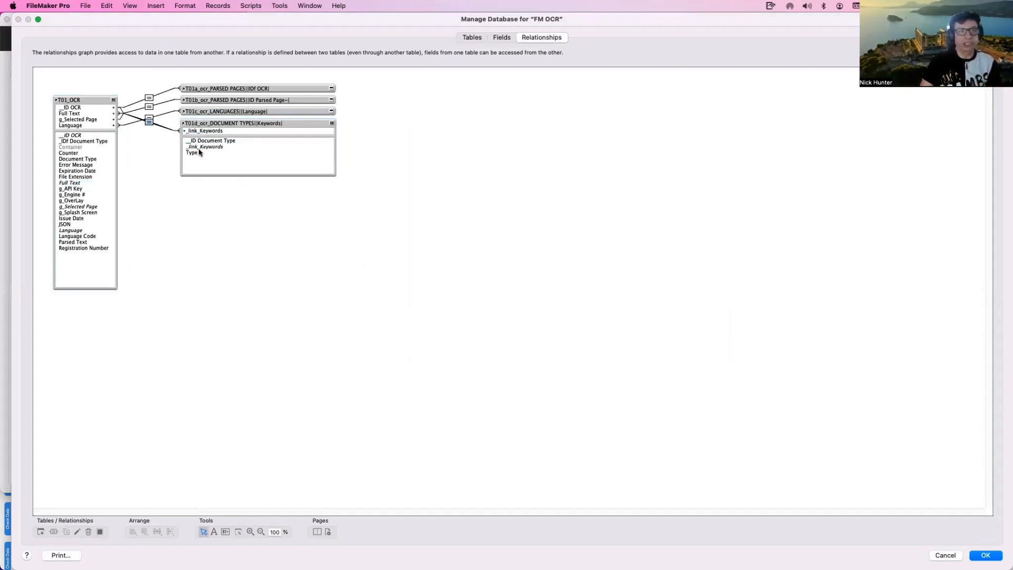
{"action": "left_click", "coordinate": [331, 123]}
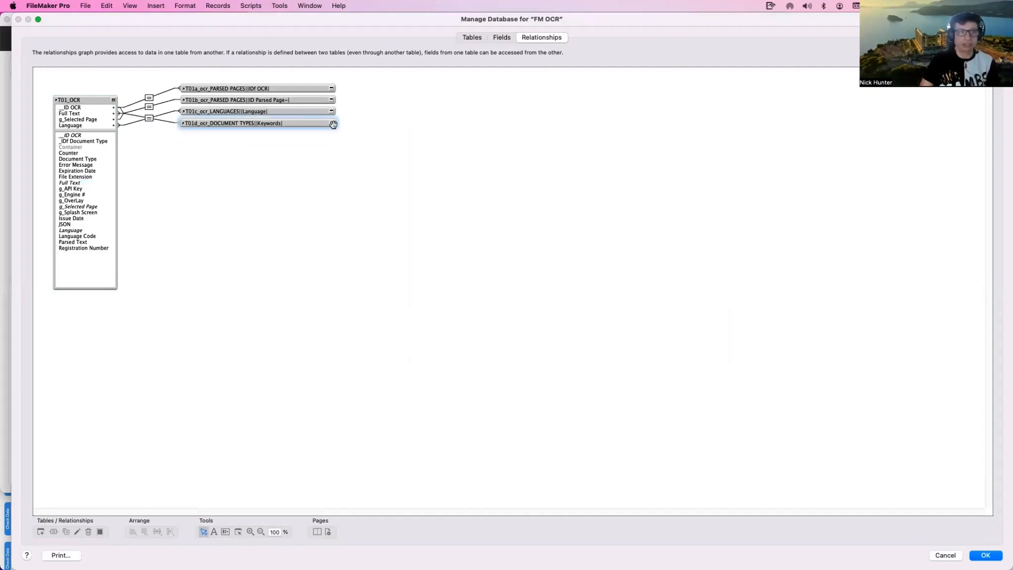
{"action": "left_click", "coordinate": [113, 100]}
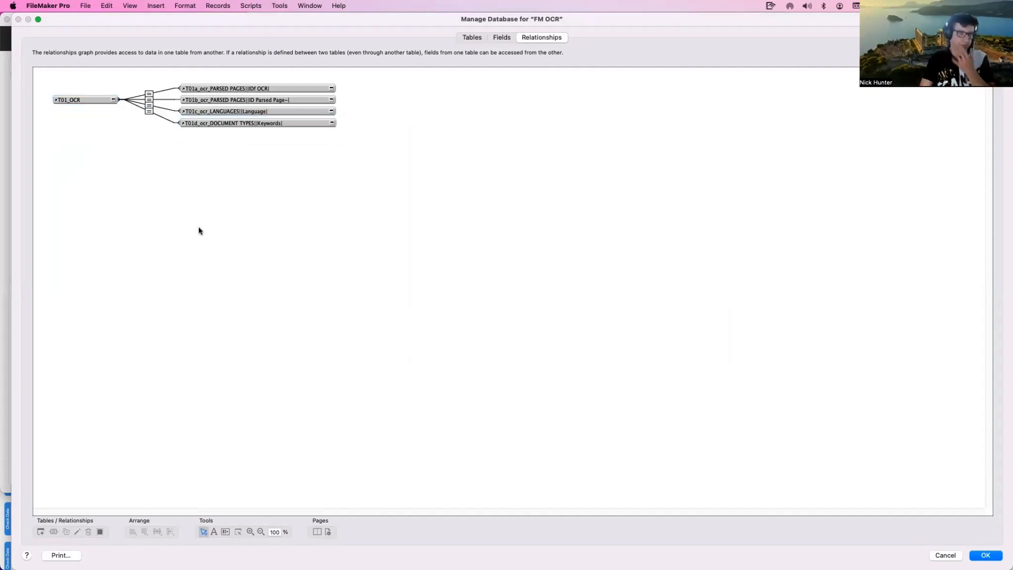
{"action": "left_click", "coordinate": [990, 556]}
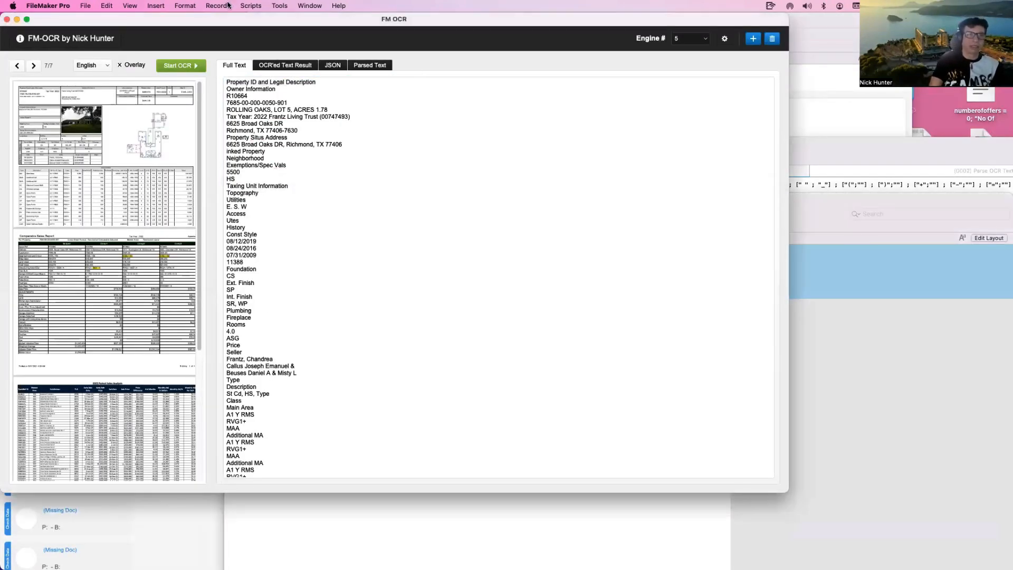
Add T01d_ocr_DOCUMENT TYPES||Keywords|::Type as a watch expression in the Data Viewer and move the viewer clear of the OCR record's text.
{"action": "left_click", "coordinate": [280, 6]}
{"action": "left_click", "coordinate": [353, 119]}
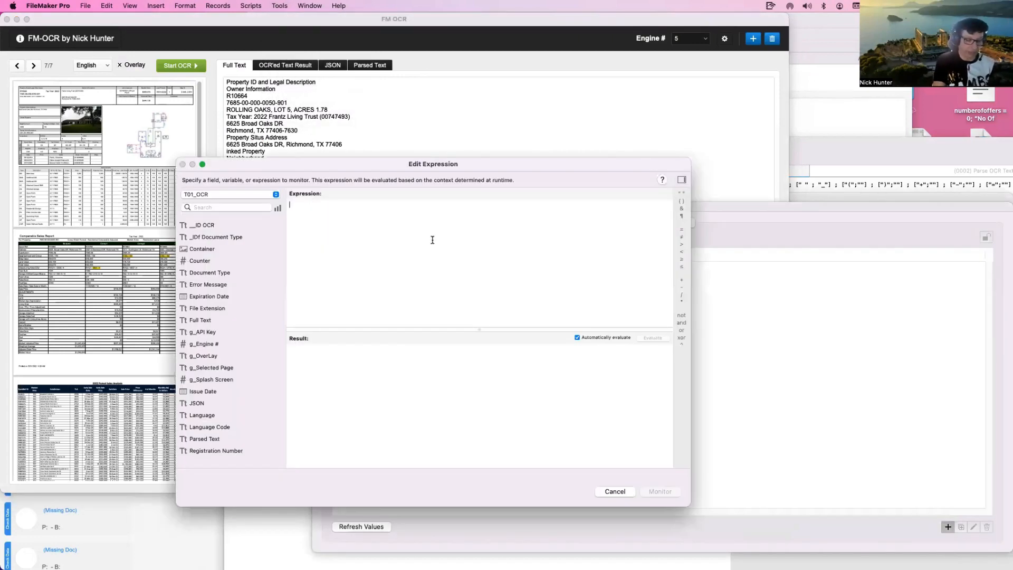
{"action": "type", "text": "t01d"}
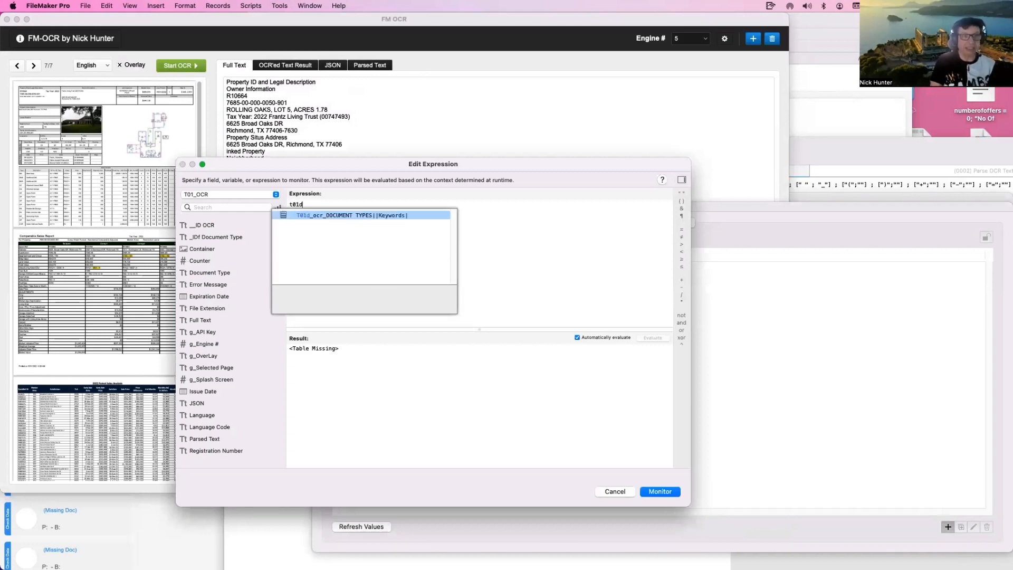
{"action": "key", "text": "Return"}
{"action": "key", "text": "Down"}
{"action": "key", "text": "Down"}
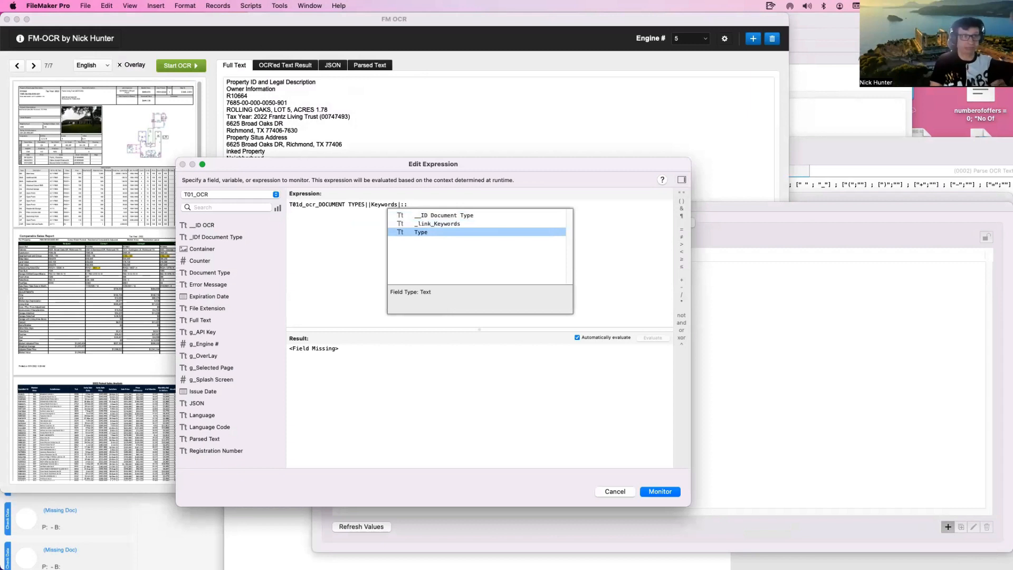
{"action": "key", "text": "Return"}
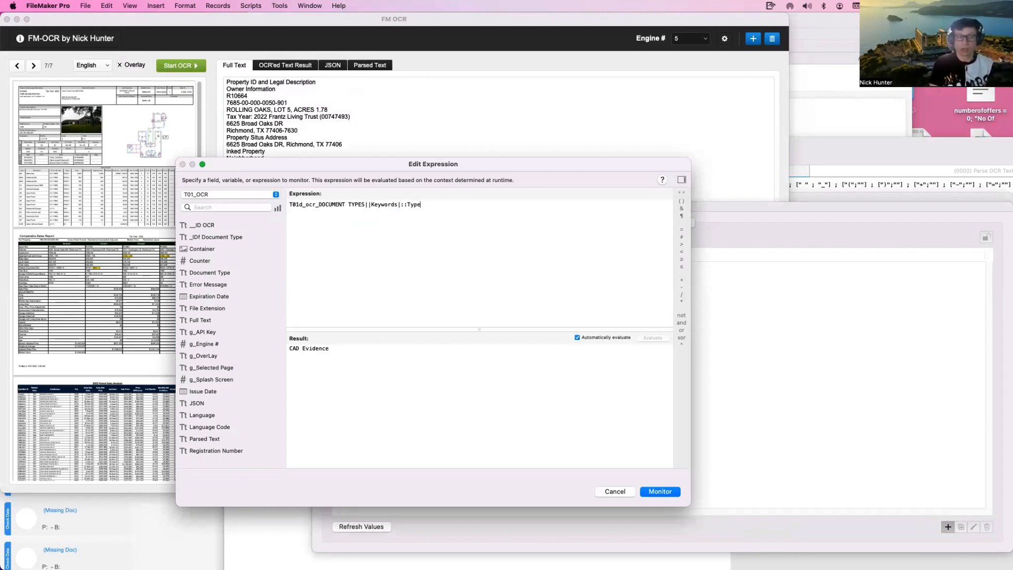
{"action": "left_click", "coordinate": [668, 491]}
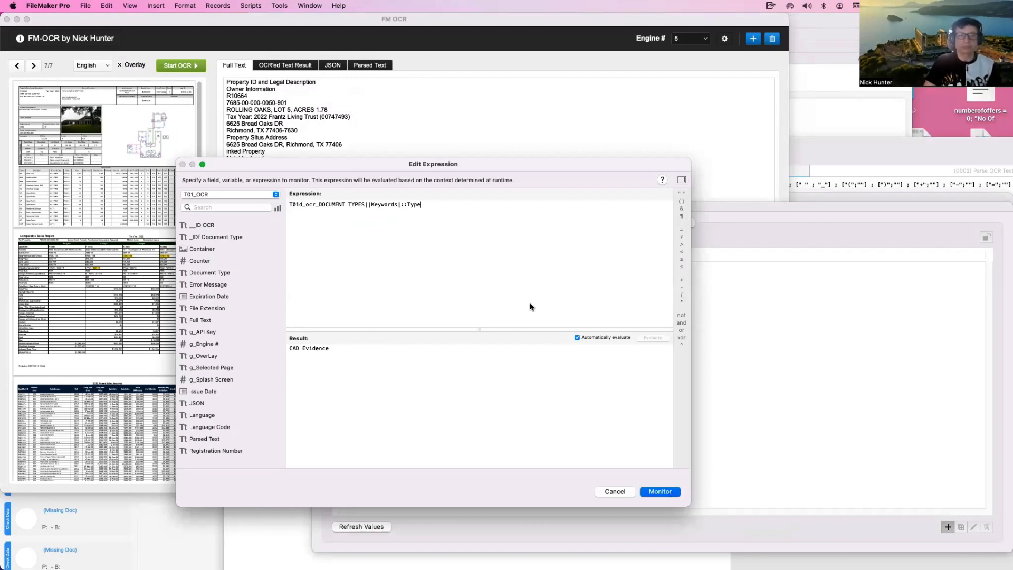
{"action": "left_click_drag", "start_coordinate": [510, 208], "coordinate": [642, 270]}
{"action": "left_click", "coordinate": [441, 59]}
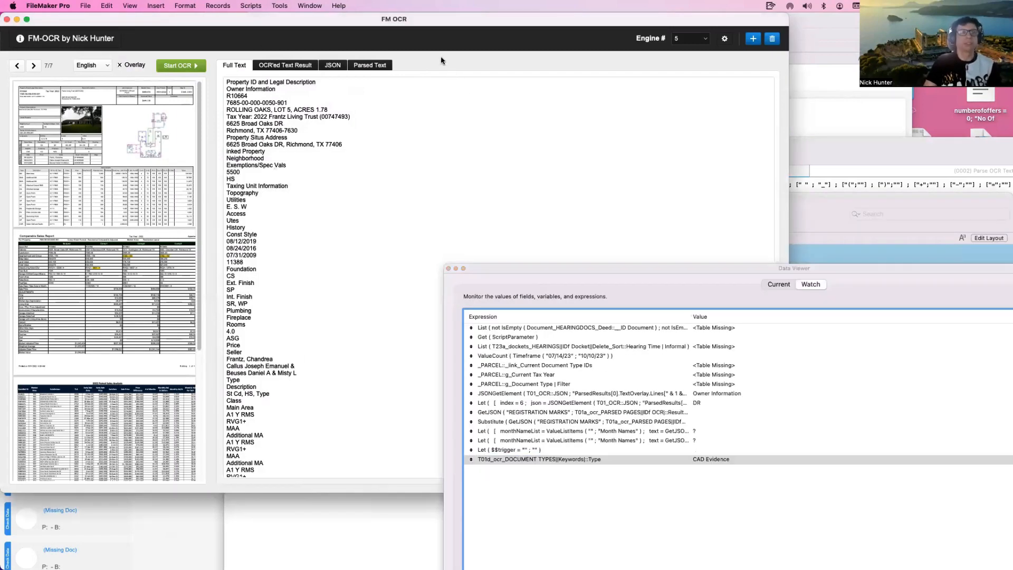
Examine the individual lines of the OCR record's Full Text, from the legal description heading through the address lines.
{"action": "left_click", "coordinate": [329, 92]}
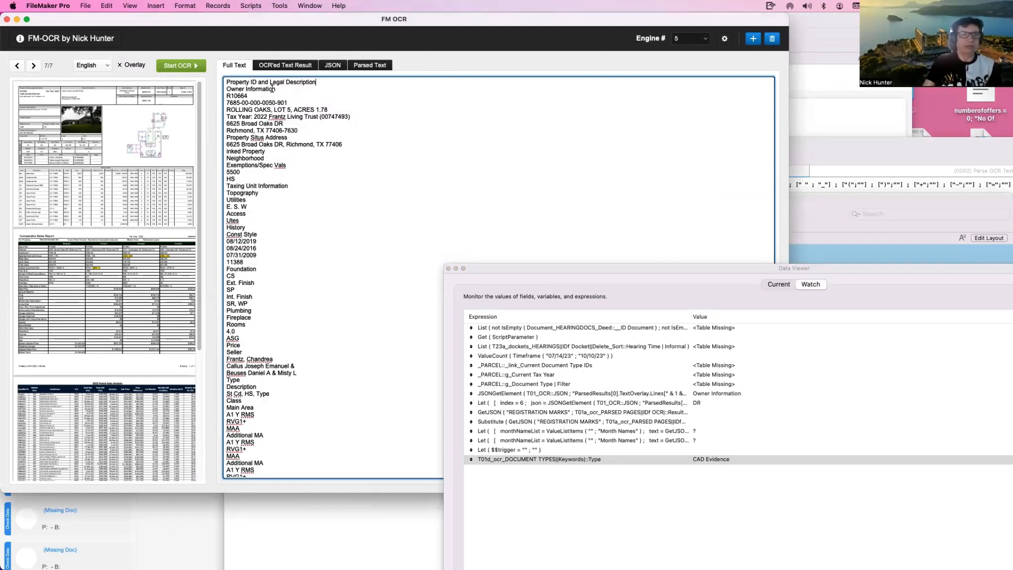
{"action": "left_click_drag", "start_coordinate": [227, 81], "coordinate": [318, 82]}
{"action": "left_click", "coordinate": [283, 95]}
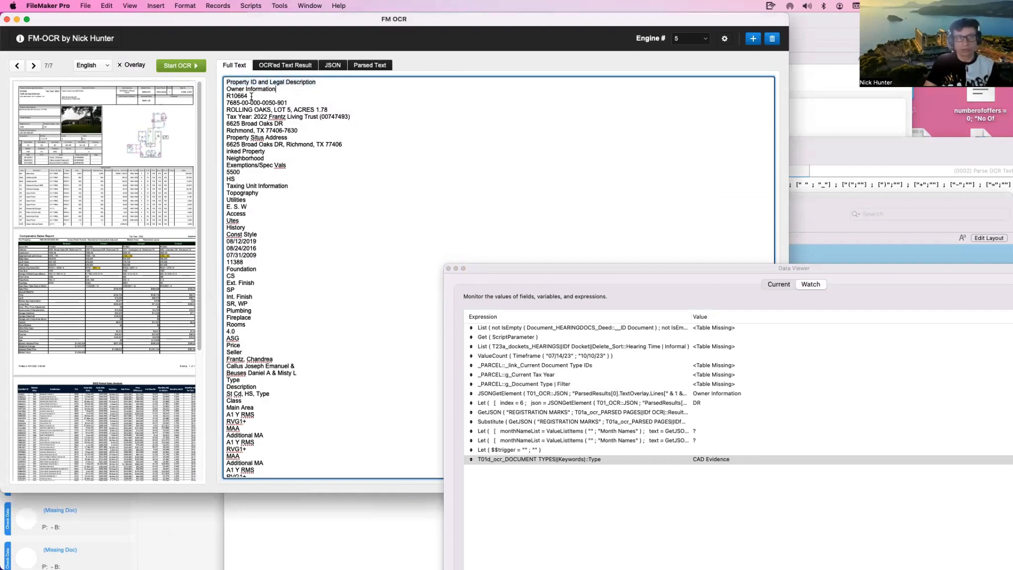
{"action": "left_click", "coordinate": [295, 102]}
{"action": "left_click", "coordinate": [336, 109]}
{"action": "left_click_drag", "start_coordinate": [293, 123], "coordinate": [197, 121]}
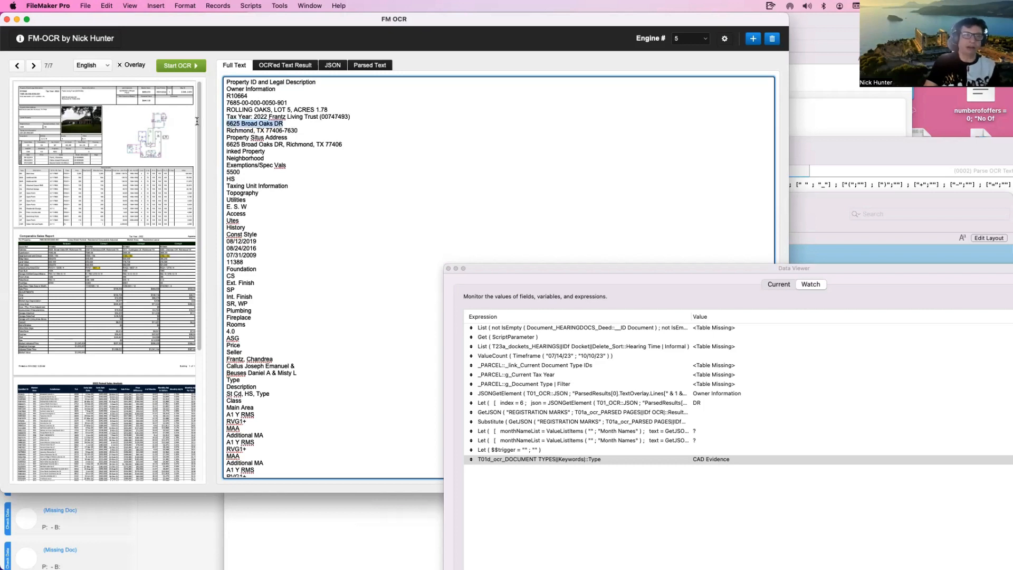
{"action": "left_click", "coordinate": [293, 123]}
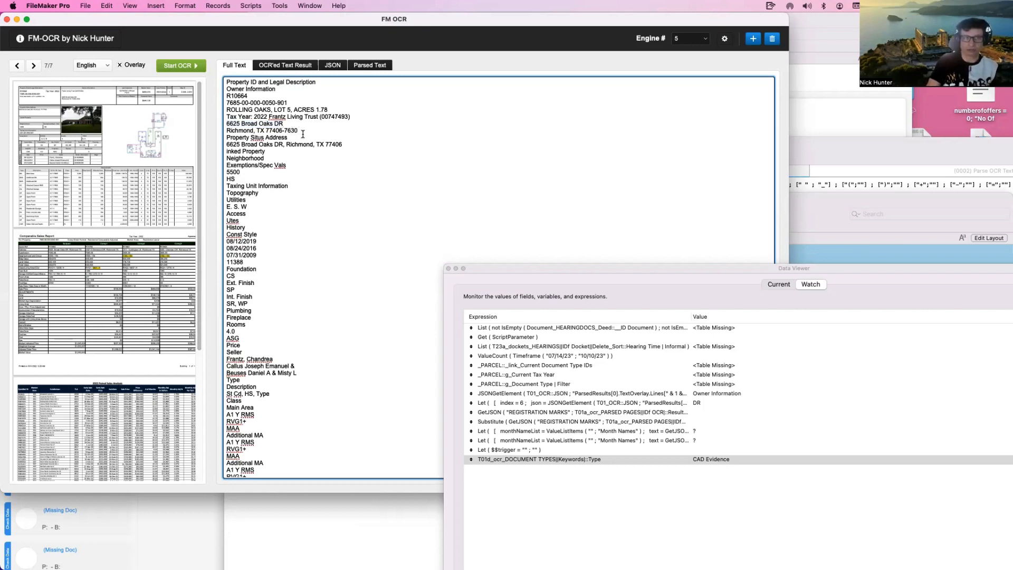
{"action": "left_click_drag", "start_coordinate": [295, 125], "coordinate": [193, 121]}
{"action": "left_click_drag", "start_coordinate": [295, 131], "coordinate": [204, 129]}
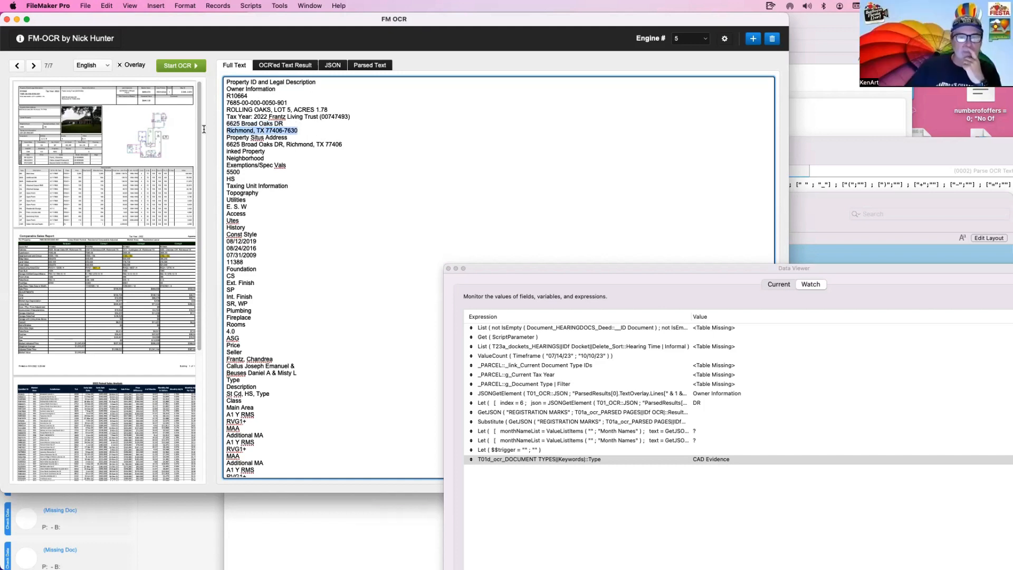
{"action": "left_click_drag", "start_coordinate": [290, 137], "coordinate": [211, 138]}
{"action": "left_click_drag", "start_coordinate": [363, 148], "coordinate": [198, 141]}
{"action": "left_click", "coordinate": [279, 152]}
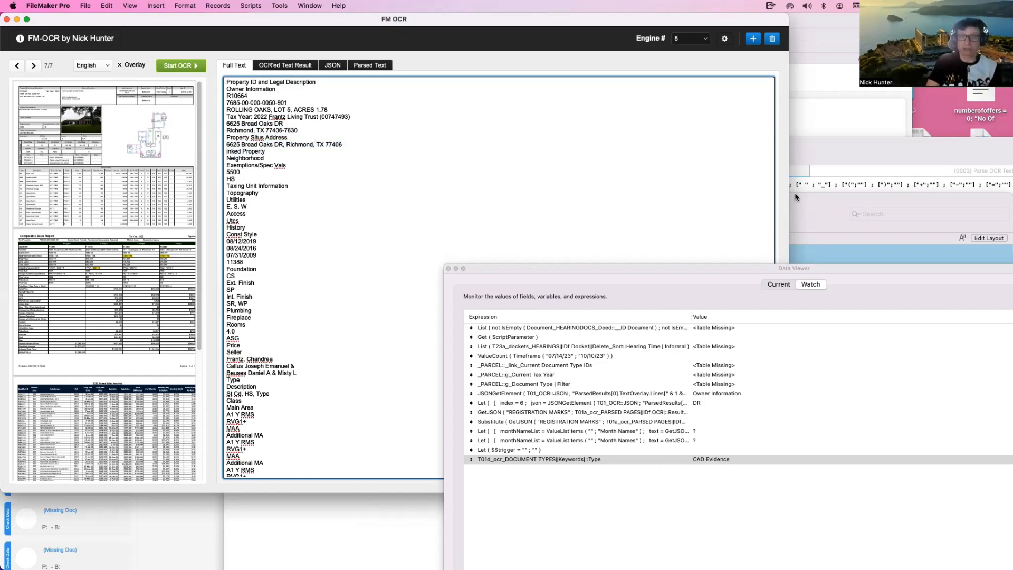
Compare the OCR record's complete Full Text with the phrase in the CAD Evidence record's _link_Keywords field.
{"action": "left_click", "coordinate": [808, 201]}
{"action": "left_click", "coordinate": [384, 153]}
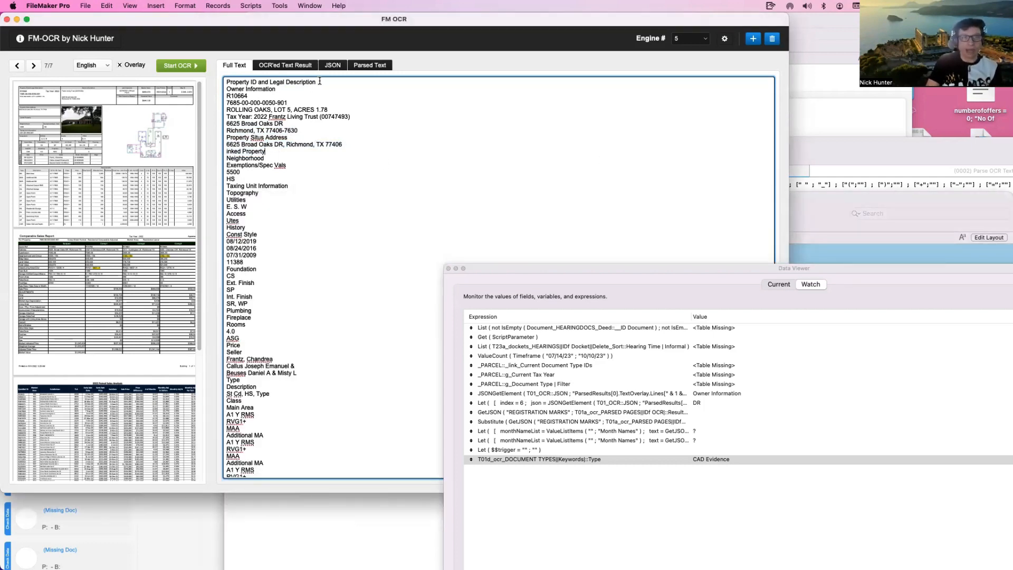
{"action": "left_click_drag", "start_coordinate": [317, 80], "coordinate": [347, 482]}
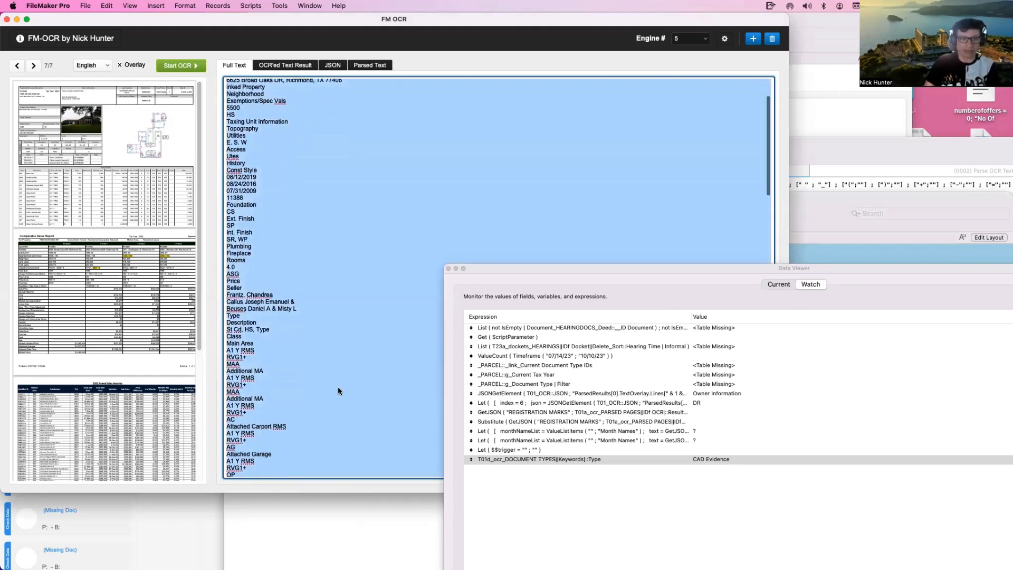
{"action": "left_click", "coordinate": [802, 203]}
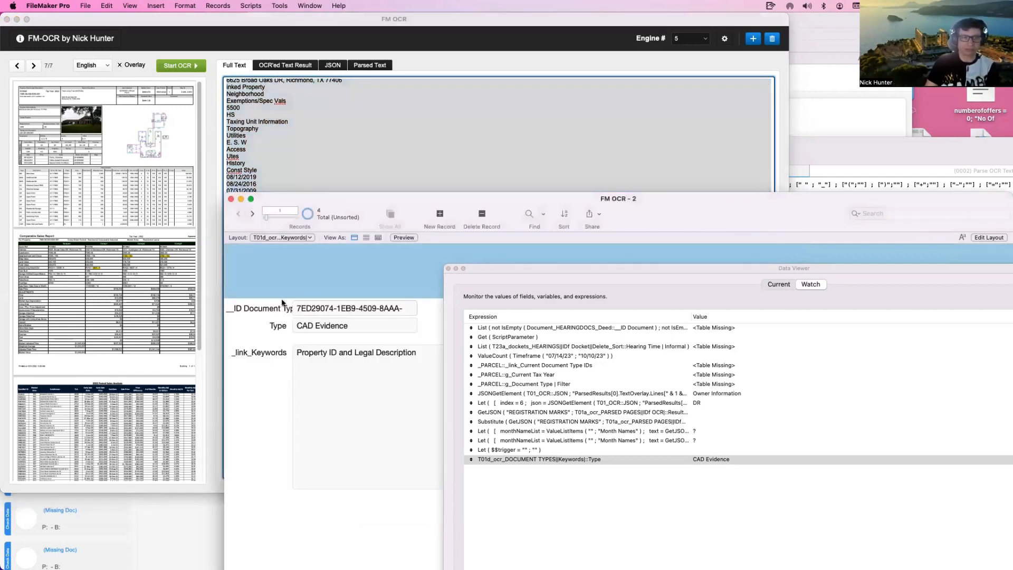
{"action": "left_click", "coordinate": [347, 373]}
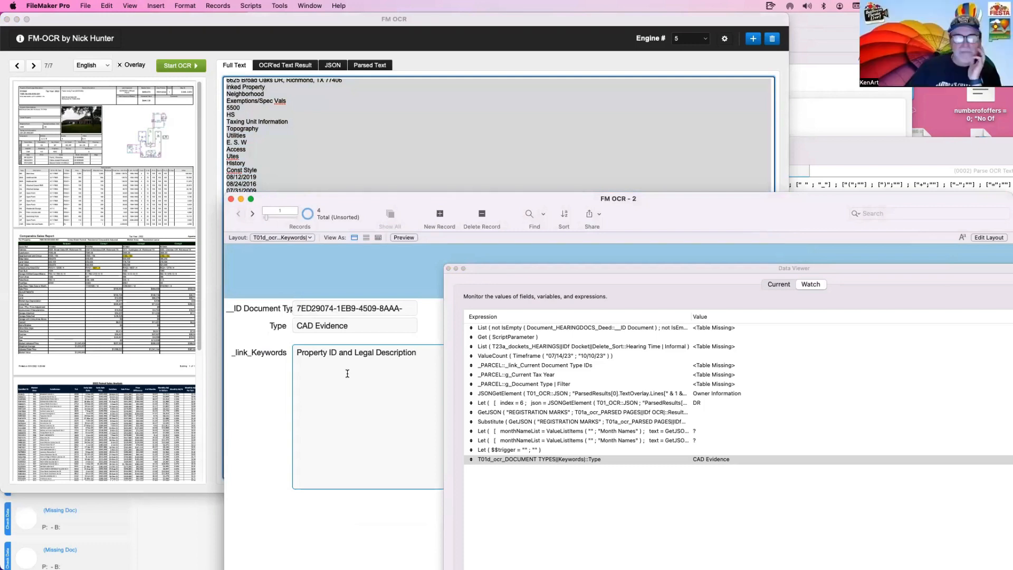
{"action": "left_click", "coordinate": [403, 113]}
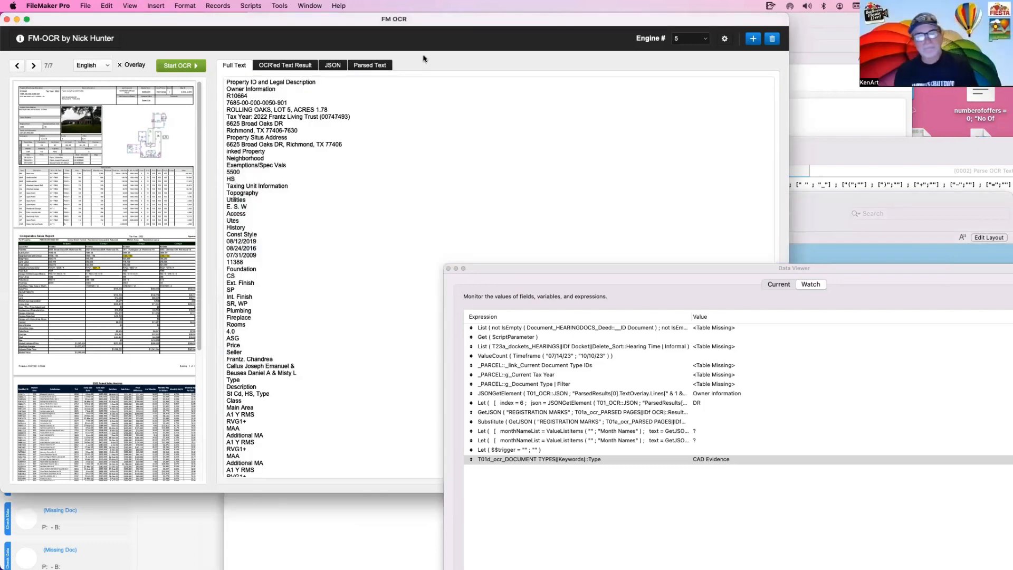
Edit the OCR layout and lower the upper edge of the Full Text field to free space above it.
{"action": "key", "text": "super+l"}
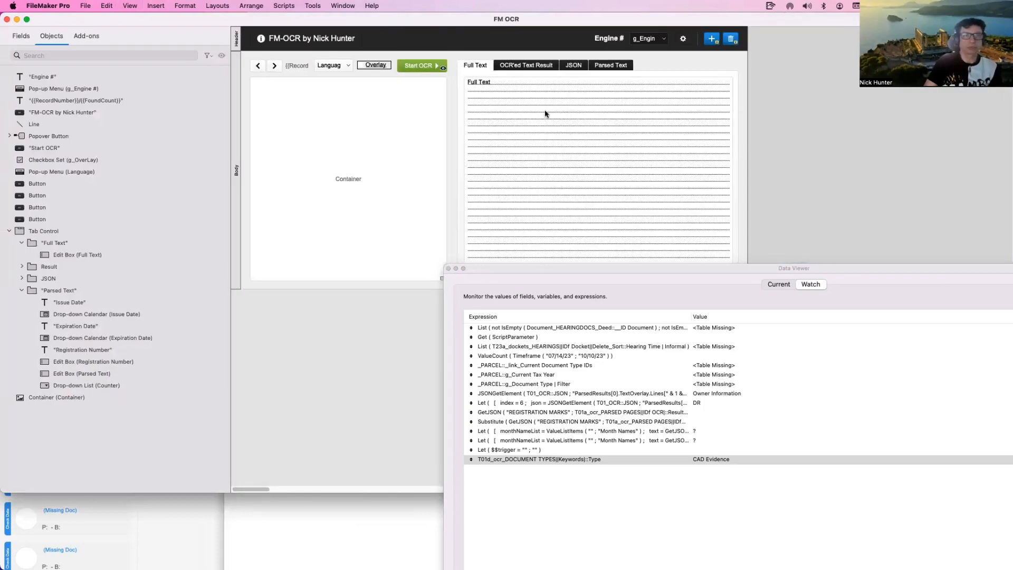
{"action": "left_click", "coordinate": [602, 84]}
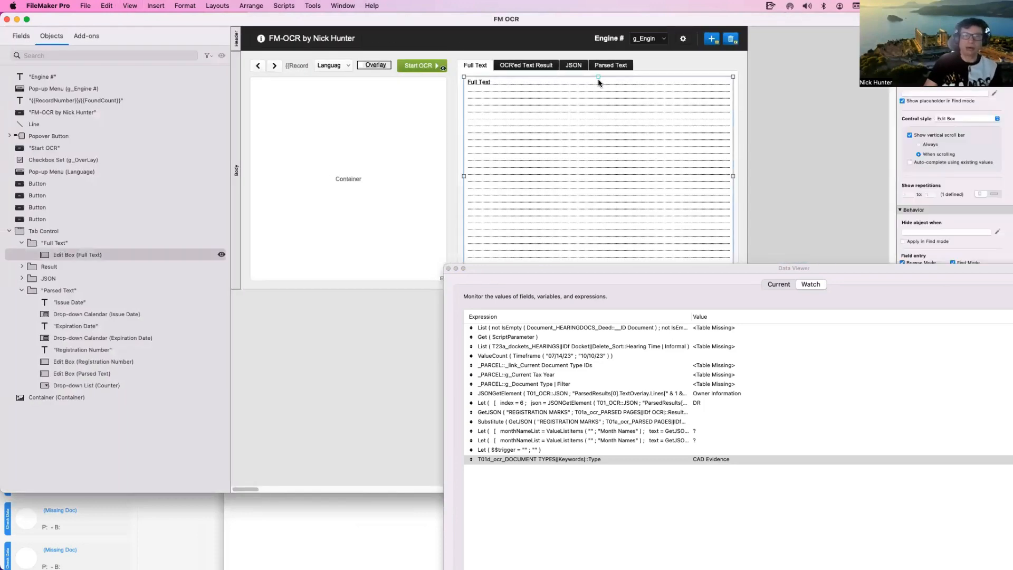
{"action": "left_click_drag", "start_coordinate": [598, 75], "coordinate": [598, 108]}
Add the Document Type field with its label above the Full Text field and extend Full Text up to just beneath it.
{"action": "key", "text": "super+alt+s"}
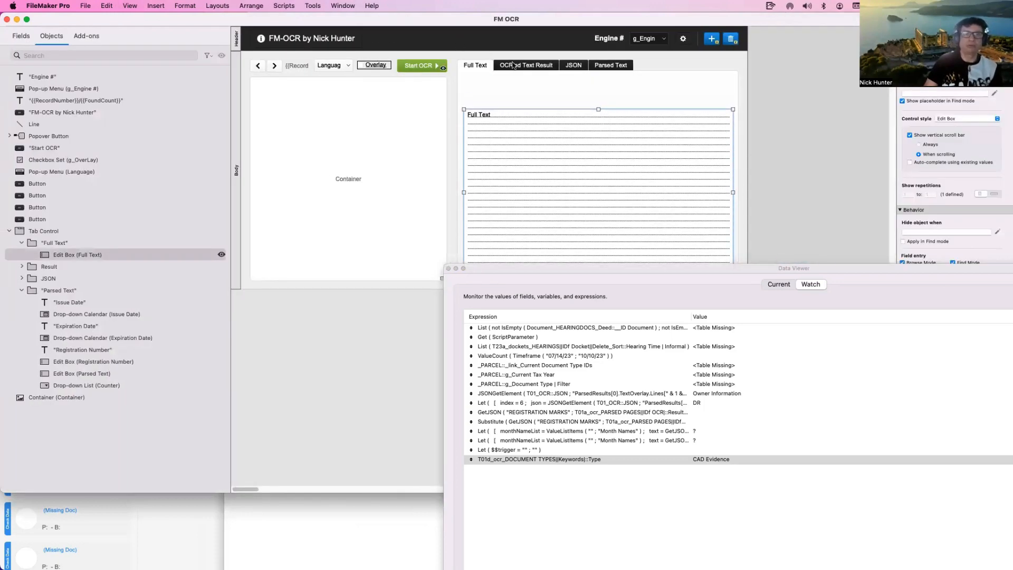
{"action": "left_click_drag", "start_coordinate": [608, 35], "coordinate": [505, 125]}
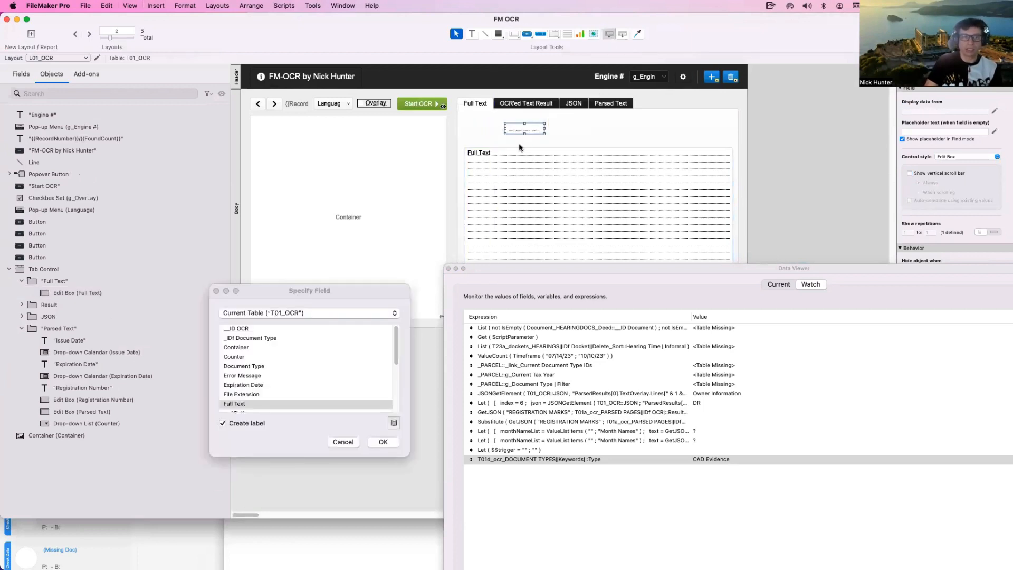
{"action": "double_click", "coordinate": [257, 366]}
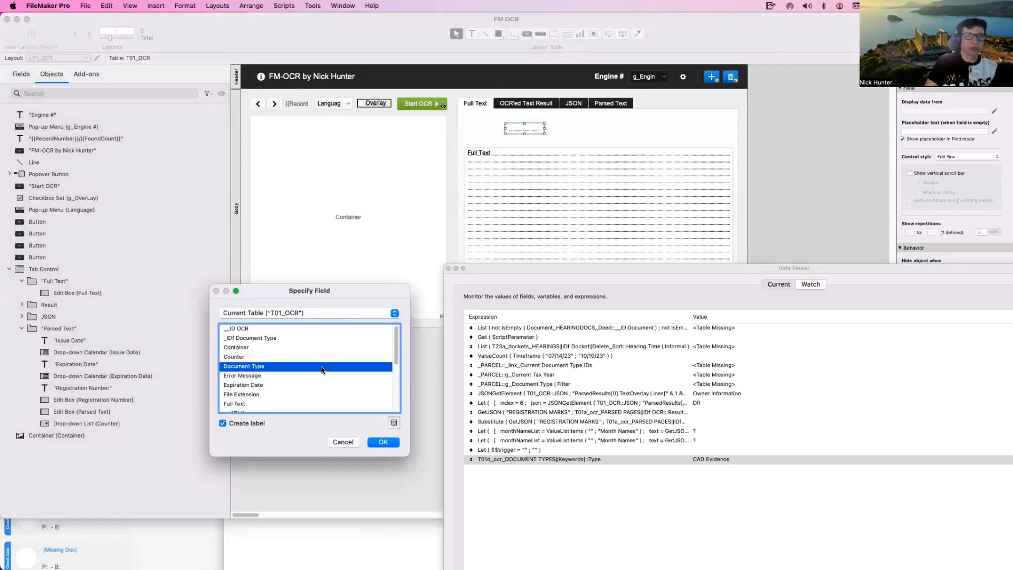
{"action": "left_click_drag", "start_coordinate": [487, 129], "coordinate": [598, 140]}
{"action": "left_click", "coordinate": [594, 154]}
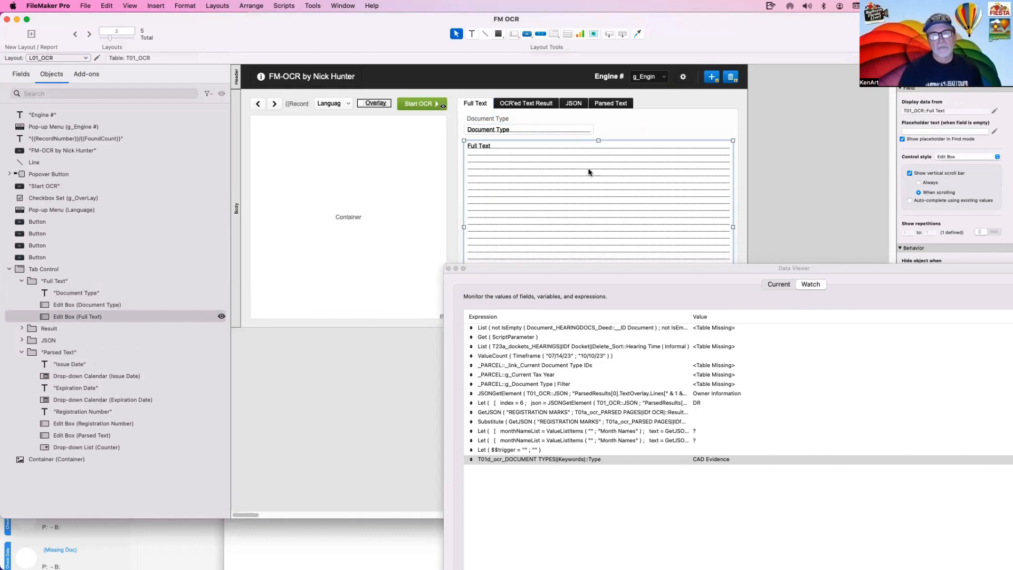
In the (0001) Start OCR | API script, duplicate the Full Text Set Field step and target the copy at T01_OCR::_IDf Document Type.
{"action": "key", "text": "super+shift+s"}
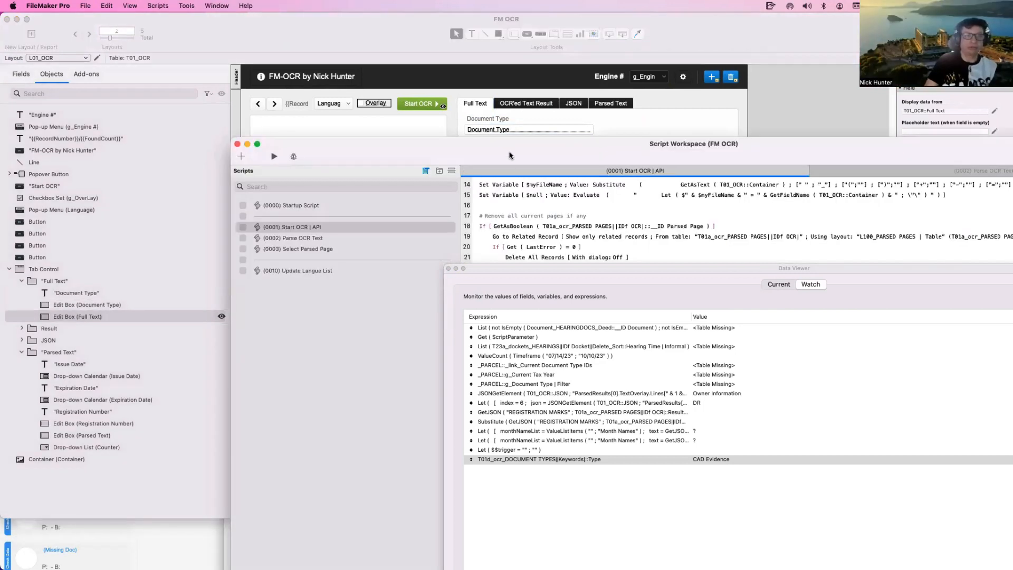
{"action": "double_click", "coordinate": [509, 156]}
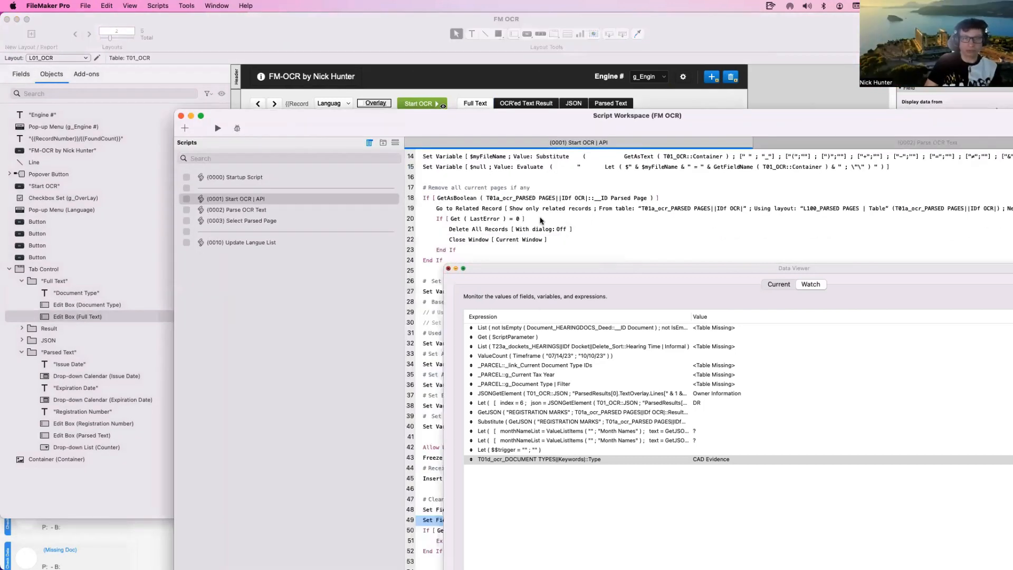
{"action": "left_click_drag", "start_coordinate": [538, 128], "coordinate": [421, 51]}
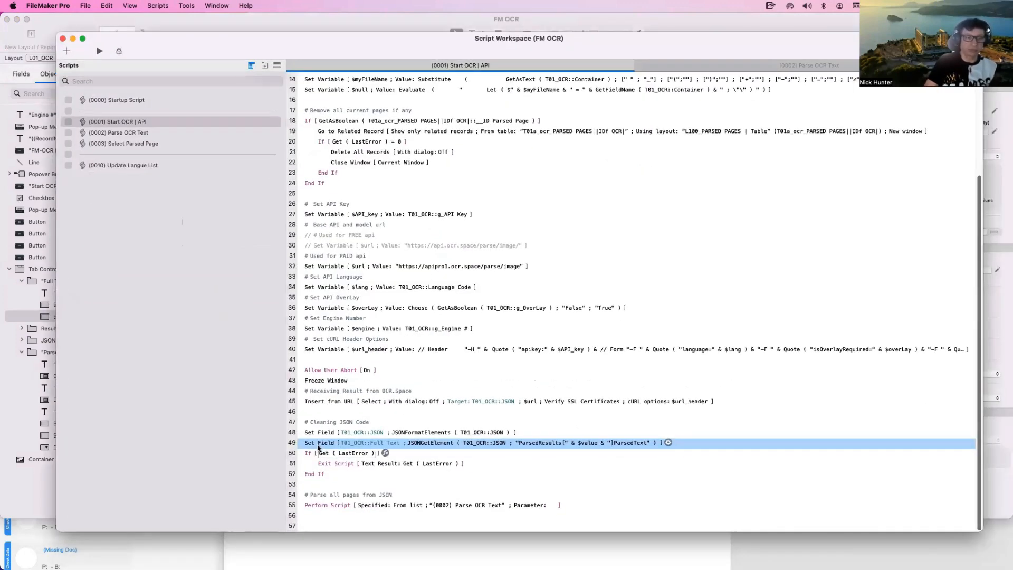
{"action": "key", "text": "super+d"}
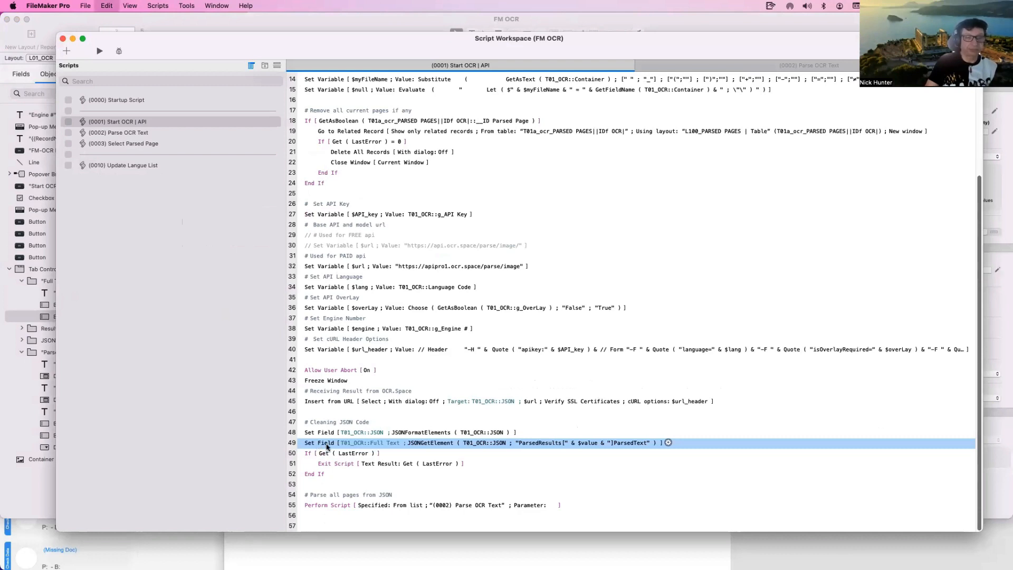
{"action": "left_click", "coordinate": [377, 453]}
{"action": "left_click", "coordinate": [585, 294]}
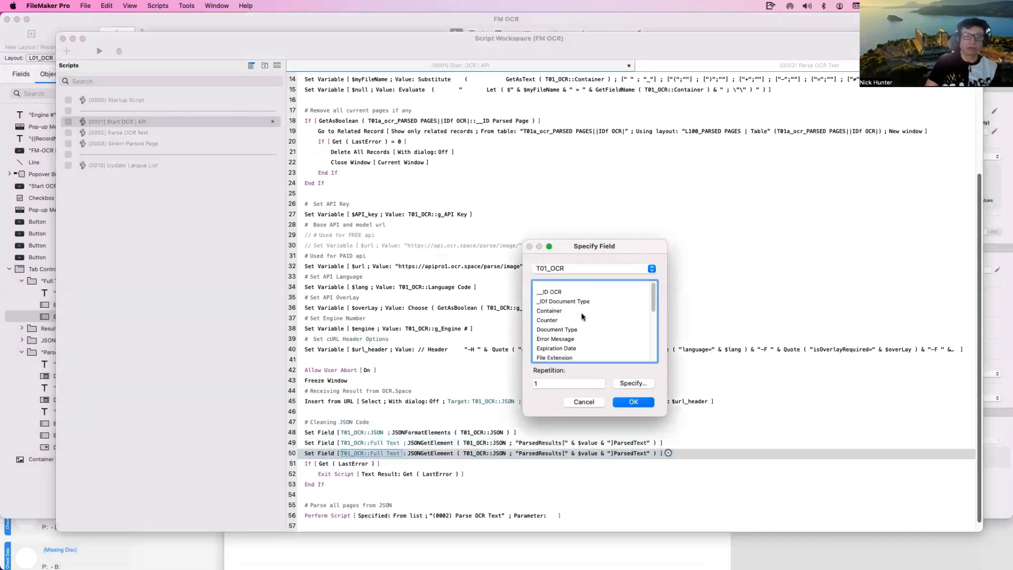
{"action": "double_click", "coordinate": [586, 294]}
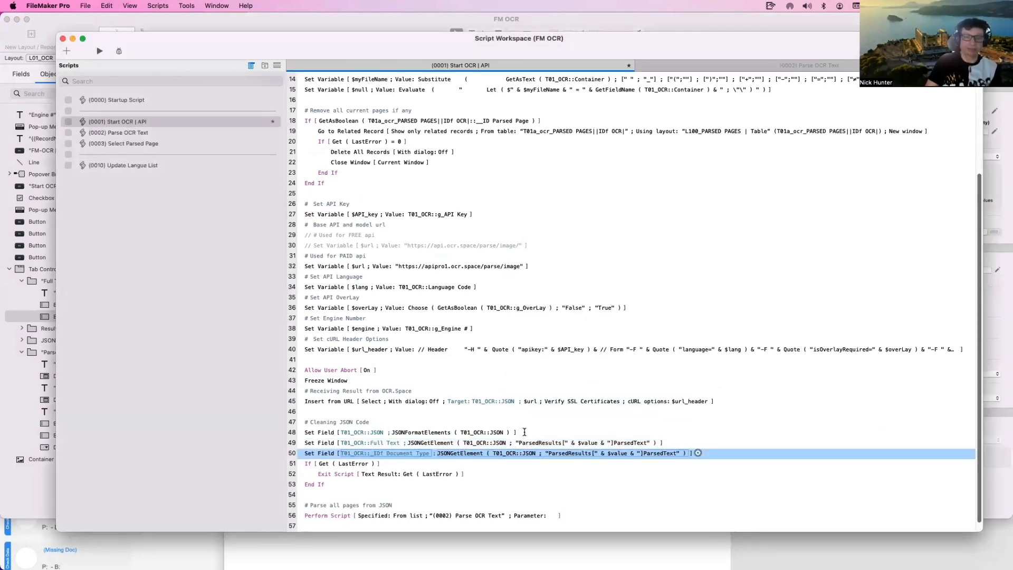
Set the _IDf Document Type Set Field step's calculation to T01d_ocr_DOCUMENT TYPES||Keywords|::__ID Document Type and save the script.
{"action": "left_click", "coordinate": [522, 455]}
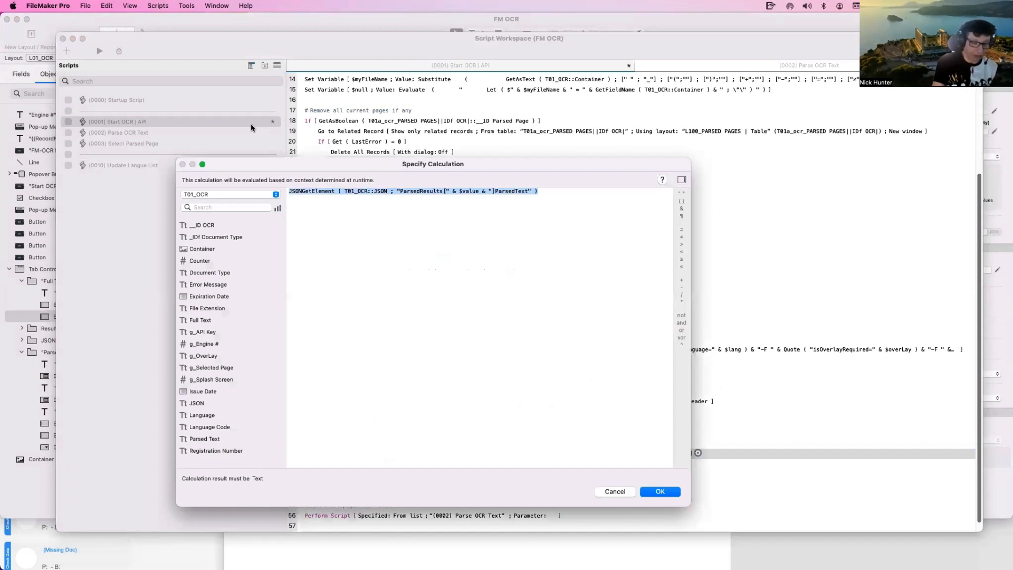
{"action": "type", "text": "t01d"}
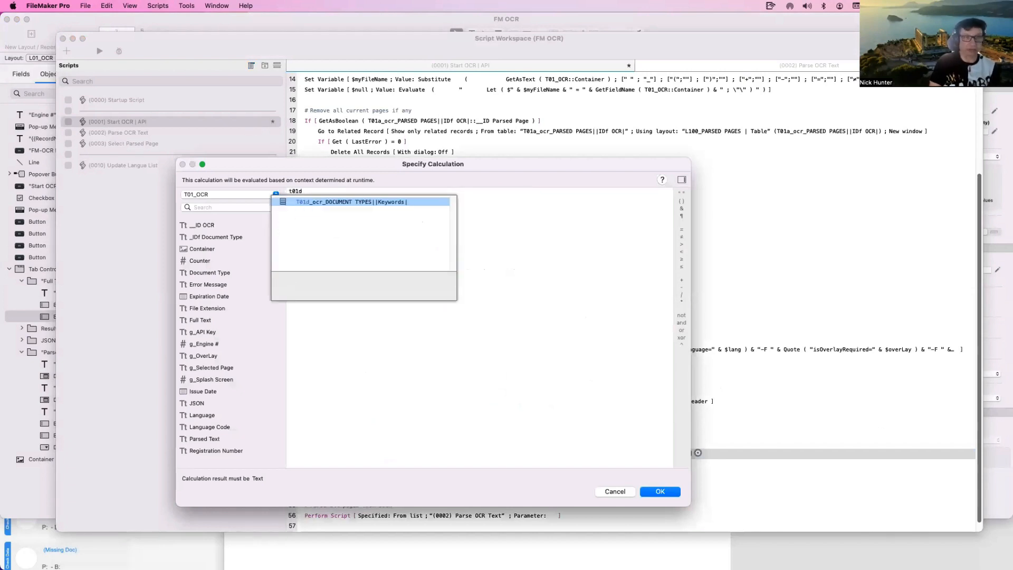
{"action": "key", "text": "Return"}
{"action": "key", "text": "Return"}
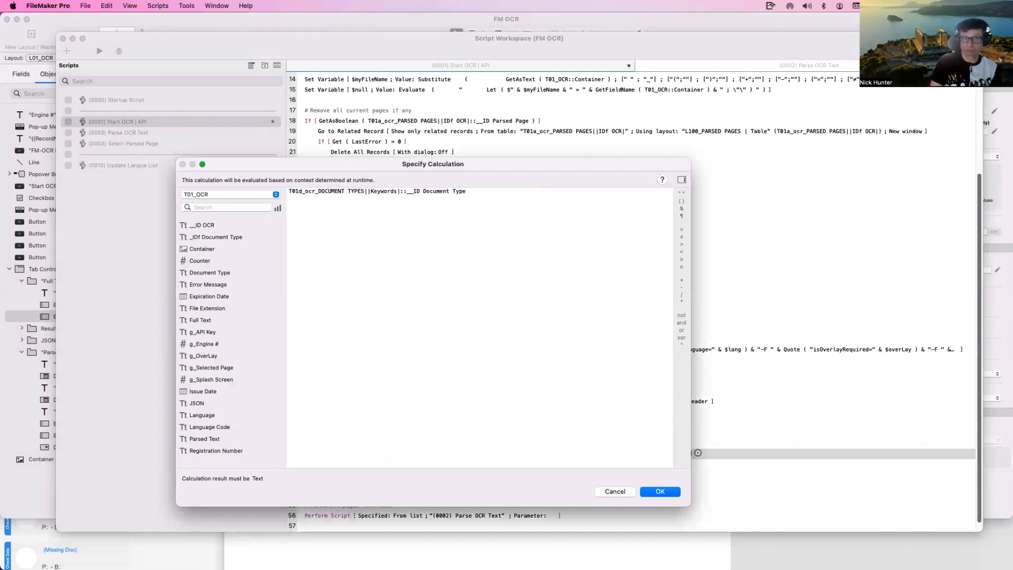
{"action": "key", "text": "Return"}
{"action": "key", "text": "super+s"}
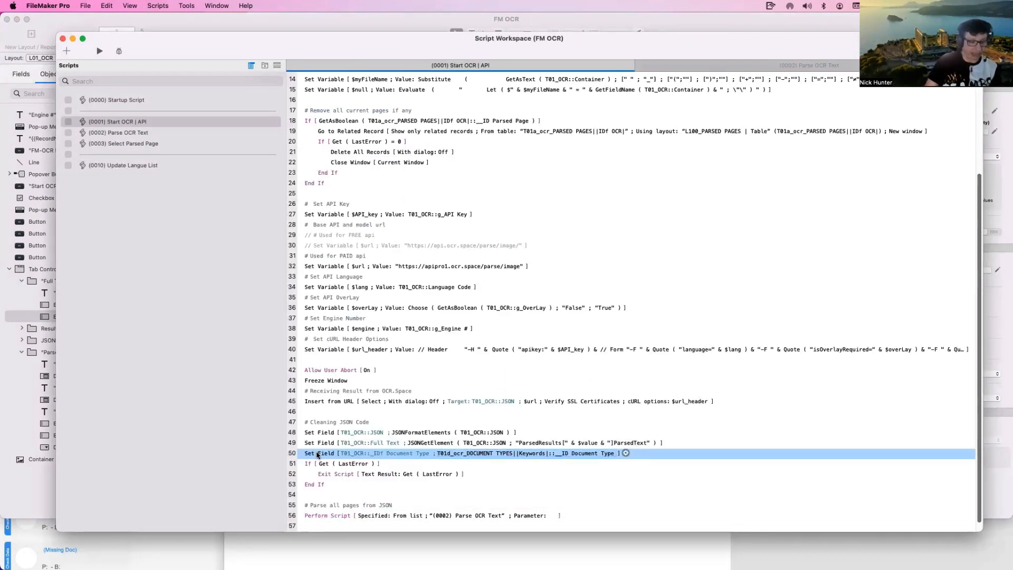
Duplicate the _IDf Document Type Set Field step and target the copy at T01_OCR::Document Type.
{"action": "left_click", "coordinate": [342, 455]}
{"action": "key", "text": "Escape"}
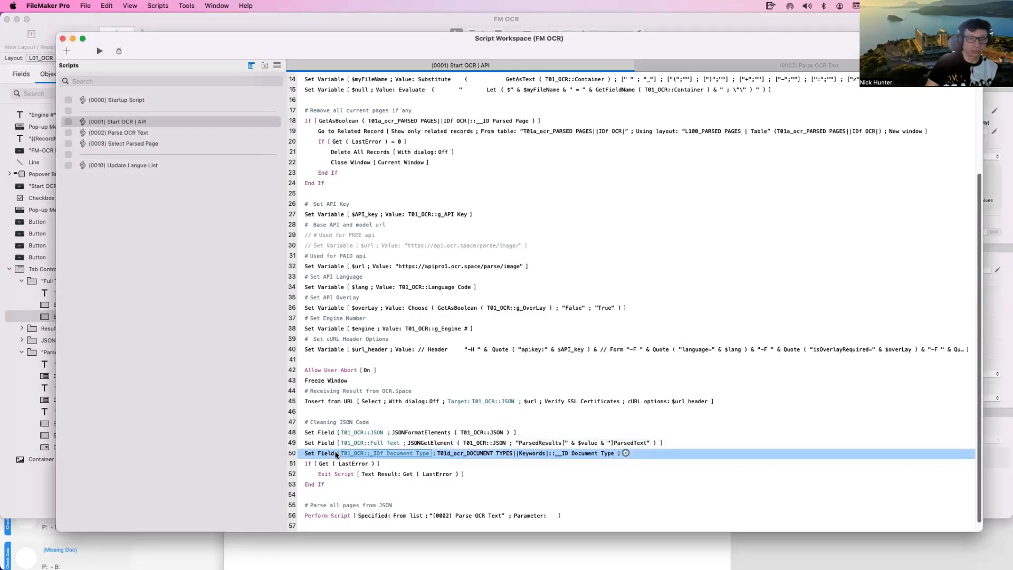
{"action": "key", "text": "super+d"}
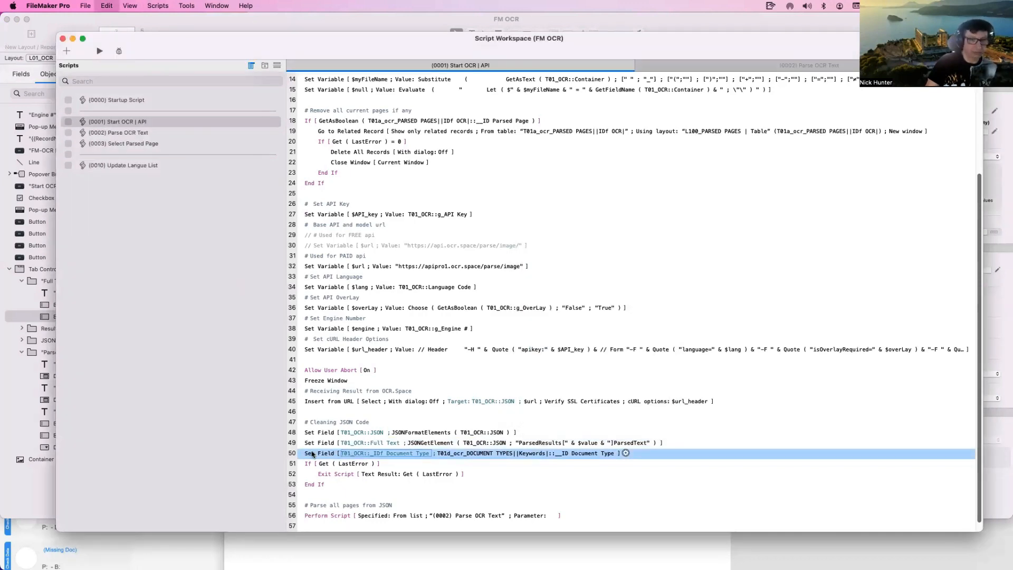
{"action": "left_click", "coordinate": [376, 464]}
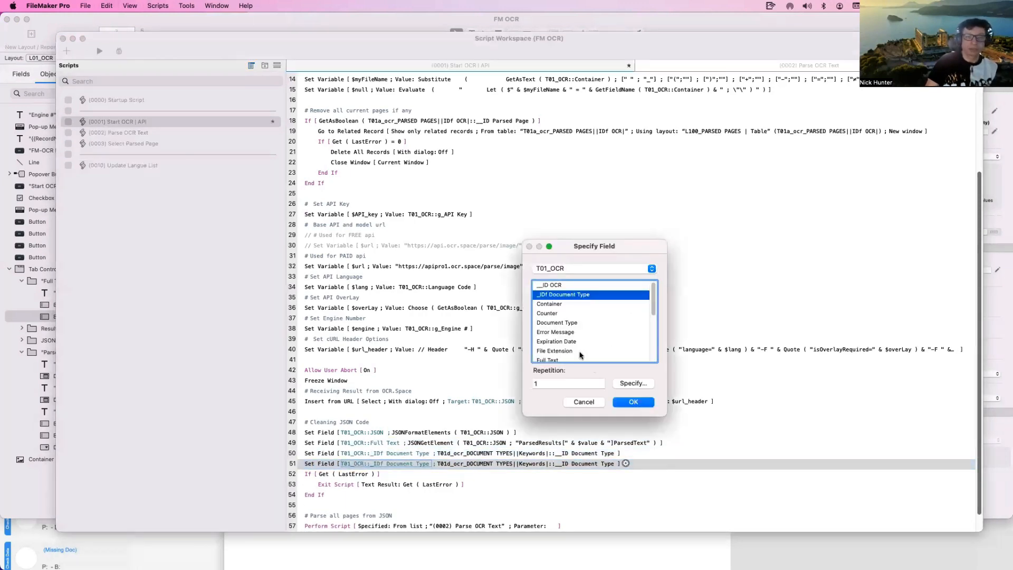
{"action": "scroll", "coordinate": [579, 354], "scroll_direction": "down", "scroll_amount": 2}
{"action": "double_click", "coordinate": [575, 299]}
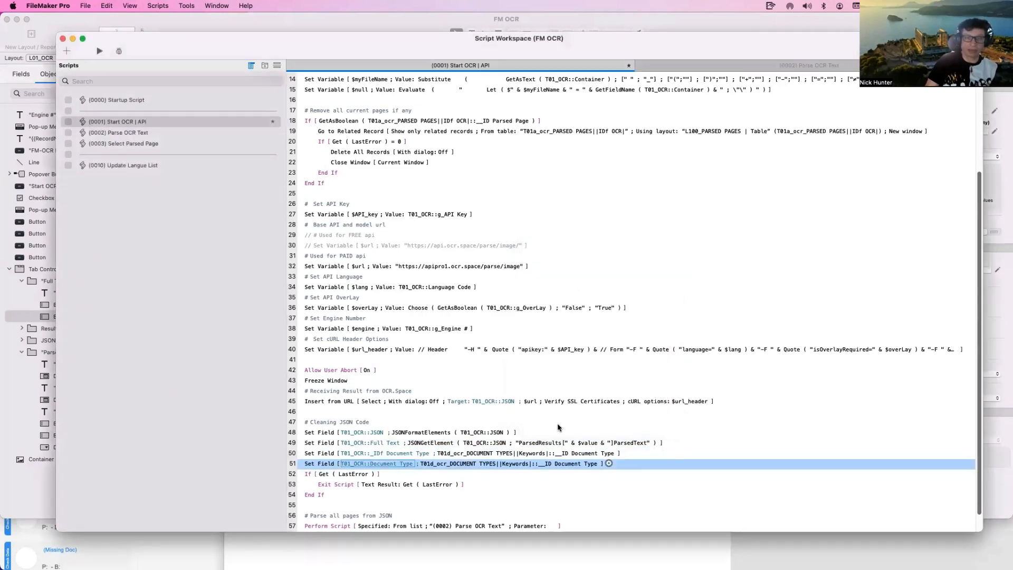
Change the new Document Type step's calculation to T01d_ocr_DOCUMENT TYPES||Keywords|::Type and save the script.
{"action": "left_click", "coordinate": [561, 465]}
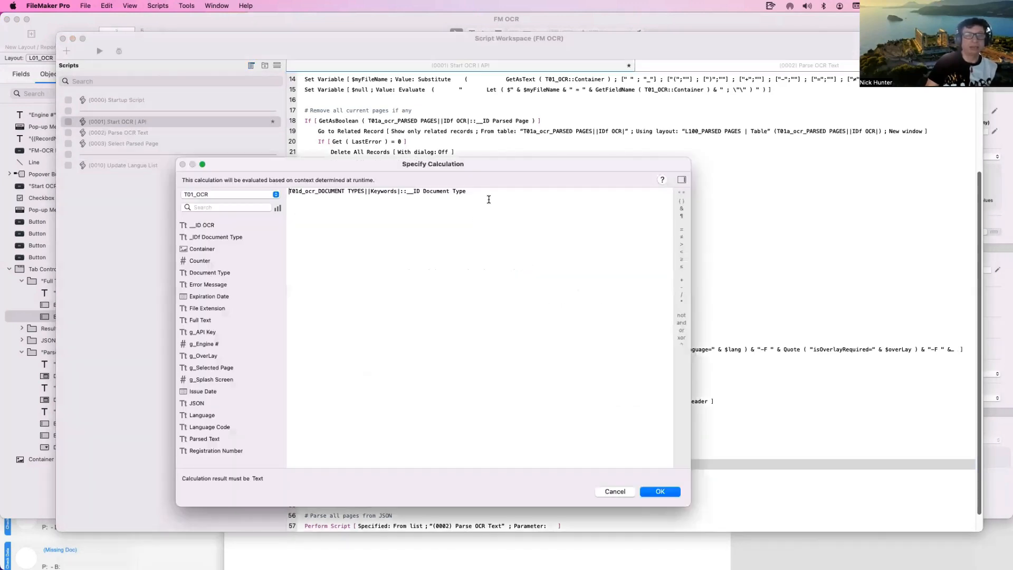
{"action": "left_click_drag", "start_coordinate": [467, 191], "coordinate": [410, 192]}
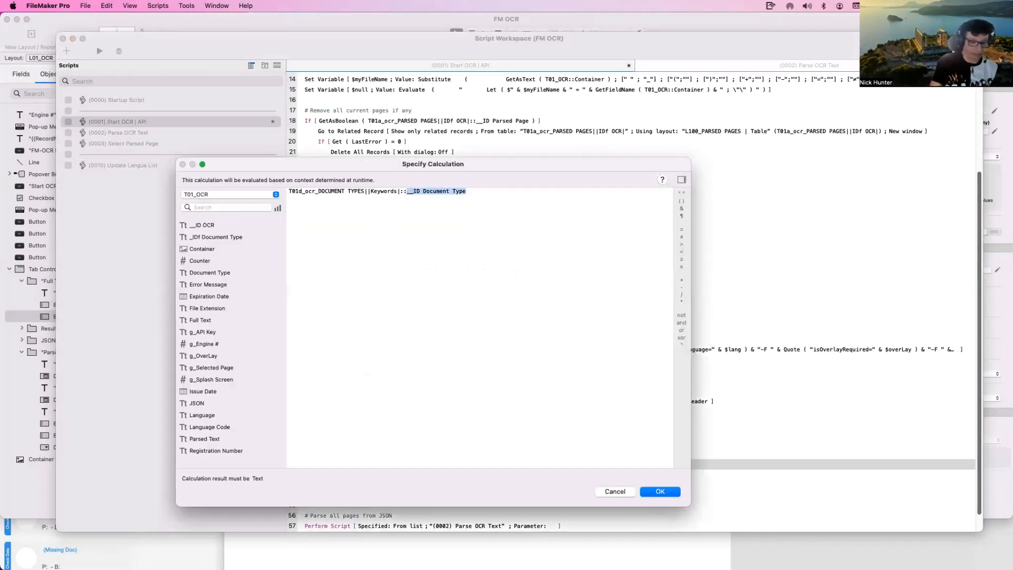
{"action": "type", "text": "do"}
{"action": "key", "text": "BackSpace"}
{"action": "key", "text": "BackSpace"}
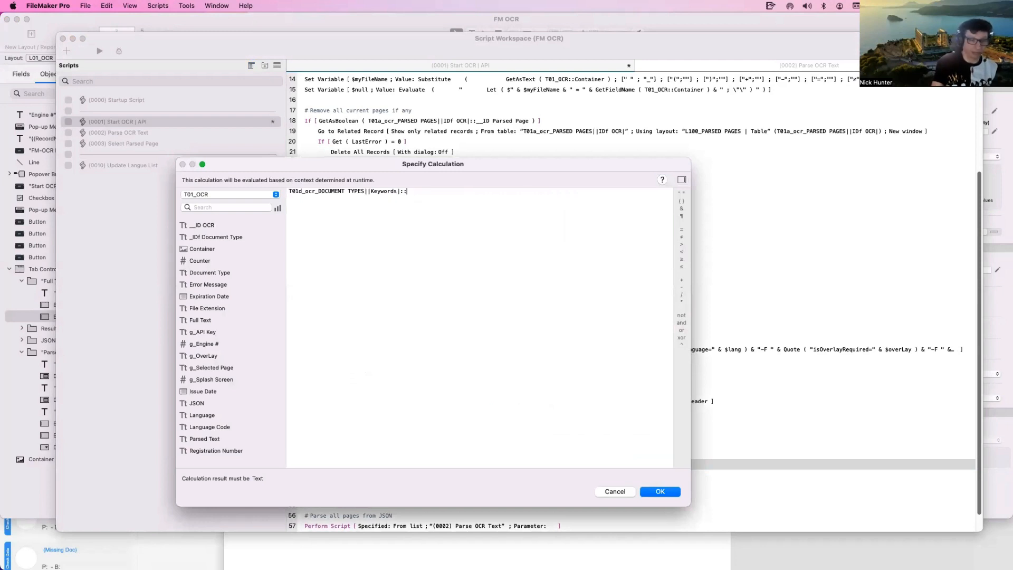
{"action": "type", "text": "Type"}
{"action": "key", "text": "Return"}
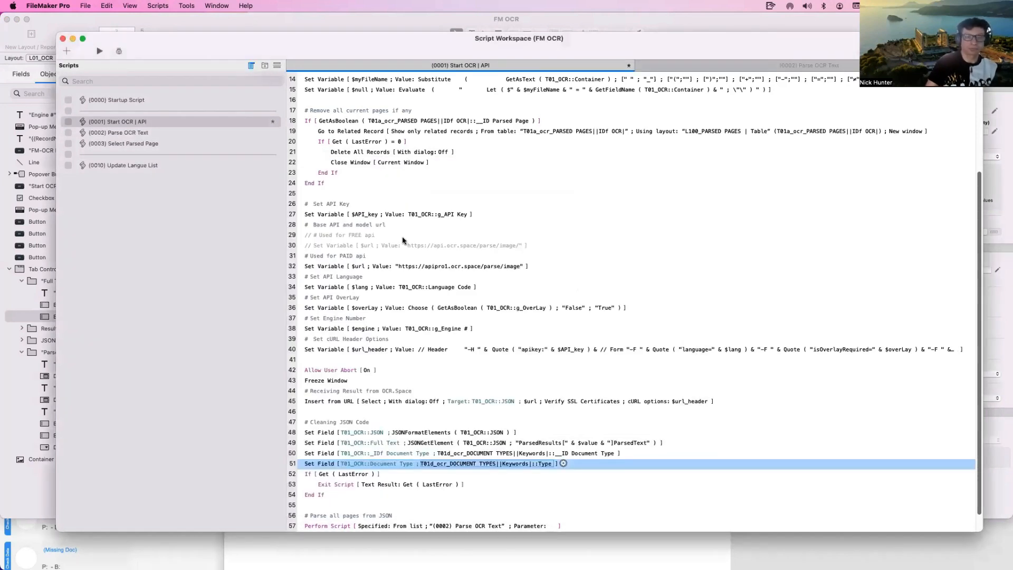
{"action": "key", "text": "super+s"}
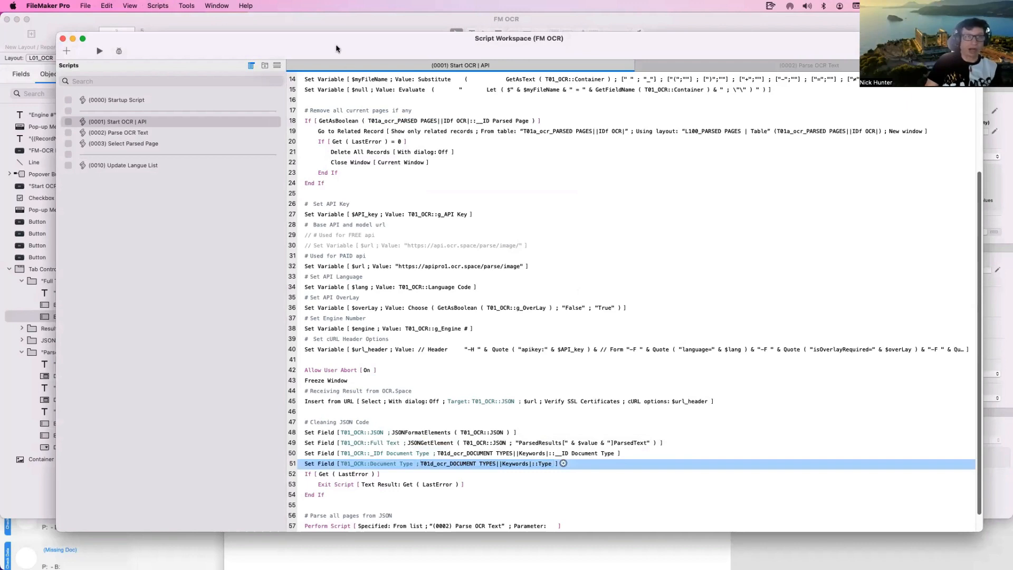
Return to the OCR layout in Browse mode, run Start OCR on record 7 and check its Document Type on the Full Text tab.
{"action": "left_click_drag", "start_coordinate": [338, 49], "coordinate": [499, 272]}
{"action": "left_click", "coordinate": [380, 149]}
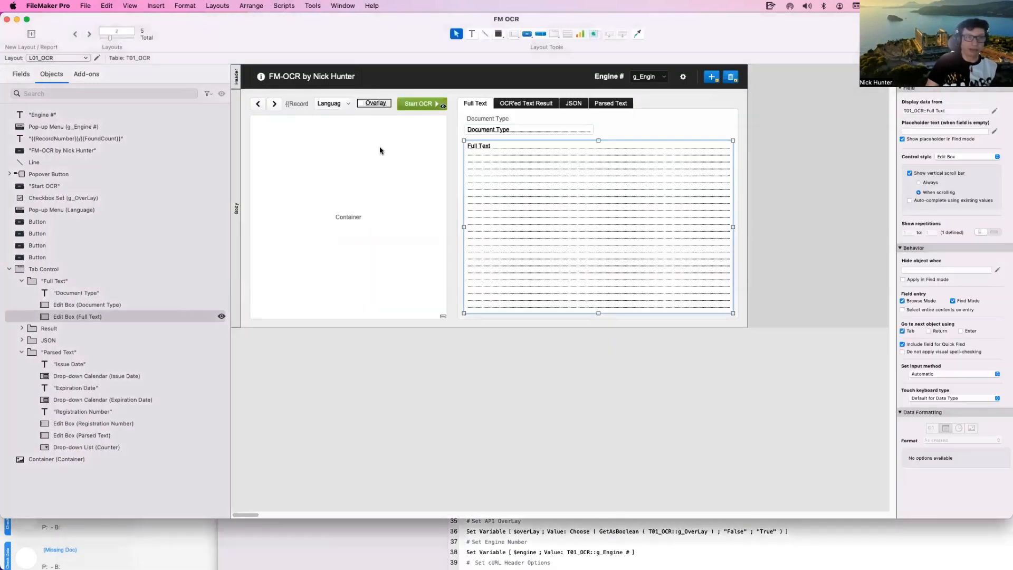
{"action": "key", "text": "super+b"}
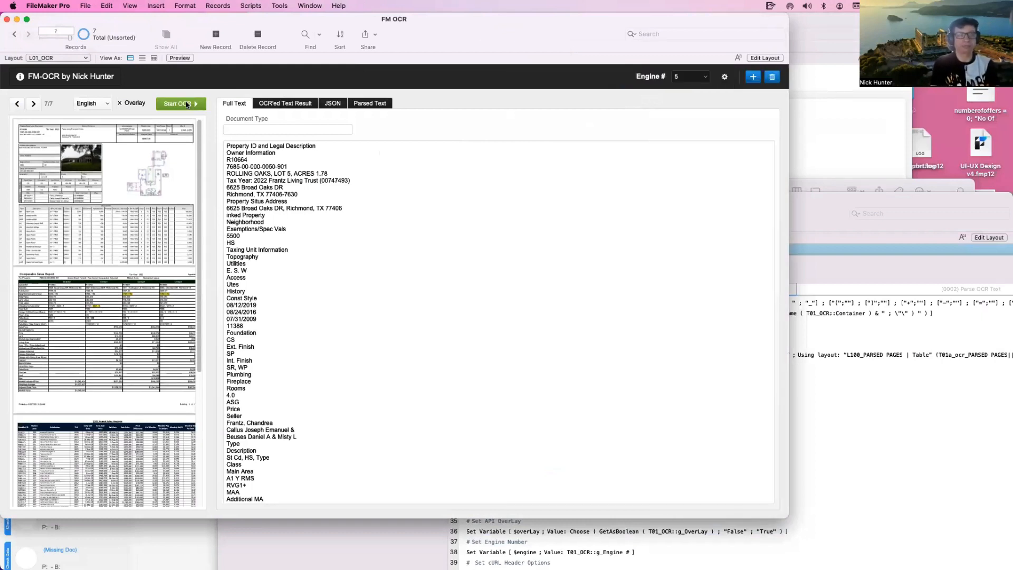
{"action": "left_click", "coordinate": [187, 105]}
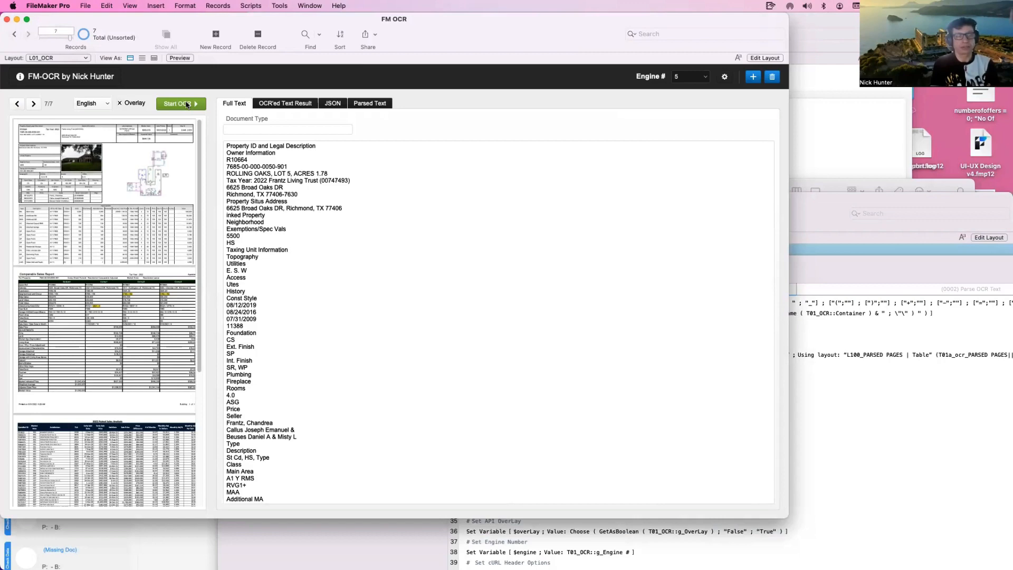
{"action": "left_click", "coordinate": [289, 106]}
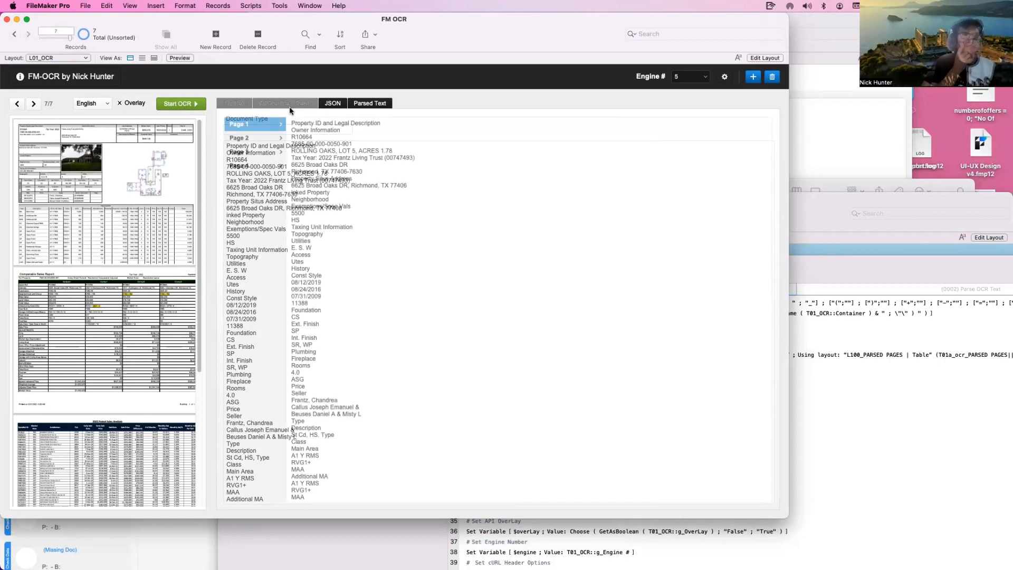
{"action": "left_click", "coordinate": [252, 104]}
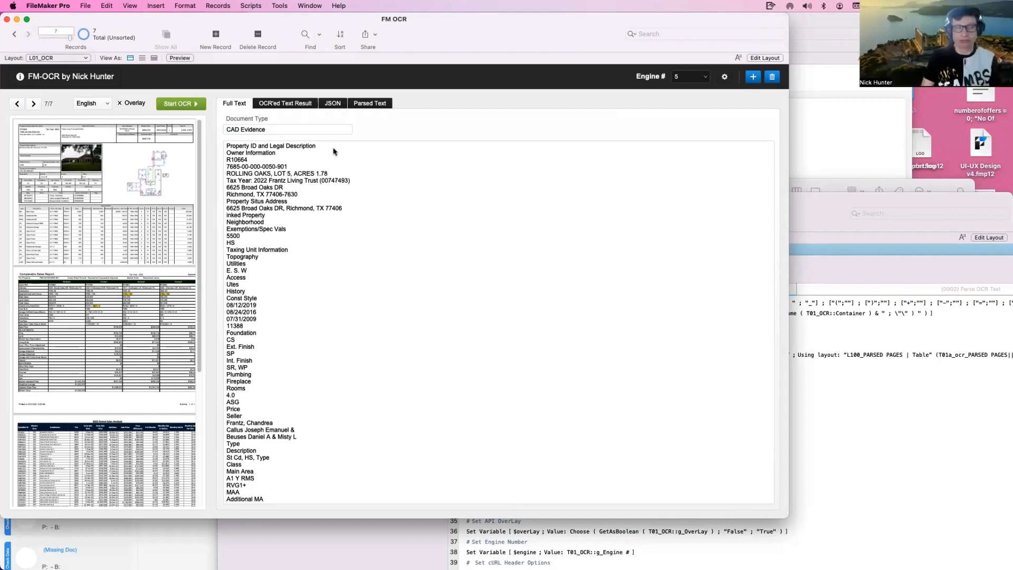
Bring up the CAD Evidence keywords record and preview CAD Evidence - Montgomery (2).pdf from Finder, arranged so both are visible.
{"action": "left_click_drag", "start_coordinate": [860, 266], "coordinate": [734, 375]}
{"action": "left_click", "coordinate": [789, 331]}
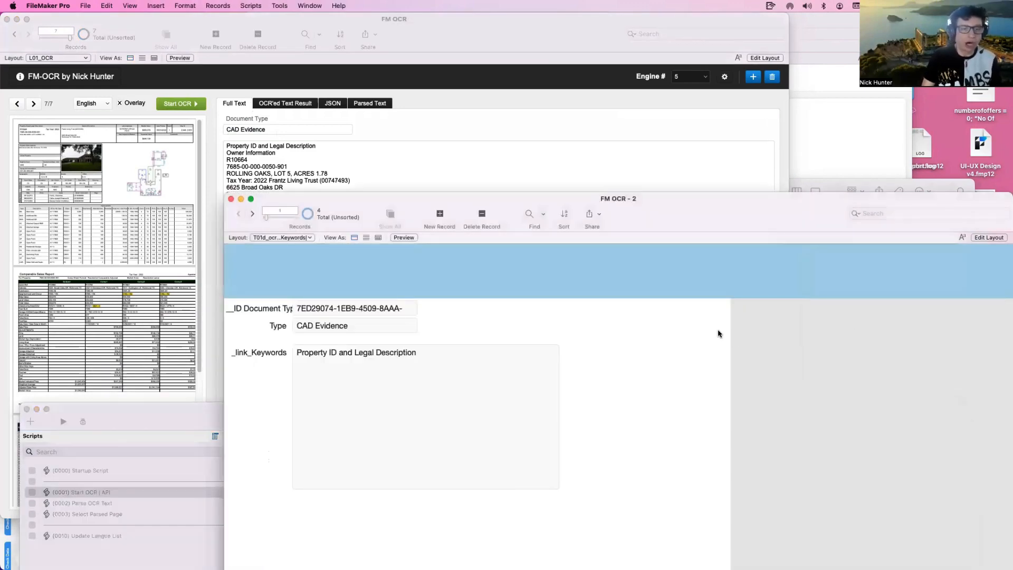
{"action": "left_click", "coordinate": [826, 184]}
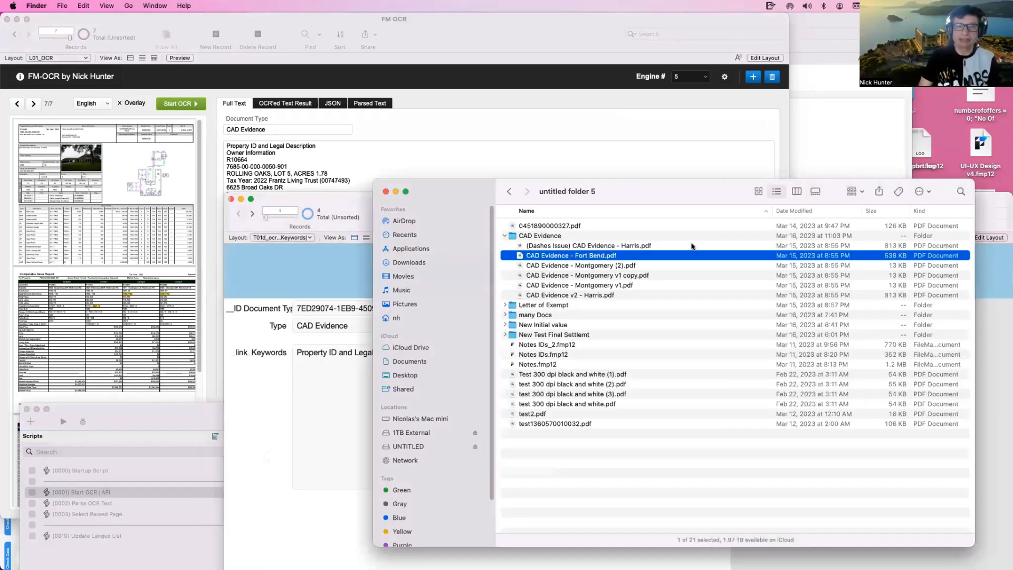
{"action": "left_click", "coordinate": [624, 265]}
{"action": "key", "text": "space"}
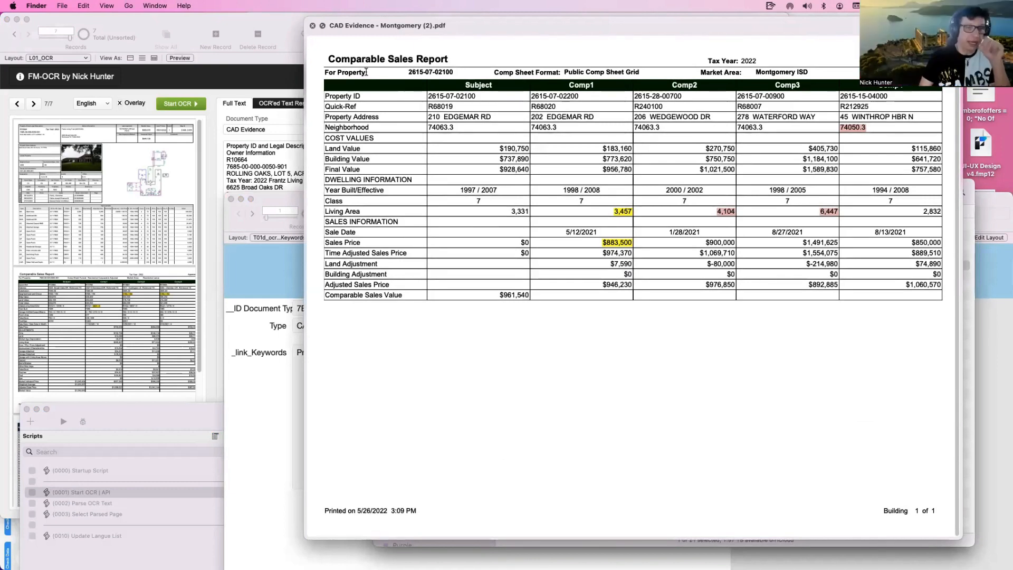
{"action": "left_click_drag", "start_coordinate": [386, 26], "coordinate": [712, 281]}
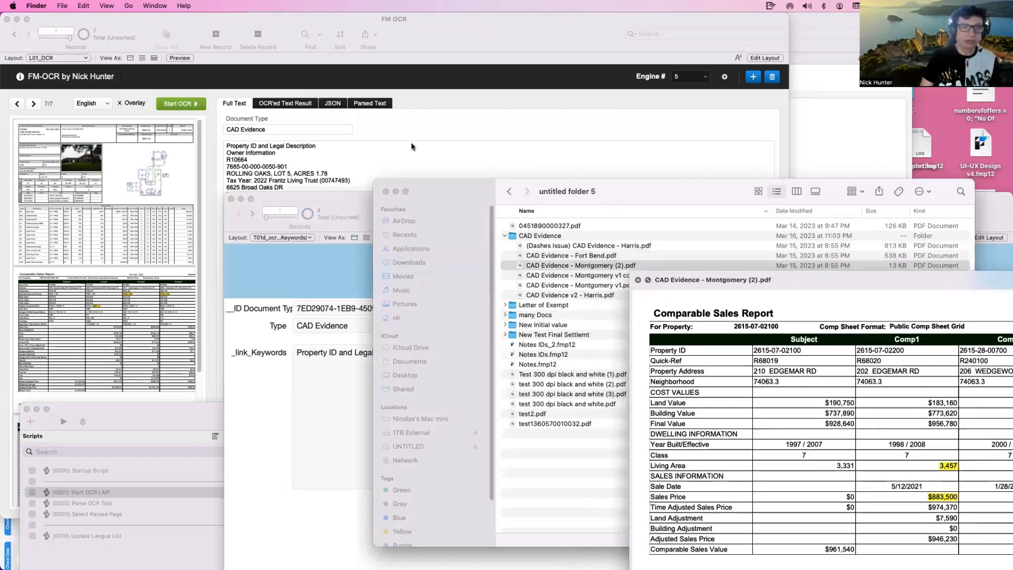
{"action": "left_click_drag", "start_coordinate": [522, 185], "coordinate": [697, 134]}
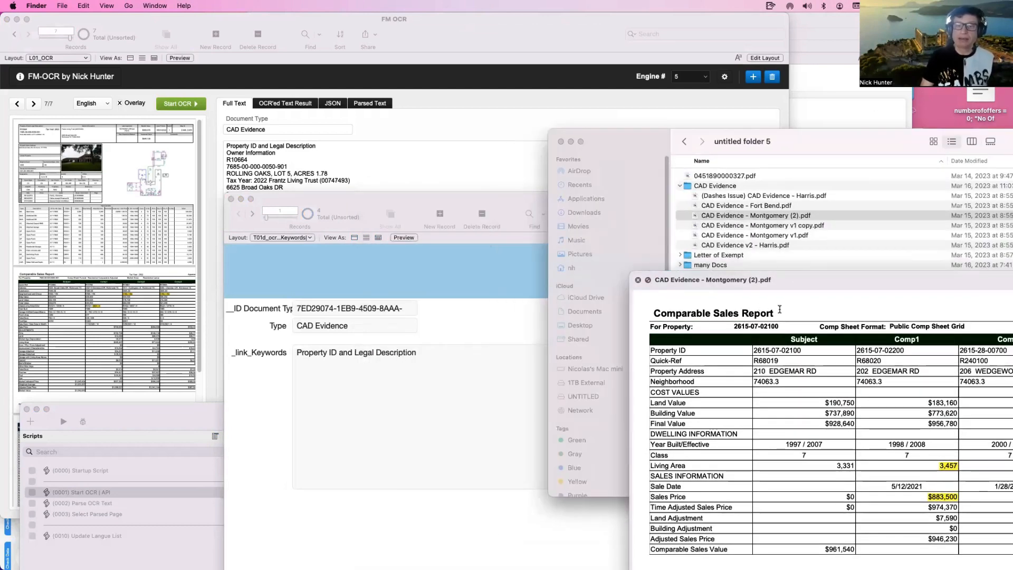
Copy the PDF's title "Comparable Sales Report" into the CAD Evidence record's _link_Keywords field as a second line.
{"action": "left_click_drag", "start_coordinate": [775, 312], "coordinate": [616, 310]}
{"action": "key", "text": "super+c"}
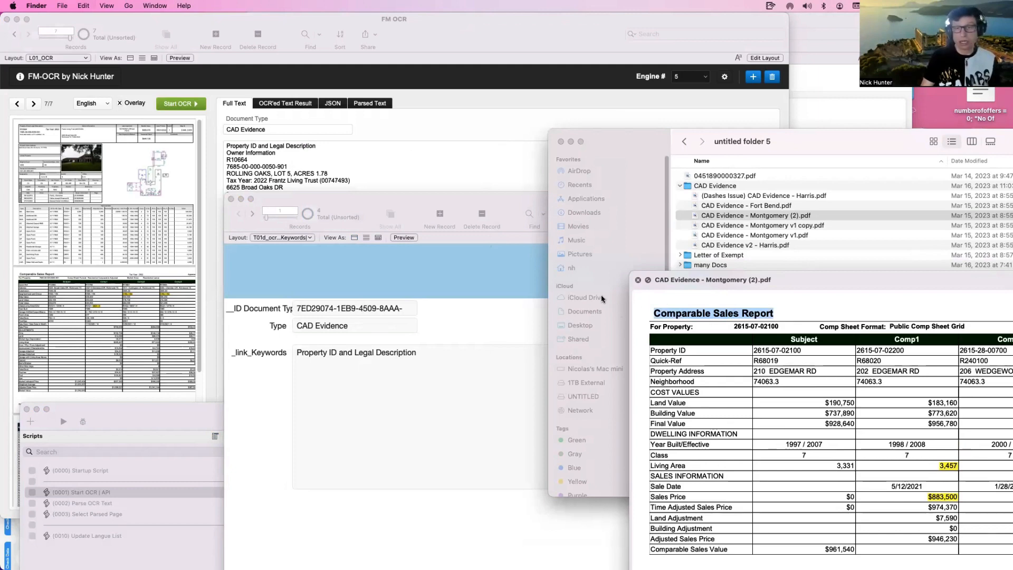
{"action": "left_click", "coordinate": [385, 407]}
{"action": "left_click", "coordinate": [385, 406]}
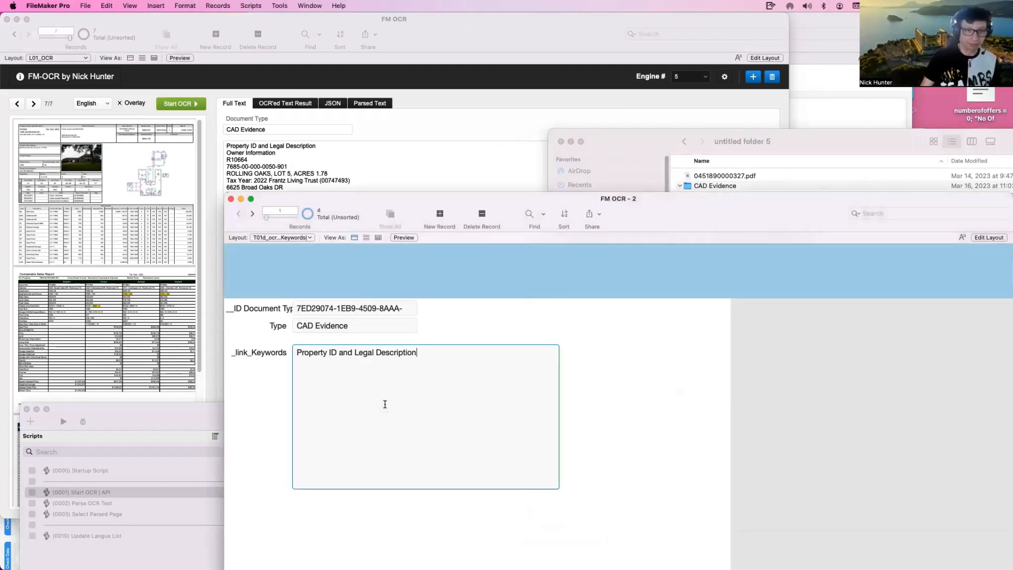
{"action": "key", "text": "super+v"}
{"action": "key", "text": "super+z"}
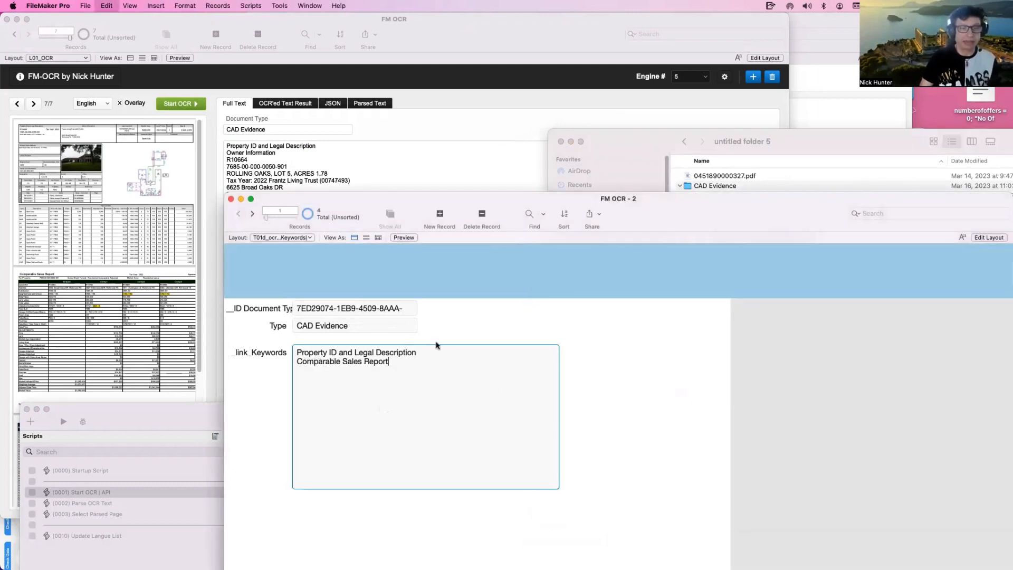
{"action": "left_click", "coordinate": [472, 311]}
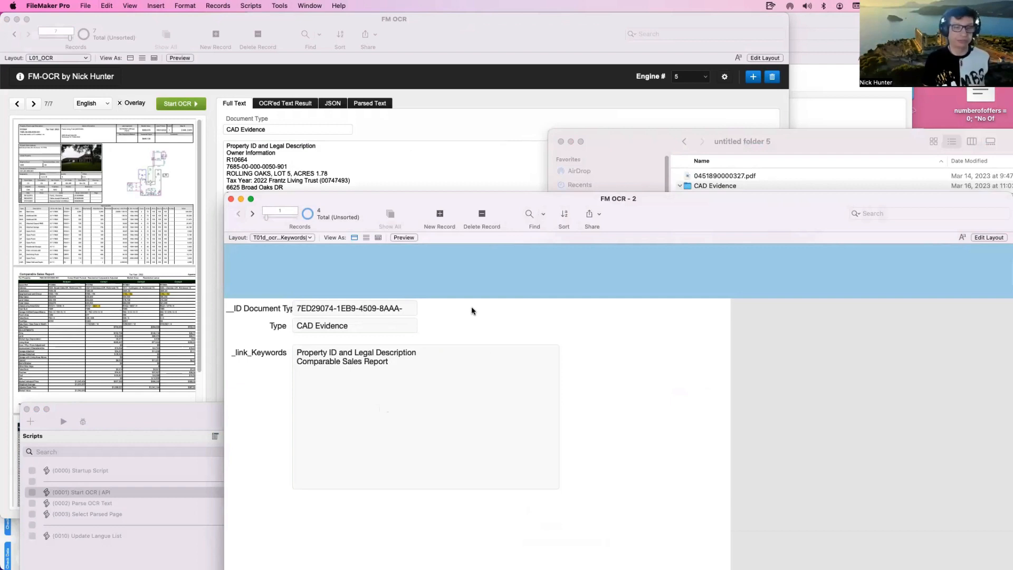
Preview CAD Evidence - Montgomery v1 copy.pdf and copy its title "Uniform and Equal Comparables Report" into _link_Keywords as a third line.
{"action": "left_click", "coordinate": [831, 142]}
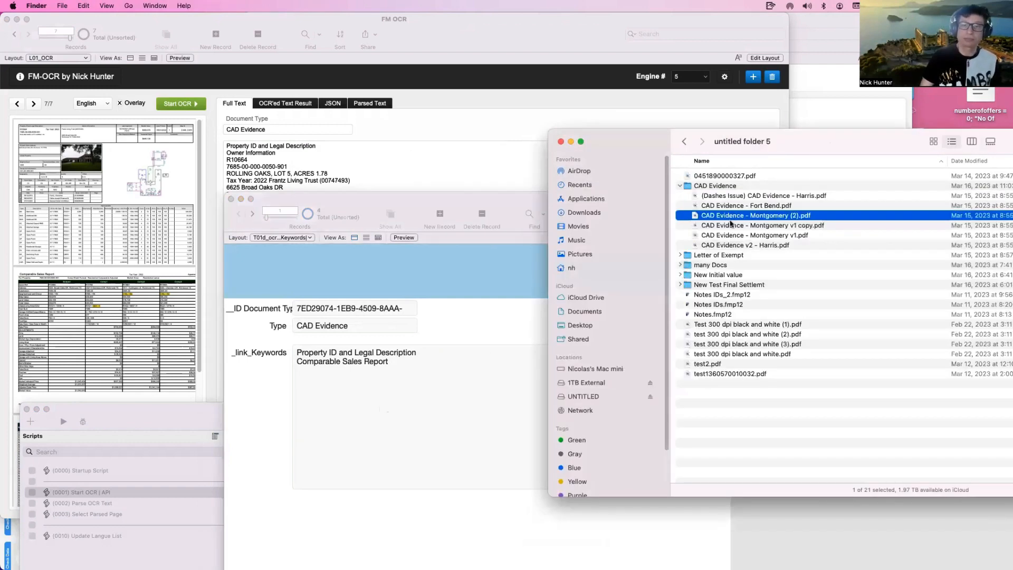
{"action": "left_click", "coordinate": [737, 228]}
{"action": "key", "text": "space"}
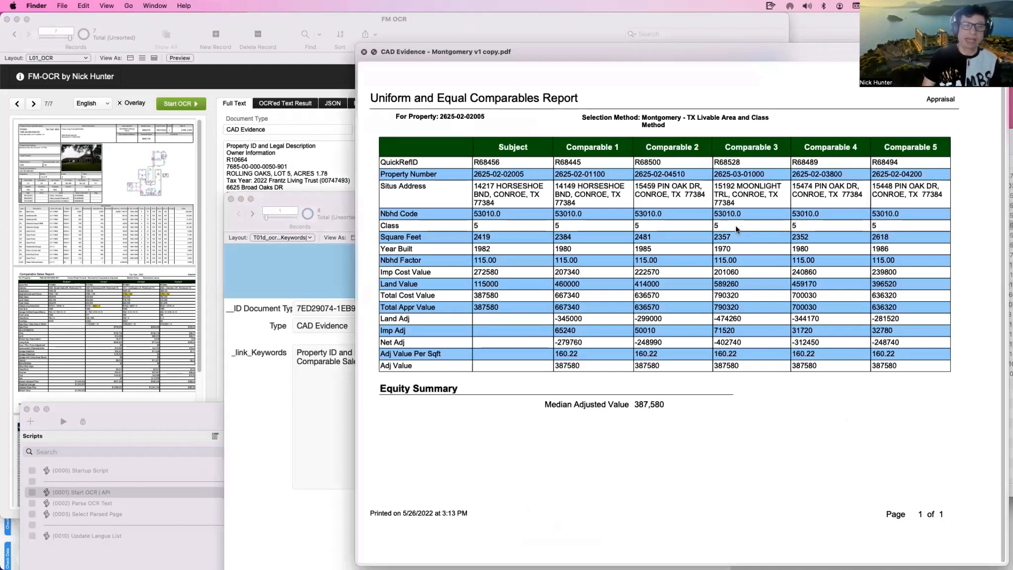
{"action": "left_click_drag", "start_coordinate": [579, 98], "coordinate": [375, 91]}
{"action": "key", "text": "super+c"}
{"action": "left_click", "coordinate": [304, 389]}
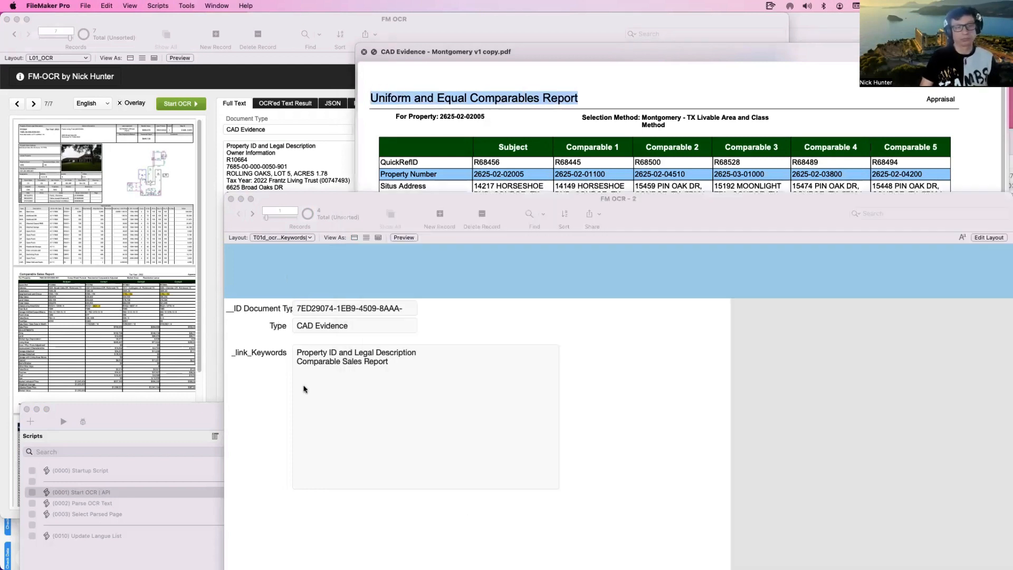
{"action": "left_click", "coordinate": [305, 389]}
{"action": "key", "text": "super+v"}
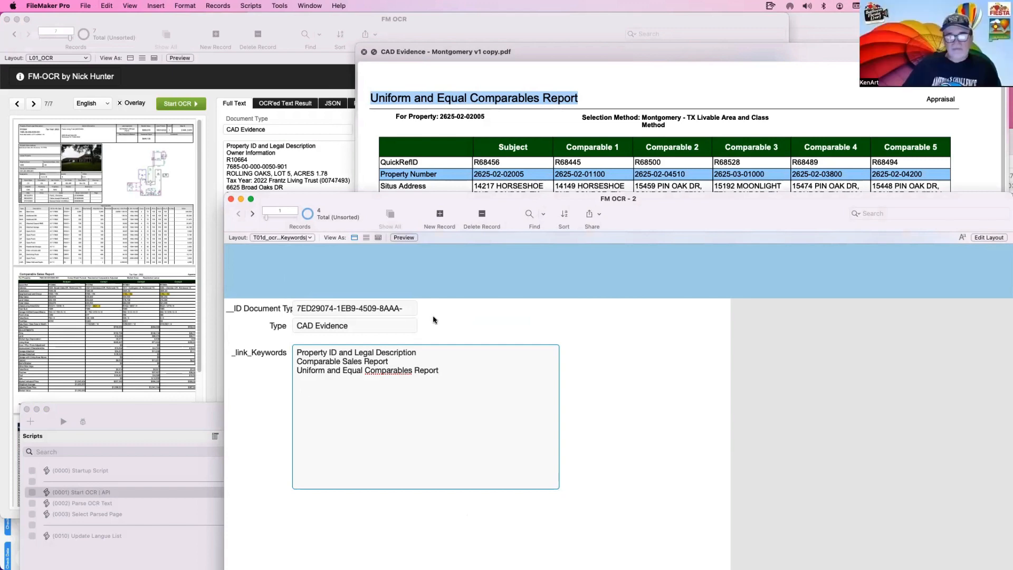
{"action": "left_click", "coordinate": [435, 322]}
Preview CAD Evidence - Montgomery v1.pdf and CAD Evidence v2 - Harris.pdf to check their headings for further keywords.
{"action": "left_click", "coordinate": [636, 99]}
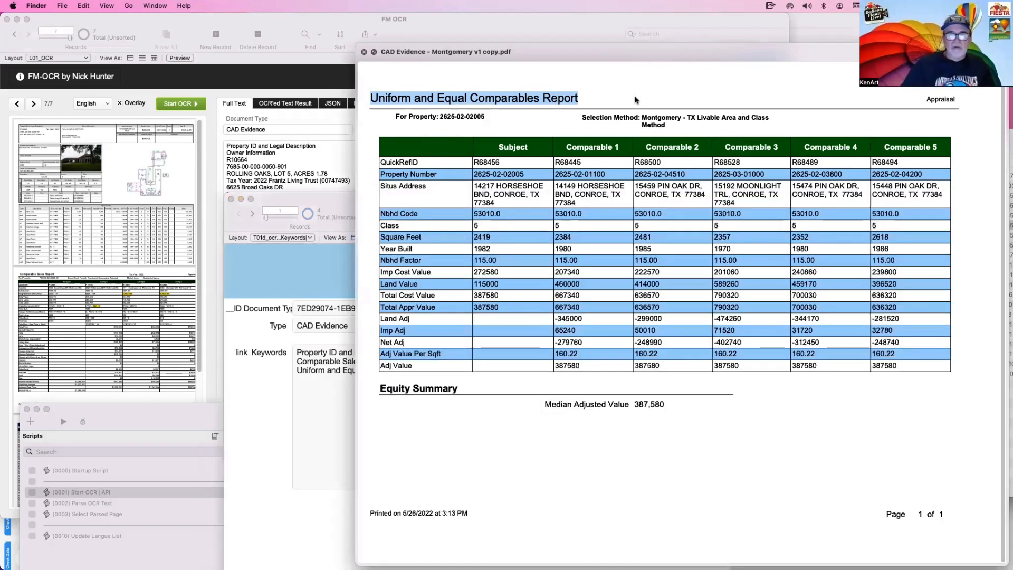
{"action": "key", "text": "space"}
{"action": "left_click", "coordinate": [804, 238]}
{"action": "key", "text": "space"}
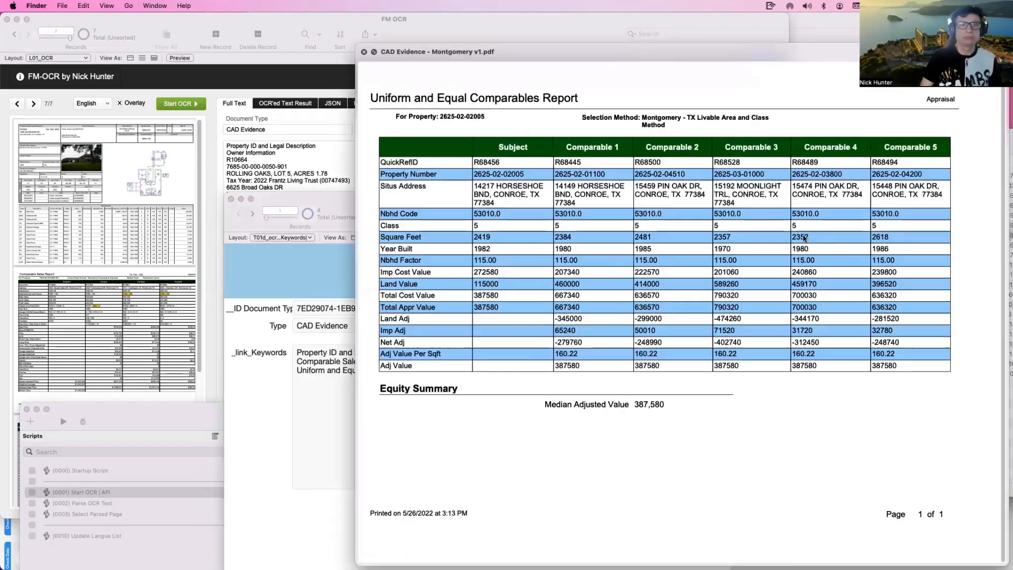
{"action": "key", "text": "space"}
{"action": "key", "text": "Down"}
{"action": "key", "text": "Down"}
{"action": "left_click", "coordinate": [787, 246]}
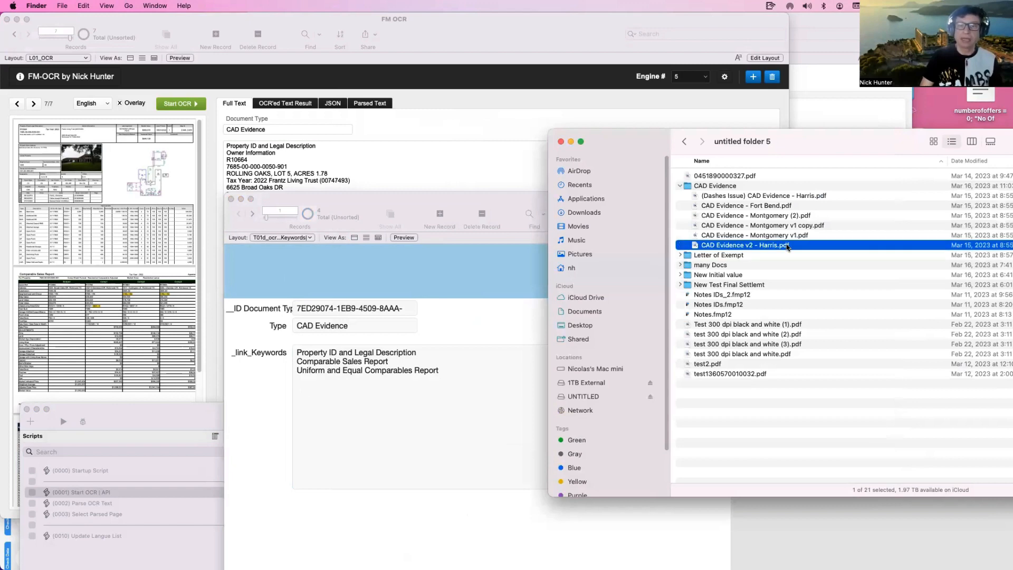
{"action": "key", "text": "space"}
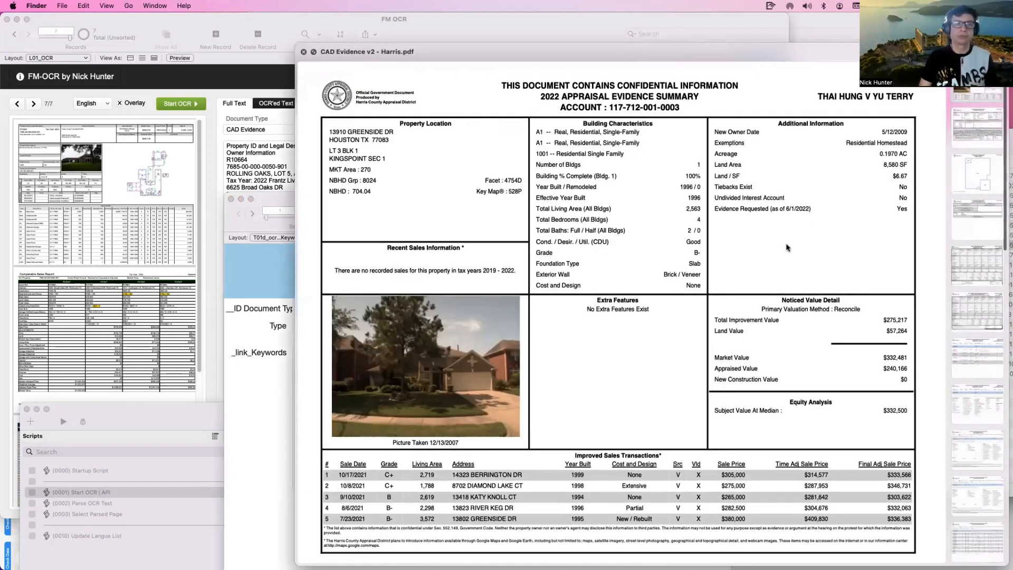
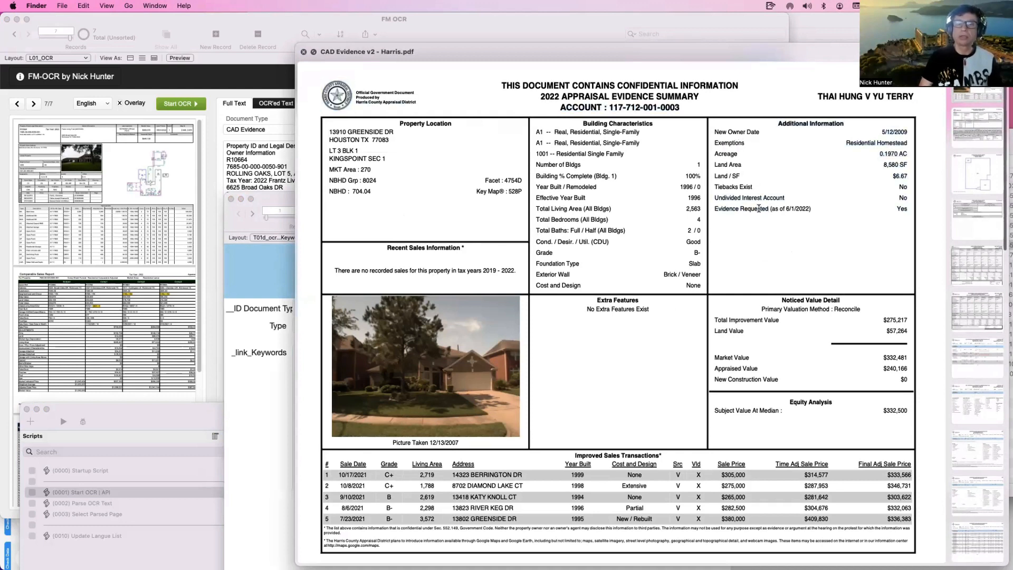
Copy the heading "APPRAISAL EVIDENCE SUMMARY" from CAD Evidence v2 - Harris.pdf into the CAD Evidence record's _link_Keywords field as a fourth line.
{"action": "left_click_drag", "start_coordinate": [768, 208], "coordinate": [715, 209]}
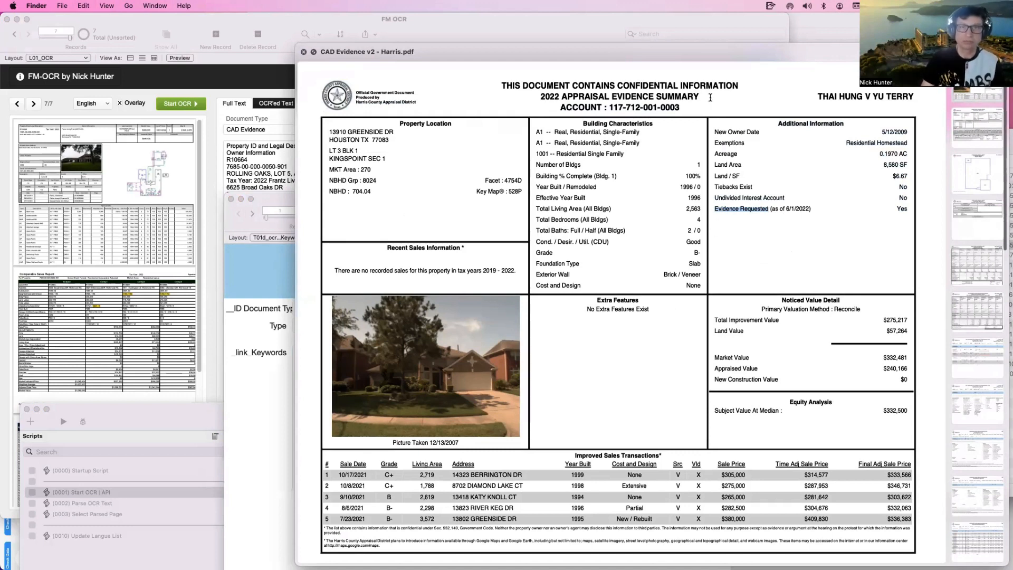
{"action": "mouse_move", "coordinate": [704, 97]}
{"action": "left_mouse_down"}
{"action": "mouse_move", "coordinate": [610, 97]}
{"action": "mouse_move", "coordinate": [701, 95]}
{"action": "mouse_move", "coordinate": [608, 105]}
{"action": "mouse_move", "coordinate": [659, 97]}
{"action": "mouse_move", "coordinate": [543, 97]}
{"action": "mouse_move", "coordinate": [699, 95]}
{"action": "left_mouse_up"}
{"action": "left_click", "coordinate": [566, 96]}
{"action": "left_click", "coordinate": [754, 155]}
{"action": "left_click", "coordinate": [562, 94]}
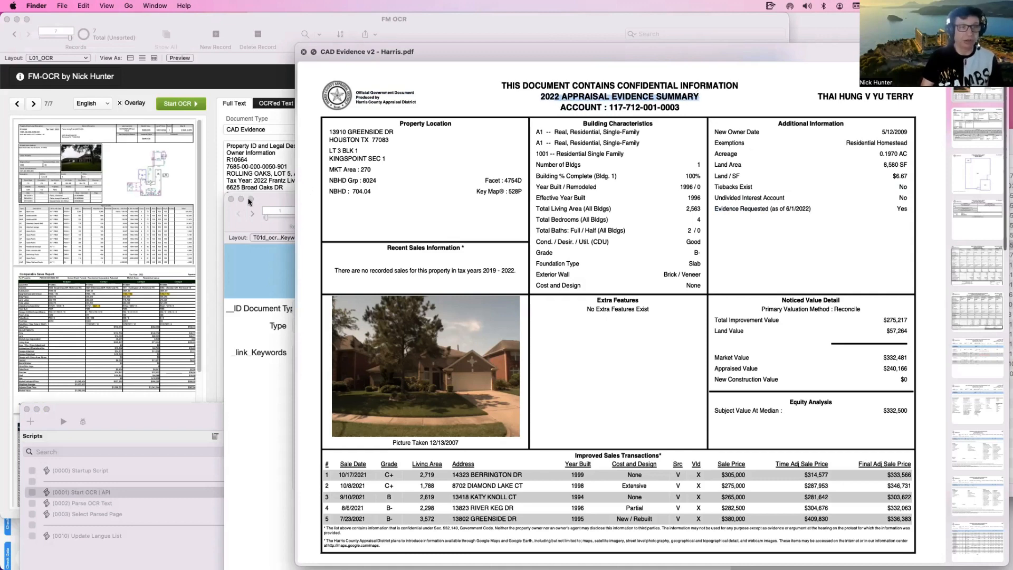
{"action": "left_click", "coordinate": [269, 180]}
{"action": "left_click_drag", "start_coordinate": [443, 44], "coordinate": [443, 350]}
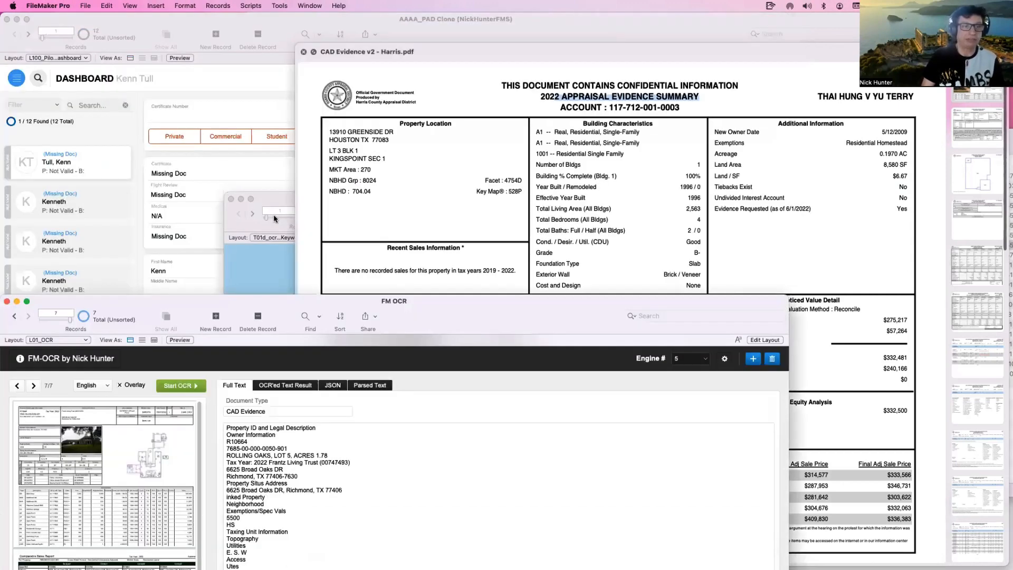
{"action": "left_click", "coordinate": [261, 196]}
{"action": "left_click", "coordinate": [417, 399]}
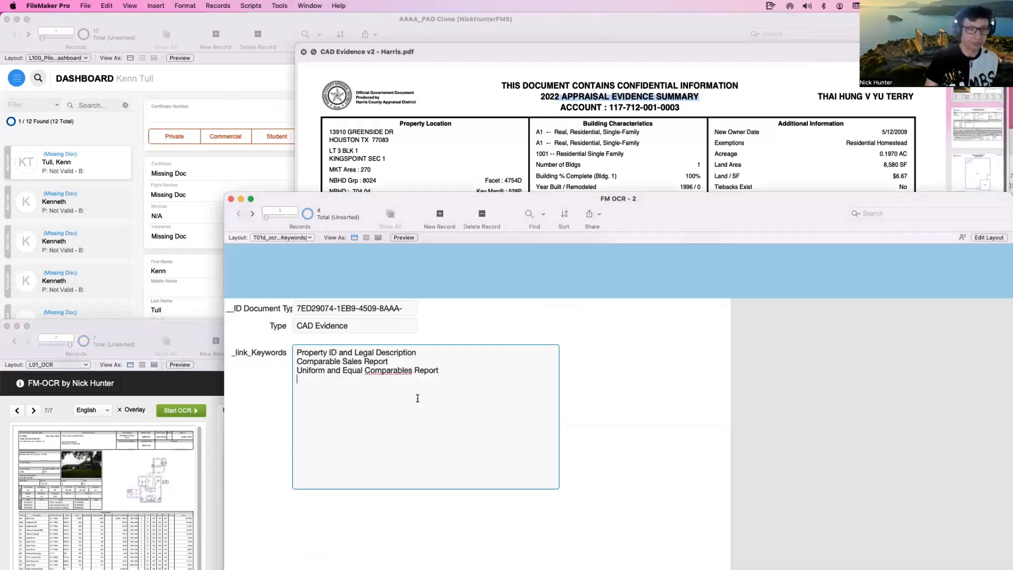
{"action": "type", "text": "2 APPRAISAL EVIDENCE SUMMARY"}
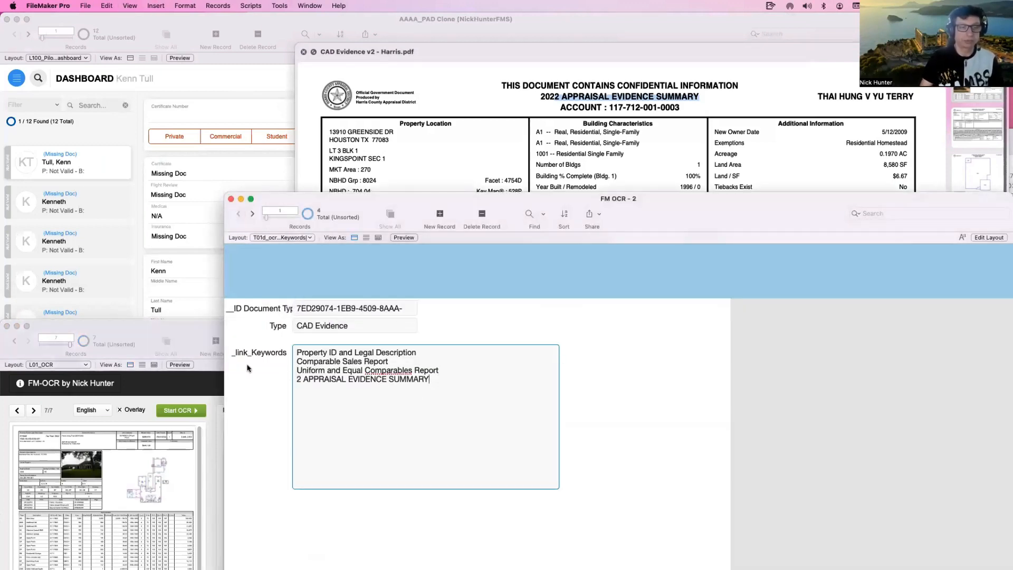
Remove the stray leading "2" from the APPRAISAL EVIDENCE SUMMARY line, keep it on its own line and commit the record.
{"action": "left_click", "coordinate": [304, 379]}
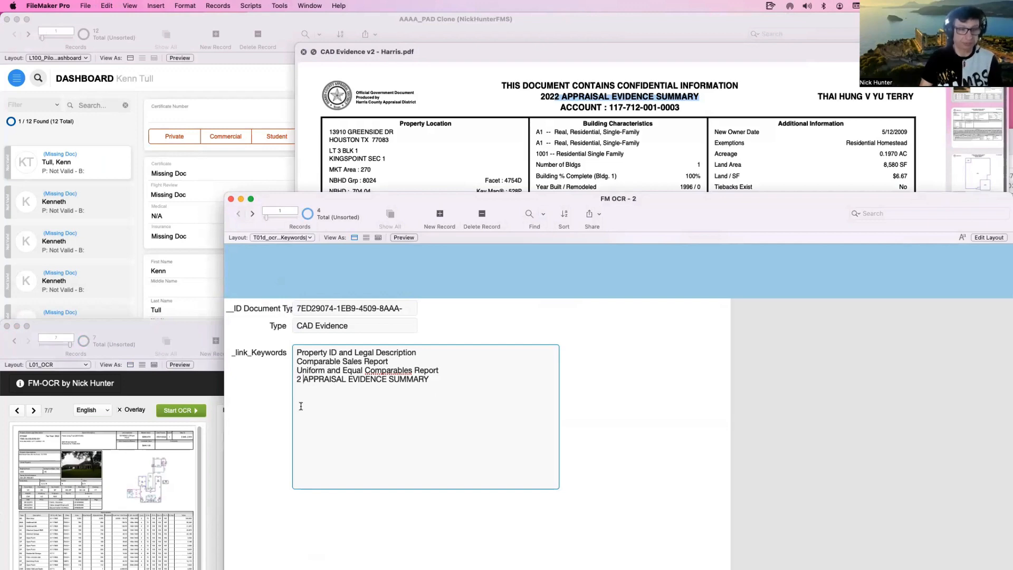
{"action": "key", "text": "BackSpace"}
{"action": "key", "text": "BackSpace"}
{"action": "key", "text": "BackSpace"}
{"action": "key", "text": "Return"}
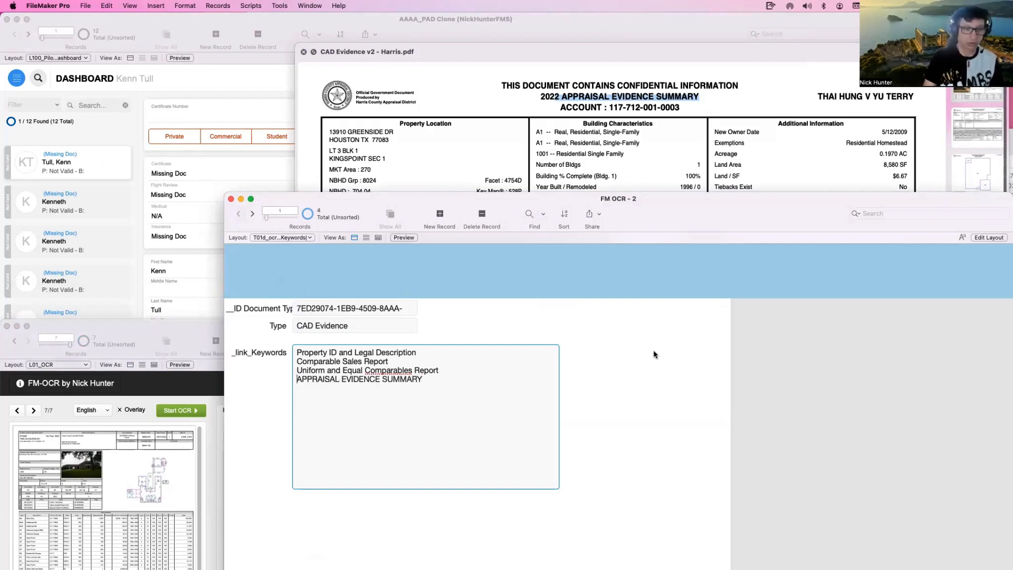
{"action": "left_click", "coordinate": [655, 354]}
Copy "Evidence Requested" from the Harris PDF into _link_Keywords as a fifth line, using the field's own text style, and commit it.
{"action": "left_click", "coordinate": [712, 137]}
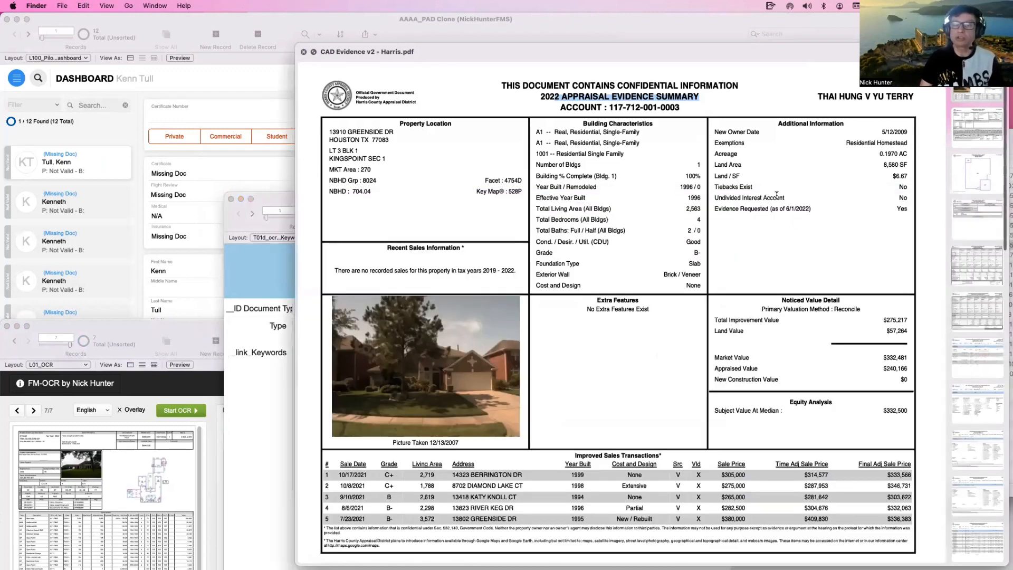
{"action": "double_click", "coordinate": [747, 209]}
{"action": "left_click_drag", "start_coordinate": [747, 210], "coordinate": [716, 208]}
{"action": "key", "text": "super+c"}
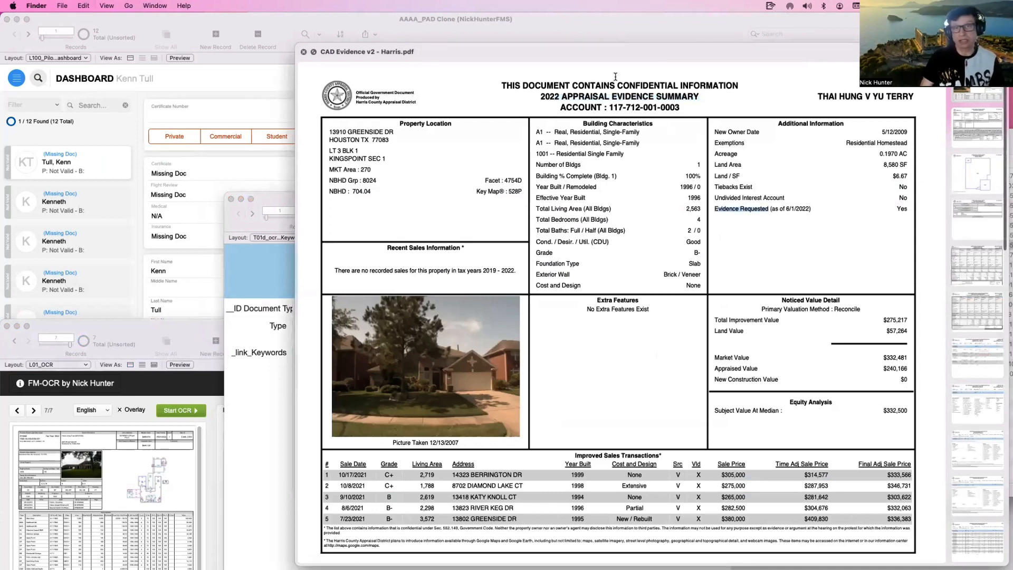
{"action": "left_click", "coordinate": [258, 349]}
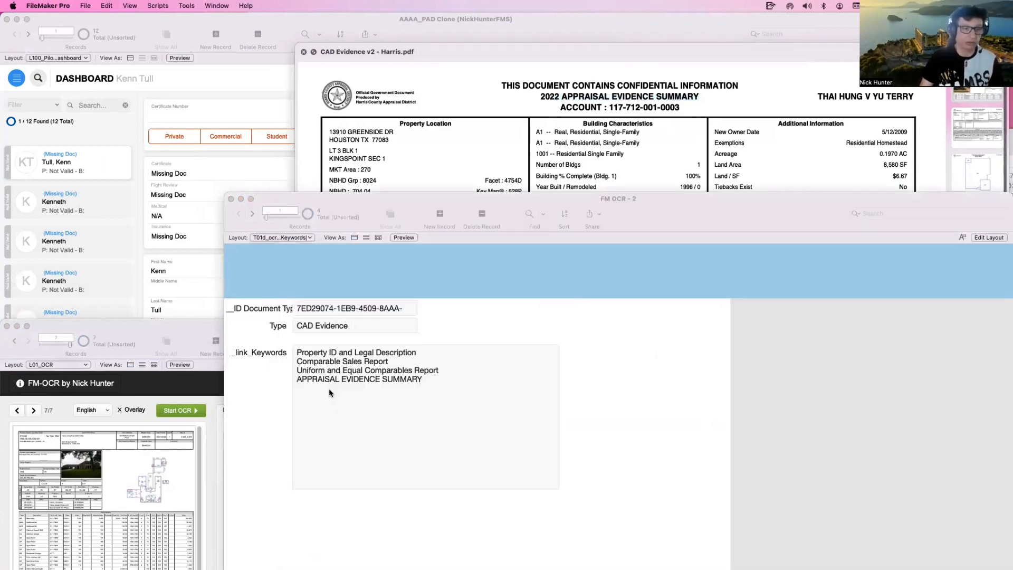
{"action": "left_click", "coordinate": [374, 399]}
{"action": "key", "text": "super+v"}
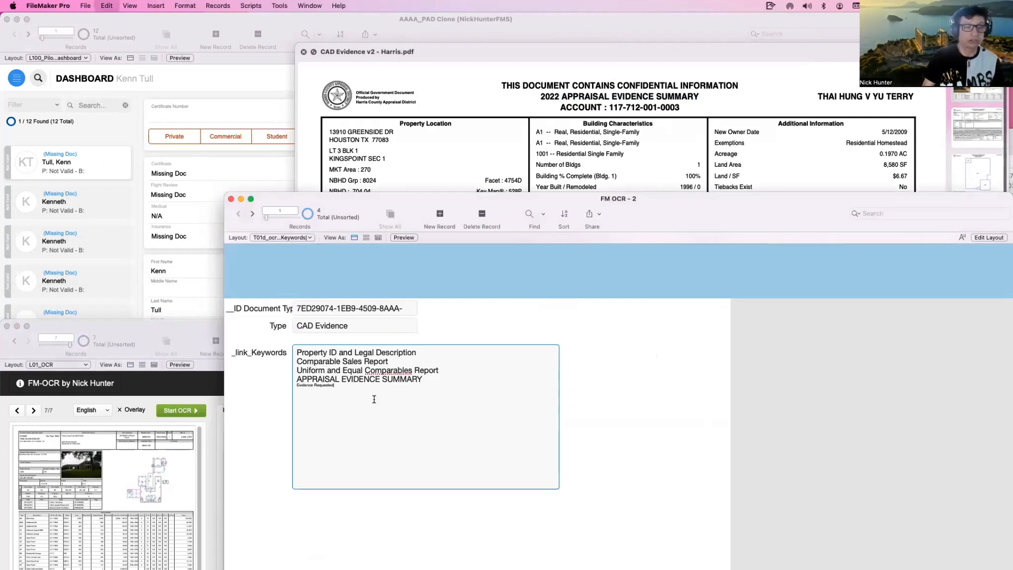
{"action": "key", "text": "super+z"}
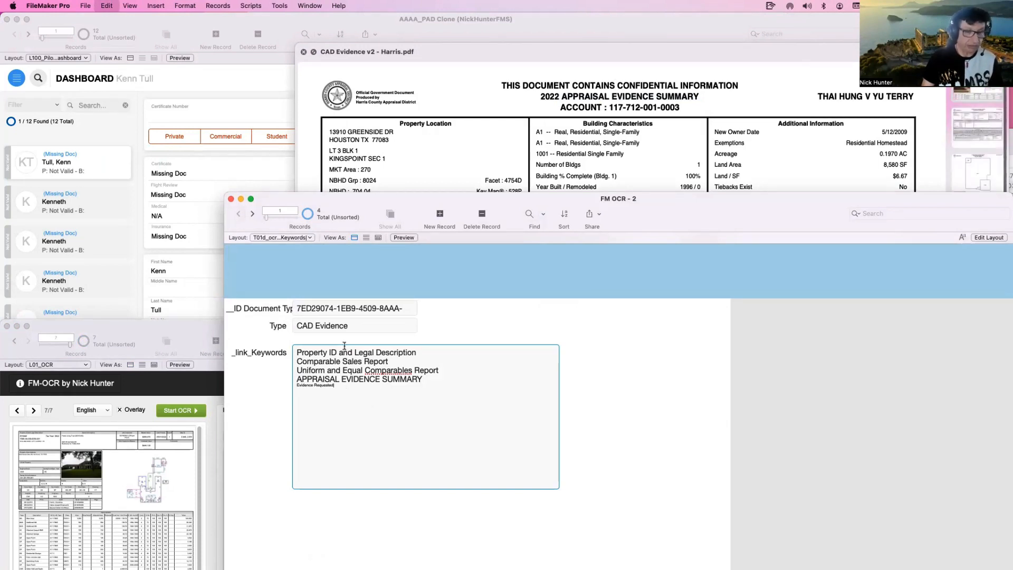
{"action": "left_click", "coordinate": [443, 327]}
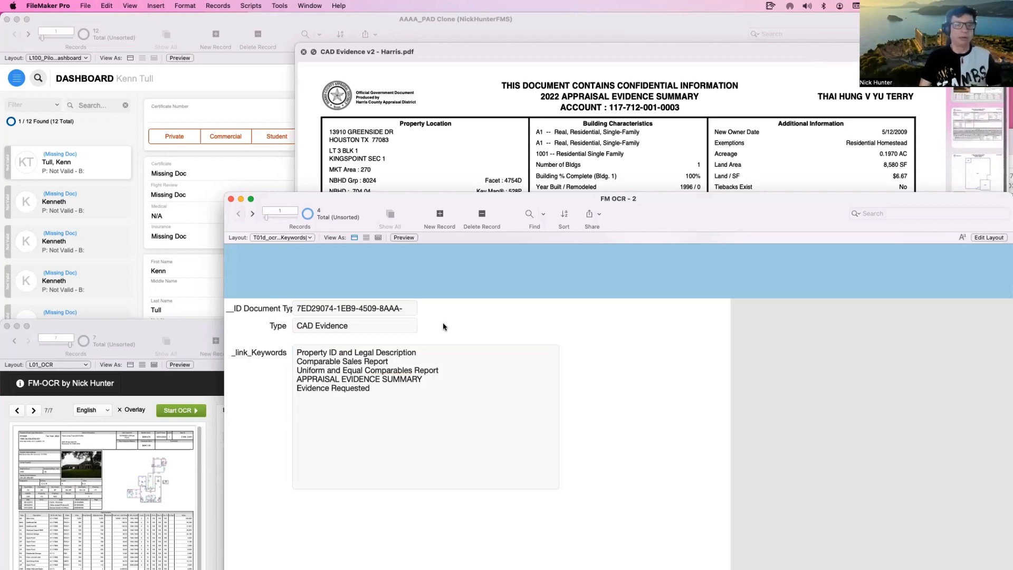
Close the CAD Evidence v2 - Harris.pdf preview and bring the main FM OCR window to the front.
{"action": "left_click", "coordinate": [650, 167]}
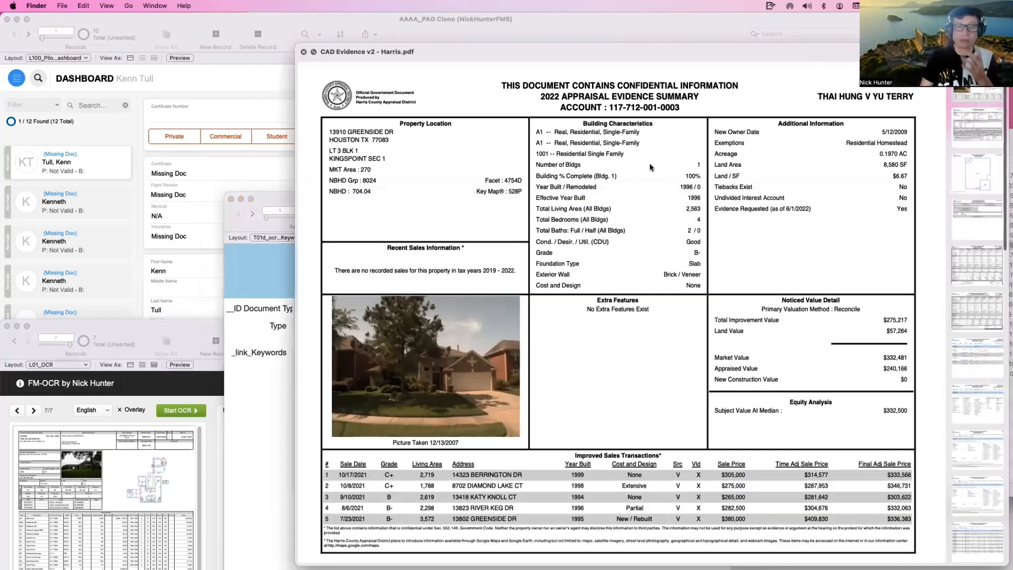
{"action": "left_click", "coordinate": [304, 53]}
{"action": "left_click", "coordinate": [446, 267]}
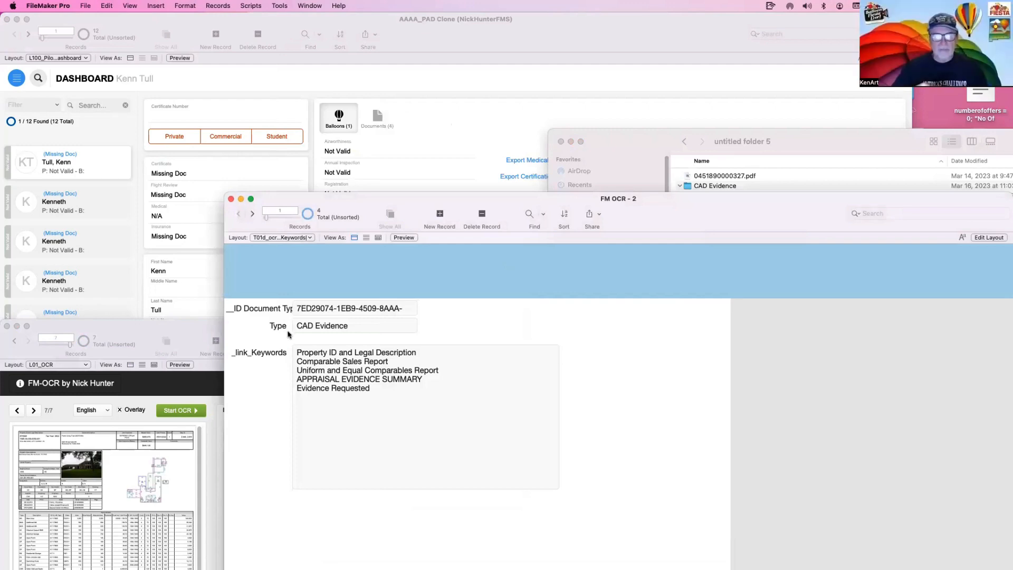
{"action": "left_click", "coordinate": [195, 335]}
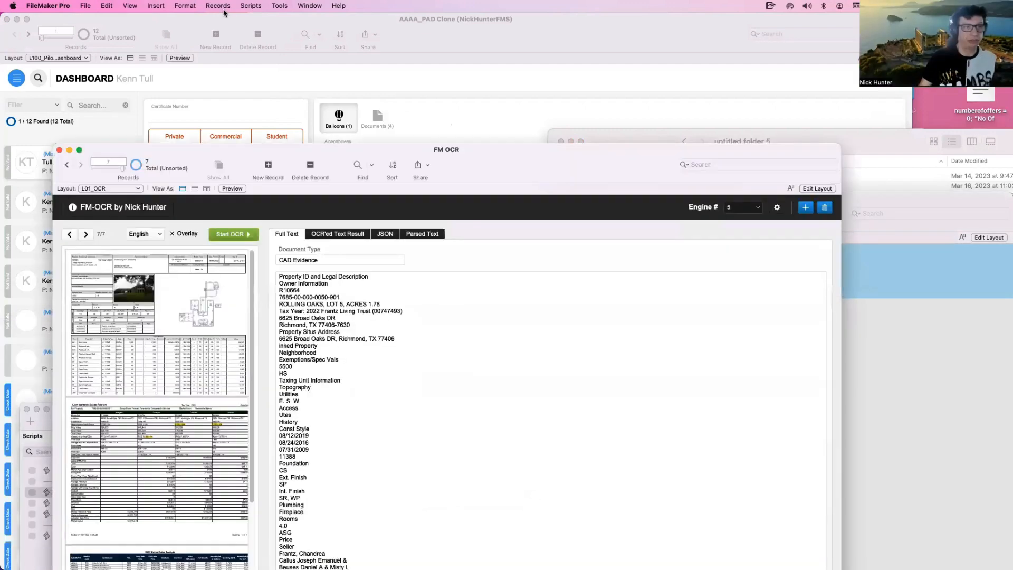
Open the L100_PARSED PAGES table layout from the layout manager in a new window.
{"action": "key", "text": "super+shift+s"}
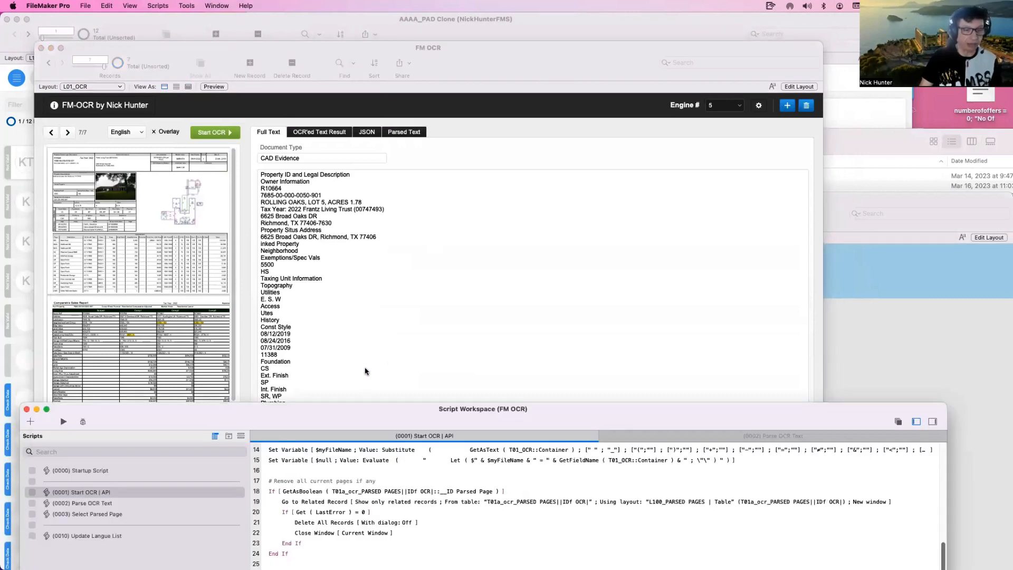
{"action": "key", "text": "super+shift+l"}
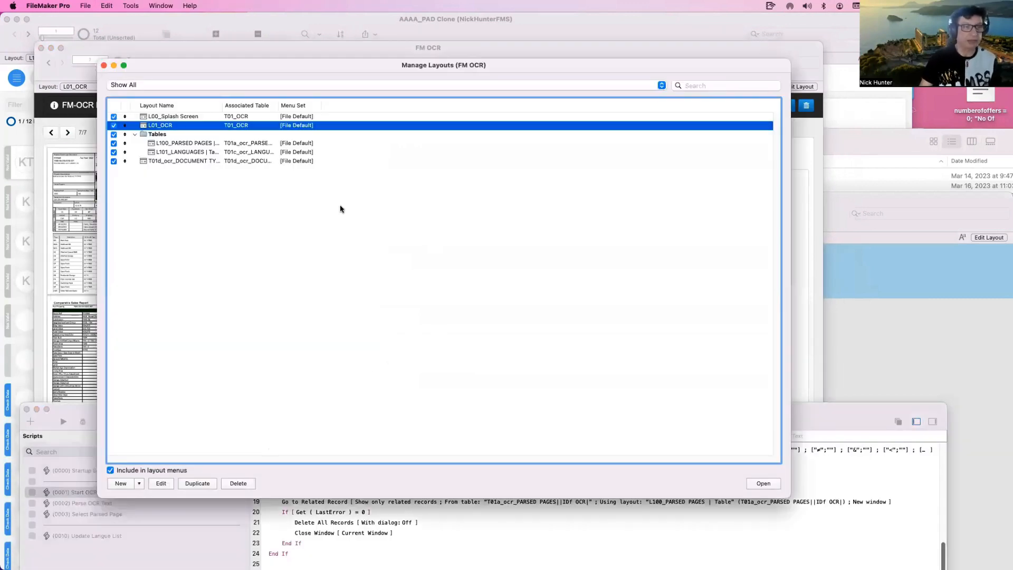
{"action": "left_click", "coordinate": [182, 143]}
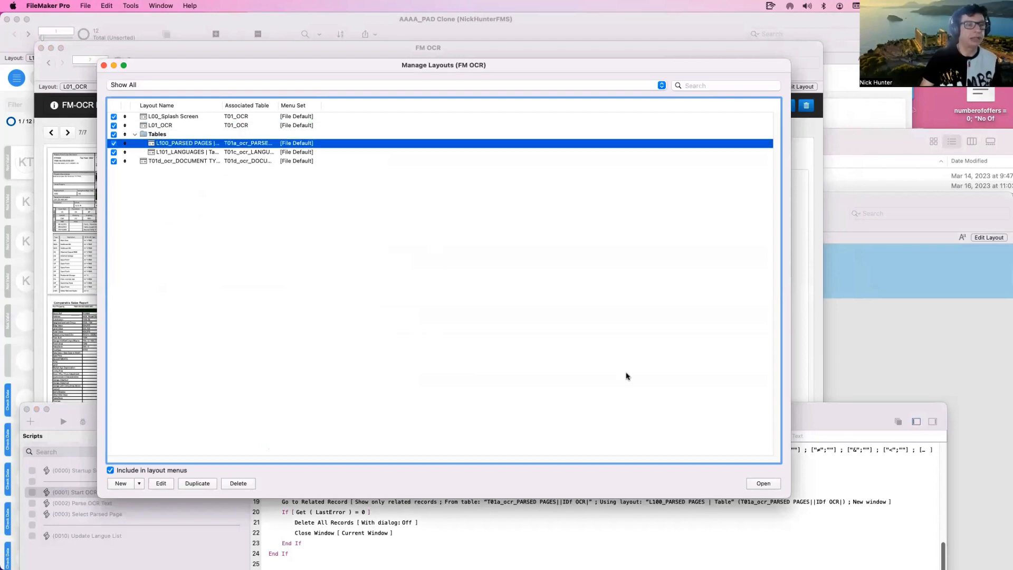
{"action": "left_click", "coordinate": [764, 483]}
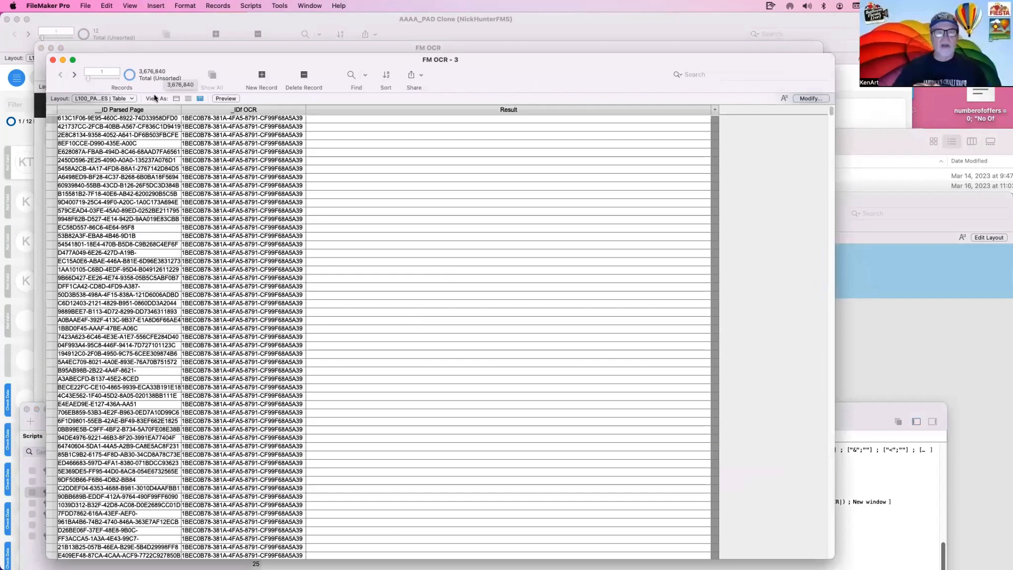
Create and save a new script with a single Truncate Table step for the current table, with the dialog off.
{"action": "key", "text": "shift+super+s"}
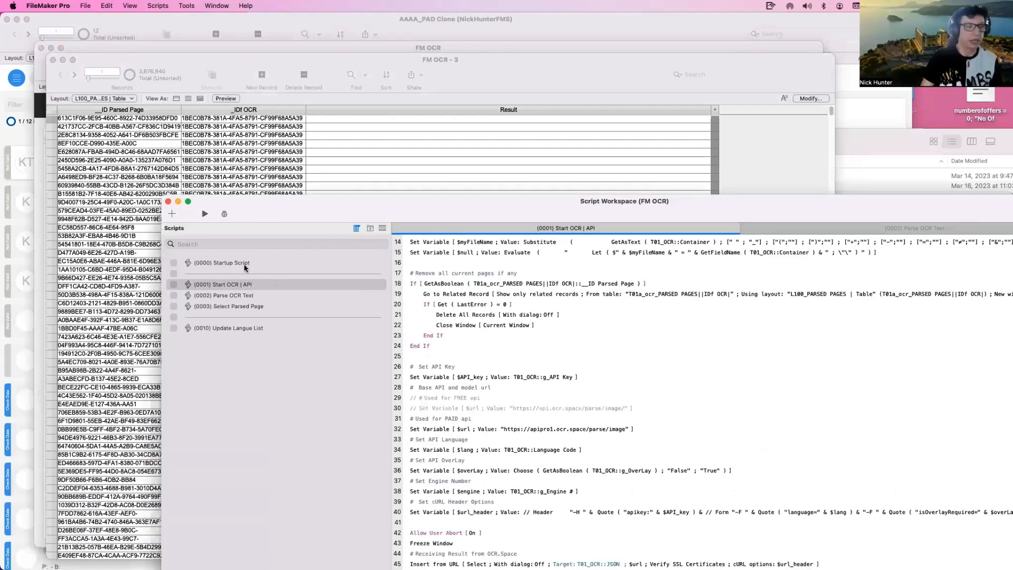
{"action": "left_click", "coordinate": [171, 213]}
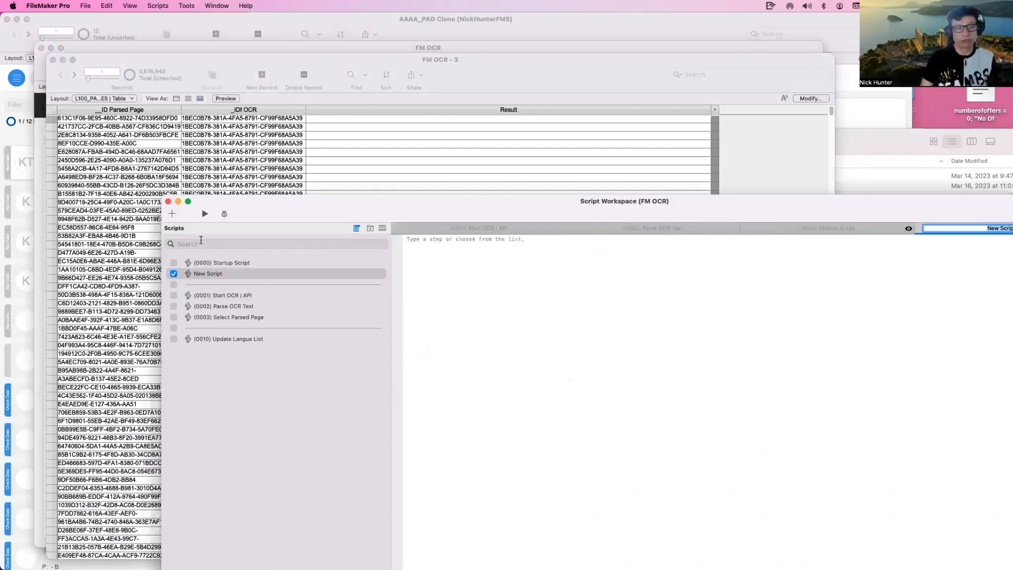
{"action": "left_click", "coordinate": [434, 241]}
{"action": "type", "text": "trunc"}
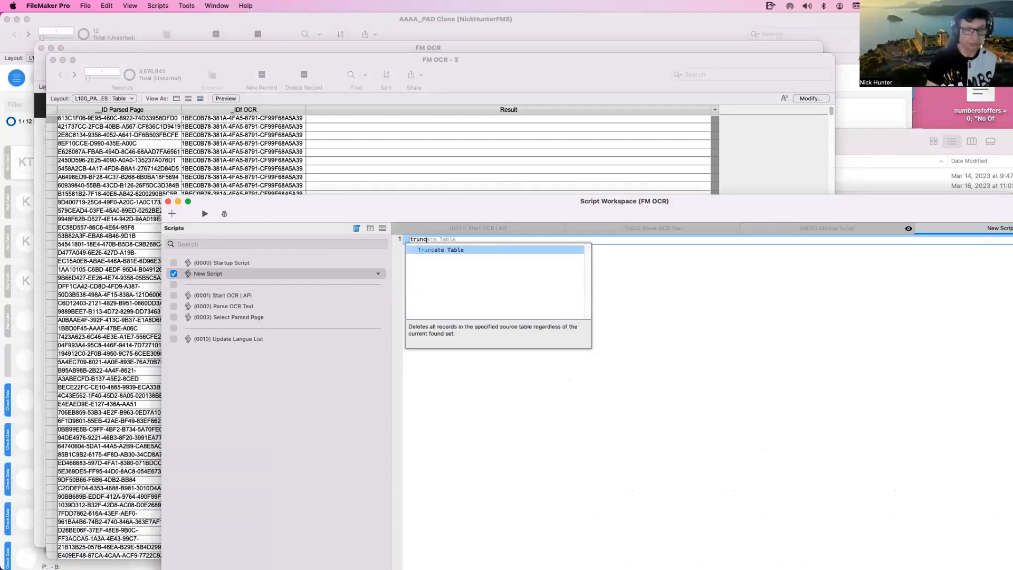
{"action": "key", "text": "Return"}
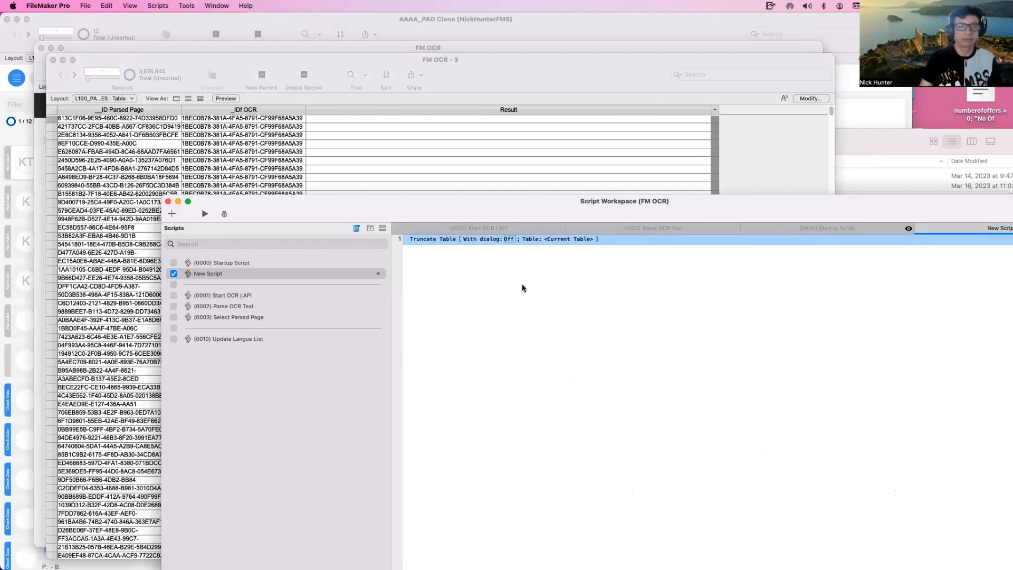
{"action": "key", "text": "super+s"}
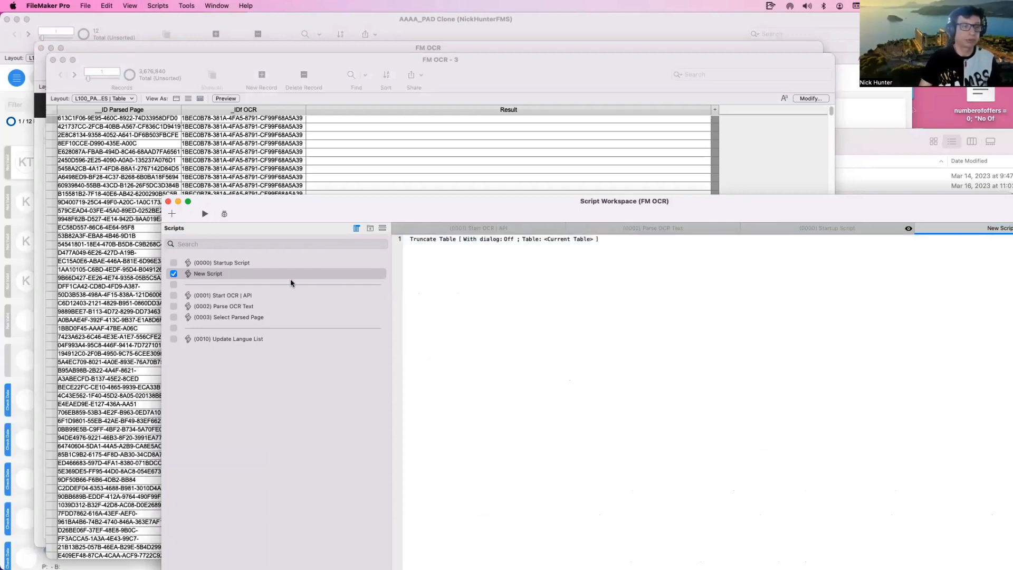
Run the new script on the parsed pages layout to delete all of the table's records.
{"action": "left_click", "coordinate": [205, 213]}
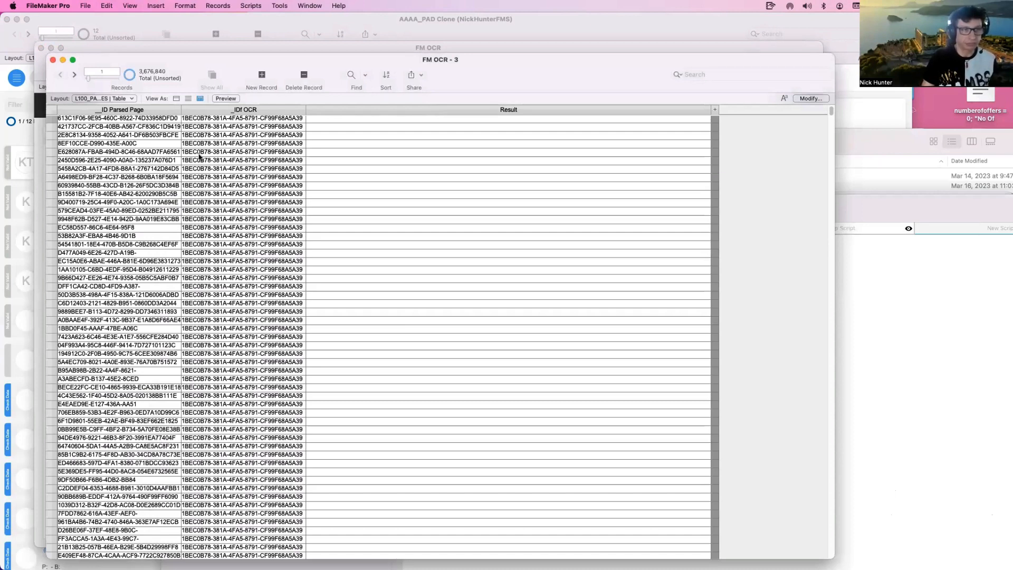
{"action": "left_click_drag", "start_coordinate": [148, 59], "coordinate": [184, 57]}
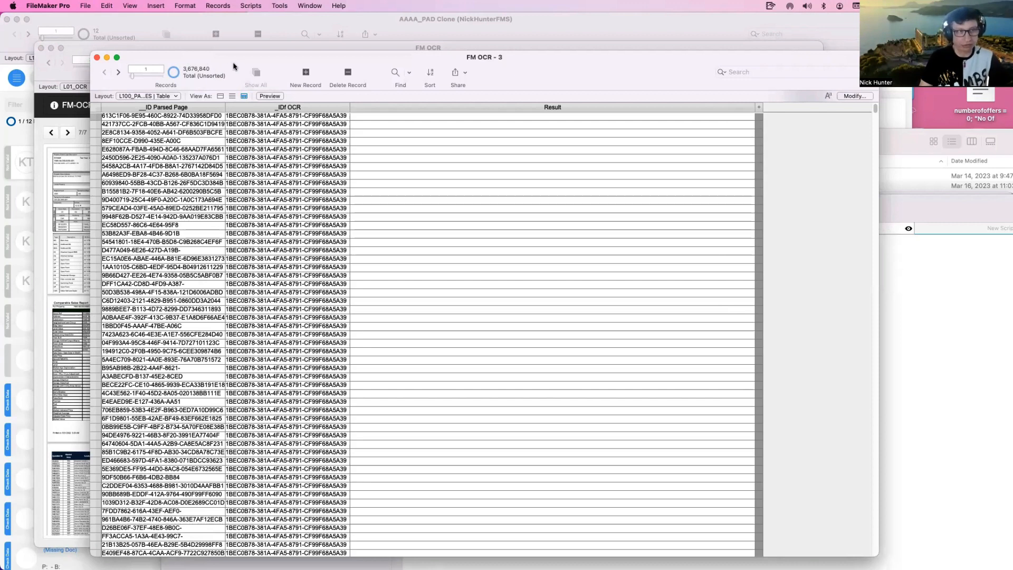
{"action": "left_click_drag", "start_coordinate": [234, 66], "coordinate": [211, 43]}
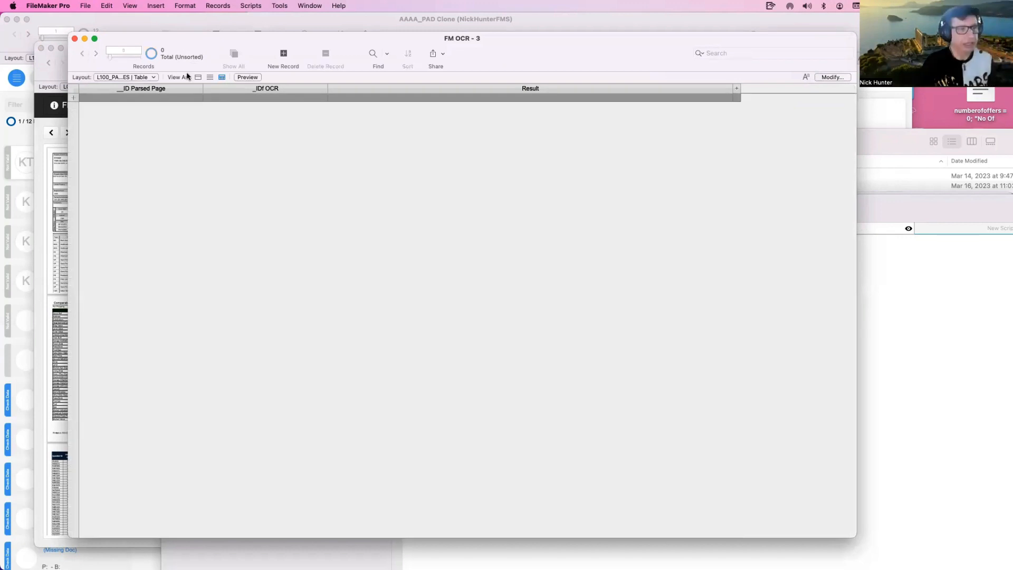
Close the parsed pages window and go to the first record on the L01_OCR layout.
{"action": "left_click", "coordinate": [74, 40]}
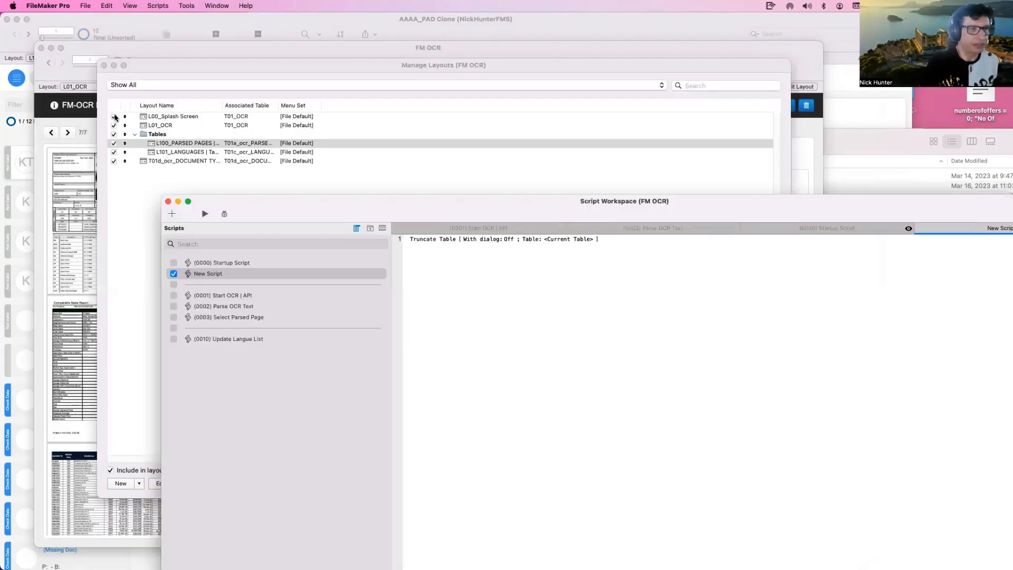
{"action": "left_click", "coordinate": [88, 146]}
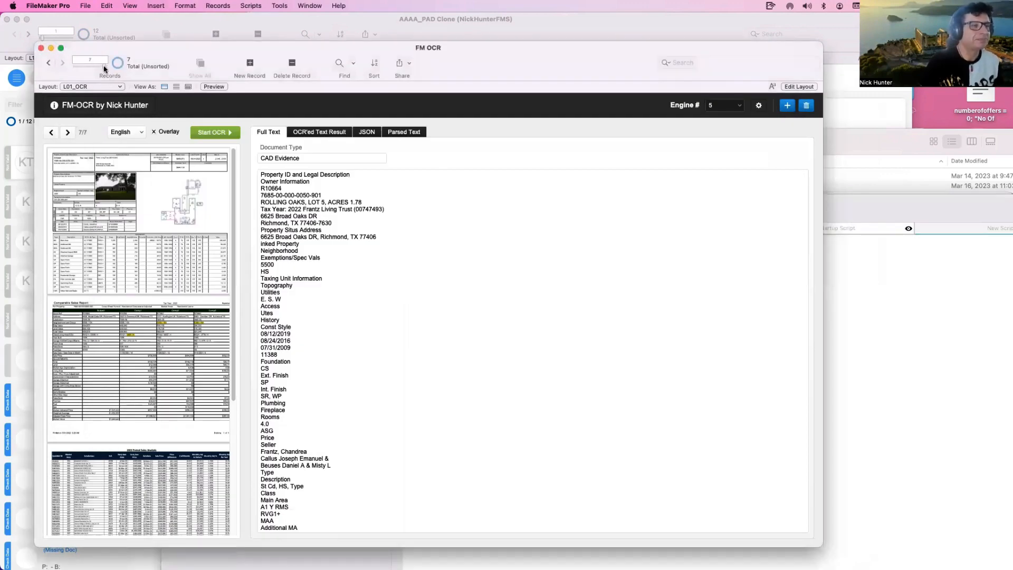
{"action": "left_click_drag", "start_coordinate": [106, 66], "coordinate": [76, 66]}
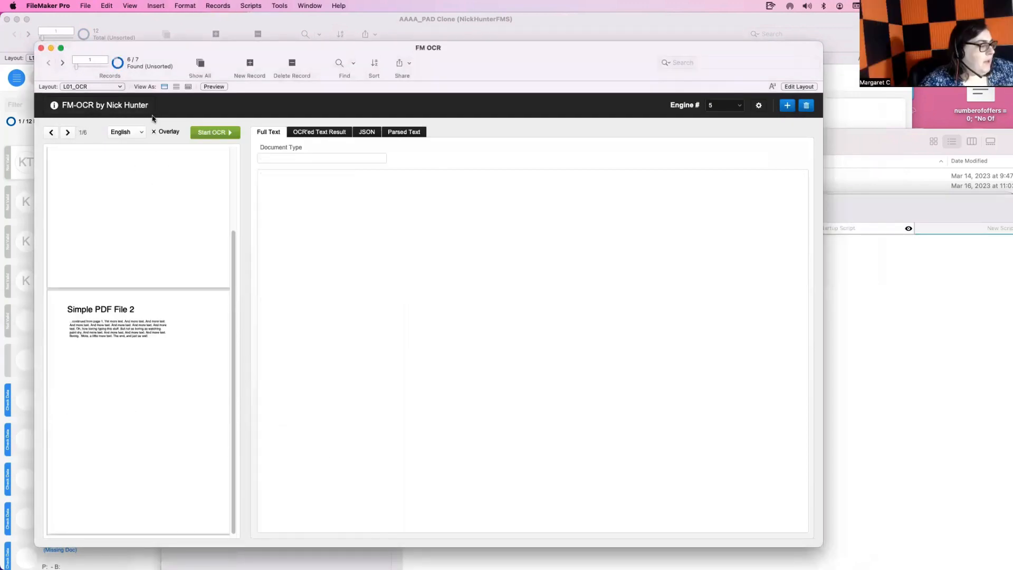
{"action": "scroll", "coordinate": [122, 149], "scroll_direction": "up", "scroll_amount": 1}
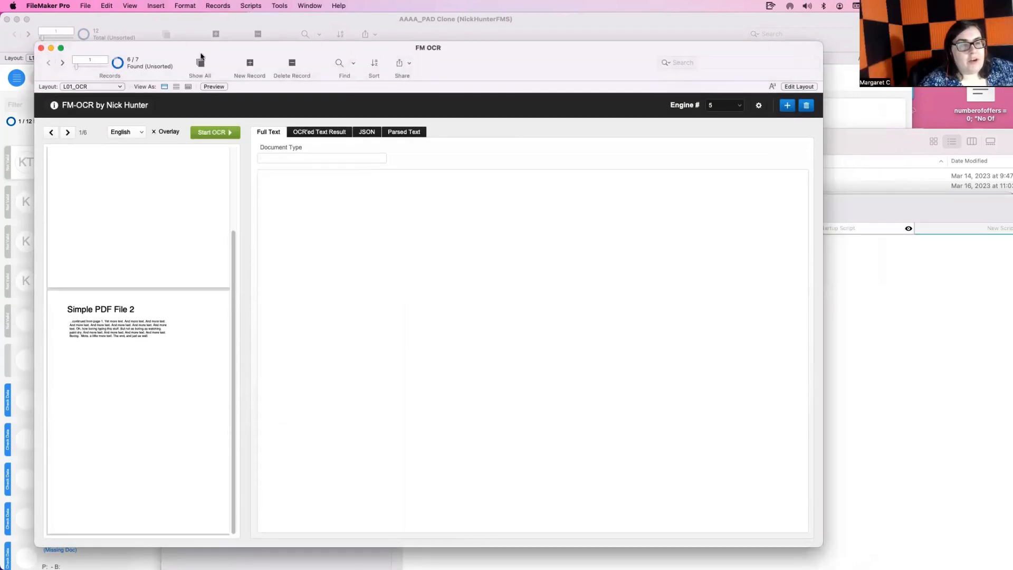
{"action": "left_click", "coordinate": [250, 5]}
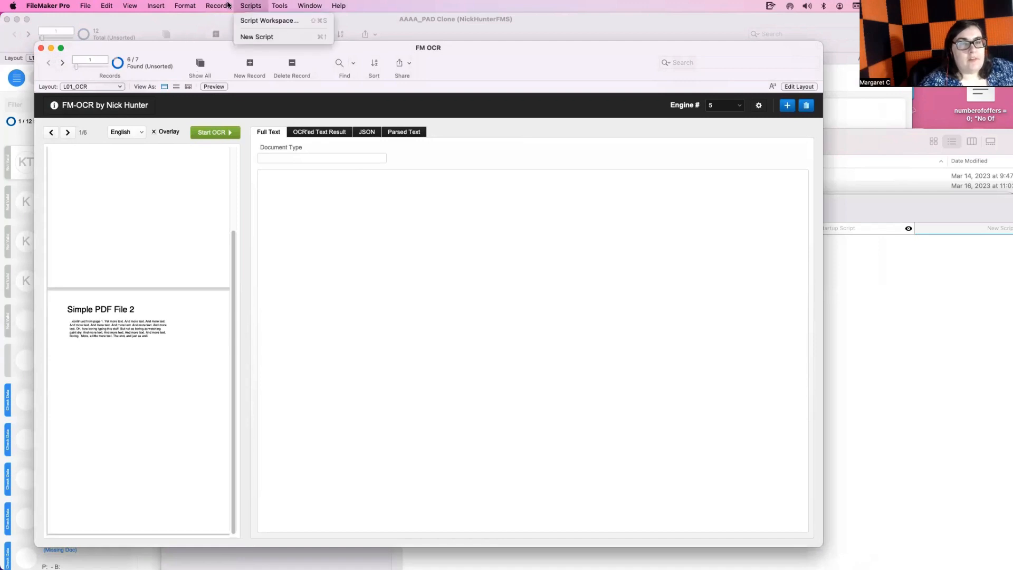
{"action": "mouse_move", "coordinate": [217, 5]}
{"action": "left_click", "coordinate": [264, 58]}
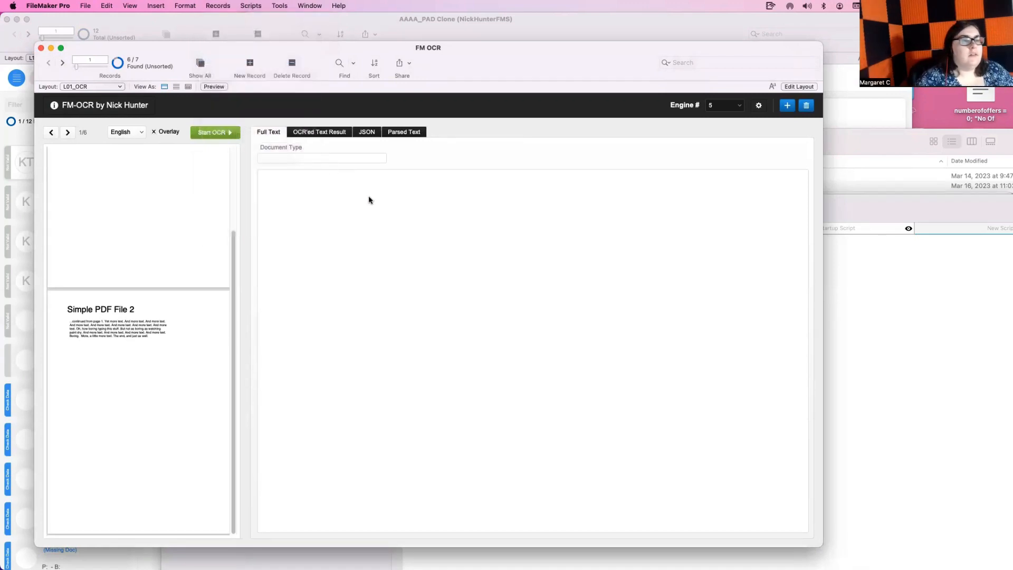
Delete the found set of OCR records and create a new empty record on the L01_OCR layout.
{"action": "left_click", "coordinate": [474, 212]}
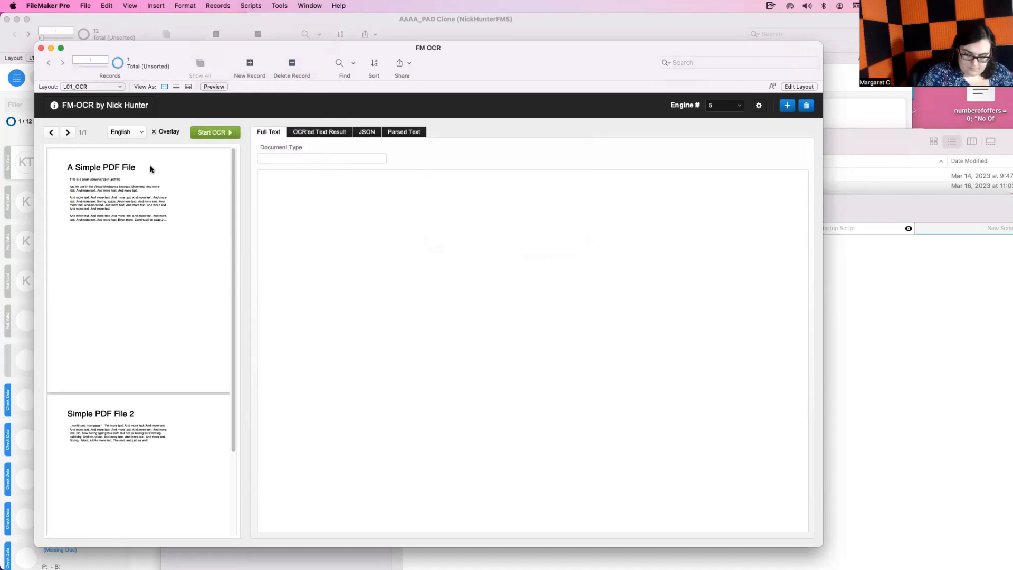
{"action": "left_click", "coordinate": [258, 72]}
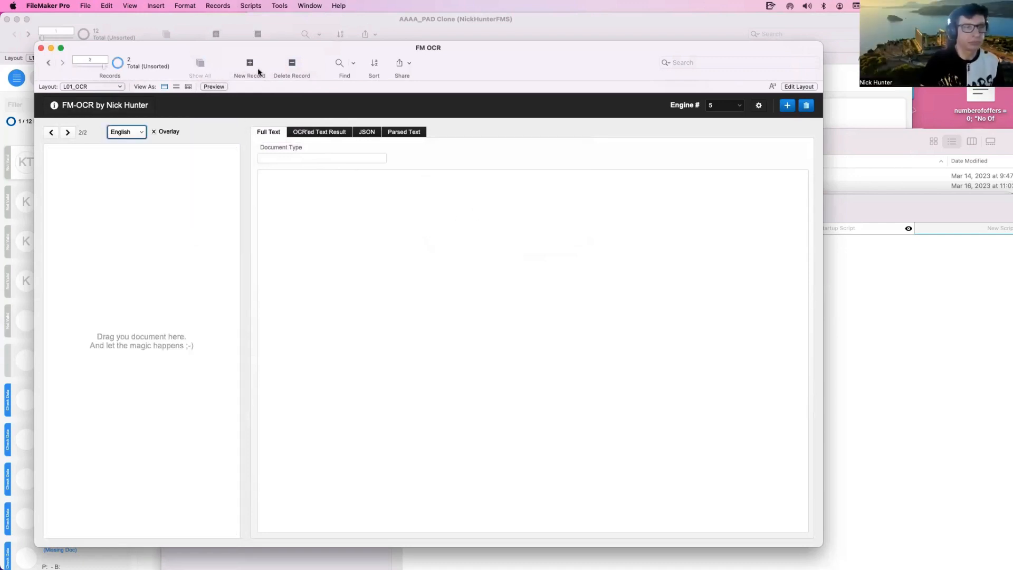
Close the Script Workspace, review the CAD Evidence keyword list in the document types window, and close that window.
{"action": "left_click", "coordinate": [910, 317]}
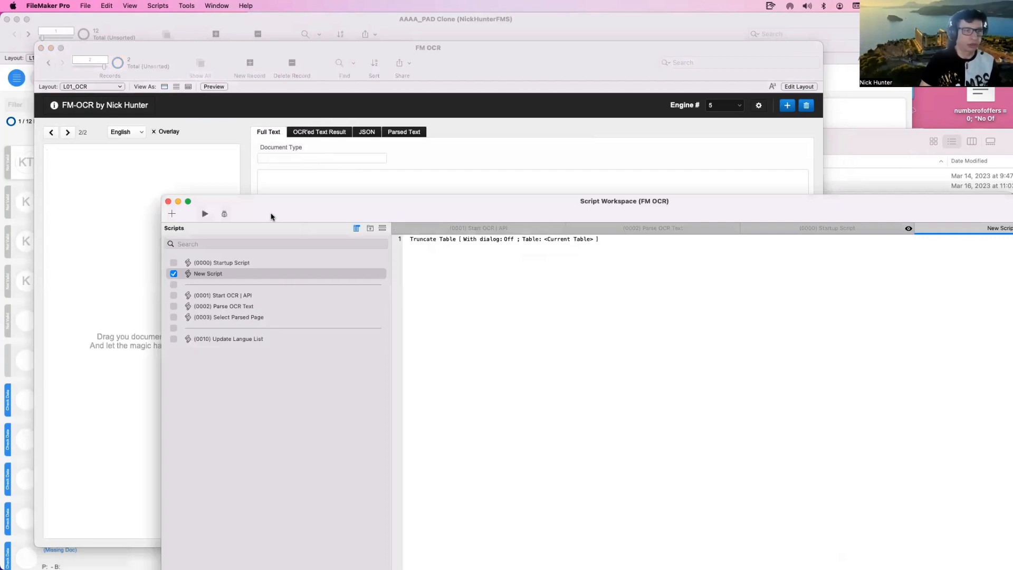
{"action": "left_click", "coordinate": [168, 201]}
{"action": "left_click", "coordinate": [901, 204]}
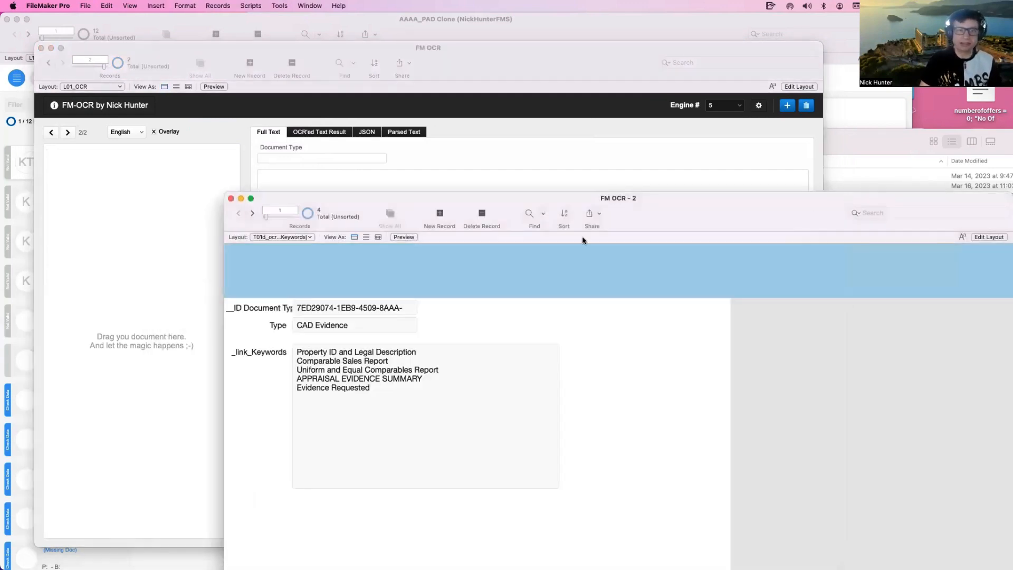
{"action": "left_click_drag", "start_coordinate": [406, 392], "coordinate": [305, 349]}
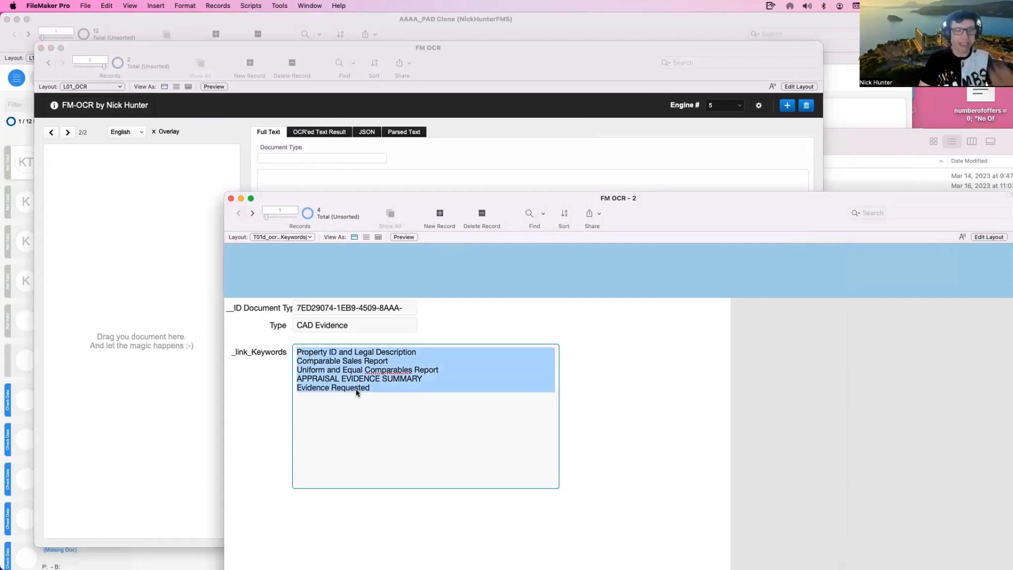
{"action": "left_click", "coordinate": [230, 198]}
Preview "(Dashes Issue) CAD Evidence - Harris.pdf" in Finder and load it into the new OCR record's document container.
{"action": "left_click", "coordinate": [844, 355]}
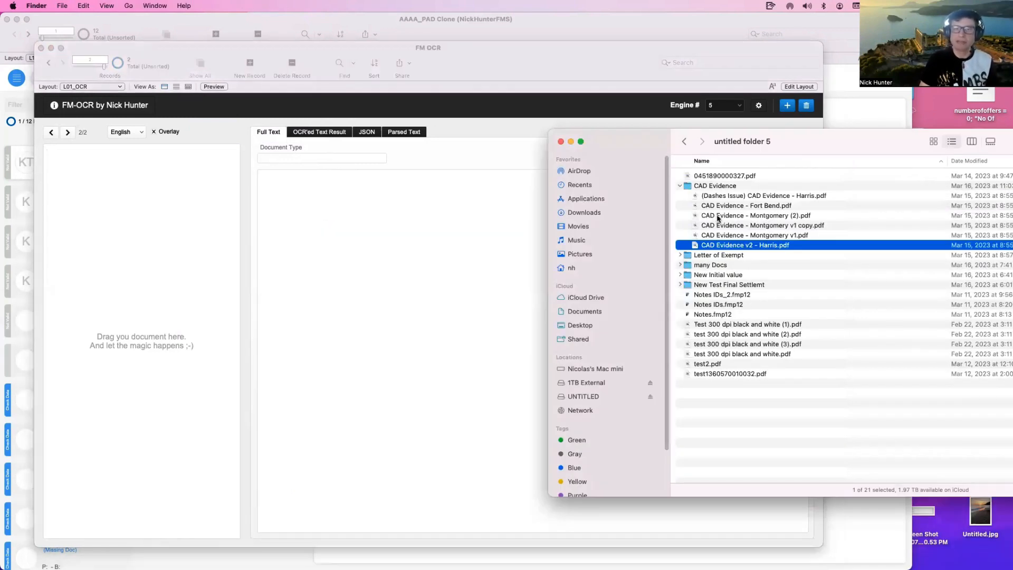
{"action": "left_click", "coordinate": [764, 195]}
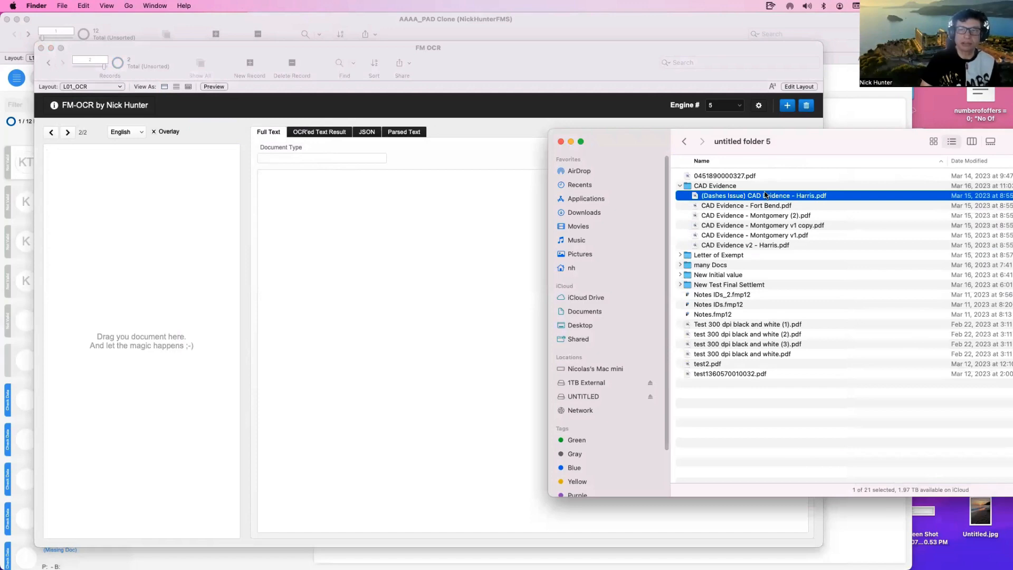
{"action": "key", "text": "space"}
{"action": "key", "text": "space"}
{"action": "left_click_drag", "start_coordinate": [762, 196], "coordinate": [150, 228]}
{"action": "left_click", "coordinate": [300, 160]}
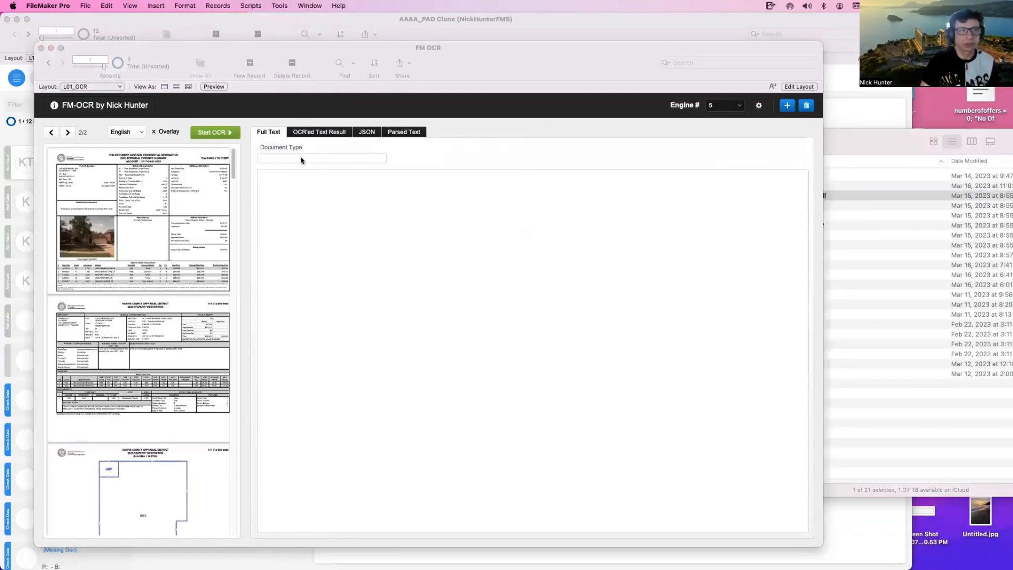
Run OCR on the loaded PDF, previewing the source file and moving the Finder window aside during the transfer.
{"action": "left_click", "coordinate": [228, 136]}
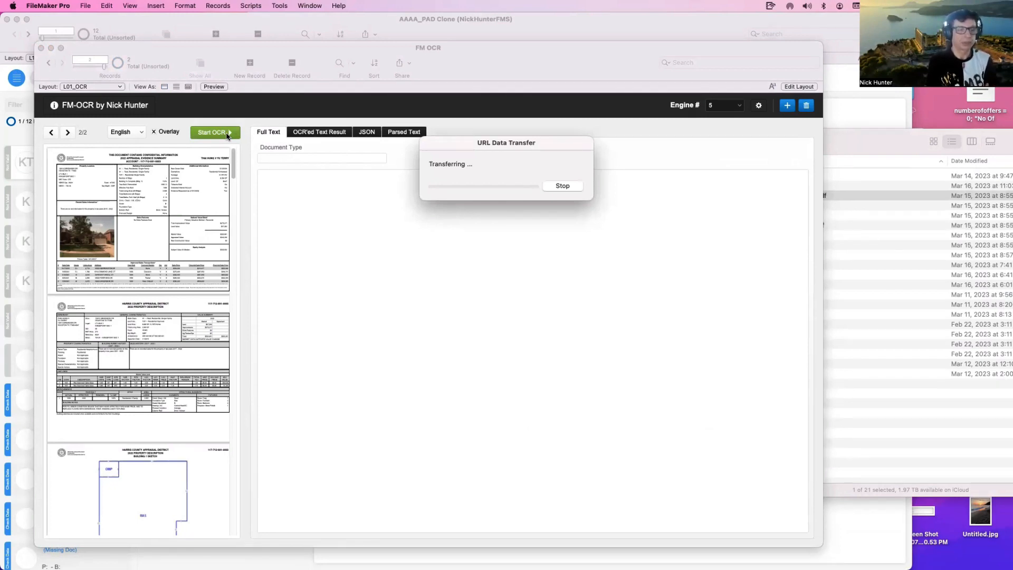
{"action": "left_click", "coordinate": [876, 216]}
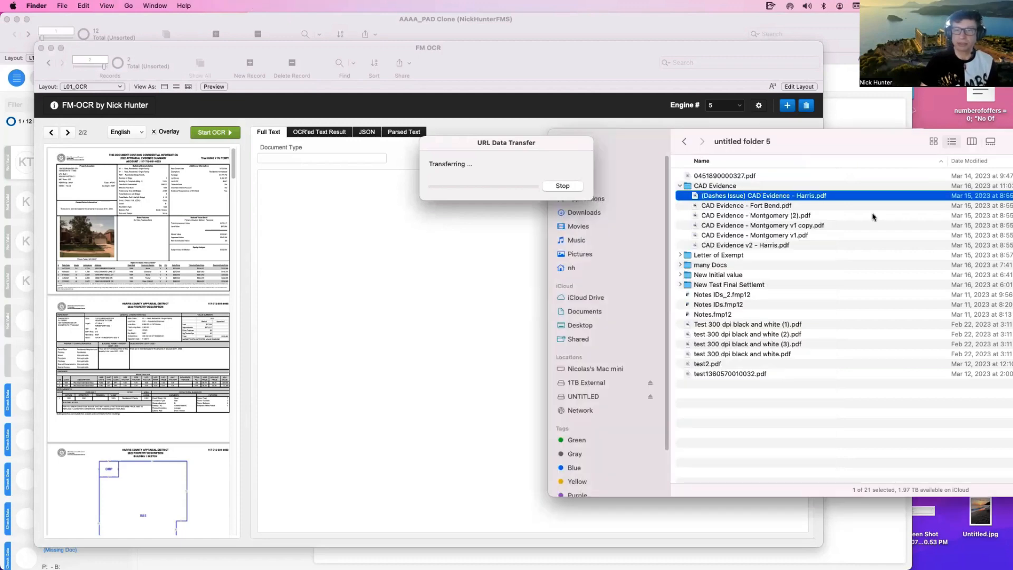
{"action": "key", "text": "space"}
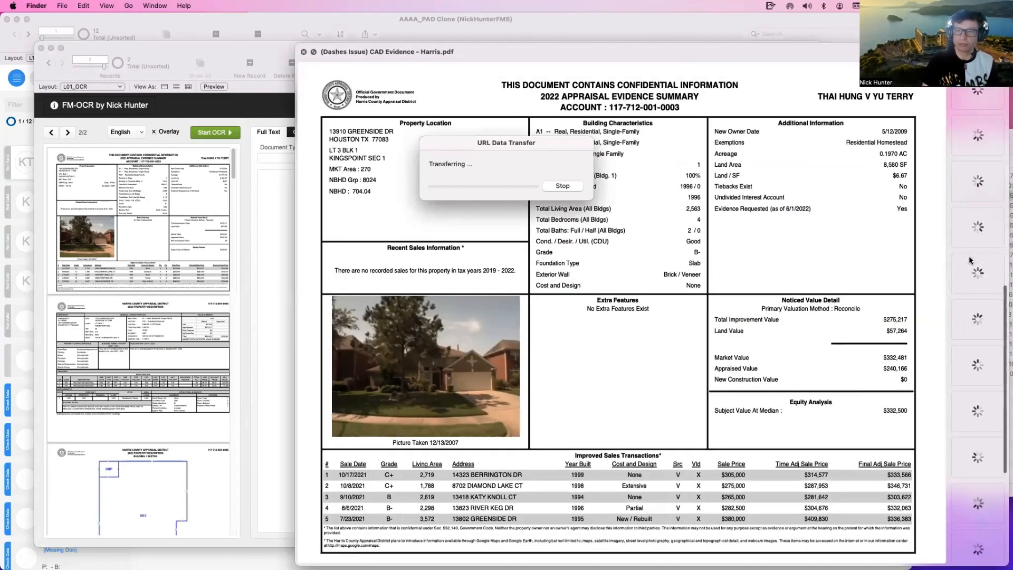
{"action": "key", "text": "space"}
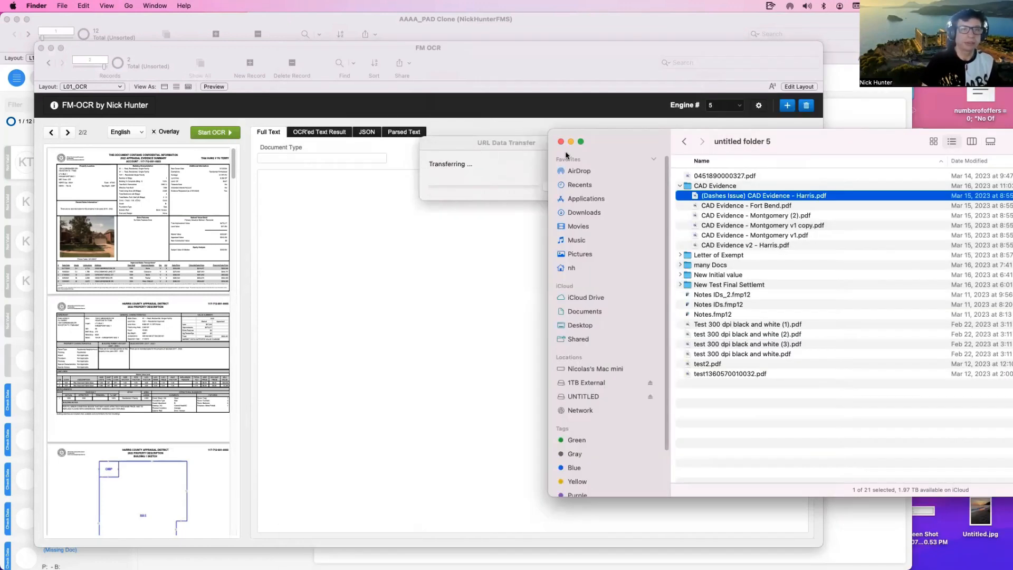
{"action": "left_click", "coordinate": [508, 153]}
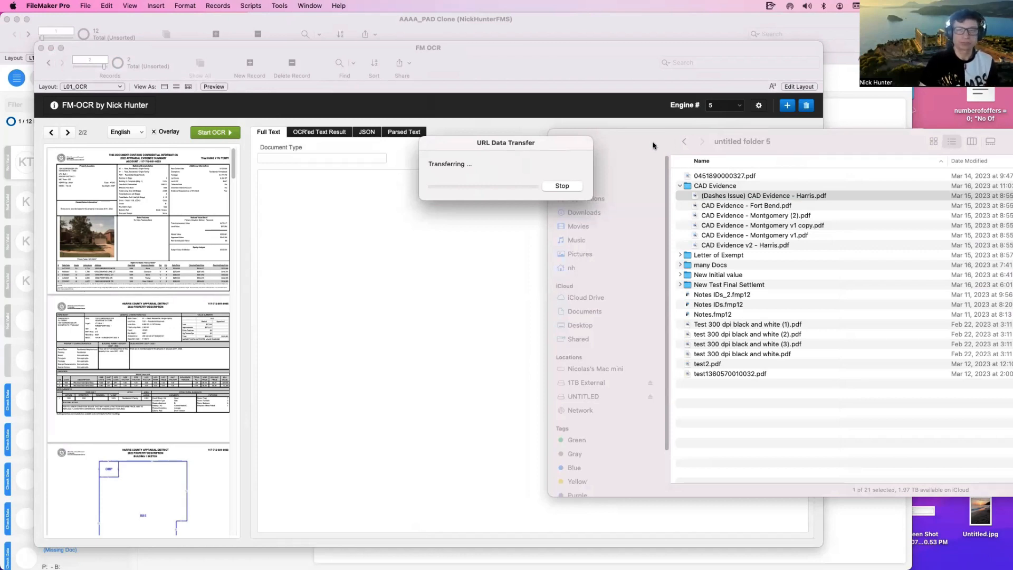
{"action": "left_click_drag", "start_coordinate": [639, 139], "coordinate": [822, 140]}
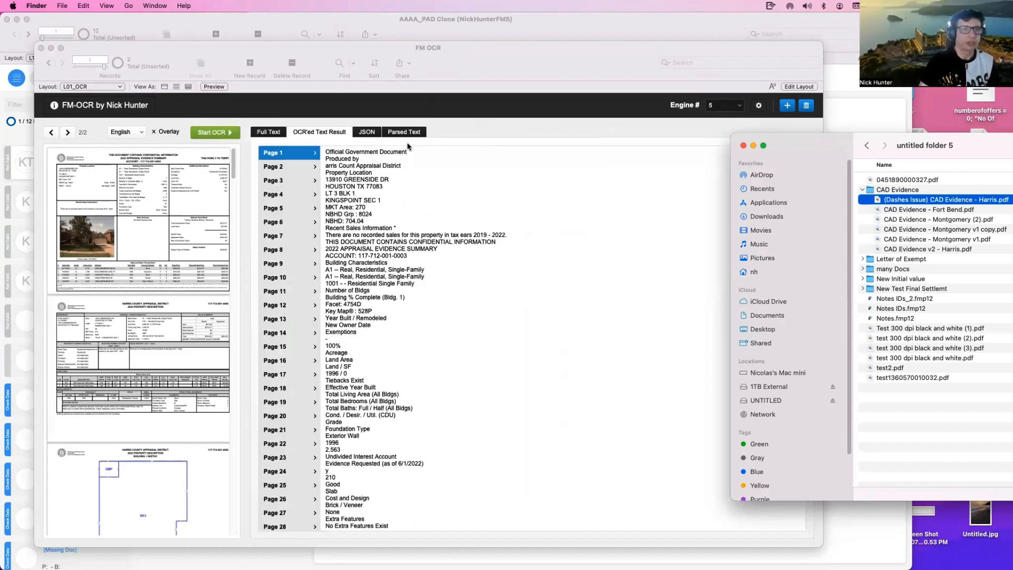
Examine the record's Full Text, checking the year before "APPRAISAL EVIDENCE SUMMARY" against the keyword wording.
{"action": "left_click", "coordinate": [268, 133]}
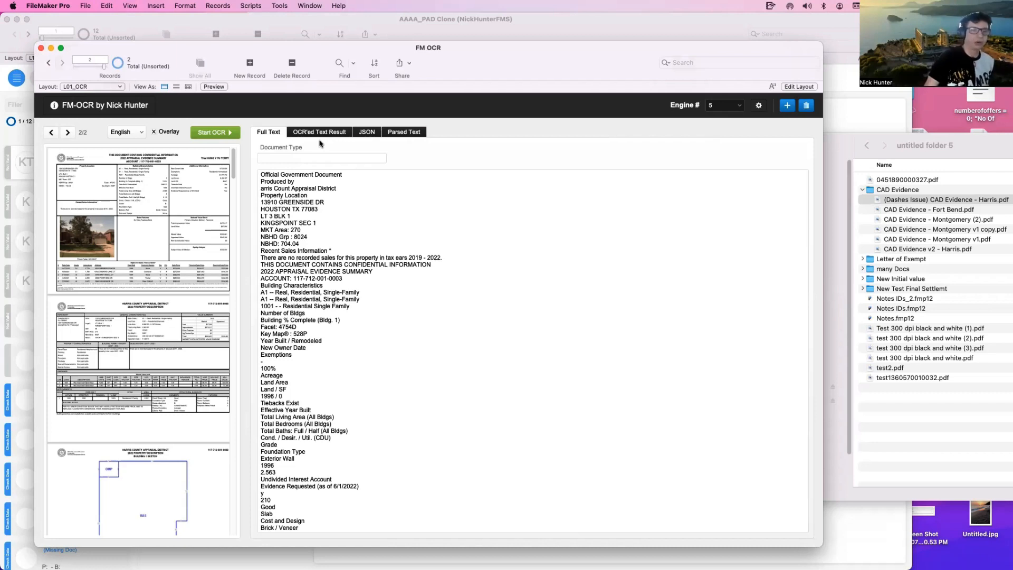
{"action": "left_click", "coordinate": [300, 275]}
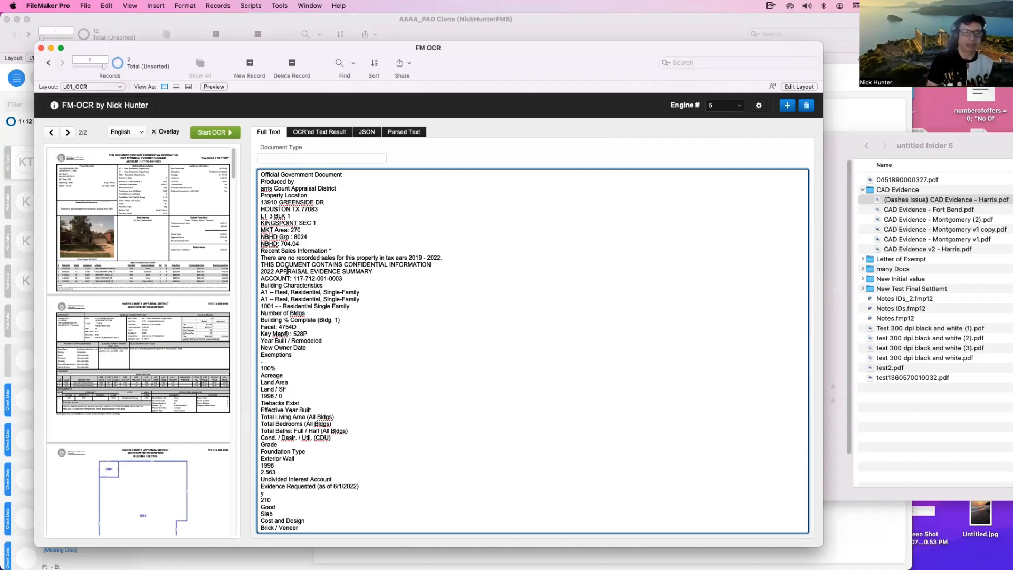
{"action": "left_click_drag", "start_coordinate": [275, 271], "coordinate": [254, 271]}
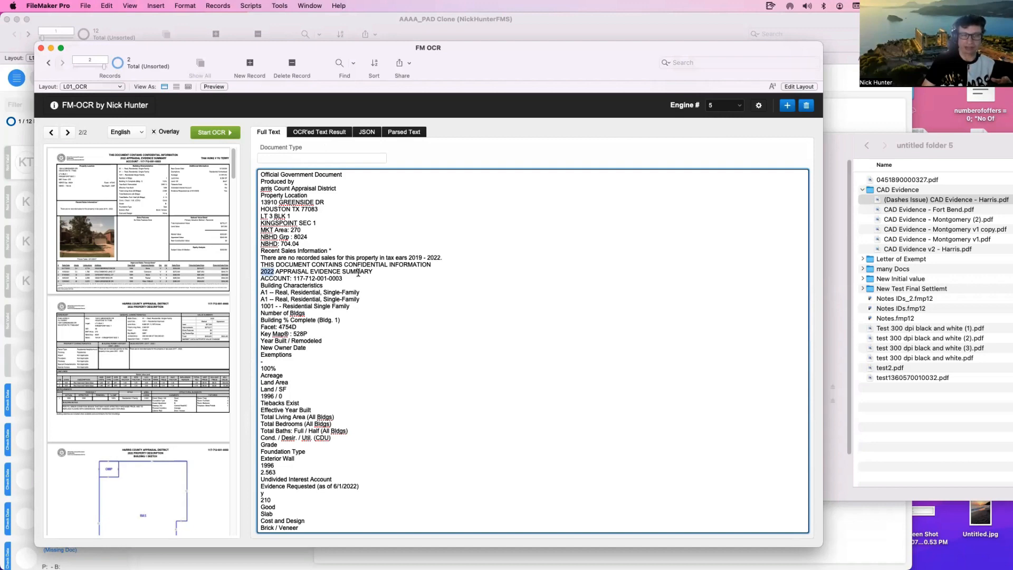
Move the FM OCR window up and select the T01d_ocr document types layout in the layout manager.
{"action": "left_click_drag", "start_coordinate": [499, 73], "coordinate": [499, 56]}
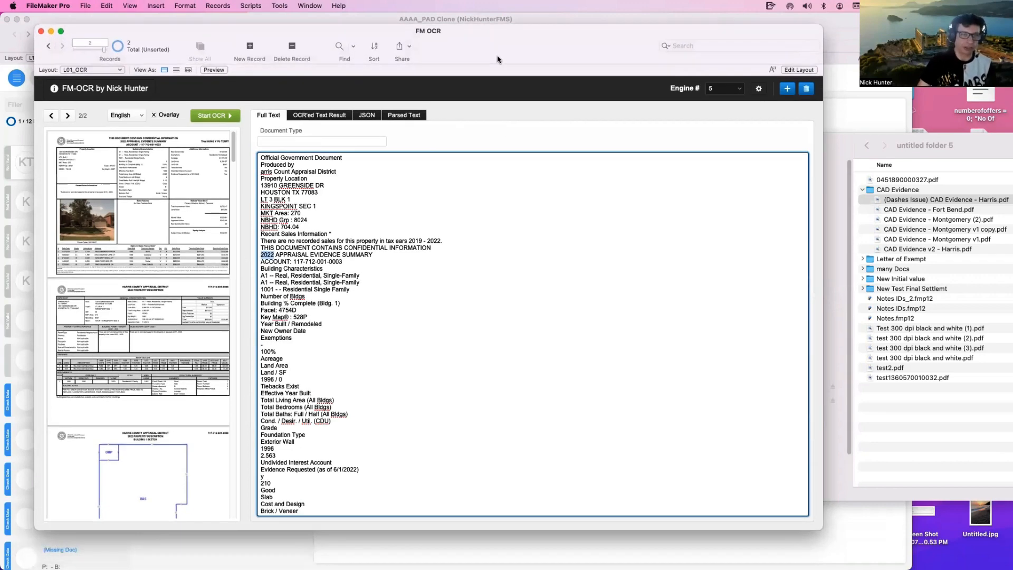
{"action": "key", "text": "super+shift+l"}
{"action": "left_click", "coordinate": [173, 160]}
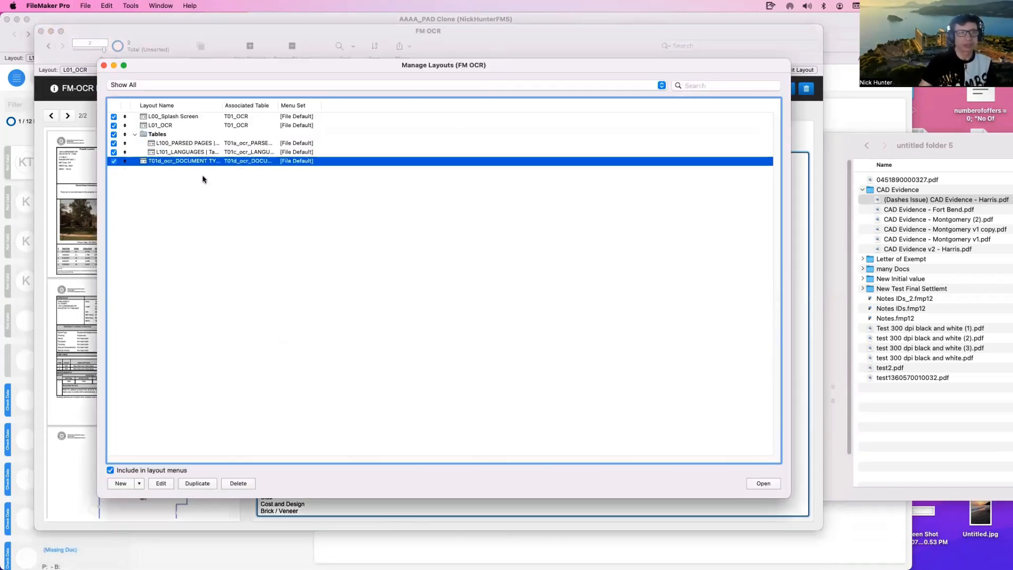
Open the document types and keywords layout in its own window and place it beside the OCR text.
{"action": "left_click", "coordinate": [755, 480]}
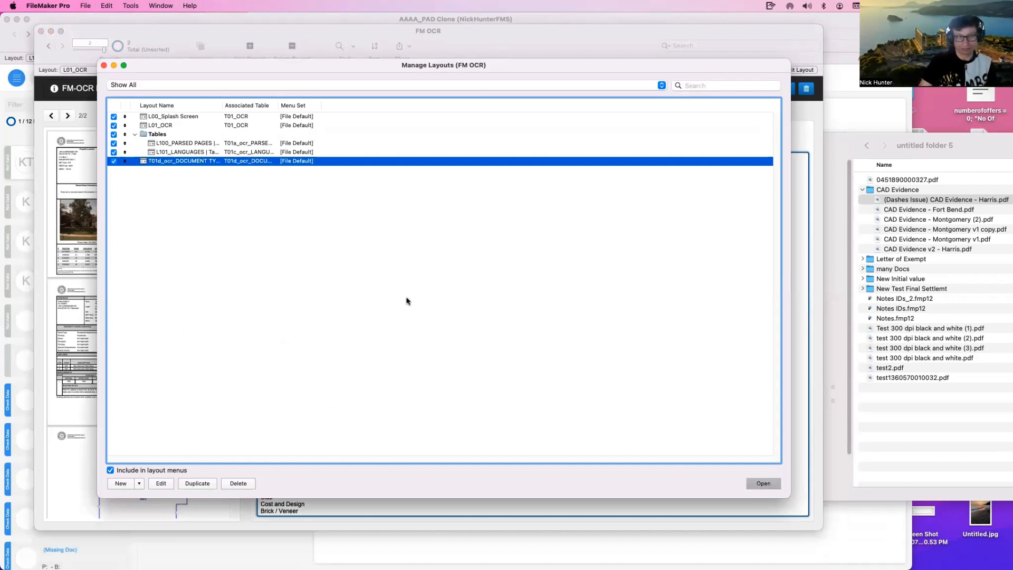
{"action": "left_click_drag", "start_coordinate": [190, 41], "coordinate": [443, 298]}
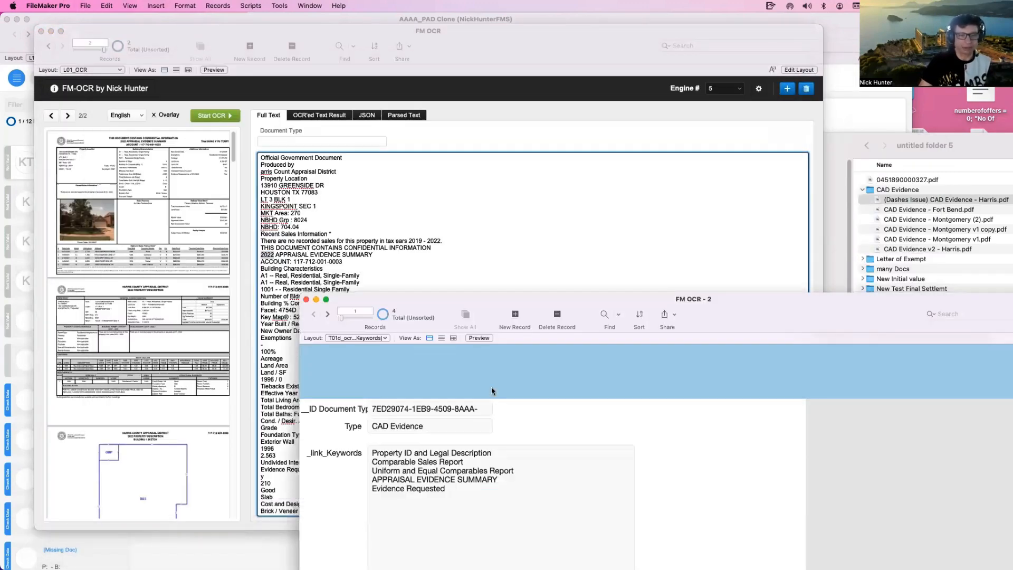
{"action": "left_click_drag", "start_coordinate": [374, 297], "coordinate": [458, 273]}
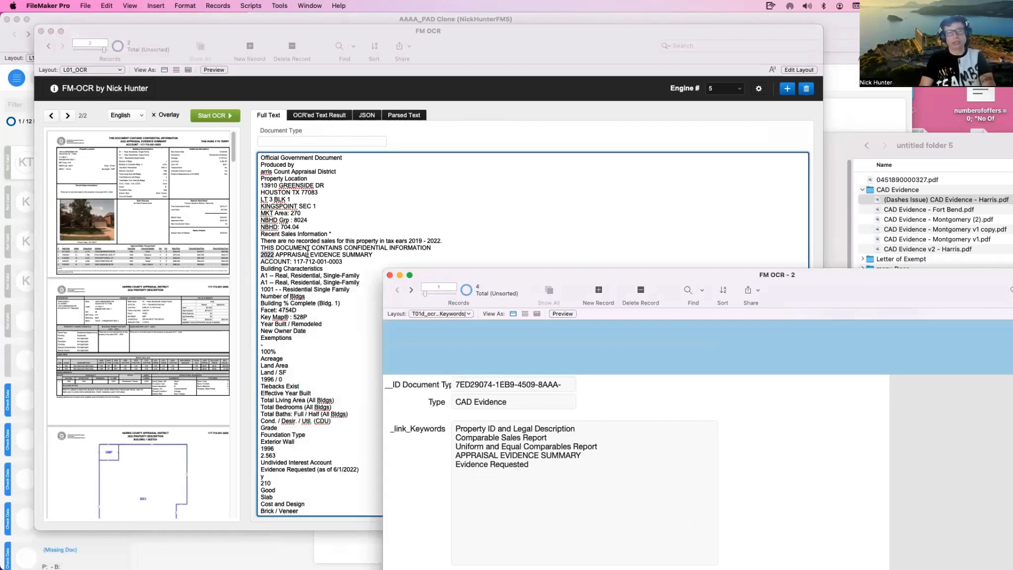
Compare the APPRAISAL EVIDENCE SUMMARY keyword of the CAD Evidence type with the matching heading line in the OCR full text.
{"action": "left_click", "coordinate": [494, 462]}
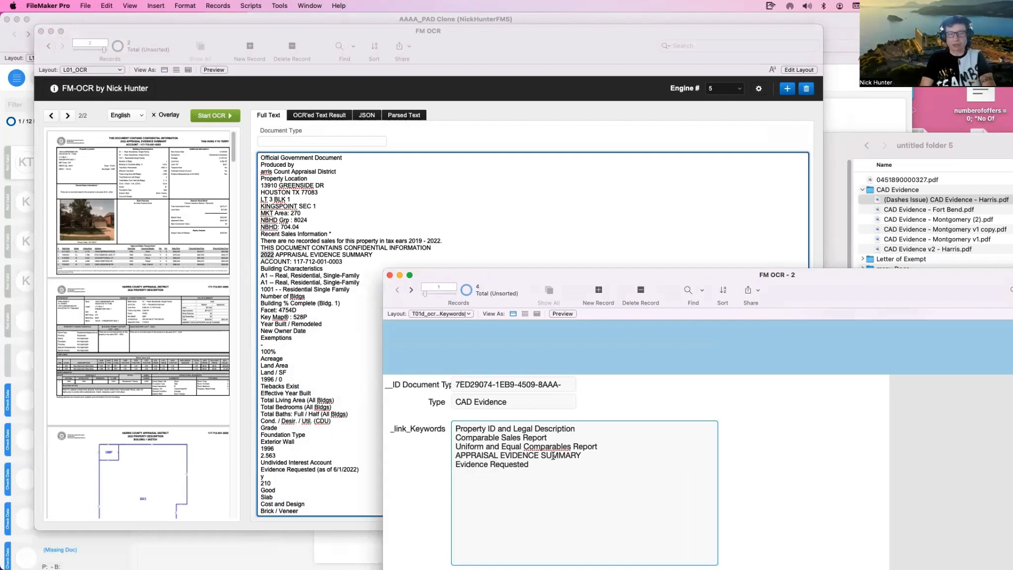
{"action": "left_click", "coordinate": [269, 257]}
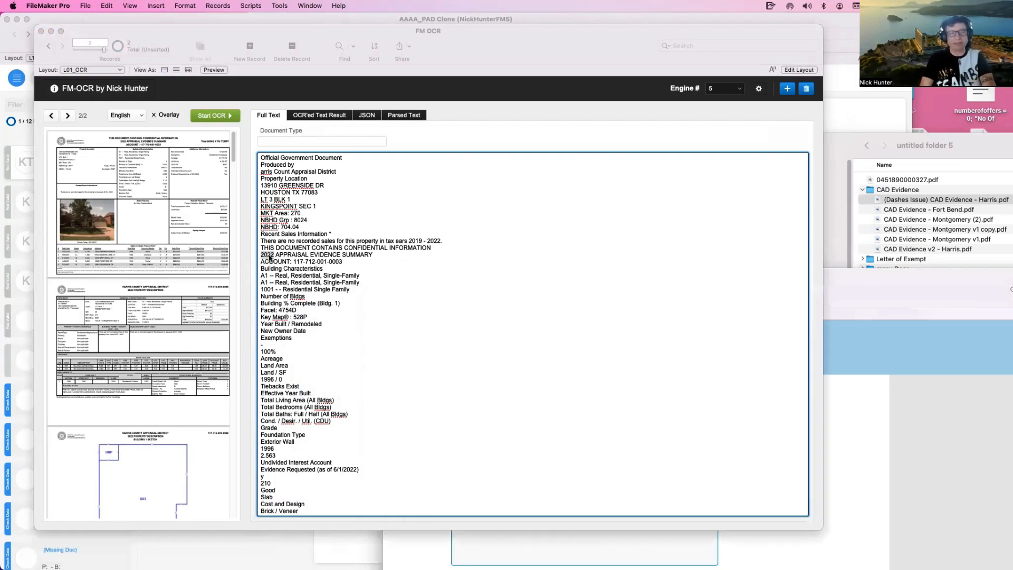
{"action": "left_click_drag", "start_coordinate": [373, 255], "coordinate": [247, 256]}
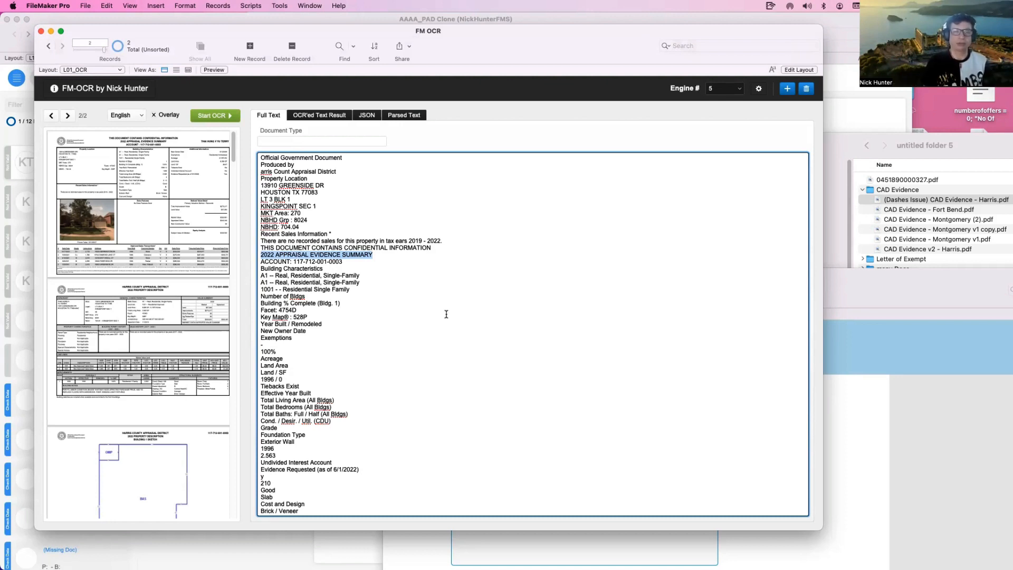
Prefix the APPRAISAL EVIDENCE SUMMARY keyword of the CAD Evidence type with the year 2022.
{"action": "left_click", "coordinate": [927, 480]}
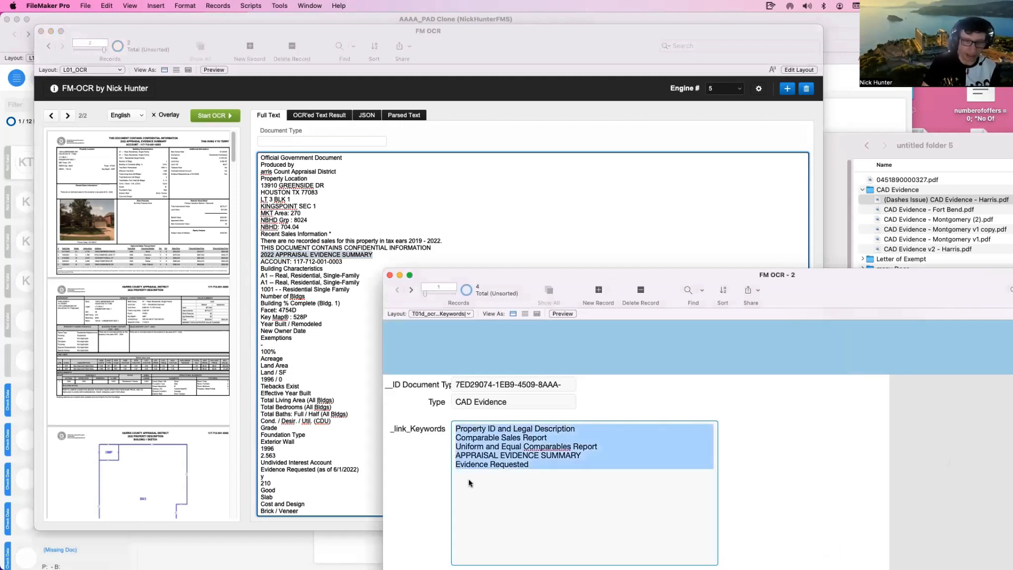
{"action": "key", "text": "super+a"}
{"action": "left_click", "coordinate": [458, 457]}
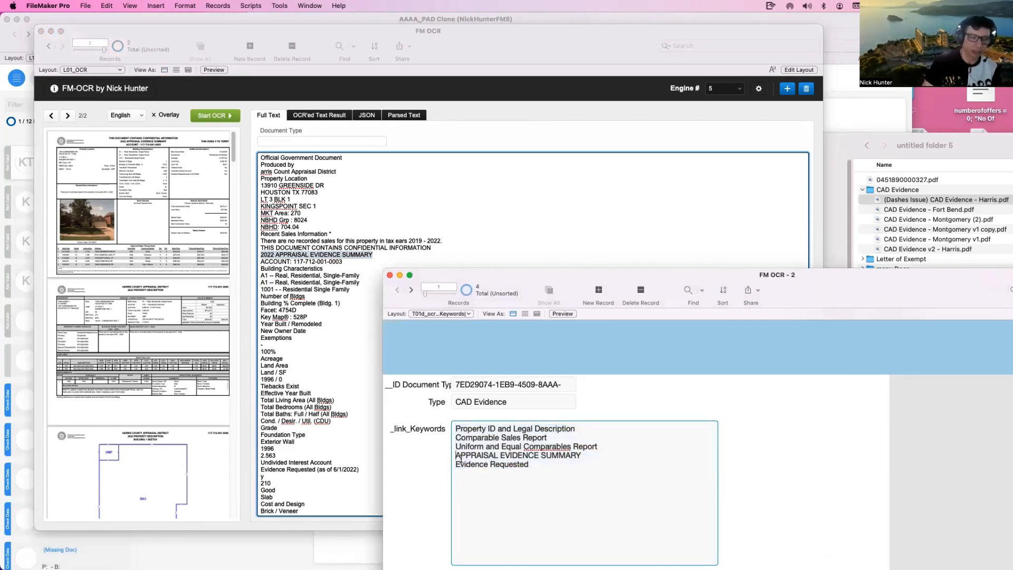
{"action": "type", "text": "2022"}
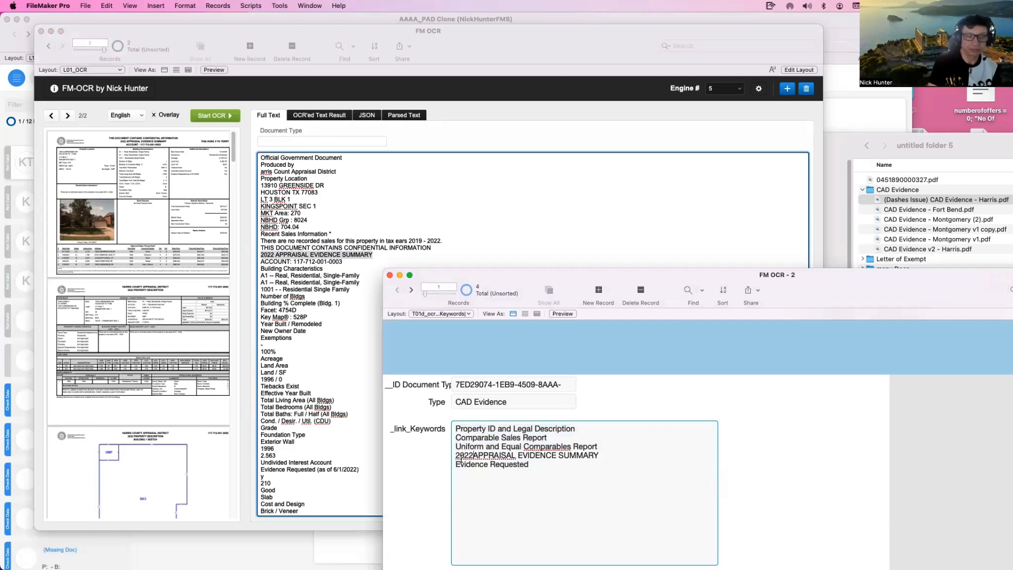
Duplicate the "2022 APPRAISAL EVIDENCE SUMMARY" keyword four times on separate lines directly below it.
{"action": "left_click_drag", "start_coordinate": [601, 456], "coordinate": [454, 456]}
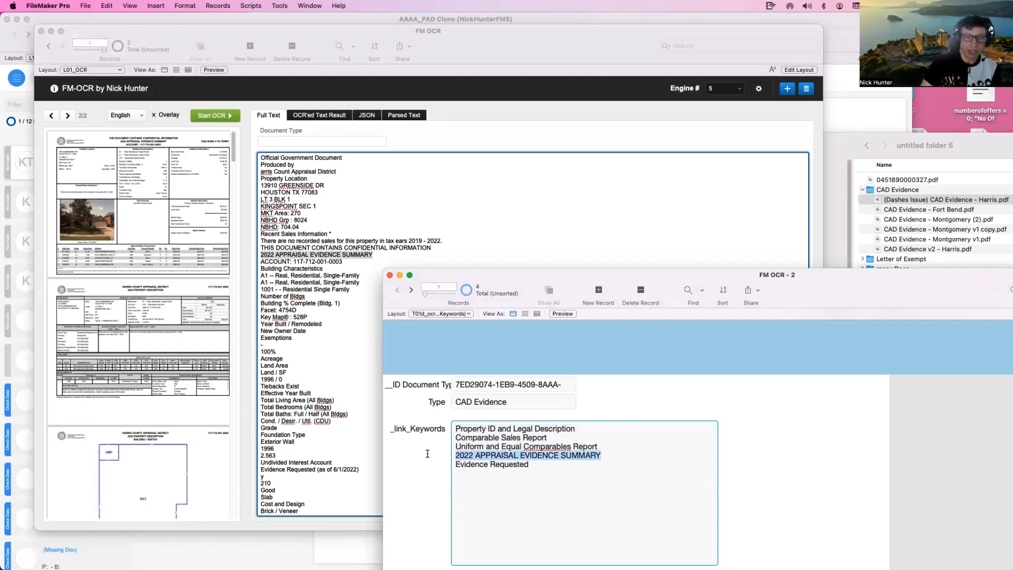
{"action": "key", "text": "super+c"}
{"action": "left_click", "coordinate": [618, 458]}
{"action": "key", "text": "Return"}
{"action": "key", "text": "super+v"}
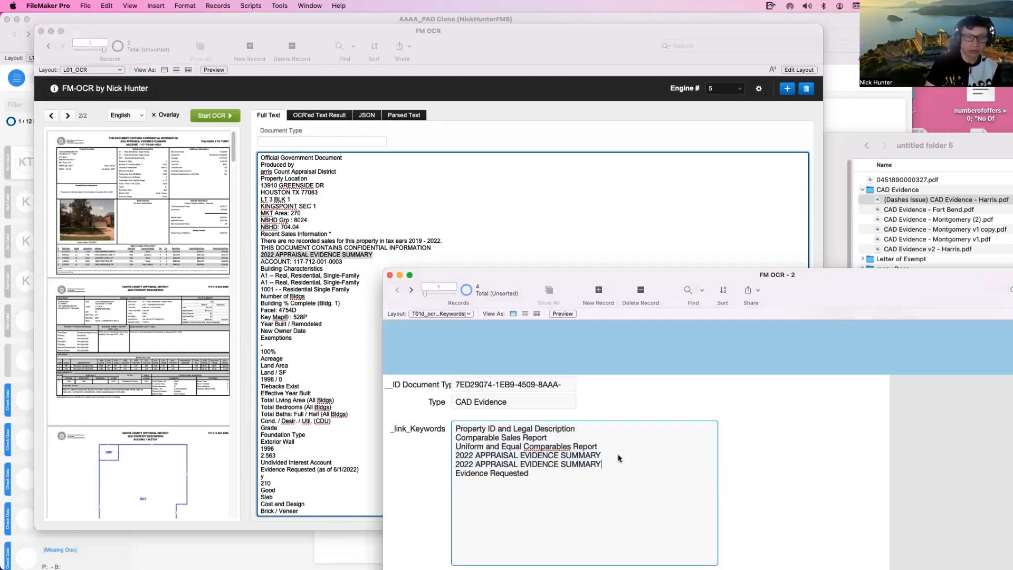
{"action": "key", "text": "Return"}
{"action": "key", "text": "super+v"}
{"action": "key", "text": "Return"}
{"action": "key", "text": "super+v"}
{"action": "key", "text": "Return"}
{"action": "key", "text": "super+v"}
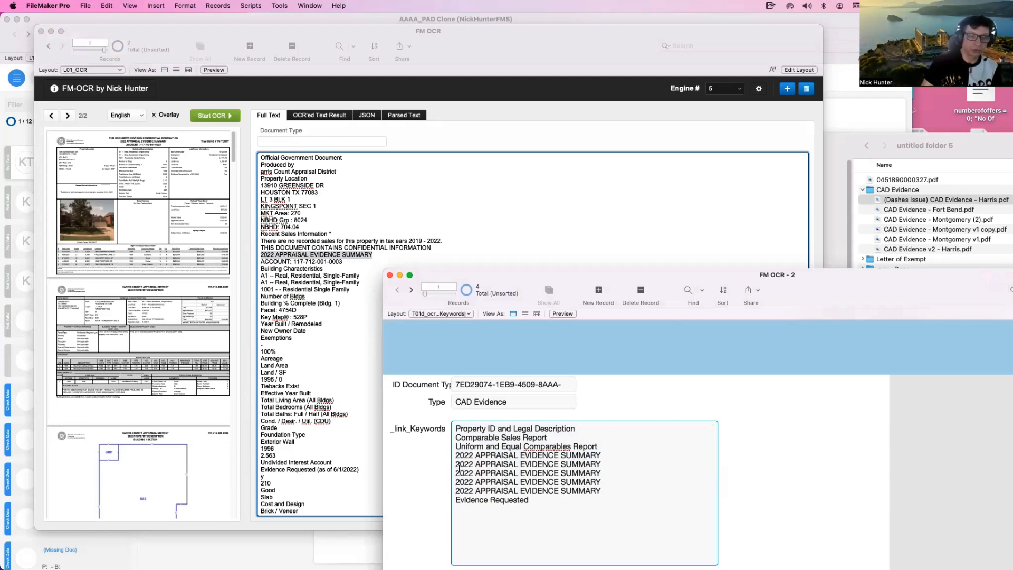
Set the years of the four duplicated APPRAISAL EVIDENCE SUMMARY keywords to 2023, 2024, 2025 and 2026, and commit the record.
{"action": "left_click_drag", "start_coordinate": [469, 464], "coordinate": [474, 466]}
{"action": "type", "text": "3"}
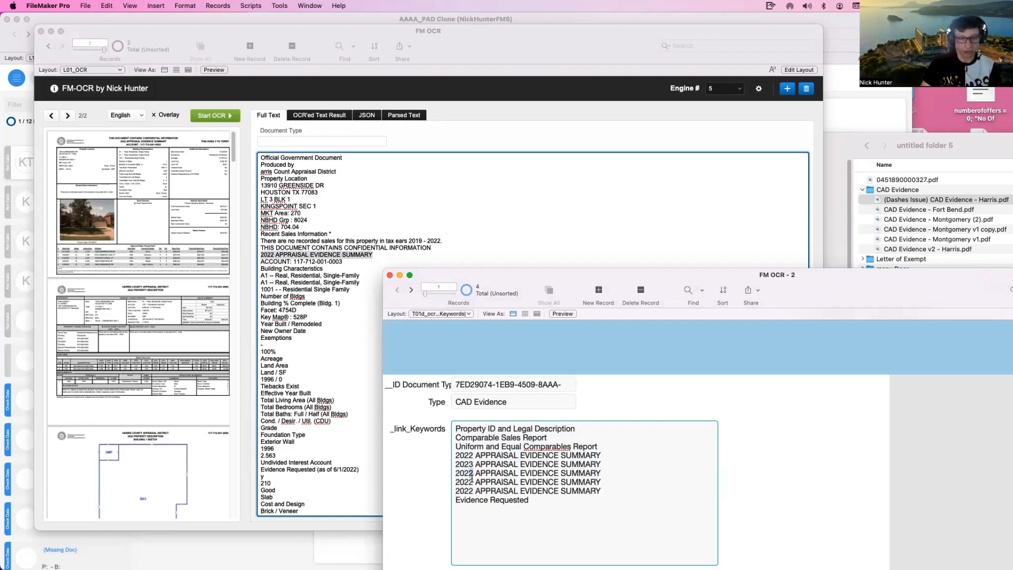
{"action": "left_click_drag", "start_coordinate": [470, 473], "coordinate": [470, 491]}
{"action": "type", "text": "4"}
{"action": "type", "text": "5"}
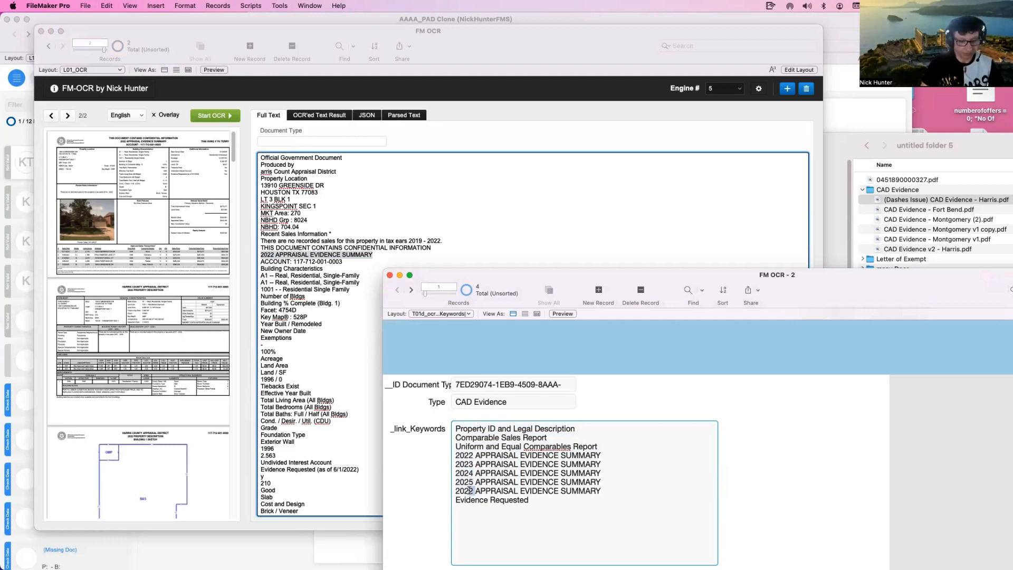
{"action": "type", "text": "6"}
{"action": "left_click", "coordinate": [844, 400]}
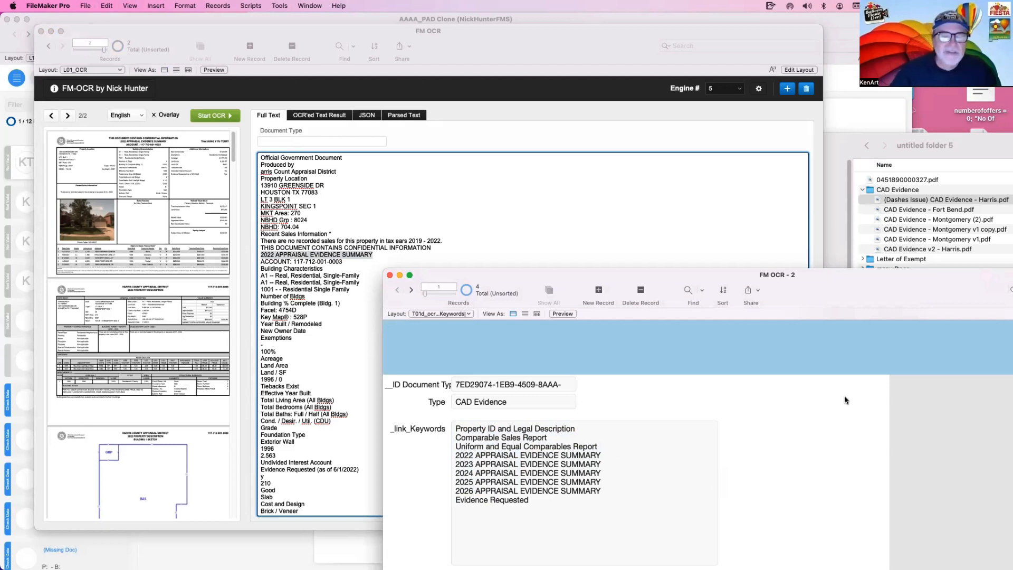
Return to the Harris document's OCR record, rerun the OCR and display its full text with the document type.
{"action": "left_click", "coordinate": [600, 453]}
{"action": "left_click_drag", "start_coordinate": [600, 453], "coordinate": [454, 455]}
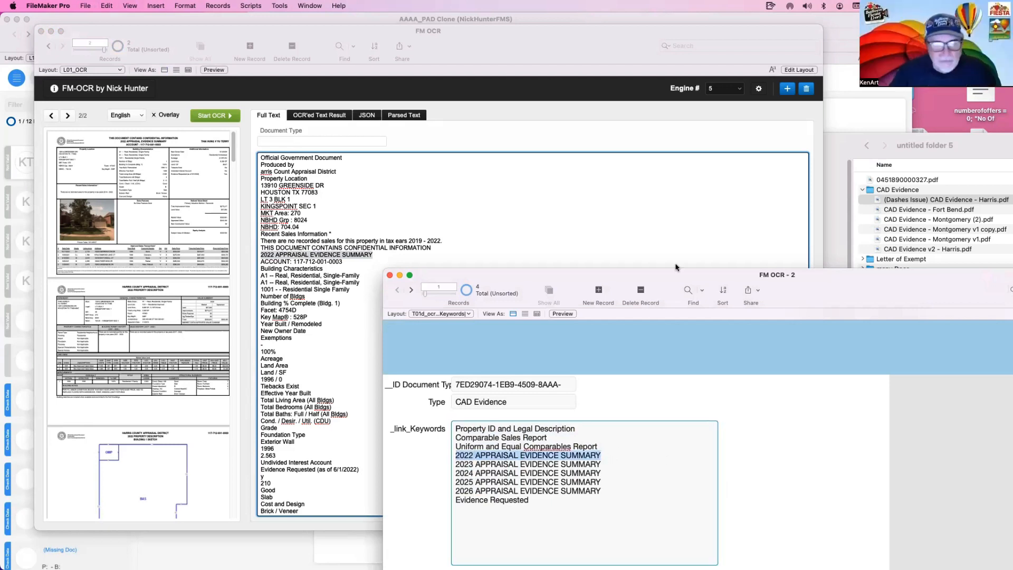
{"action": "left_click", "coordinate": [629, 215]}
{"action": "left_click", "coordinate": [505, 103]}
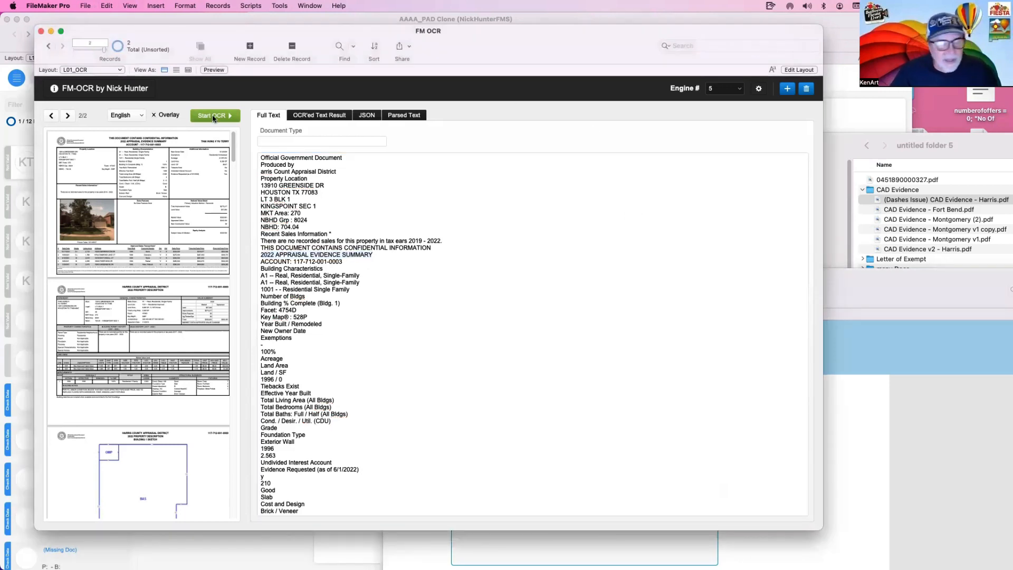
{"action": "left_click", "coordinate": [213, 116]}
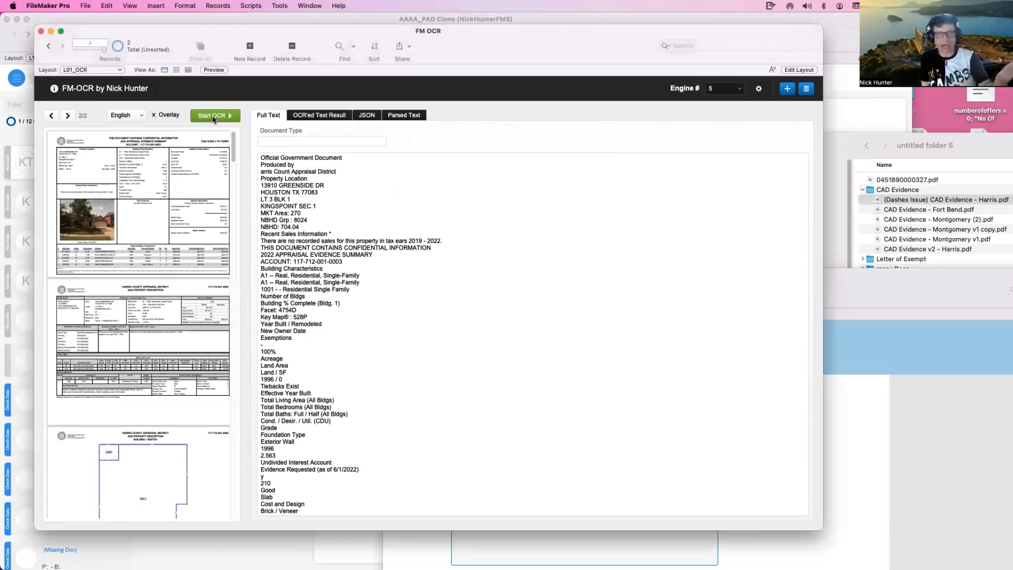
{"action": "left_click", "coordinate": [214, 117]}
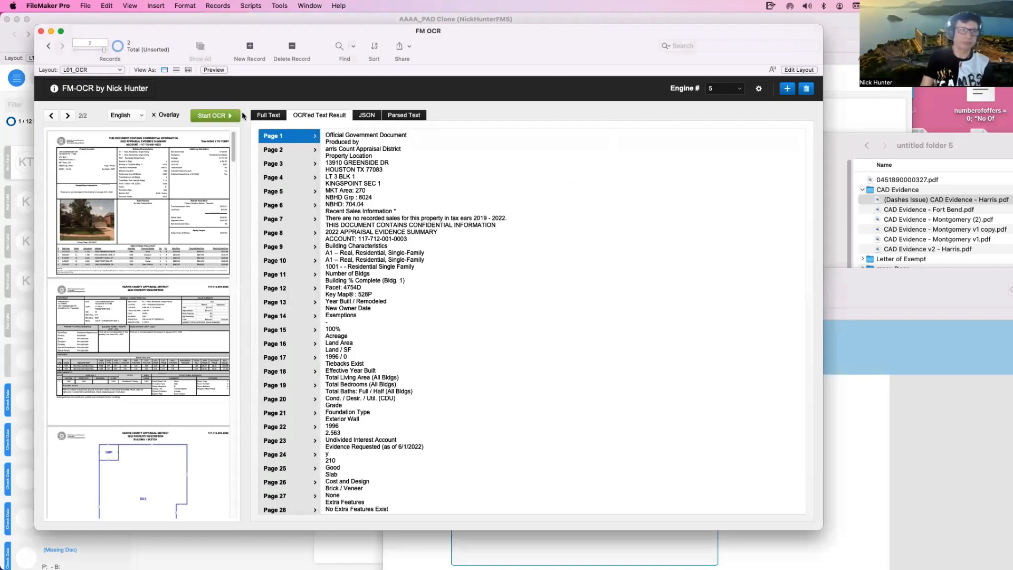
{"action": "left_click", "coordinate": [261, 115]}
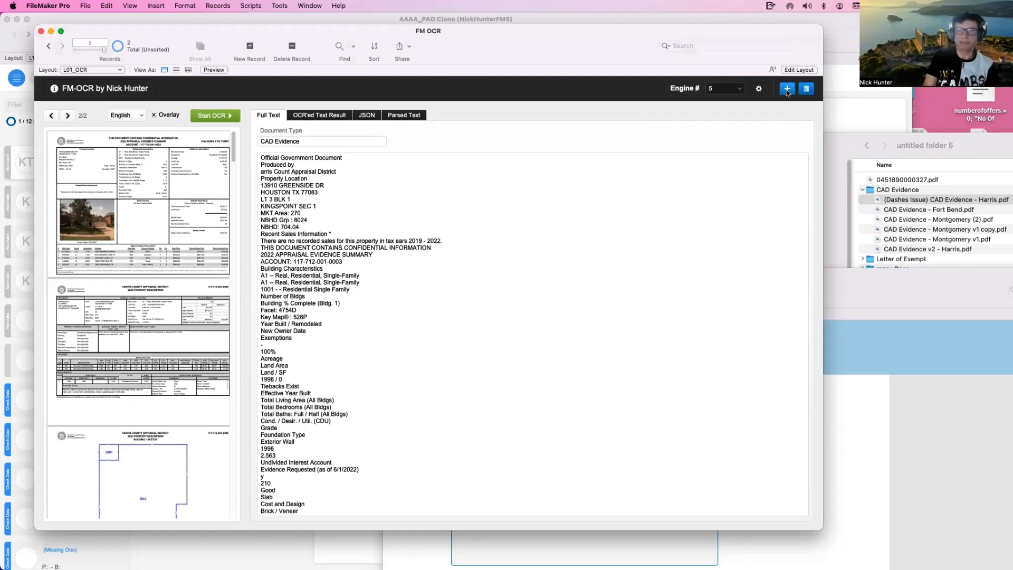
Disable the Go to Object "Result" step at the end of the (0002) Parse OCR Text script and return to the OCR record.
{"action": "key", "text": "super+shift+s"}
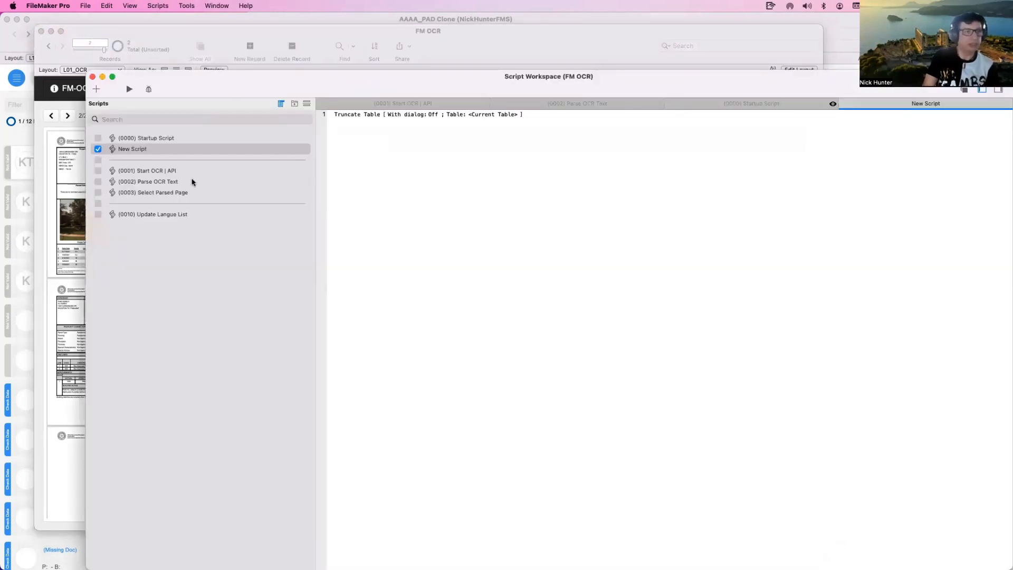
{"action": "left_click", "coordinate": [184, 173]}
{"action": "scroll", "coordinate": [400, 483], "scroll_direction": "down", "scroll_amount": 5}
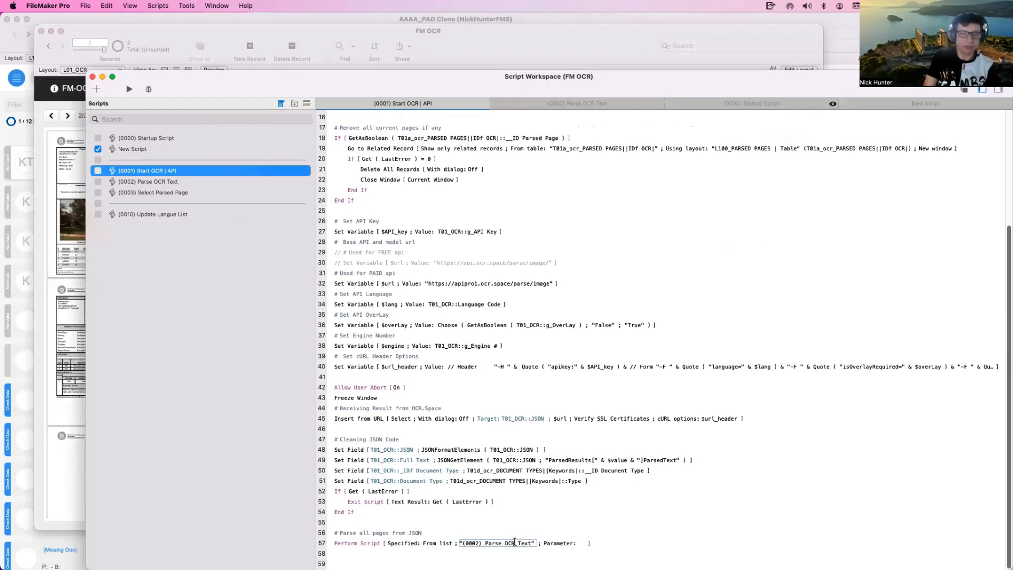
{"action": "left_click", "coordinate": [161, 183]}
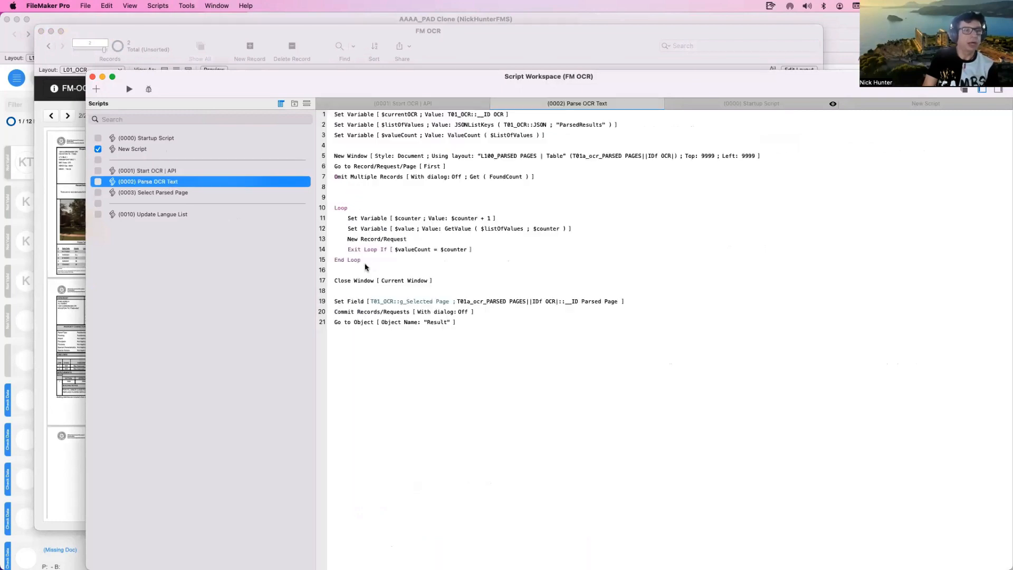
{"action": "left_click", "coordinate": [348, 324]}
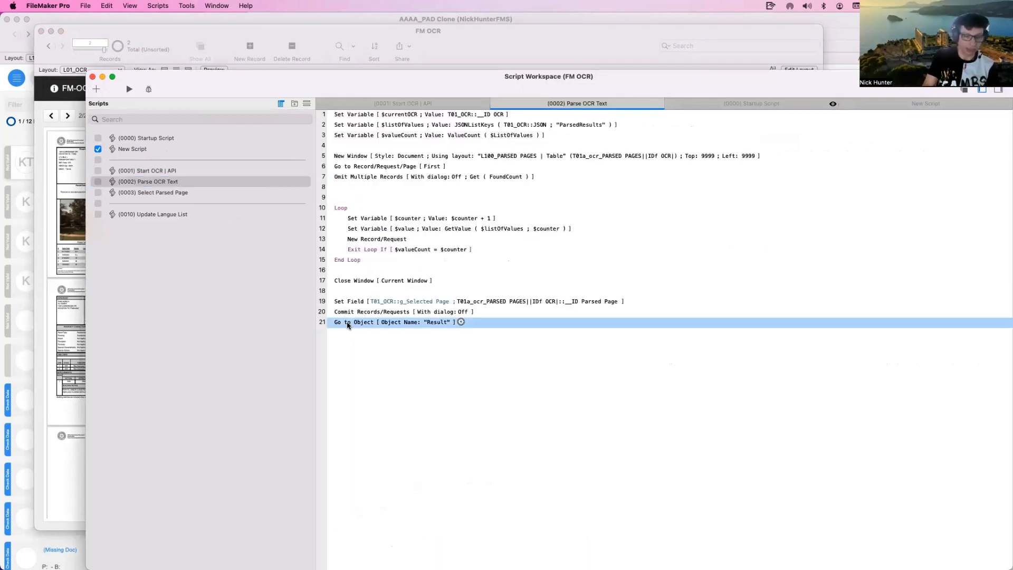
{"action": "key", "text": "super+slash"}
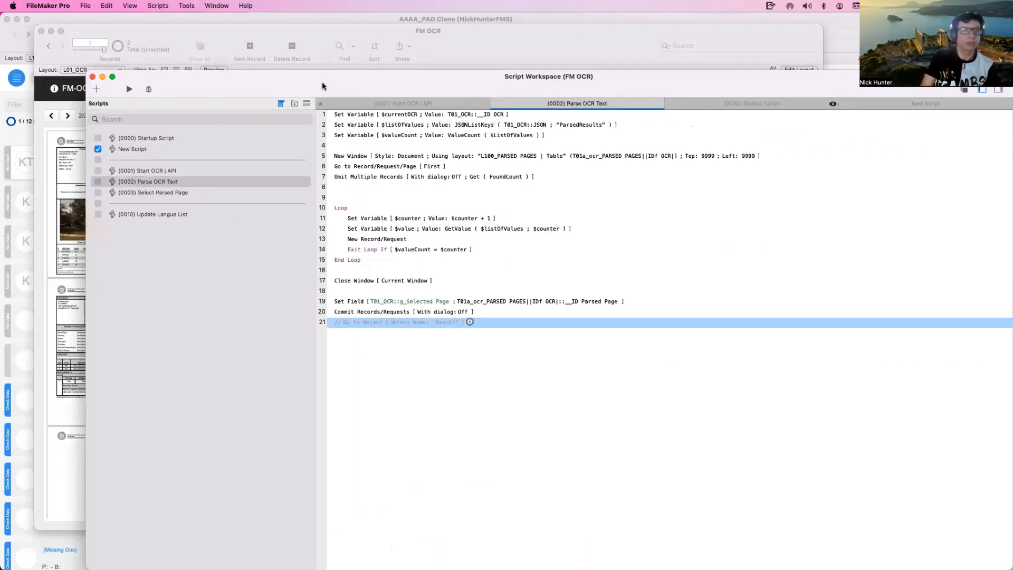
{"action": "left_click_drag", "start_coordinate": [321, 84], "coordinate": [670, 393]}
{"action": "left_click", "coordinate": [480, 163]}
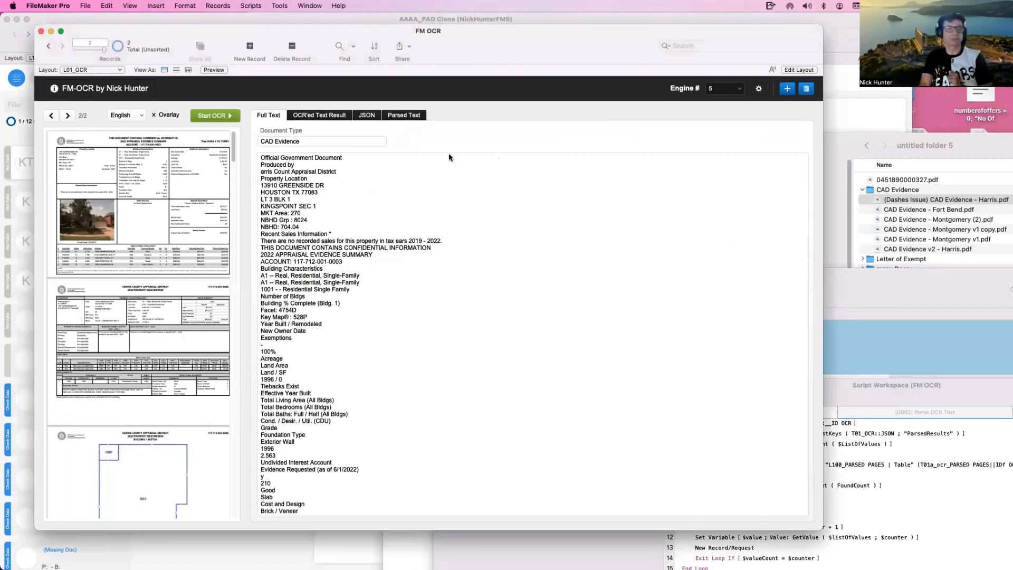
Add a new OCR record and preview CAD Evidence - Fort Bend.pdf from the CAD Evidence folder.
{"action": "left_click", "coordinate": [787, 89]}
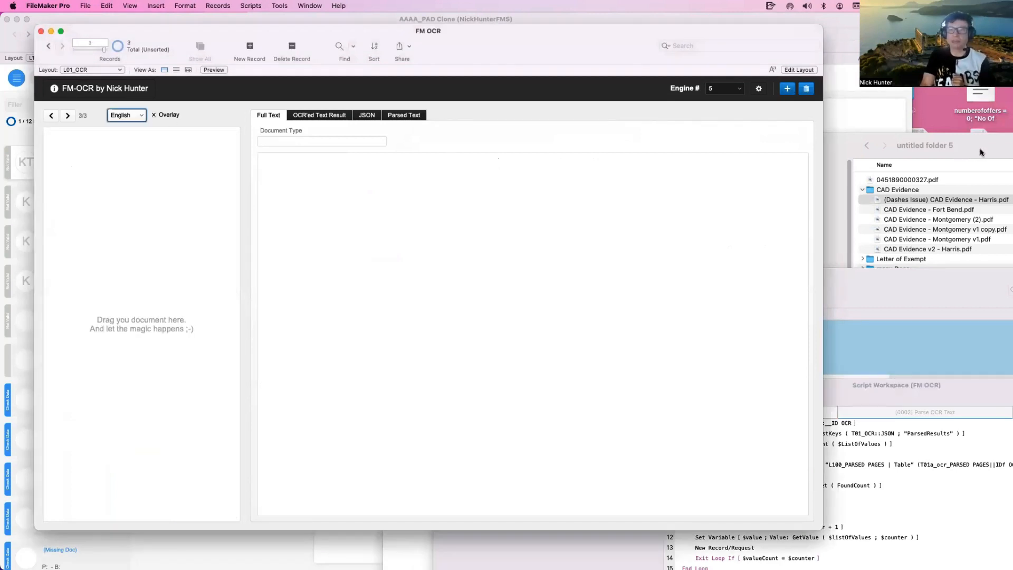
{"action": "left_click", "coordinate": [981, 152]}
{"action": "left_click", "coordinate": [939, 211]}
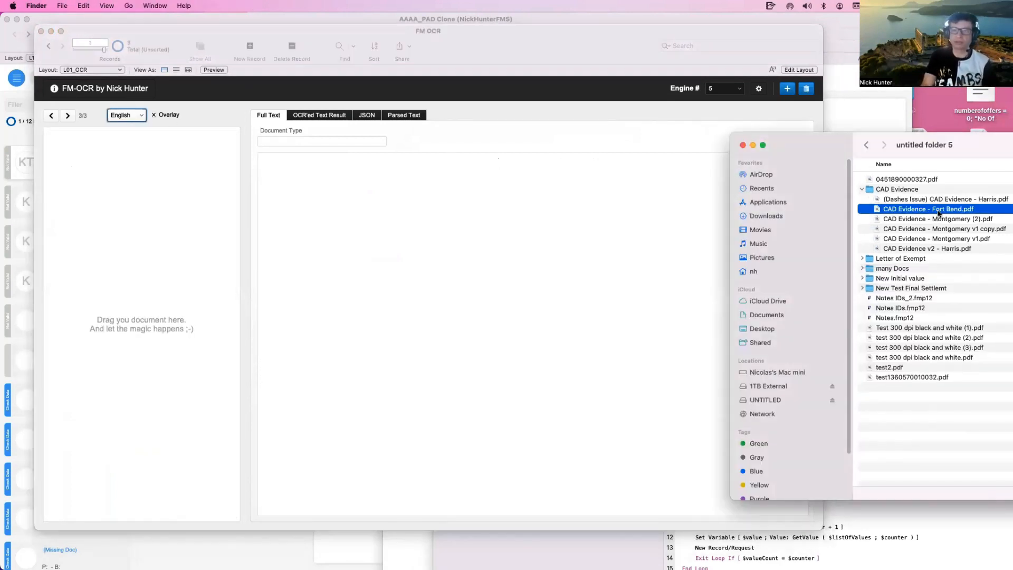
{"action": "key", "text": "space"}
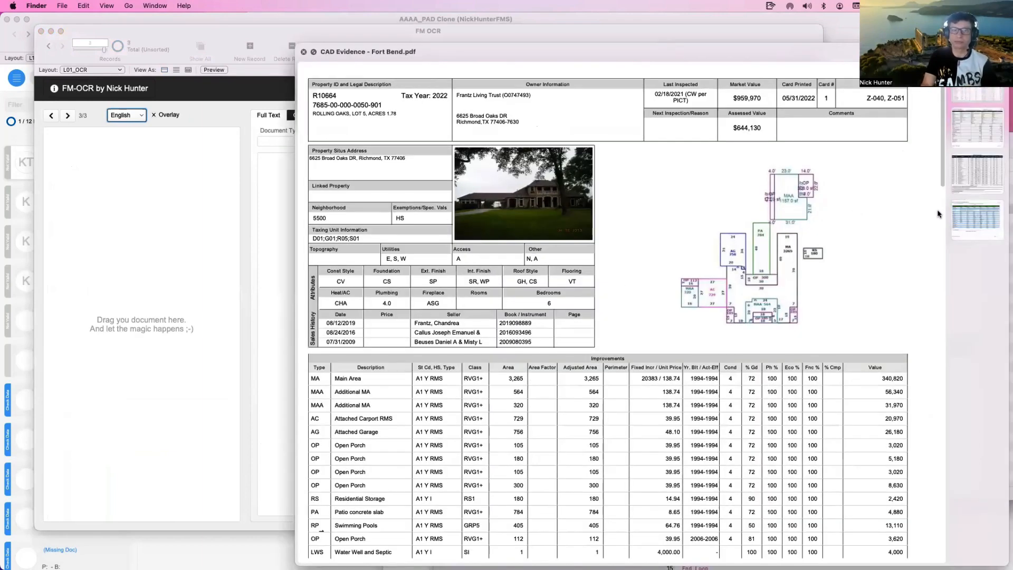
{"action": "key", "text": "space"}
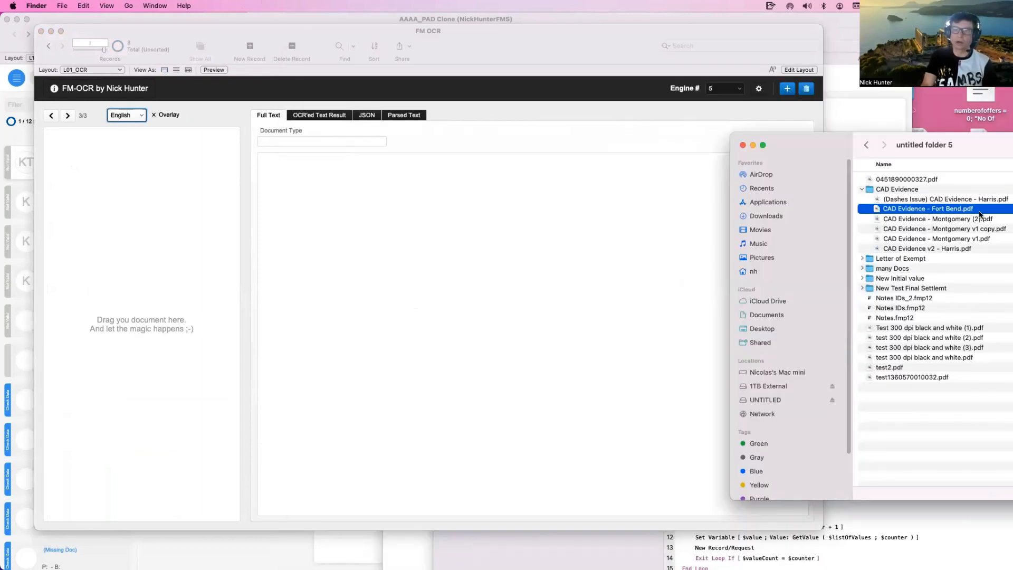
Load CAD Evidence - Fort Bend.pdf into the new record's document area and run the OCR on it.
{"action": "left_click_drag", "start_coordinate": [938, 210], "coordinate": [218, 276]}
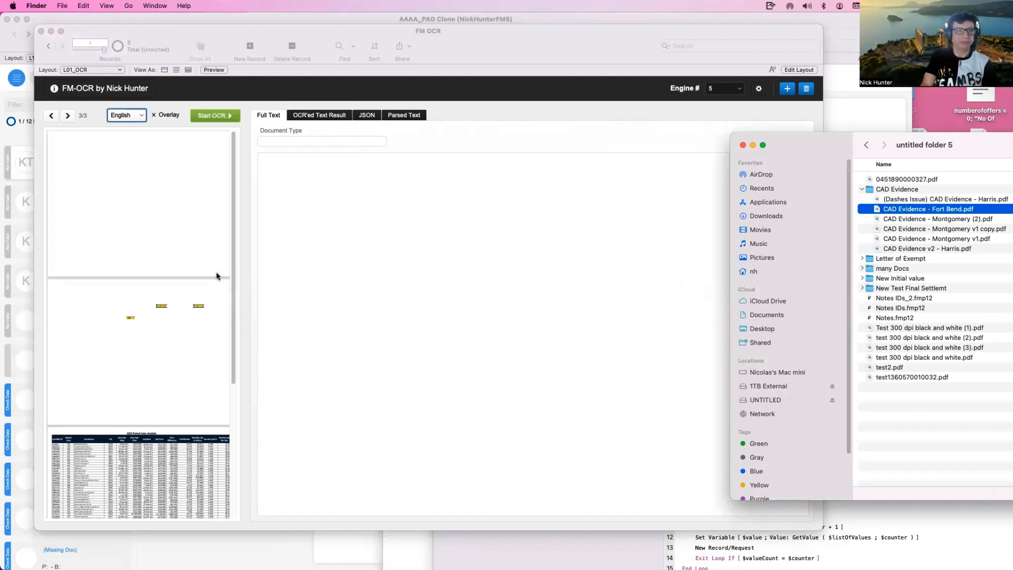
{"action": "left_click", "coordinate": [206, 91]}
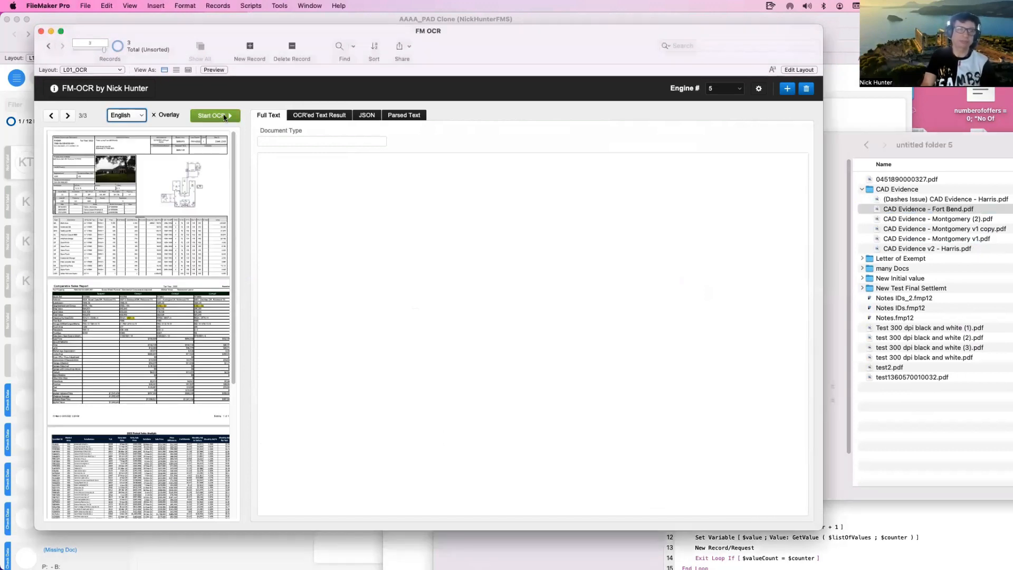
{"action": "left_click", "coordinate": [223, 116]}
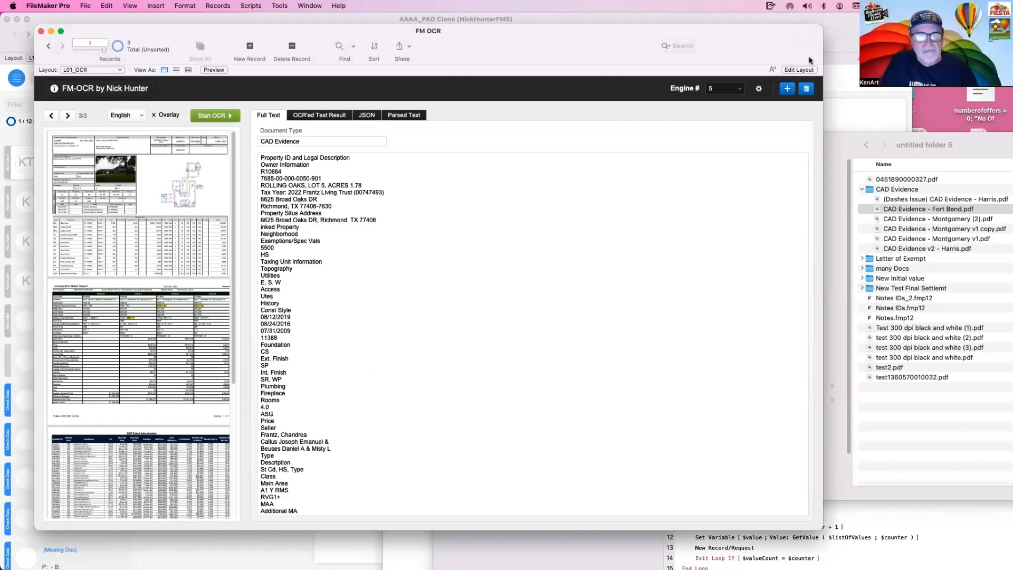
Add another OCR record and preview CAD Evidence - Montgomery (2).pdf in the CAD Evidence folder.
{"action": "left_click", "coordinate": [787, 88]}
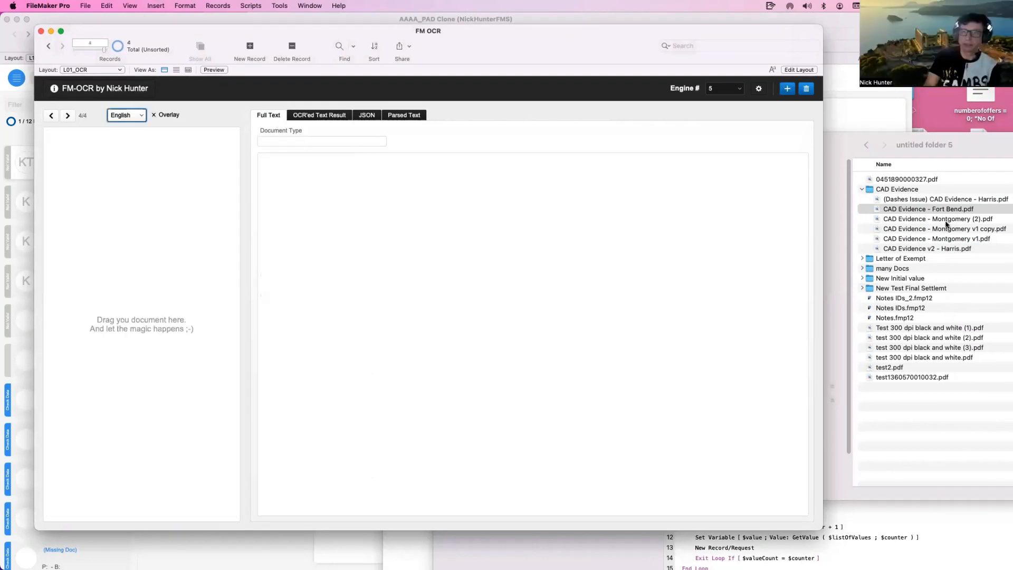
{"action": "left_click", "coordinate": [950, 211]}
{"action": "left_click", "coordinate": [952, 218]}
{"action": "key", "text": "space"}
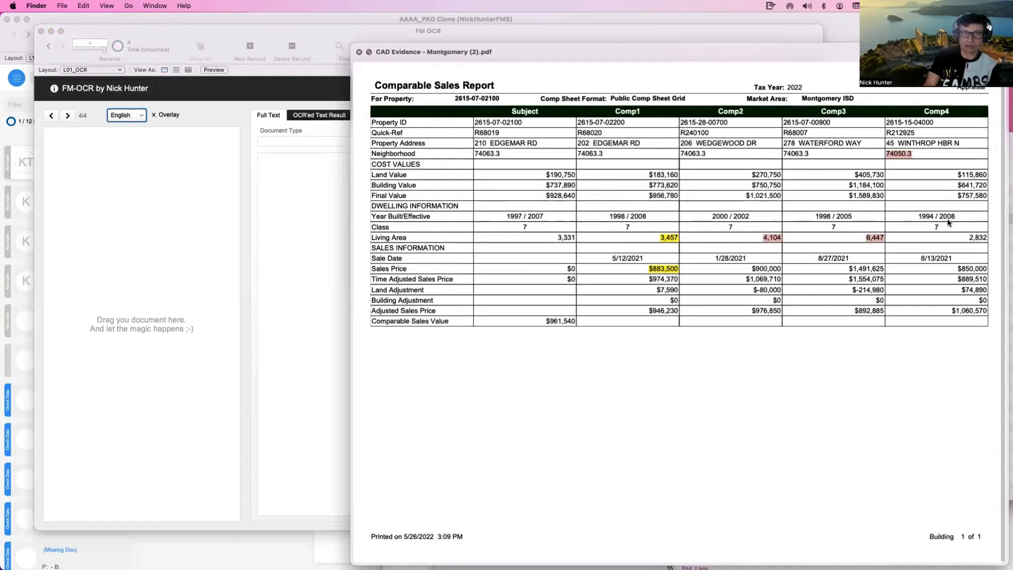
Load CAD Evidence - Montgomery (2).pdf into the new record, run the OCR on it, and compare the result with the previous record.
{"action": "key", "text": "space"}
{"action": "left_click_drag", "start_coordinate": [950, 218], "coordinate": [222, 251]}
{"action": "left_click", "coordinate": [223, 117]}
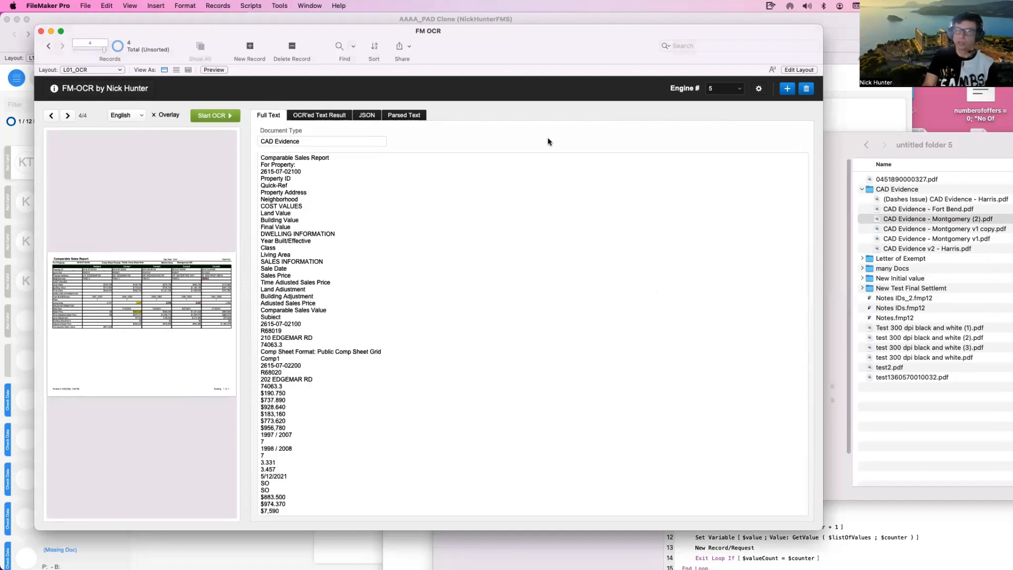
{"action": "left_click", "coordinate": [50, 116]}
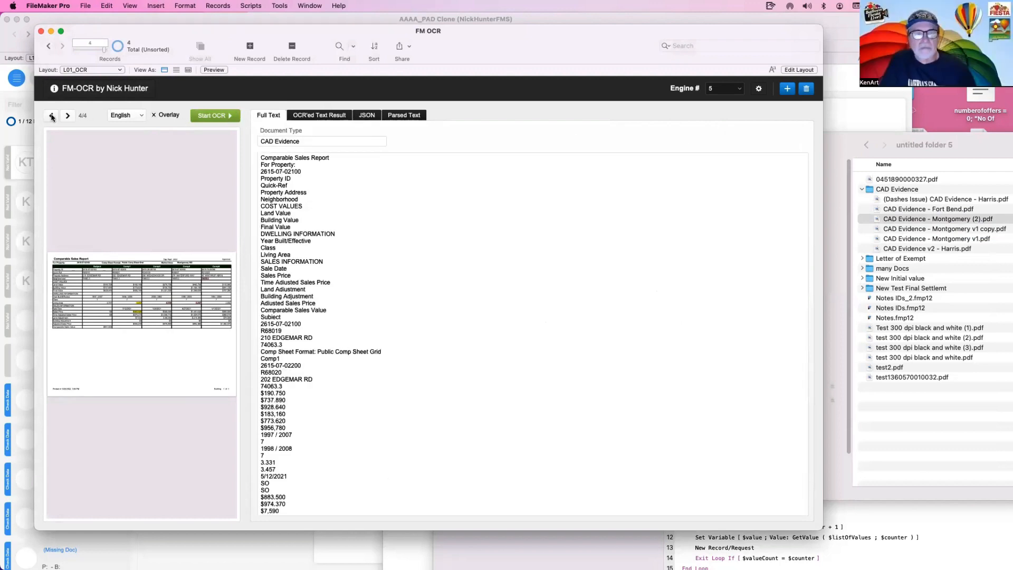
{"action": "left_click", "coordinate": [51, 117]}
{"action": "left_click", "coordinate": [67, 116]}
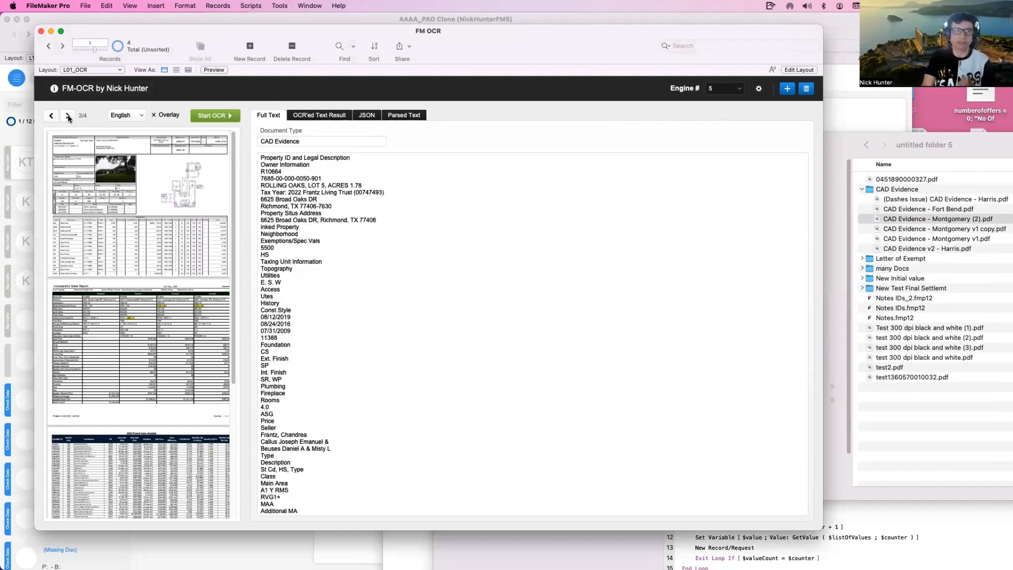
{"action": "left_click", "coordinate": [68, 116]}
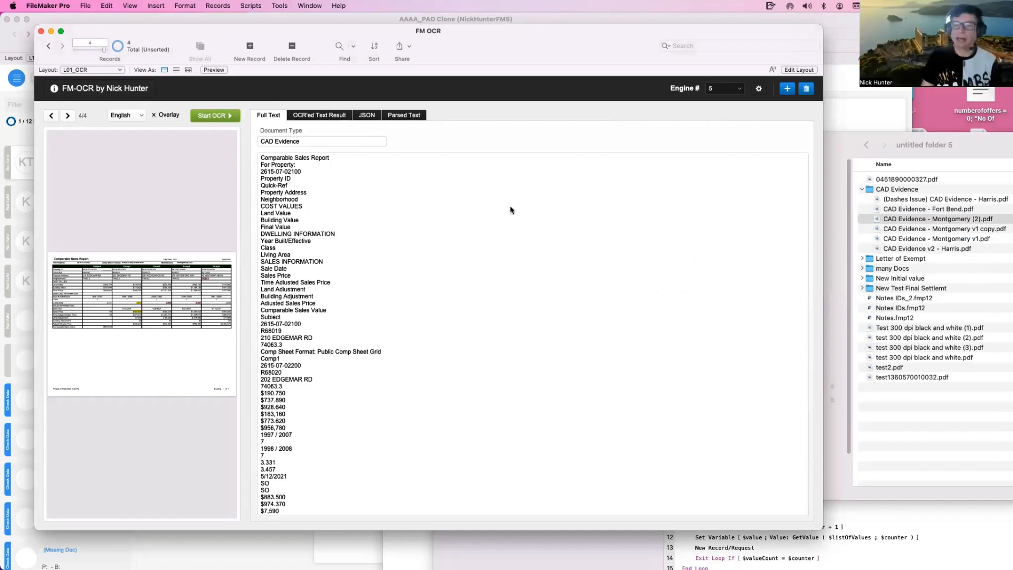
Preview v1.pdf from the Letter of Exempt folder and copy the phrase "Exemption Center" from its mailing address.
{"action": "left_click", "coordinate": [864, 259]}
{"action": "left_click", "coordinate": [864, 259]}
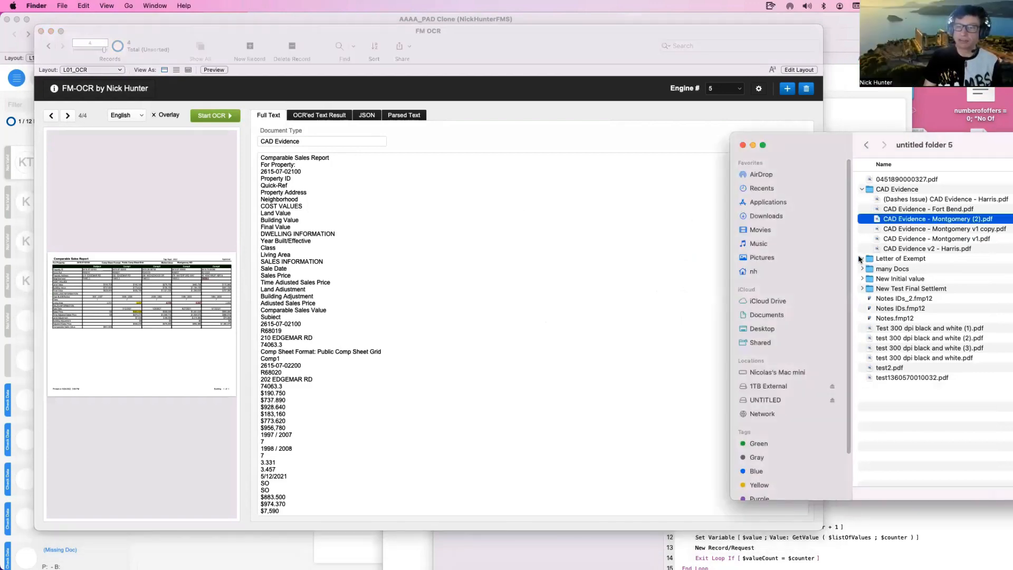
{"action": "left_click", "coordinate": [888, 269]}
{"action": "key", "text": "space"}
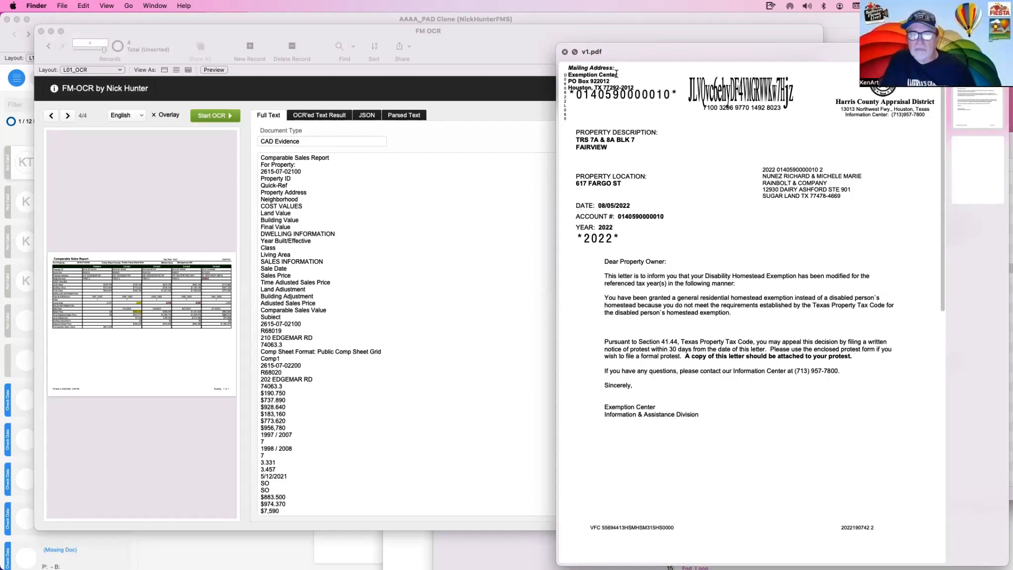
{"action": "left_click_drag", "start_coordinate": [616, 74], "coordinate": [564, 71]}
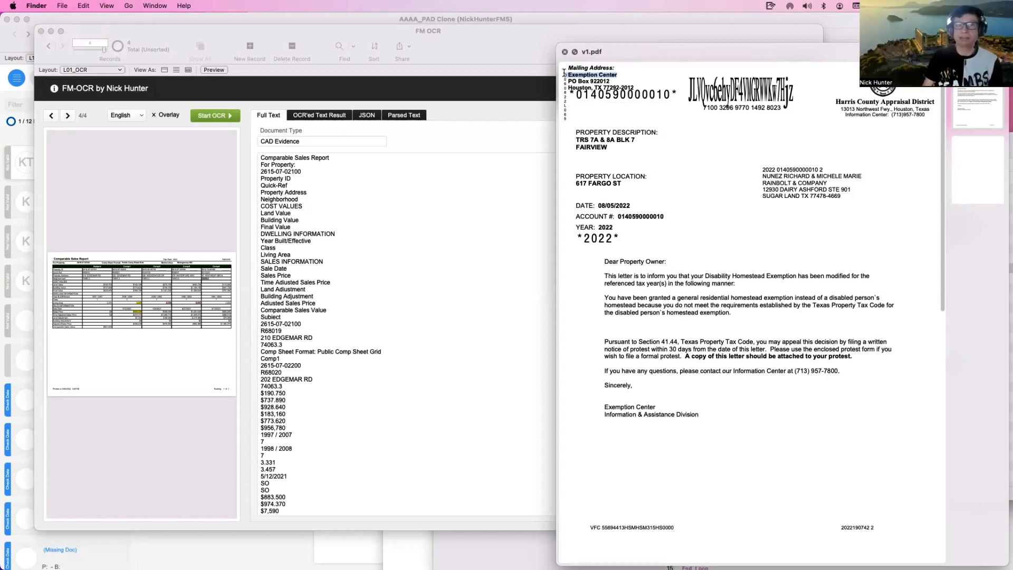
{"action": "left_click", "coordinate": [616, 74]}
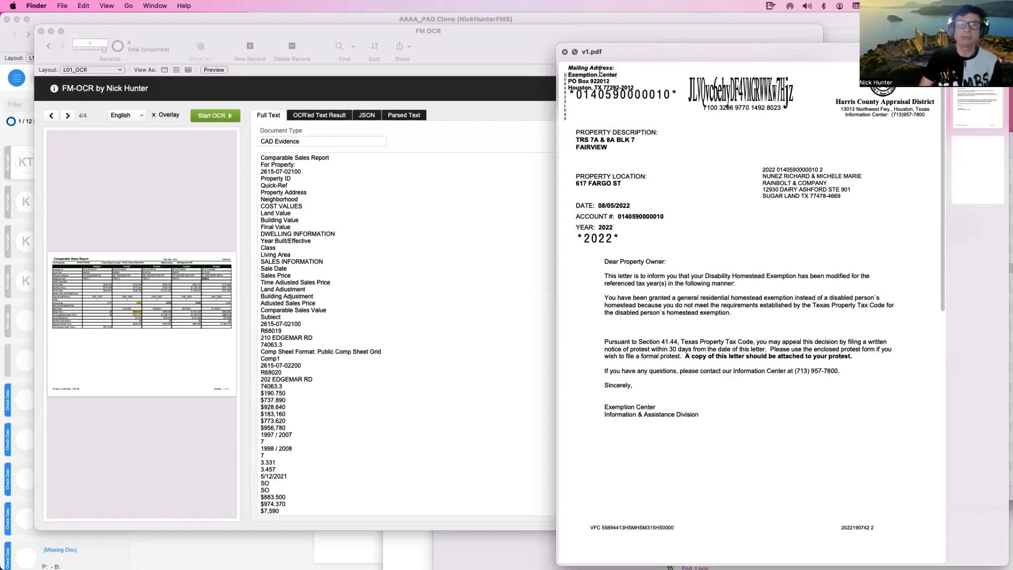
{"action": "left_click_drag", "start_coordinate": [616, 74], "coordinate": [566, 74]}
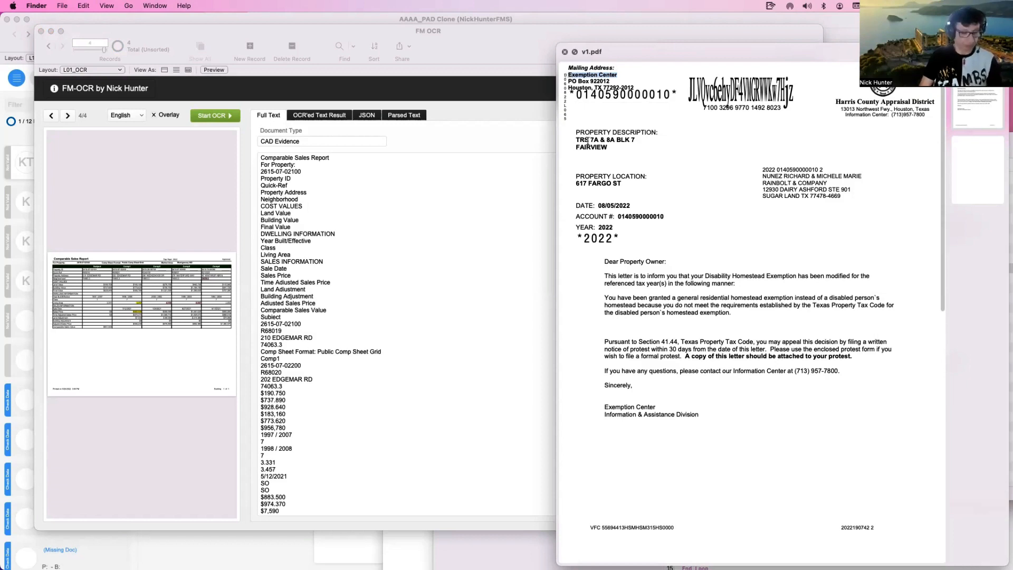
Paste "Exemption Center" as the keyword of the Letter of Exemption document type in the FM OCR - 2 window.
{"action": "left_click", "coordinate": [481, 208]}
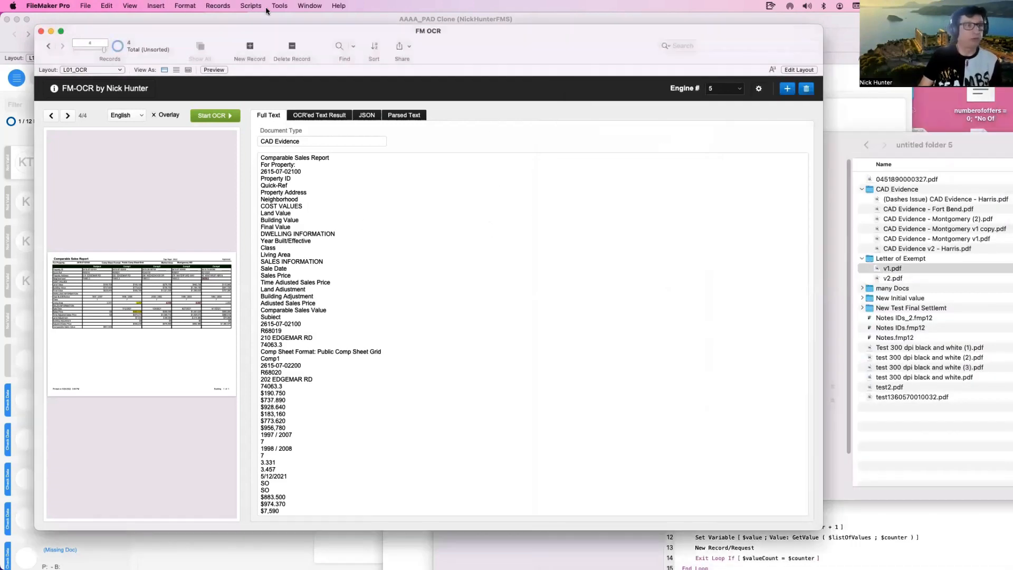
{"action": "left_click", "coordinate": [309, 6]}
{"action": "left_click", "coordinate": [324, 140]}
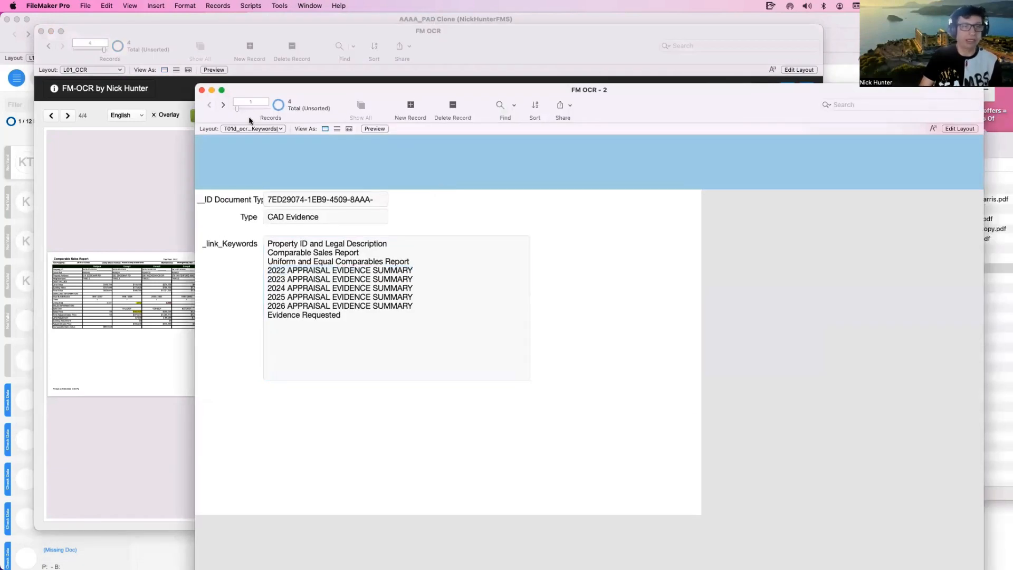
{"action": "left_click", "coordinate": [224, 105]}
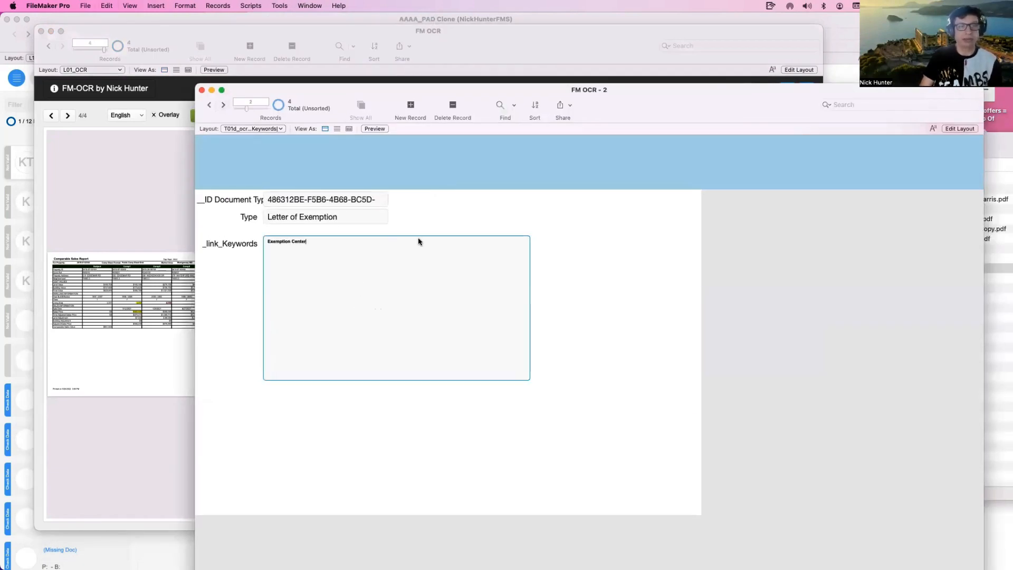
{"action": "left_click", "coordinate": [455, 217]}
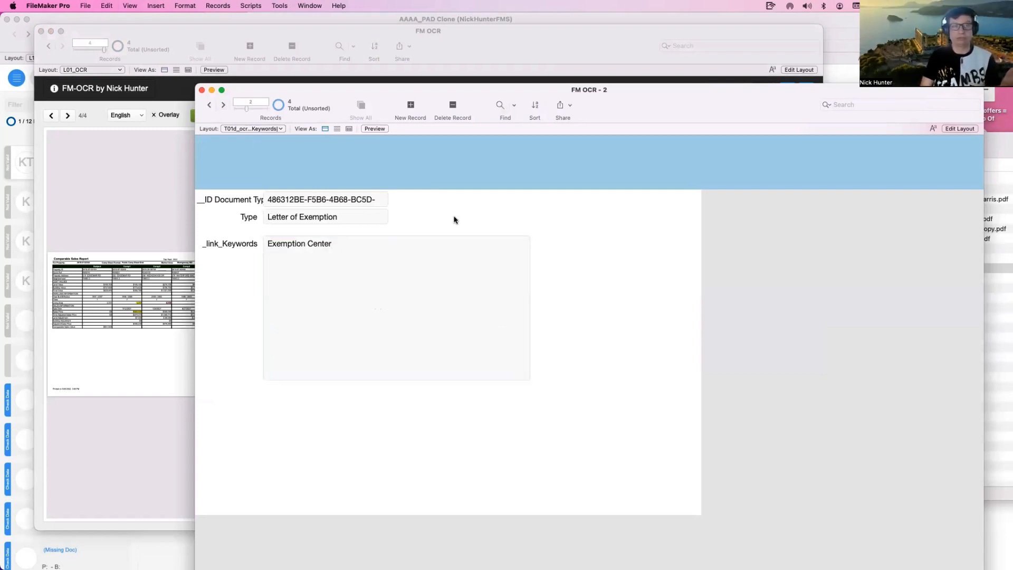
Preview v2.pdf in the Letter of Exempt folder to check for the Exemption Center keyword, and return to the Letter of Exemption keywords.
{"action": "left_click_drag", "start_coordinate": [696, 108], "coordinate": [590, 88]}
{"action": "left_click", "coordinate": [978, 265]}
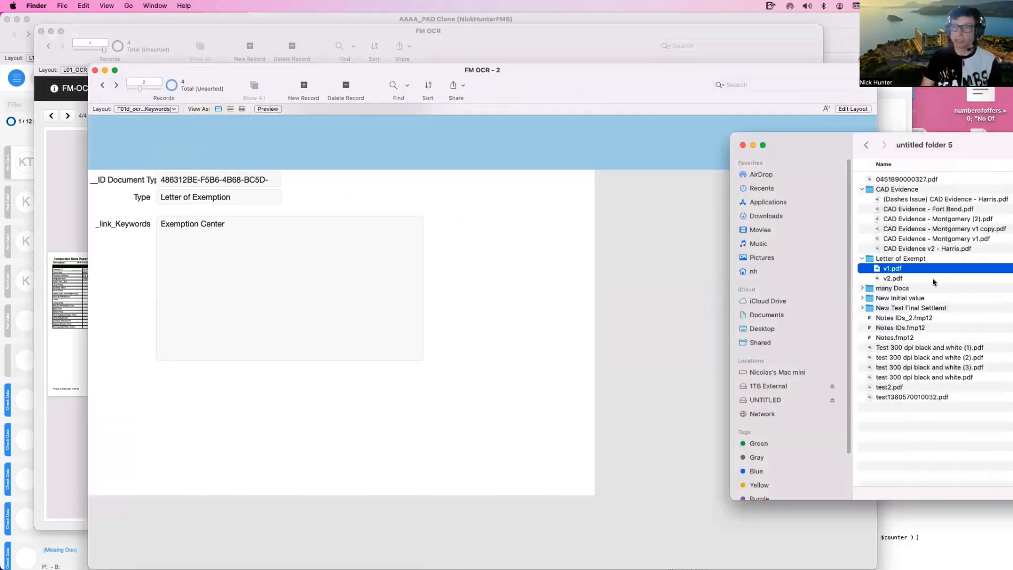
{"action": "left_click", "coordinate": [933, 279]}
{"action": "key", "text": "space"}
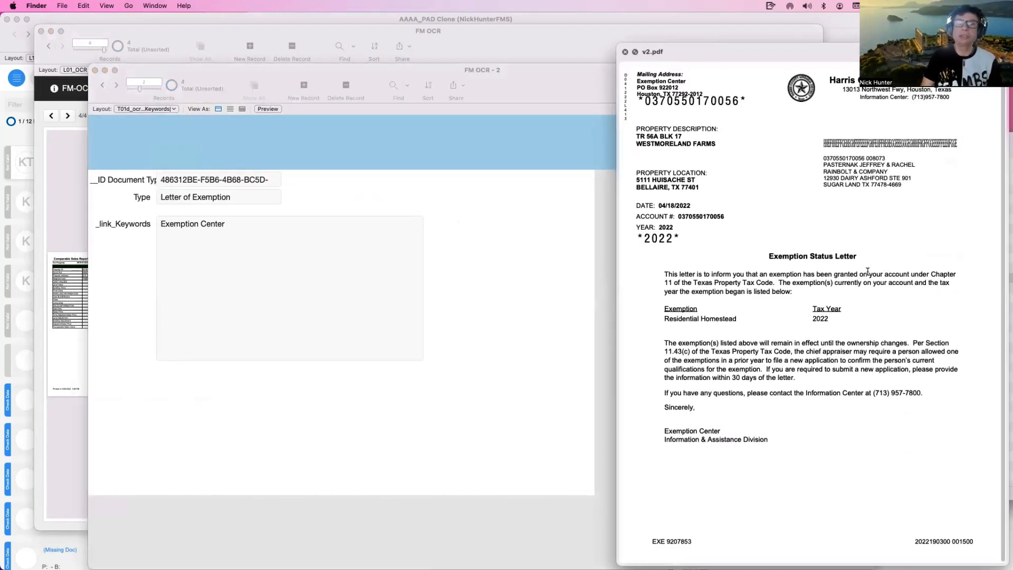
{"action": "left_click", "coordinate": [625, 52]}
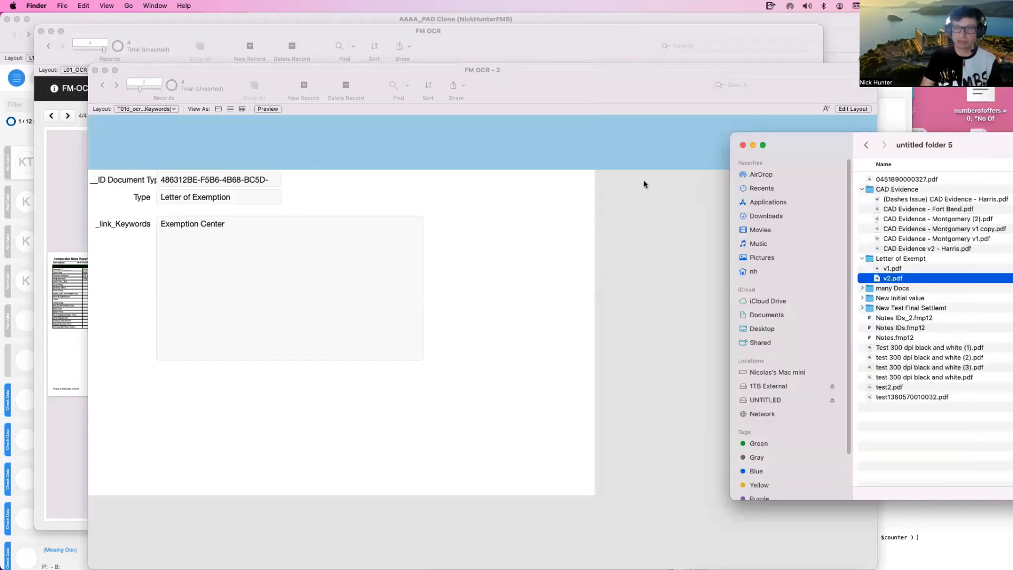
{"action": "left_click", "coordinate": [468, 219]}
{"action": "left_click", "coordinate": [217, 230]}
{"action": "left_click", "coordinate": [384, 171]}
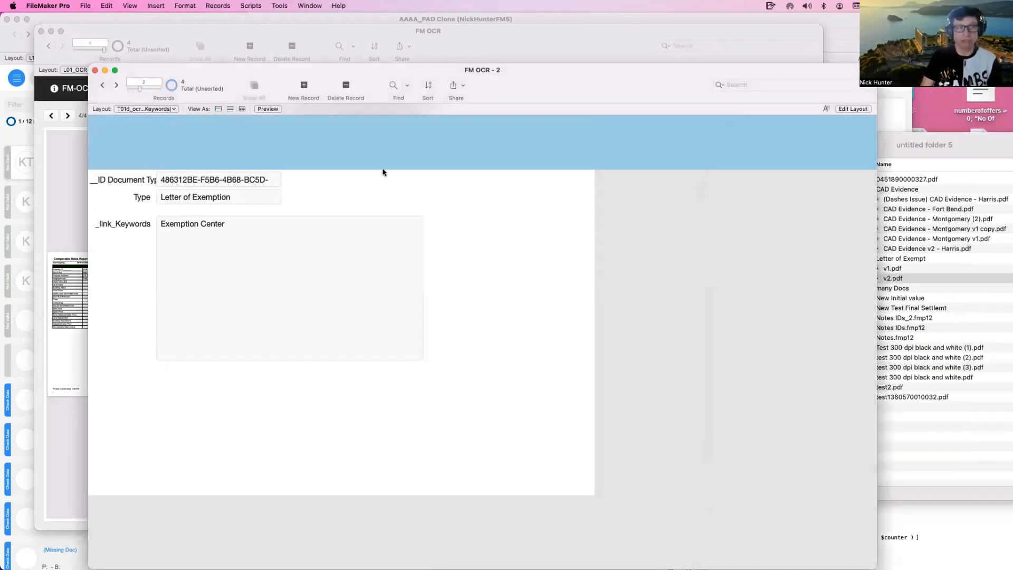
Add a new OCR record, load v1.pdf from the Letter of Exempt folder, run the OCR, and check its document type.
{"action": "left_click_drag", "start_coordinate": [295, 69], "coordinate": [598, 317]}
{"action": "left_click", "coordinate": [207, 92]}
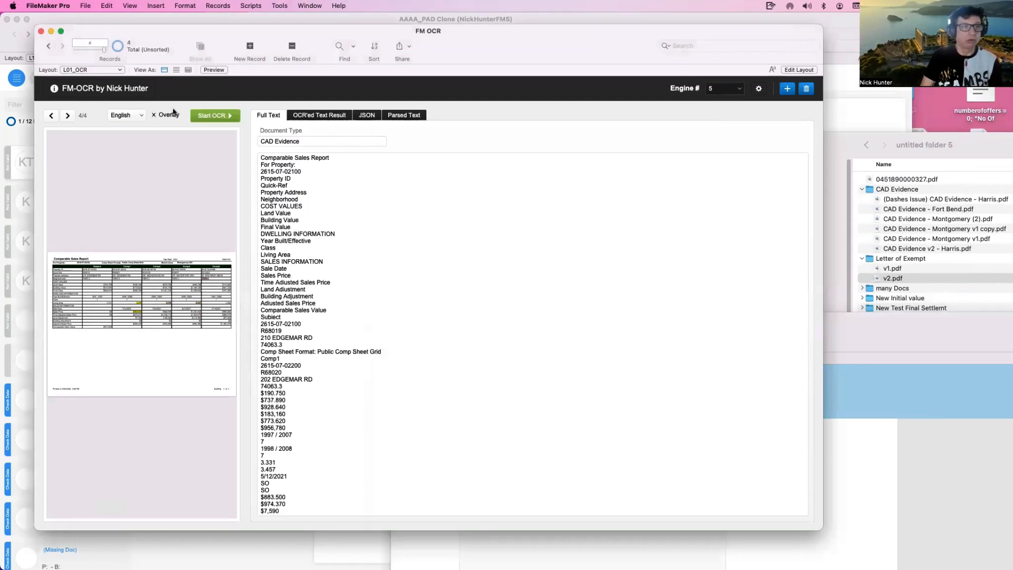
{"action": "left_click", "coordinate": [786, 89]}
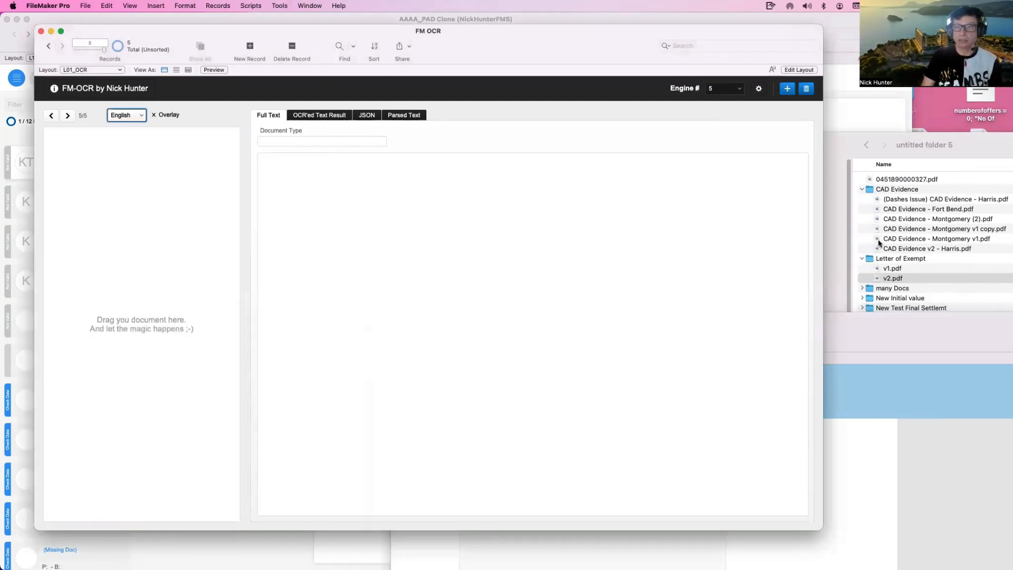
{"action": "left_click", "coordinate": [902, 272]}
{"action": "left_click", "coordinate": [905, 269]}
{"action": "left_click_drag", "start_coordinate": [906, 272], "coordinate": [203, 266]}
{"action": "left_click", "coordinate": [231, 117]}
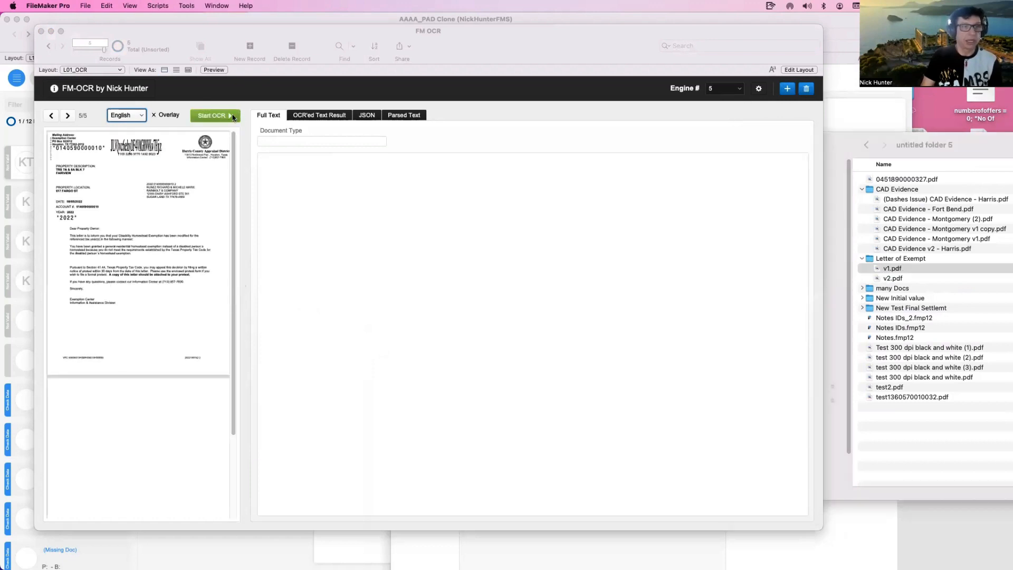
{"action": "left_click", "coordinate": [230, 117]}
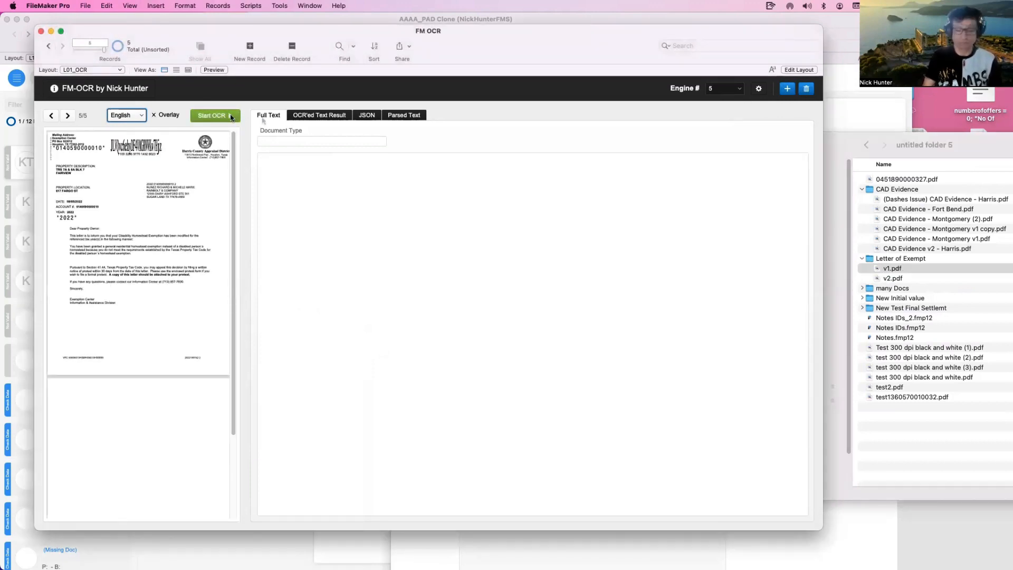
{"action": "left_click", "coordinate": [298, 141]}
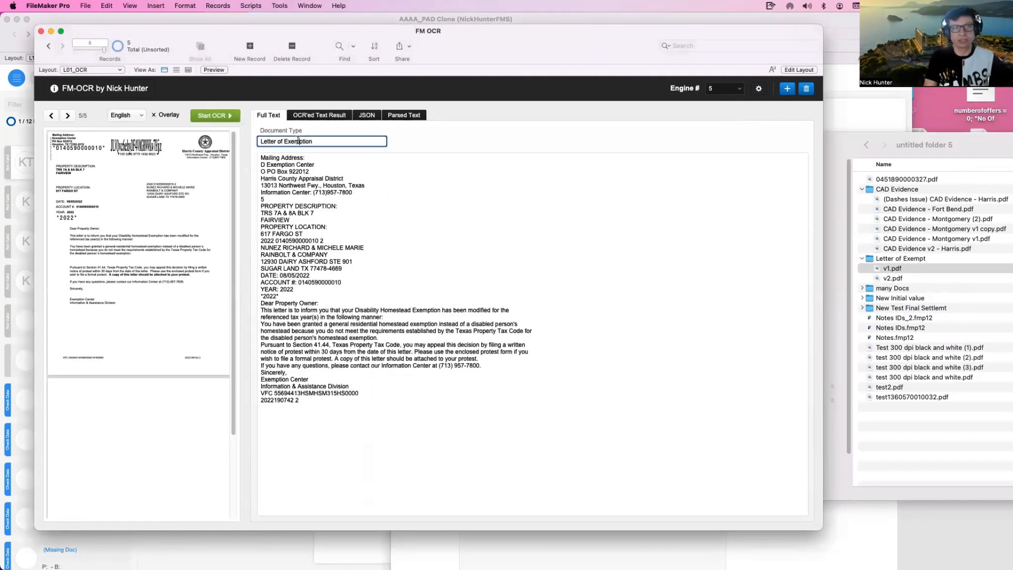
{"action": "left_click", "coordinate": [338, 131]}
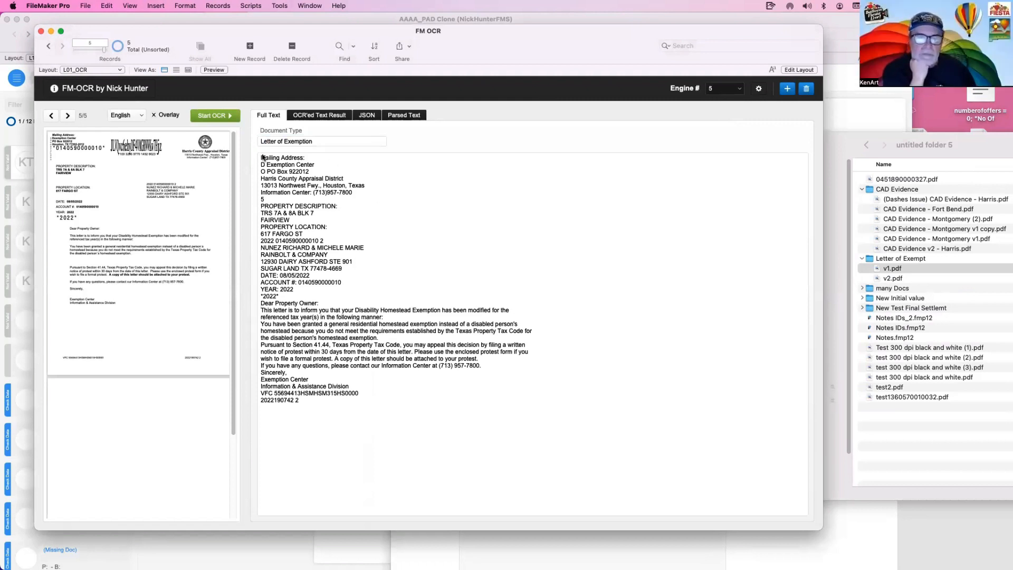
Show the Initial value document type record in FM OCR - 2 and preview brazoria.pdf from the New Initial value folder.
{"action": "left_click", "coordinate": [309, 6]}
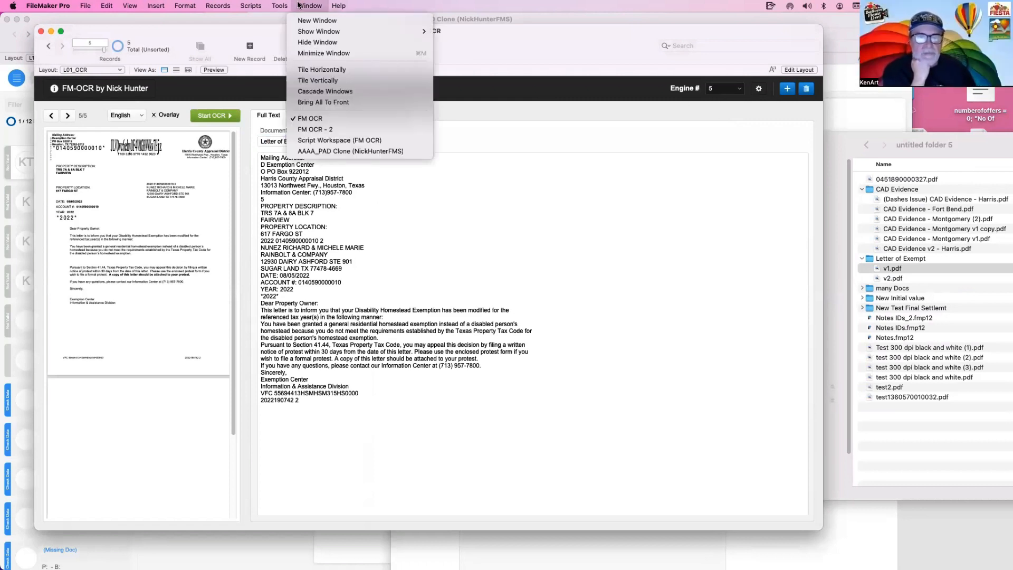
{"action": "left_click", "coordinate": [321, 132]}
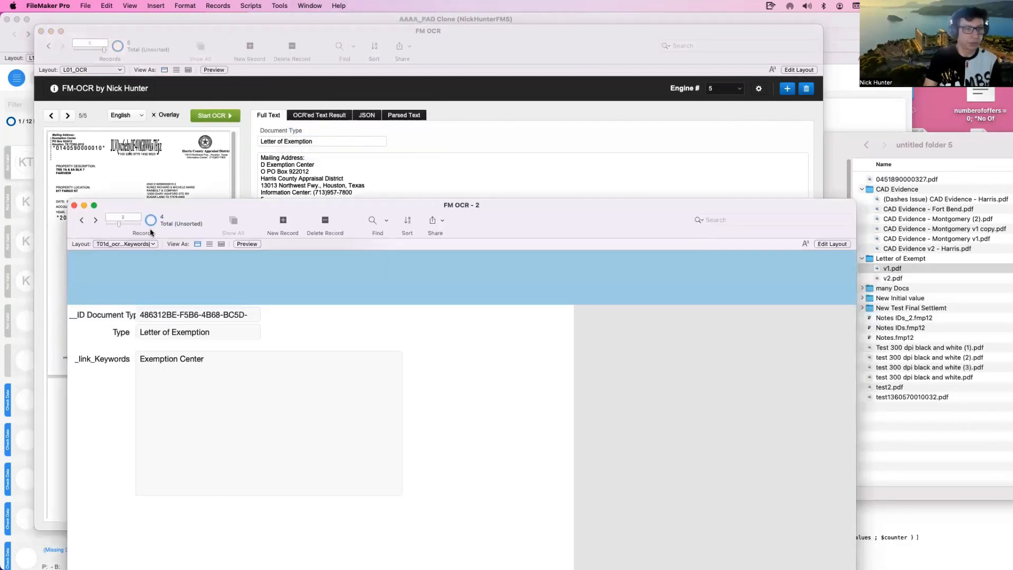
{"action": "left_click", "coordinate": [96, 220]}
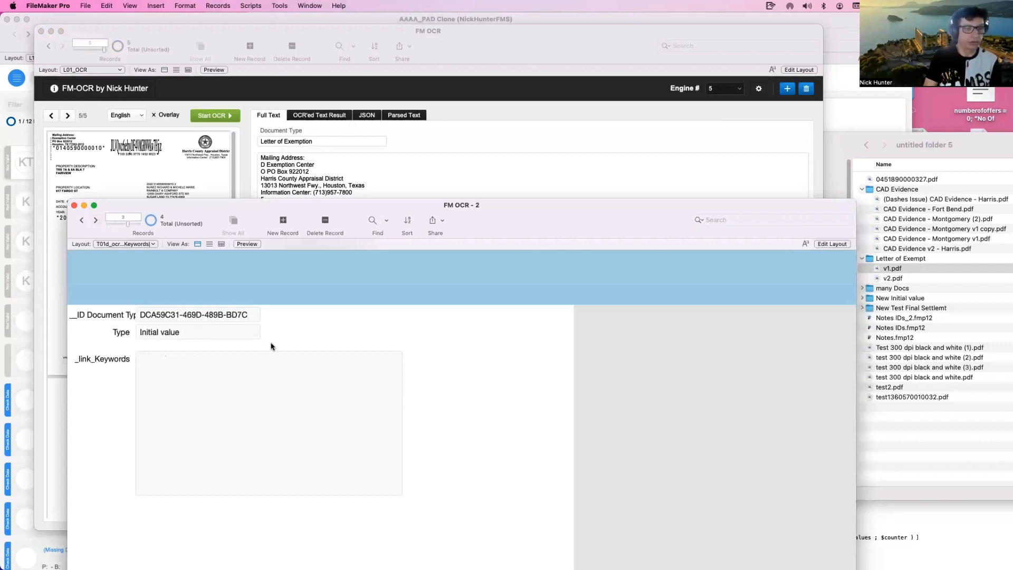
{"action": "left_click", "coordinate": [945, 329]}
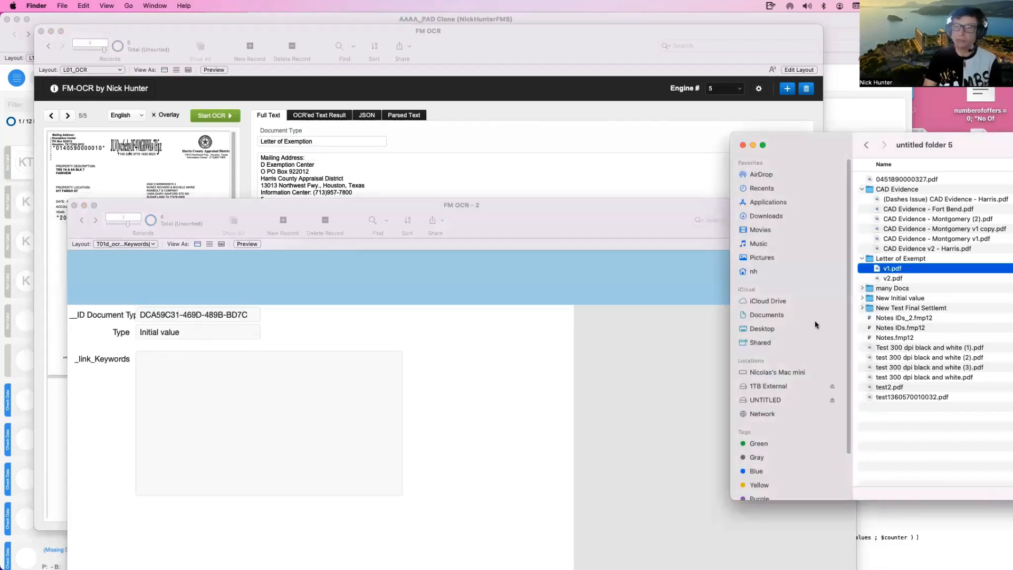
{"action": "left_click", "coordinate": [862, 298]}
{"action": "left_click", "coordinate": [905, 309]}
{"action": "key", "text": "space"}
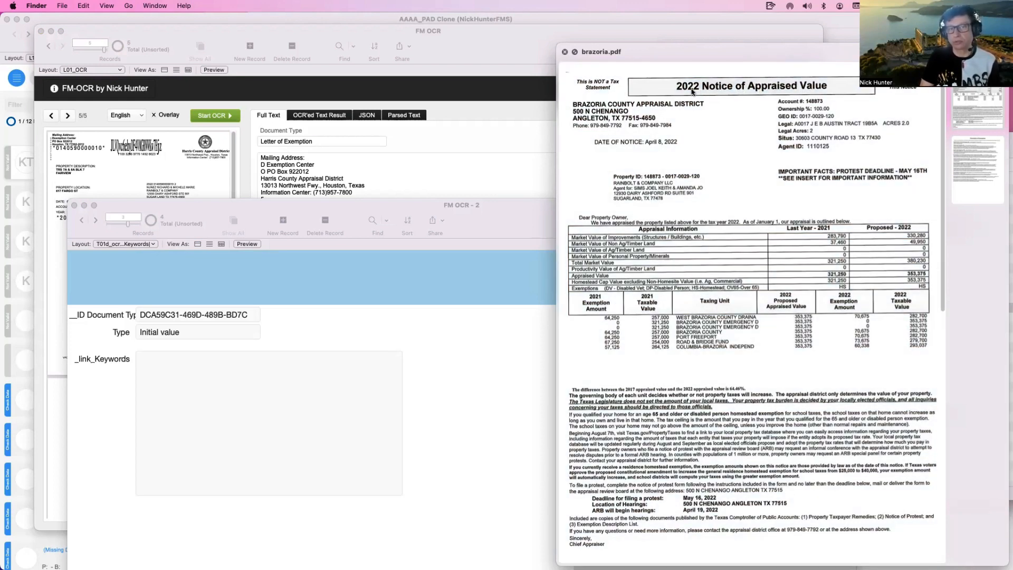
Review the year-based keywords of the CAD Evidence type against the heading of brazoria.pdf.
{"action": "left_click", "coordinate": [279, 304]}
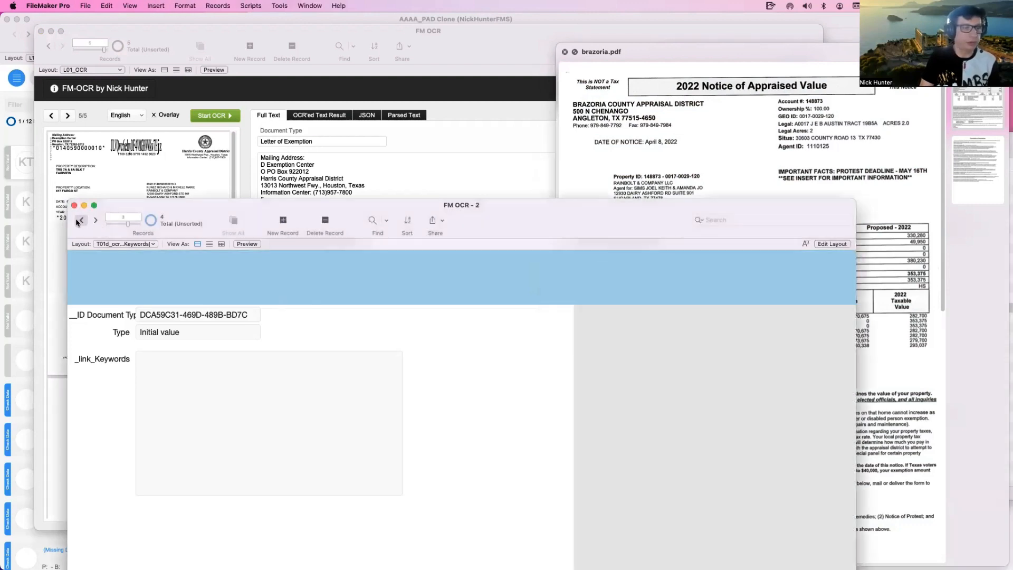
{"action": "left_click", "coordinate": [80, 220]}
{"action": "left_click", "coordinate": [79, 221]}
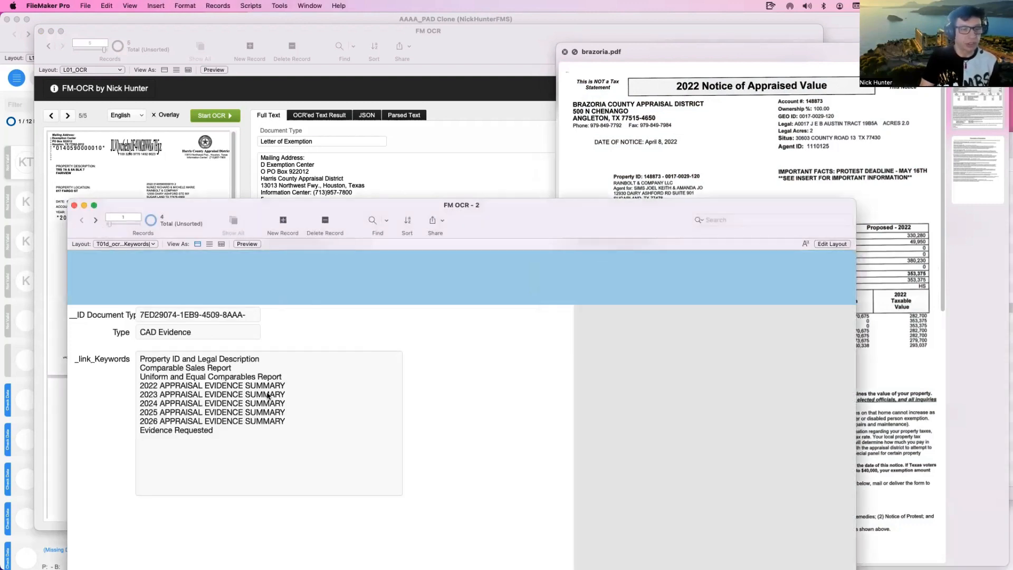
{"action": "left_click_drag", "start_coordinate": [285, 385], "coordinate": [112, 384]}
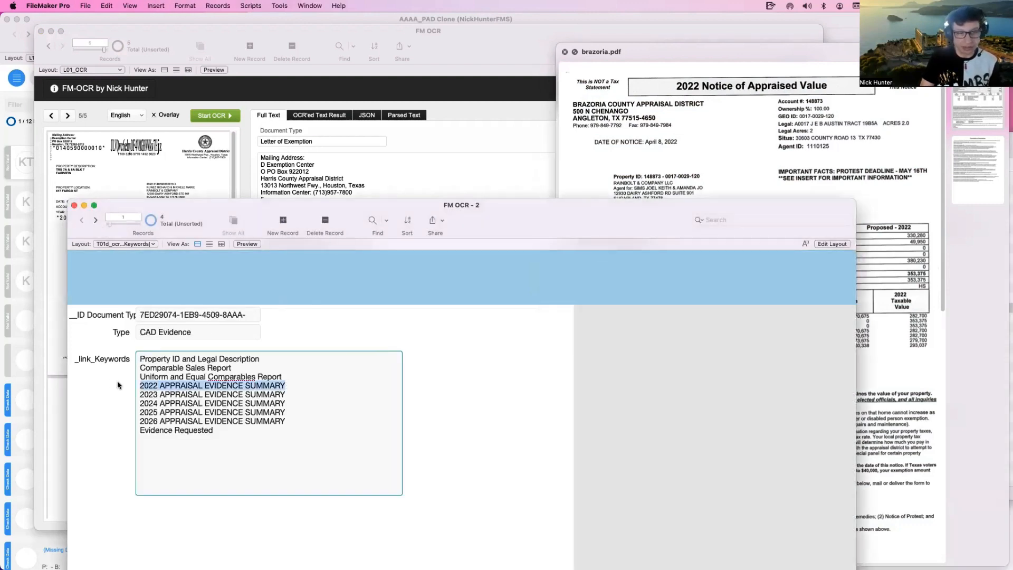
{"action": "left_click", "coordinate": [191, 385]}
{"action": "left_click", "coordinate": [632, 190]}
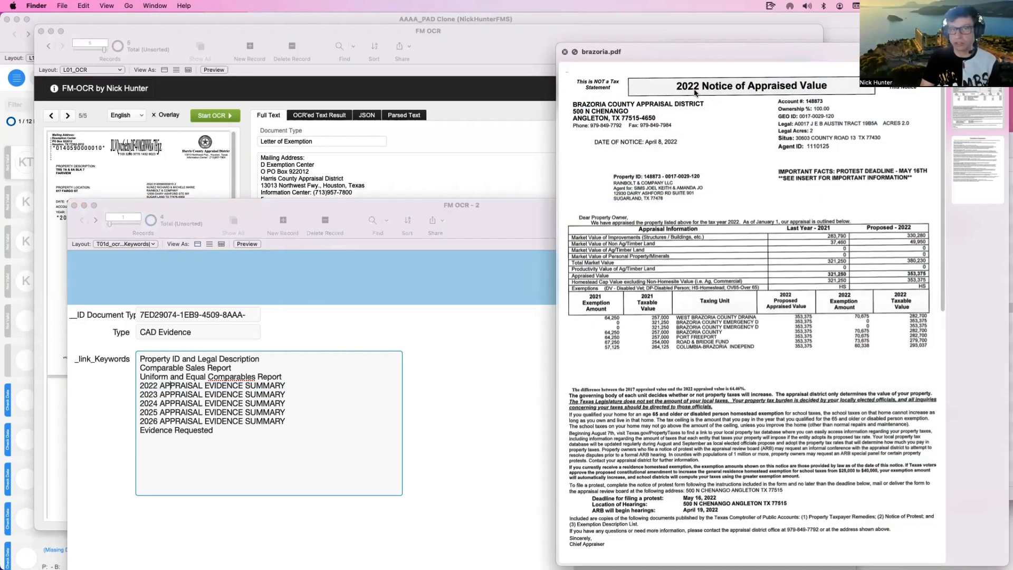
Enter "2022 Notice of Appraised Value" as the keyword of the Initial value document type, matching the heading of brazoria.pdf.
{"action": "left_click", "coordinate": [98, 218]}
{"action": "left_click", "coordinate": [97, 219]}
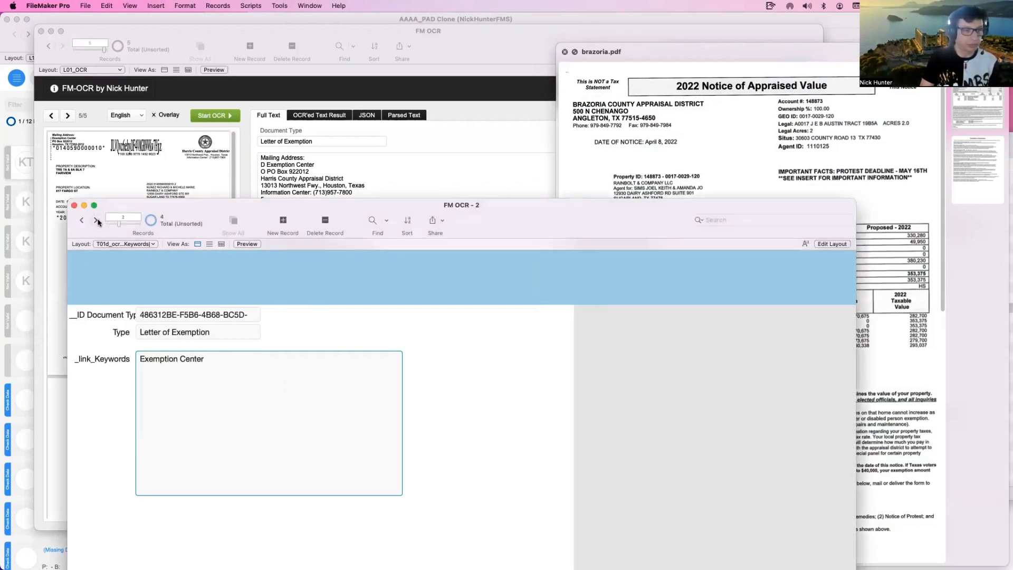
{"action": "left_click", "coordinate": [97, 220]}
{"action": "left_click", "coordinate": [97, 219]}
{"action": "left_click", "coordinate": [81, 220]}
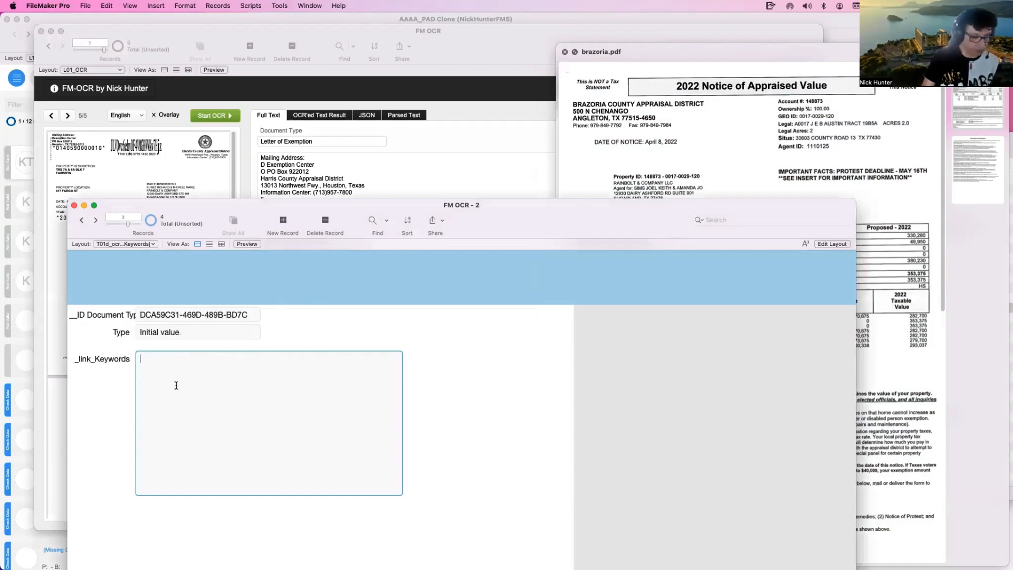
{"action": "type", "text": "2022"}
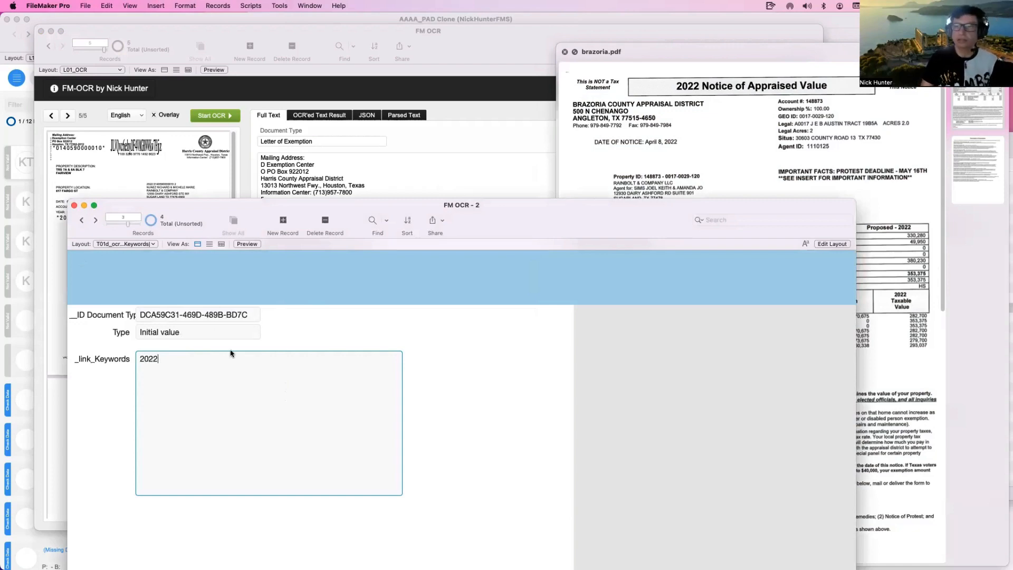
{"action": "left_click", "coordinate": [699, 88]}
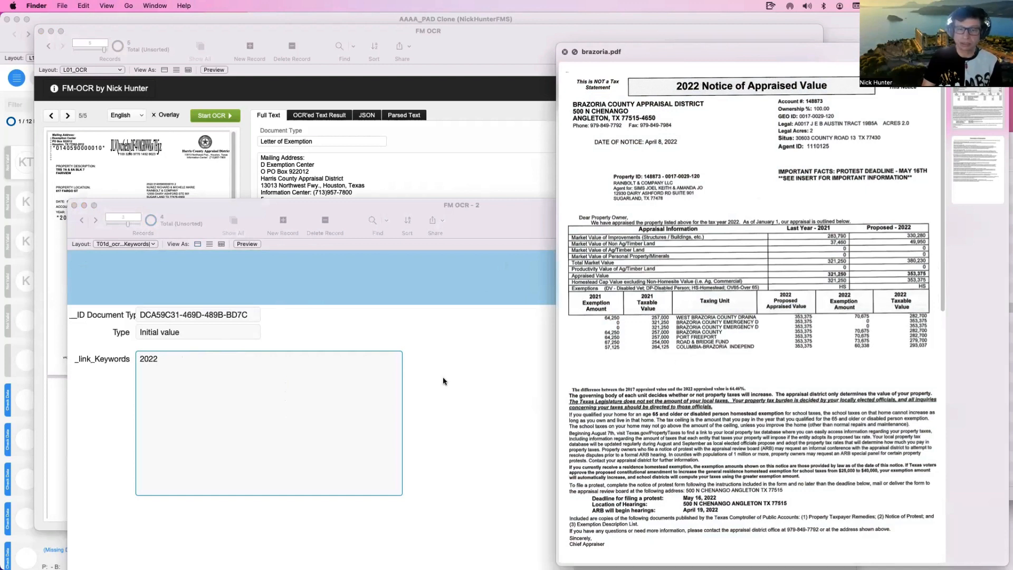
{"action": "left_click", "coordinate": [259, 374]}
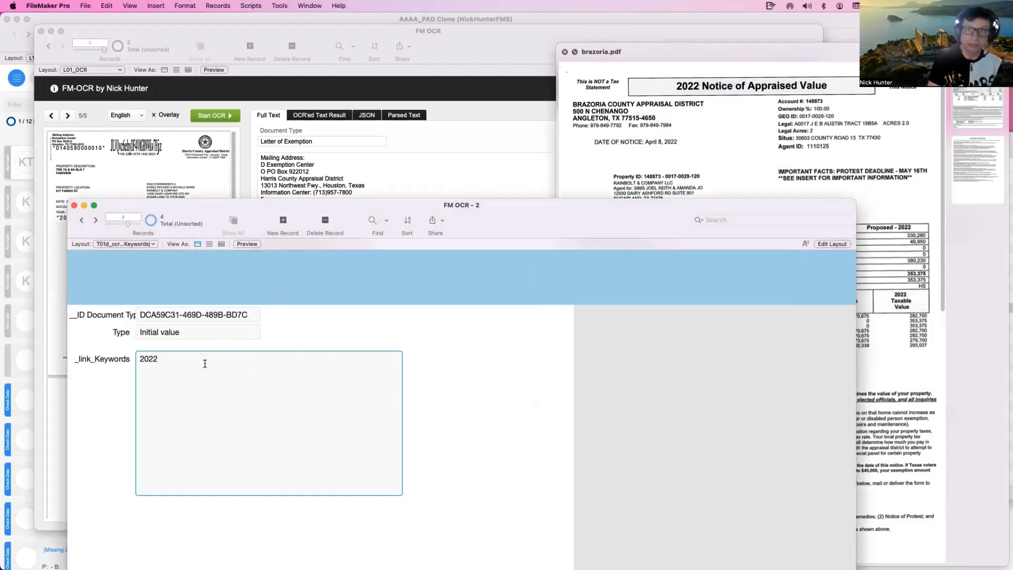
{"action": "type", "text": "2022 Notice "}
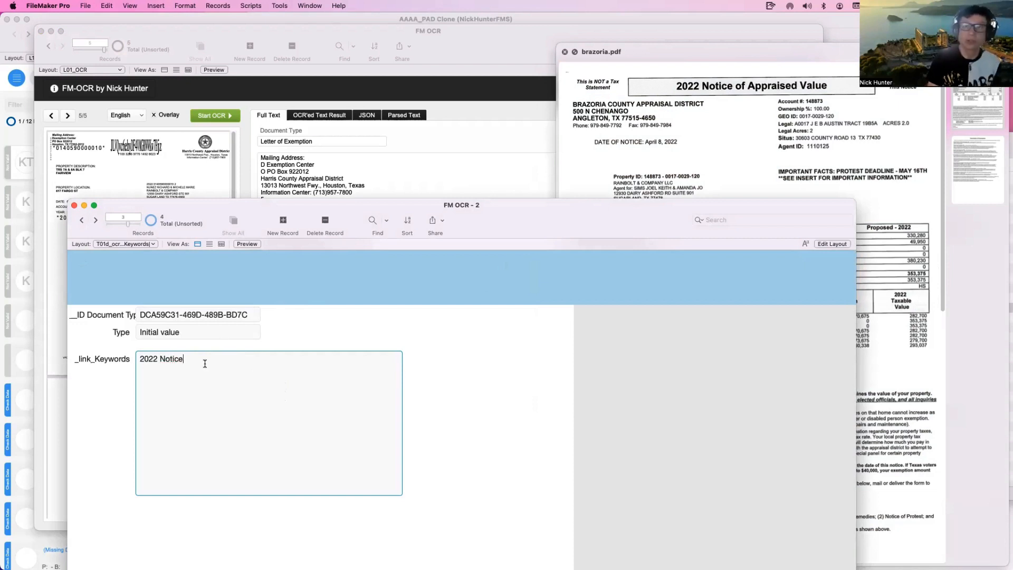
{"action": "type", "text": "of"}
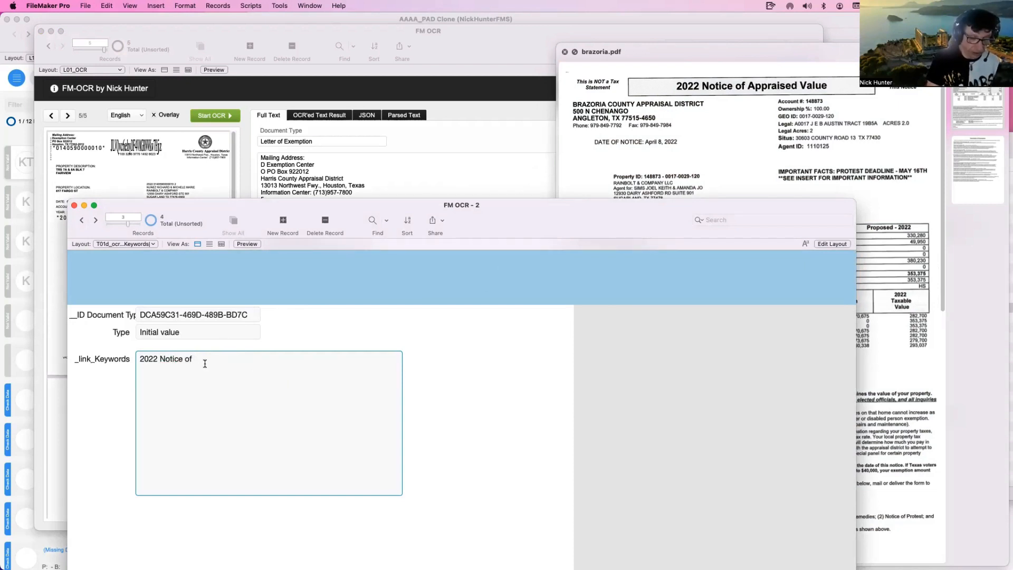
{"action": "type", "text": " Apprai"}
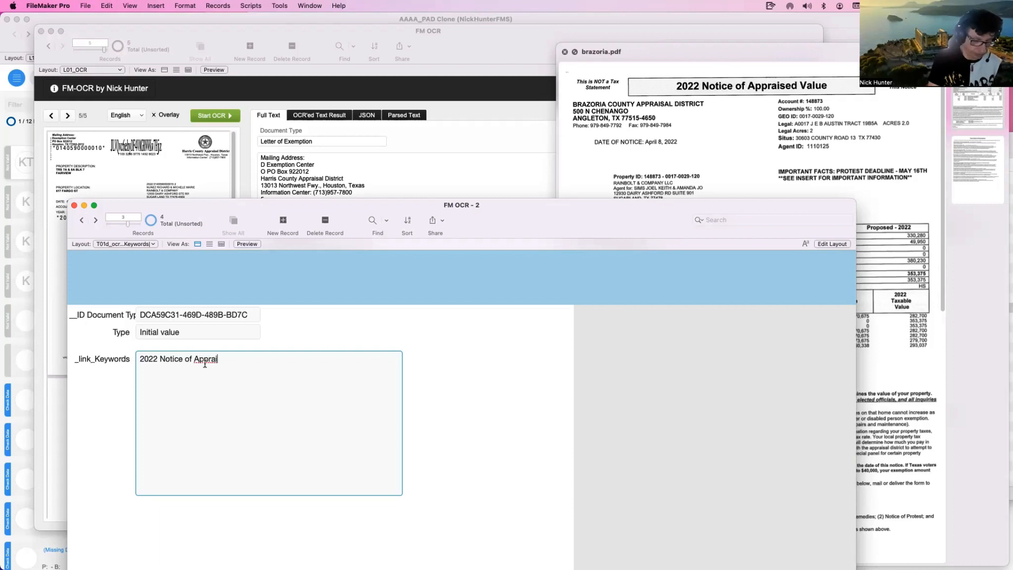
{"action": "type", "text": "sed Value"}
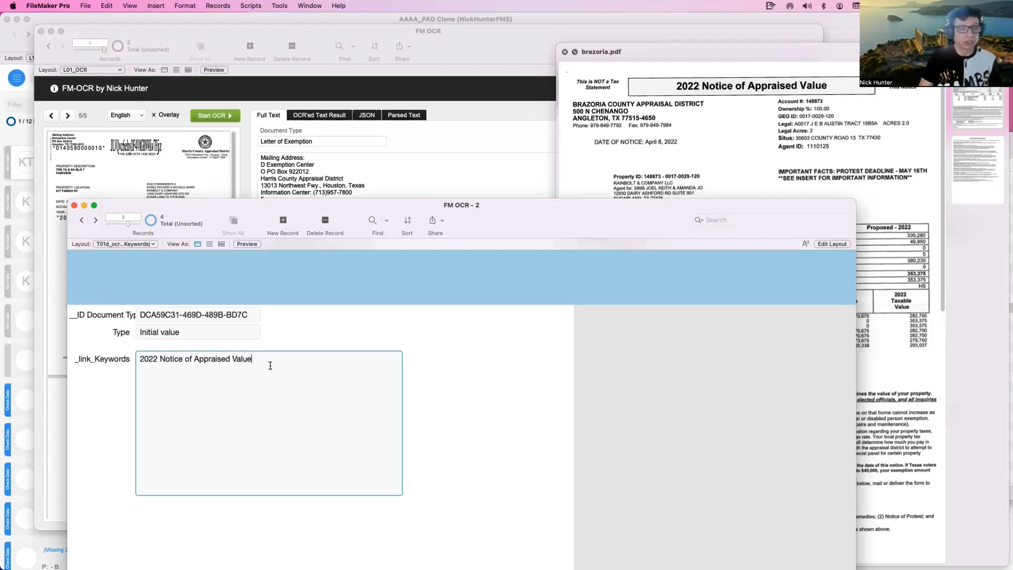
Duplicate the "2022 Notice of Appraised Value" keyword four times on separate lines in the Initial value keywords.
{"action": "left_click_drag", "start_coordinate": [269, 366], "coordinate": [77, 348]}
{"action": "key", "text": "super+c"}
{"action": "left_click", "coordinate": [210, 385]}
{"action": "key", "text": "Return"}
{"action": "key", "text": "super+v"}
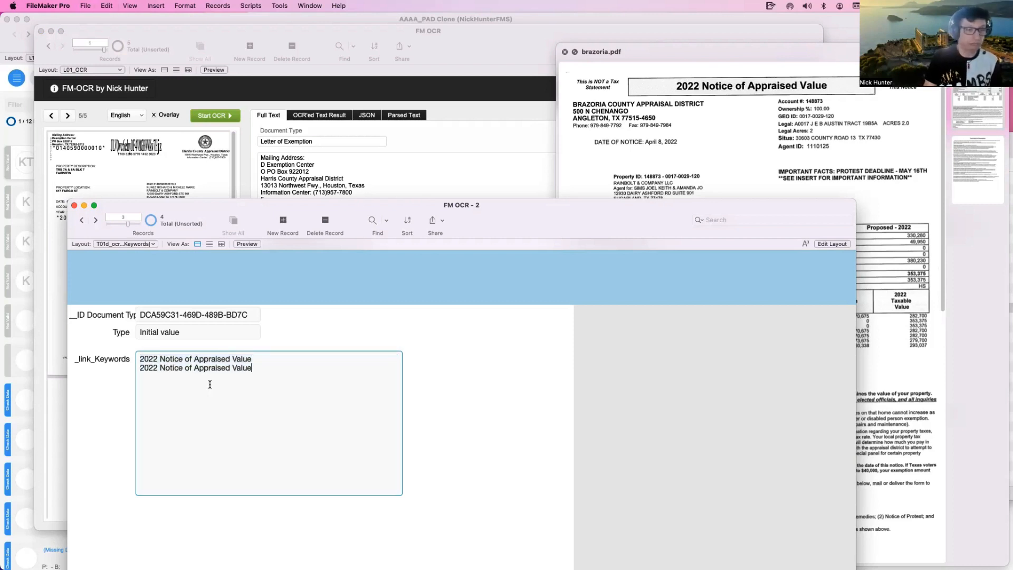
{"action": "key", "text": "Return"}
{"action": "key", "text": "super+v"}
{"action": "key", "text": "Return"}
{"action": "key", "text": "super+v"}
{"action": "key", "text": "Return"}
{"action": "key", "text": "super+v"}
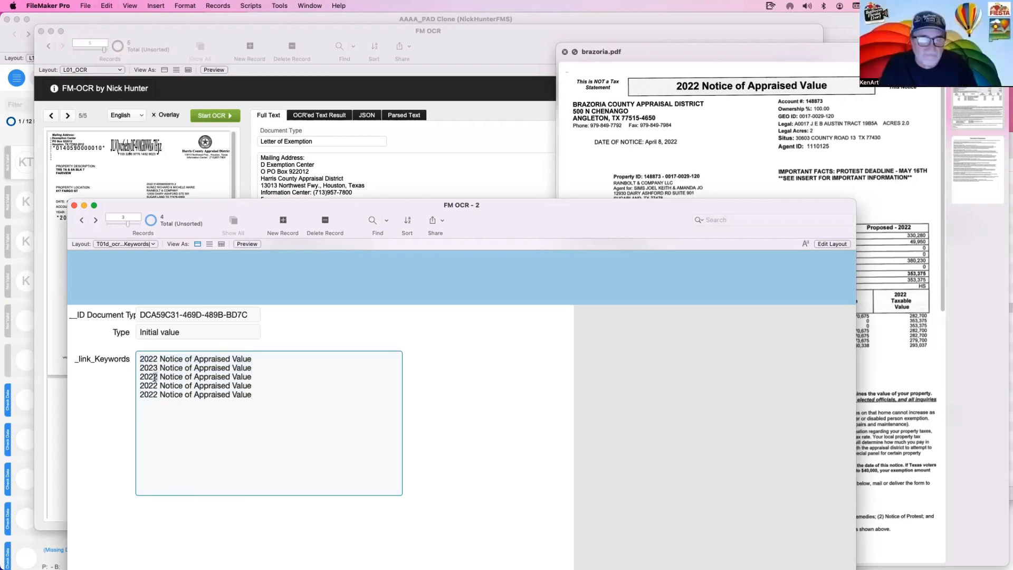
Change the years in the four copied keyword lines to 2023, 2024, 2025 and 2026, and commit the record.
{"action": "type", "text": "4"}
{"action": "left_click_drag", "start_coordinate": [157, 386], "coordinate": [154, 394]}
{"action": "type", "text": "5"}
{"action": "type", "text": "6"}
{"action": "left_click", "coordinate": [590, 350]}
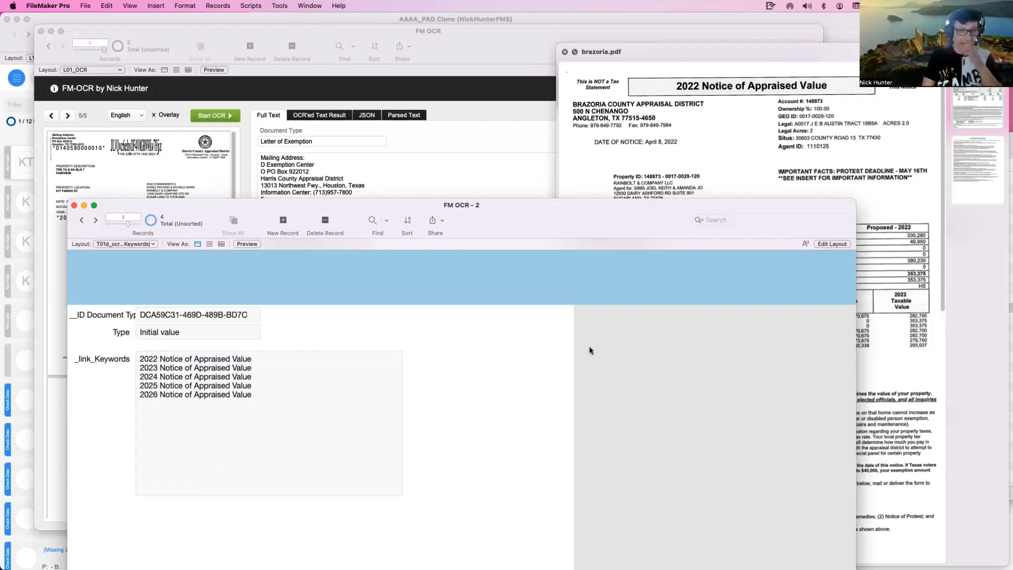
Close the brazoria.pdf preview and preview fort bend.pdf from the New Initial value folder to check its heading.
{"action": "left_click", "coordinate": [788, 179]}
{"action": "key", "text": "space"}
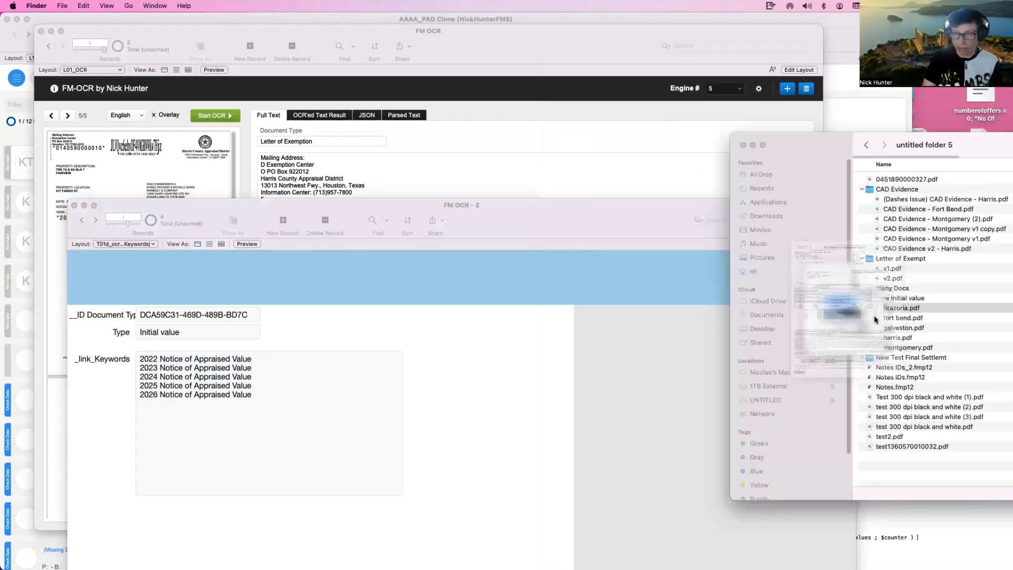
{"action": "left_click", "coordinate": [917, 320]}
{"action": "key", "text": "space"}
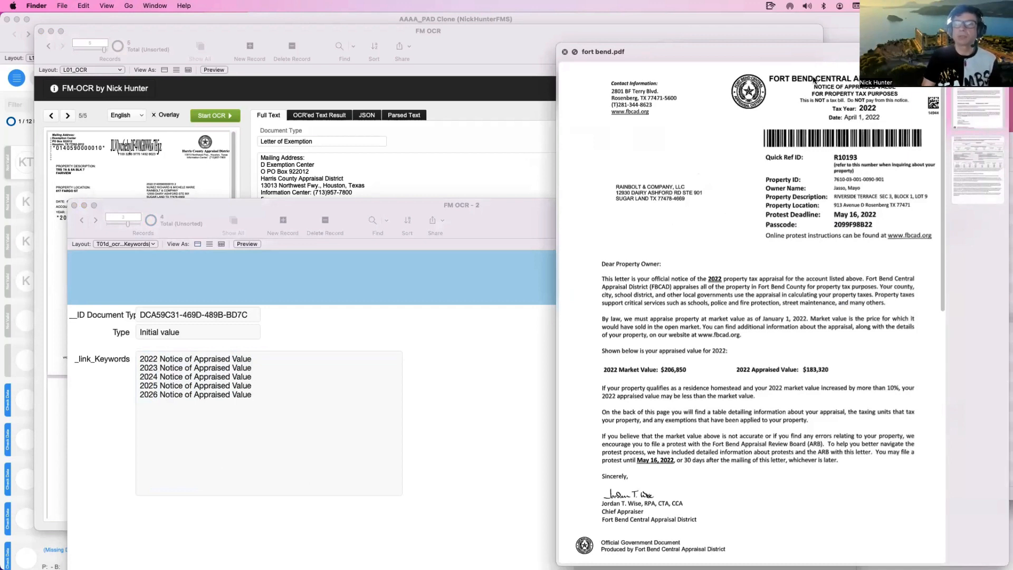
Add "Notice of Appraised Value" without a year as a last keyword line of the Initial value type.
{"action": "left_click", "coordinate": [173, 346]}
{"action": "left_click_drag", "start_coordinate": [261, 362], "coordinate": [160, 364]}
{"action": "key", "text": "super+c"}
{"action": "left_click", "coordinate": [278, 407]}
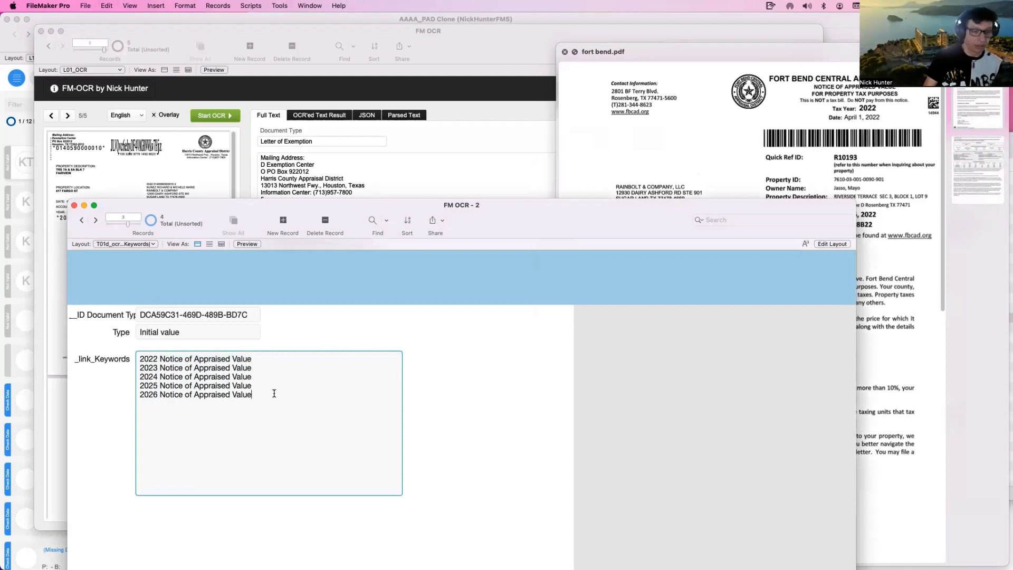
{"action": "key", "text": "super+v"}
{"action": "left_click", "coordinate": [325, 299]}
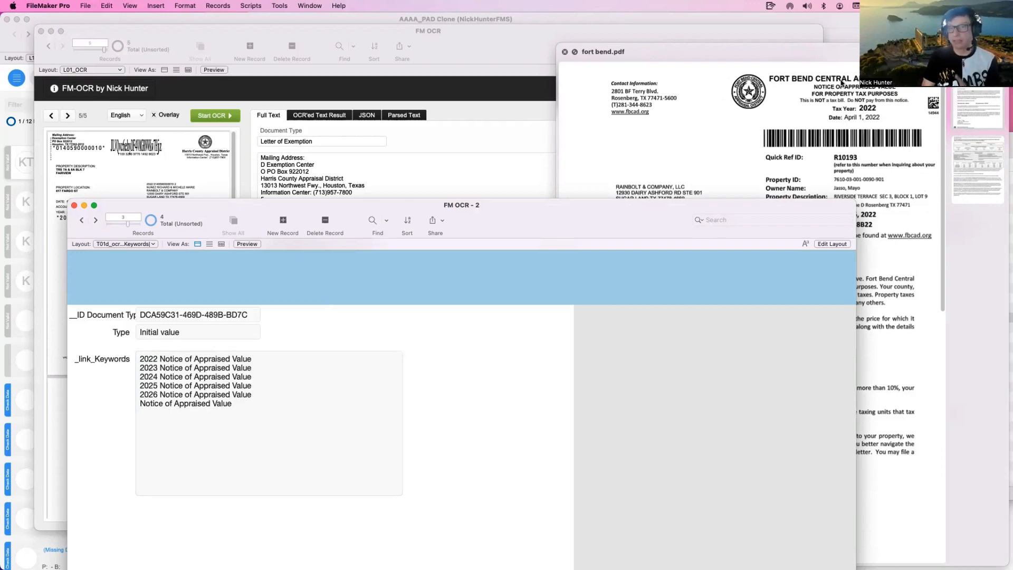
Preview galveston.pdf from the New Initial value folder and compare its heading with the Initial value keywords.
{"action": "left_click", "coordinate": [815, 89]}
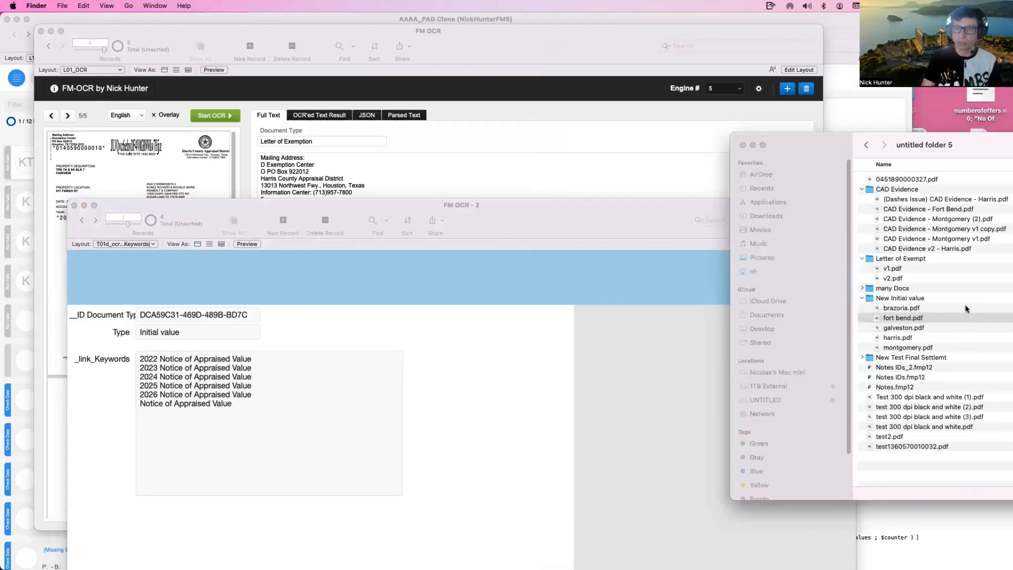
{"action": "key", "text": "space"}
{"action": "left_click", "coordinate": [925, 327]}
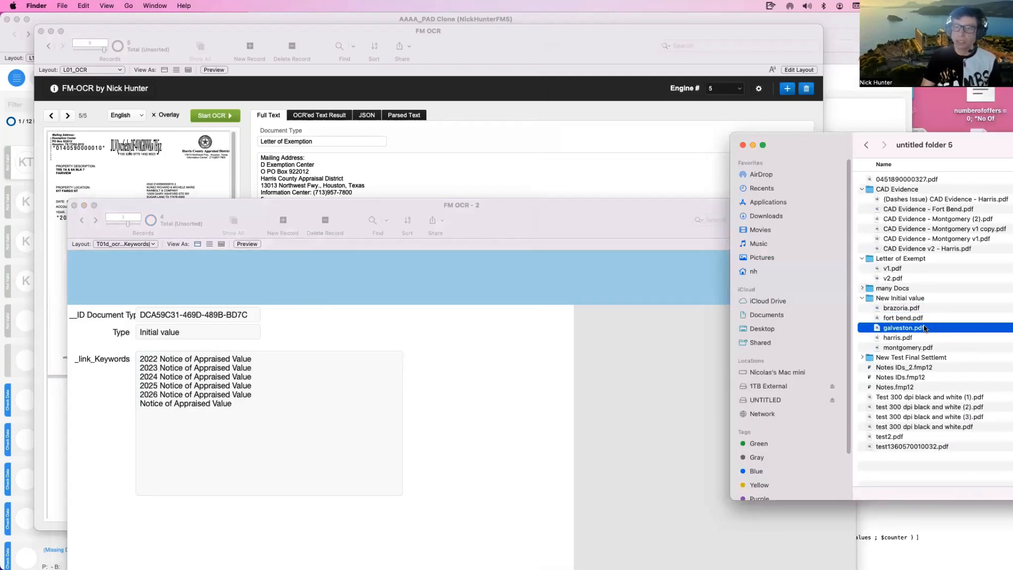
{"action": "key", "text": "space"}
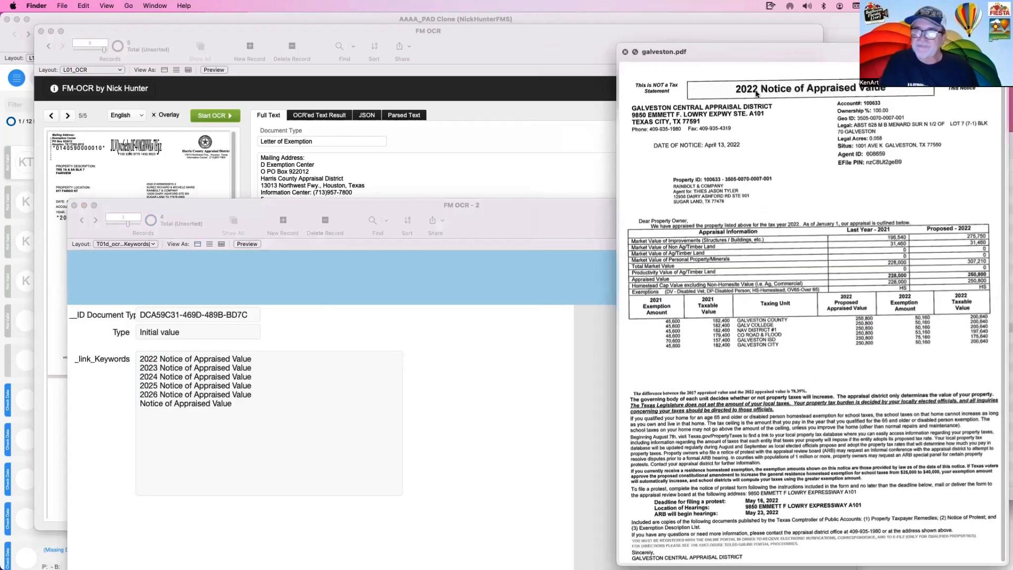
{"action": "key", "text": "space"}
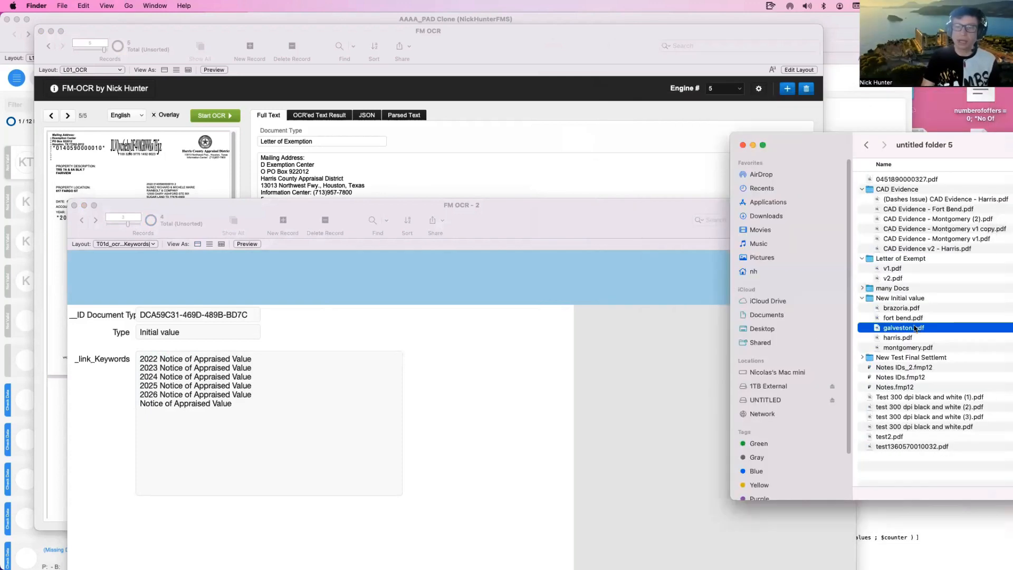
{"action": "key", "text": "space"}
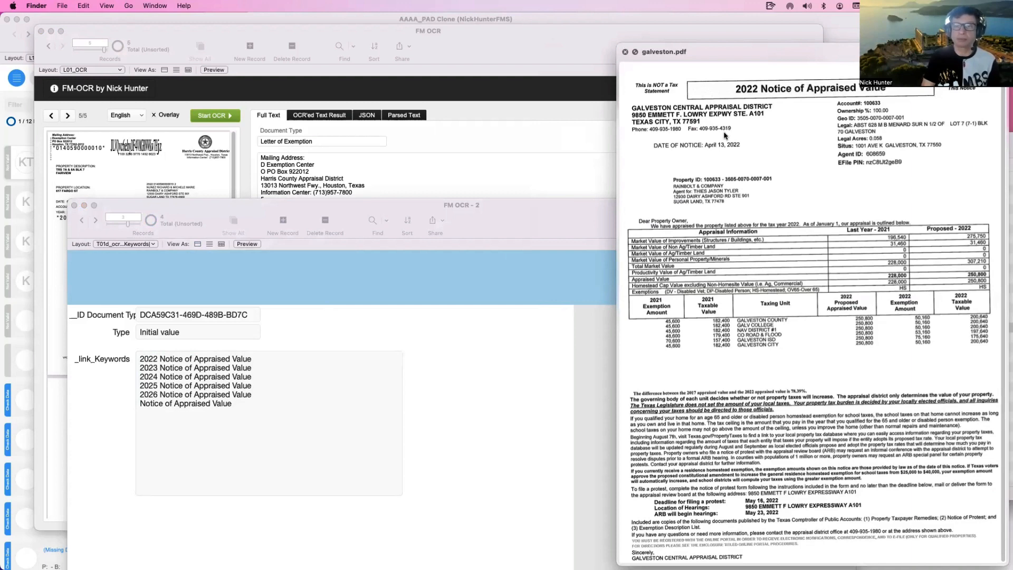
{"action": "key", "text": "space"}
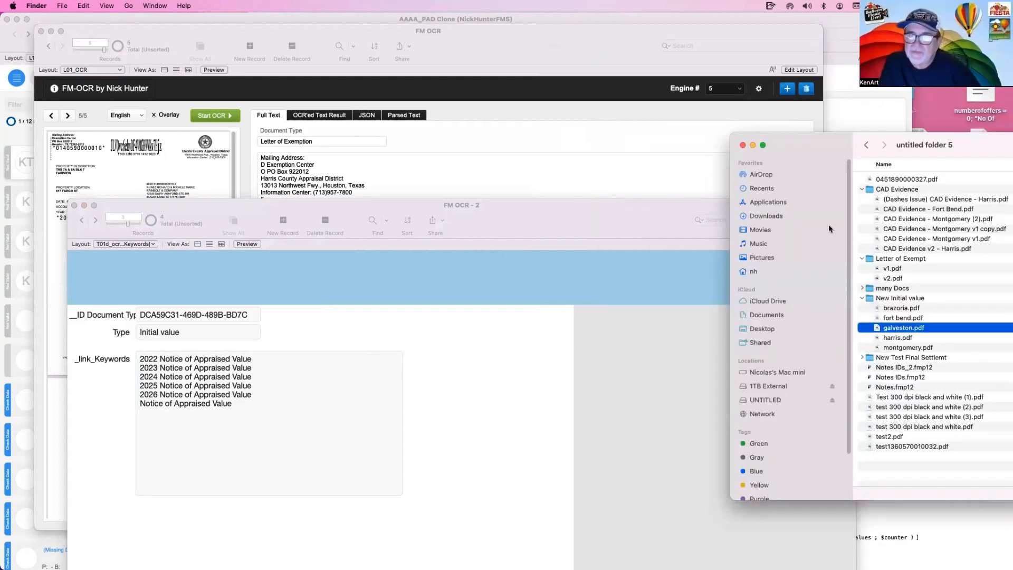
Preview harris.pdf and montgomery.pdf from the New Initial value folder and compare their headings with the Initial value keywords.
{"action": "left_click", "coordinate": [918, 340]}
{"action": "key", "text": "space"}
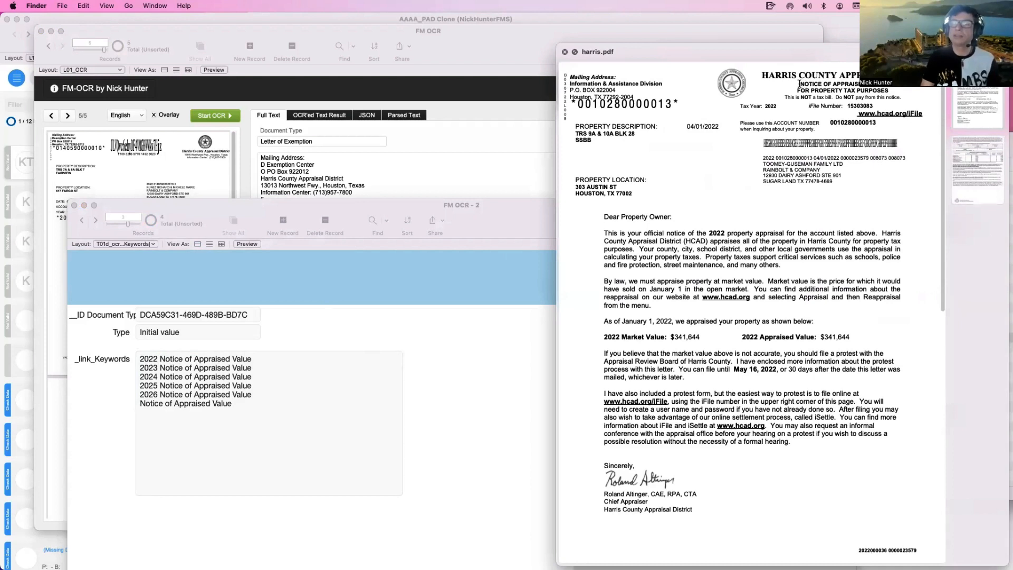
{"action": "left_click_drag", "start_coordinate": [800, 84], "coordinate": [876, 85]}
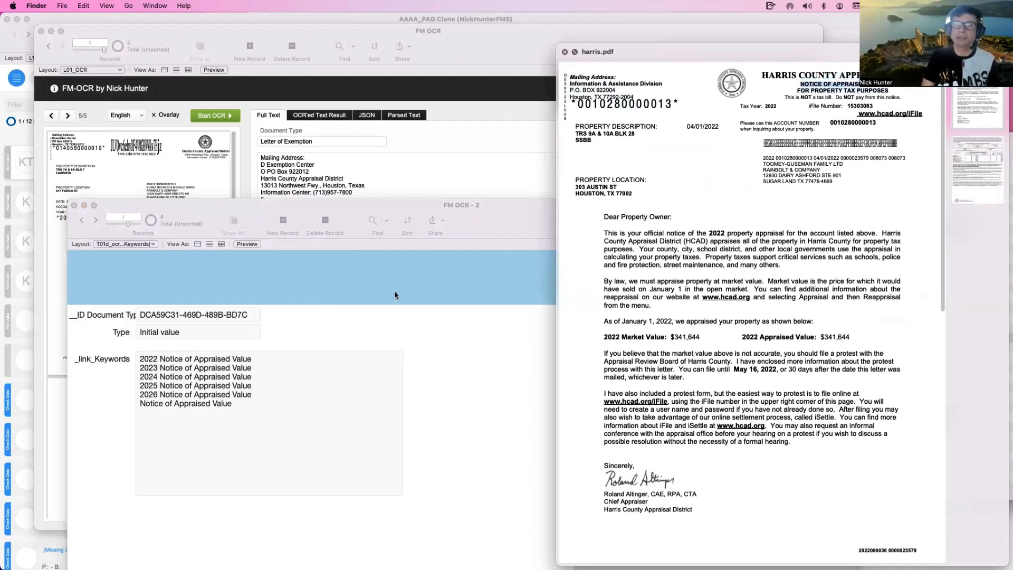
{"action": "left_click", "coordinate": [238, 407]}
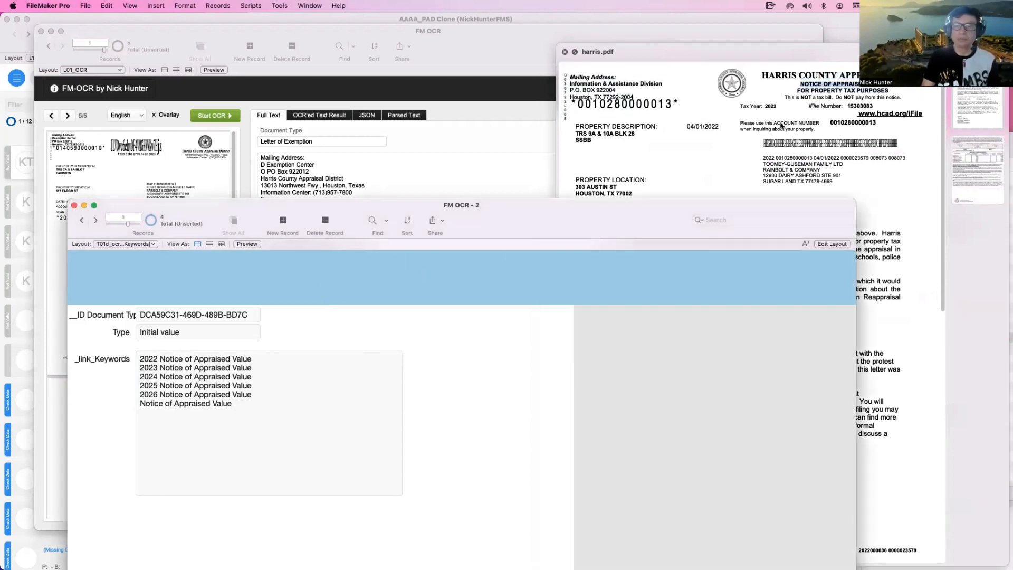
{"action": "left_click", "coordinate": [781, 126]}
{"action": "key", "text": "space"}
{"action": "key", "text": "Down"}
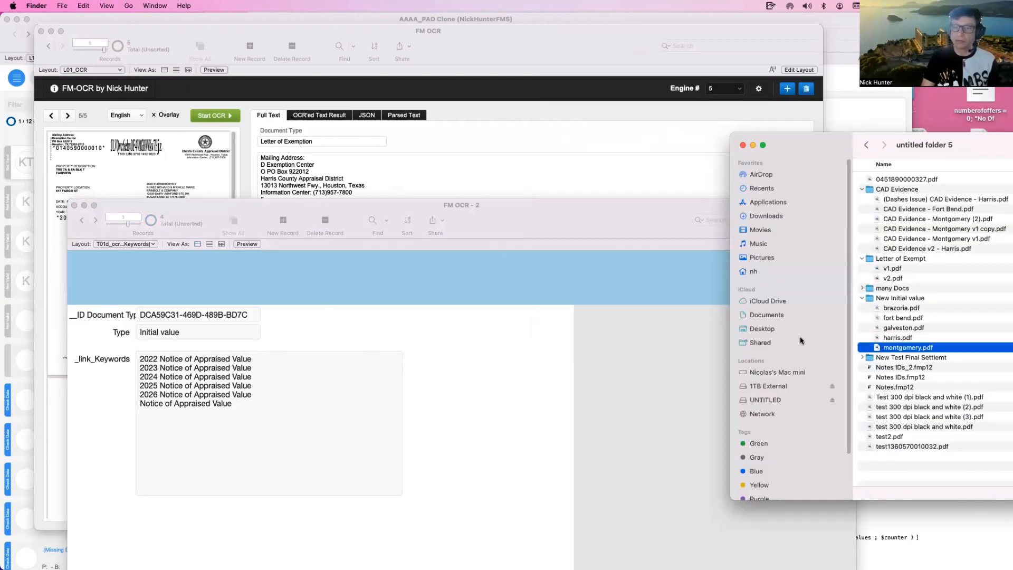
{"action": "key", "text": "space"}
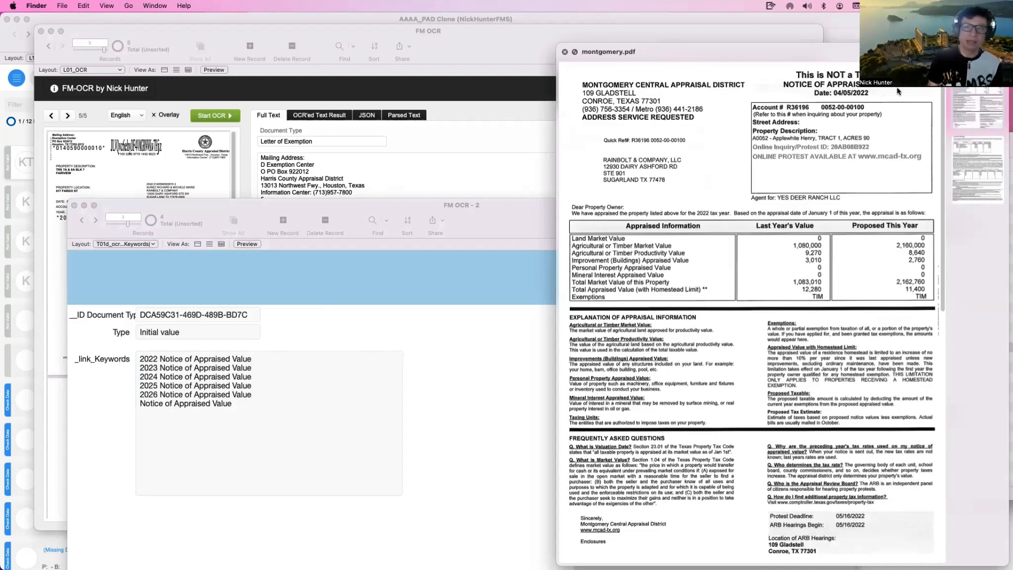
{"action": "key", "text": "space"}
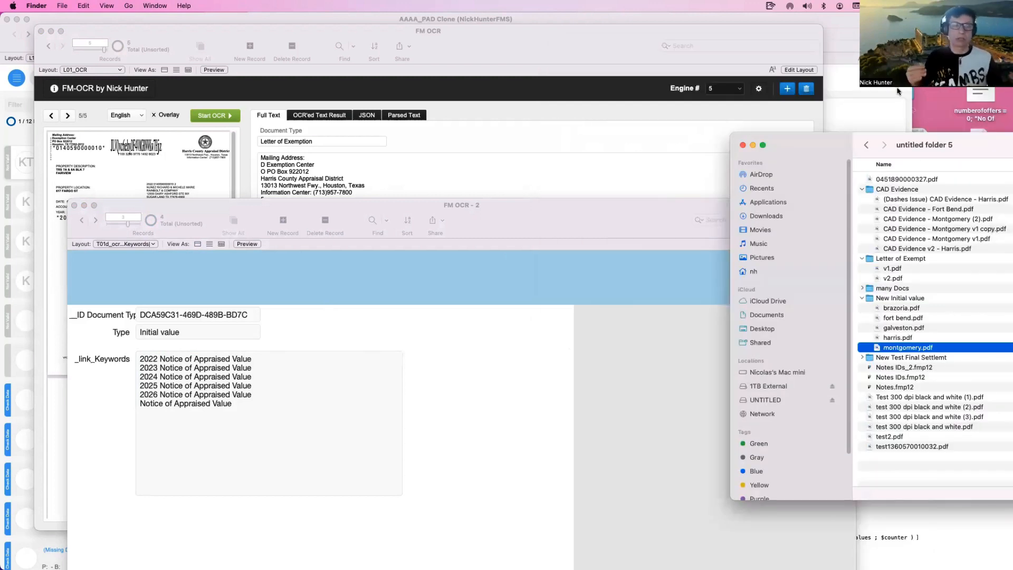
Add a new OCR record in the FM OCR window, load brazoria.pdf from the New Initial value folder, and run the OCR.
{"action": "left_click", "coordinate": [501, 122]}
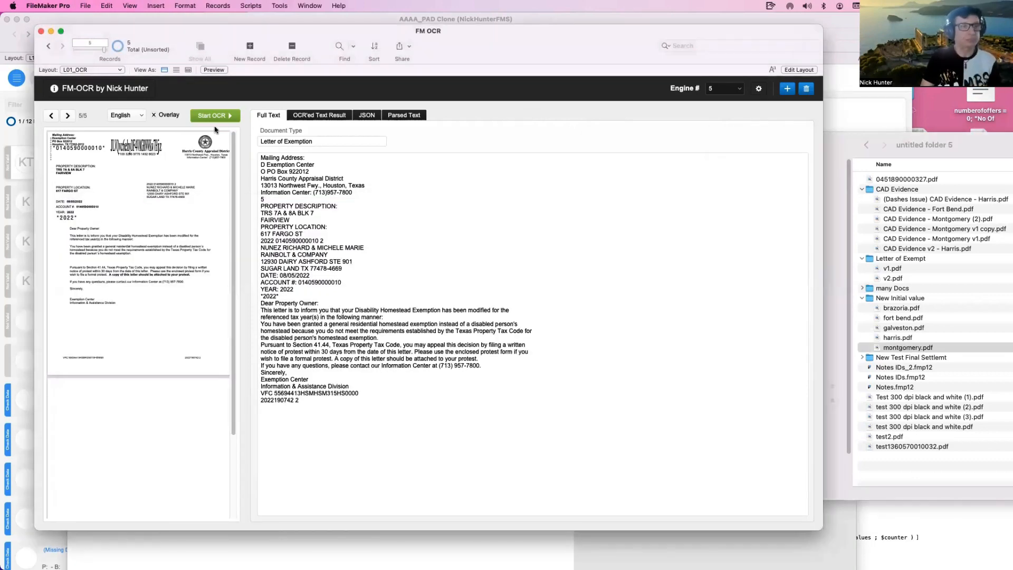
{"action": "left_click", "coordinate": [788, 88]}
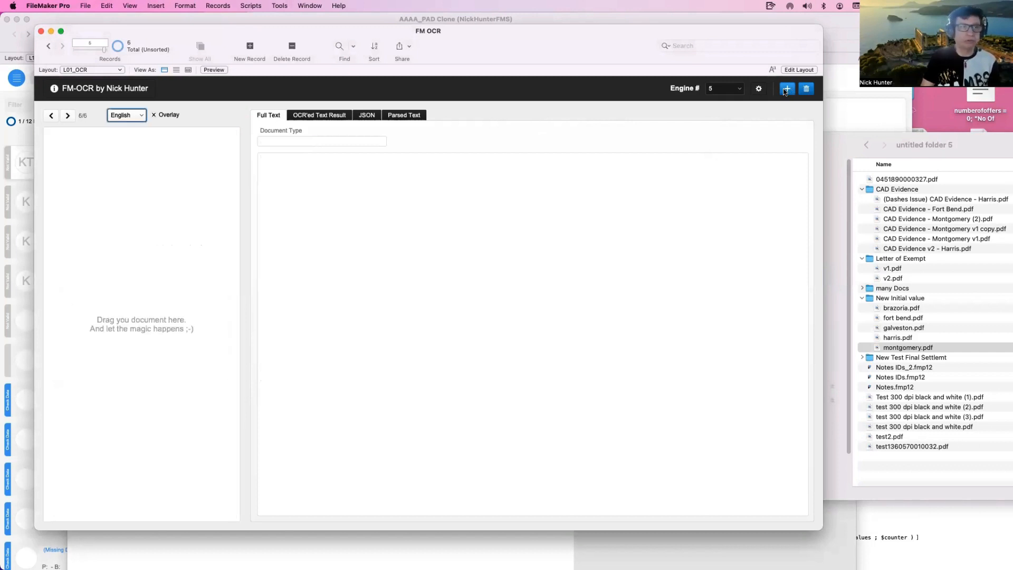
{"action": "left_click", "coordinate": [932, 309]}
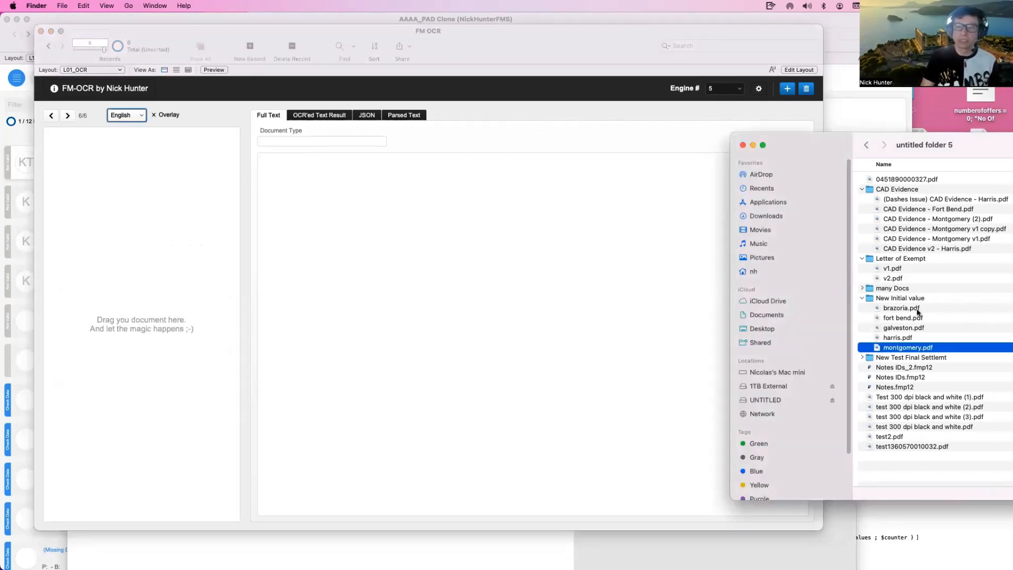
{"action": "left_click_drag", "start_coordinate": [910, 310], "coordinate": [195, 248]}
{"action": "left_click", "coordinate": [213, 119]}
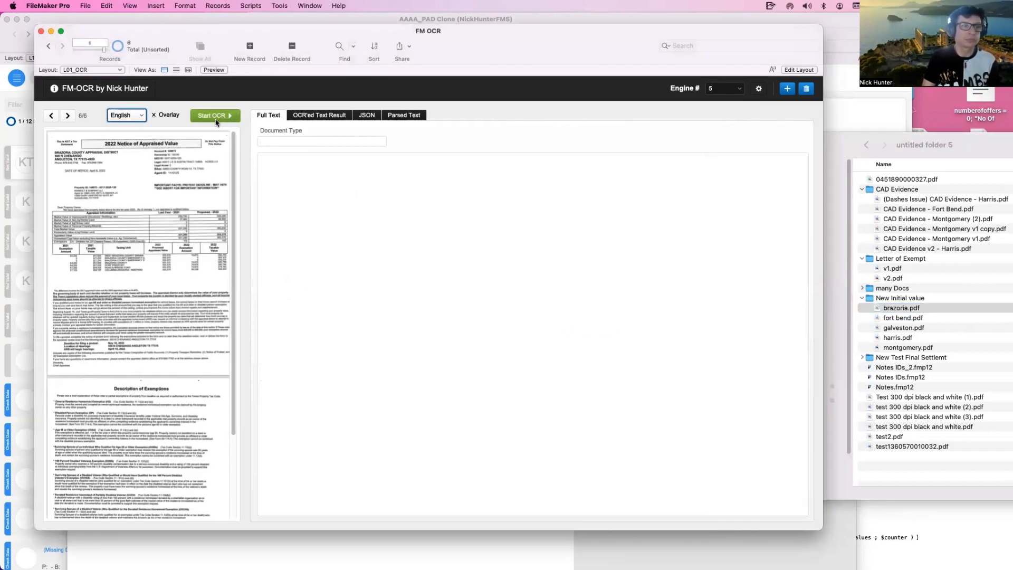
{"action": "left_click", "coordinate": [214, 117]}
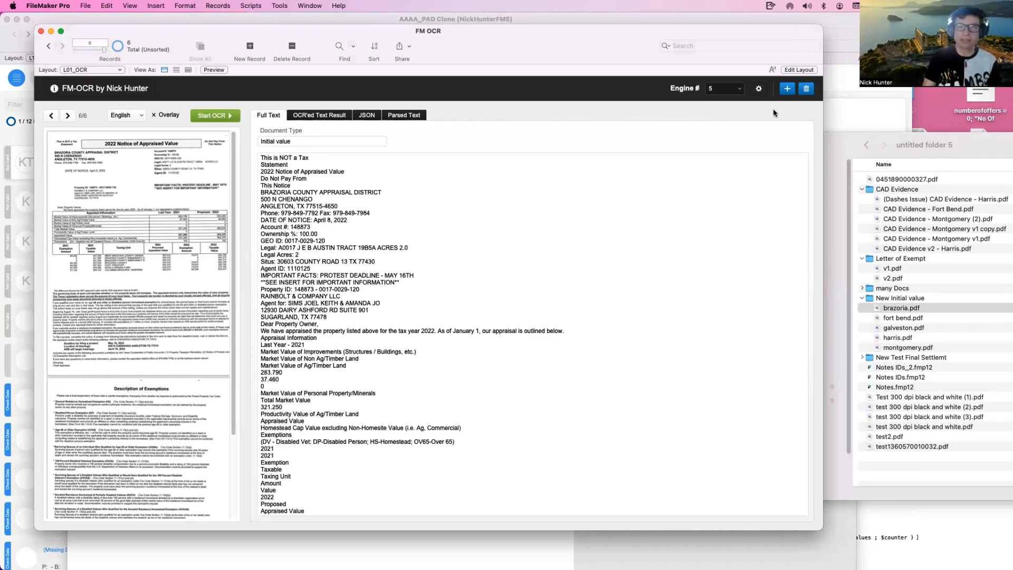
Find the "2022 Notice of Appraised Value" line in the page 1 OCR text of brazoria.pdf.
{"action": "left_click", "coordinate": [316, 116]}
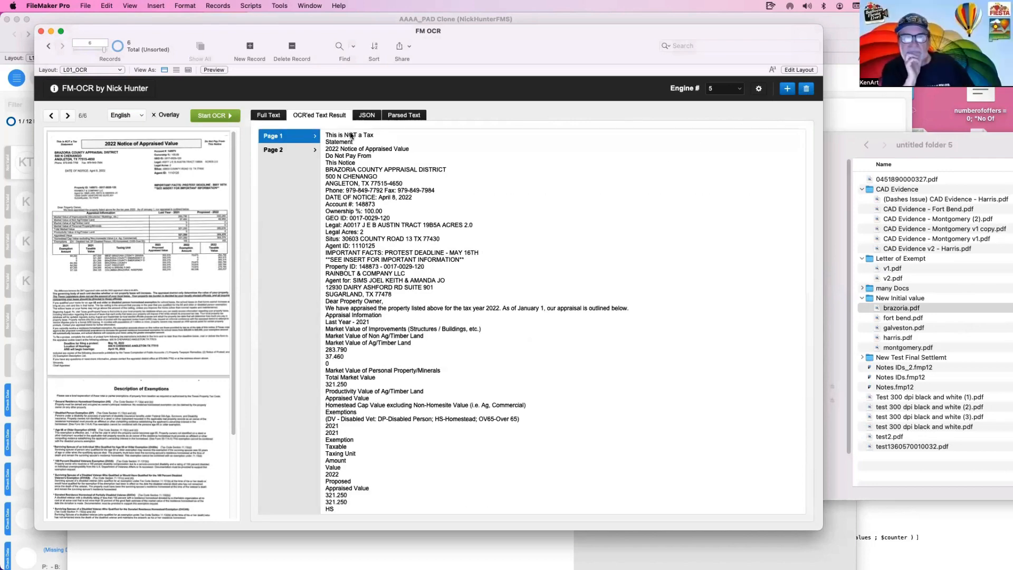
{"action": "left_click", "coordinate": [388, 150]}
{"action": "left_click_drag", "start_coordinate": [412, 149], "coordinate": [274, 146]}
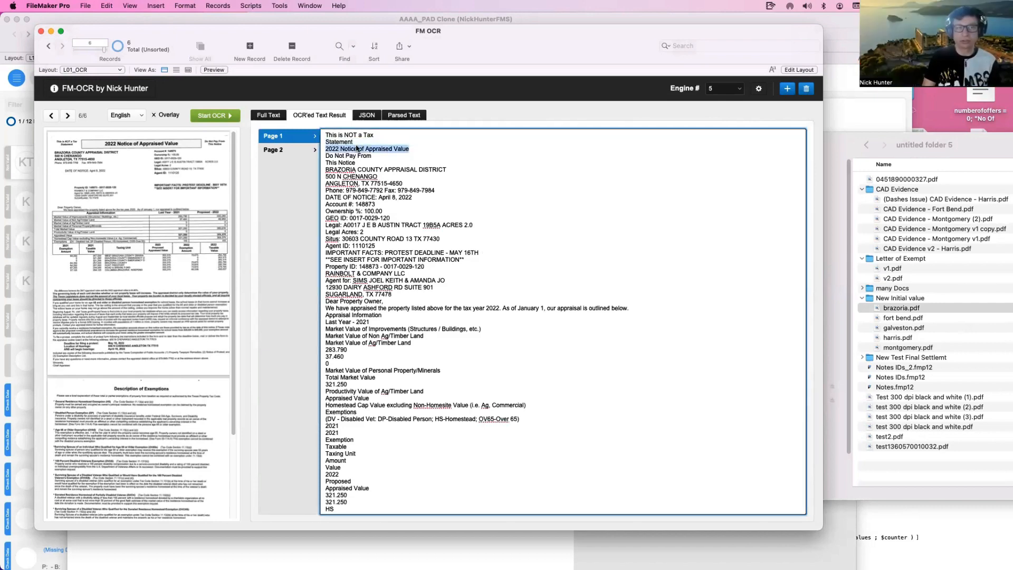
Add a new OCR record, load fort bend.pdf from the New Initial value folder, run the OCR, and show its full text and document type.
{"action": "left_click", "coordinate": [269, 115]}
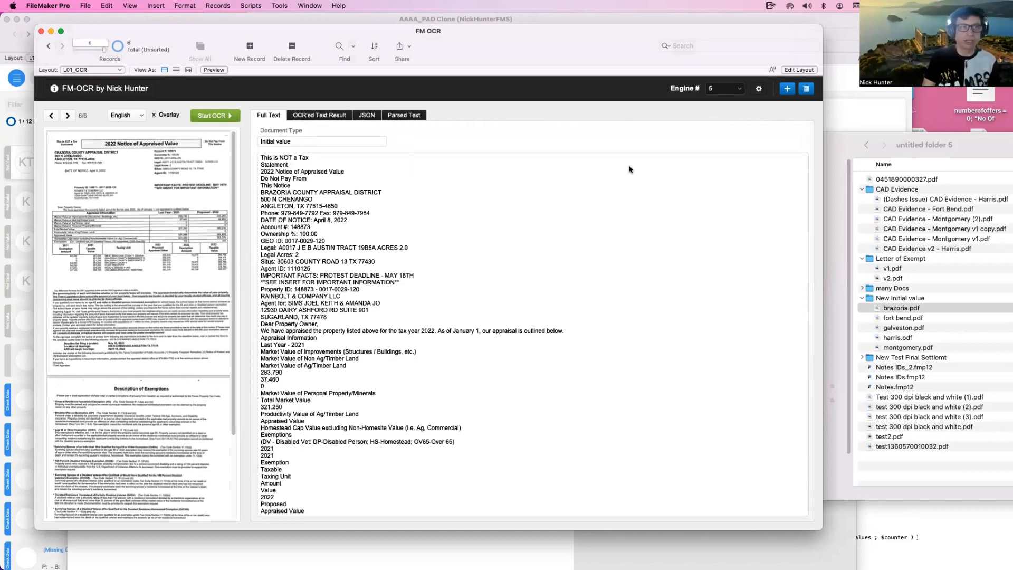
{"action": "left_click", "coordinate": [787, 88]}
{"action": "left_click", "coordinate": [912, 320]}
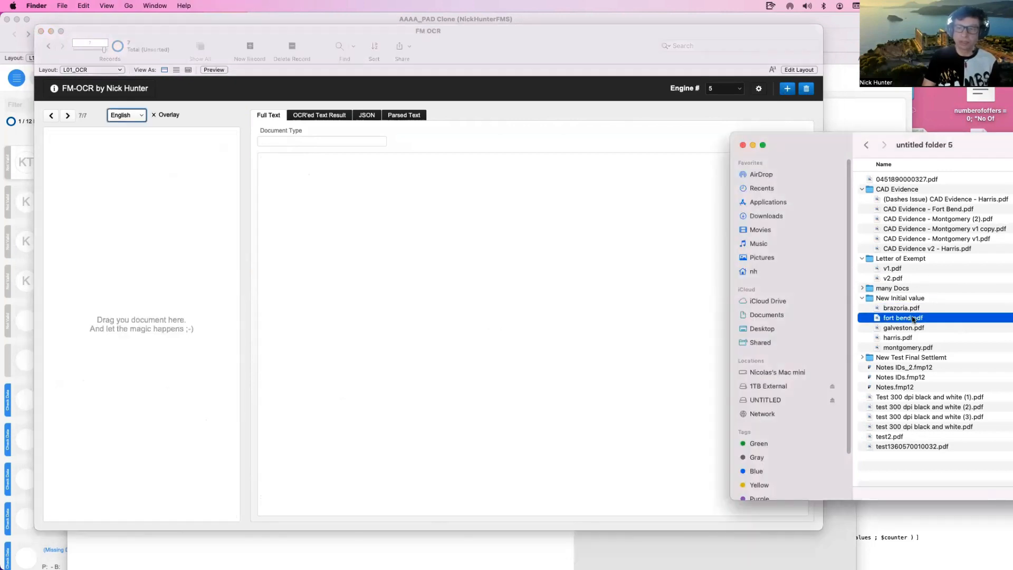
{"action": "left_click_drag", "start_coordinate": [912, 319], "coordinate": [183, 234]}
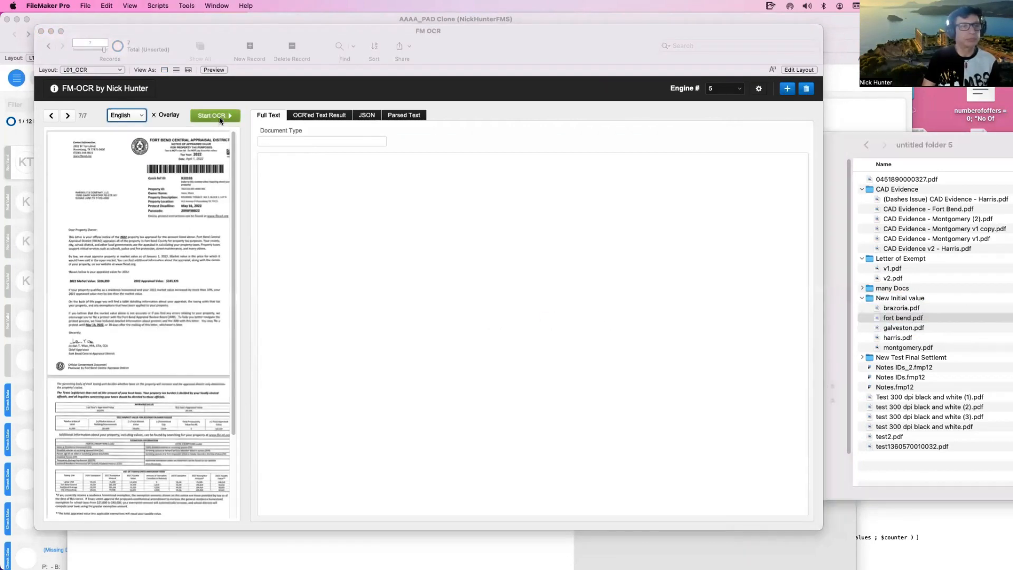
{"action": "left_click", "coordinate": [220, 119]}
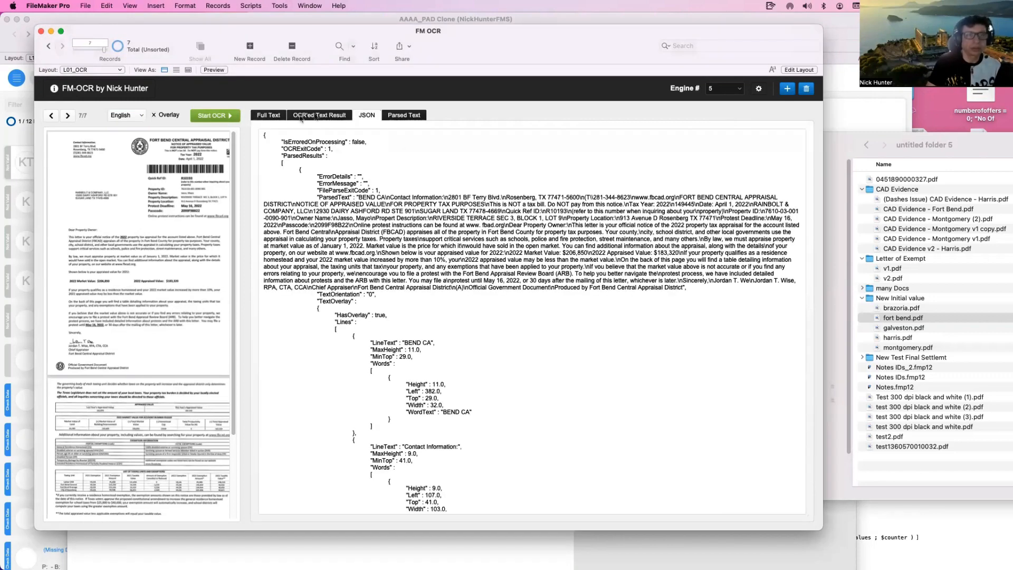
{"action": "left_click", "coordinate": [274, 118]}
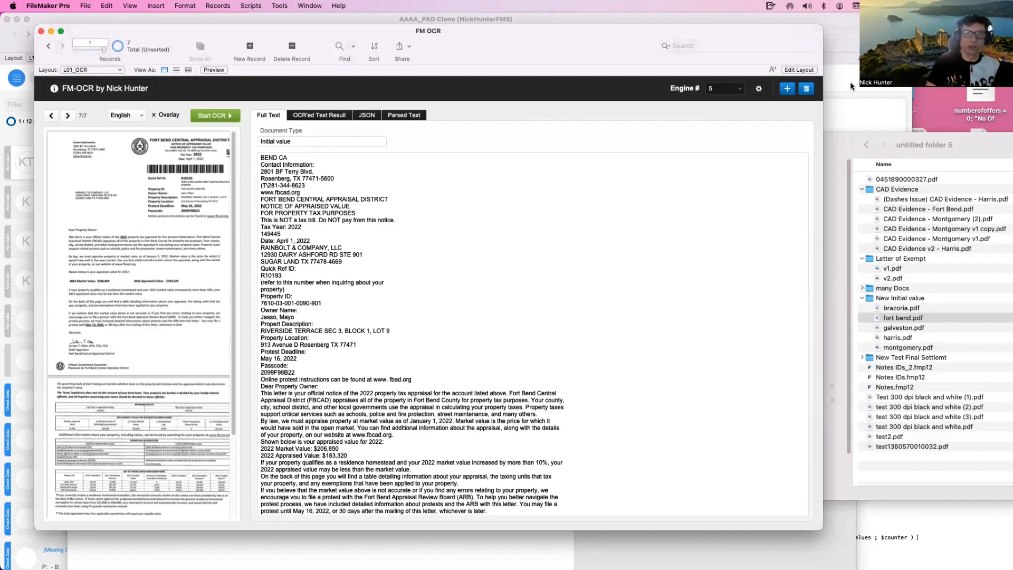
Add a new OCR record, load galveston.pdf from the New Initial value folder, and run the OCR.
{"action": "left_click", "coordinate": [787, 88]}
{"action": "left_click", "coordinate": [912, 318]}
{"action": "left_click_drag", "start_coordinate": [915, 330], "coordinate": [176, 244]}
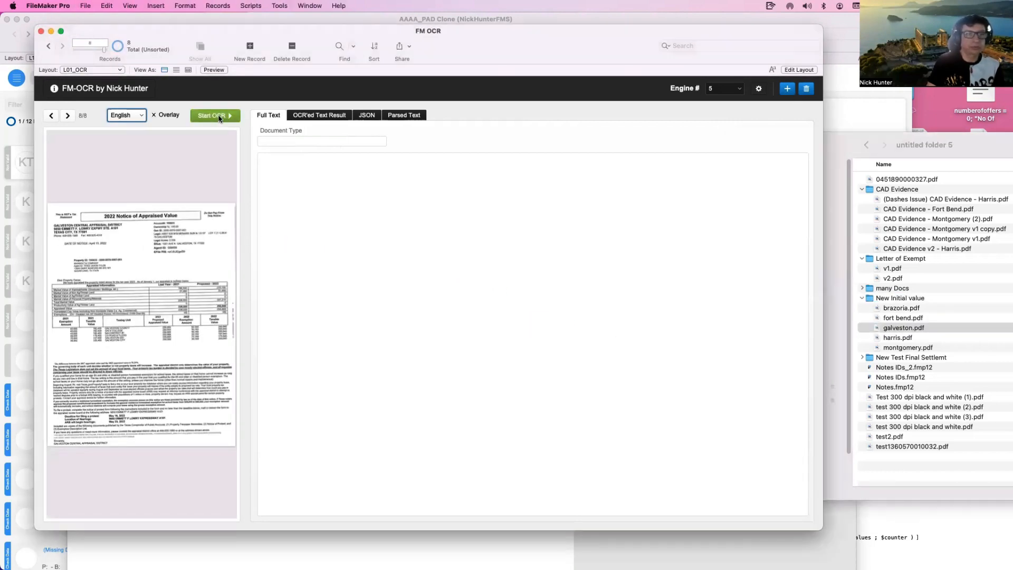
{"action": "left_click", "coordinate": [216, 115]}
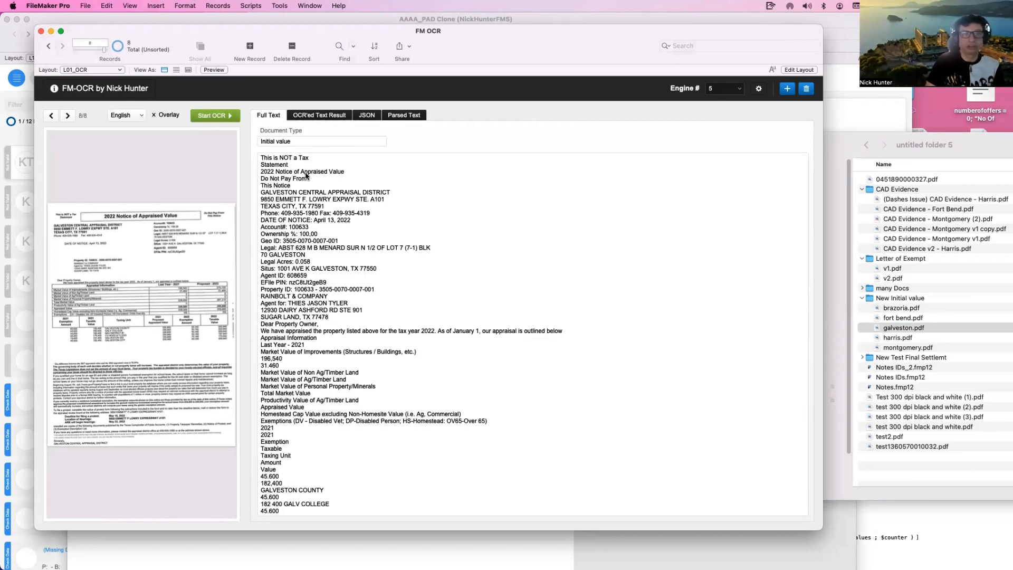
Run the OCR on harris.pdf from the New Initial value folder in a new record and highlight "NOTICE OF APPRAISED VALUE" in its full text.
{"action": "left_click", "coordinate": [787, 89]}
{"action": "left_click", "coordinate": [898, 338]}
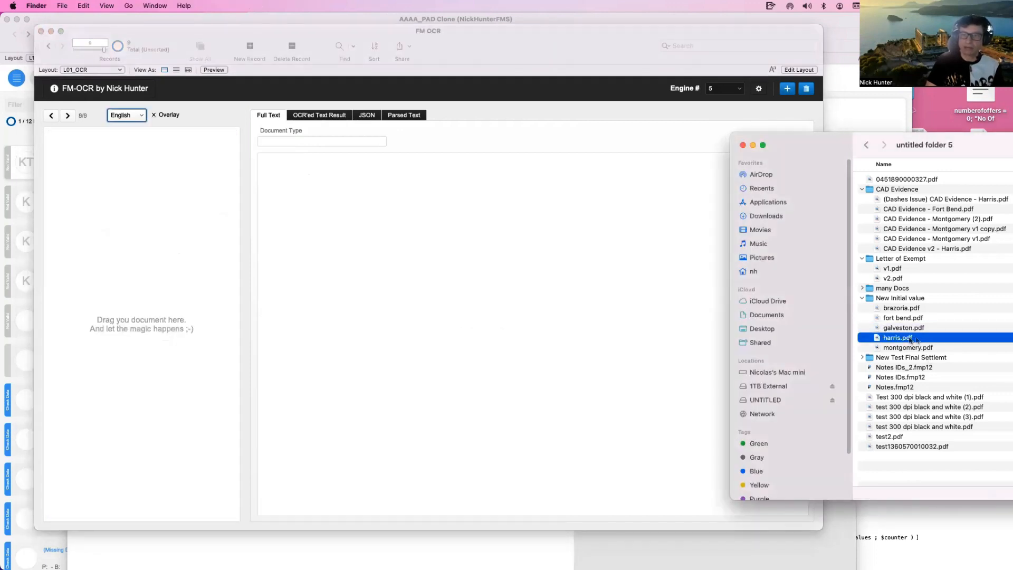
{"action": "left_click_drag", "start_coordinate": [898, 337], "coordinate": [140, 237]}
{"action": "left_click", "coordinate": [227, 118]}
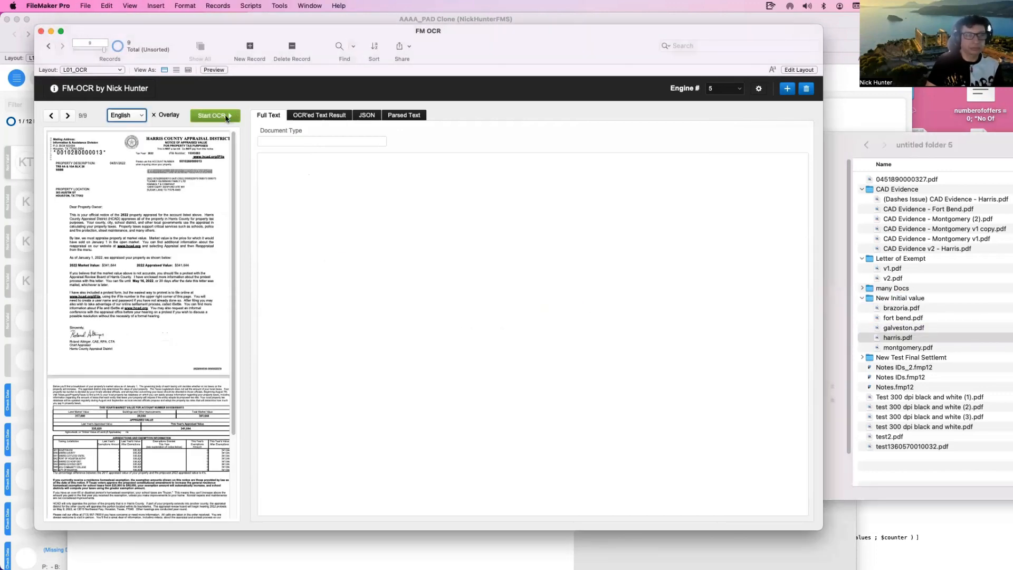
{"action": "left_click", "coordinate": [227, 116]}
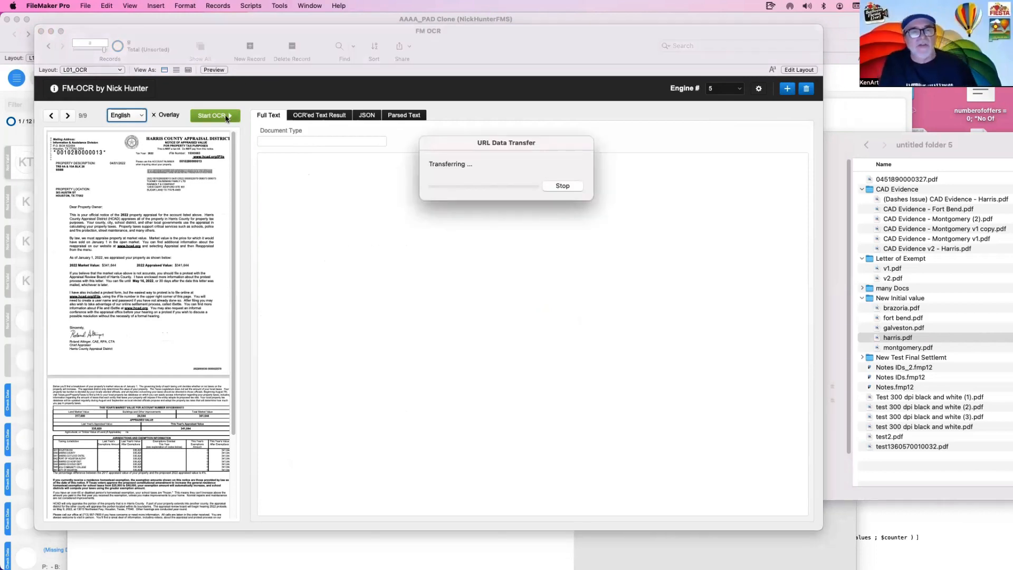
{"action": "left_click", "coordinate": [261, 116]}
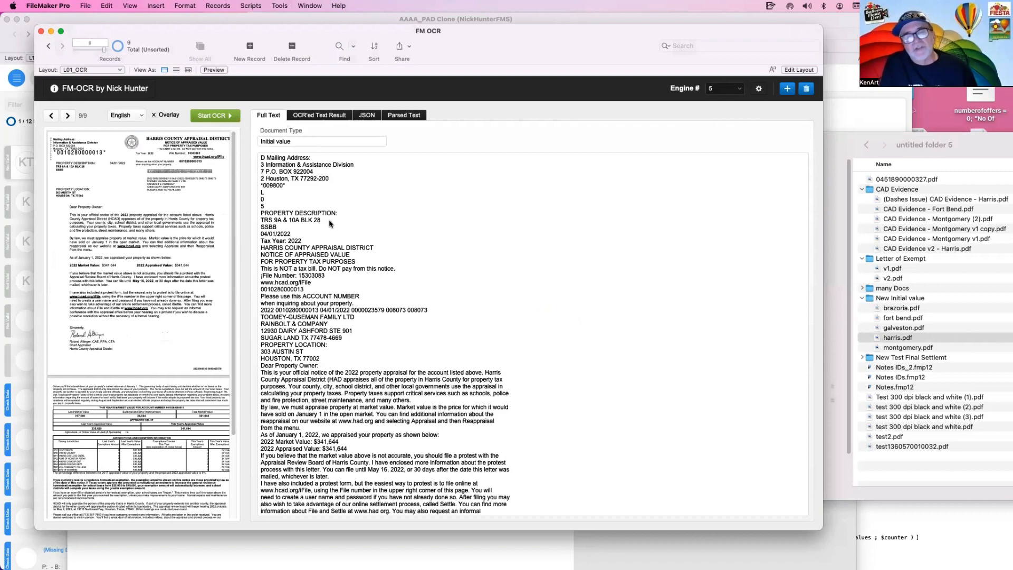
{"action": "left_click", "coordinate": [318, 251]}
{"action": "left_click_drag", "start_coordinate": [358, 254], "coordinate": [179, 256]}
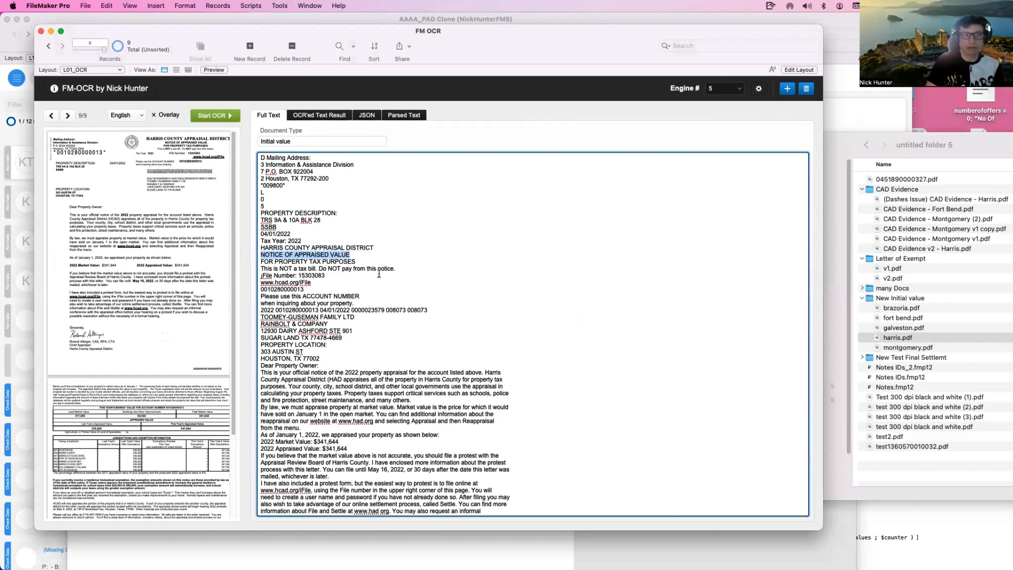
Add a new OCR record, load montgomery.pdf from the New Initial value folder, and run the OCR.
{"action": "left_click", "coordinate": [787, 88]}
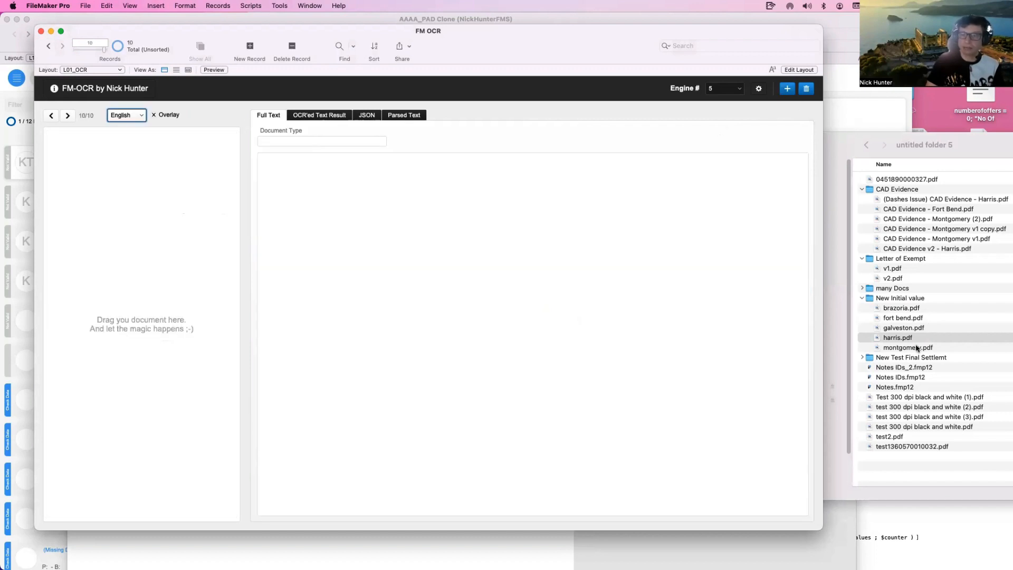
{"action": "left_click", "coordinate": [917, 348]}
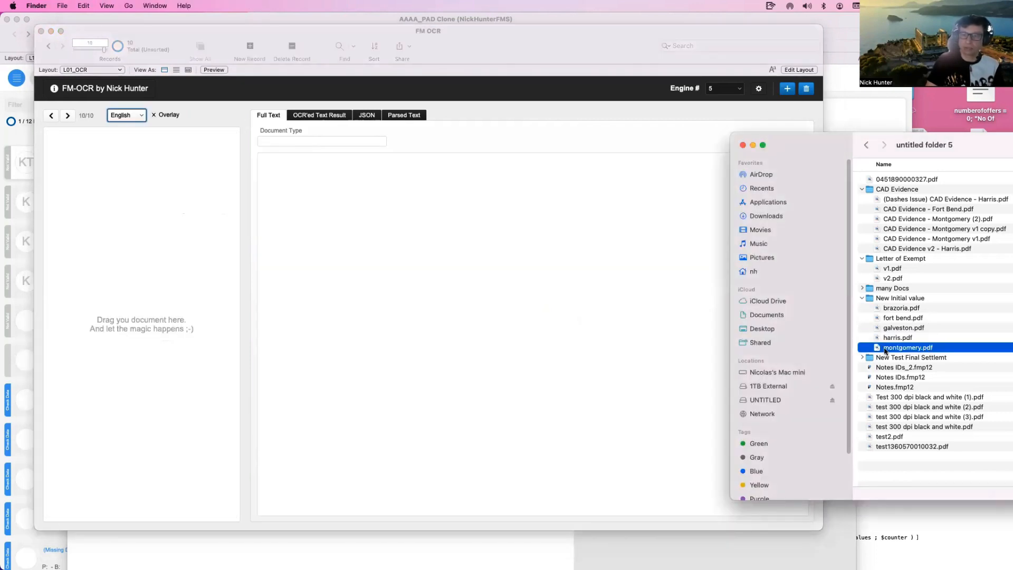
{"action": "left_click_drag", "start_coordinate": [886, 350], "coordinate": [179, 206]}
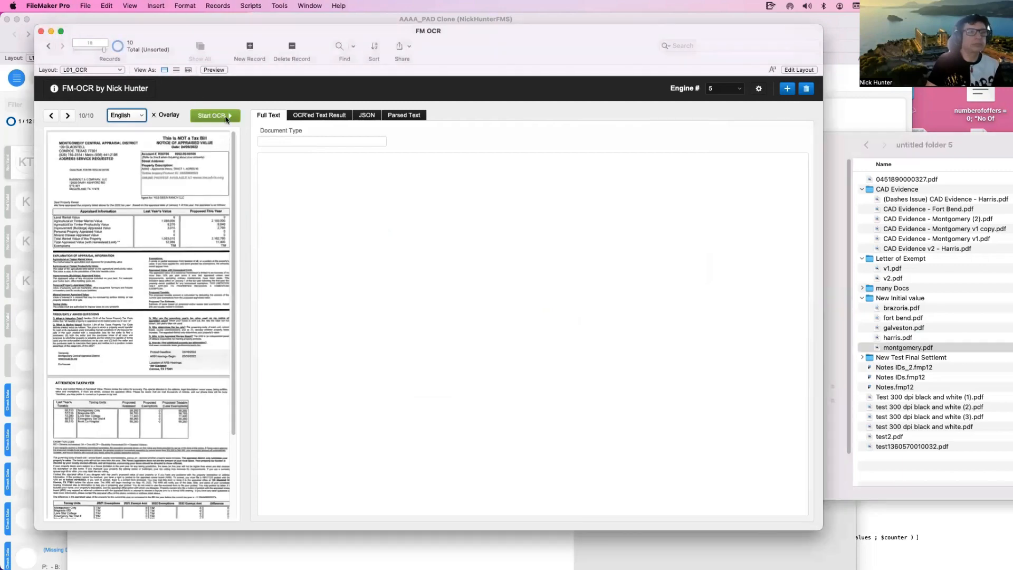
{"action": "left_click", "coordinate": [225, 117]}
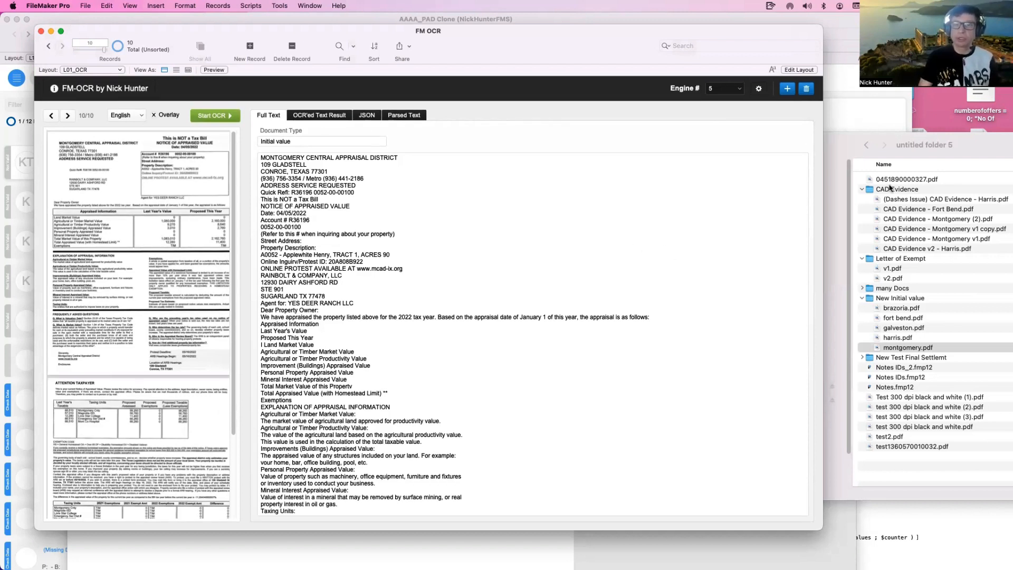
Preview Test 300 dpi black and white (1).pdf in the file list to check which document type it is.
{"action": "left_click", "coordinate": [916, 358]}
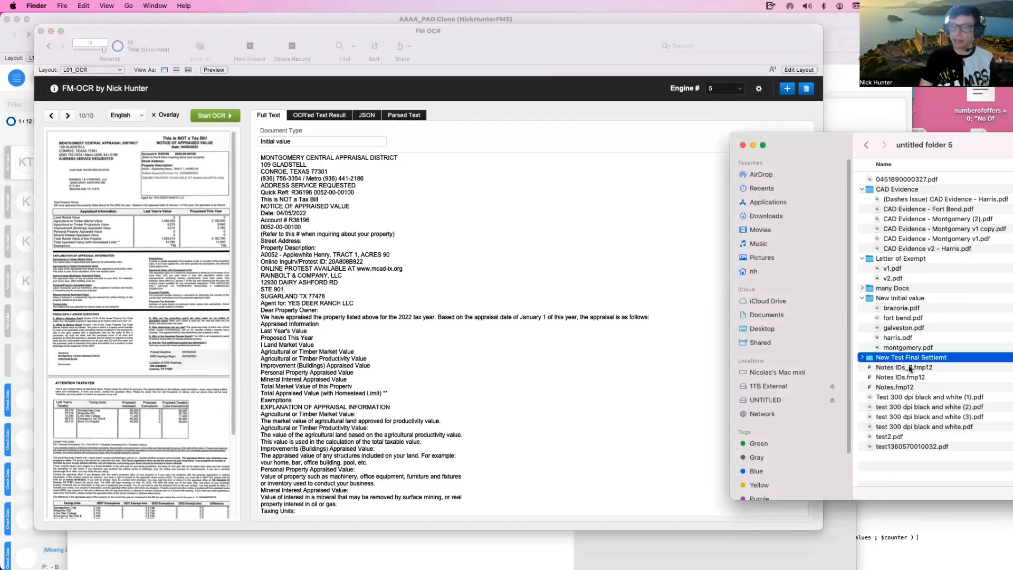
{"action": "double_click", "coordinate": [909, 368]}
{"action": "left_click", "coordinate": [915, 375]}
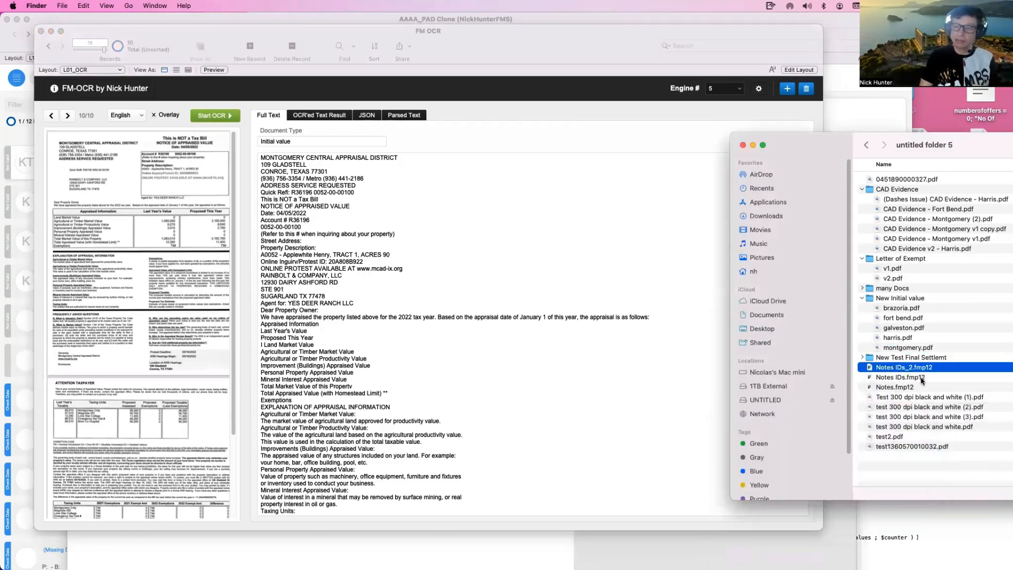
{"action": "left_click_drag", "start_coordinate": [925, 399], "coordinate": [926, 401]}
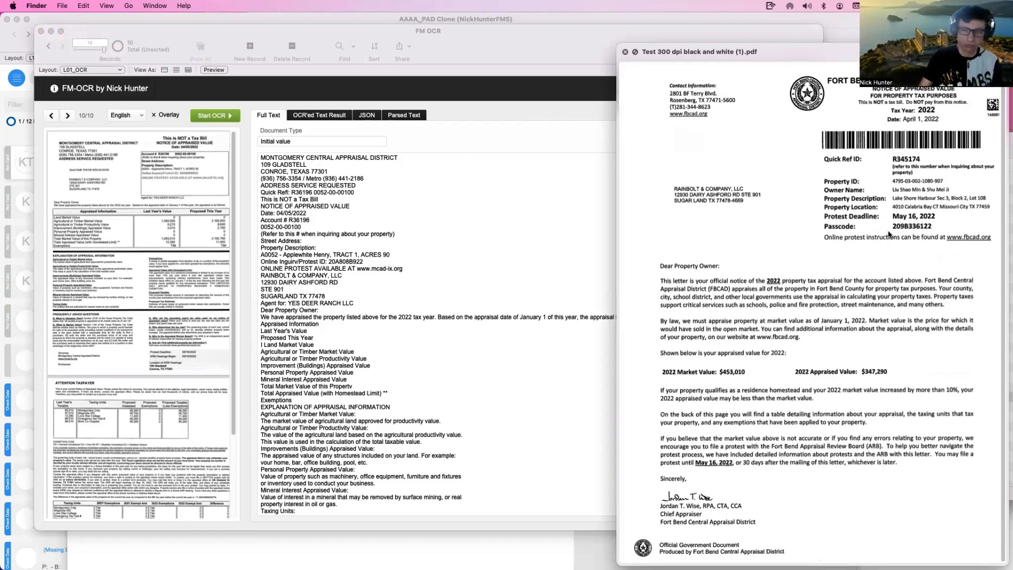
{"action": "key", "text": "space"}
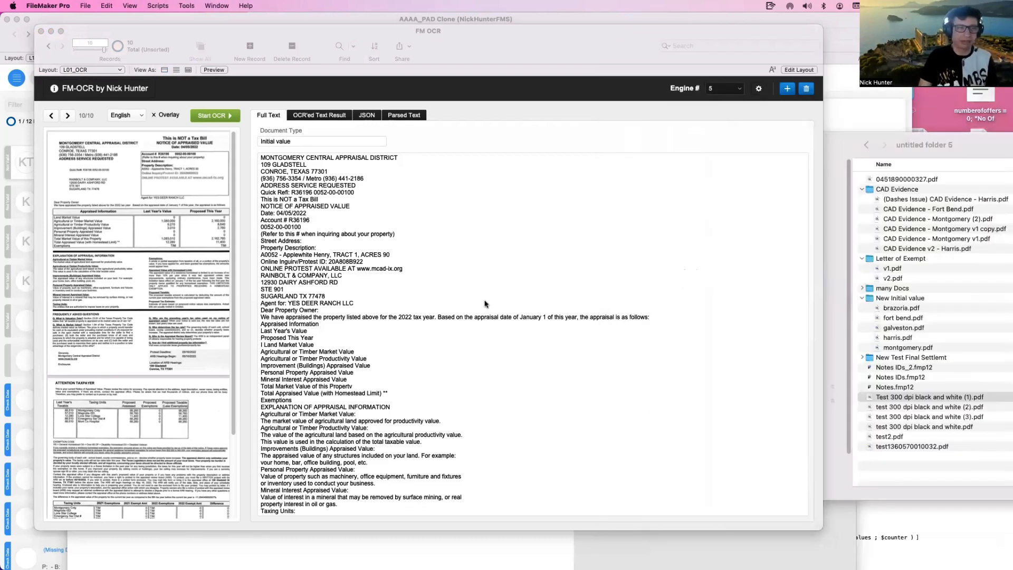
Create a text field named County in the OCR_OCR table of the FM OCR database and save the change.
{"action": "left_click", "coordinate": [214, 89]}
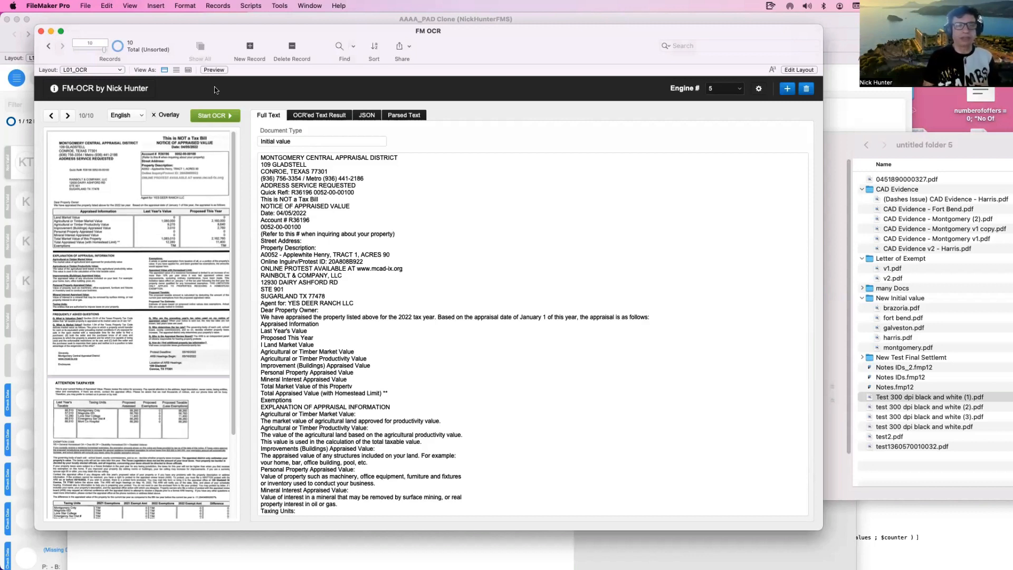
{"action": "key", "text": "super+shift+d"}
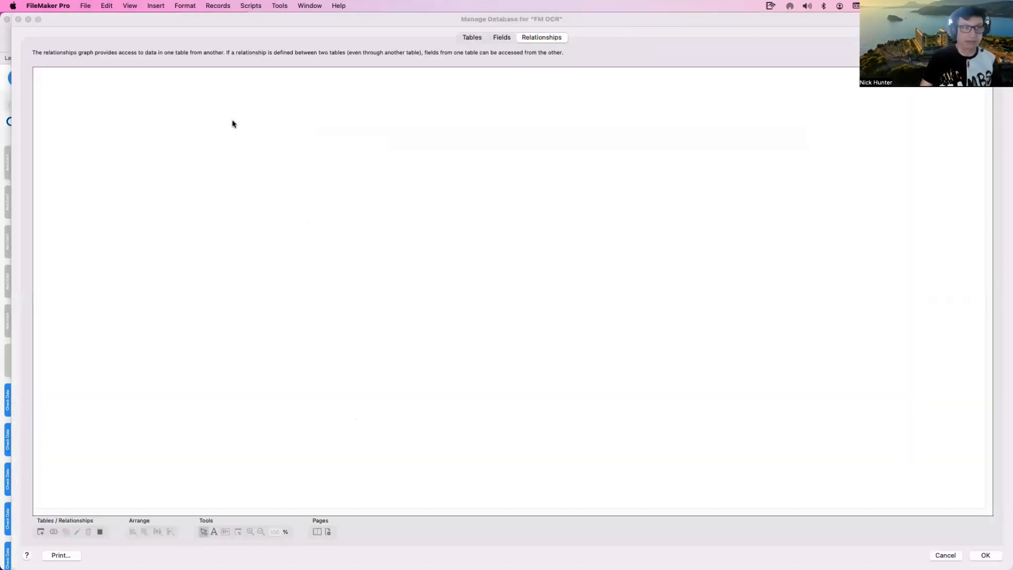
{"action": "left_click", "coordinate": [502, 37]}
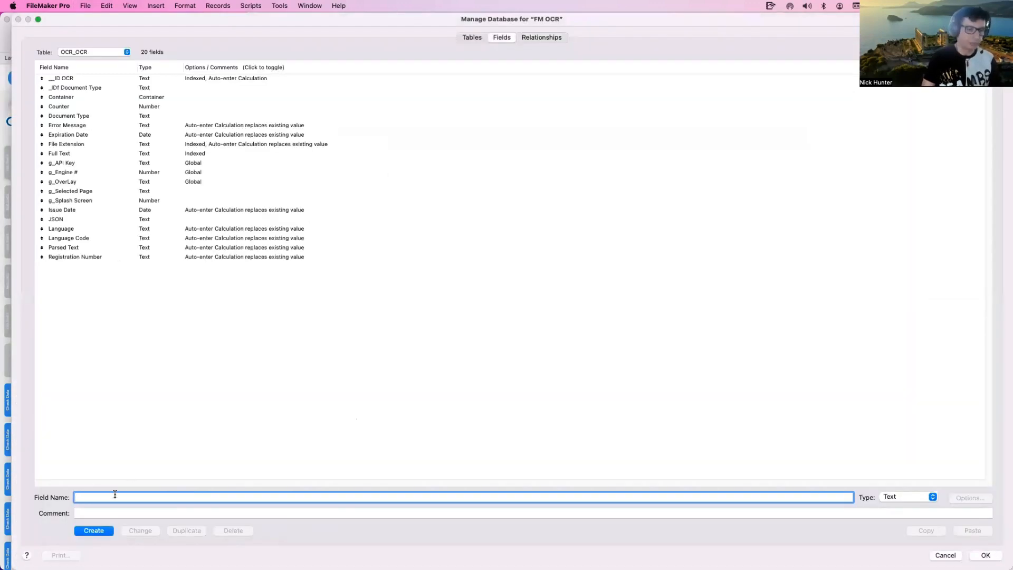
{"action": "type", "text": "County"}
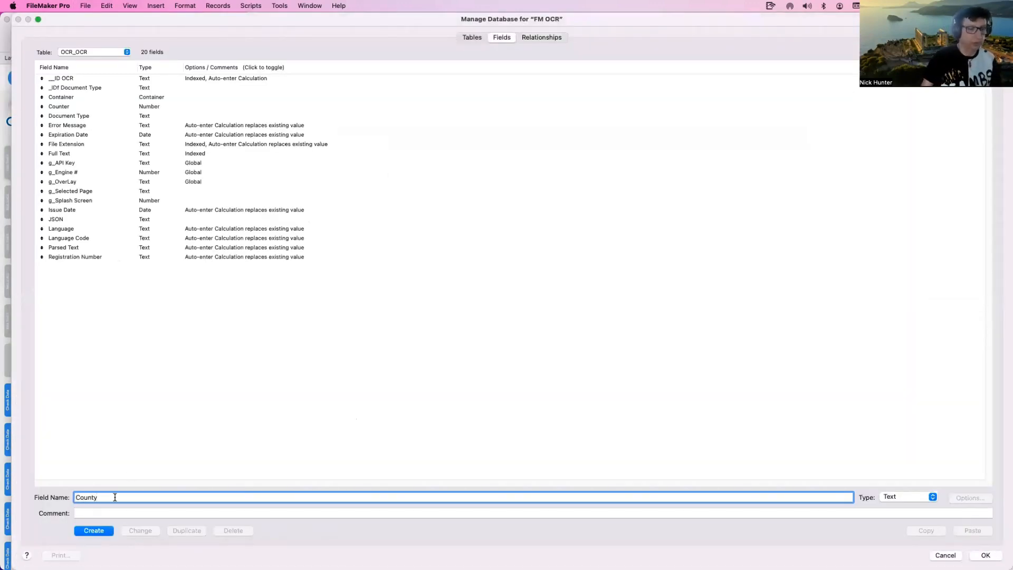
{"action": "left_click", "coordinate": [104, 533]}
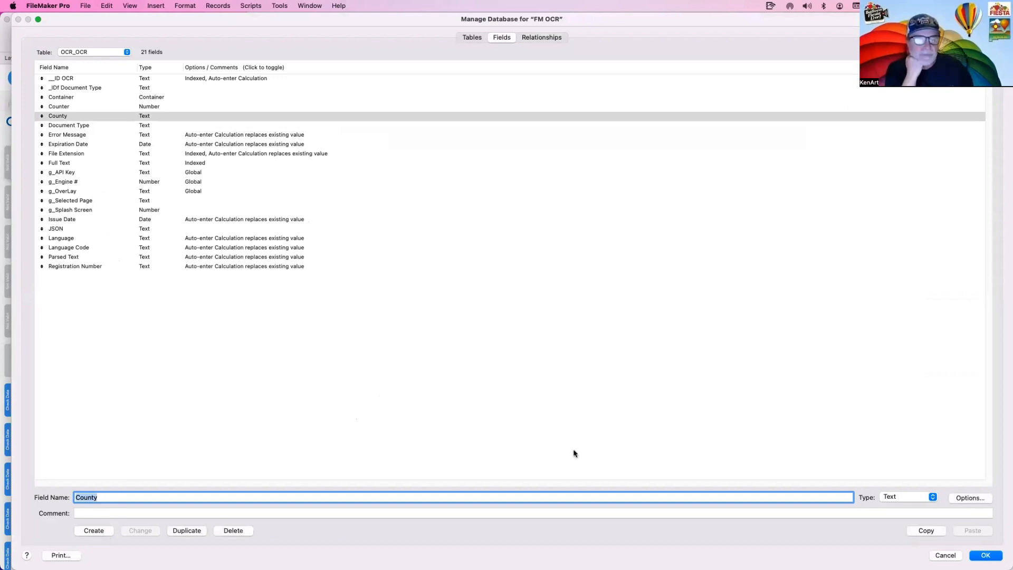
{"action": "left_click", "coordinate": [986, 555]}
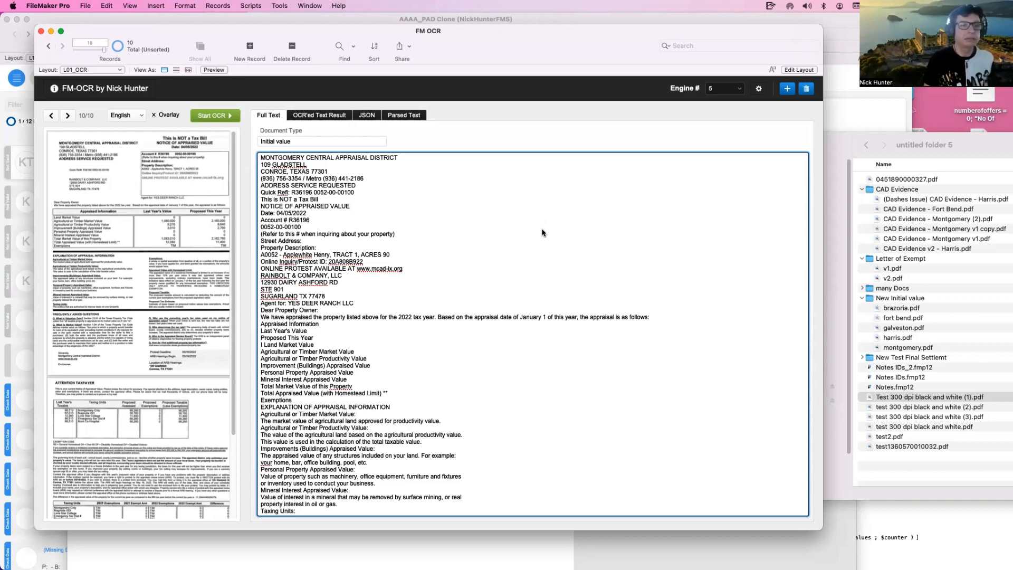
Locate the county name in the full text of the montgomery.pdf record and in a preview of brazoria.pdf.
{"action": "double_click", "coordinate": [294, 159]}
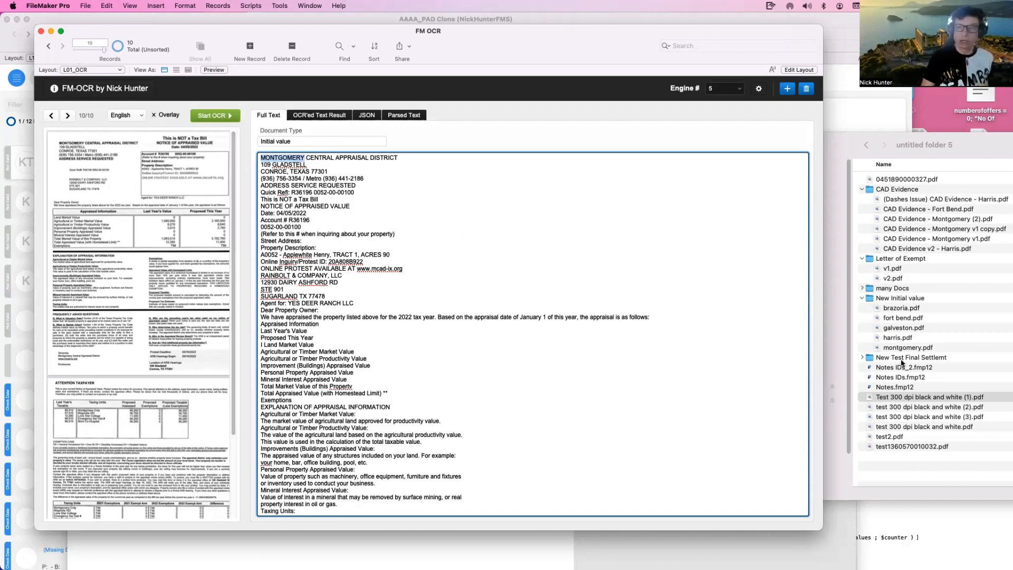
{"action": "left_click", "coordinate": [902, 145]}
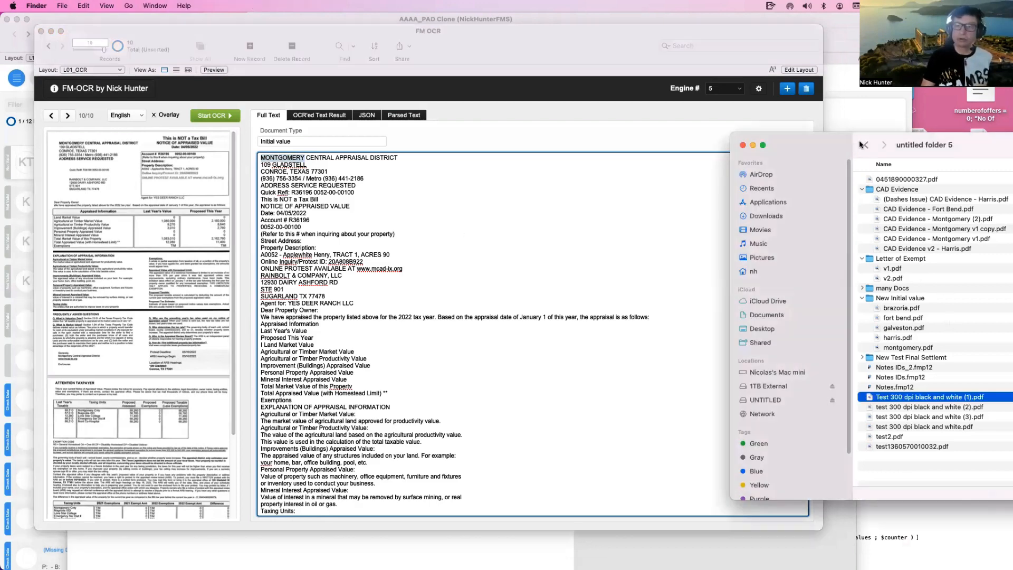
{"action": "double_click", "coordinate": [886, 136]}
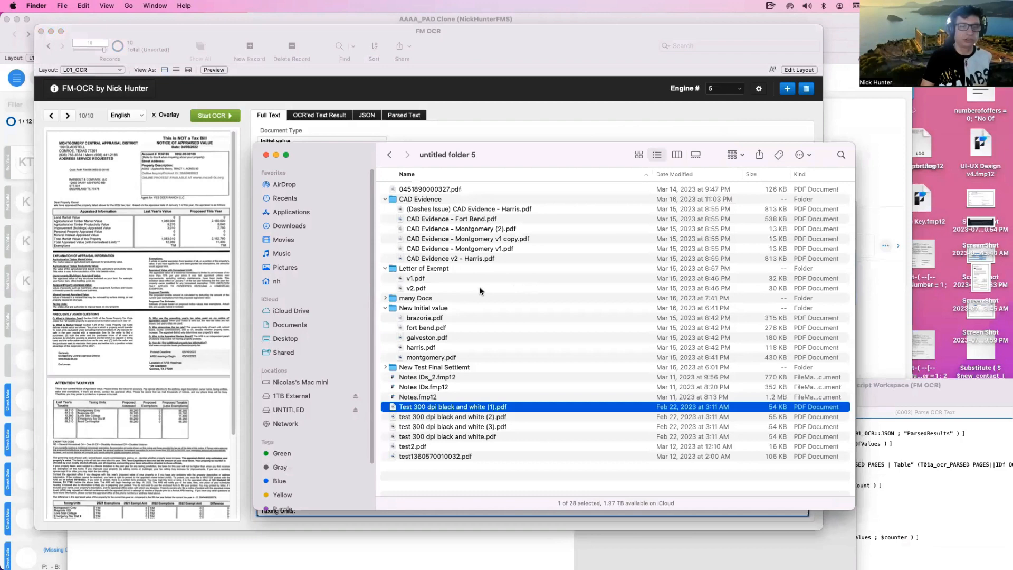
{"action": "left_click", "coordinate": [449, 317]}
{"action": "key", "text": "space"}
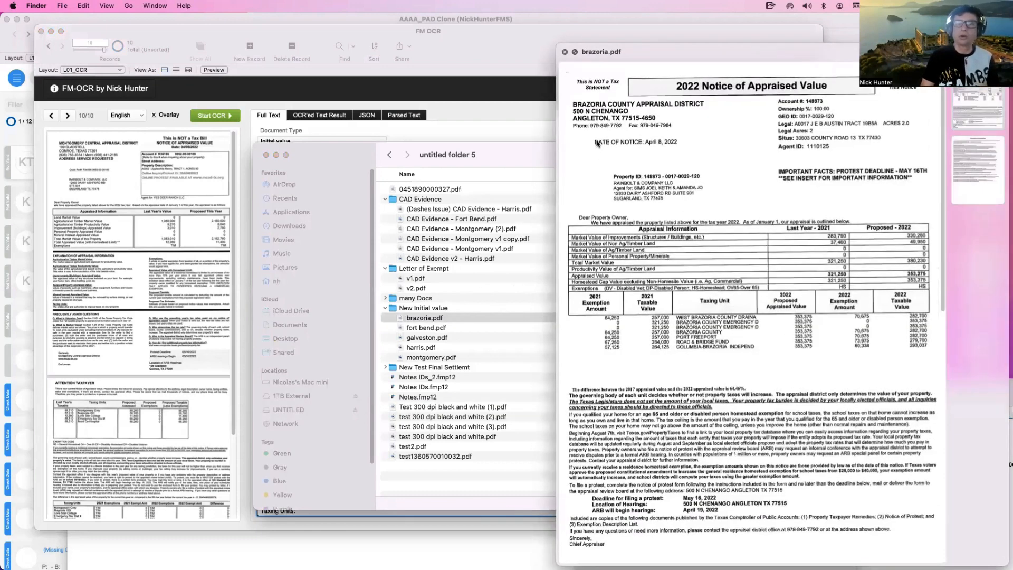
Browse back through the FM OCR records from the montgomery.pdf record to the second record, reviewing each document type and its text.
{"action": "left_click", "coordinate": [214, 88]}
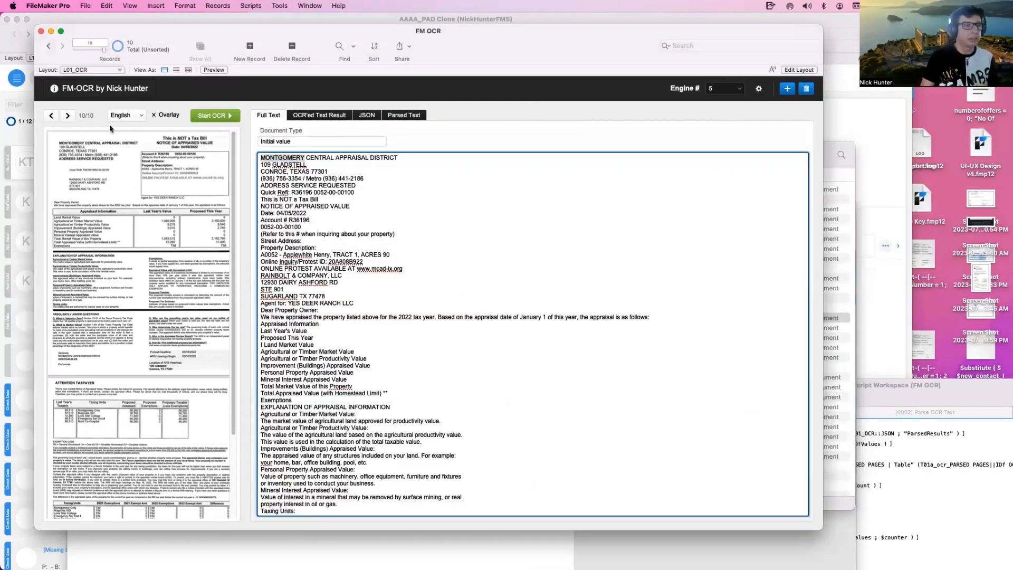
{"action": "left_click", "coordinate": [52, 116]}
{"action": "left_click", "coordinate": [53, 115]}
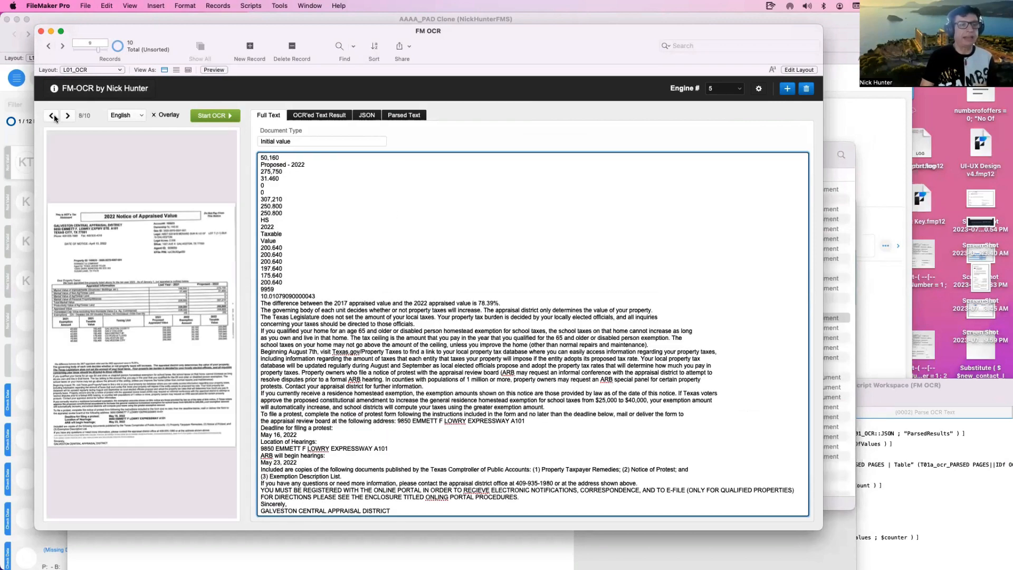
{"action": "left_click", "coordinate": [52, 116]}
{"action": "left_click", "coordinate": [52, 116]}
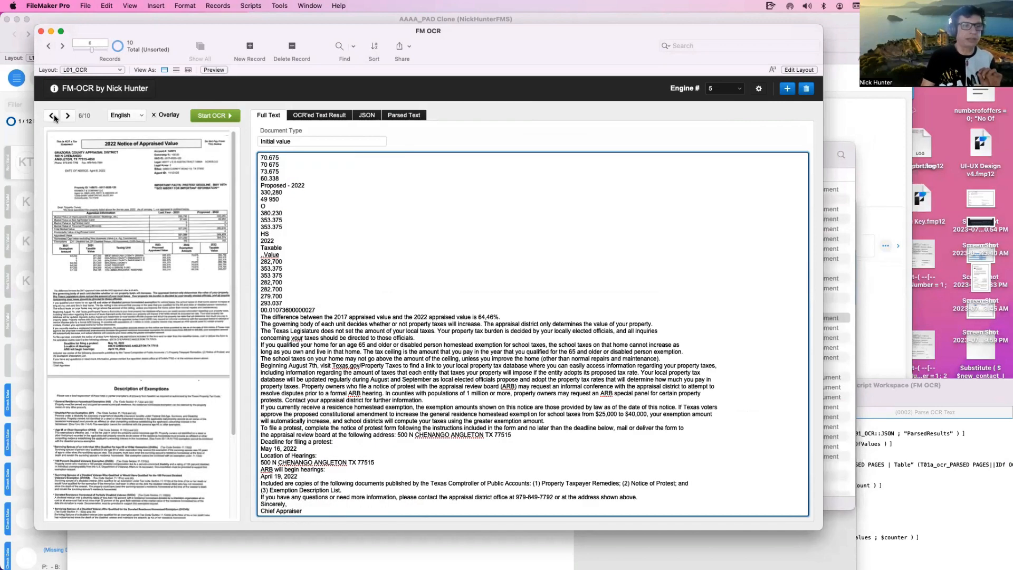
{"action": "left_click", "coordinate": [52, 115]}
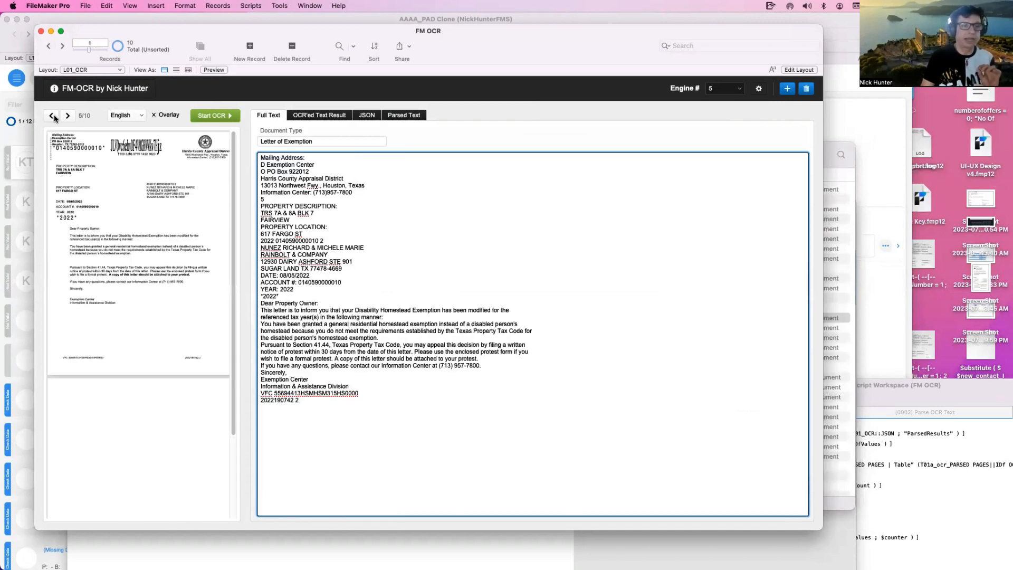
{"action": "left_click", "coordinate": [52, 116]}
{"action": "left_click", "coordinate": [52, 116]}
{"action": "left_click", "coordinate": [52, 115]}
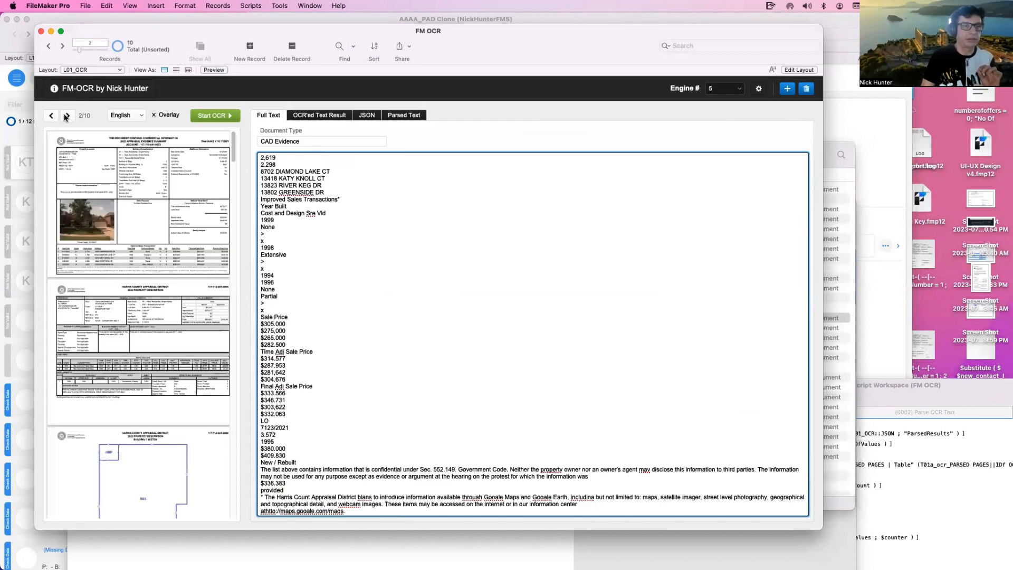
Browse forward from the second record to the sixth one and show the beginning of its full text.
{"action": "left_click", "coordinate": [67, 115]}
{"action": "left_click", "coordinate": [67, 116]}
{"action": "left_click", "coordinate": [67, 116]}
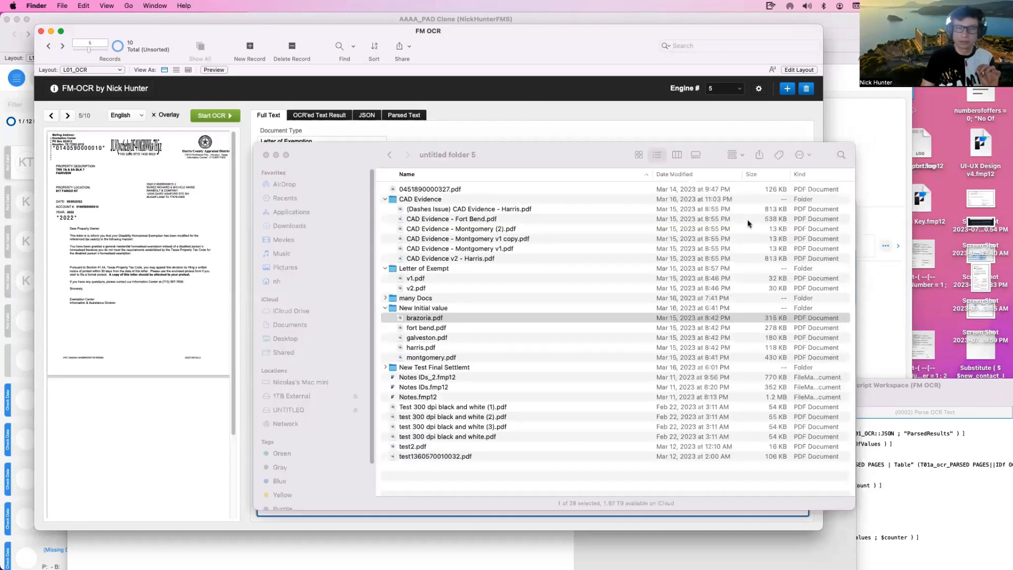
{"action": "left_click", "coordinate": [400, 323]}
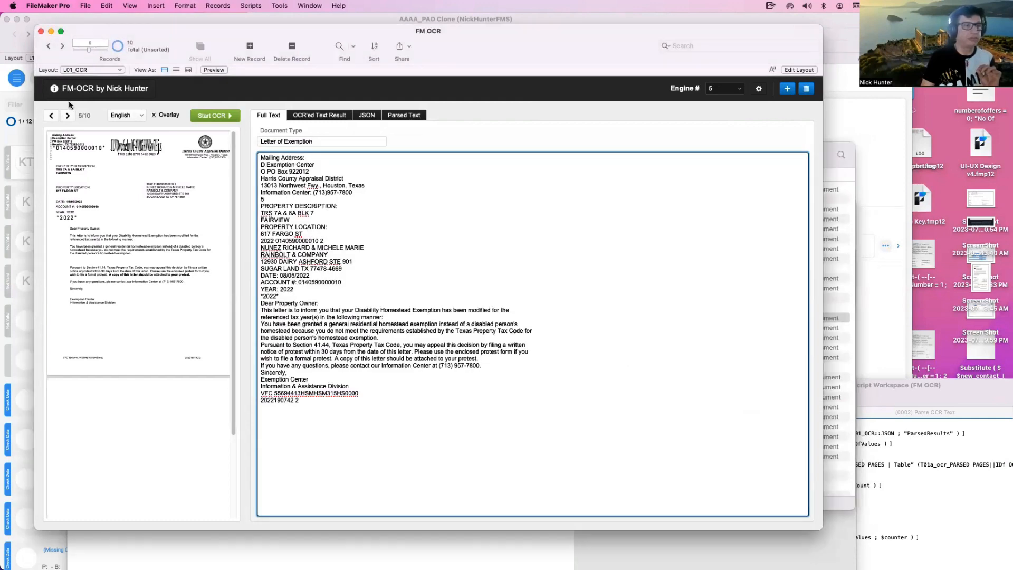
{"action": "left_click", "coordinate": [68, 116]}
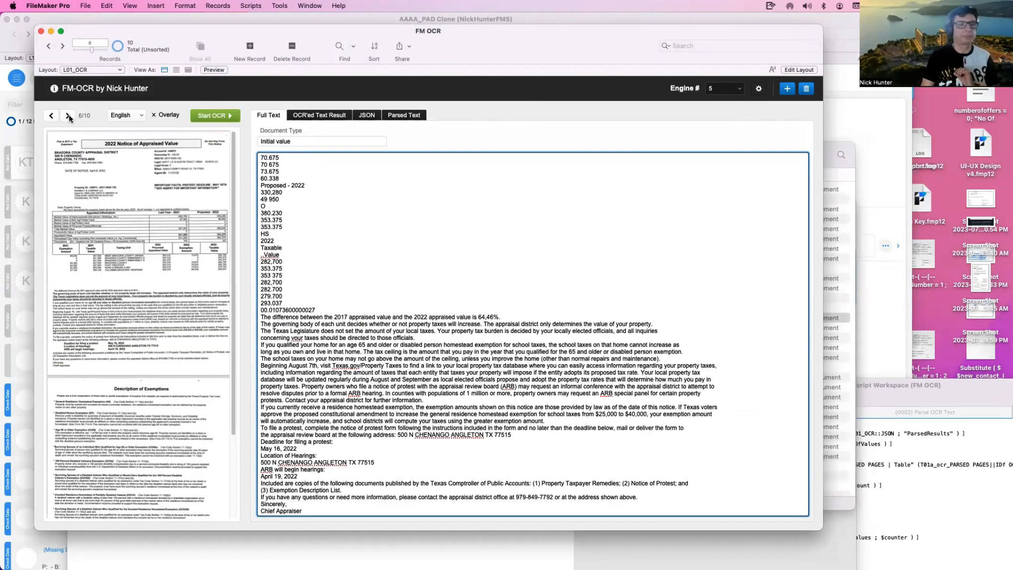
{"action": "scroll", "coordinate": [377, 249], "scroll_direction": "up", "scroll_amount": 15}
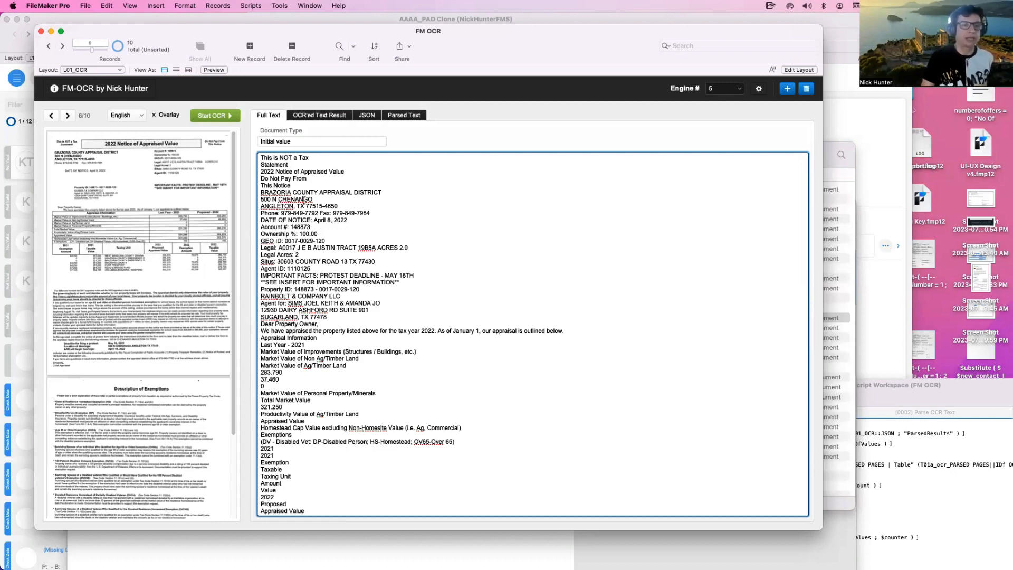
Check brazoria.pdf in Finder and highlight the BRAZORIA COUNTY APPRAISAL DISTRICT line in the sixth FM OCR record's full text.
{"action": "left_click", "coordinate": [850, 393]}
{"action": "key", "text": "space"}
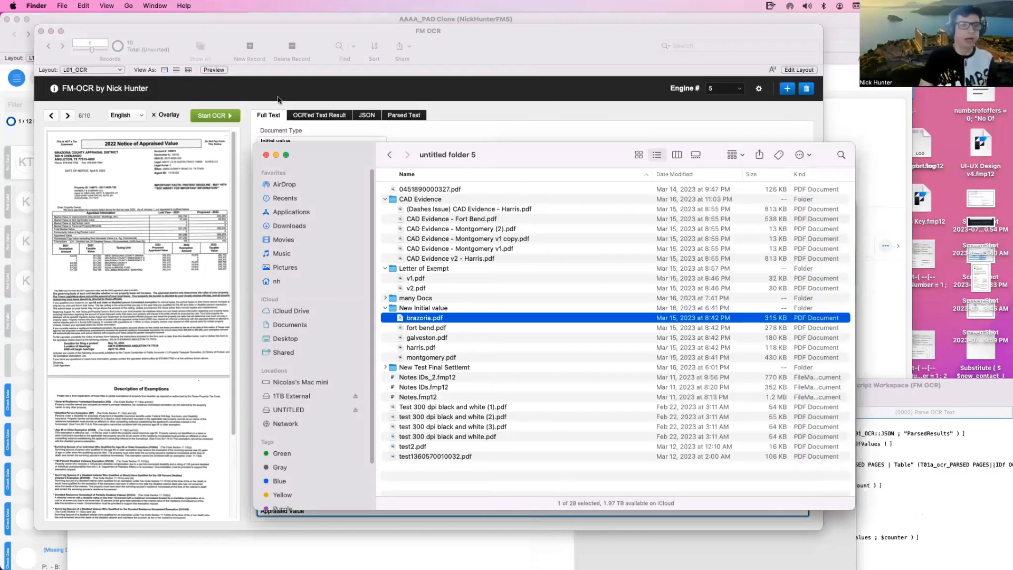
{"action": "left_click", "coordinate": [288, 174]}
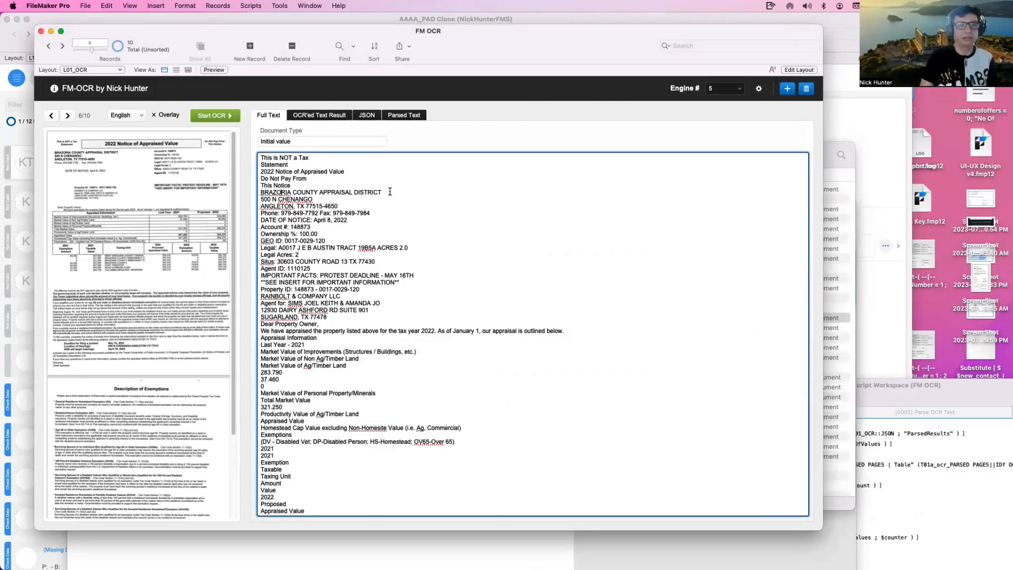
{"action": "left_click_drag", "start_coordinate": [391, 192], "coordinate": [230, 193]}
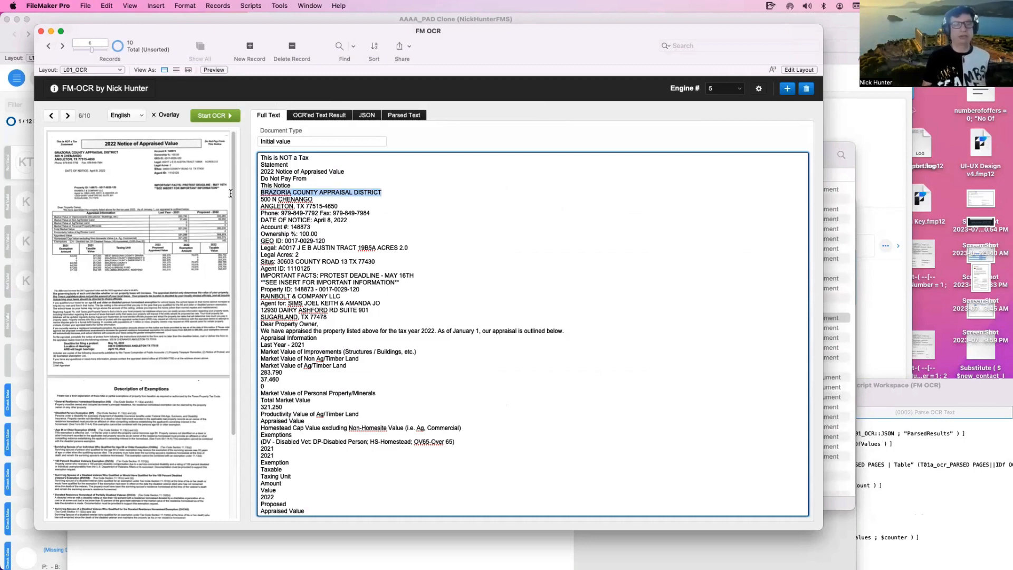
{"action": "left_click", "coordinate": [304, 194]}
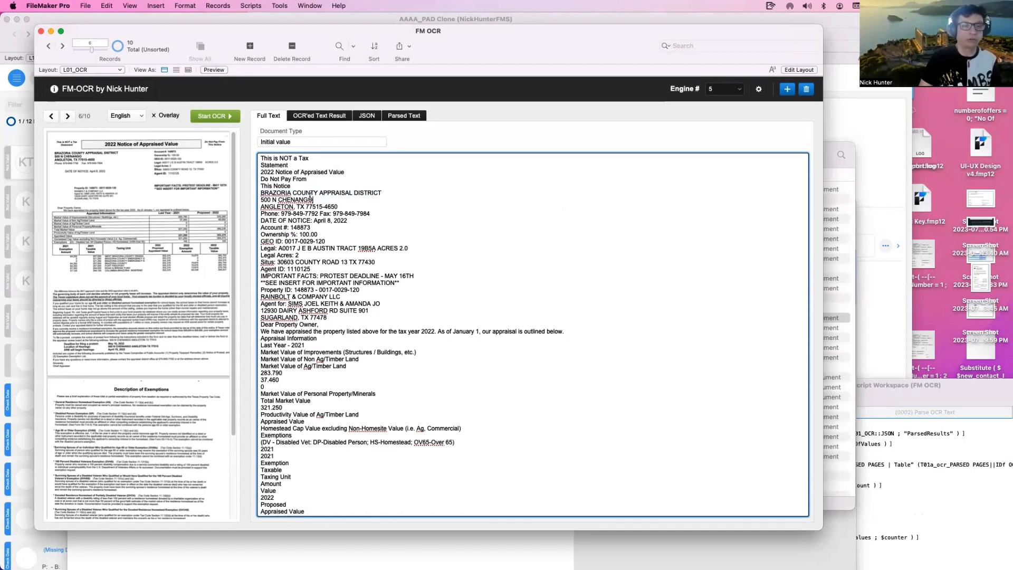
{"action": "left_click_drag", "start_coordinate": [378, 192], "coordinate": [228, 190]}
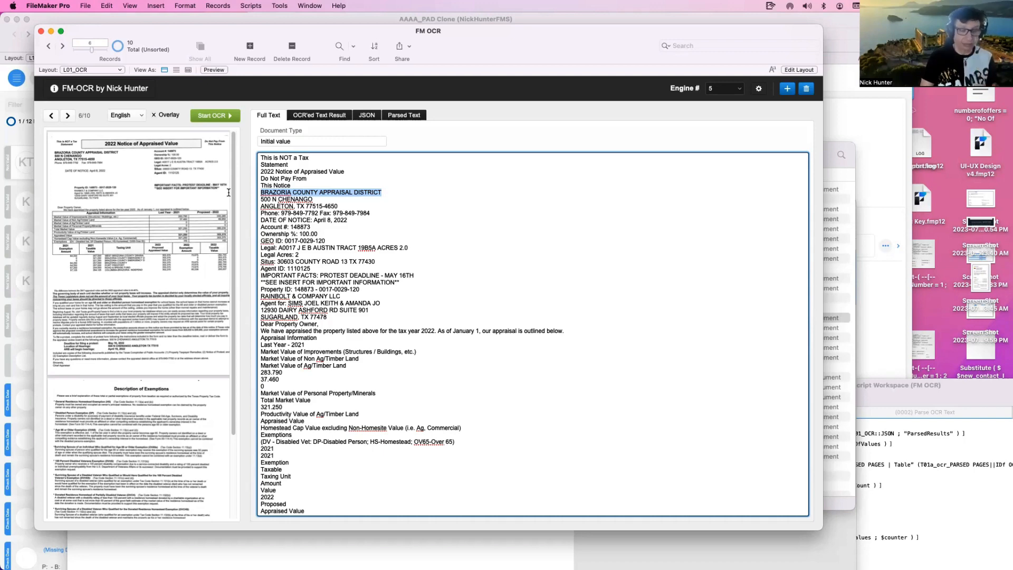
Duplicate the DOCT_Document Types table in the FM OCR database and rename the copy CNT_Counties.
{"action": "key", "text": "super+shift+d"}
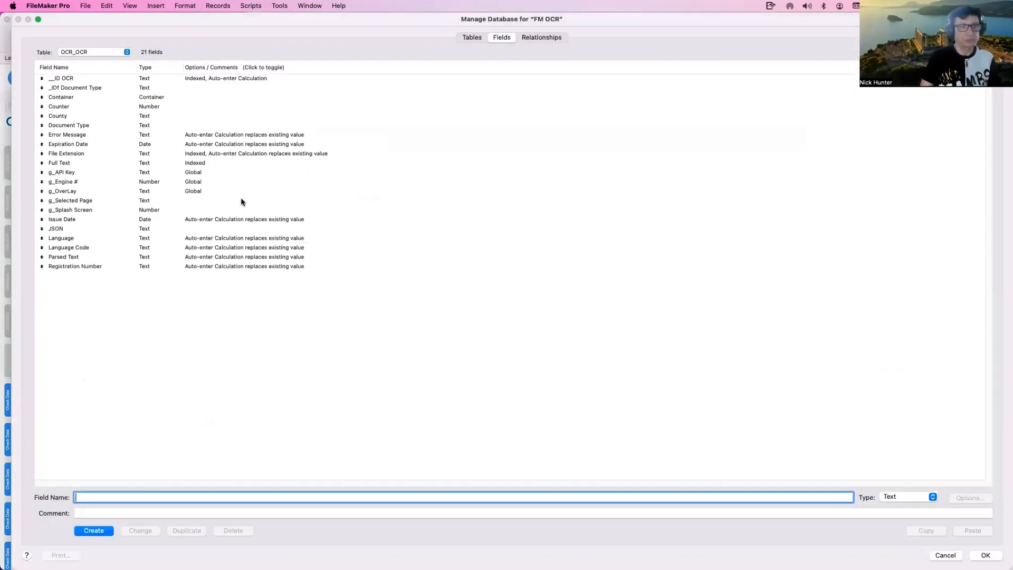
{"action": "left_click", "coordinate": [472, 37]}
{"action": "left_click", "coordinate": [97, 117]}
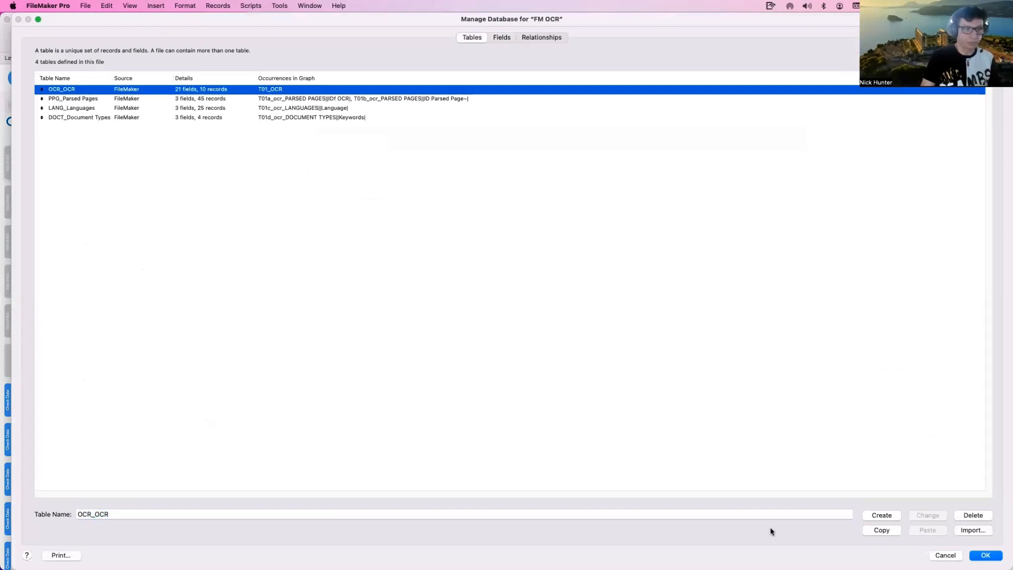
{"action": "left_click", "coordinate": [882, 530]}
{"action": "left_click", "coordinate": [925, 531]}
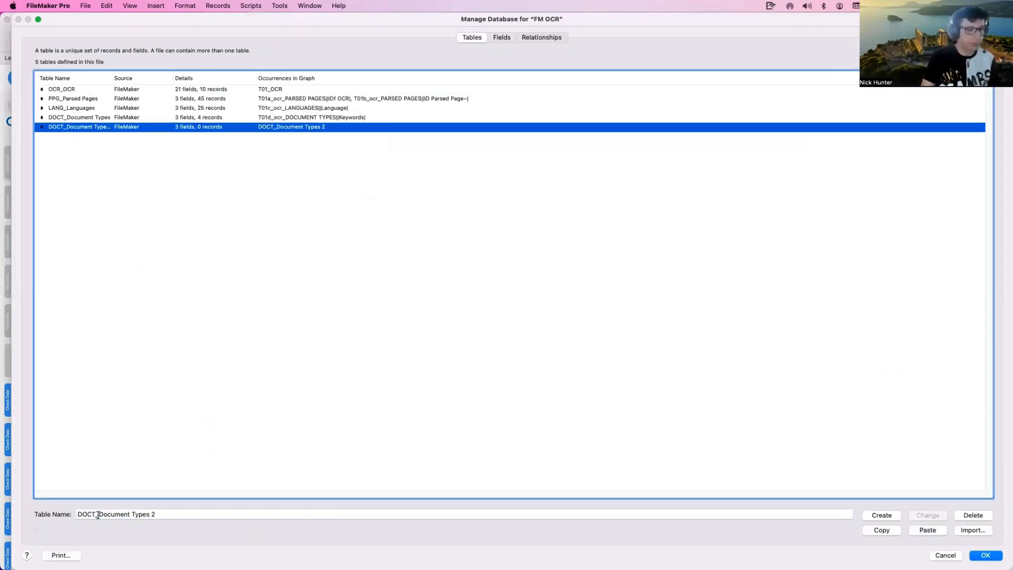
{"action": "mouse_move", "coordinate": [96, 514]}
{"action": "left_mouse_down"}
{"action": "mouse_move", "coordinate": [63, 516]}
{"action": "mouse_move", "coordinate": [103, 533]}
{"action": "left_mouse_up"}
{"action": "type", "text": "CNT_Coun"}
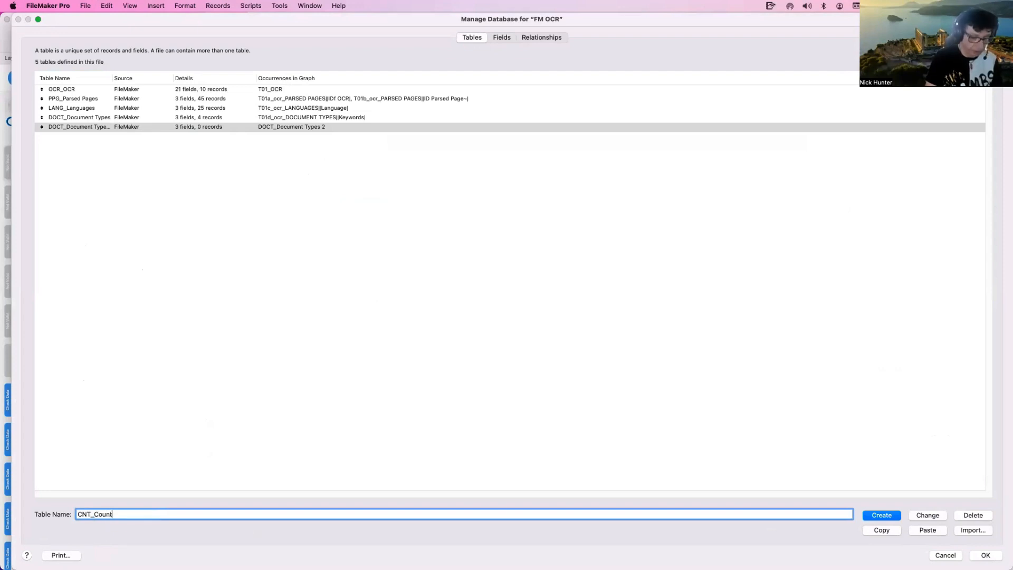
{"action": "type", "text": "ties"}
{"action": "left_click", "coordinate": [927, 516]}
Delete the _link_Keywords field from the CNT_Counties table.
{"action": "double_click", "coordinate": [229, 127]}
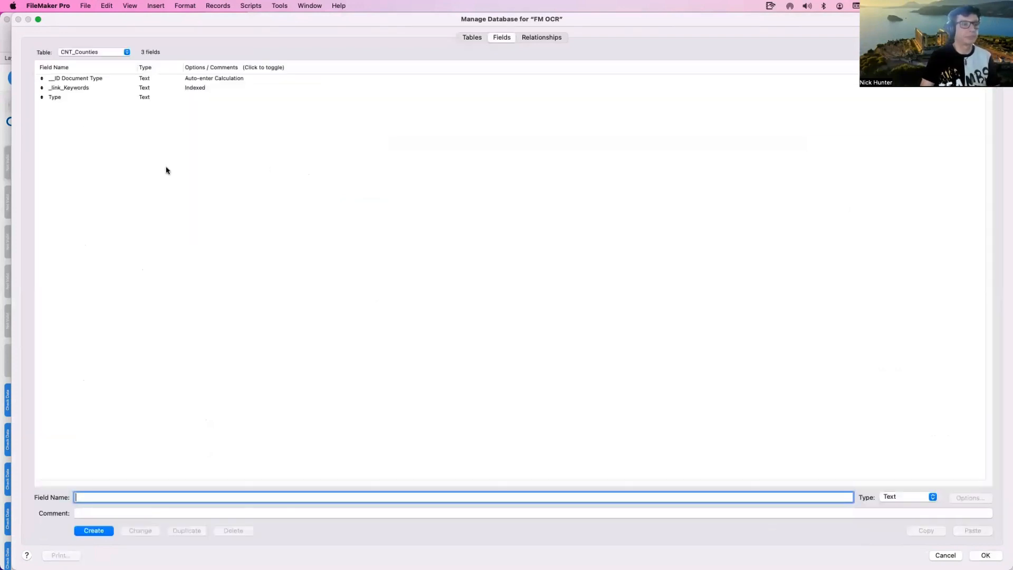
{"action": "left_click", "coordinate": [76, 92]}
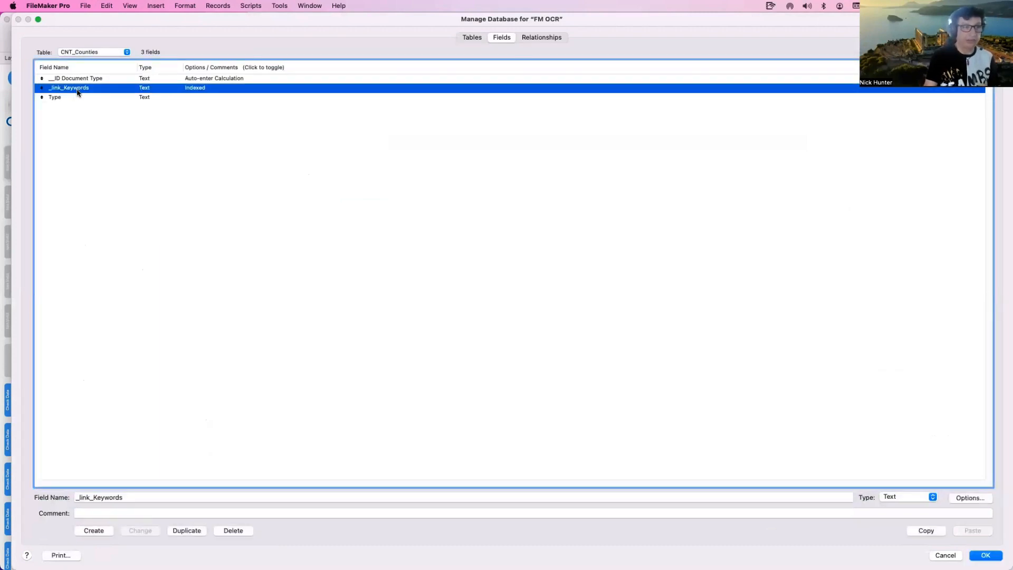
{"action": "key", "text": "BackSpace"}
{"action": "left_click", "coordinate": [81, 138]}
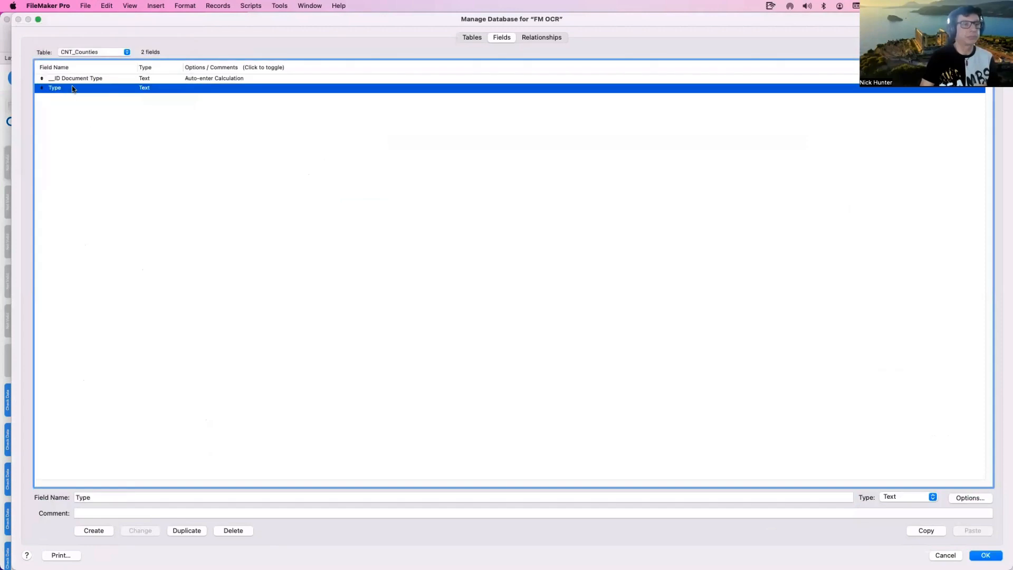
Rename the CNT_Counties fields __ID Document Type to __ID County and Type to County, and save the database changes.
{"action": "left_click", "coordinate": [78, 79]}
{"action": "left_click_drag", "start_coordinate": [91, 496], "coordinate": [140, 495]}
{"action": "type", "text": "County"}
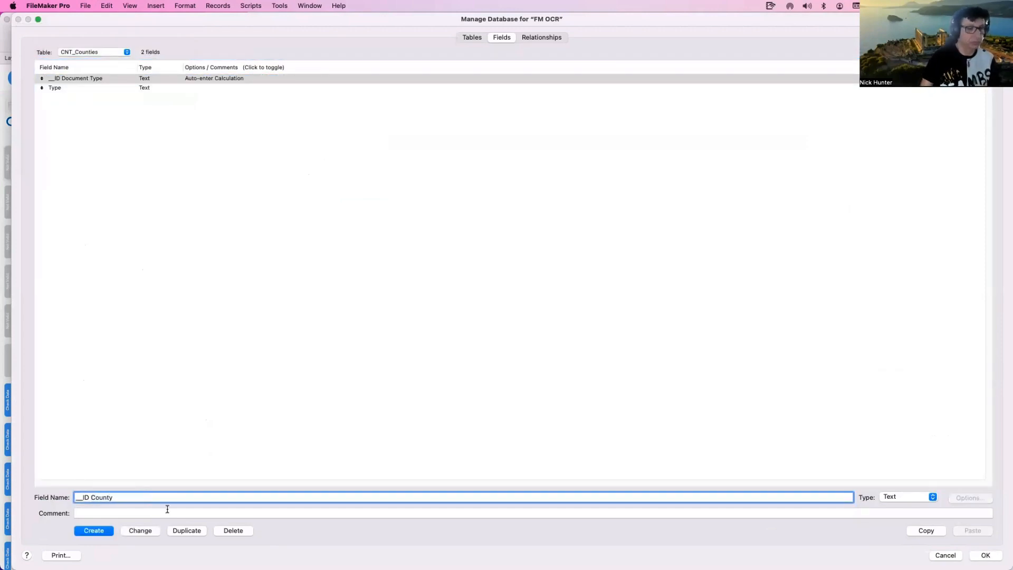
{"action": "left_click", "coordinate": [145, 531]}
{"action": "left_click", "coordinate": [74, 89]}
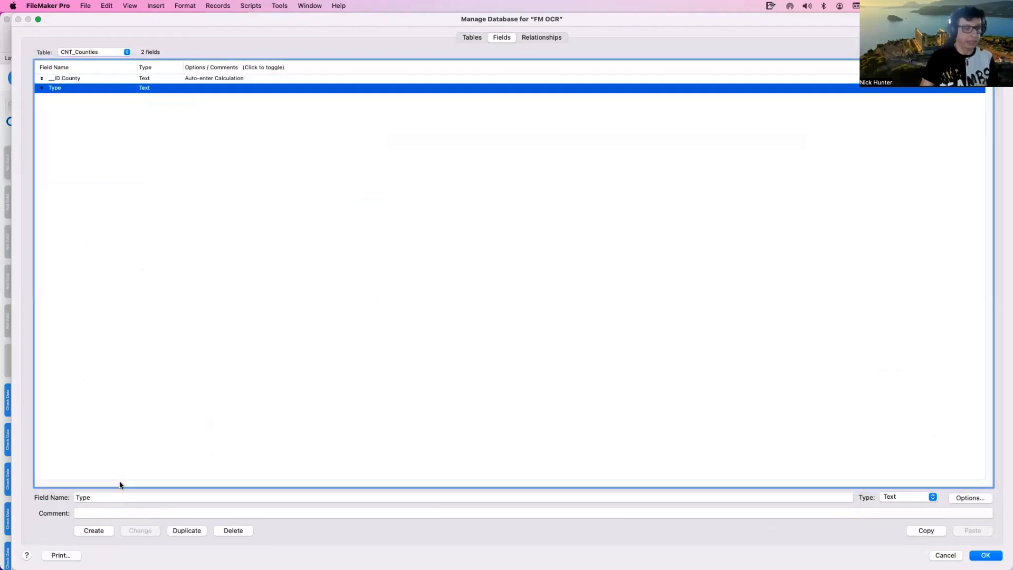
{"action": "double_click", "coordinate": [95, 500]}
{"action": "type", "text": "County"}
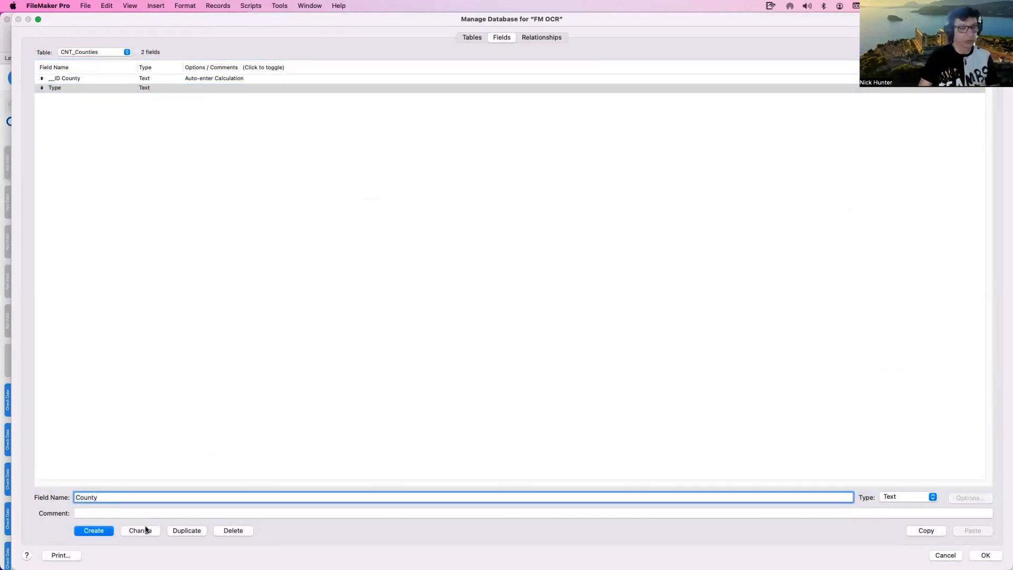
{"action": "key", "text": "Return"}
{"action": "left_click", "coordinate": [985, 556]}
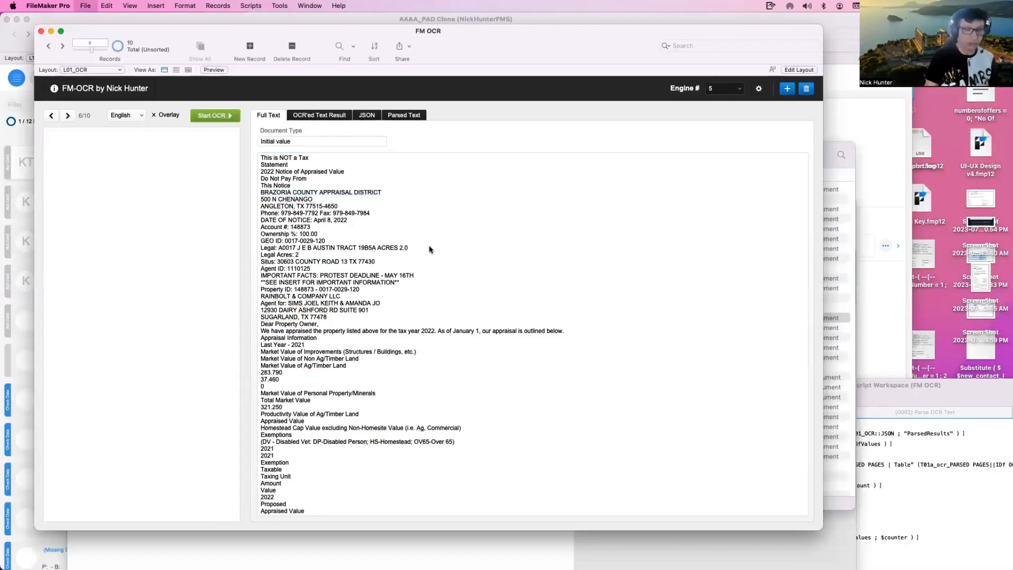
Open the CNT_Counties layout and add a first record with the county Harris.
{"action": "key", "text": "super+shift+l"}
{"action": "left_click", "coordinate": [181, 170]}
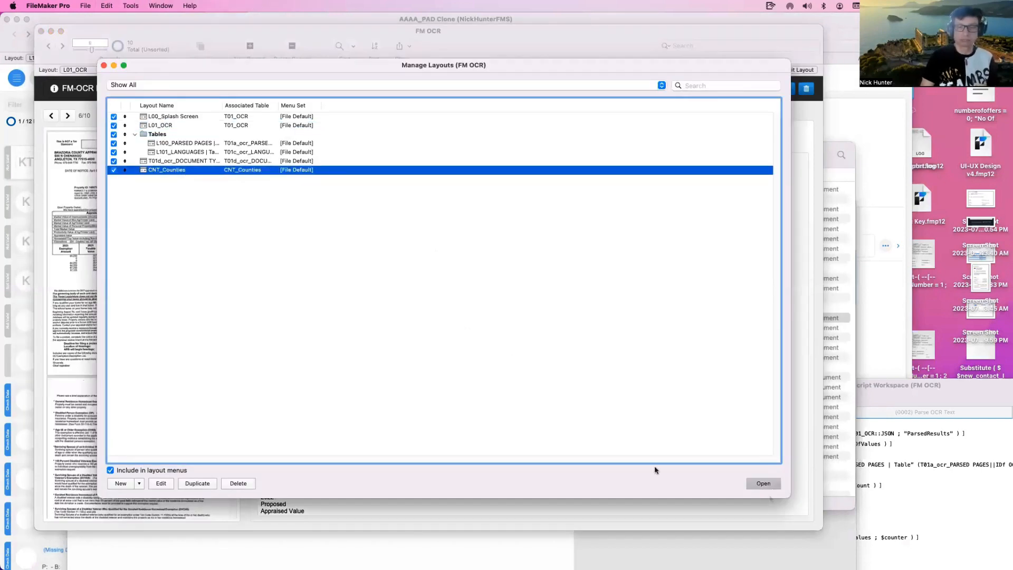
{"action": "left_click", "coordinate": [763, 484]}
{"action": "left_click", "coordinate": [511, 215]}
{"action": "left_click", "coordinate": [258, 58]}
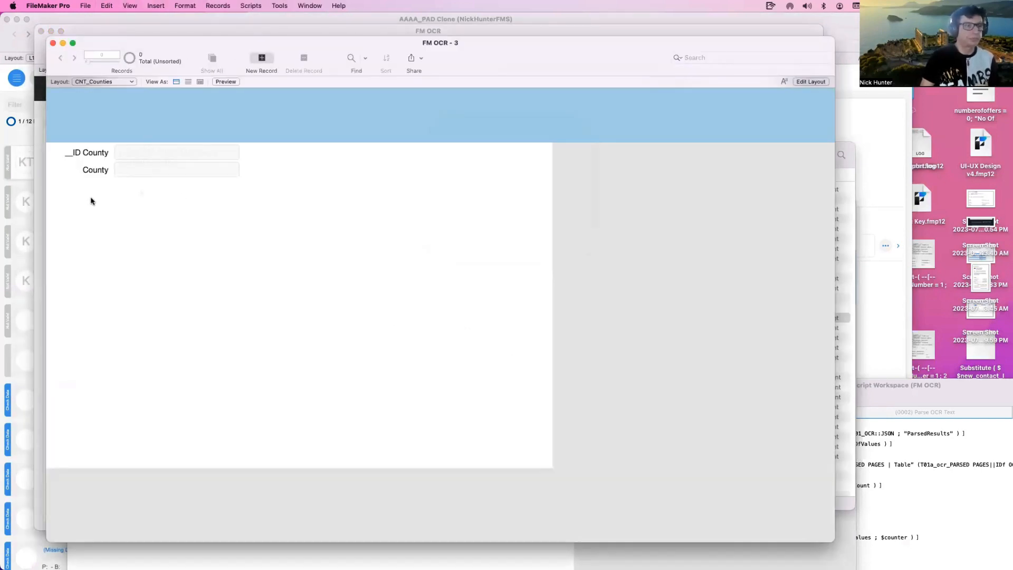
{"action": "left_click", "coordinate": [128, 169]}
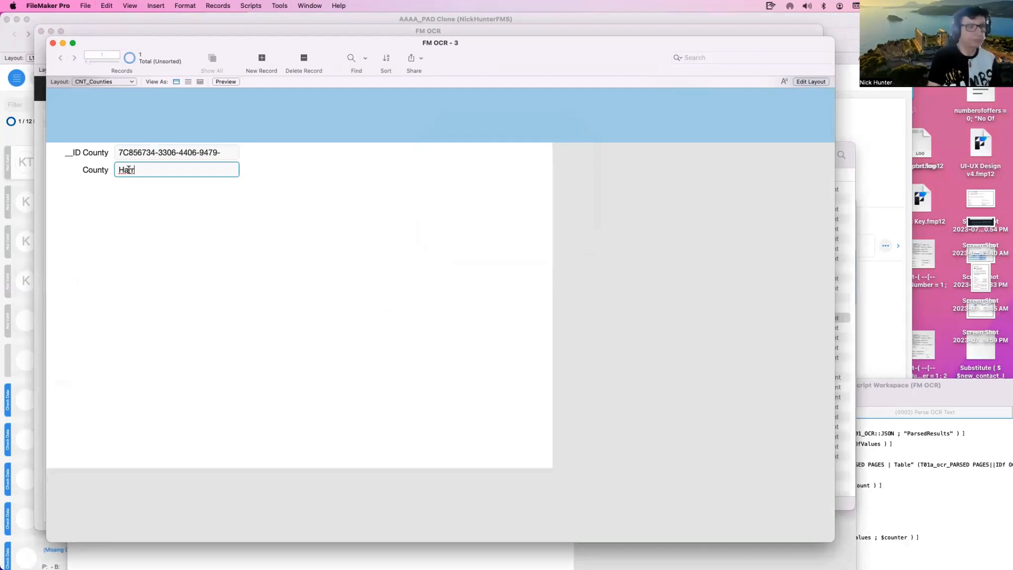
Add two more county records, one for Montgomery and one for Brazoria.
{"action": "left_click", "coordinate": [260, 59]}
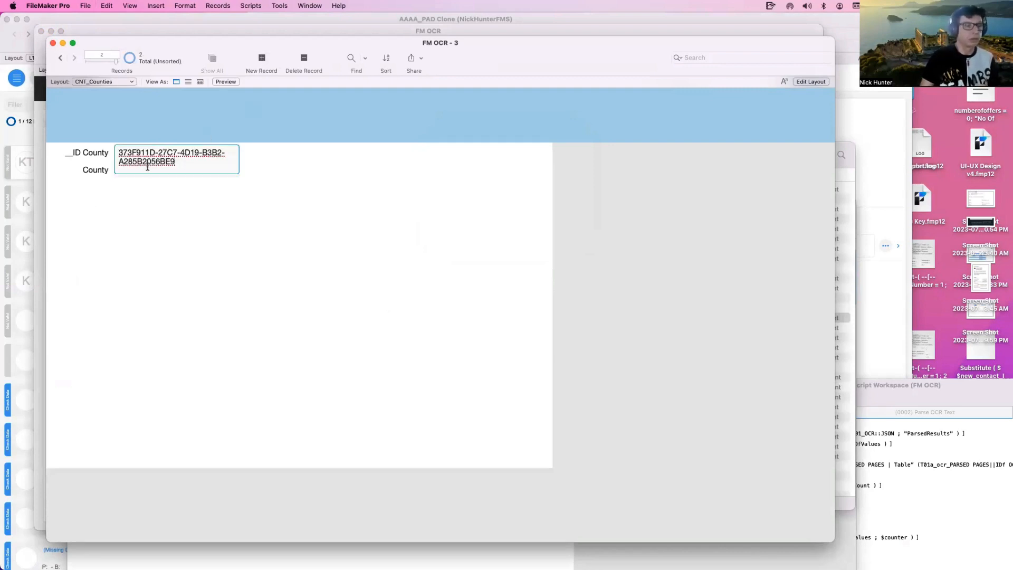
{"action": "left_click", "coordinate": [147, 172]}
{"action": "type", "text": "Mont"}
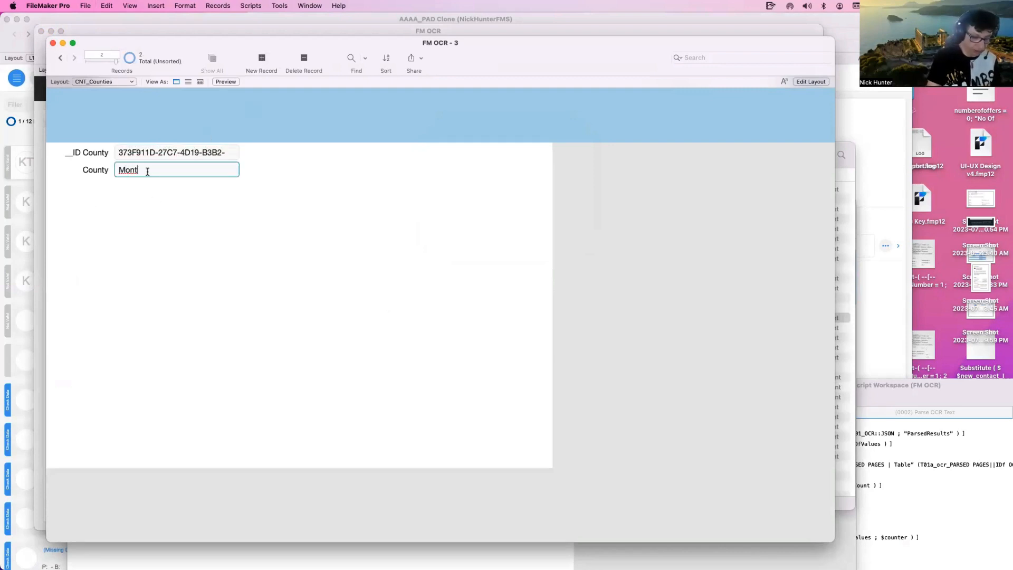
{"action": "type", "text": "gomery"}
{"action": "left_click", "coordinate": [260, 59]}
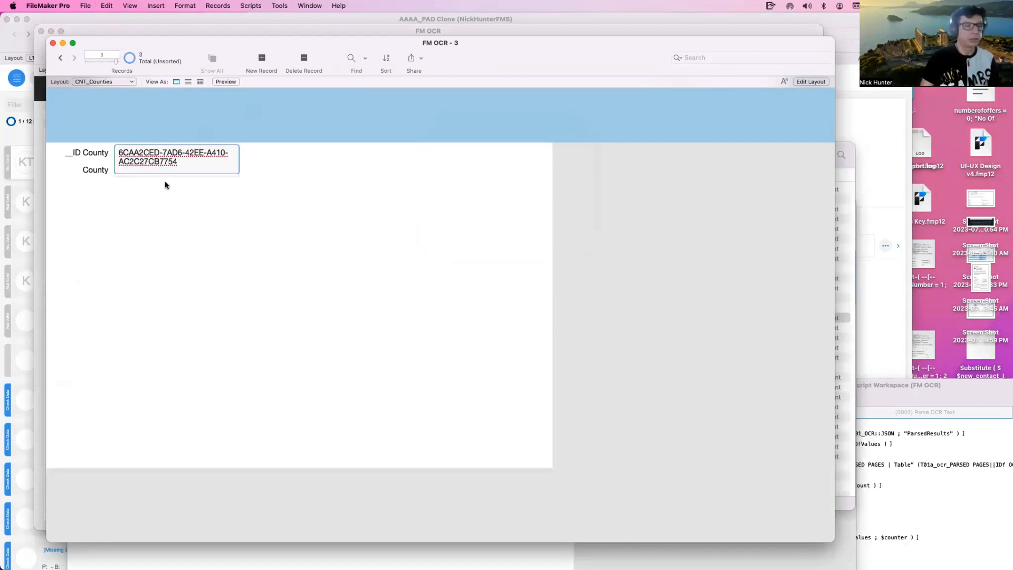
{"action": "left_click", "coordinate": [159, 174]}
{"action": "type", "text": "Brazoria"}
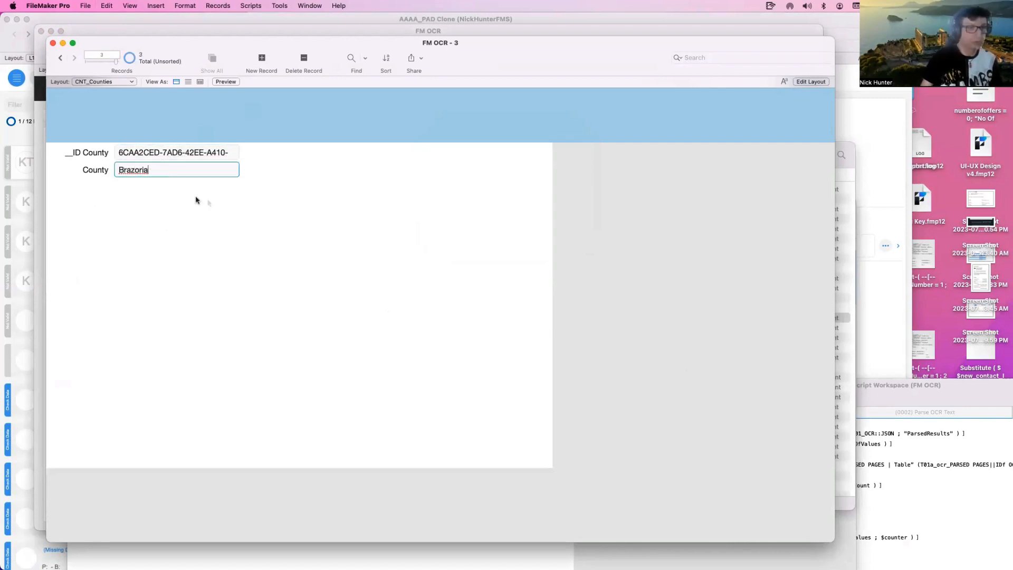
{"action": "left_click", "coordinate": [197, 202]}
Check the county PDF names in Finder and add a Fort Bend record in the CNT_Counties layout.
{"action": "left_click", "coordinate": [844, 385]}
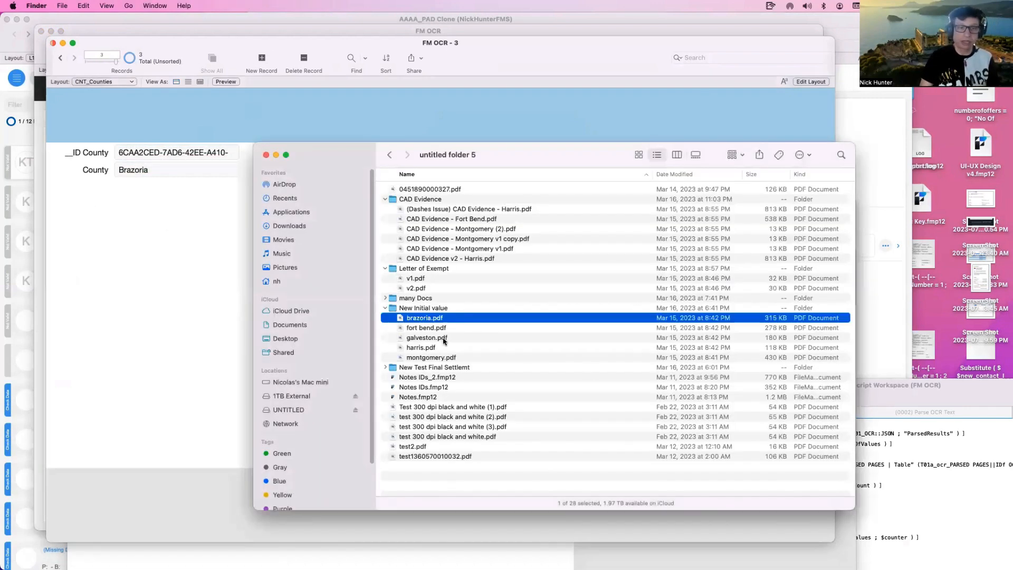
{"action": "left_click", "coordinate": [430, 328]}
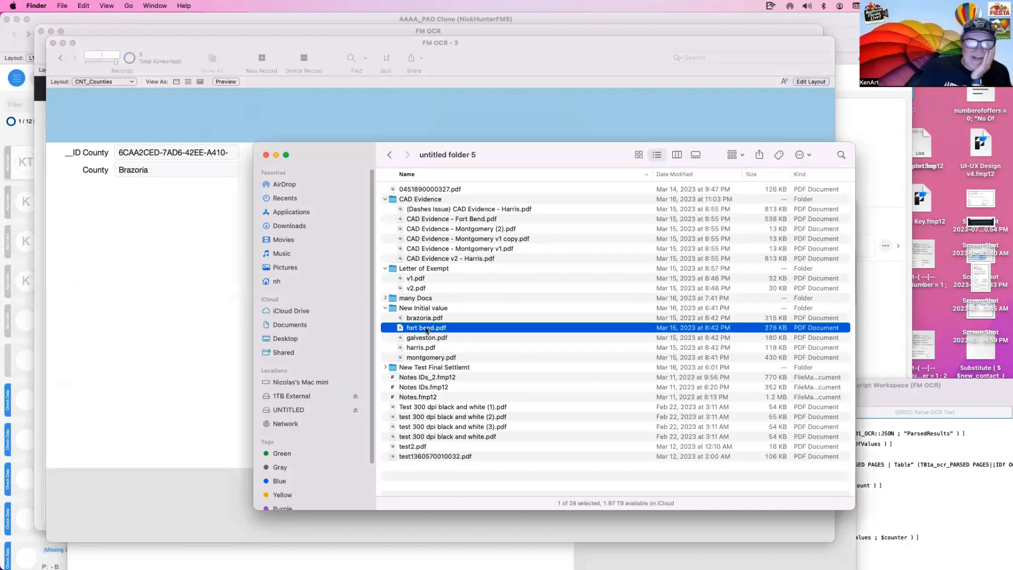
{"action": "left_click", "coordinate": [167, 259]}
{"action": "key", "text": "super+n"}
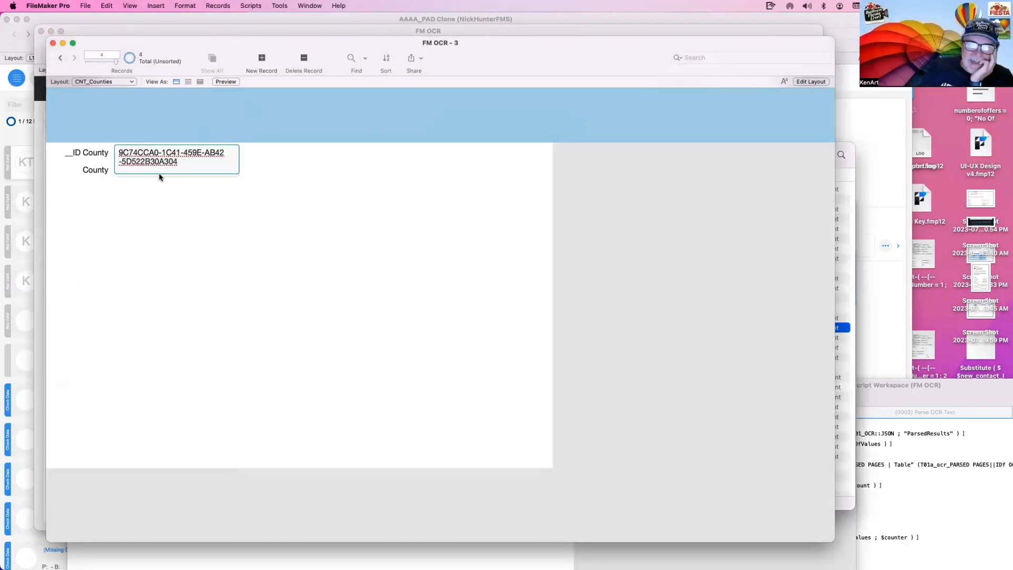
{"action": "left_click", "coordinate": [160, 175]}
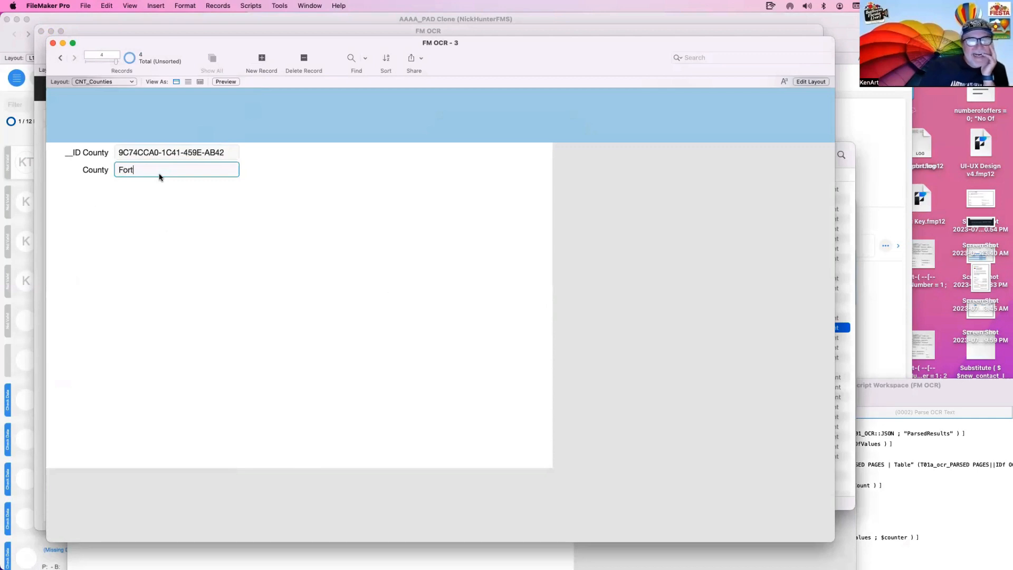
{"action": "left_click", "coordinate": [227, 188]}
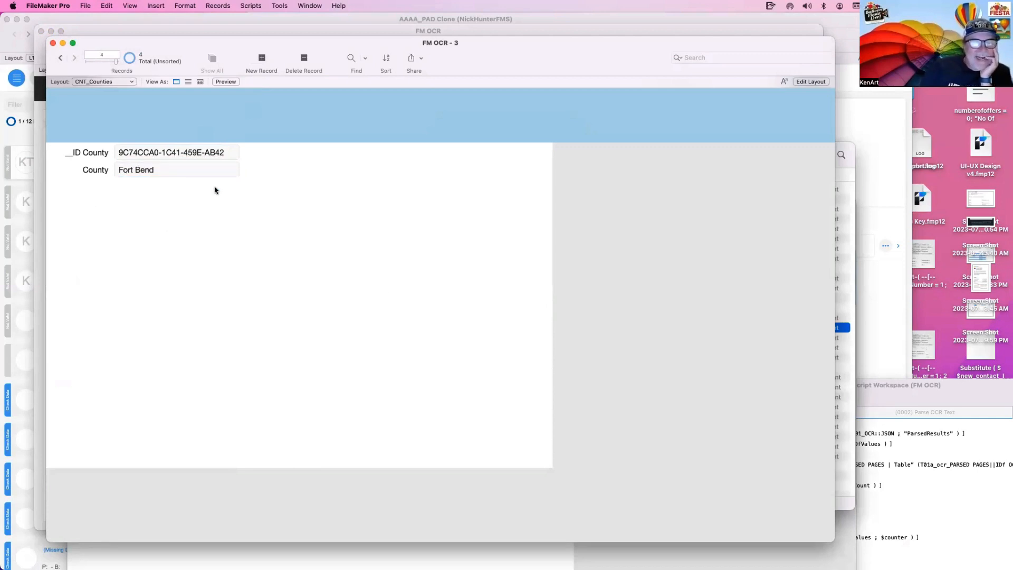
Look up the next county PDF in Finder and add a Galveston record in the CNT_Counties layout.
{"action": "left_click", "coordinate": [848, 180]}
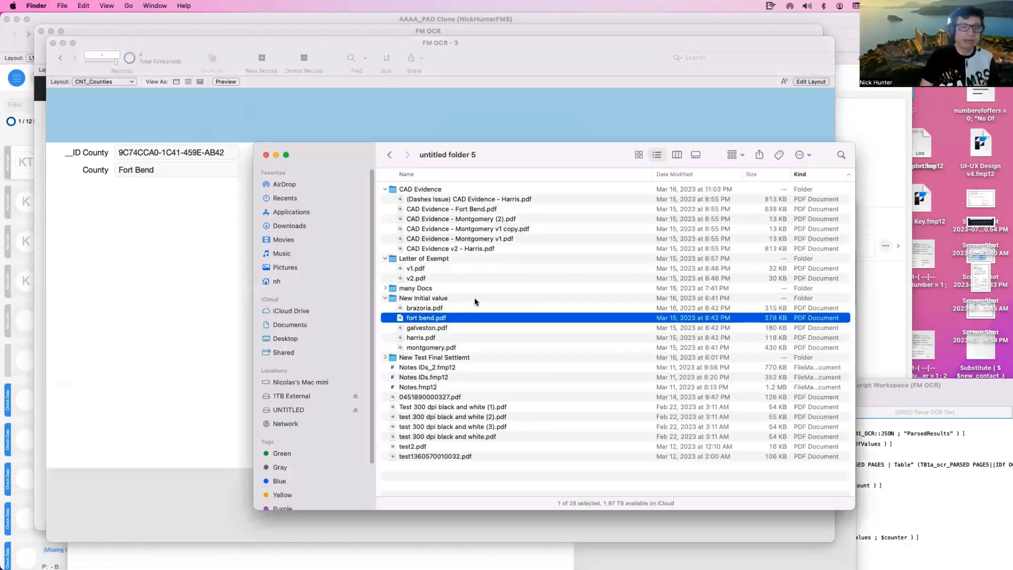
{"action": "left_click", "coordinate": [138, 259]}
{"action": "key", "text": "super+n"}
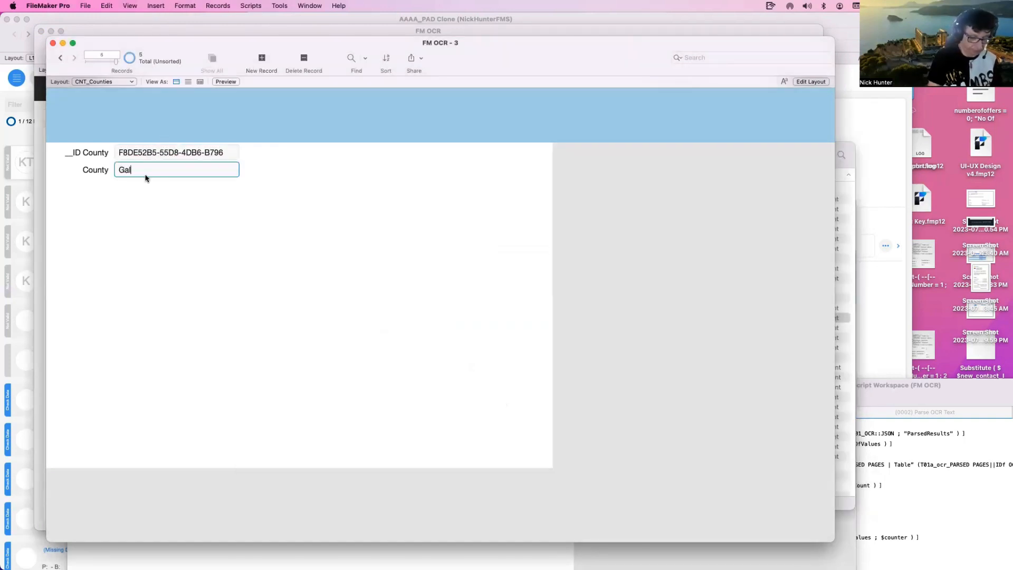
{"action": "type", "text": "Galveston"}
{"action": "left_click", "coordinate": [191, 207]}
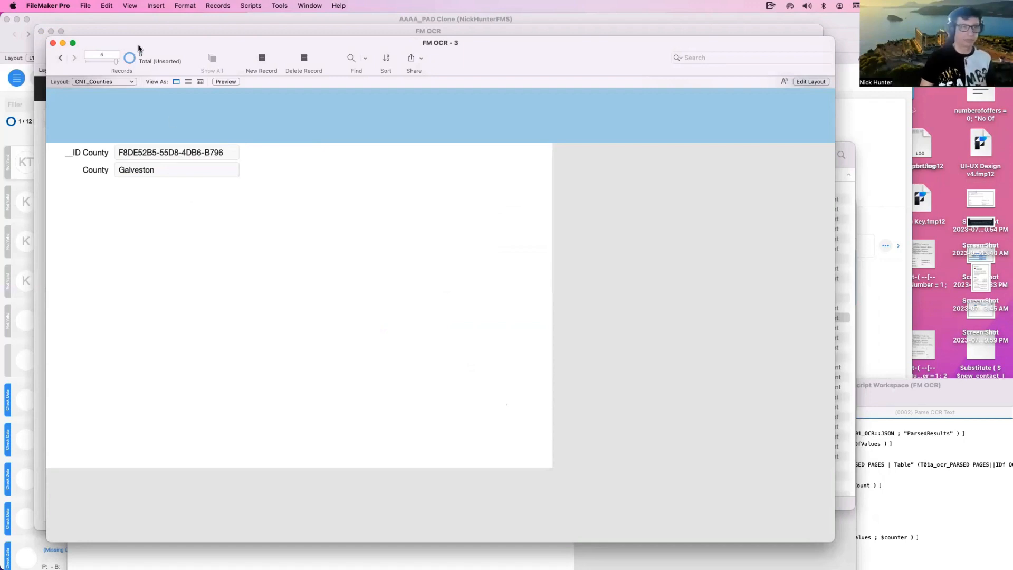
Close the CNT_Counties window and the layout manager, and return to the Full Text field in the L01_OCR layout.
{"action": "left_click_drag", "start_coordinate": [139, 48], "coordinate": [347, 210]}
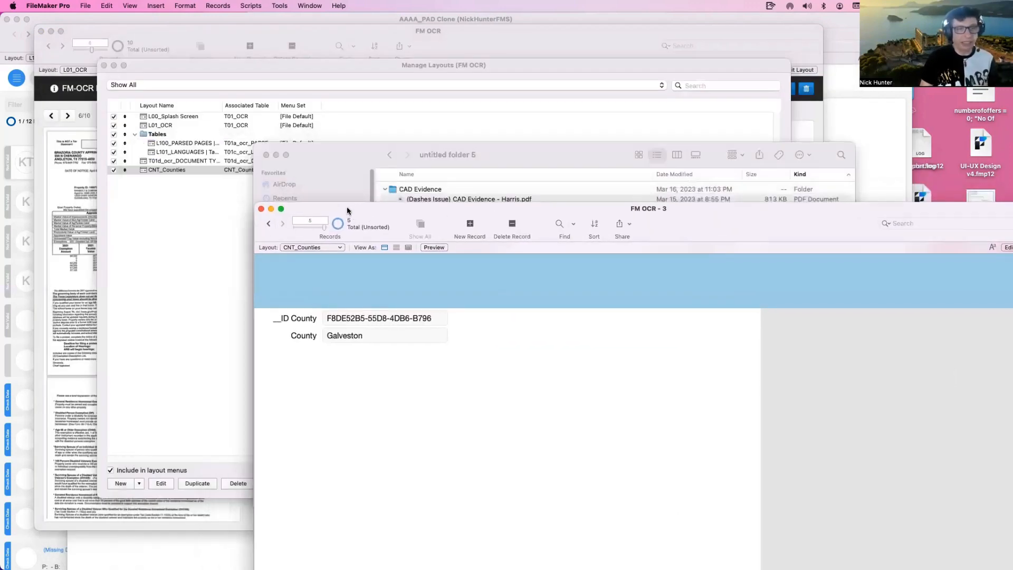
{"action": "left_click", "coordinate": [261, 209]}
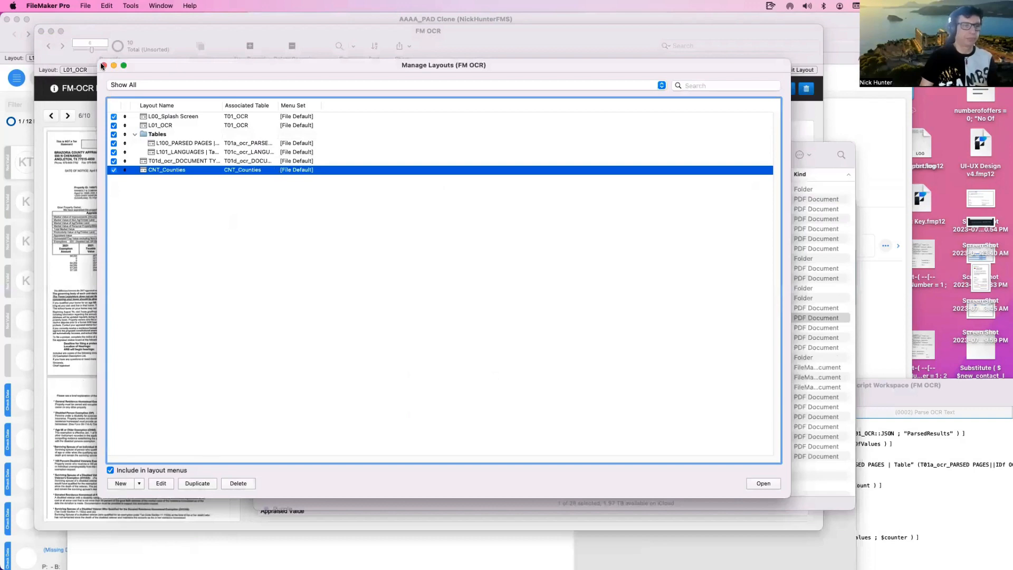
{"action": "left_click", "coordinate": [102, 66]}
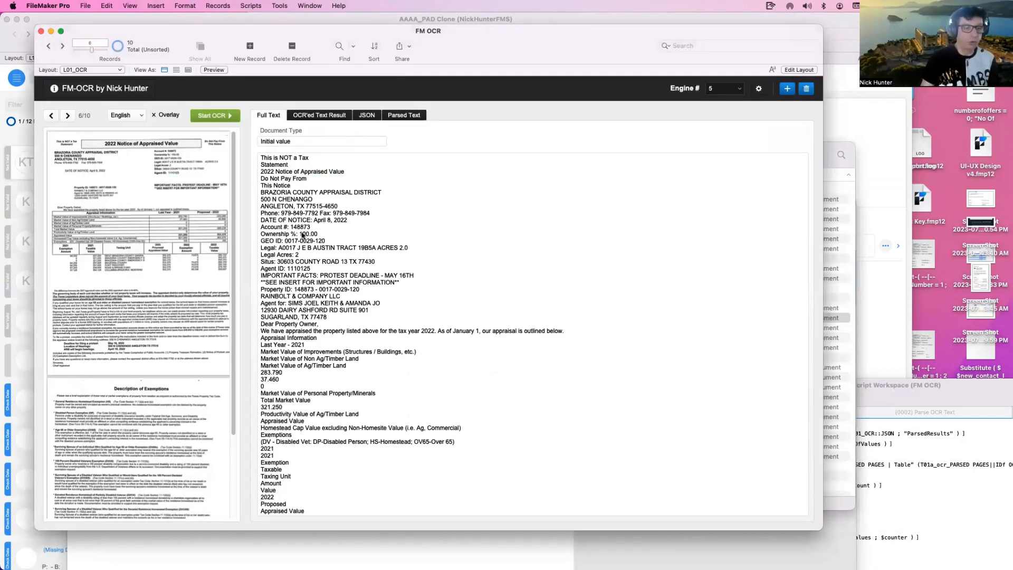
{"action": "left_click", "coordinate": [291, 351]}
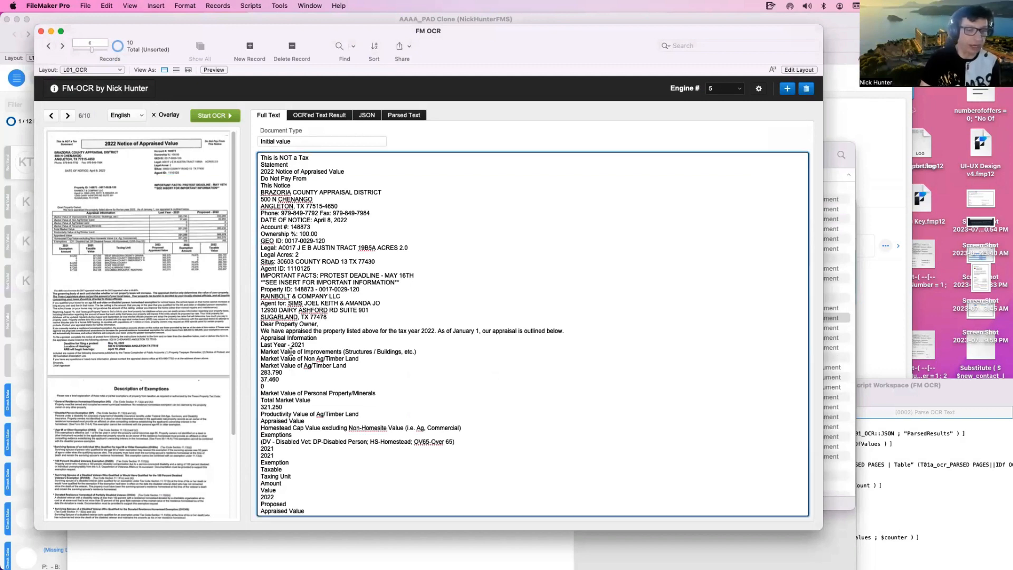
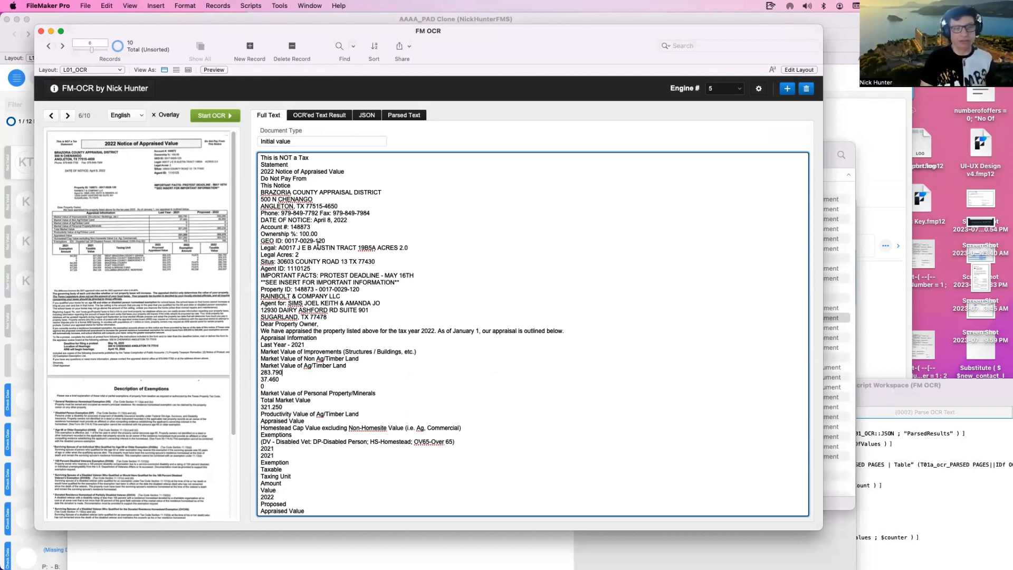
In the database definition, duplicate the OCR_OCR table's Full Text field and rename the copy Full Text | Value.
{"action": "key", "text": "super+shift+d"}
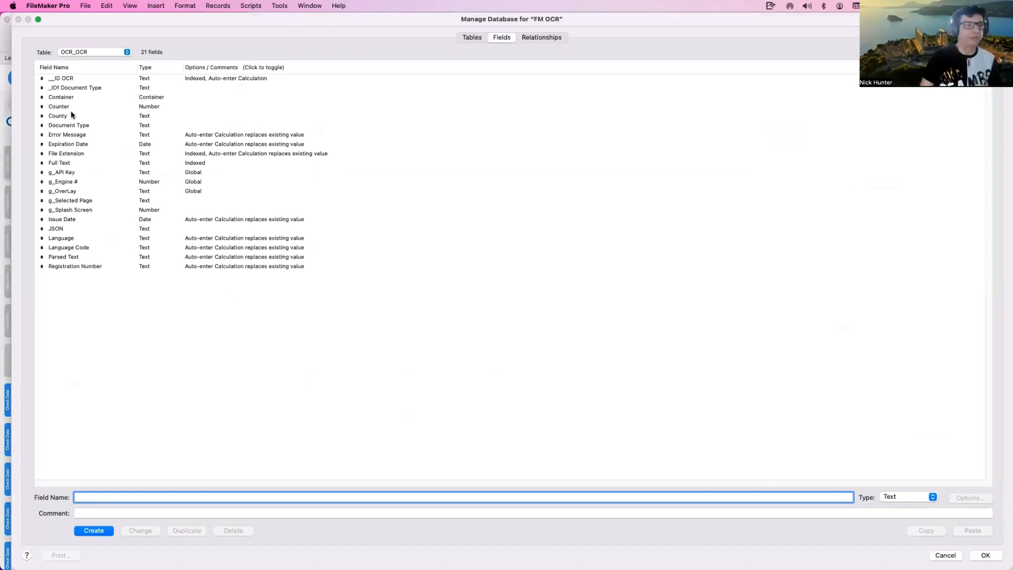
{"action": "left_click", "coordinate": [74, 163]}
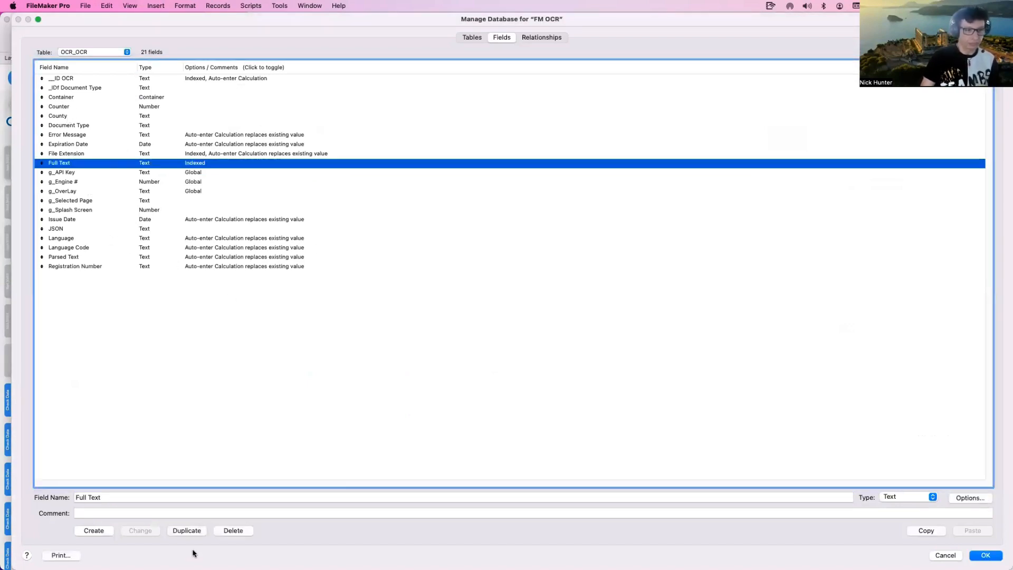
{"action": "left_click", "coordinate": [187, 531]}
{"action": "double_click", "coordinate": [110, 498]}
{"action": "type", "text": "| Value"}
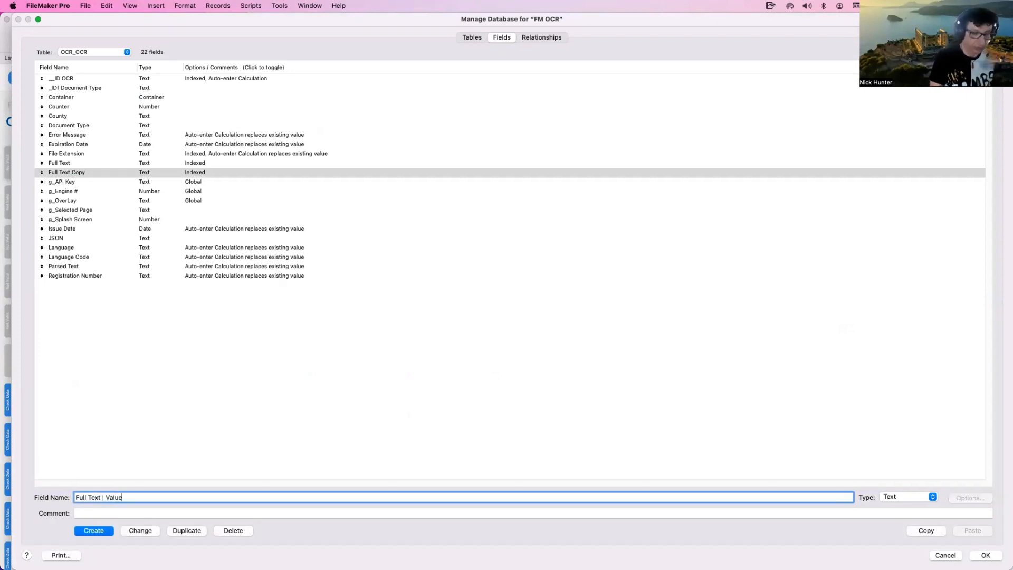
{"action": "left_click", "coordinate": [154, 534]}
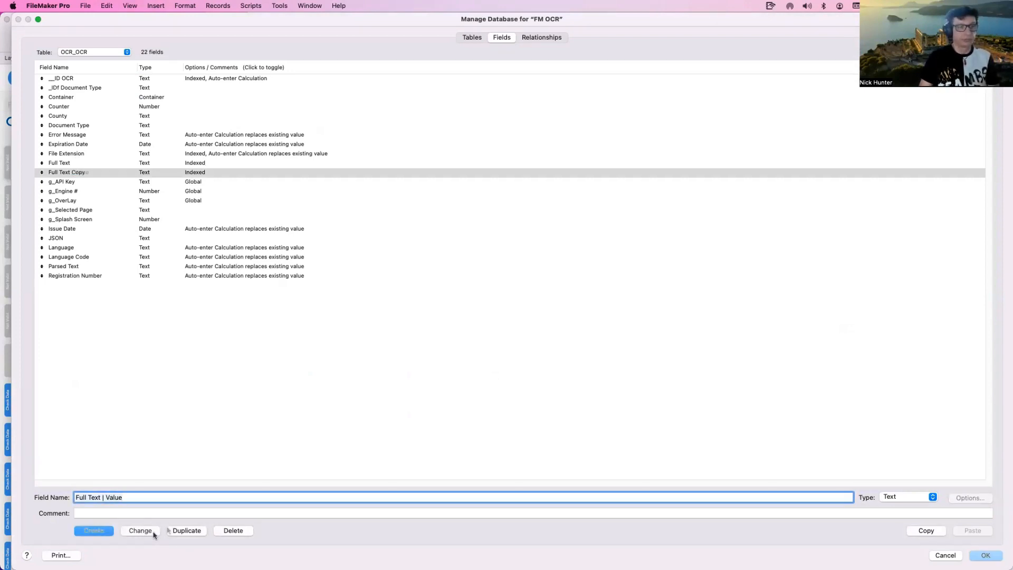
Give the Full Text | Value field the auto-enter calculation Substitute ( Full Text ; " " ; ¶ ).
{"action": "double_click", "coordinate": [192, 175]}
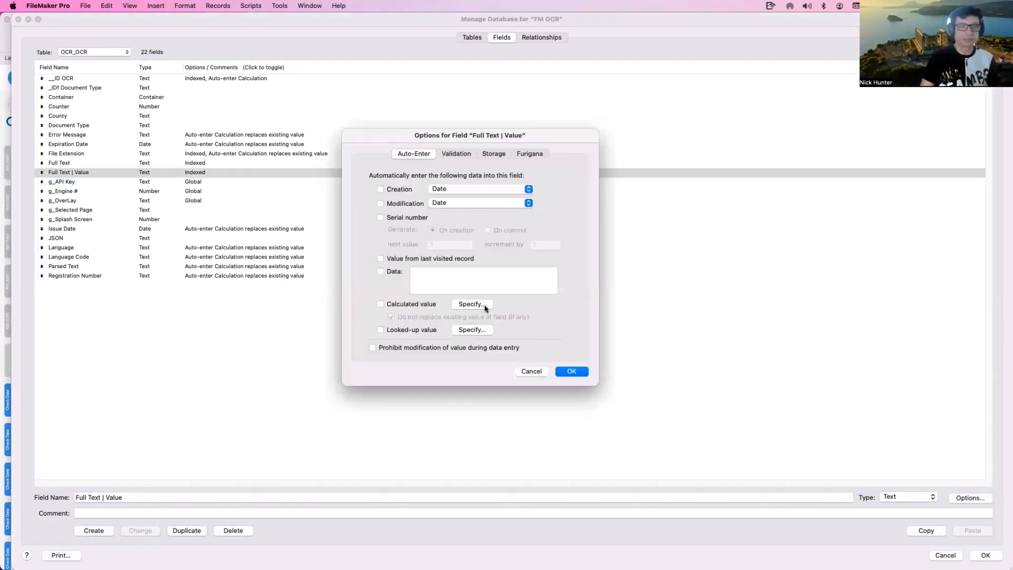
{"action": "left_click", "coordinate": [484, 305]}
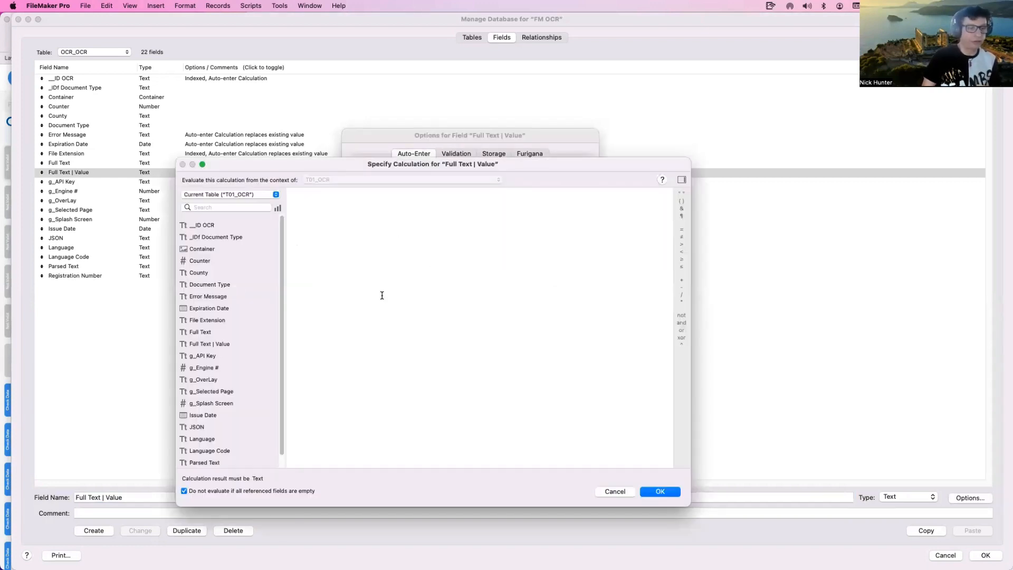
{"action": "type", "text": "sub"}
{"action": "key", "text": "Return"}
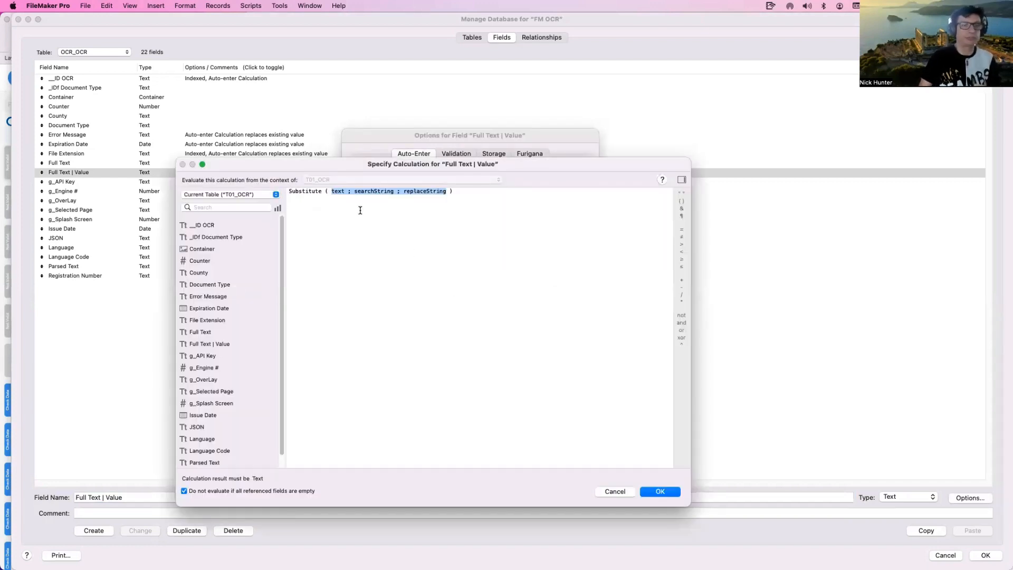
{"action": "double_click", "coordinate": [338, 191]}
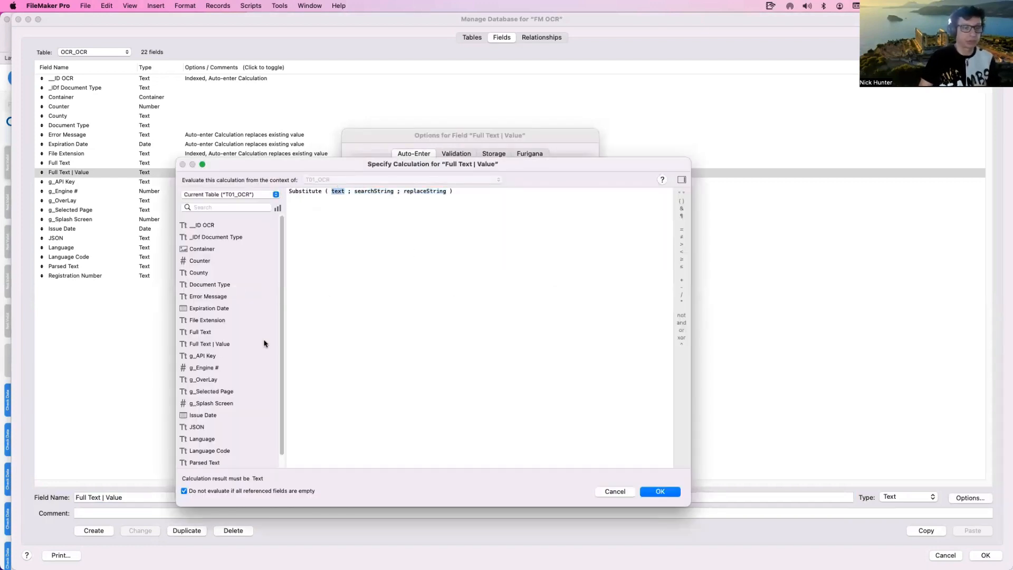
{"action": "double_click", "coordinate": [216, 333]}
{"action": "double_click", "coordinate": [386, 191]}
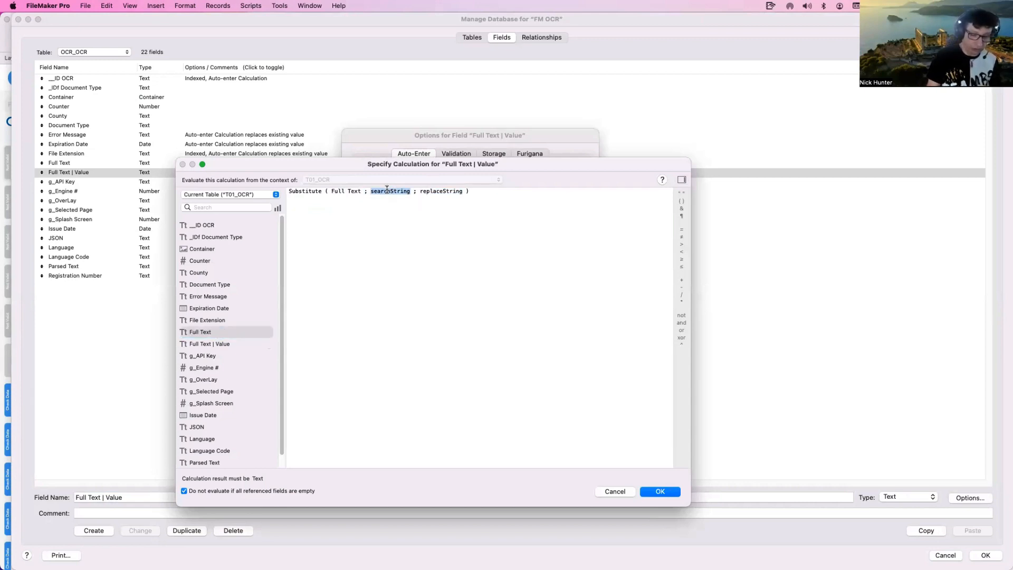
{"action": "type", "text": "\" \""}
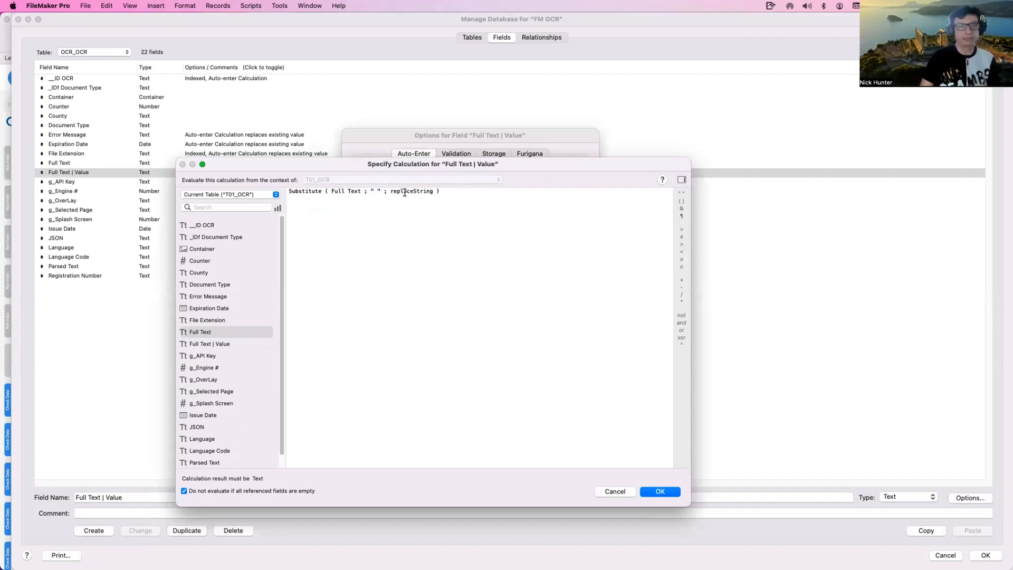
{"action": "double_click", "coordinate": [405, 193]}
{"action": "type", "text": "¶"}
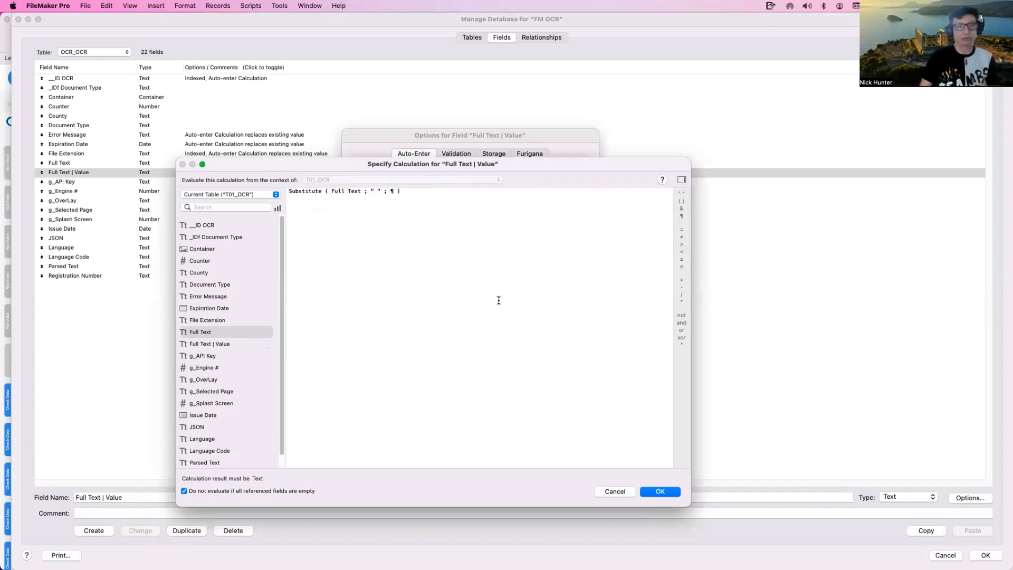
Let the auto-enter calculation replace the field's existing value and save the database changes.
{"action": "left_click", "coordinate": [660, 491]}
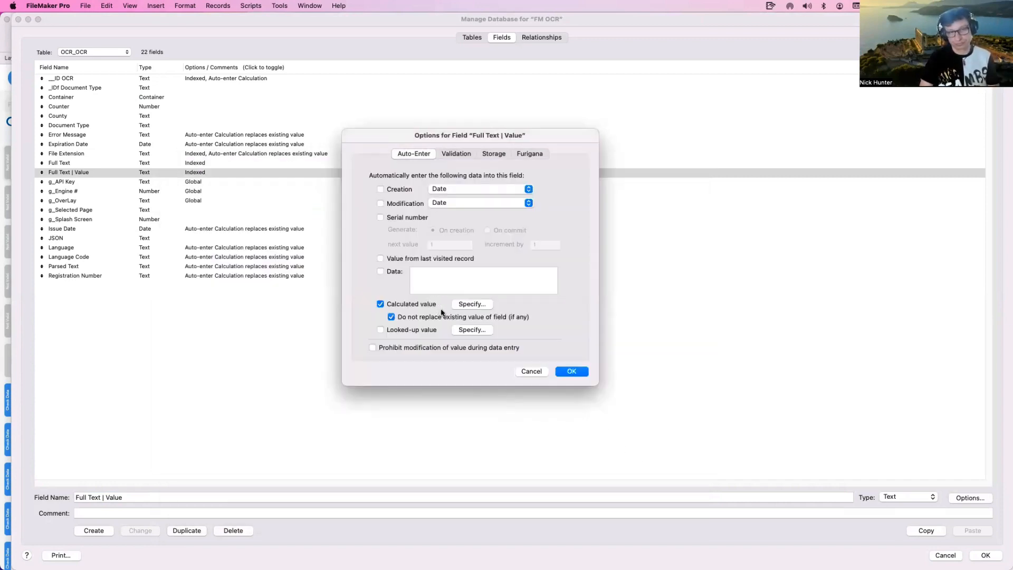
{"action": "left_click", "coordinate": [573, 371]}
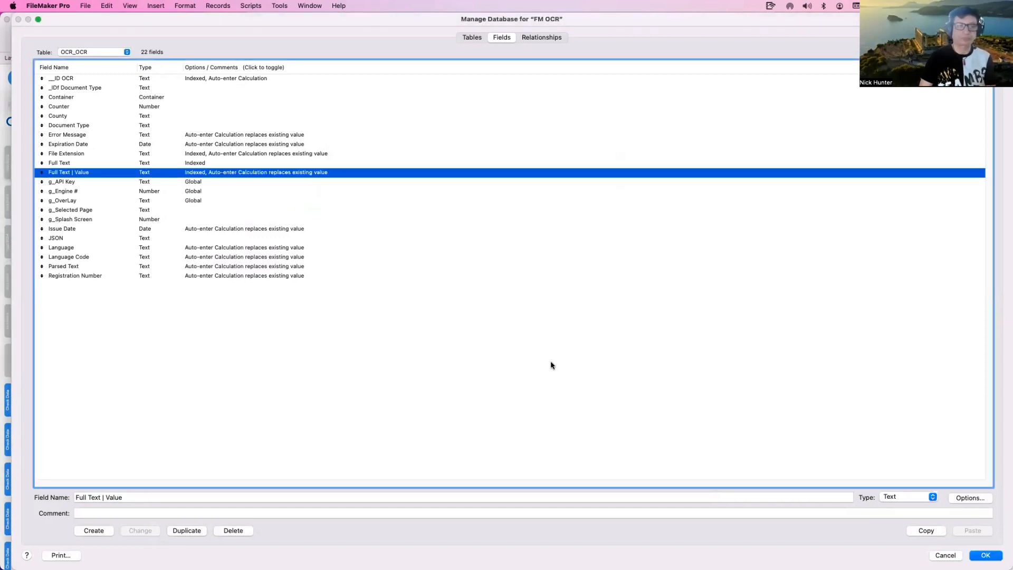
{"action": "left_click", "coordinate": [988, 560]}
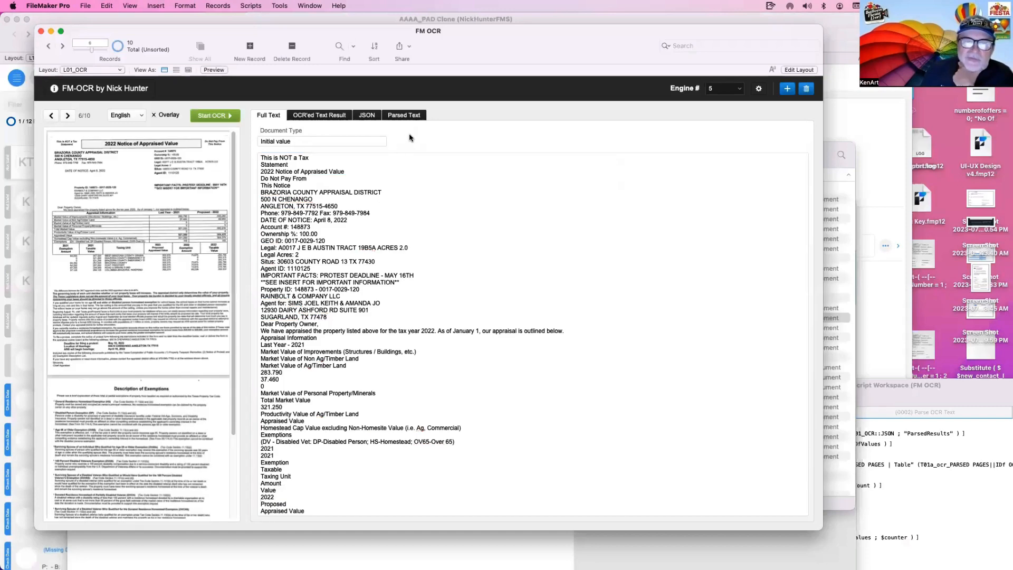
Add a "Full Text Value" tab to the L01_OCR layout's tab control, placed directly after the Full Text tab.
{"action": "key", "text": "super+l"}
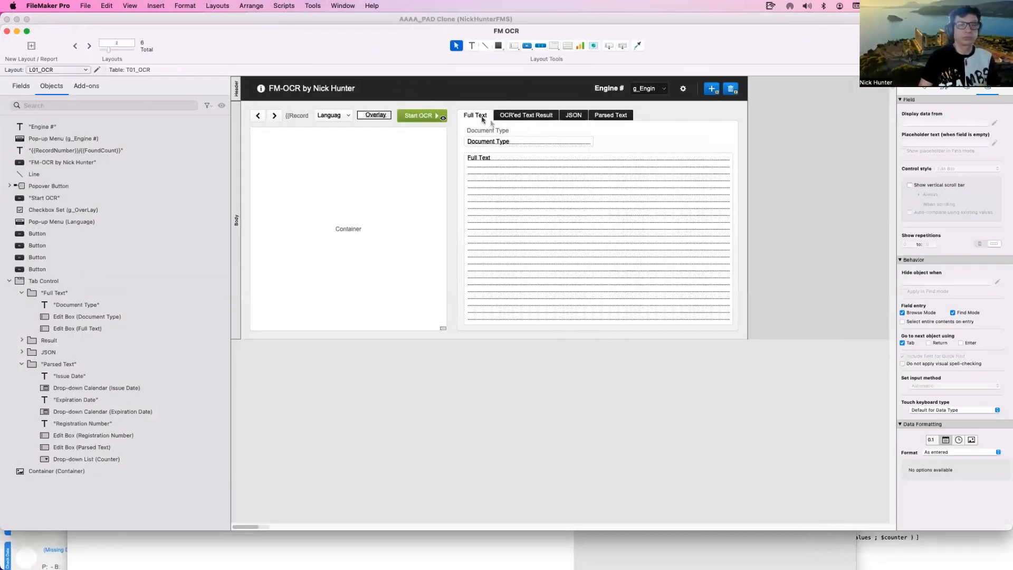
{"action": "double_click", "coordinate": [482, 119]}
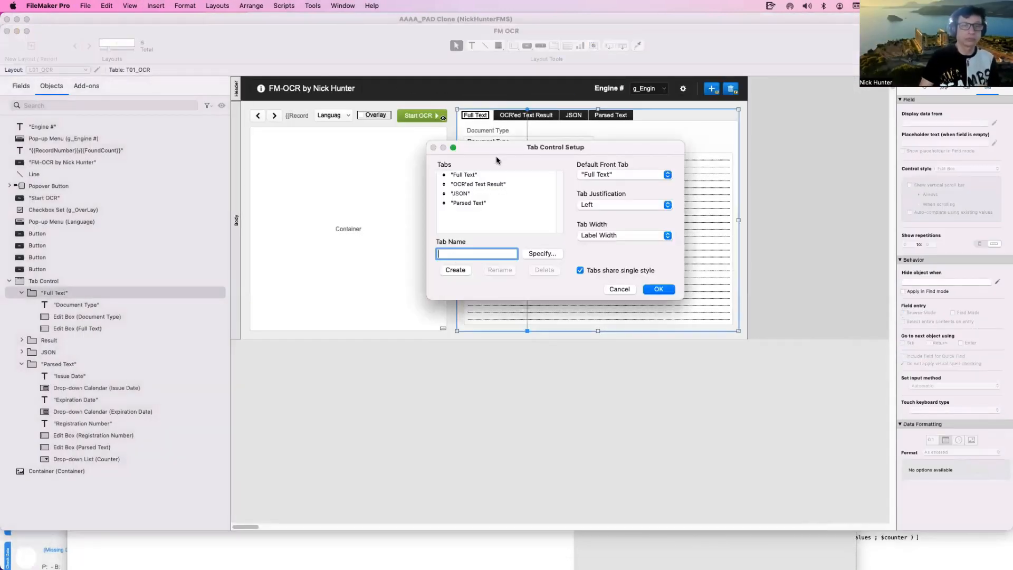
{"action": "left_click", "coordinate": [466, 253]}
{"action": "type", "text": "Value"}
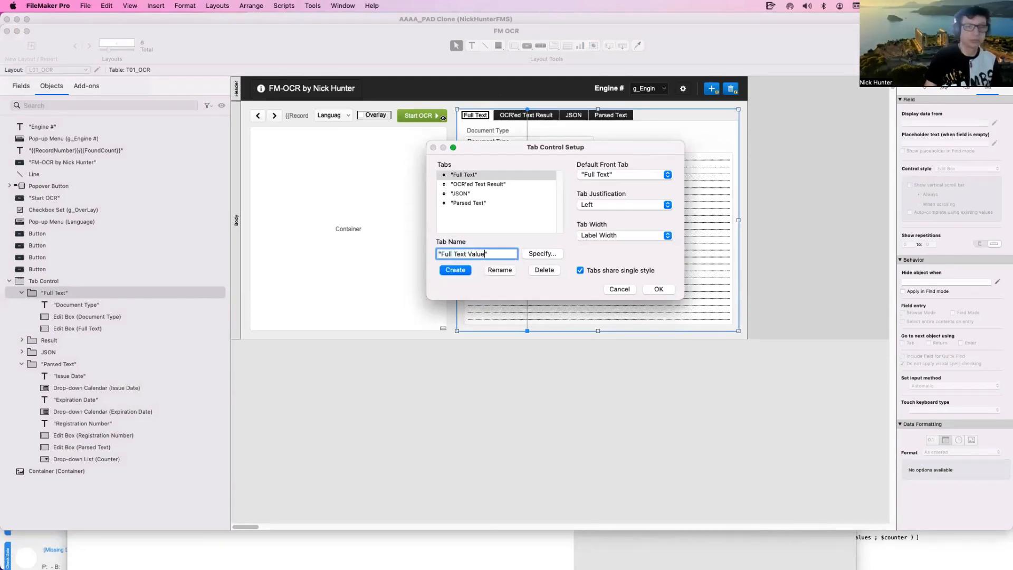
{"action": "key", "text": "Return"}
{"action": "left_click_drag", "start_coordinate": [471, 211], "coordinate": [471, 184]}
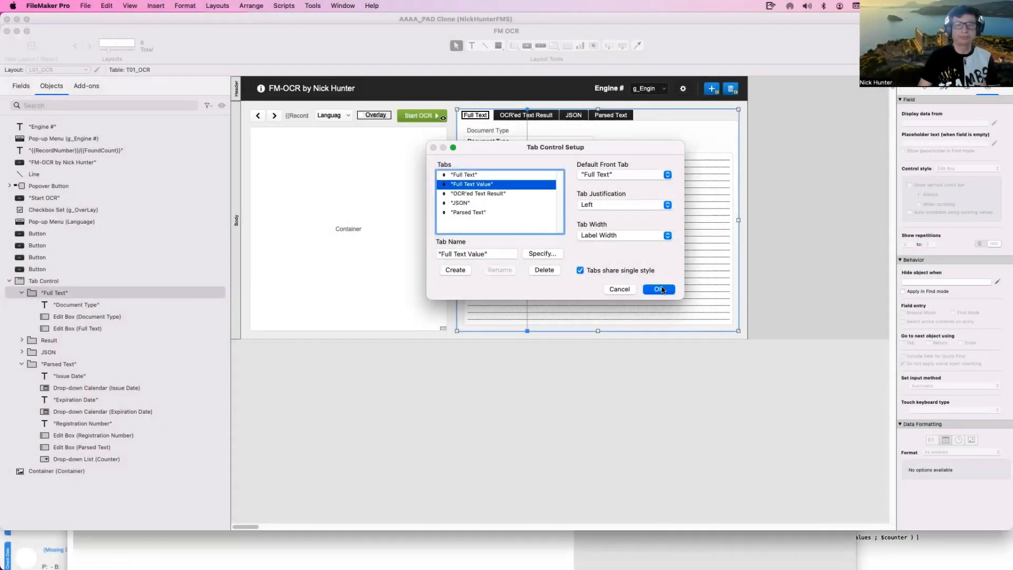
{"action": "left_click", "coordinate": [659, 289]}
{"action": "left_click", "coordinate": [517, 116]}
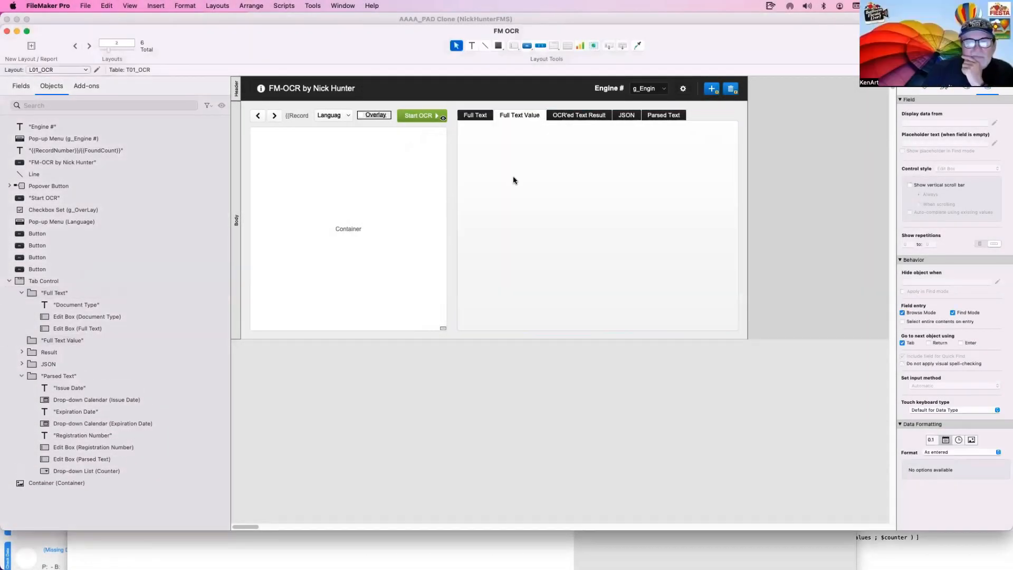
Copy the Full Text edit box without a label onto the Full Text Value tab and stretch it to fill the tab.
{"action": "left_click", "coordinate": [477, 112]}
{"action": "left_click_drag", "start_coordinate": [506, 175], "coordinate": [436, 168]}
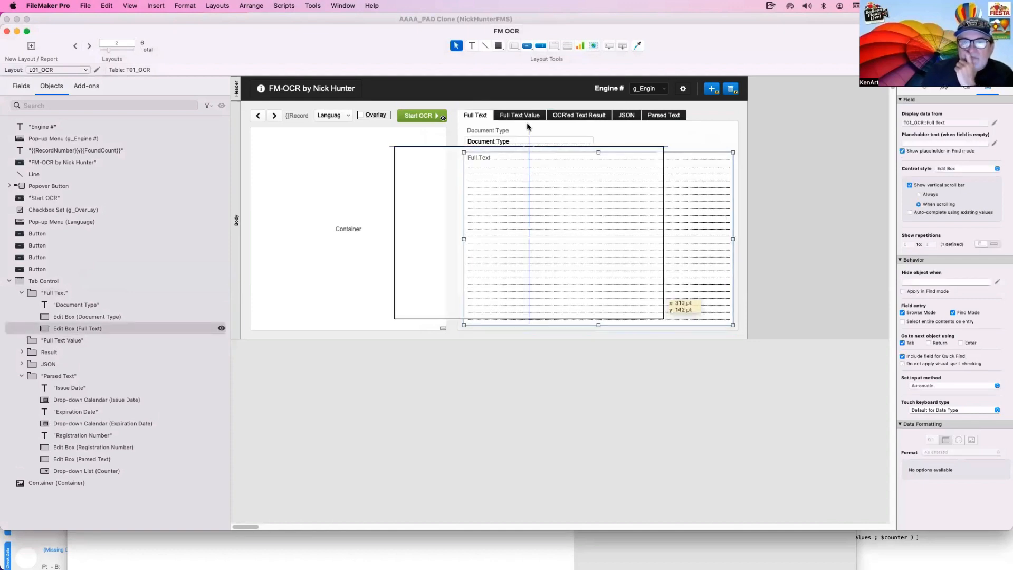
{"action": "left_click", "coordinate": [223, 423]}
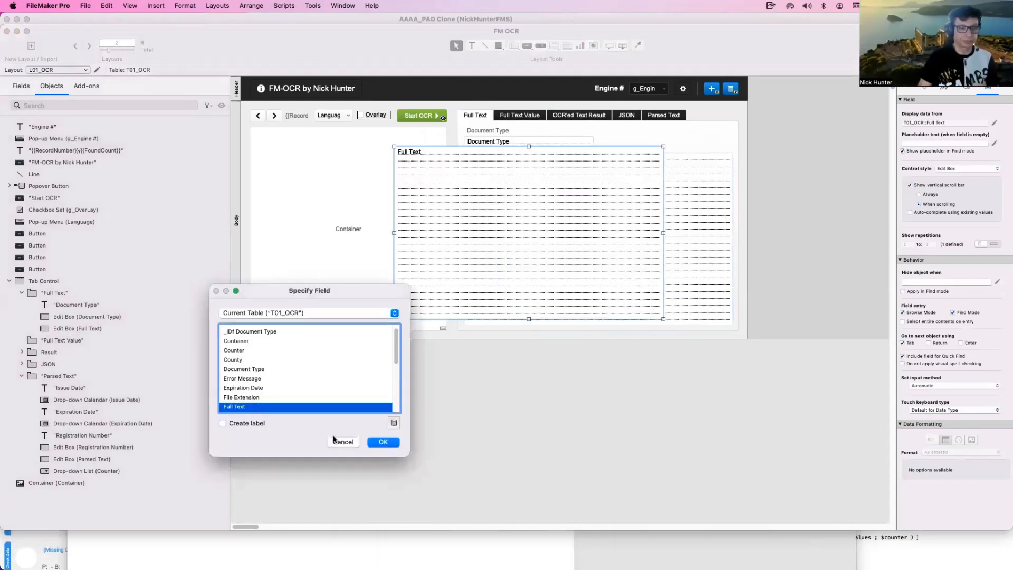
{"action": "left_click", "coordinate": [389, 444]}
{"action": "left_click", "coordinate": [531, 117]}
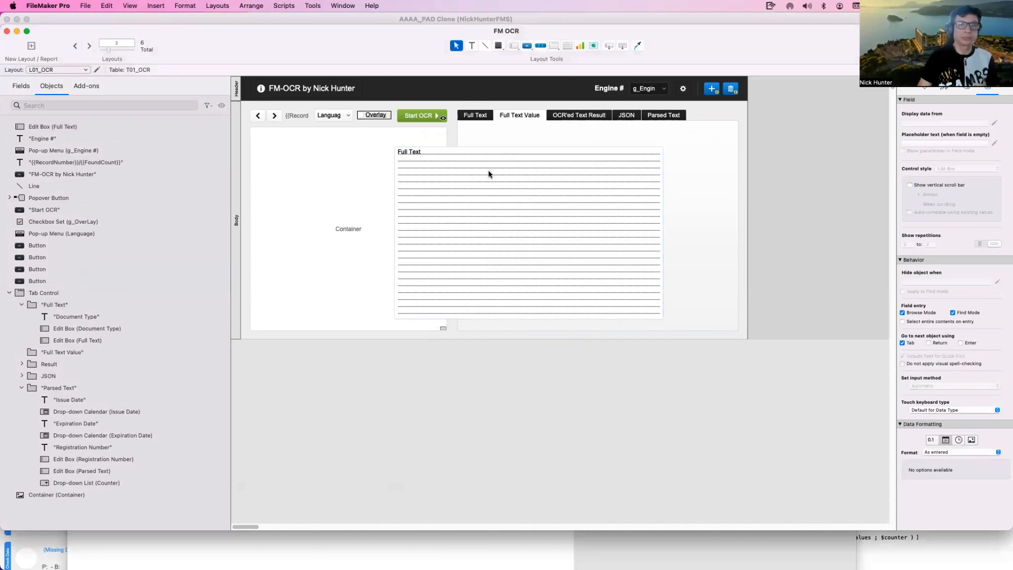
{"action": "left_click", "coordinate": [466, 181]}
{"action": "left_click_drag", "start_coordinate": [466, 181], "coordinate": [533, 164]}
{"action": "left_click_drag", "start_coordinate": [597, 300], "coordinate": [597, 326]}
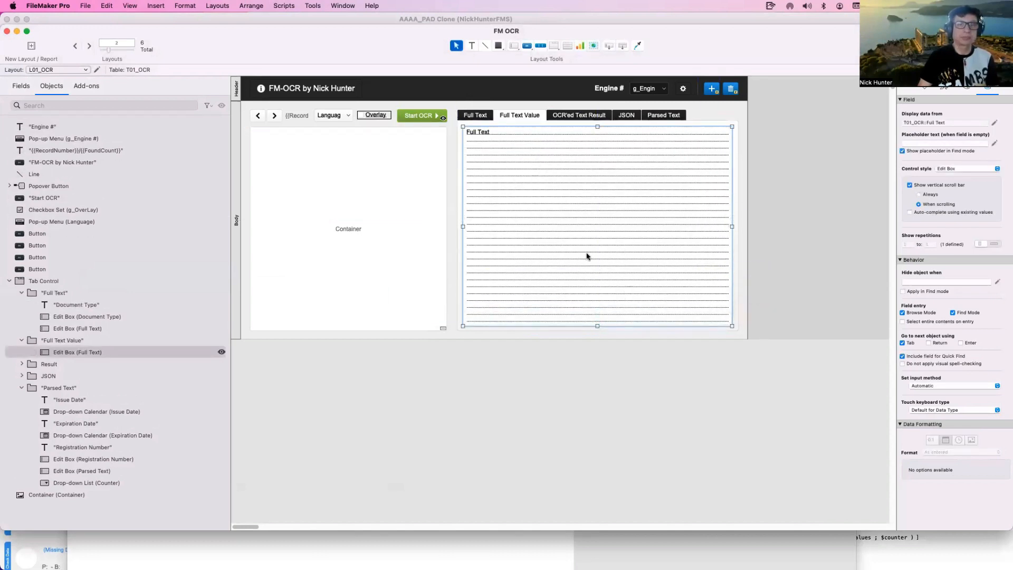
Set the copied edit box to display the Full Text | Value field and return to Browse mode.
{"action": "double_click", "coordinate": [587, 257]}
{"action": "scroll", "coordinate": [269, 380], "scroll_direction": "down", "scroll_amount": 2}
{"action": "double_click", "coordinate": [269, 407]}
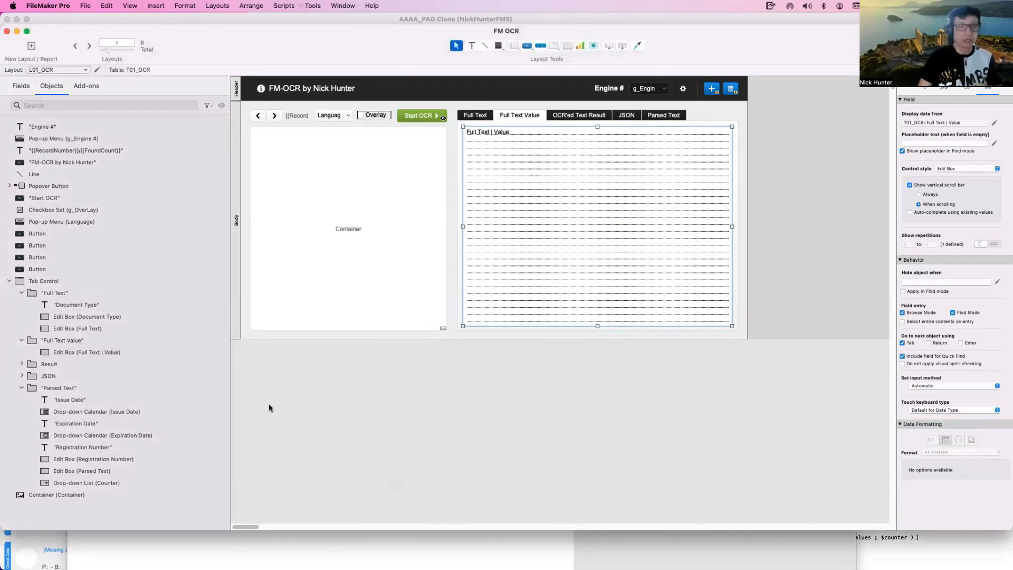
{"action": "key", "text": "super+l"}
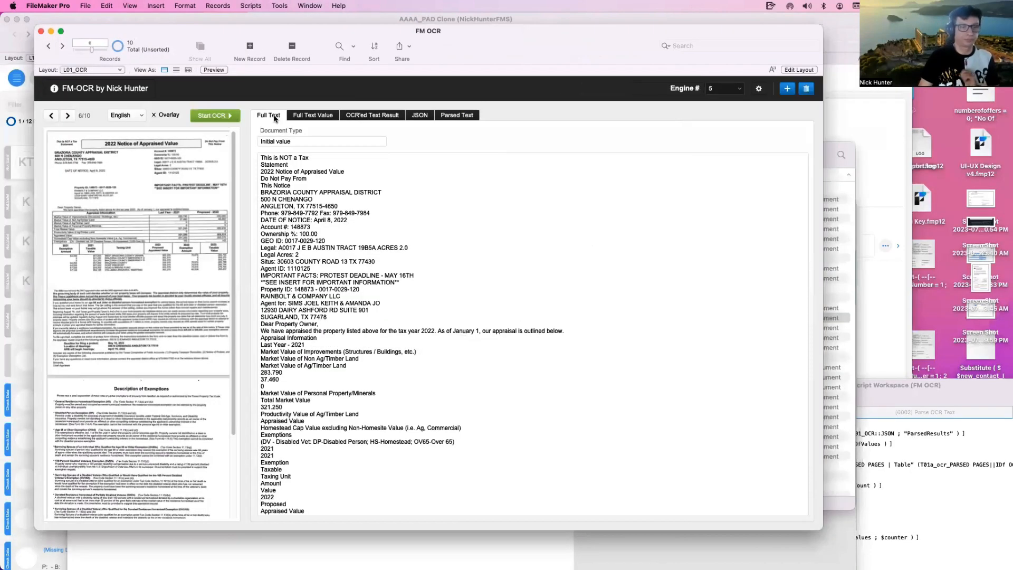
Paste the current record's full text over itself and commit it so the auto-enter calculation runs.
{"action": "left_click", "coordinate": [314, 195]}
{"action": "key", "text": "super+a"}
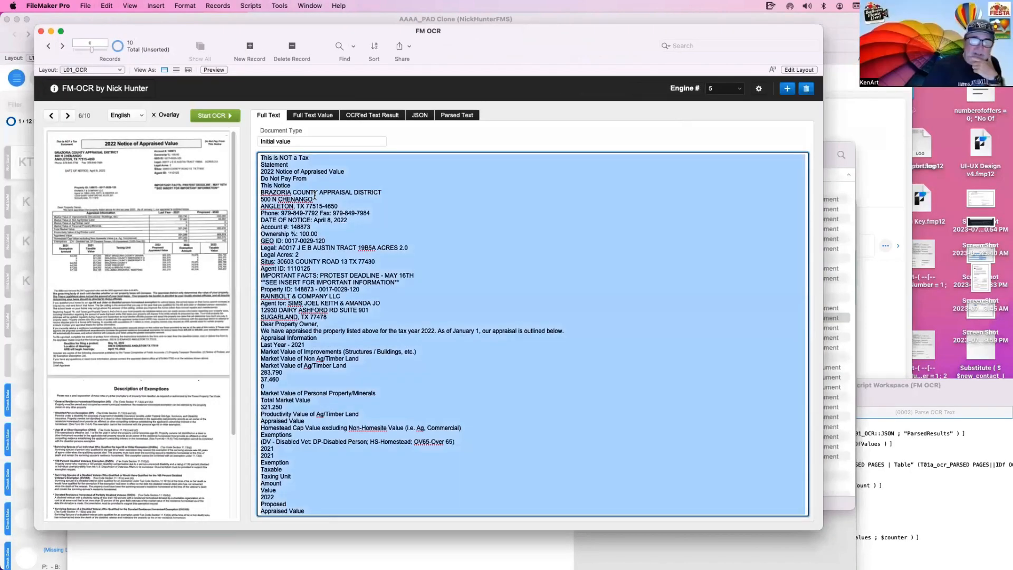
{"action": "key", "text": "super+v"}
{"action": "left_click", "coordinate": [410, 135]}
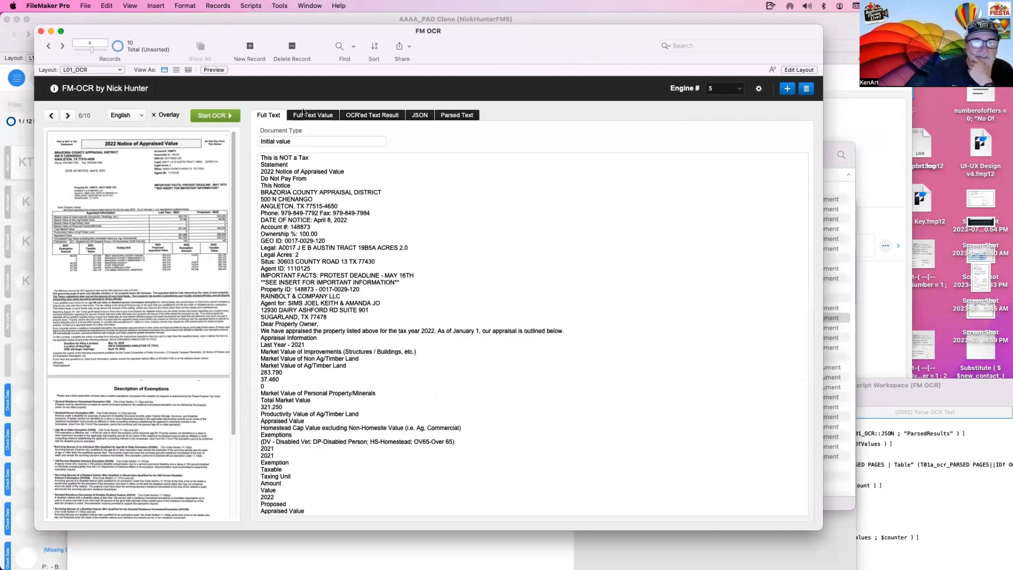
Examine the Full Text Value tab for the county name BRAZORIA as a separate line.
{"action": "left_click", "coordinate": [311, 116]}
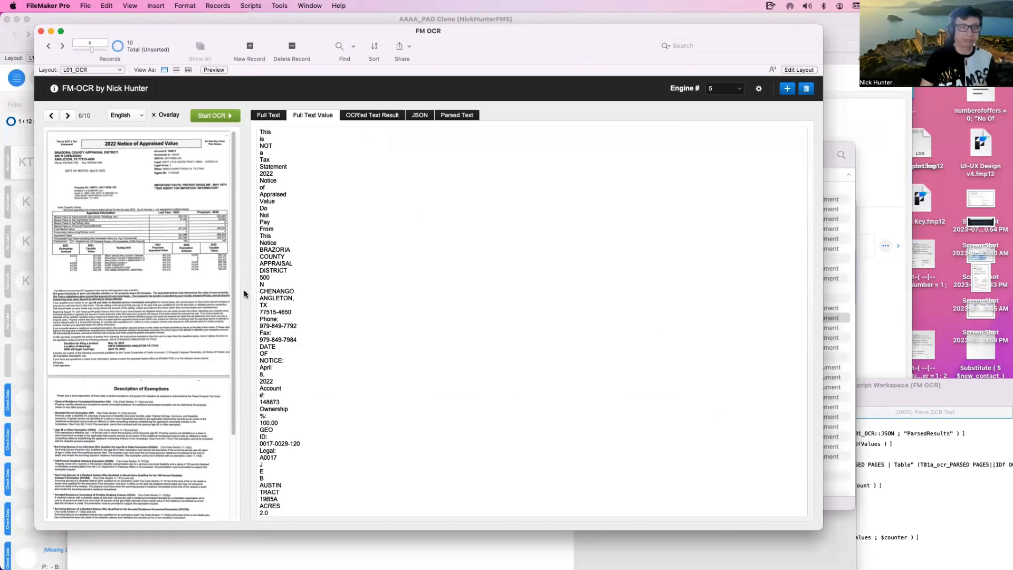
{"action": "left_click_drag", "start_coordinate": [291, 250], "coordinate": [266, 250]}
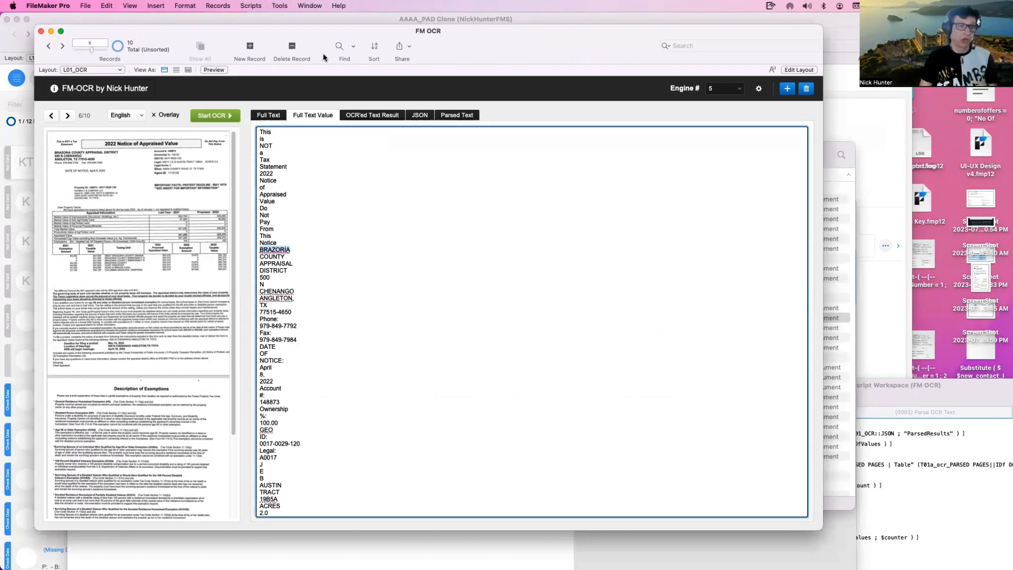
{"action": "left_click", "coordinate": [331, 90]}
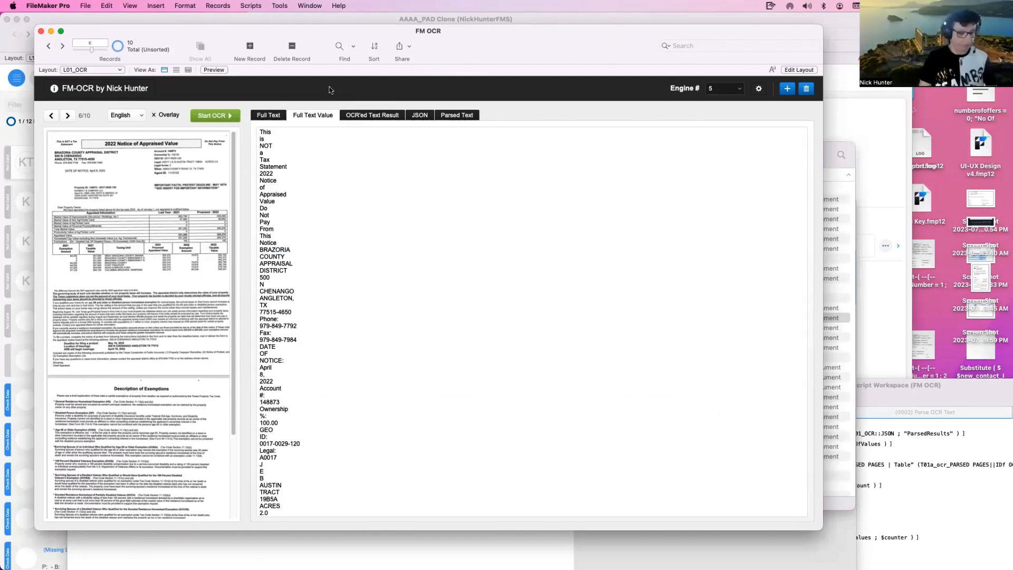
In the relationships graph, duplicate the T01d_ocr_DOCUMENT TYPES||Keywords| table occurrence directly beneath the original.
{"action": "key", "text": "super+shift+d"}
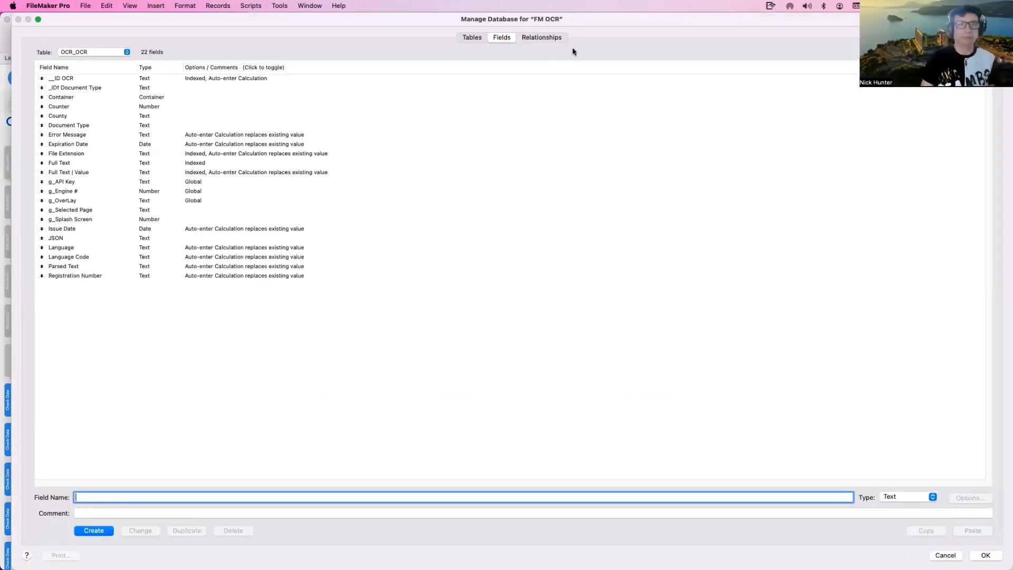
{"action": "left_click", "coordinate": [557, 39]}
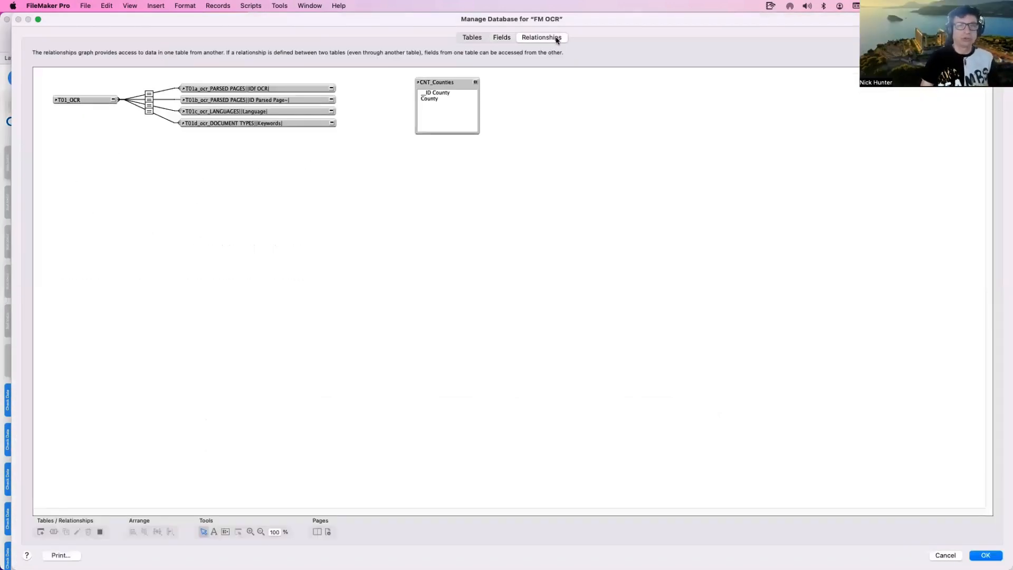
{"action": "left_click", "coordinate": [220, 124]}
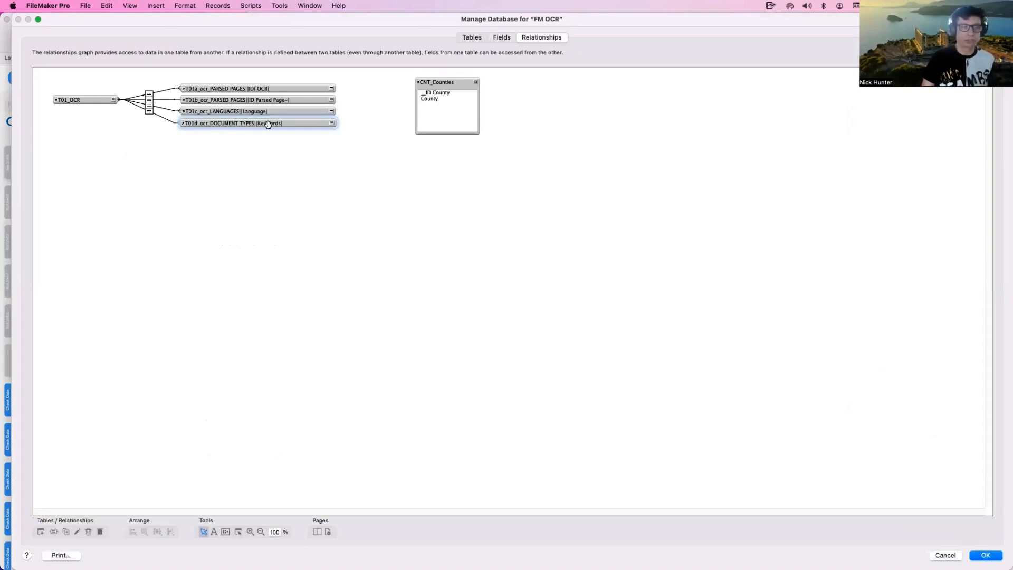
{"action": "left_click_drag", "start_coordinate": [266, 123], "coordinate": [267, 136], "text": "alt"}
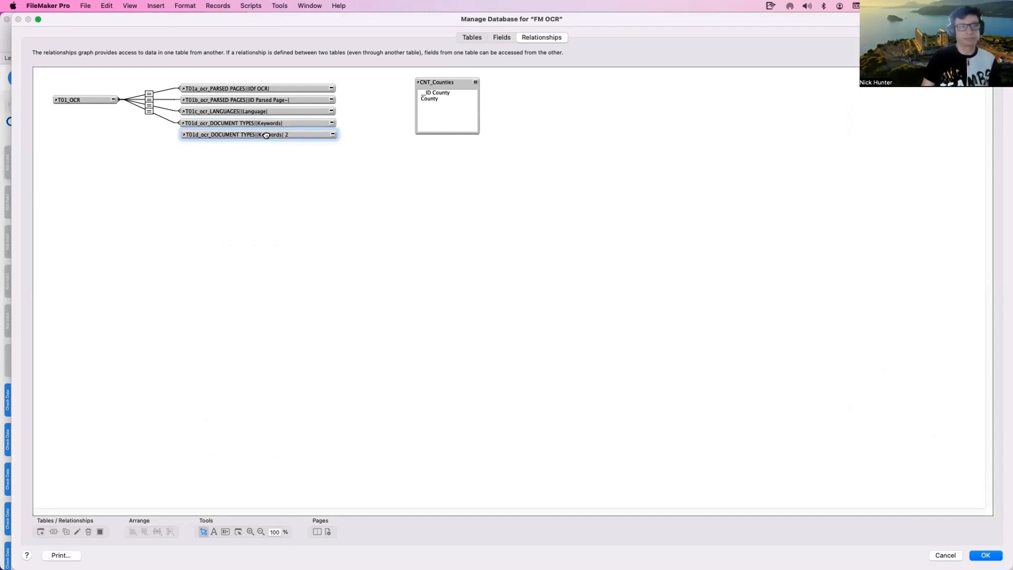
Base the duplicated table occurrence on CNT_Counties and name it T01e_ocr_COUNTIERS||County|.
{"action": "double_click", "coordinate": [266, 134]}
{"action": "left_click", "coordinate": [457, 331]}
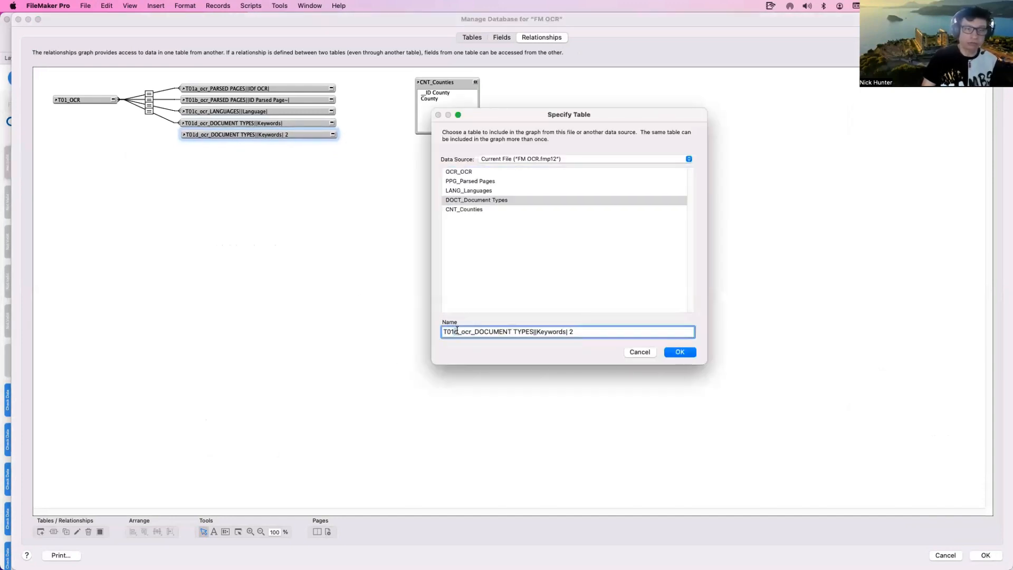
{"action": "type", "text": "e"}
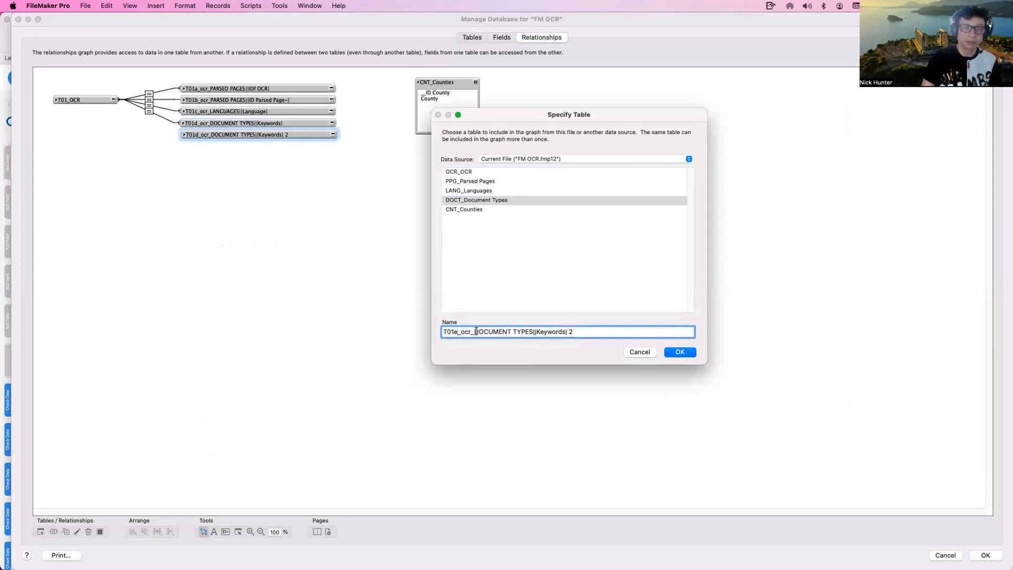
{"action": "left_click_drag", "start_coordinate": [476, 331], "coordinate": [526, 331]}
{"action": "type", "text": "COUNTIERS"}
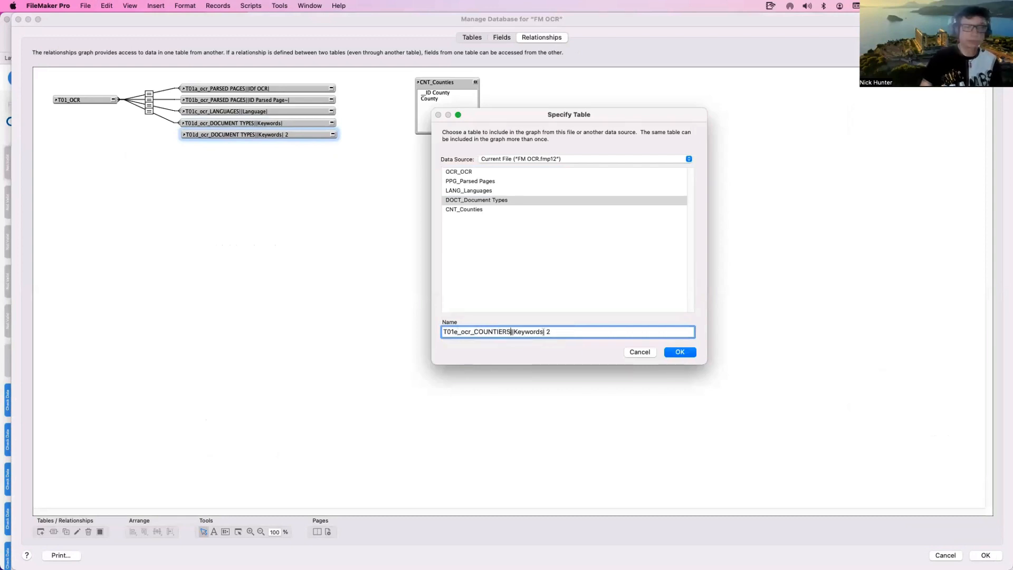
{"action": "double_click", "coordinate": [537, 331]}
{"action": "type", "text": "County"}
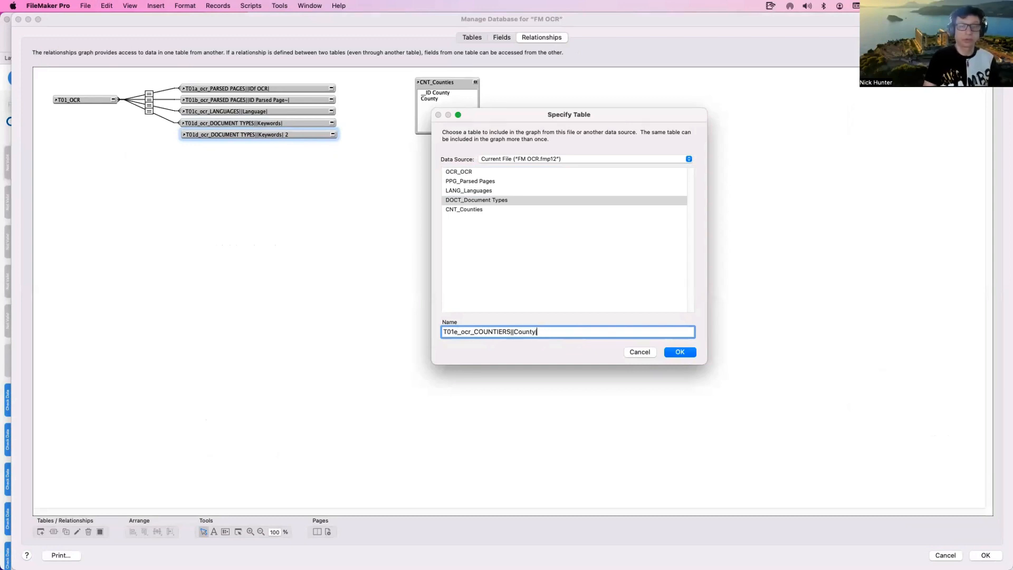
{"action": "left_click", "coordinate": [469, 204]}
{"action": "key", "text": "Return"}
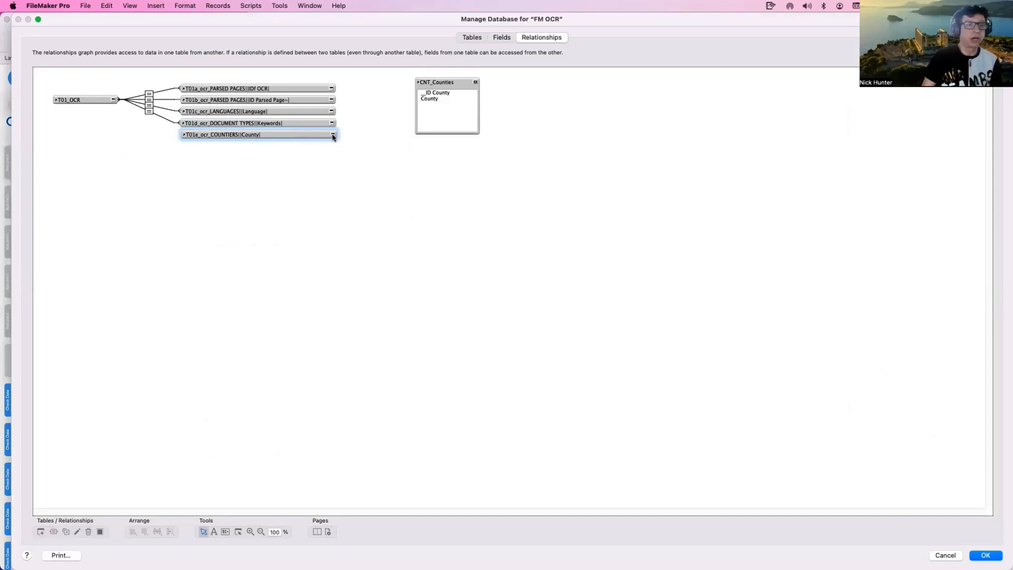
Relate County in T01e_ocr_COUNTIERS||County| to Full Text | Value in T01_OCR, and check the document types relationship for comparison.
{"action": "left_click", "coordinate": [333, 135]}
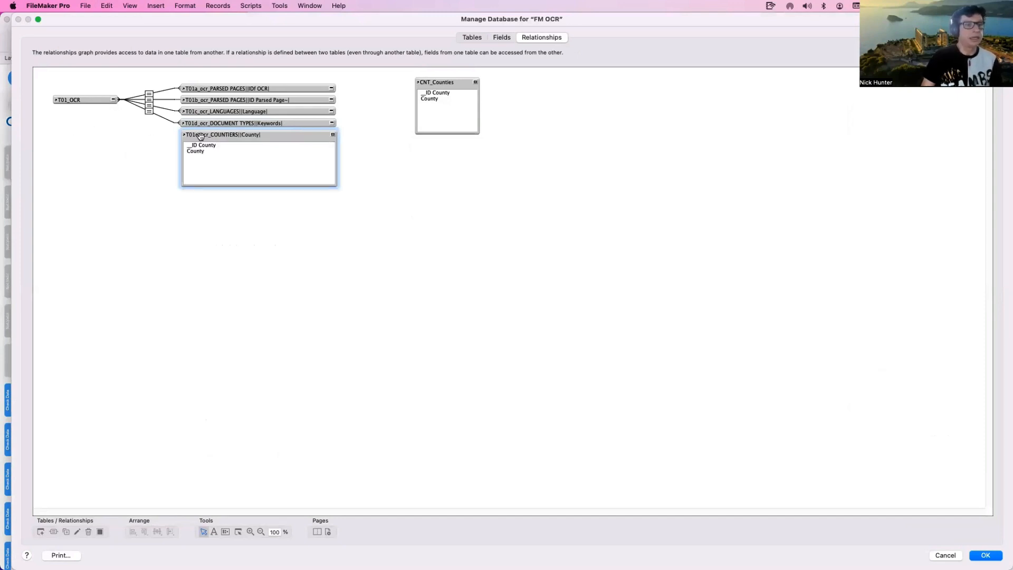
{"action": "left_click", "coordinate": [114, 101]}
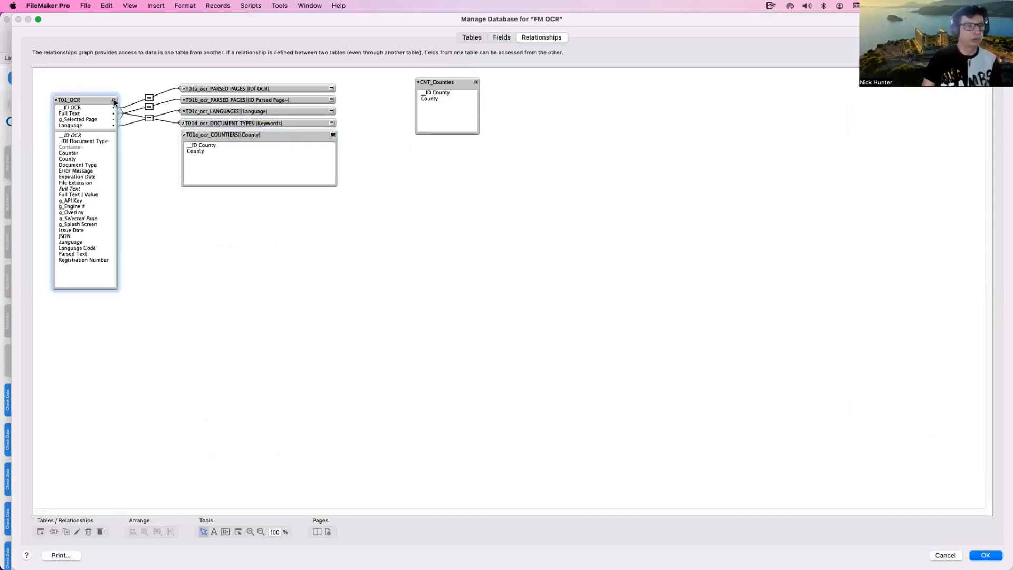
{"action": "left_click_drag", "start_coordinate": [199, 152], "coordinate": [95, 193]}
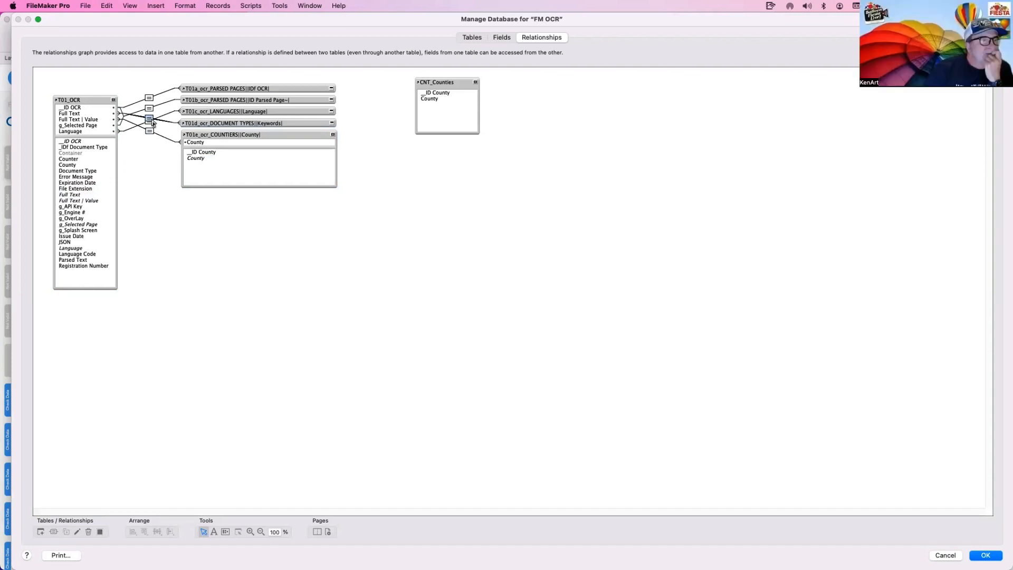
{"action": "double_click", "coordinate": [150, 119]}
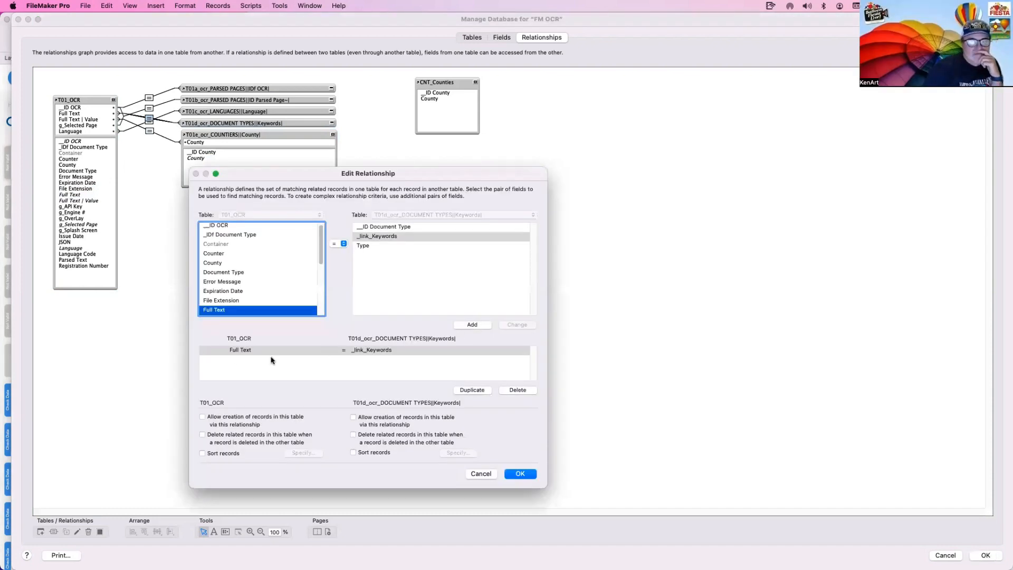
{"action": "key", "text": "Escape"}
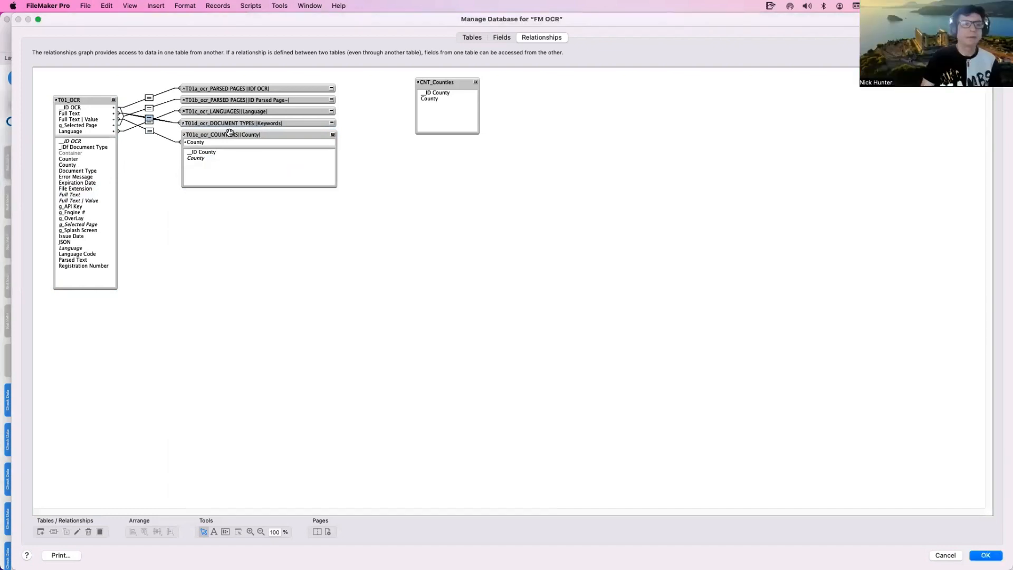
Collapse the counties and T01_OCR table occurrences and save the database changes.
{"action": "left_click", "coordinate": [333, 134]}
{"action": "left_click", "coordinate": [333, 135]}
{"action": "left_click", "coordinate": [114, 100]}
{"action": "left_click", "coordinate": [114, 100]}
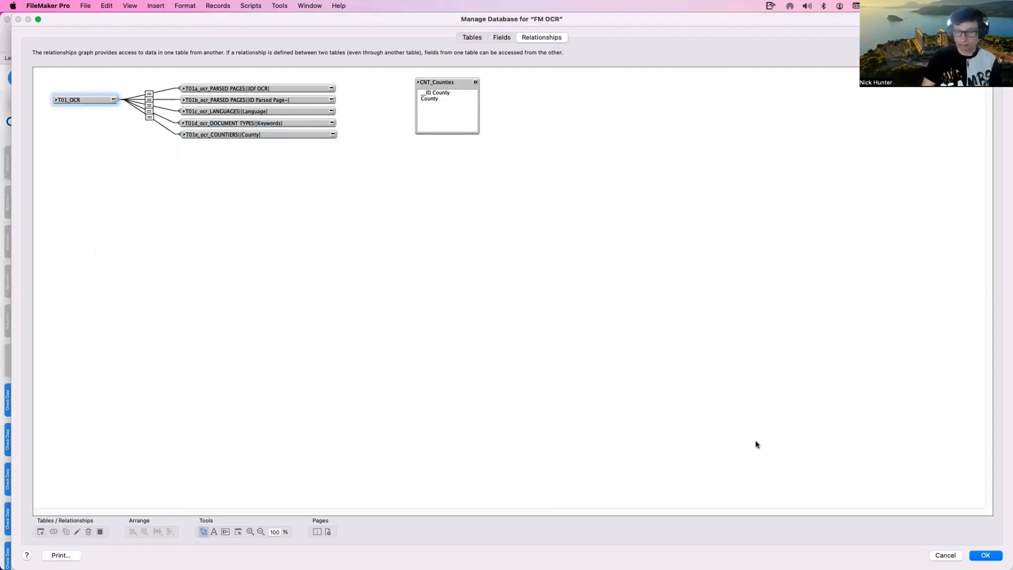
{"action": "key", "text": "Return"}
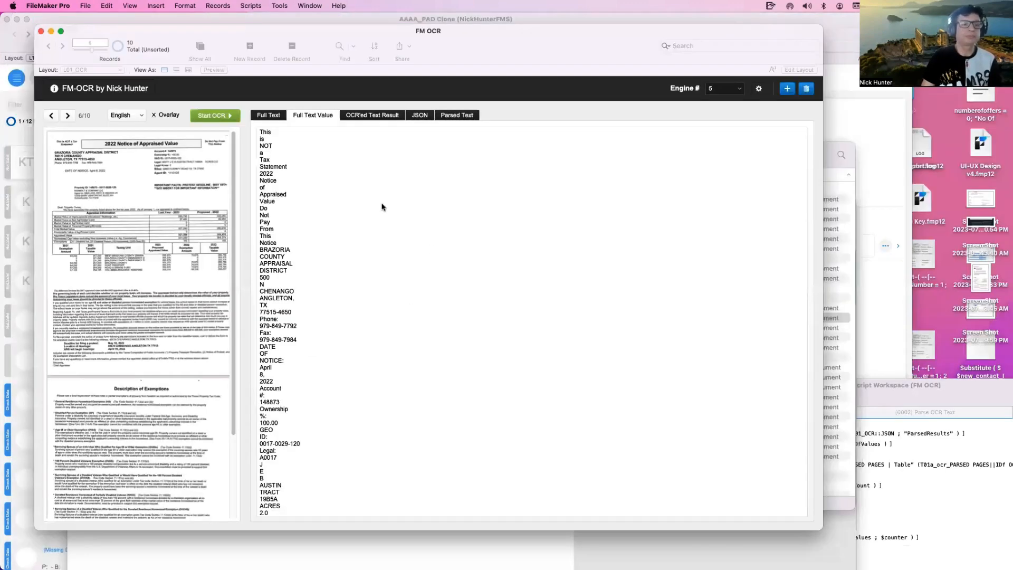
In Layout mode, copy the Document Type edit box beside the original on the Full Text tab, assigning it the County field with a label.
{"action": "key", "text": "super+l"}
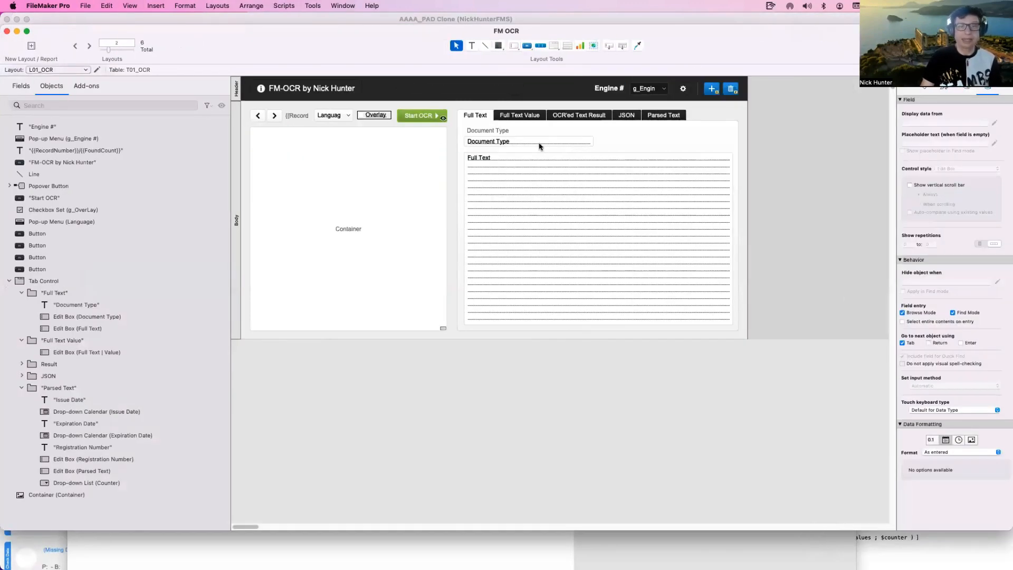
{"action": "left_click", "coordinate": [539, 145]}
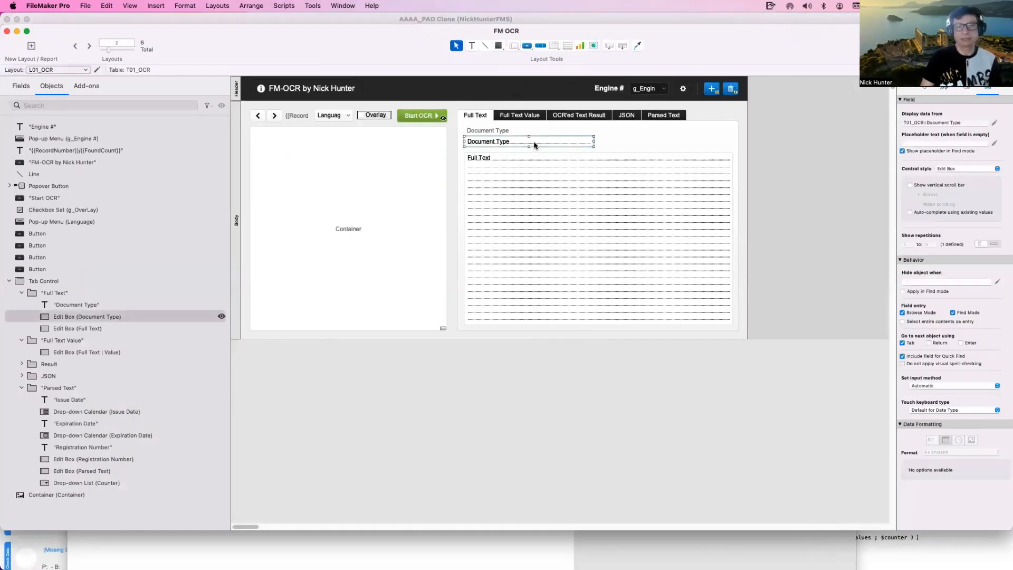
{"action": "left_click_drag", "start_coordinate": [534, 142], "coordinate": [680, 147]}
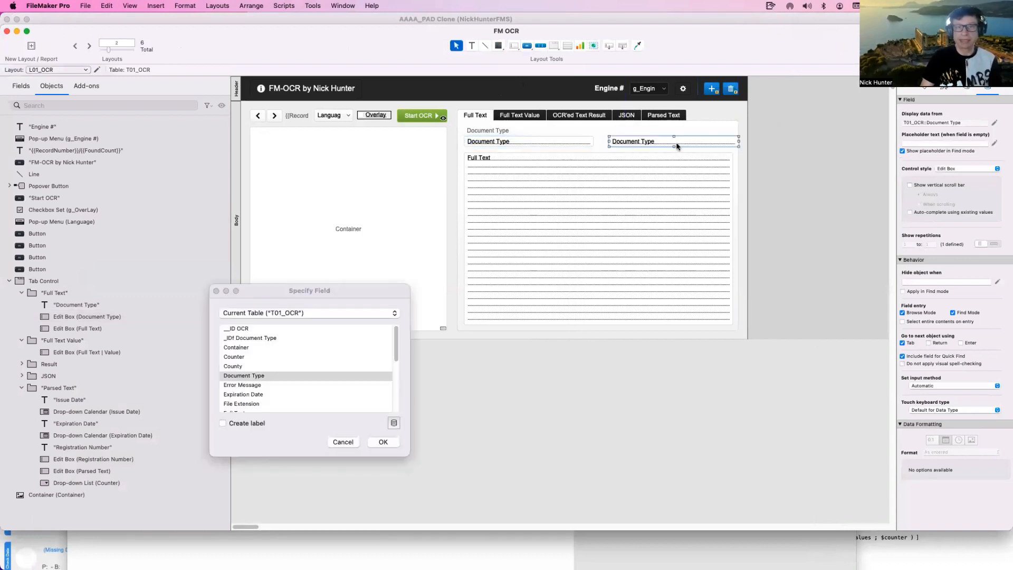
{"action": "left_click", "coordinate": [238, 365]}
{"action": "left_click", "coordinate": [252, 425]}
{"action": "key", "text": "Return"}
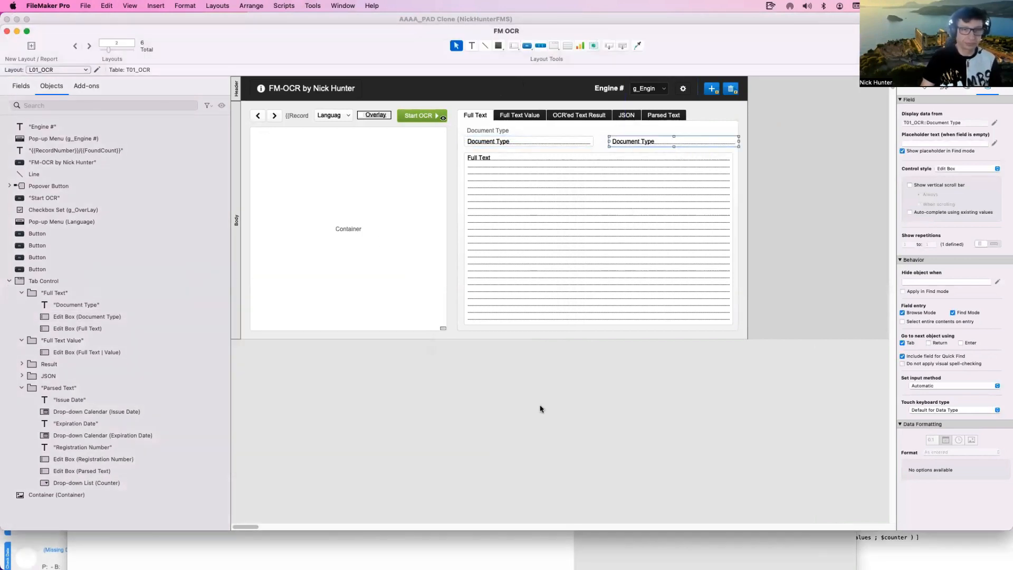
Position the County label above its edit box, align both with the Document Type row, and save the layout, returning to Browse mode.
{"action": "left_click_drag", "start_coordinate": [595, 139], "coordinate": [629, 134]}
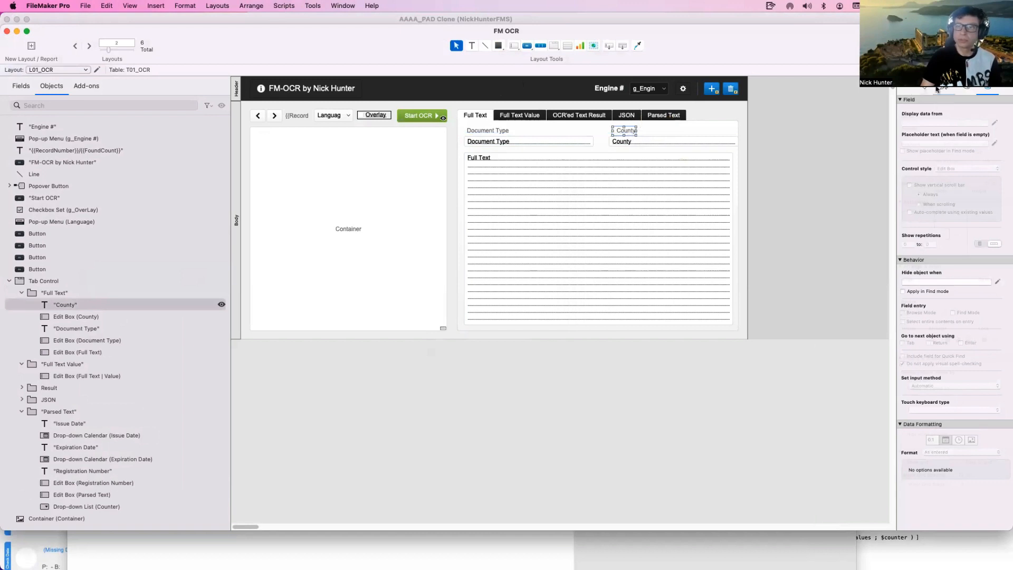
{"action": "left_click", "coordinate": [923, 90]}
{"action": "left_click", "coordinate": [967, 88]}
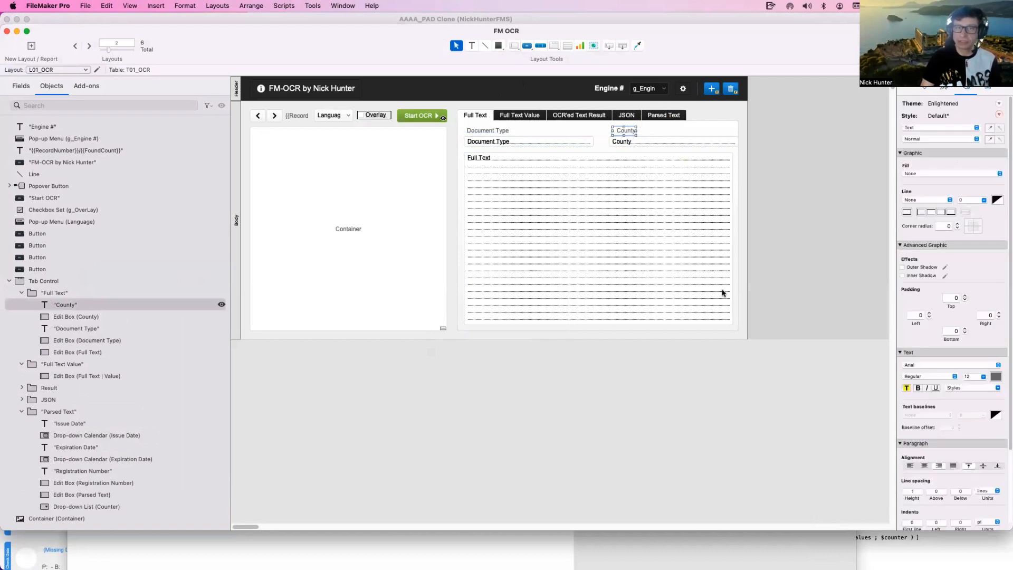
{"action": "left_click", "coordinate": [735, 250]}
{"action": "left_click_drag", "start_coordinate": [624, 131], "coordinate": [614, 132]}
{"action": "left_click", "coordinate": [626, 138]}
{"action": "left_click", "coordinate": [624, 132], "text": "shift"}
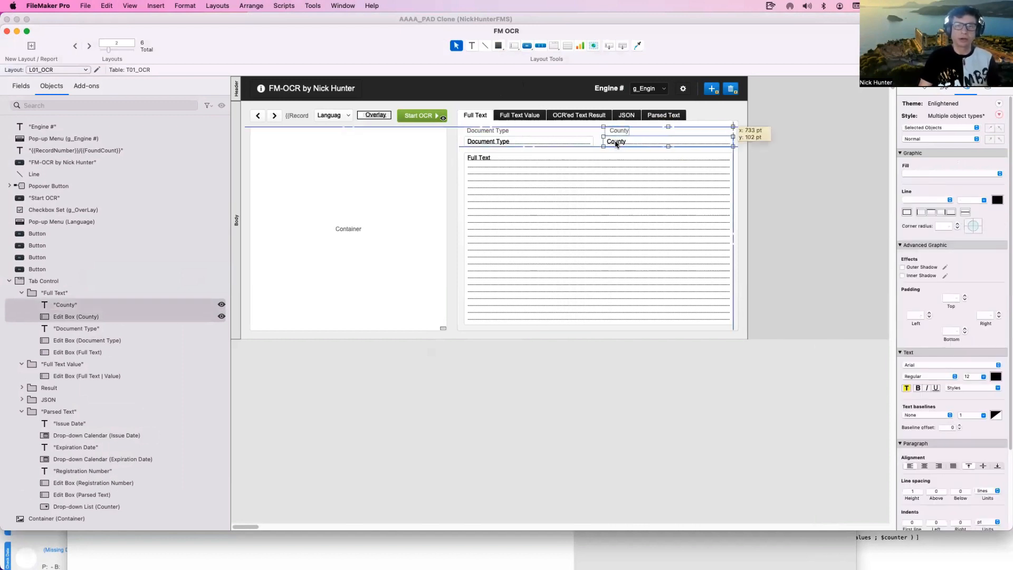
{"action": "key", "text": "super+s"}
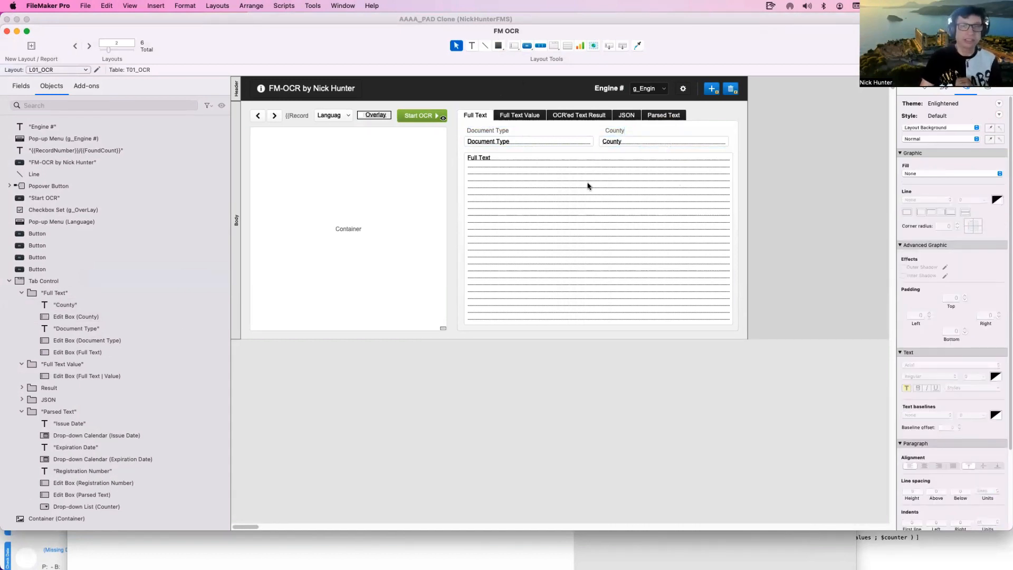
{"action": "key", "text": "super+b"}
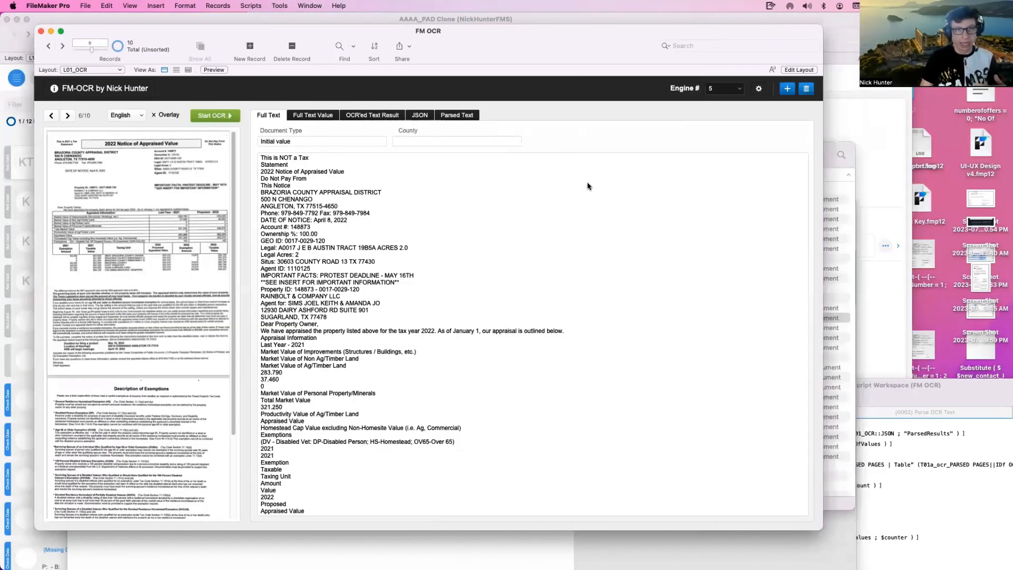
Bring the Script Workspace fully into view and open the (0001) Start OCR | API script at its Cleaning JSON Code section.
{"action": "key", "text": "super+shift+s"}
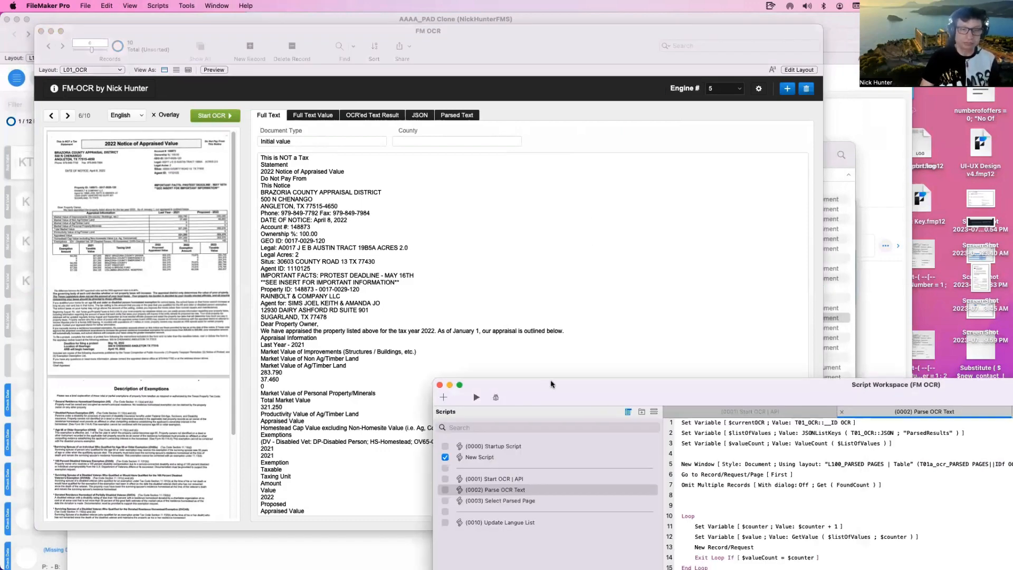
{"action": "left_click_drag", "start_coordinate": [552, 383], "coordinate": [282, 86]}
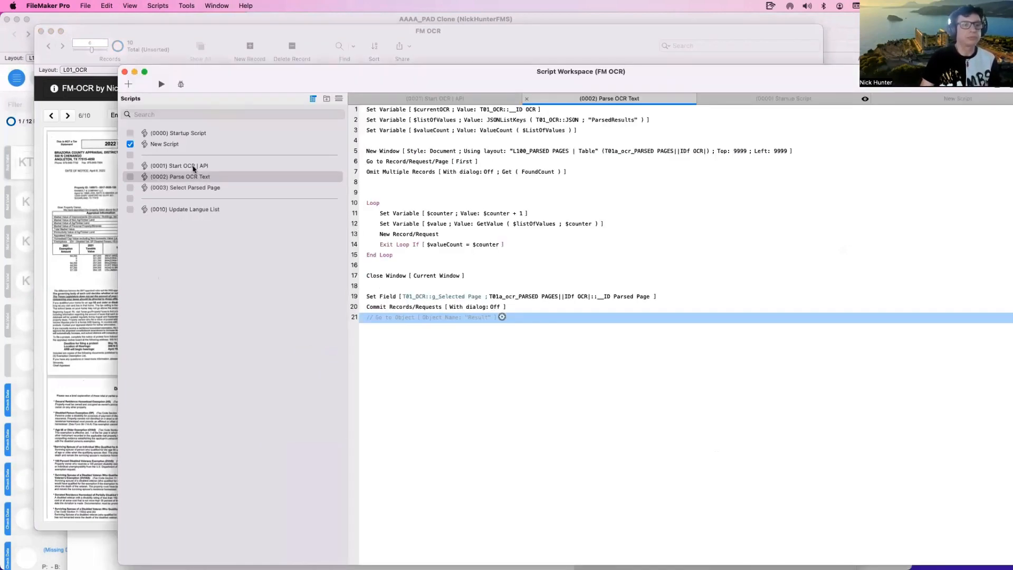
{"action": "left_click", "coordinate": [196, 168]}
{"action": "scroll", "coordinate": [414, 475], "scroll_direction": "down", "scroll_amount": 1}
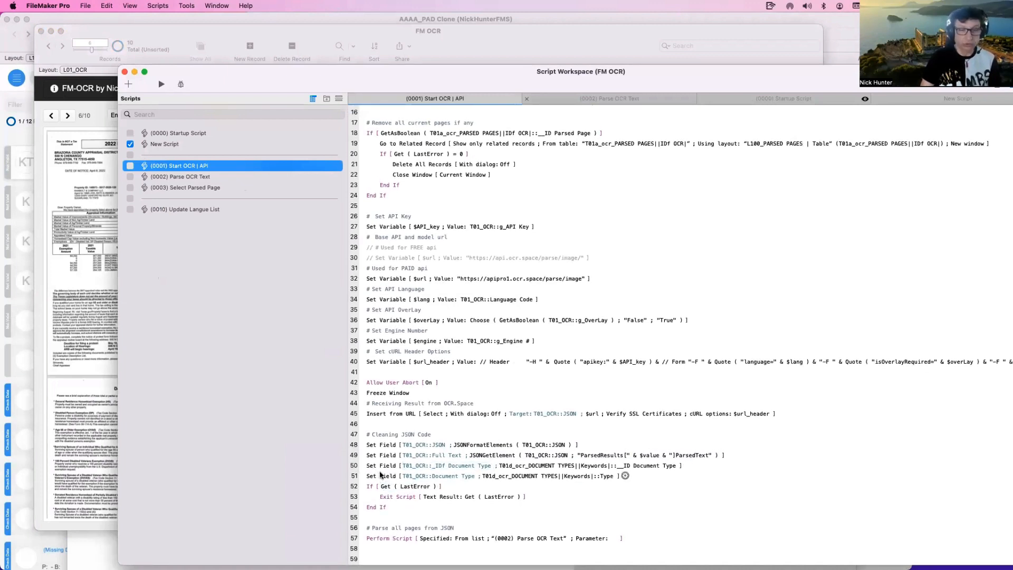
Duplicate the Set Field step for Document Type and retarget the copy to T01_OCR::County.
{"action": "left_click", "coordinate": [379, 476]}
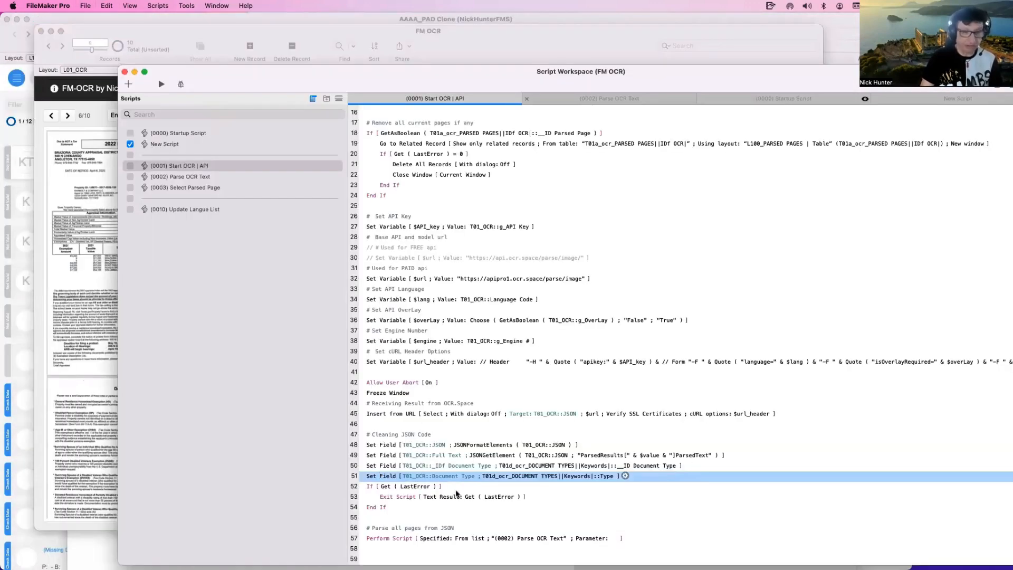
{"action": "key", "text": "super+d"}
{"action": "left_click", "coordinate": [457, 488]}
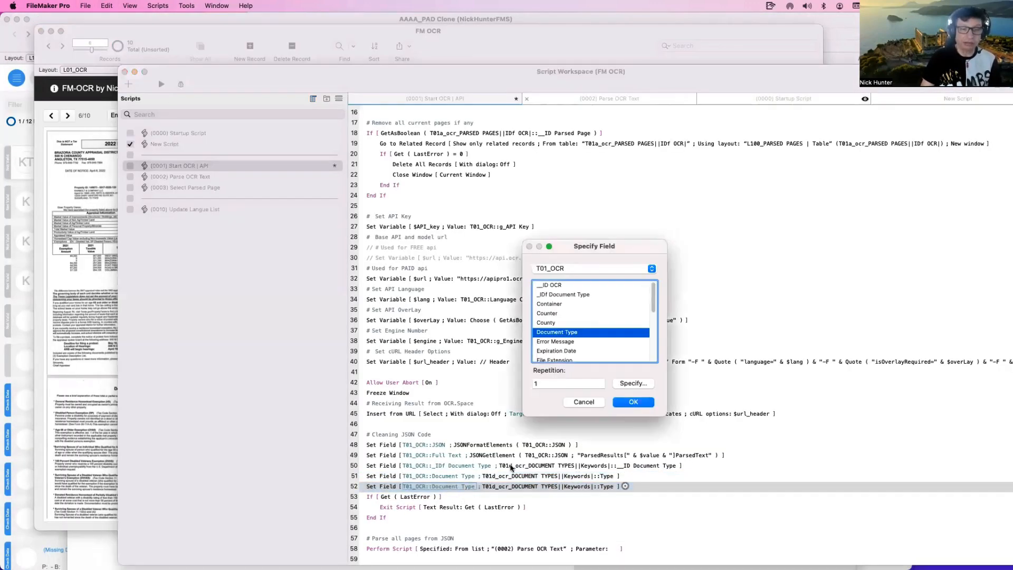
{"action": "left_click", "coordinate": [565, 324]}
{"action": "double_click", "coordinate": [562, 325]}
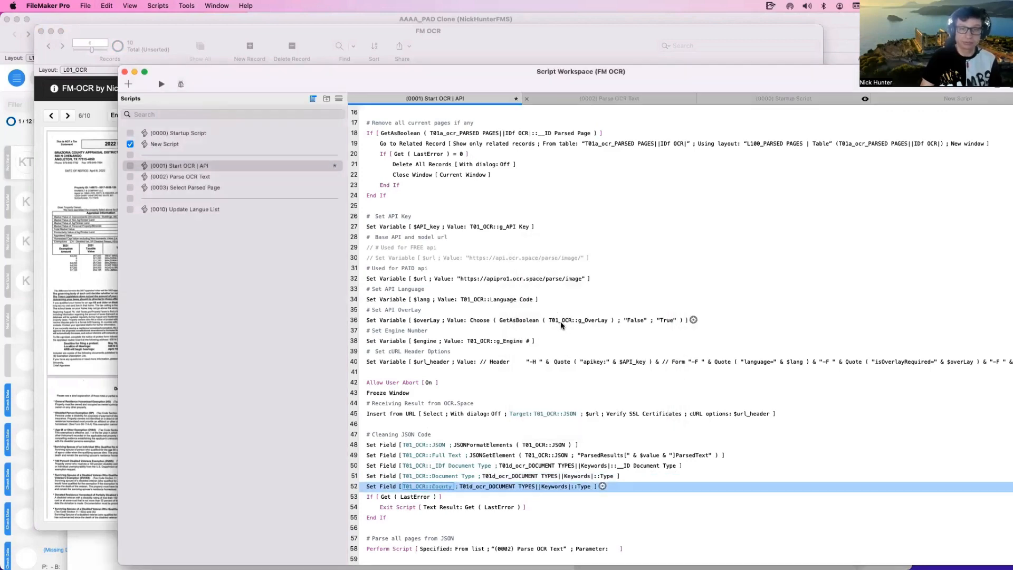
Set the County step's calculation to T01e_ocr_COUNTIERS||County|::County and save the script.
{"action": "left_click", "coordinate": [568, 488]}
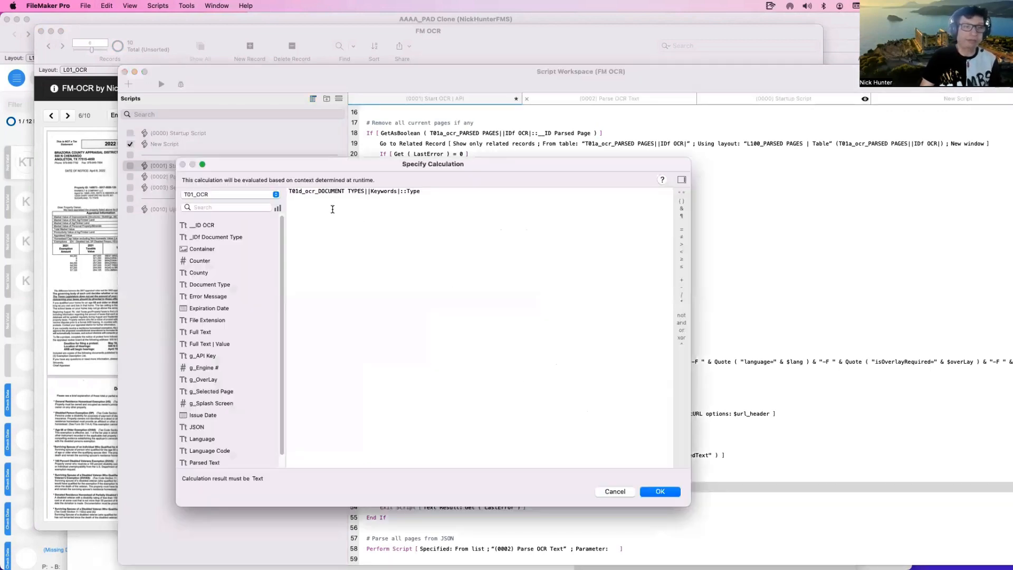
{"action": "left_click", "coordinate": [299, 191]}
{"action": "key", "text": "shift+super+Right"}
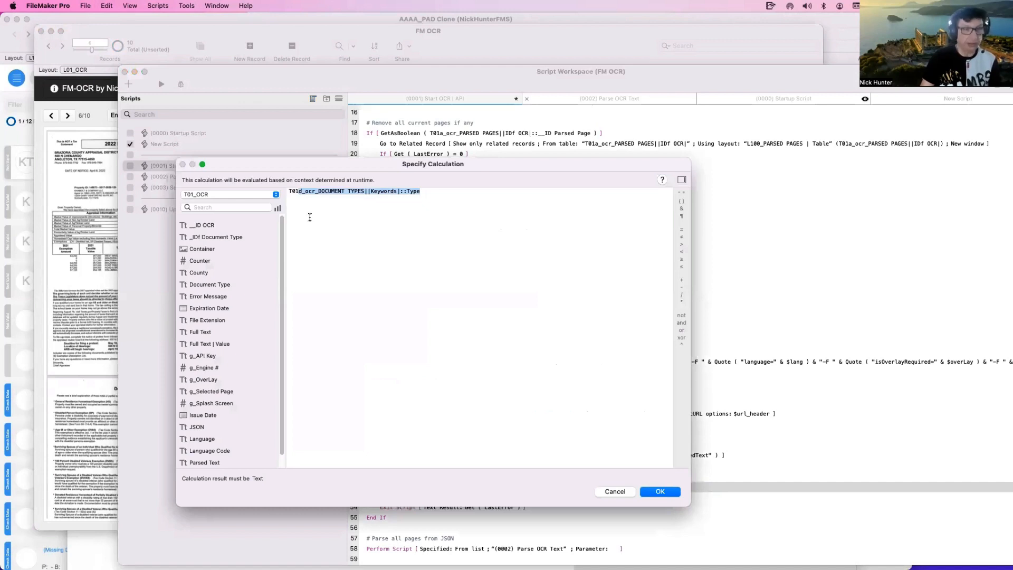
{"action": "type", "text": "e"}
{"action": "key", "text": "Return"}
{"action": "key", "text": "Down"}
{"action": "key", "text": "Return"}
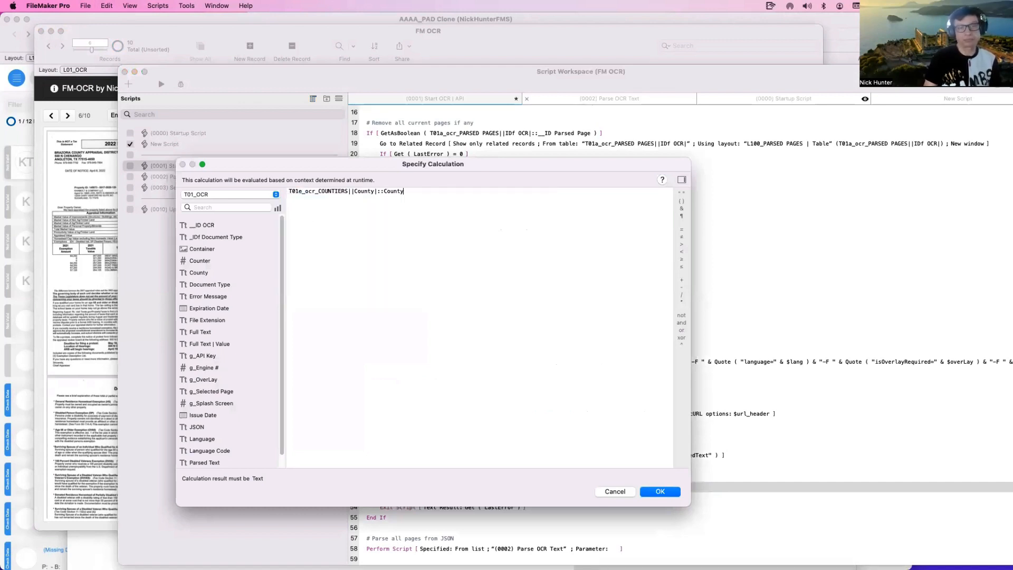
{"action": "key", "text": "Return"}
{"action": "key", "text": "super+s"}
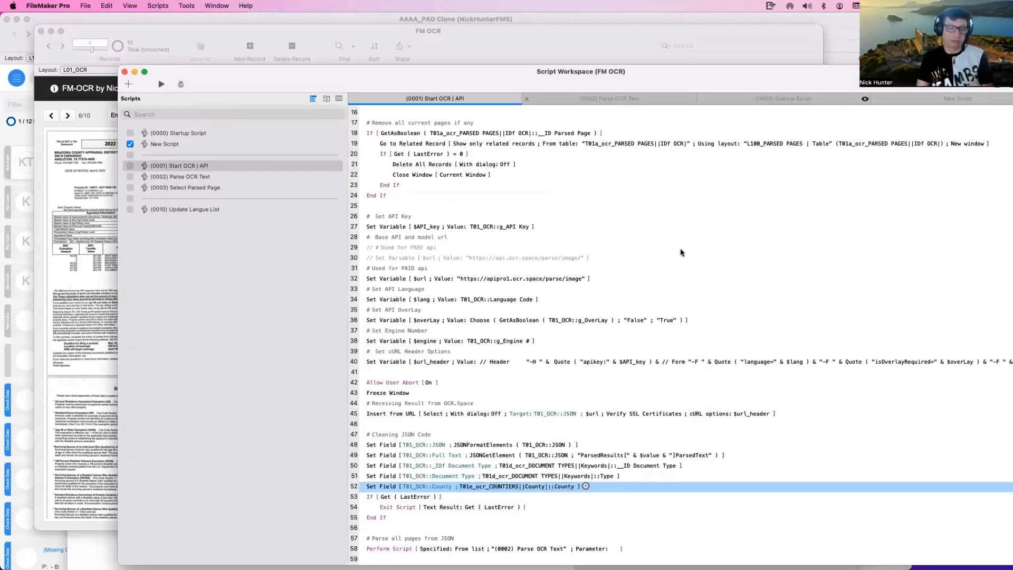
Move the Script Workspace aside, run the OCR on document 6 of 10, and return to its full text and County field.
{"action": "left_click_drag", "start_coordinate": [415, 77], "coordinate": [669, 368]}
{"action": "left_click", "coordinate": [514, 229]}
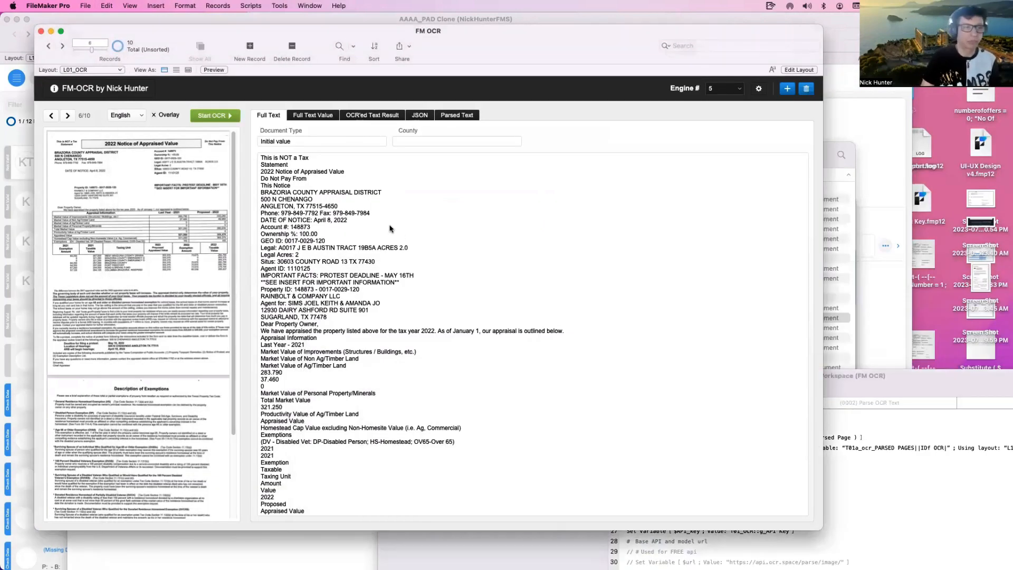
{"action": "left_click", "coordinate": [215, 116]}
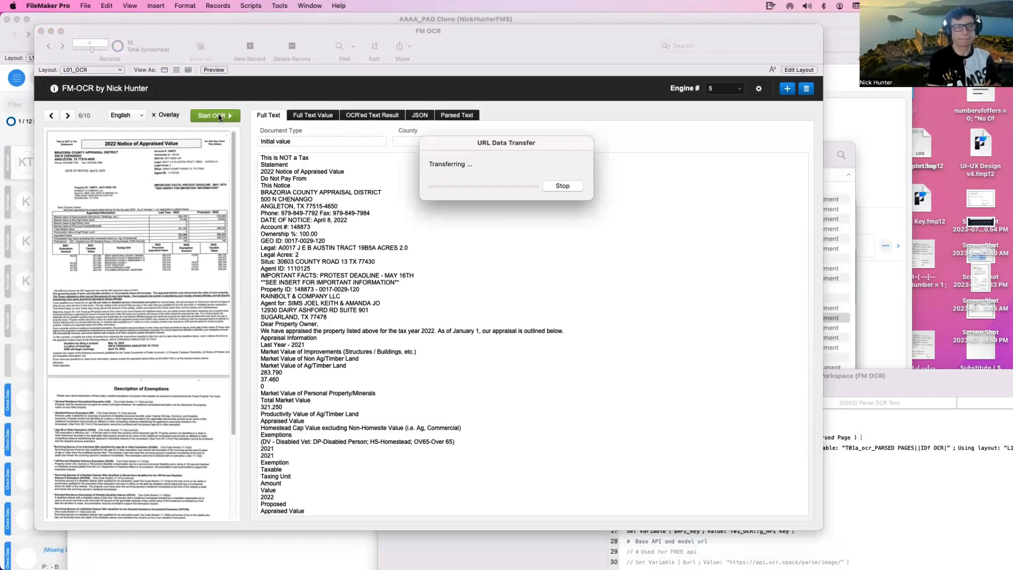
{"action": "left_click", "coordinate": [274, 116]}
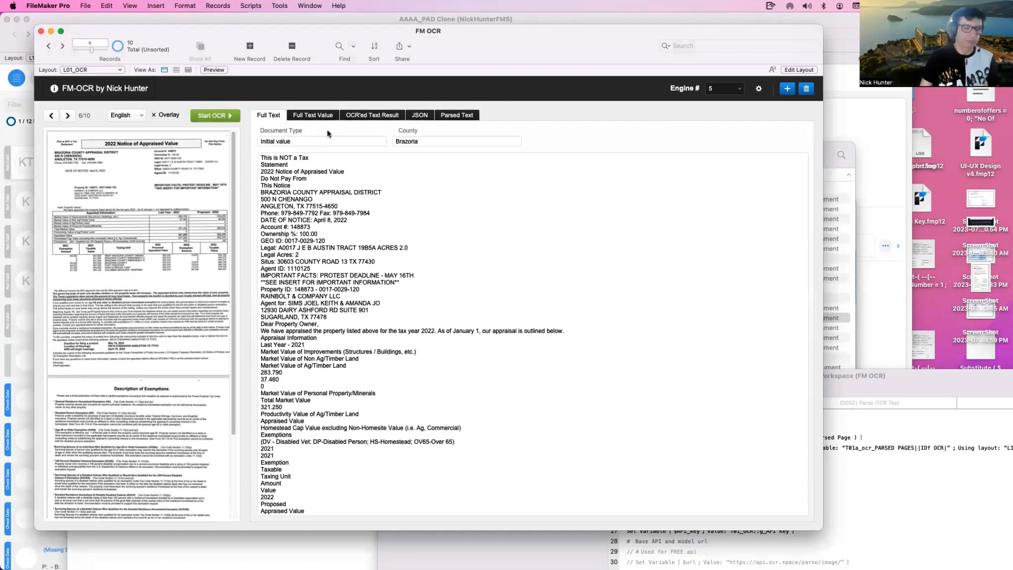
Highlight BRAZORIA in the word-per-line OCR text and open the CNT_Counties layout in its own window.
{"action": "left_click", "coordinate": [313, 116]}
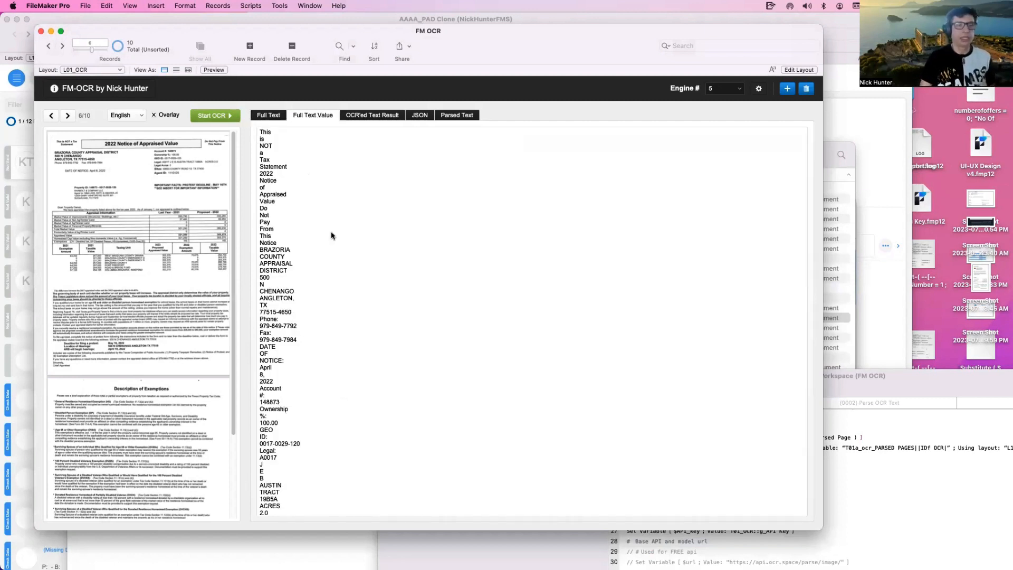
{"action": "left_click_drag", "start_coordinate": [290, 250], "coordinate": [235, 251]}
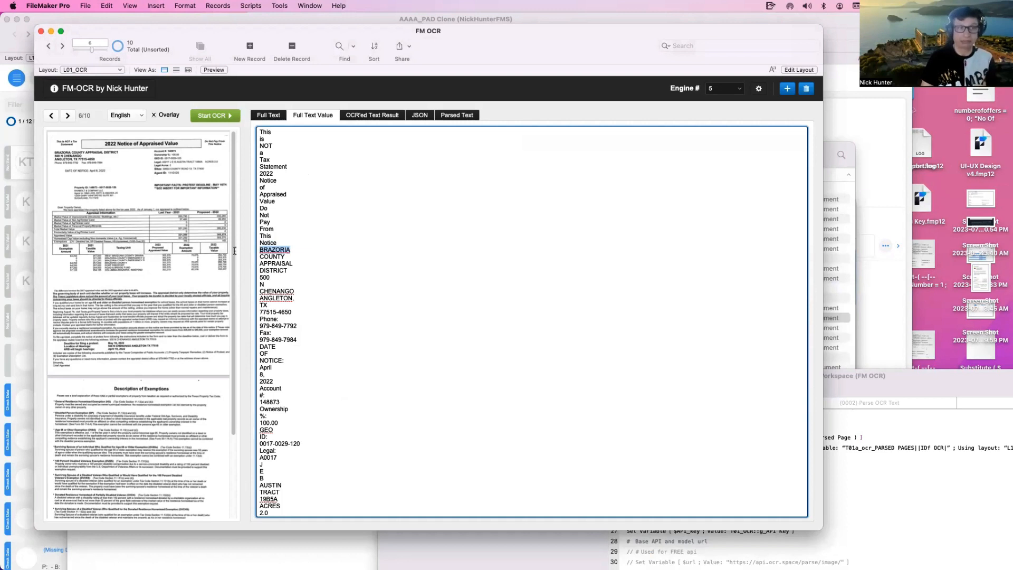
{"action": "key", "text": "super+shift+l"}
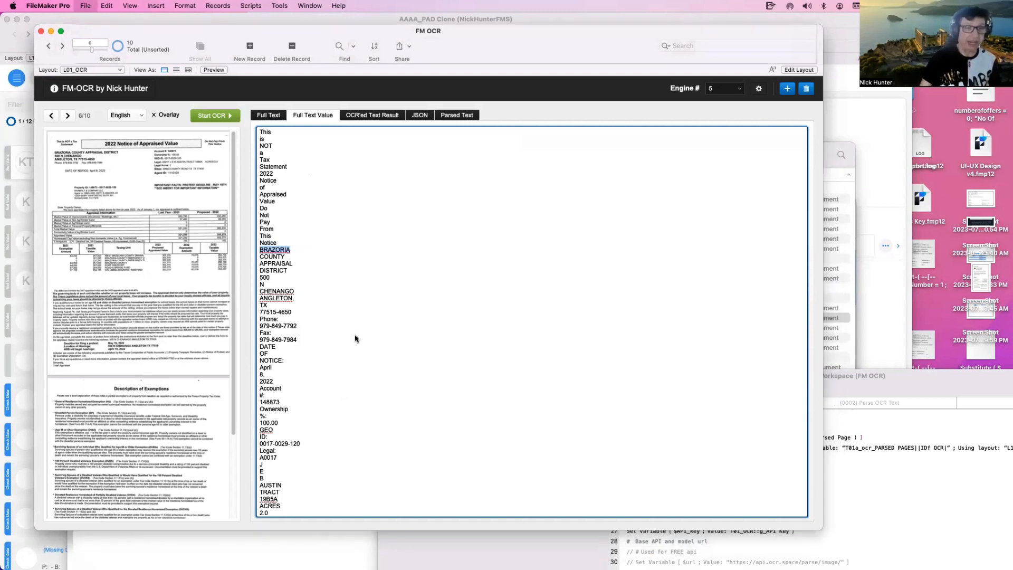
{"action": "left_click", "coordinate": [194, 169]}
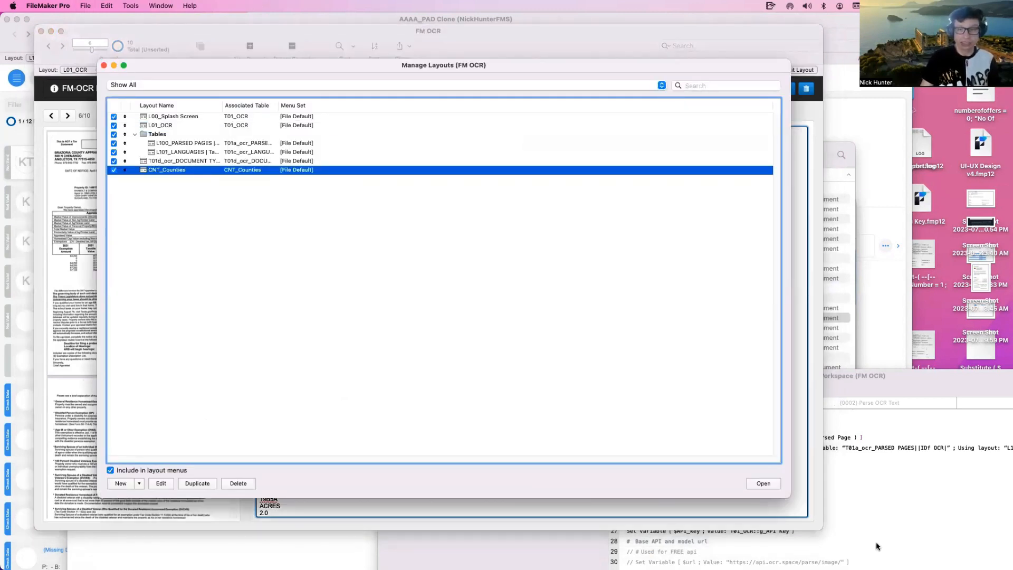
{"action": "left_click", "coordinate": [768, 481]}
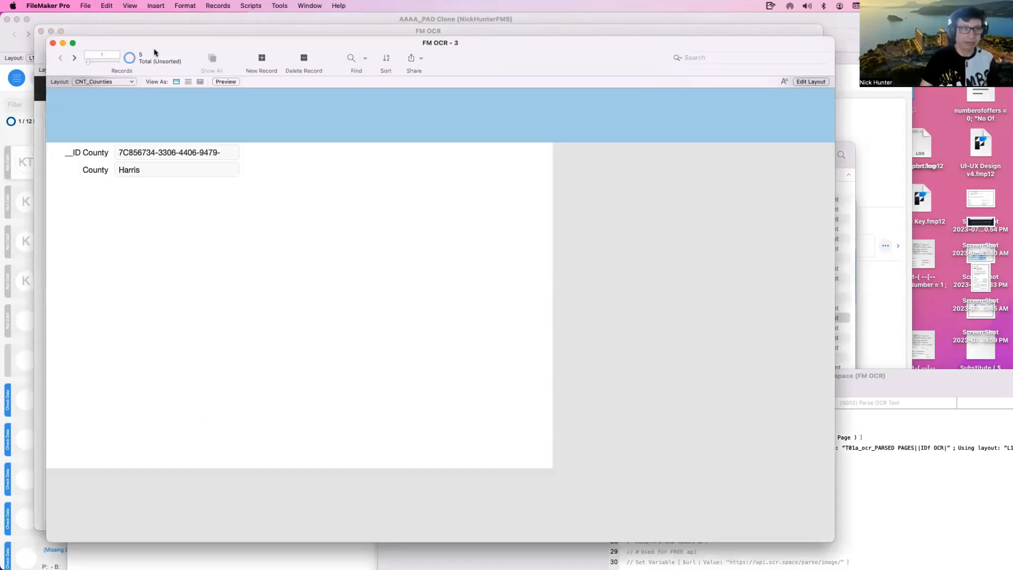
Move the counties window clear of the OCR text and browse its records to the Brazoria entry.
{"action": "left_click_drag", "start_coordinate": [160, 42], "coordinate": [498, 205]}
{"action": "left_click", "coordinate": [414, 221]}
{"action": "left_click", "coordinate": [413, 221]}
{"action": "left_click", "coordinate": [413, 221]}
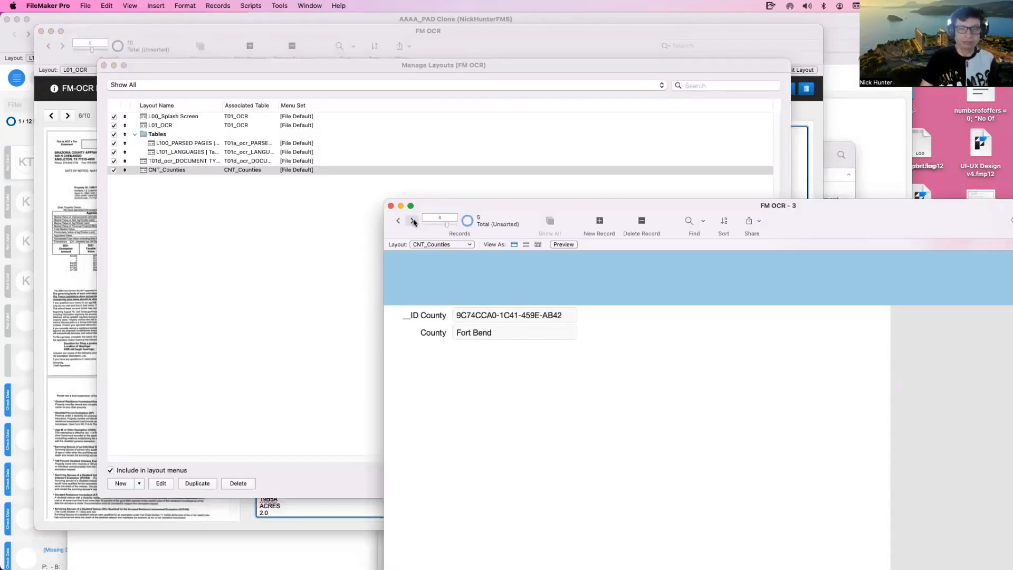
{"action": "left_click", "coordinate": [398, 220]}
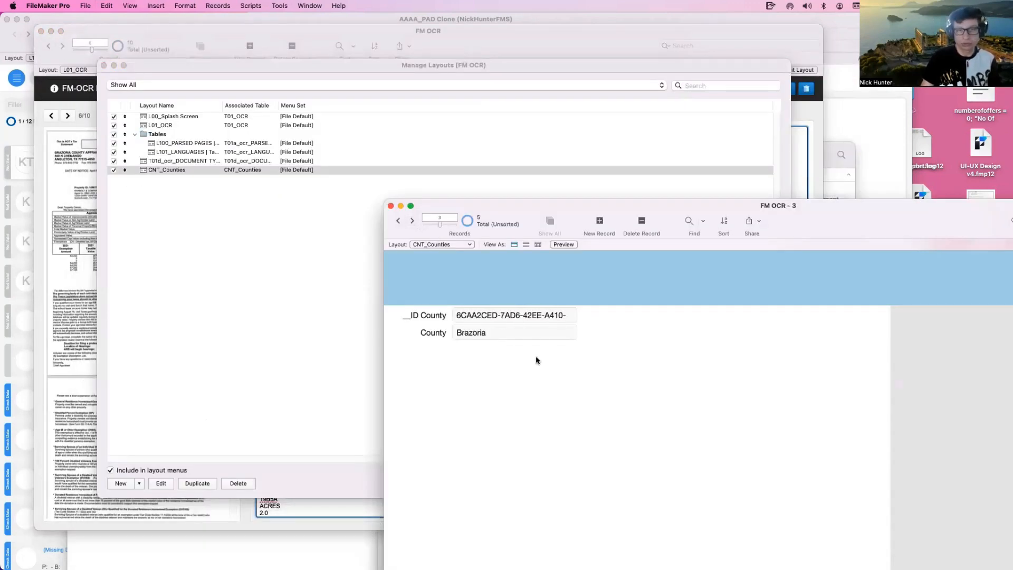
Display the counties as a table, close the Manage Layouts window, and highlight Brazoria in the County column.
{"action": "left_click", "coordinate": [539, 245]}
{"action": "left_click", "coordinate": [291, 208]}
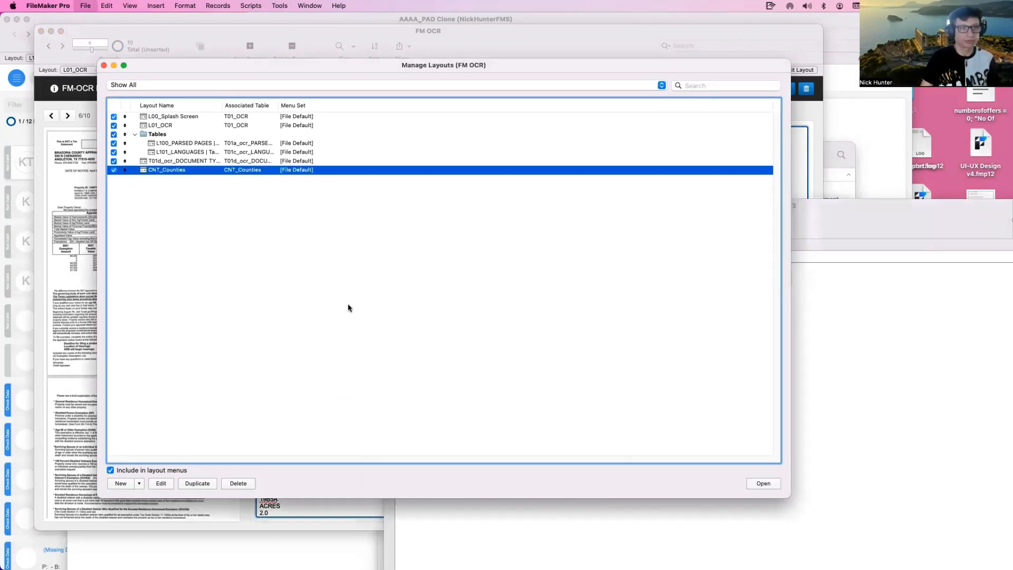
{"action": "key", "text": "super+w"}
{"action": "left_click", "coordinate": [471, 290]}
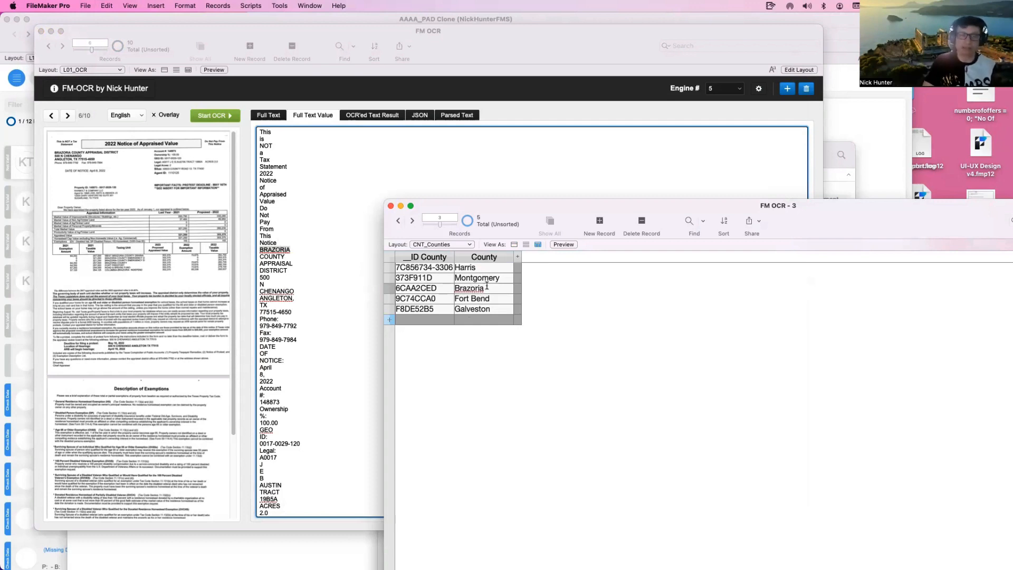
{"action": "left_click_drag", "start_coordinate": [490, 286], "coordinate": [452, 284]}
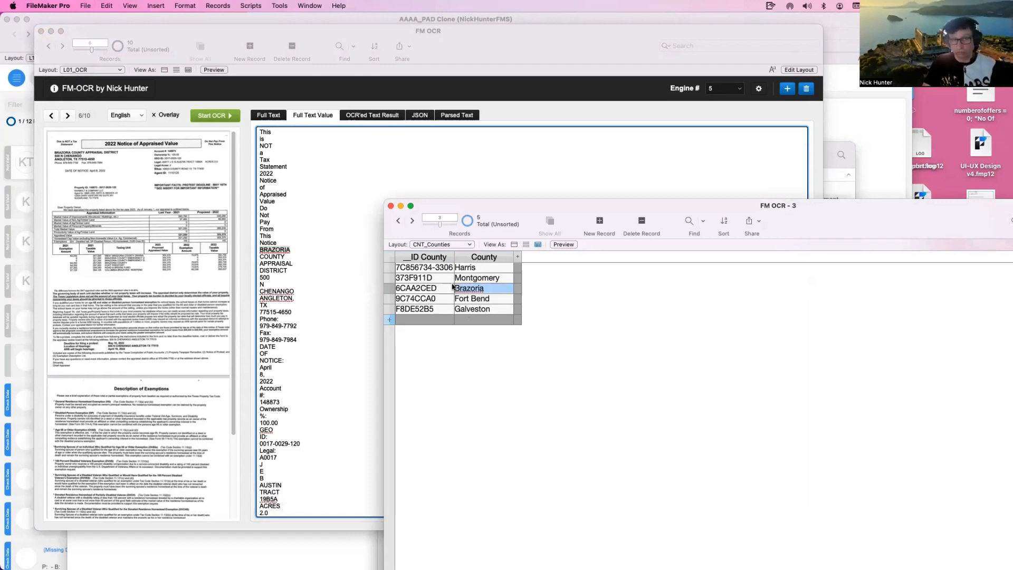
Compare the document's County field with the counties table, and highlight BRAZORIA in the word-per-line text again.
{"action": "left_click", "coordinate": [528, 108]}
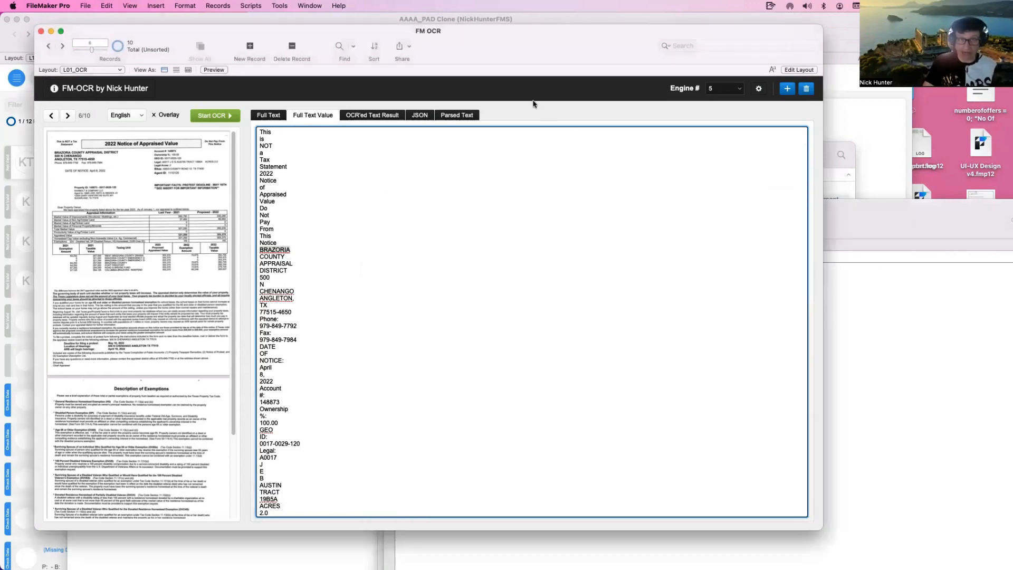
{"action": "left_click", "coordinate": [270, 117]}
{"action": "left_click", "coordinate": [921, 352]}
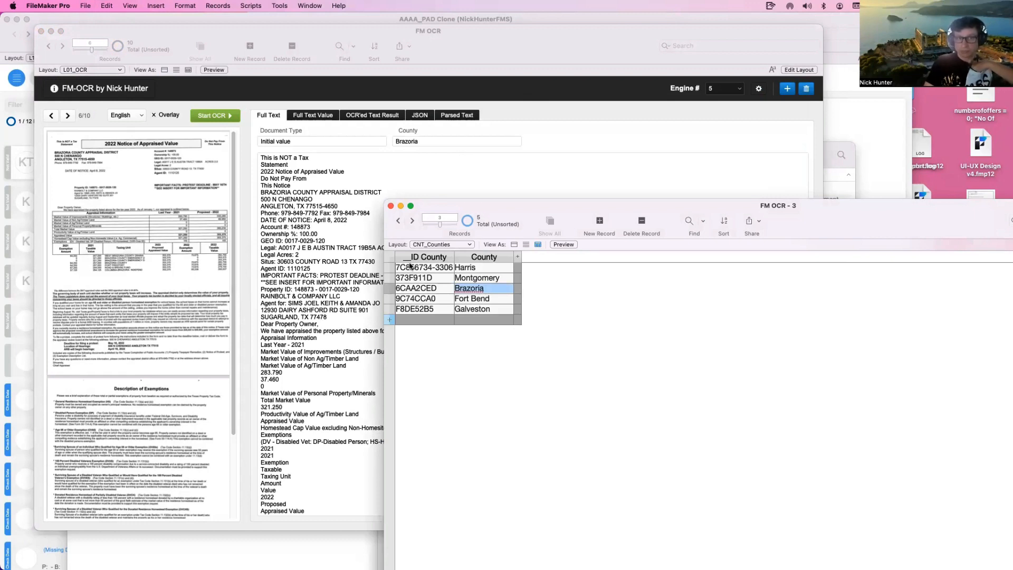
{"action": "left_click", "coordinate": [350, 196]}
{"action": "left_click", "coordinate": [332, 117]}
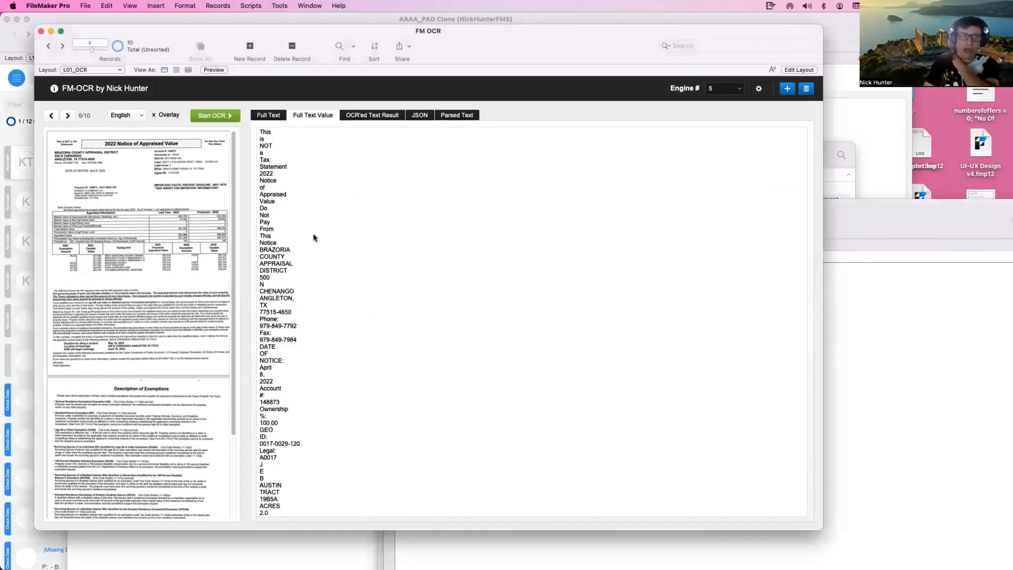
{"action": "double_click", "coordinate": [283, 250]}
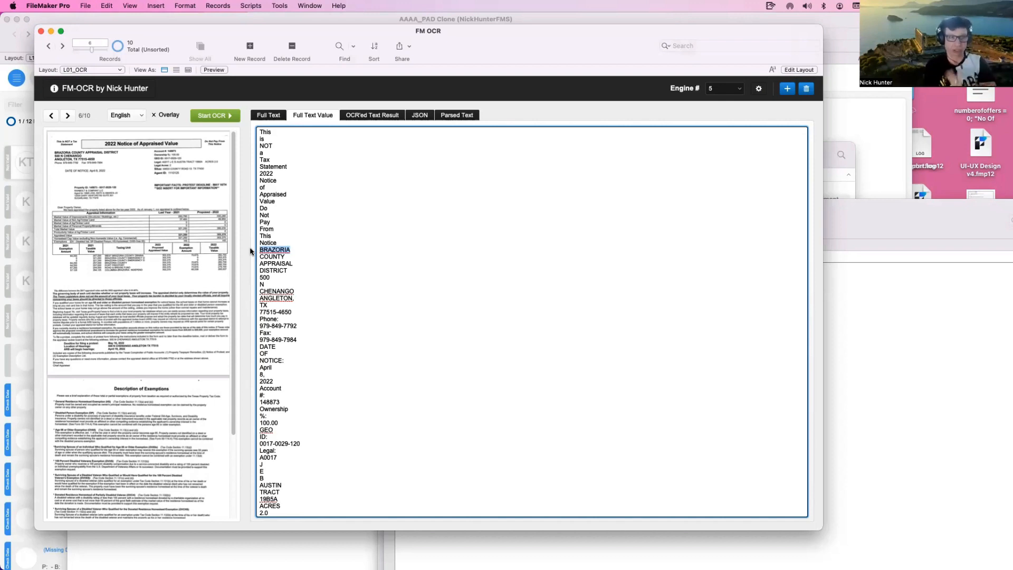
Examine how the whole word-per-line value and its BRAZORIA line match the counties table and the document's County field.
{"action": "left_click", "coordinate": [482, 253]}
{"action": "key", "text": "super+a"}
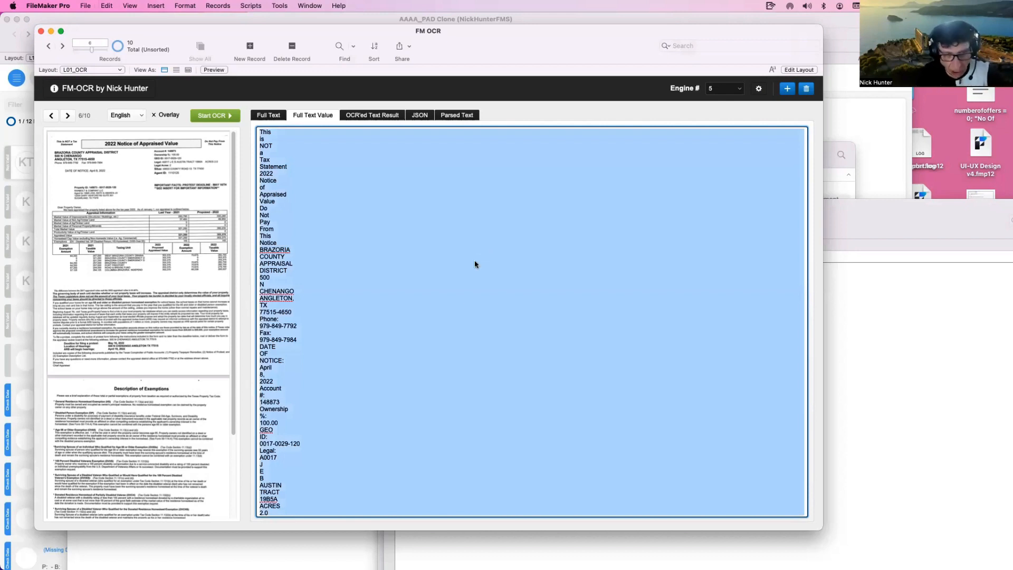
{"action": "left_click_drag", "start_coordinate": [476, 262], "coordinate": [319, 227]}
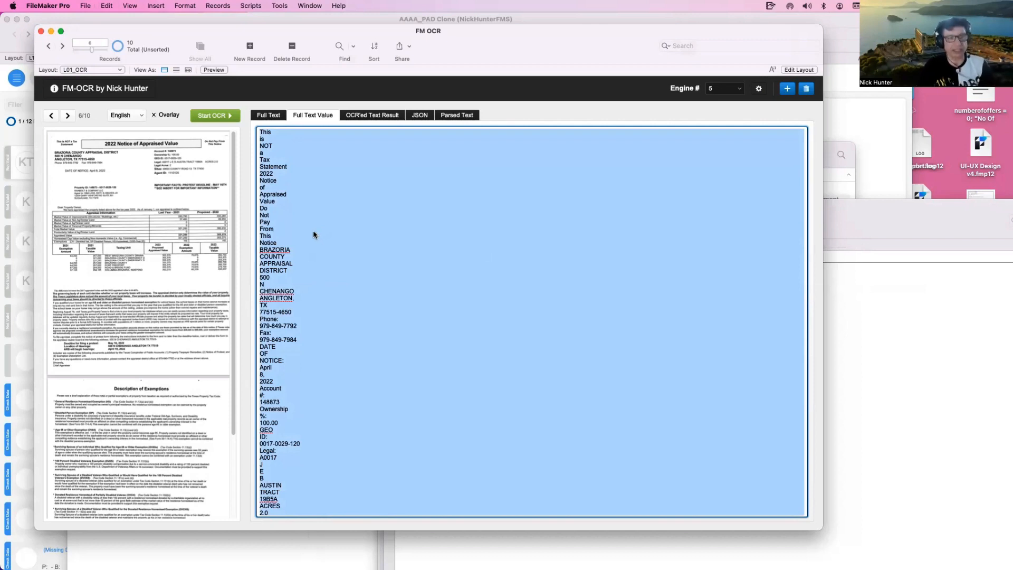
{"action": "left_click", "coordinate": [550, 114]}
{"action": "left_click_drag", "start_coordinate": [227, 245], "coordinate": [259, 248]}
{"action": "left_click", "coordinate": [246, 234]}
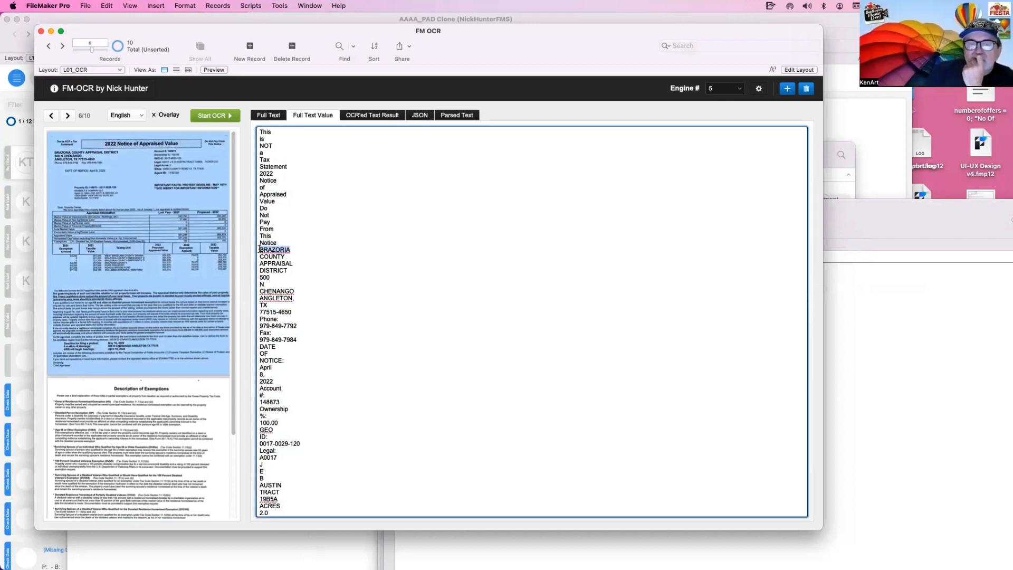
{"action": "left_click", "coordinate": [889, 323]}
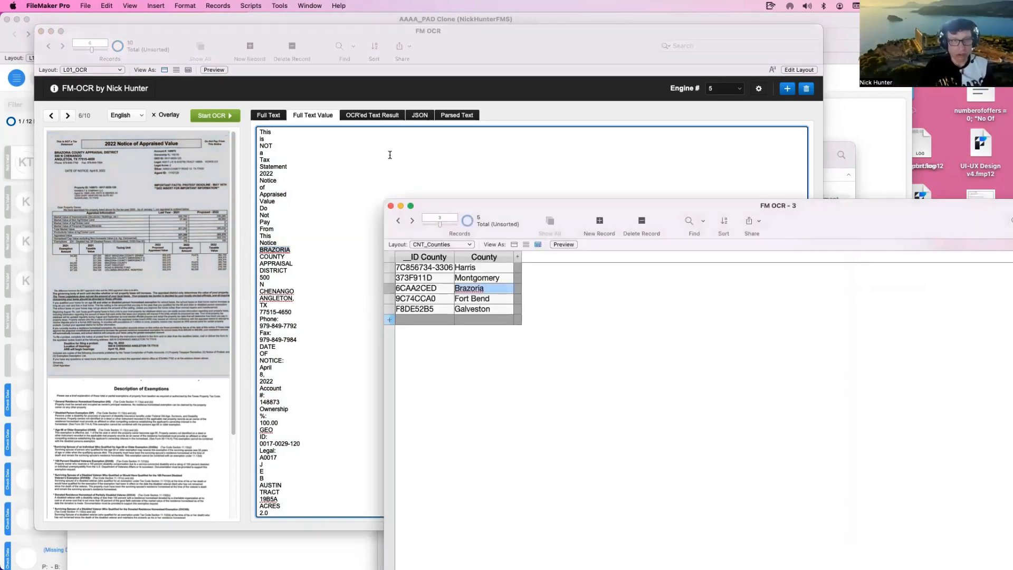
{"action": "left_click", "coordinate": [329, 113]}
{"action": "left_click", "coordinate": [280, 114]}
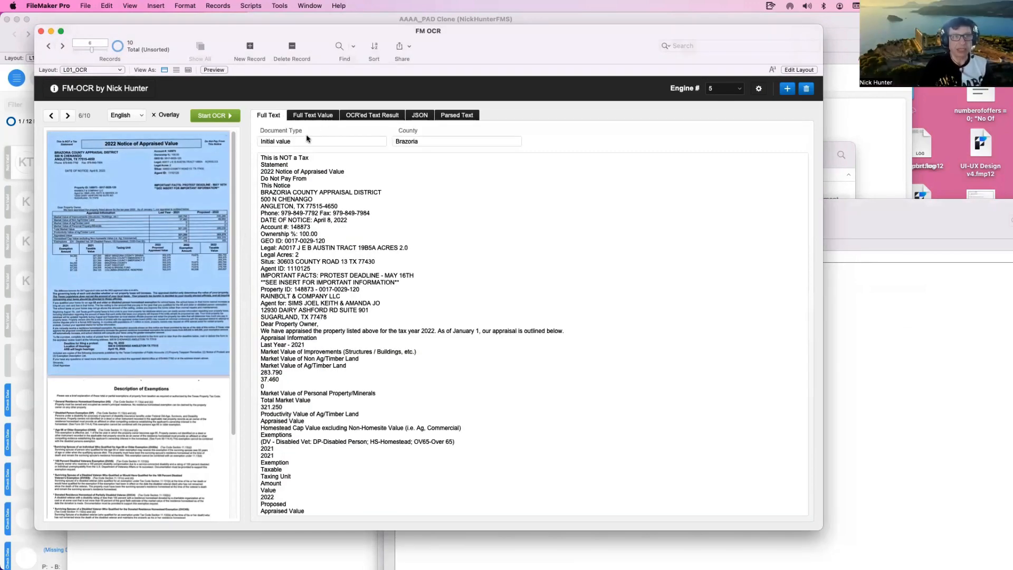
{"action": "left_click", "coordinate": [876, 316]}
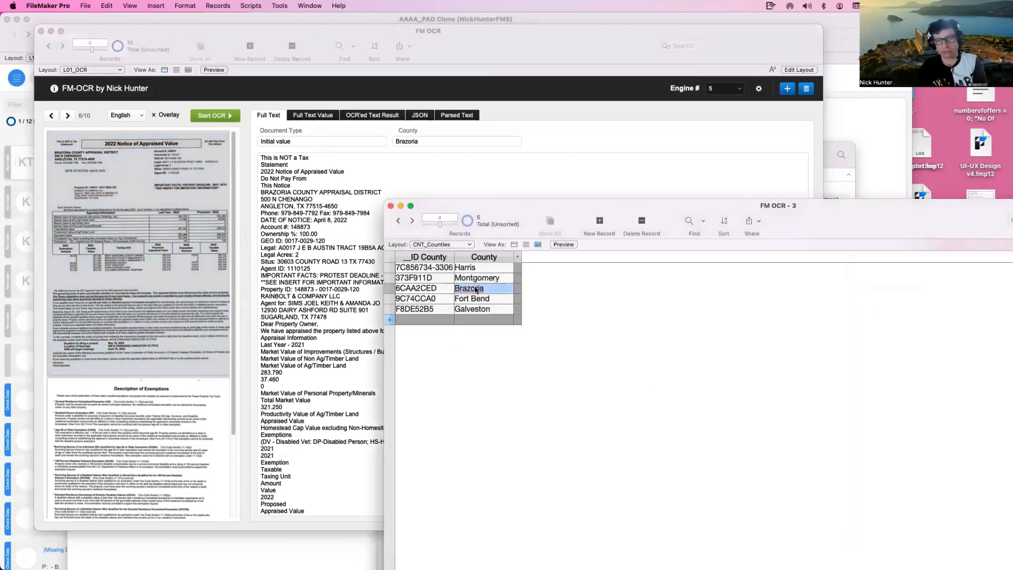
Go to the Fort Bend notice, document 7 of 10, run the OCR on it, and return to its full text.
{"action": "left_click", "coordinate": [212, 71]}
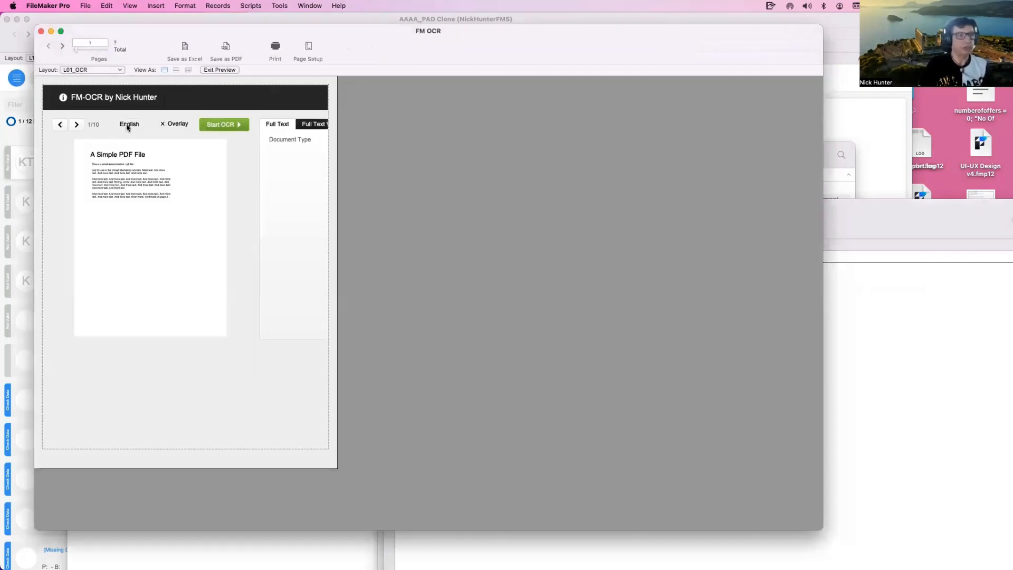
{"action": "left_click", "coordinate": [220, 70]}
{"action": "left_click", "coordinate": [67, 115]}
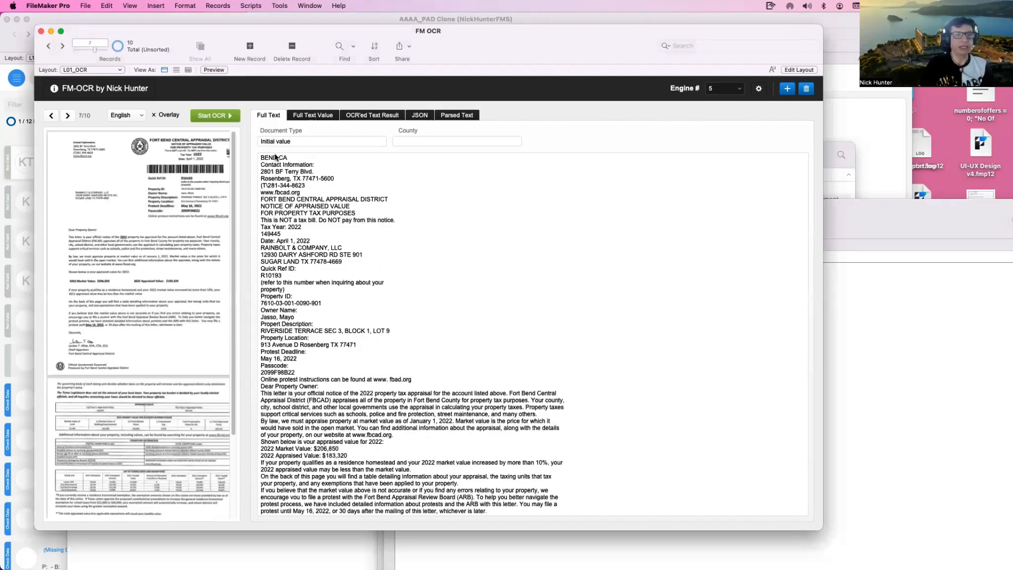
{"action": "left_click", "coordinate": [224, 117]}
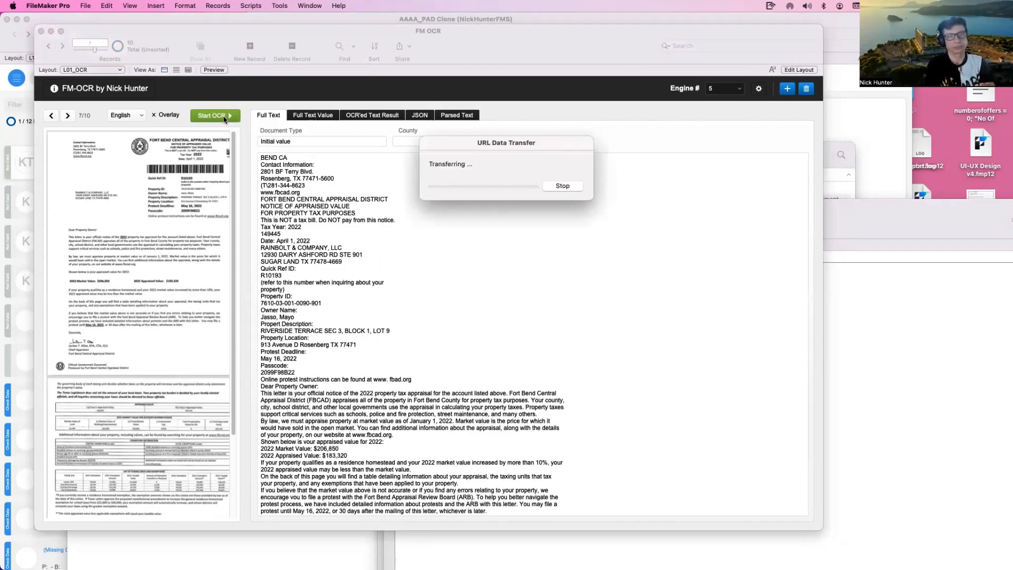
{"action": "left_click", "coordinate": [273, 118]}
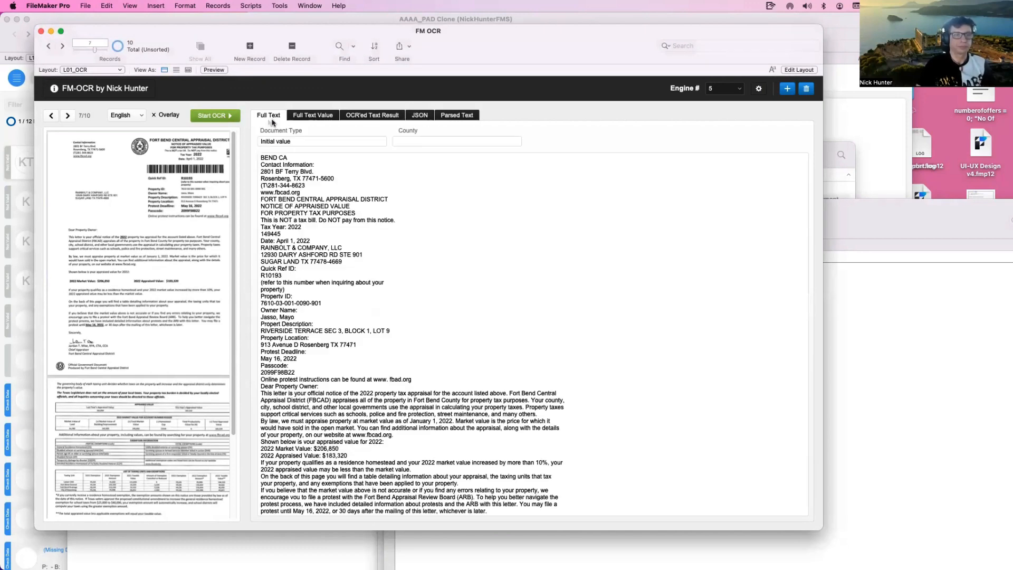
Examine the word-per-line text for the county name, highlighting BEND and the consecutive FORT and BEND lines.
{"action": "left_click", "coordinate": [309, 117]}
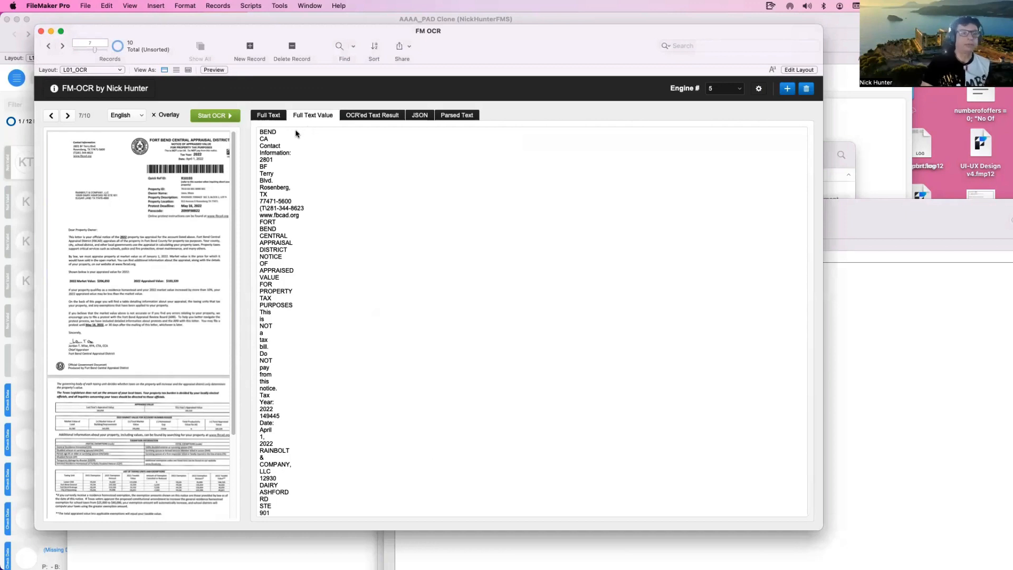
{"action": "left_click", "coordinate": [290, 132]}
{"action": "left_click_drag", "start_coordinate": [290, 134], "coordinate": [255, 135]}
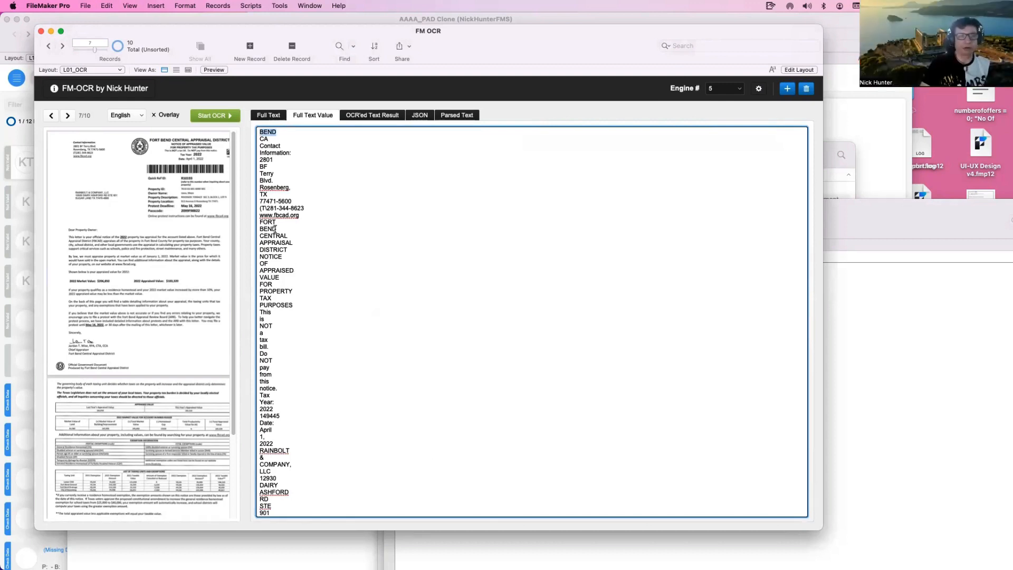
{"action": "left_click_drag", "start_coordinate": [274, 229], "coordinate": [248, 227]}
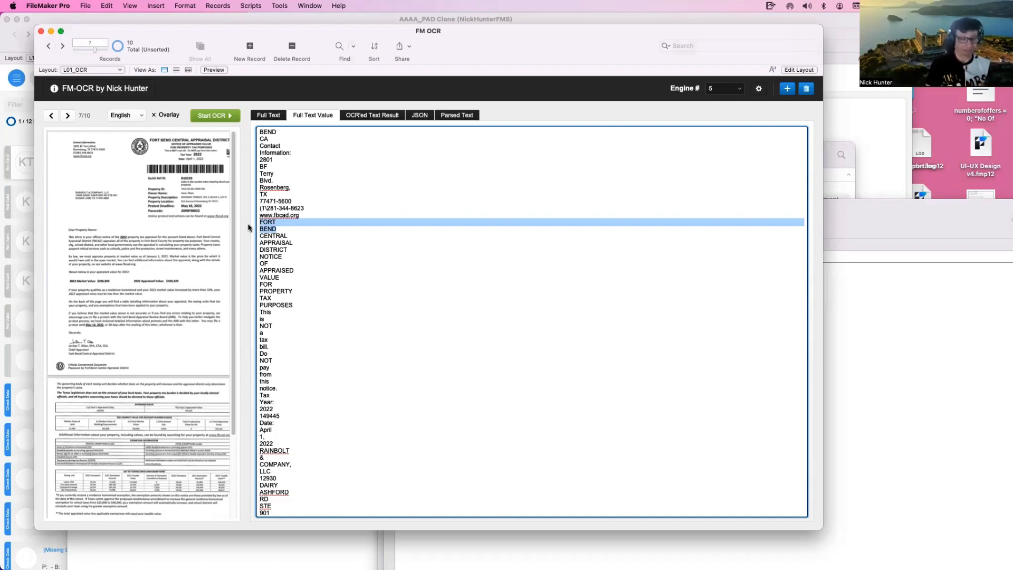
Open the database field definitions, inspect the _link_Keywords field in DOCT_Document Types, and switch to the CNT_Counties table.
{"action": "key", "text": "super+shift+d"}
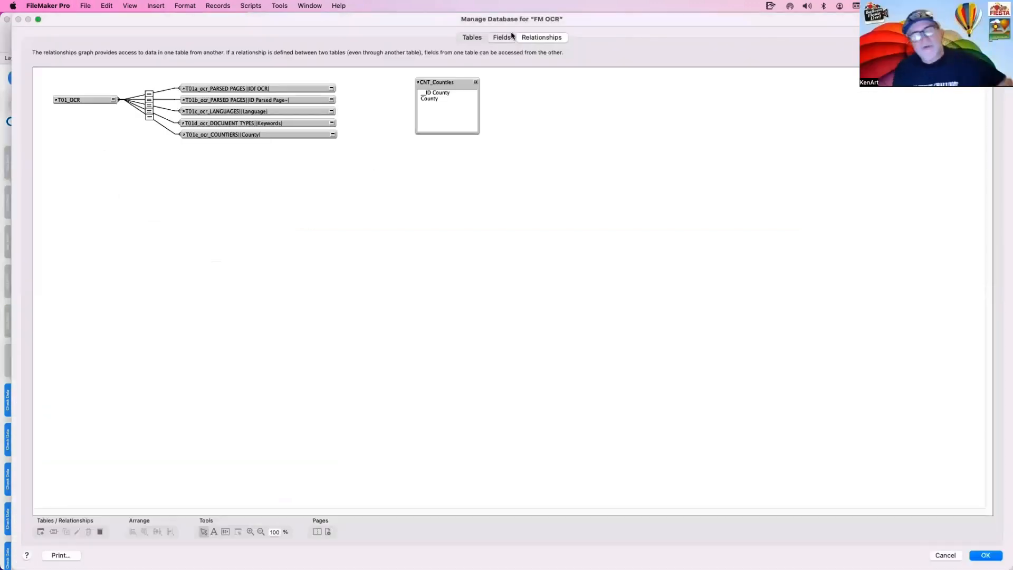
{"action": "left_click", "coordinate": [502, 37]}
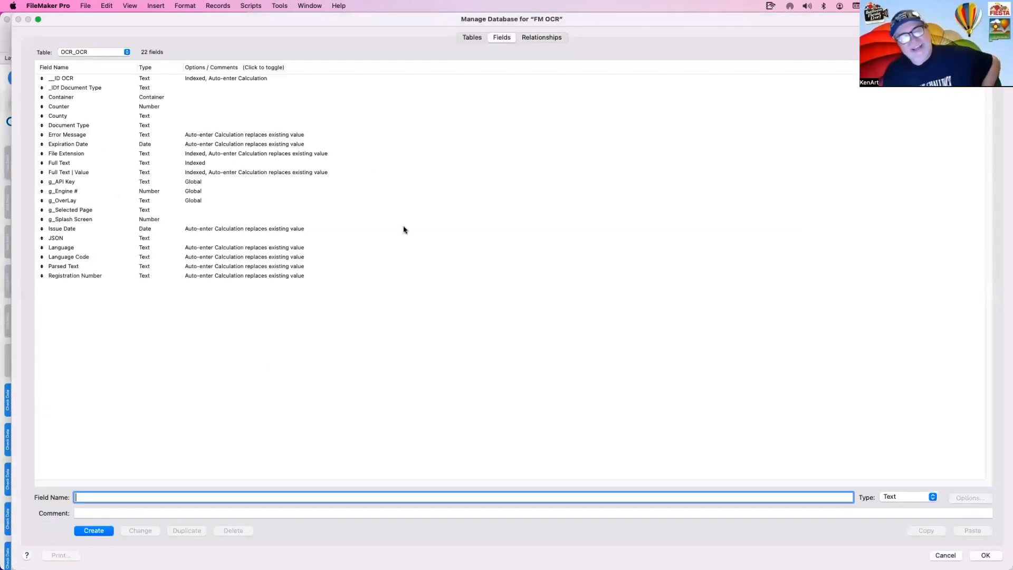
{"action": "left_click", "coordinate": [112, 50]}
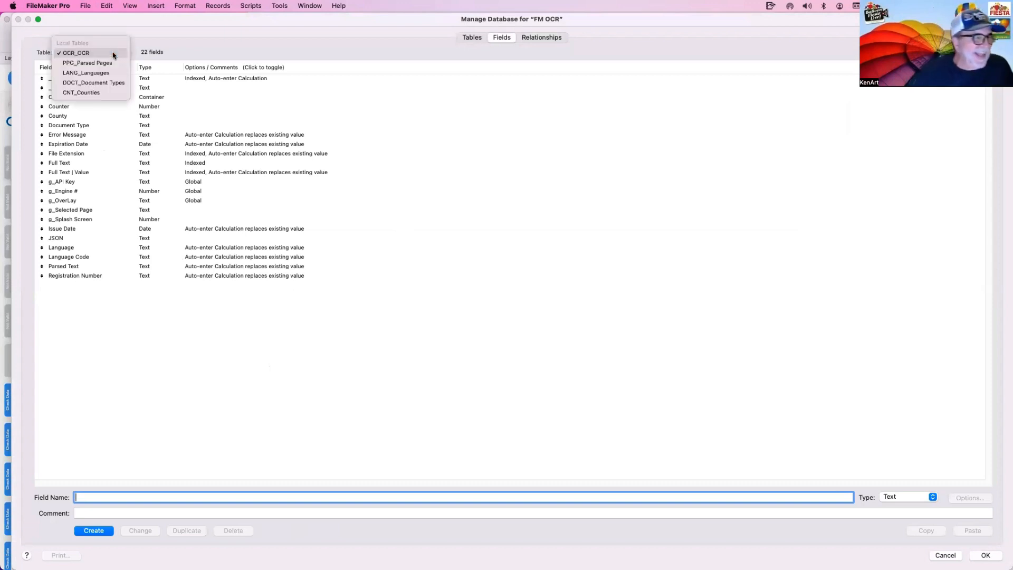
{"action": "left_click", "coordinate": [108, 83]}
{"action": "left_click", "coordinate": [110, 88]}
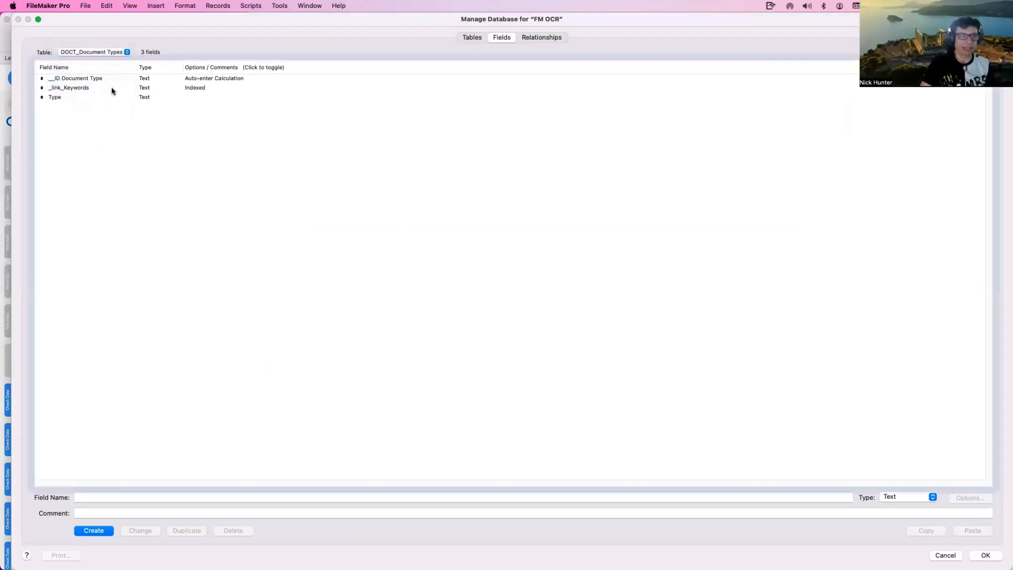
{"action": "left_click", "coordinate": [107, 54]}
{"action": "left_click", "coordinate": [107, 64]}
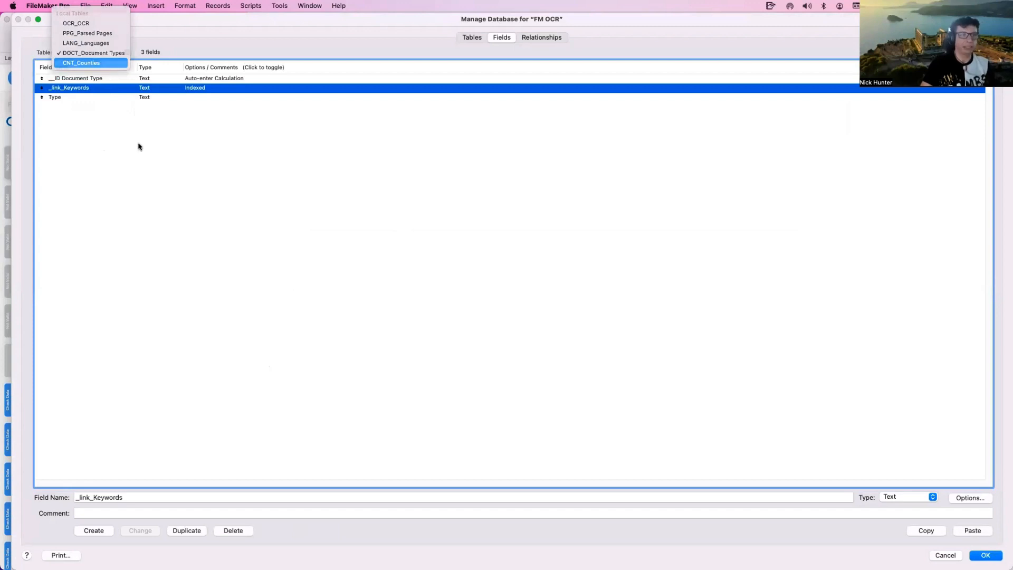
Paste the copied _link_Keywords field into the CNT_Counties table and save the database changes.
{"action": "key", "text": "super+v"}
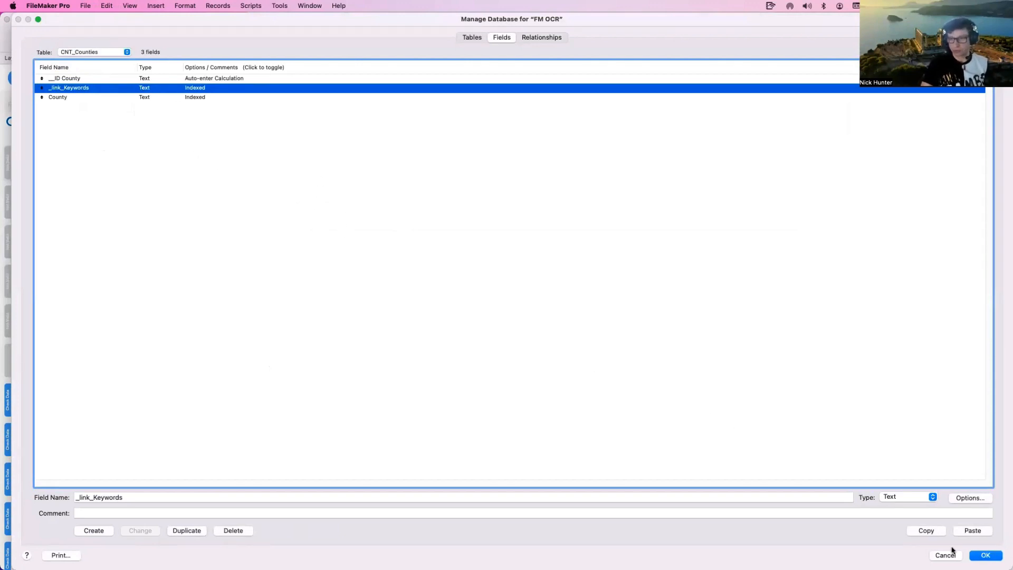
{"action": "left_click", "coordinate": [986, 557]}
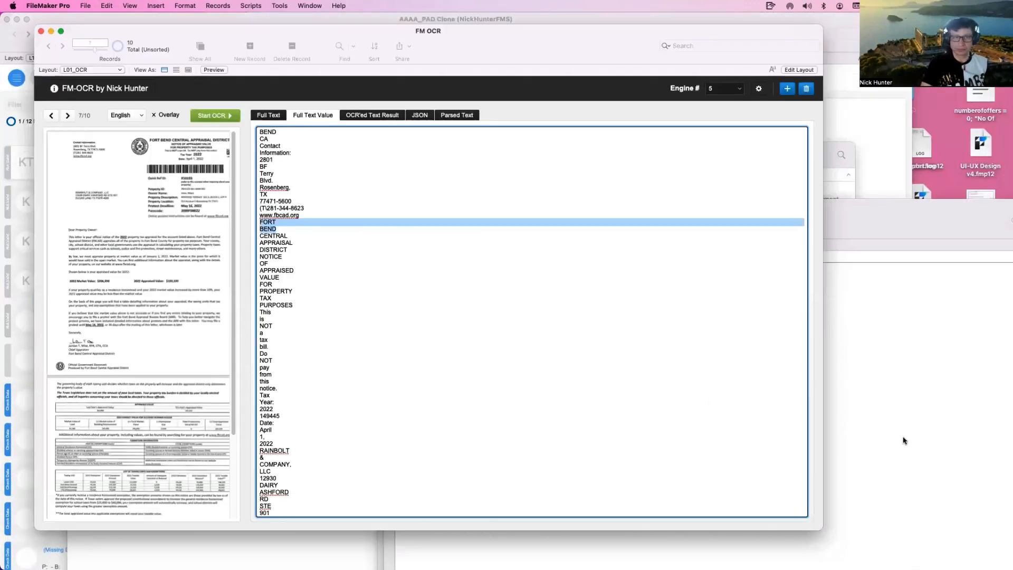
Show the counties as a form and add _link_Keywords as a large edit box below County on the CNT_Counties layout.
{"action": "left_click_drag", "start_coordinate": [647, 206], "coordinate": [354, 177]}
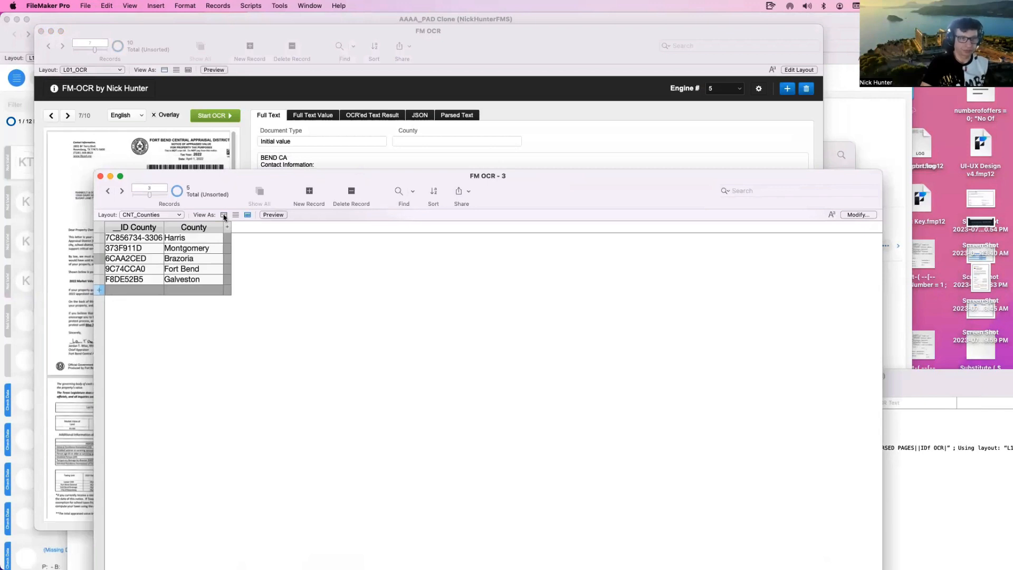
{"action": "left_click", "coordinate": [224, 216]}
{"action": "key", "text": "super+l"}
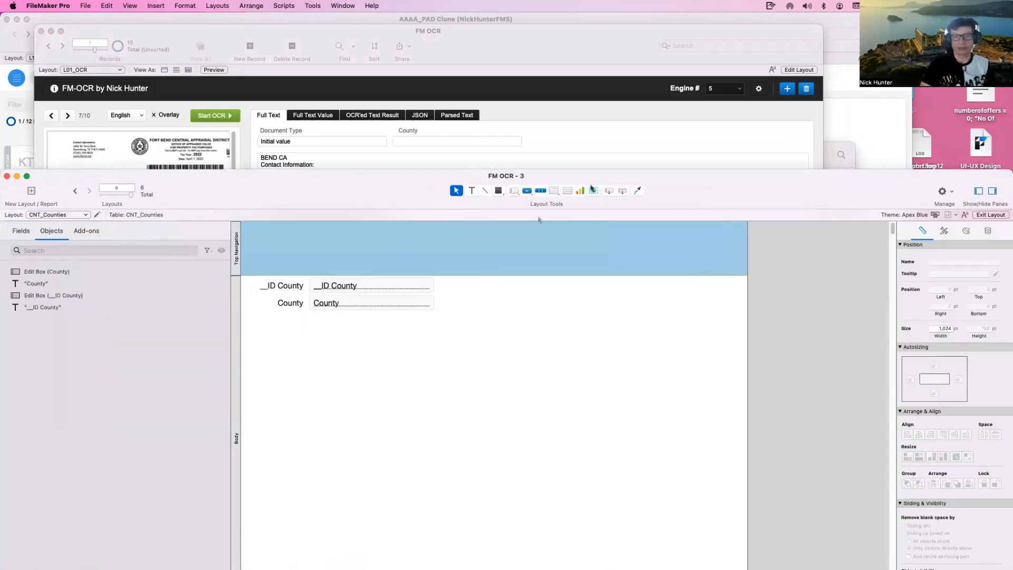
{"action": "left_click_drag", "start_coordinate": [591, 189], "coordinate": [626, 490]}
{"action": "left_click", "coordinate": [257, 339]}
{"action": "double_click", "coordinate": [257, 339]}
{"action": "key", "text": "super+b"}
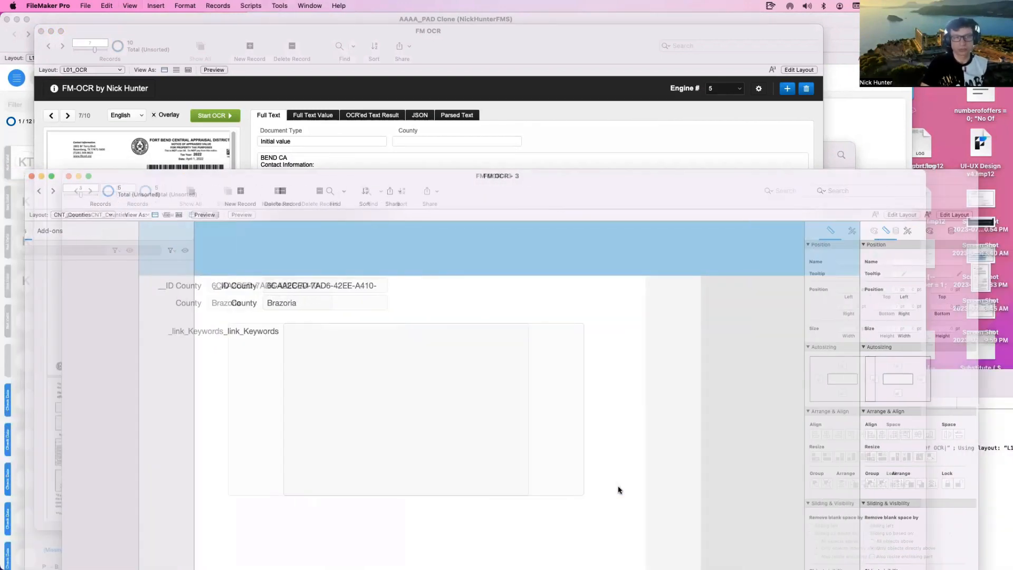
Replace the _link_Keywords contents in all county records with the calculated result County.
{"action": "left_click", "coordinate": [224, 303]}
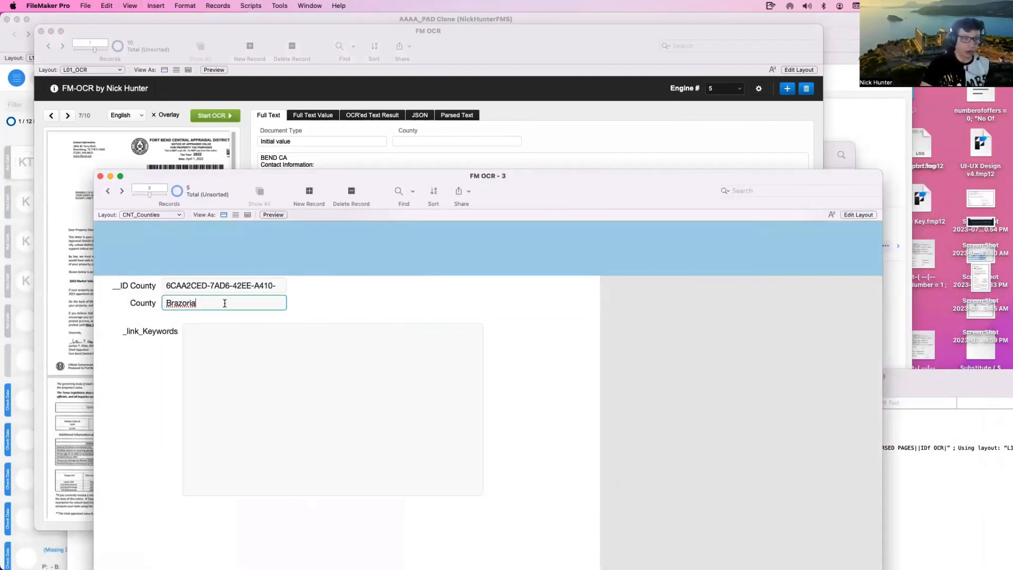
{"action": "left_click", "coordinate": [236, 348]}
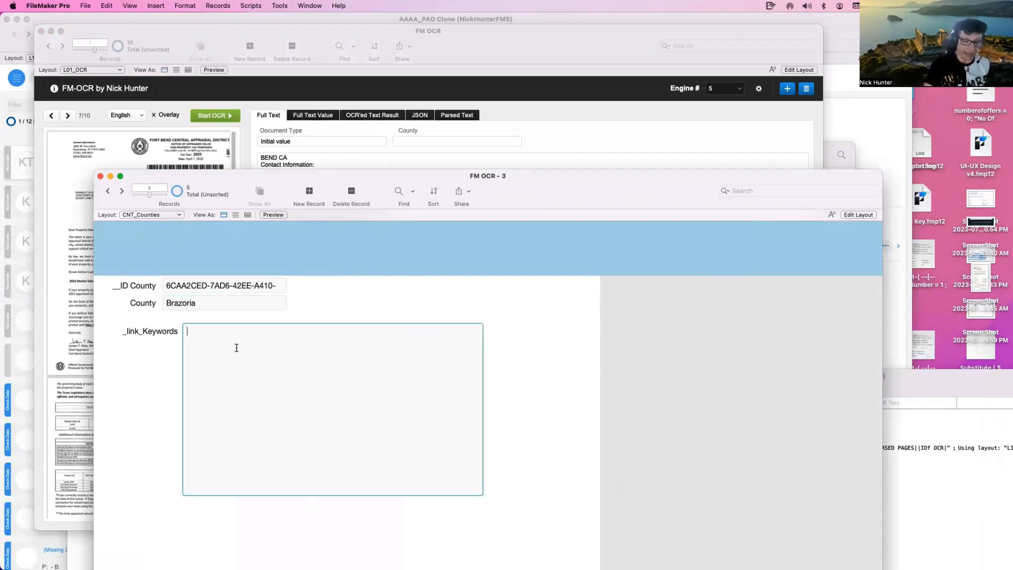
{"action": "key", "text": "super+equal"}
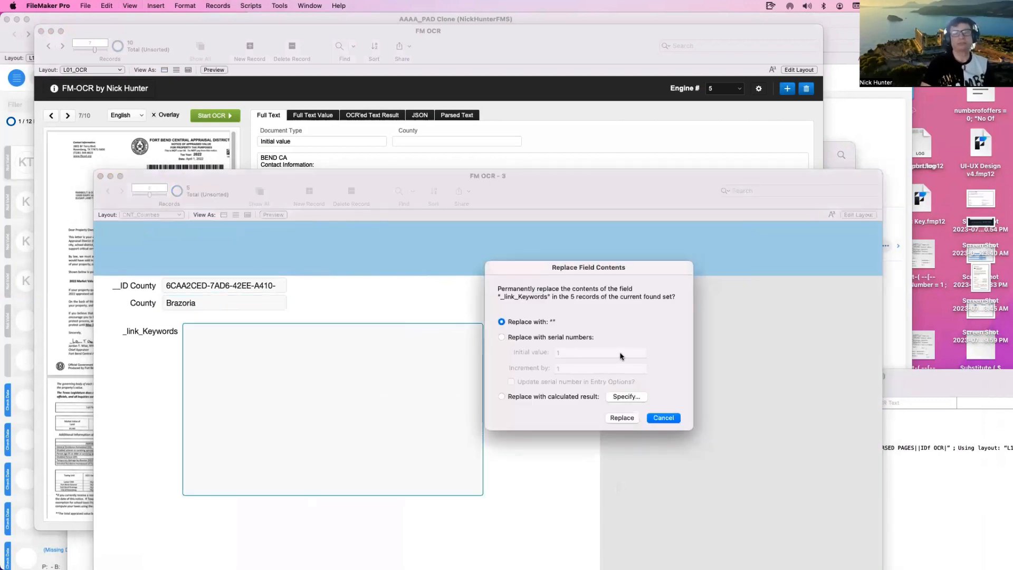
{"action": "left_click", "coordinate": [626, 396]}
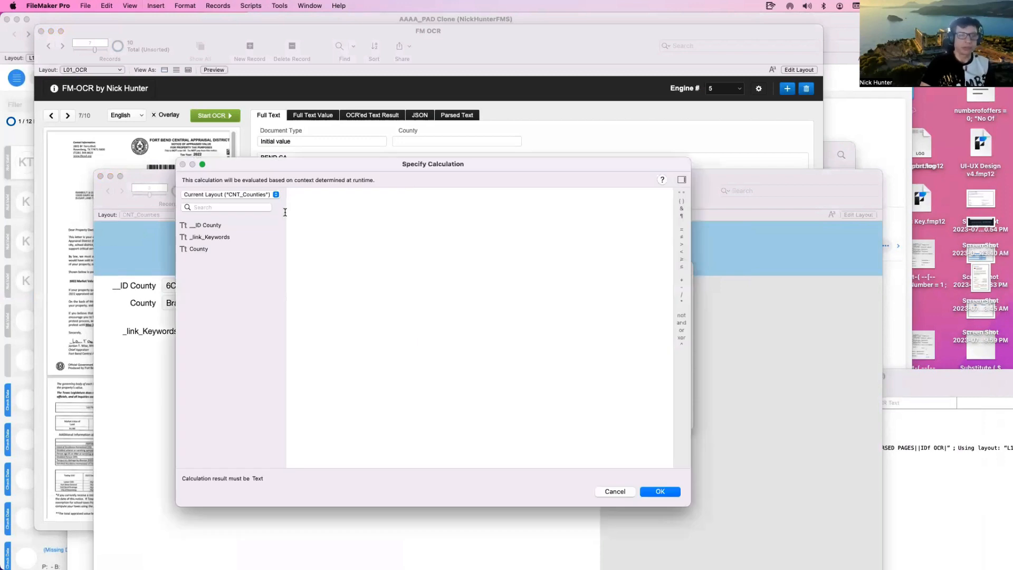
{"action": "double_click", "coordinate": [209, 247]}
{"action": "left_click", "coordinate": [661, 493]}
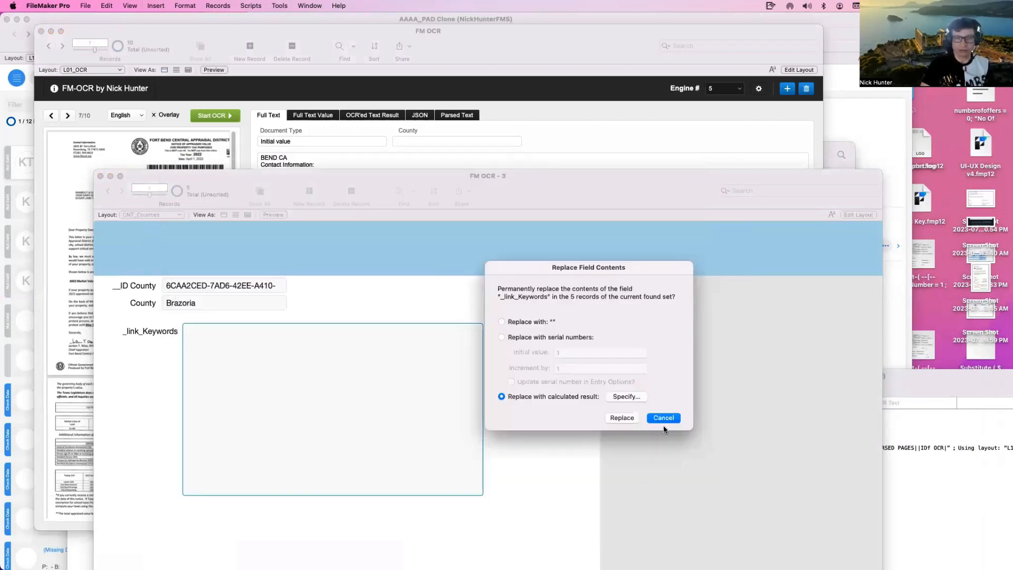
{"action": "left_click", "coordinate": [622, 417]}
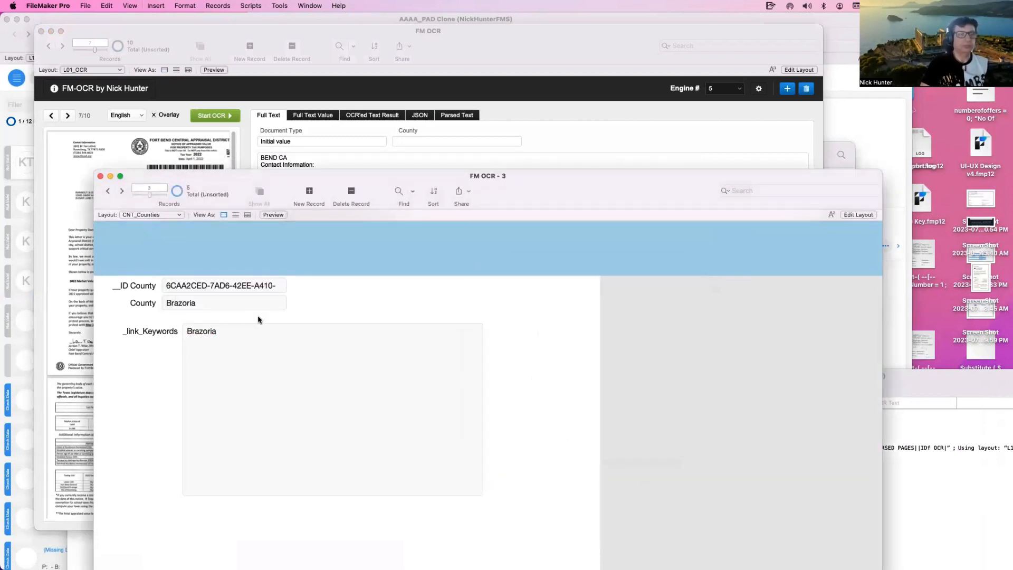
Go to the Fort Bend county record and split its keywords into Fort and Bend on separate lines.
{"action": "left_click", "coordinate": [122, 191]}
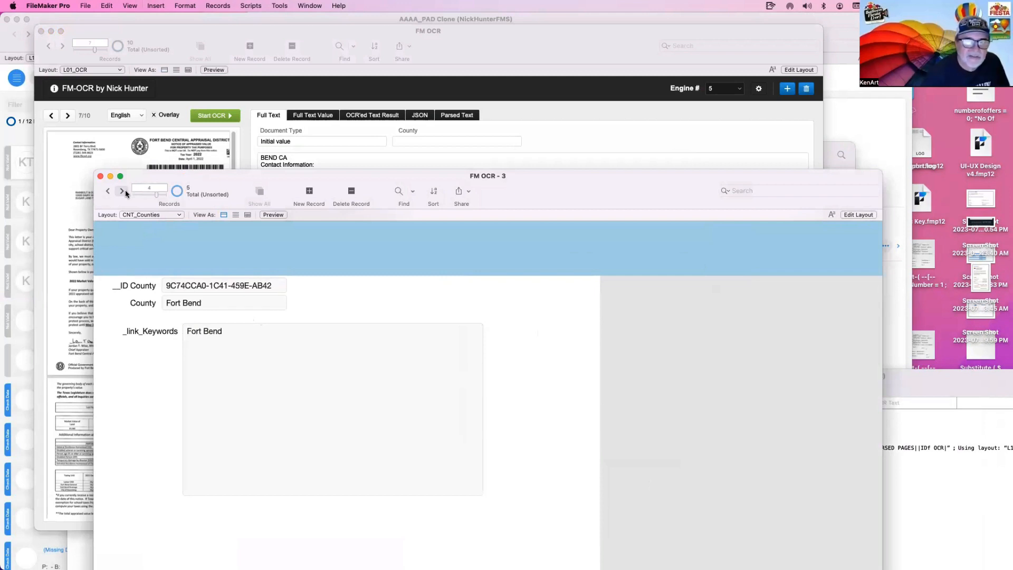
{"action": "left_click", "coordinate": [203, 330]}
{"action": "key", "text": "BackSpace"}
{"action": "key", "text": "Return"}
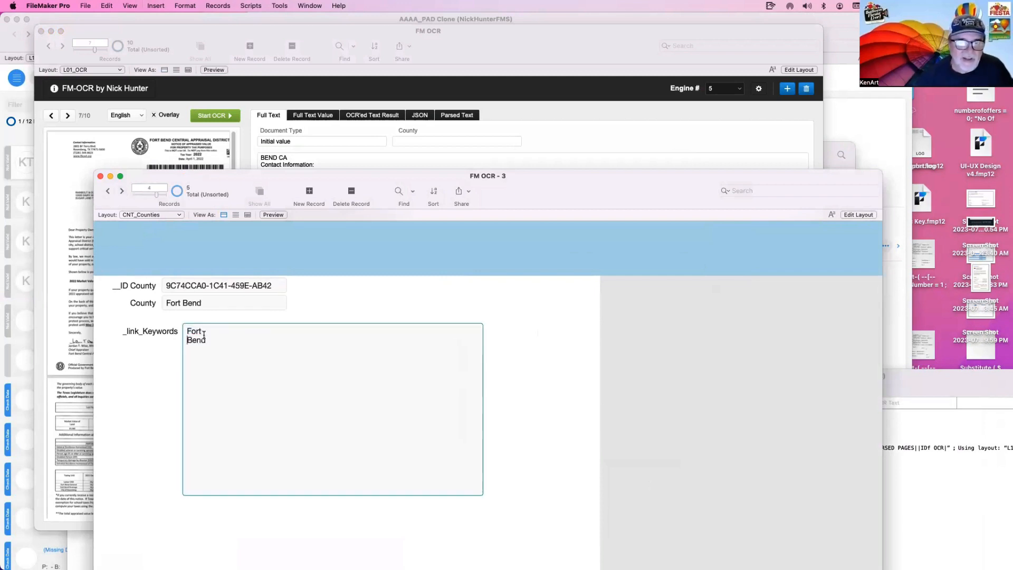
{"action": "left_click", "coordinate": [319, 290]}
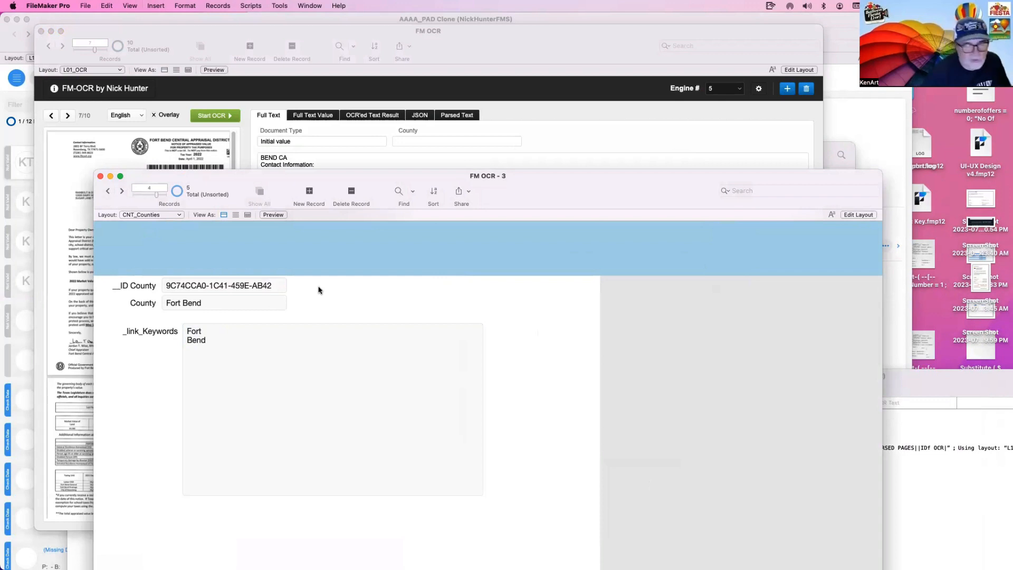
Open the auto-enter calculation of the _link_Keywords field in the CNT_Counties table.
{"action": "key", "text": "super+shift+d"}
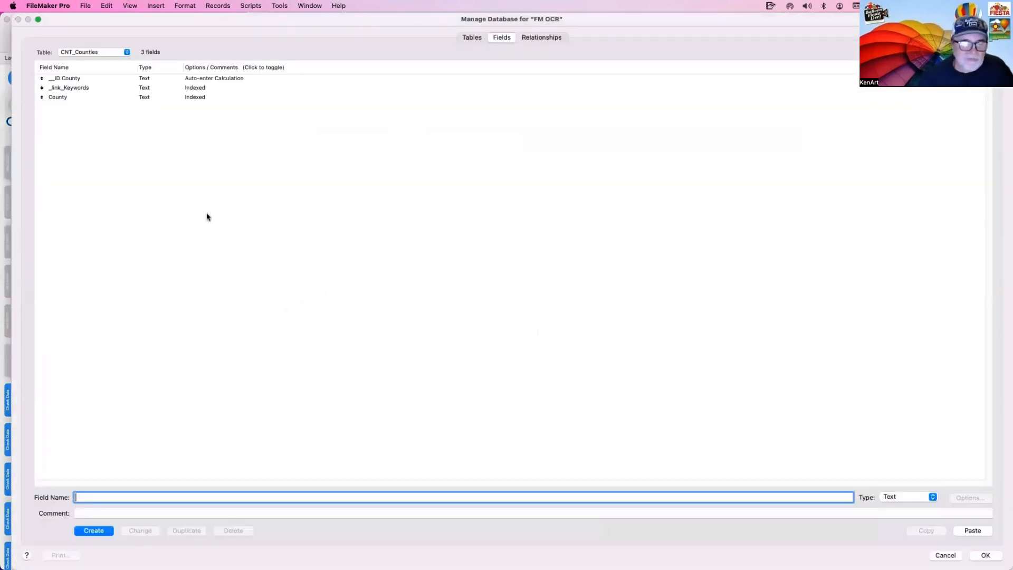
{"action": "double_click", "coordinate": [110, 82]}
{"action": "key", "text": "Escape"}
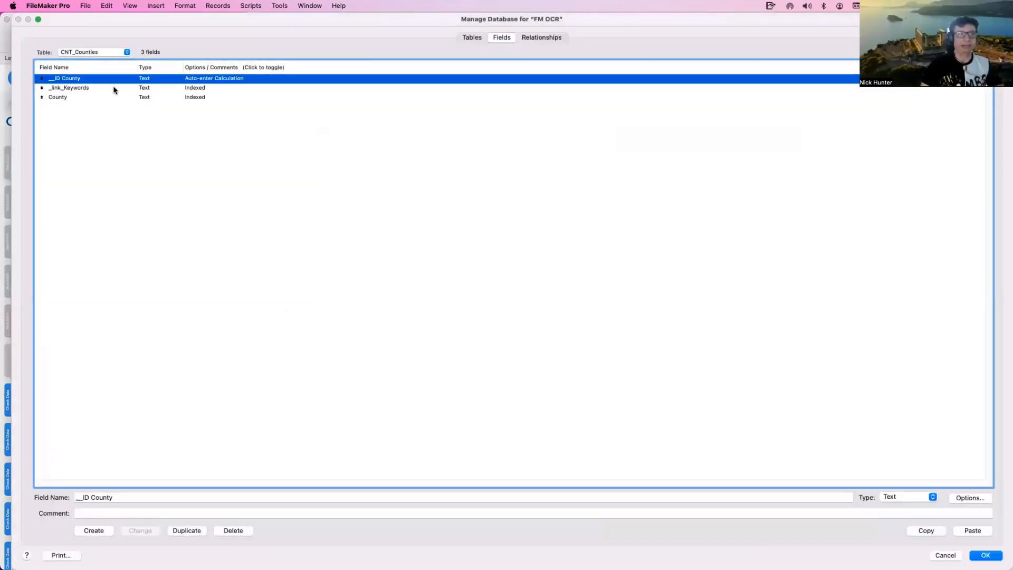
{"action": "double_click", "coordinate": [113, 87]}
{"action": "left_click", "coordinate": [471, 306]}
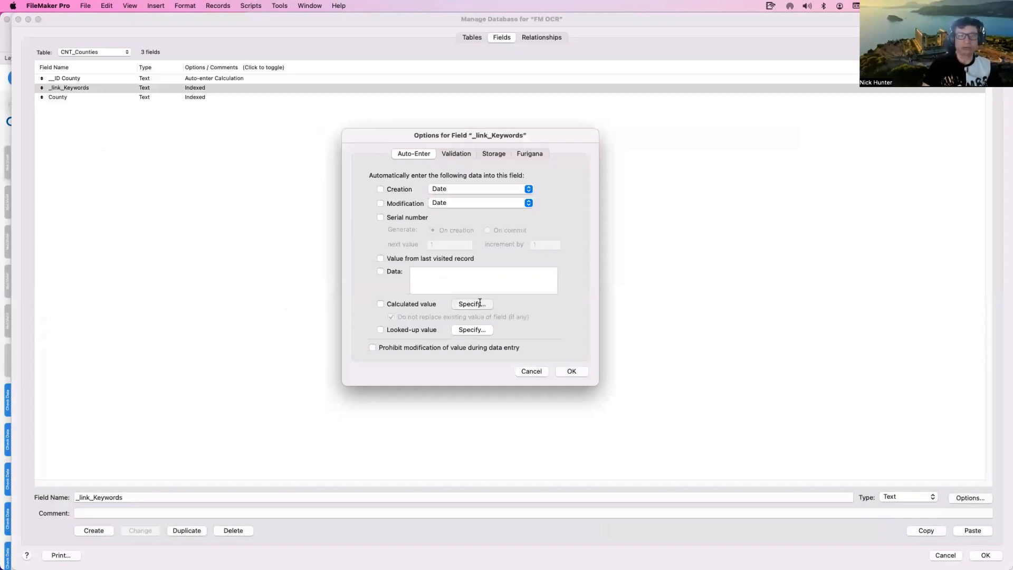
Enter Substitute ( County ; " " ; ¶ ) as the auto-enter calculation for _link_Keywords.
{"action": "type", "text": "sub"}
{"action": "key", "text": "Return"}
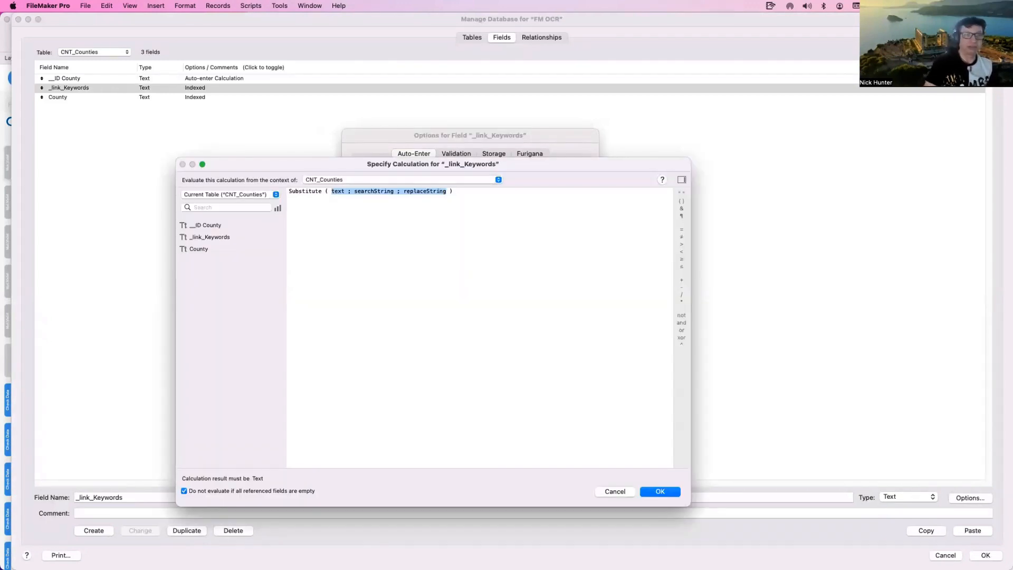
{"action": "double_click", "coordinate": [337, 192]}
{"action": "double_click", "coordinate": [236, 250]}
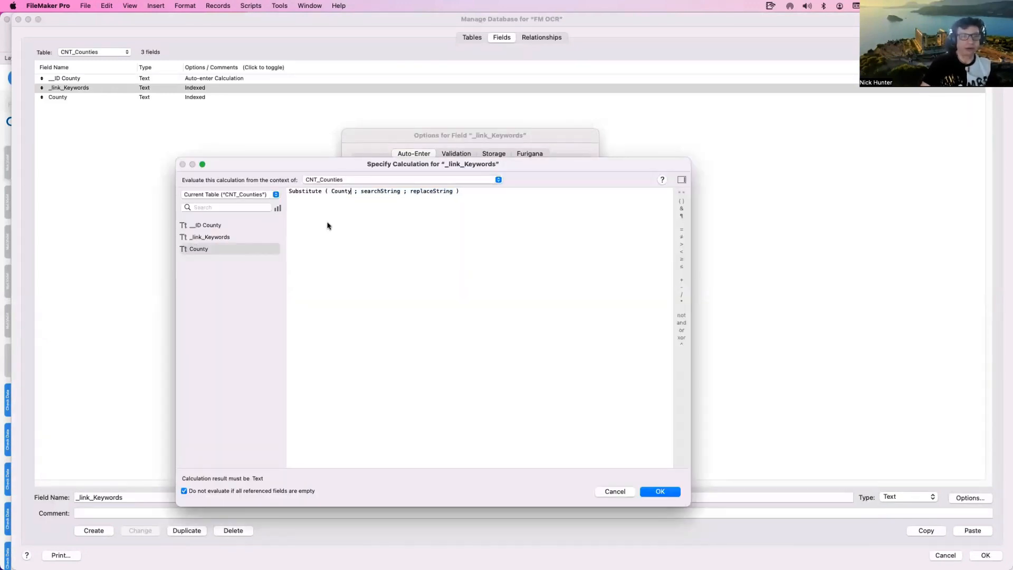
{"action": "double_click", "coordinate": [390, 190]}
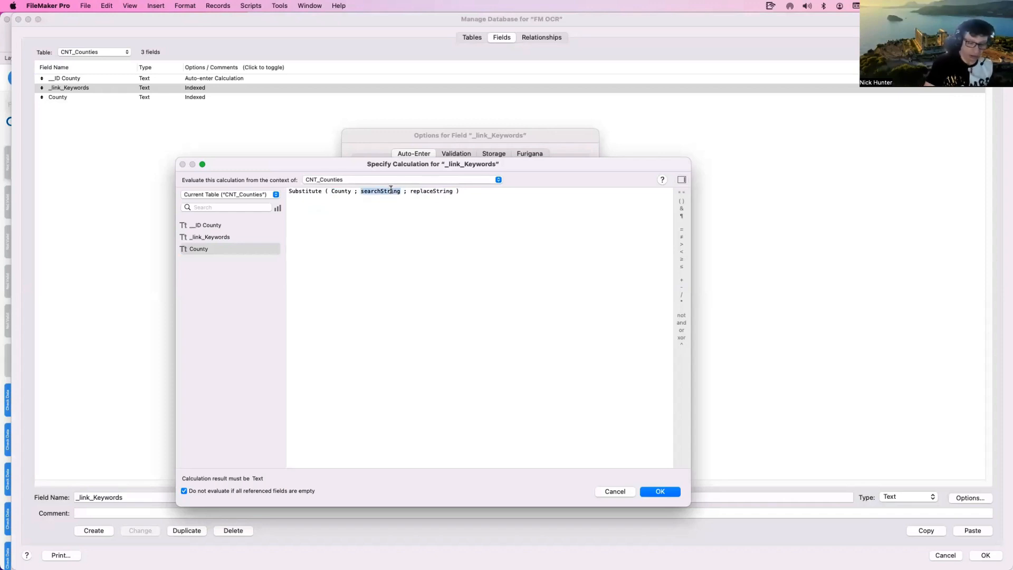
{"action": "type", "text": "\" \""}
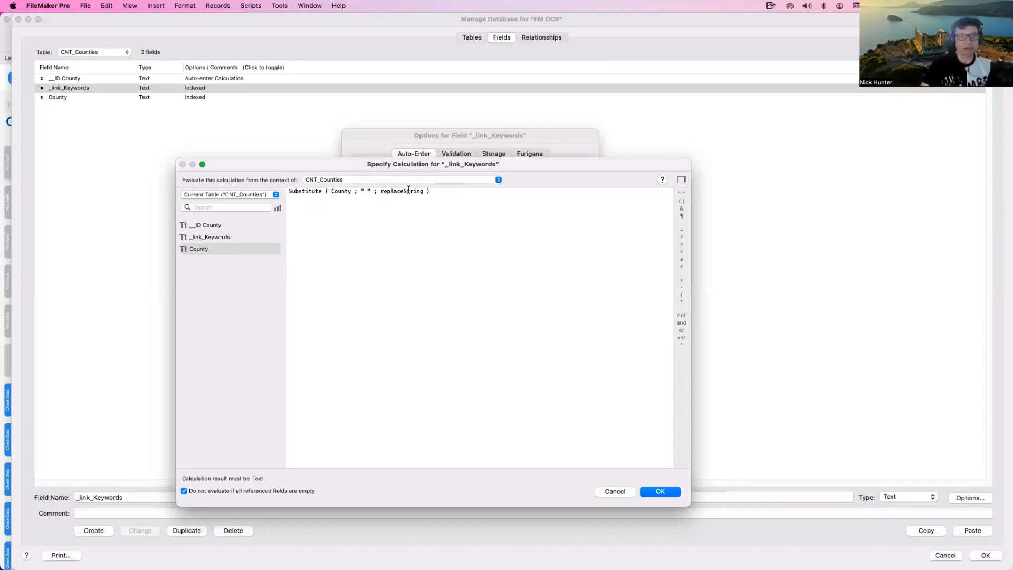
{"action": "double_click", "coordinate": [409, 191]}
{"action": "type", "text": "¶"}
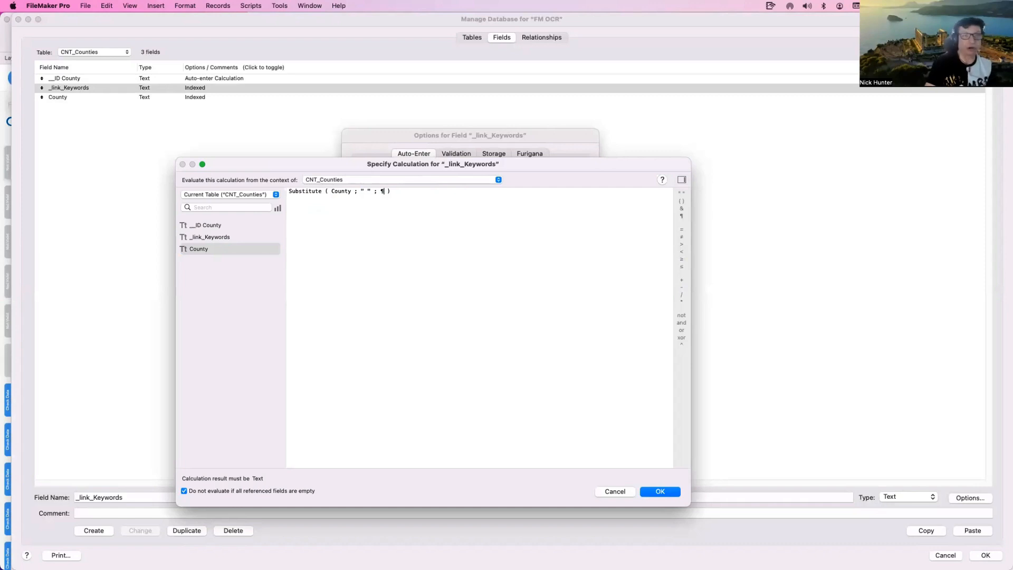
Let the _link_Keywords calculation replace existing values, and save the field options and database changes.
{"action": "key", "text": "Return"}
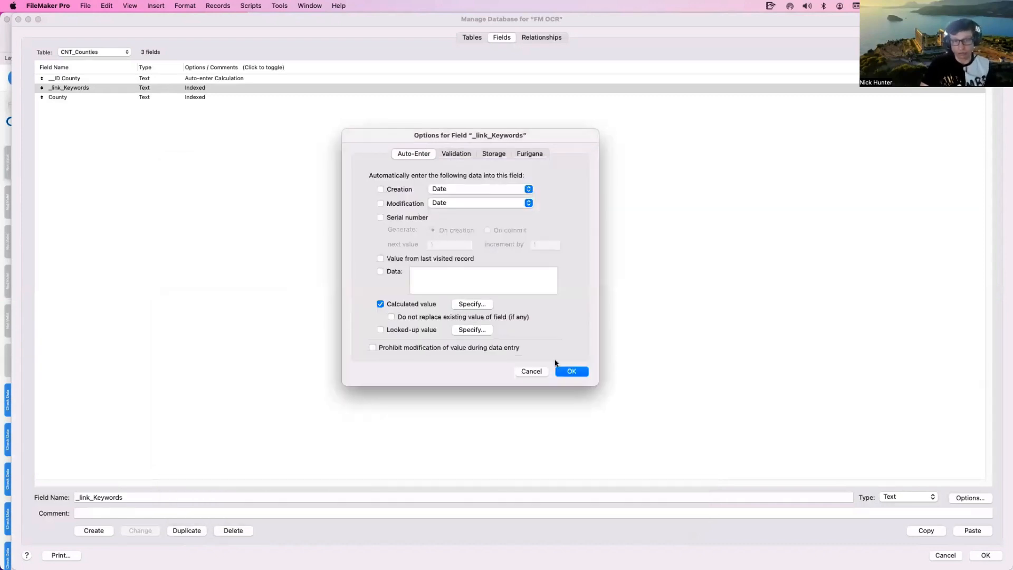
{"action": "left_click", "coordinate": [566, 372]}
{"action": "left_click", "coordinate": [983, 556]}
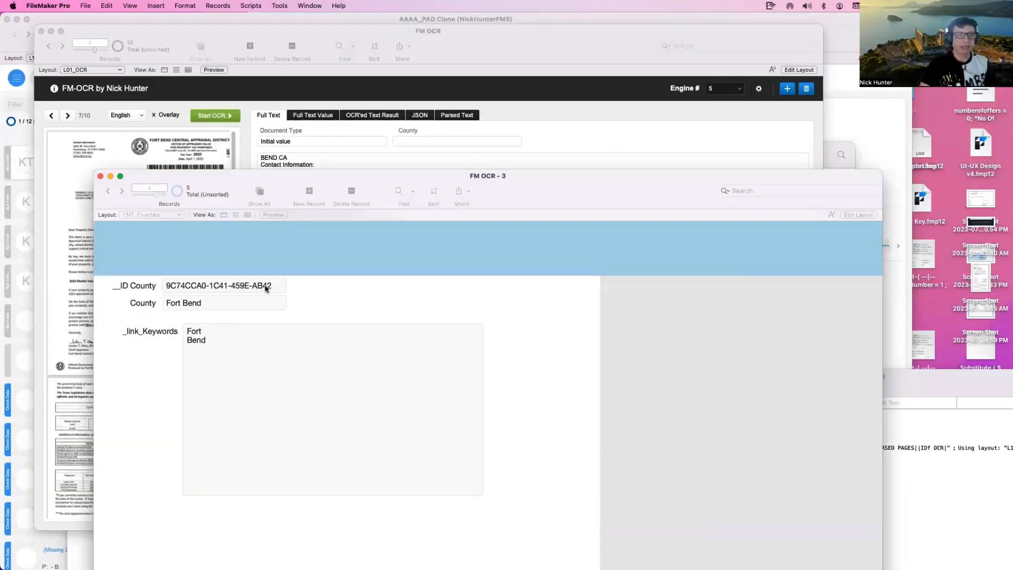
Clear the County name in the fourth county record, re-enter it as Fort Bend, and commit to recalculate the keywords.
{"action": "left_click", "coordinate": [263, 301]}
{"action": "key", "text": "super+a"}
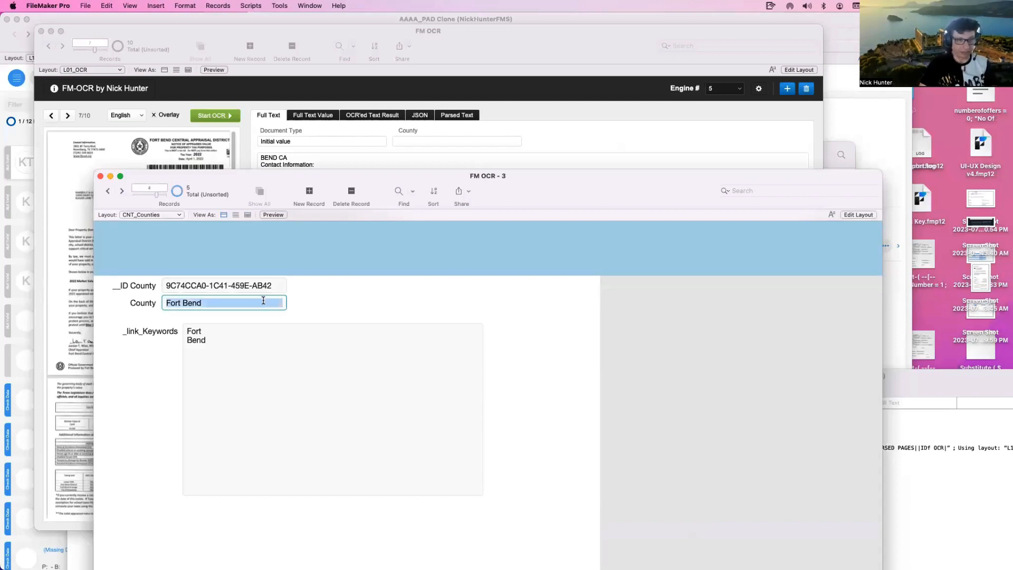
{"action": "key", "text": "BackSpace"}
{"action": "left_click", "coordinate": [239, 373]}
{"action": "left_click", "coordinate": [331, 306]}
{"action": "left_click", "coordinate": [184, 306]}
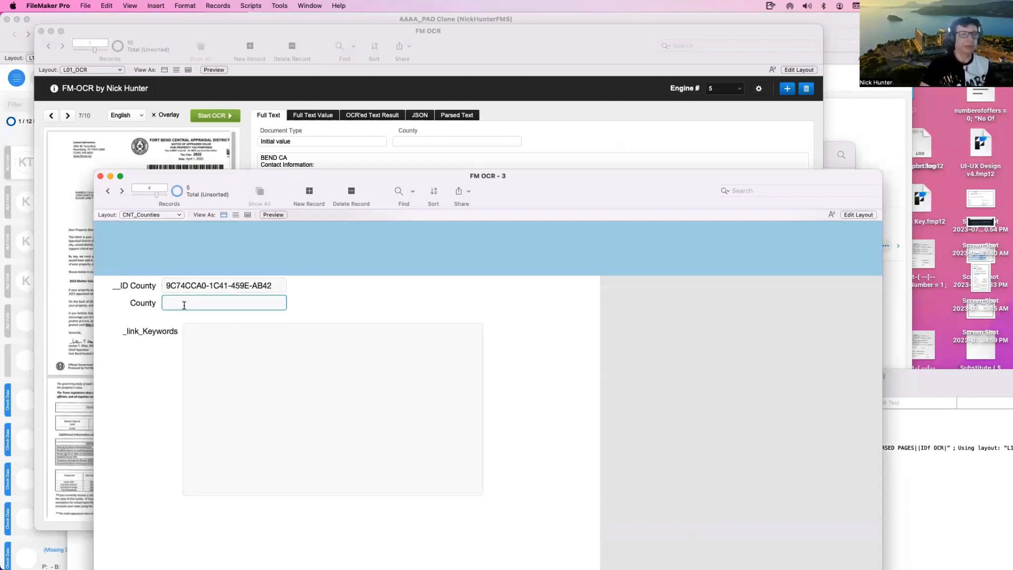
{"action": "type", "text": "Fort Bend"}
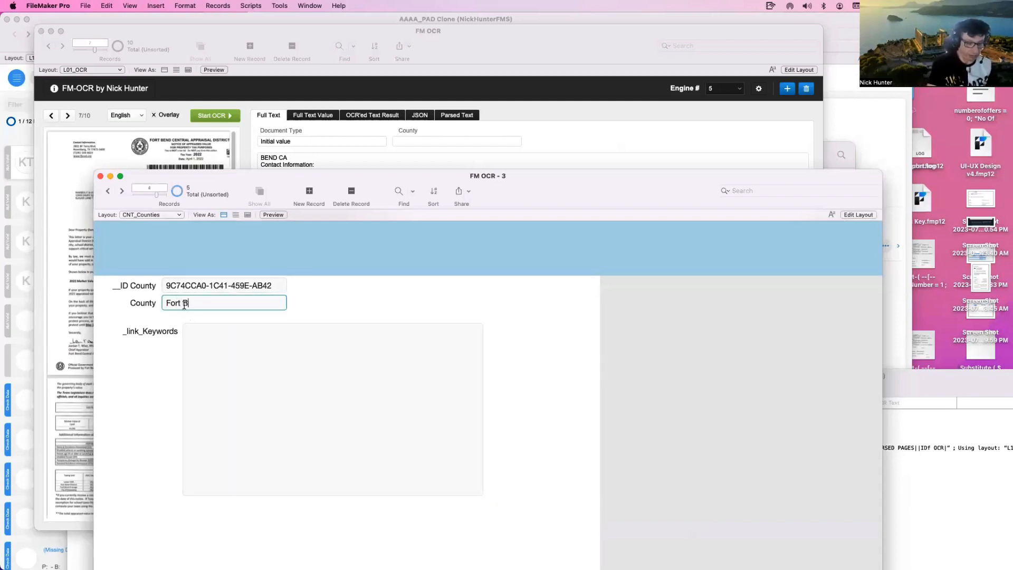
{"action": "left_click", "coordinate": [300, 294]}
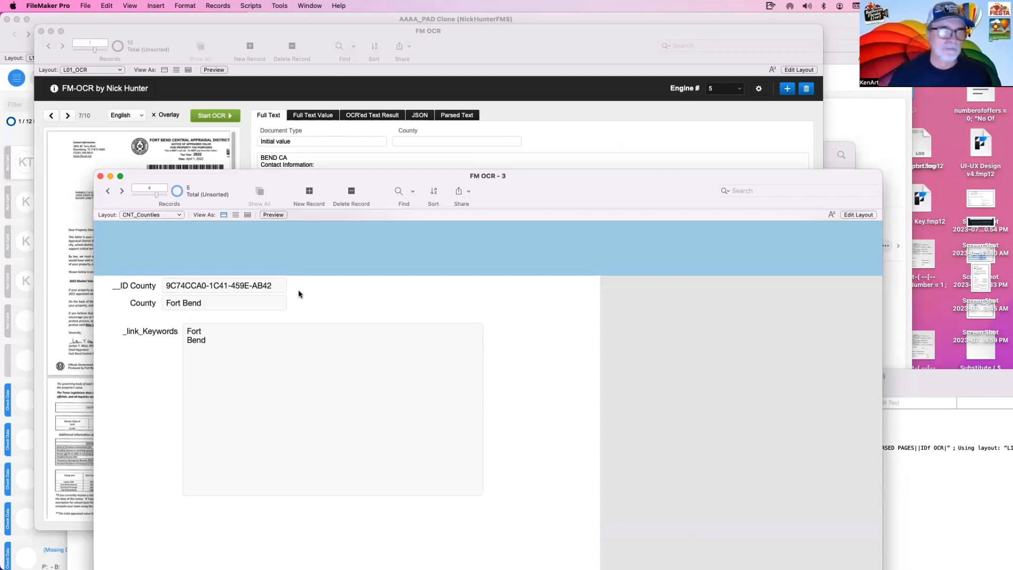
Change the T01_OCR to counties relationship to match Full Text | Value with _link_Keywords, and save the database changes.
{"action": "key", "text": "super+shift+d"}
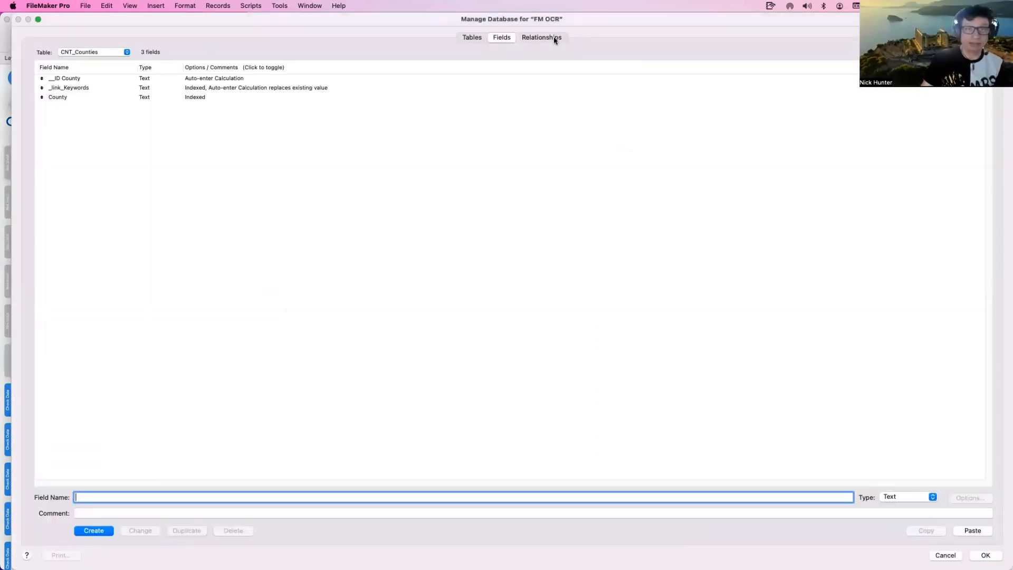
{"action": "left_click", "coordinate": [541, 37]}
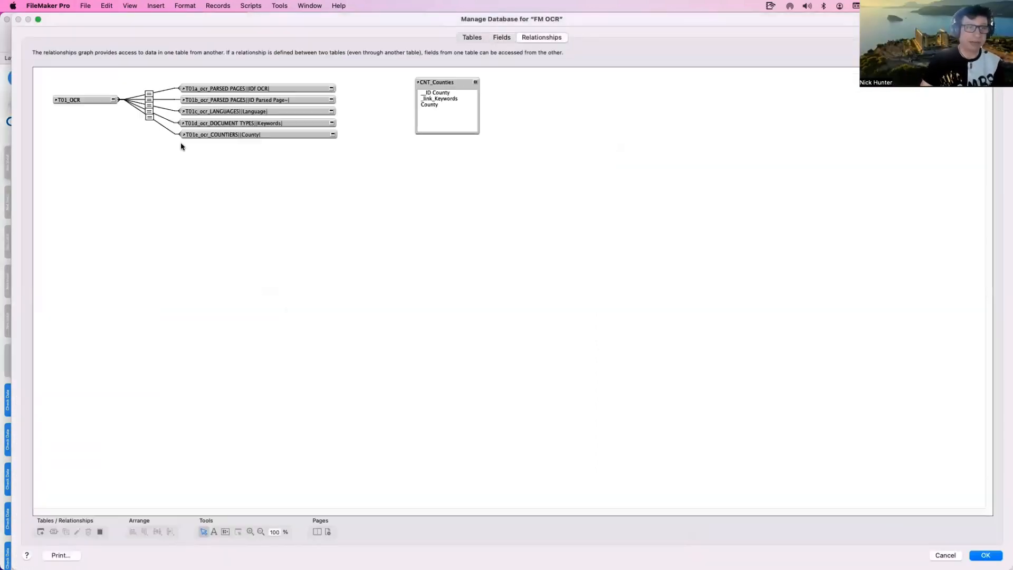
{"action": "double_click", "coordinate": [148, 117]}
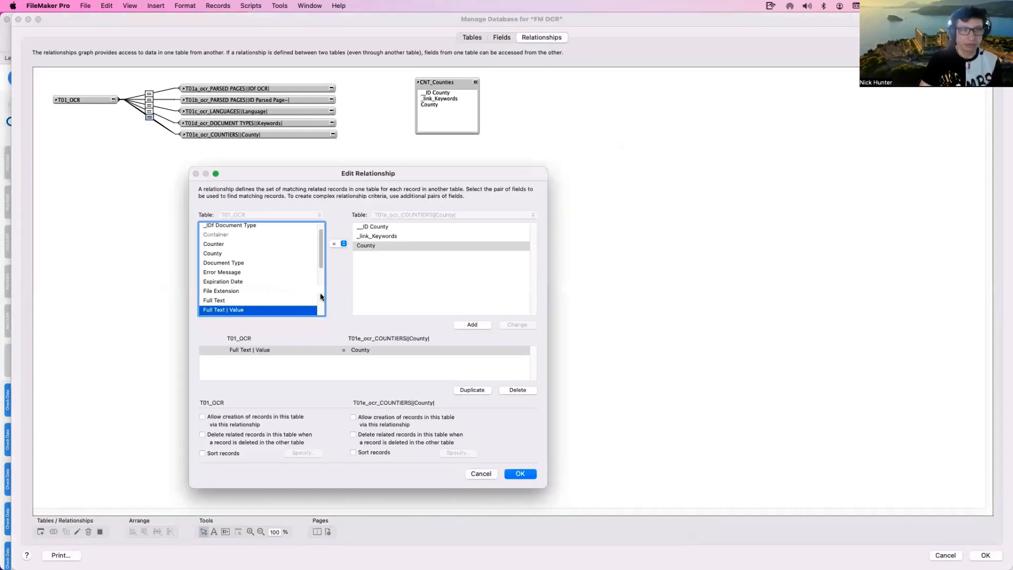
{"action": "left_click", "coordinate": [384, 237]}
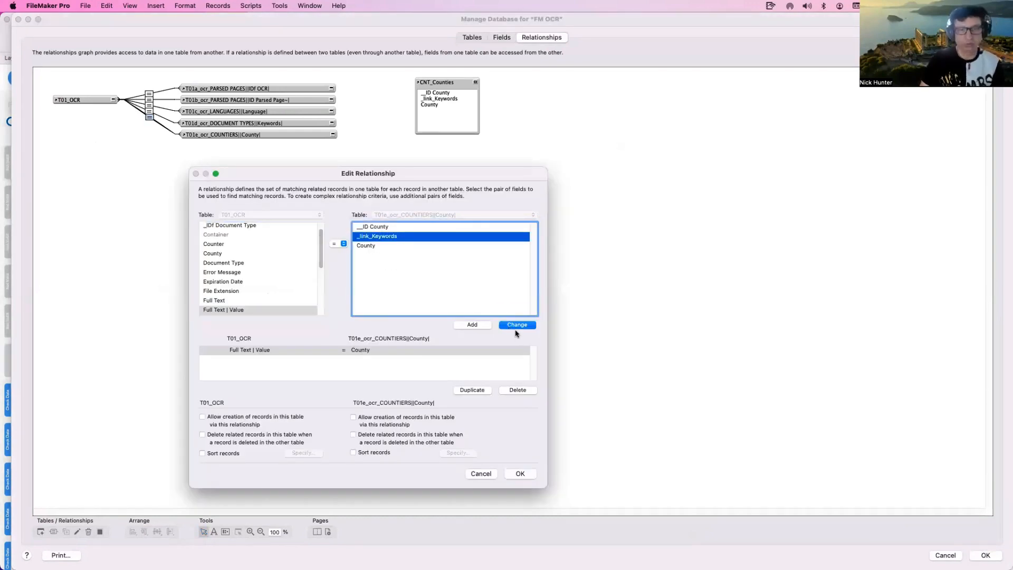
{"action": "left_click", "coordinate": [517, 324]}
{"action": "left_click", "coordinate": [520, 474]}
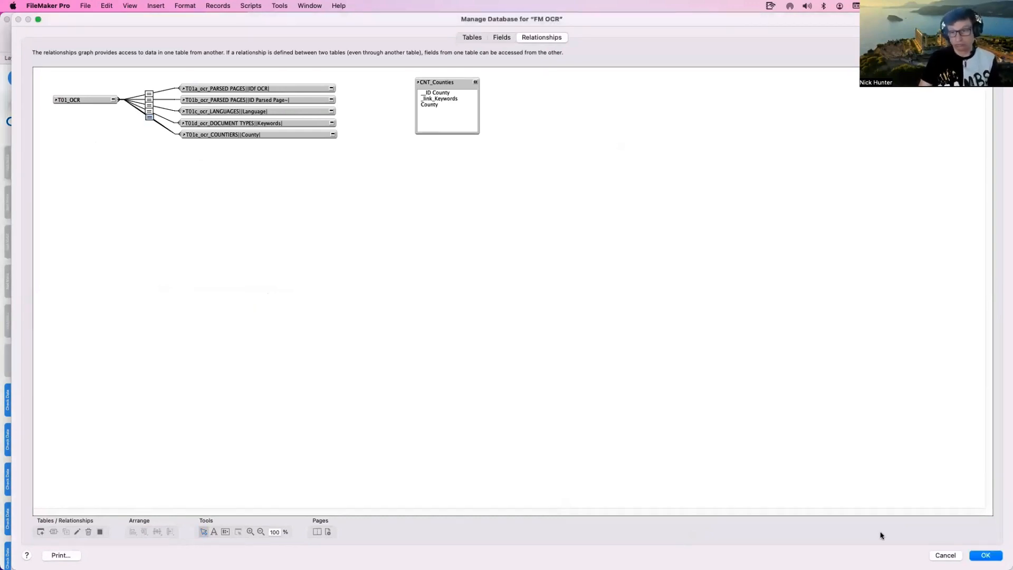
{"action": "left_click", "coordinate": [986, 555]}
Return to the Fort Bend notice, document 7 of 10, and run the OCR on it again.
{"action": "left_click_drag", "start_coordinate": [252, 202], "coordinate": [522, 282]}
{"action": "left_click", "coordinate": [230, 116]}
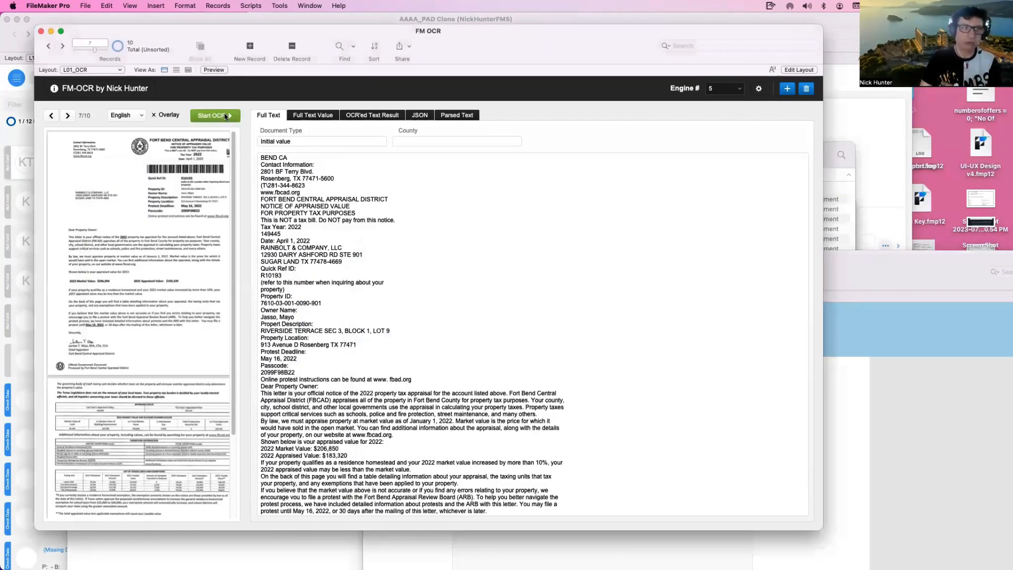
{"action": "left_click", "coordinate": [225, 116]}
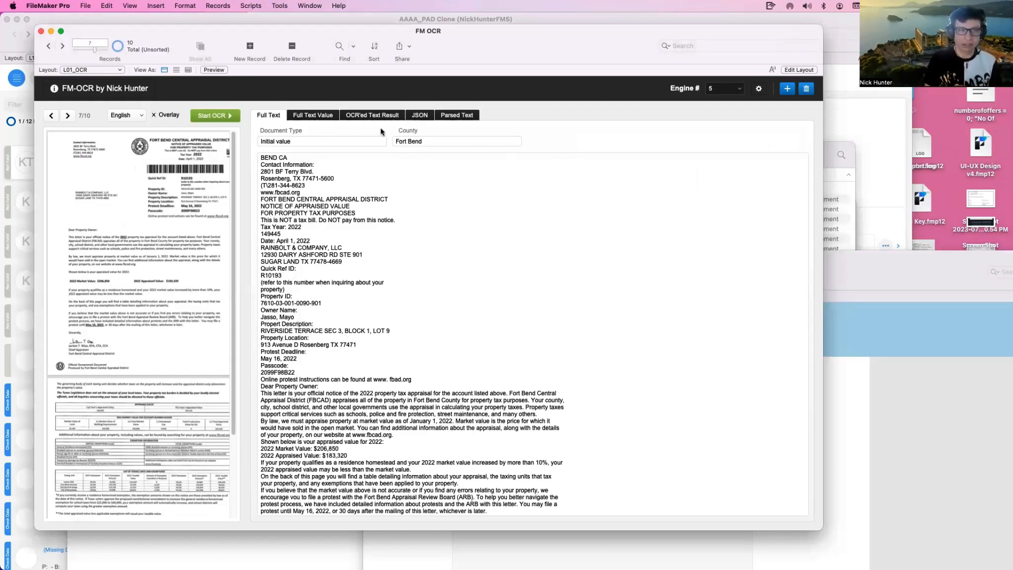
Compare the Fort Bend notice's full text, its one-word-per-line values and the OCR'ed page text, including the appraisal district line.
{"action": "left_click", "coordinate": [323, 114]}
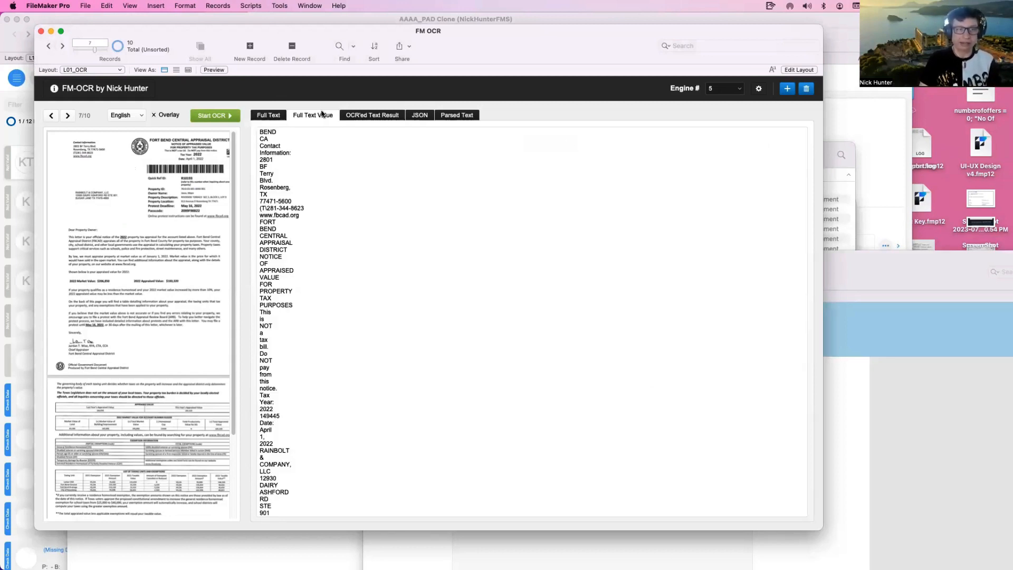
{"action": "left_click", "coordinate": [363, 116]}
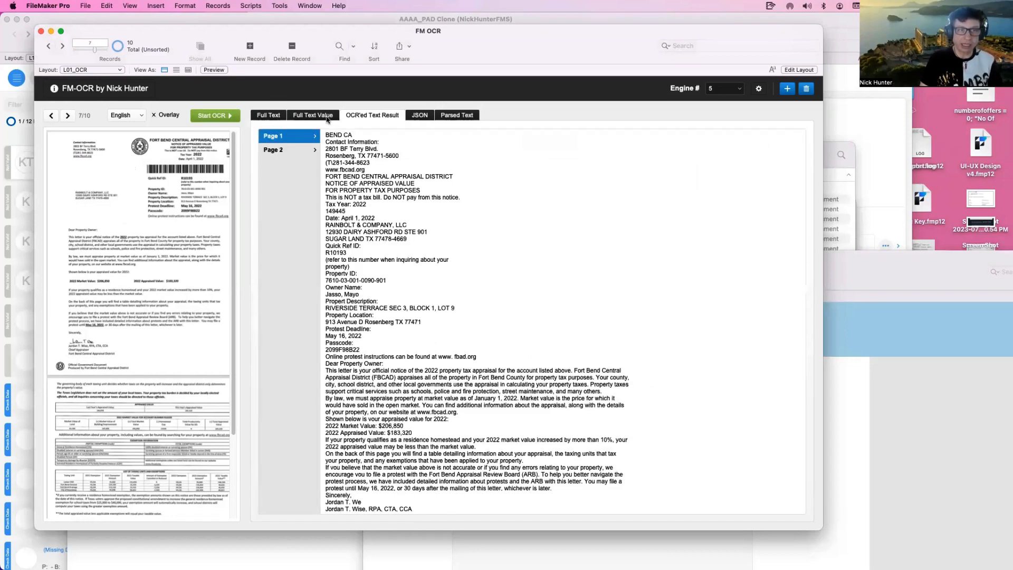
{"action": "left_click", "coordinate": [314, 116]}
{"action": "left_click", "coordinate": [276, 116]}
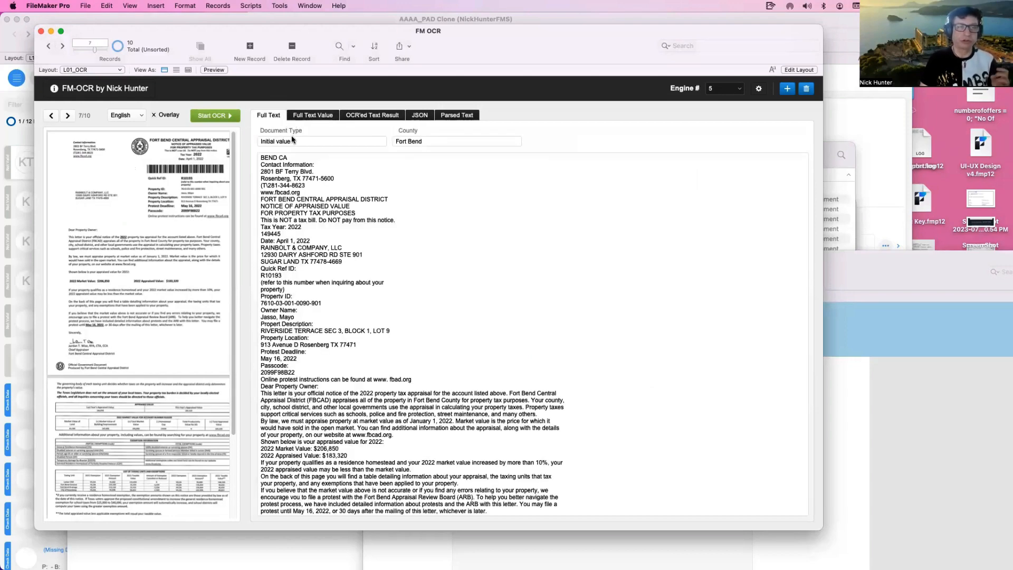
{"action": "left_click_drag", "start_coordinate": [390, 200], "coordinate": [253, 203]}
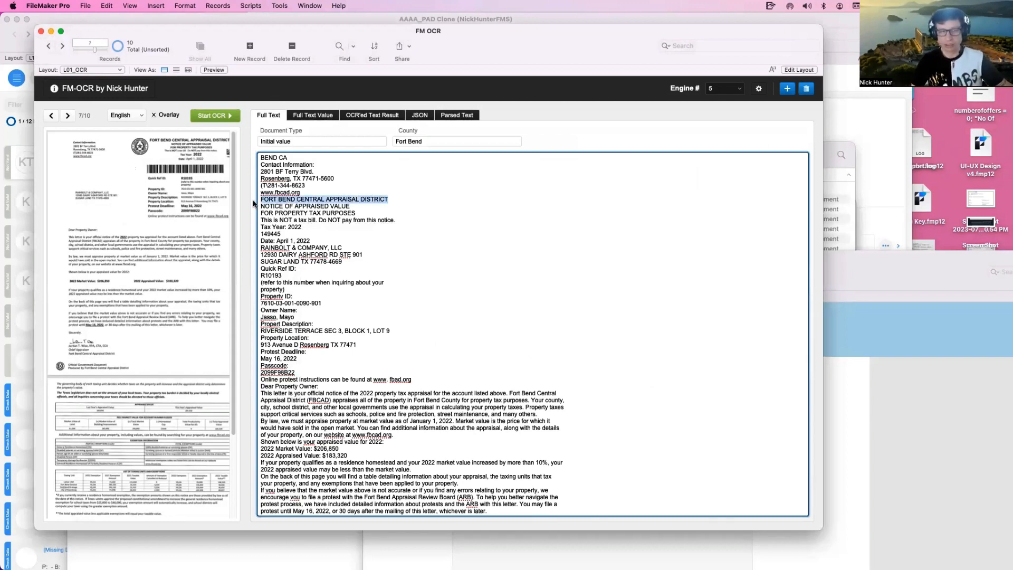
{"action": "left_click", "coordinate": [314, 117]}
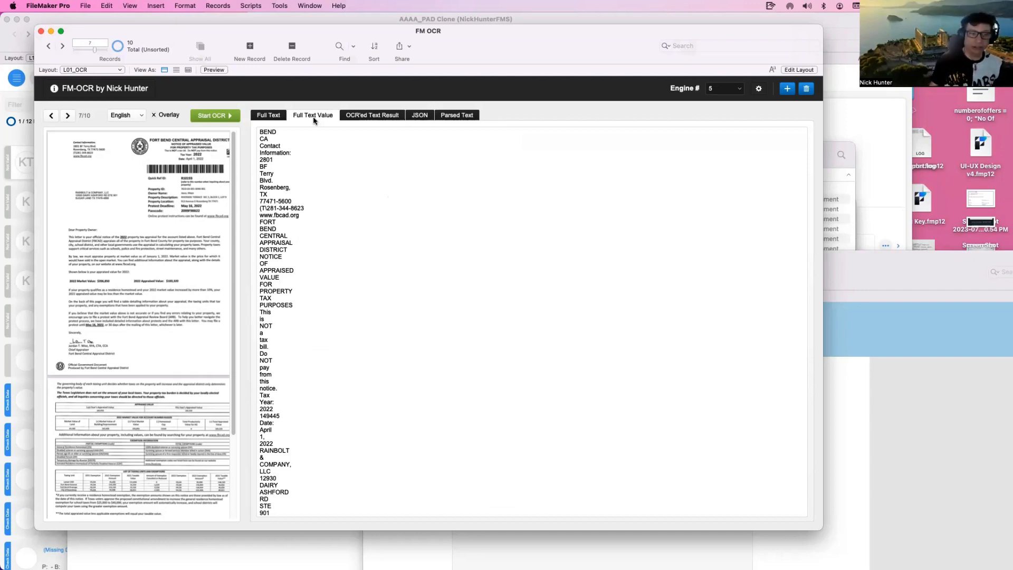
Duplicate the Full Text | Value field in the OCR_OCR table and rename the copy Full Text | Numbers.
{"action": "key", "text": "super+shift+d"}
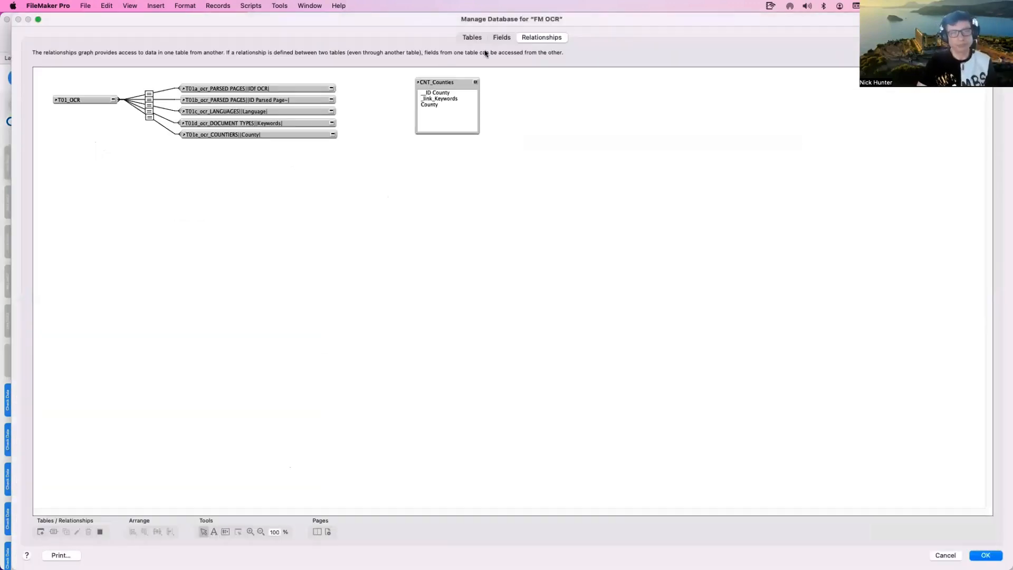
{"action": "left_click", "coordinate": [500, 38]}
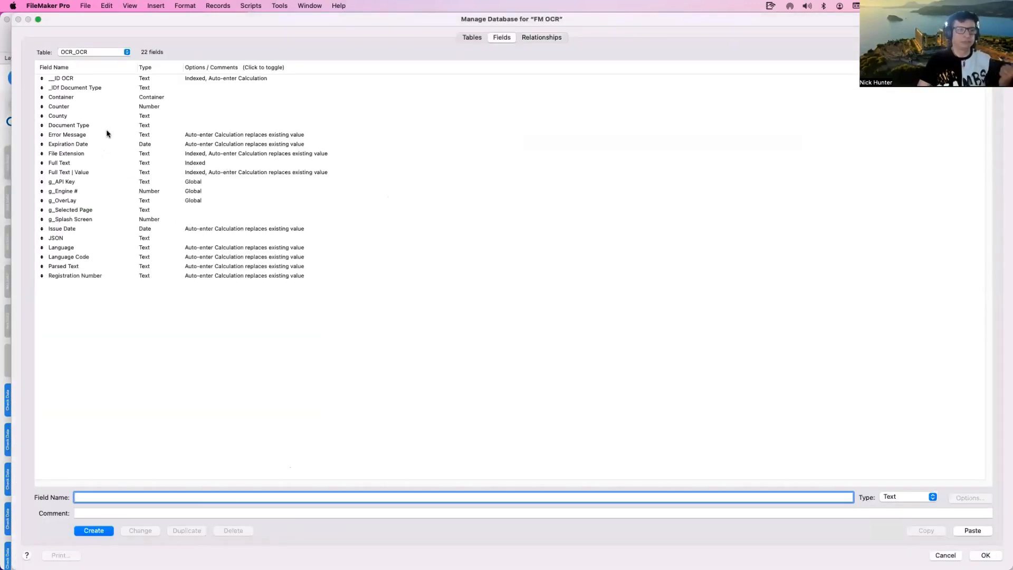
{"action": "left_click", "coordinate": [103, 172]}
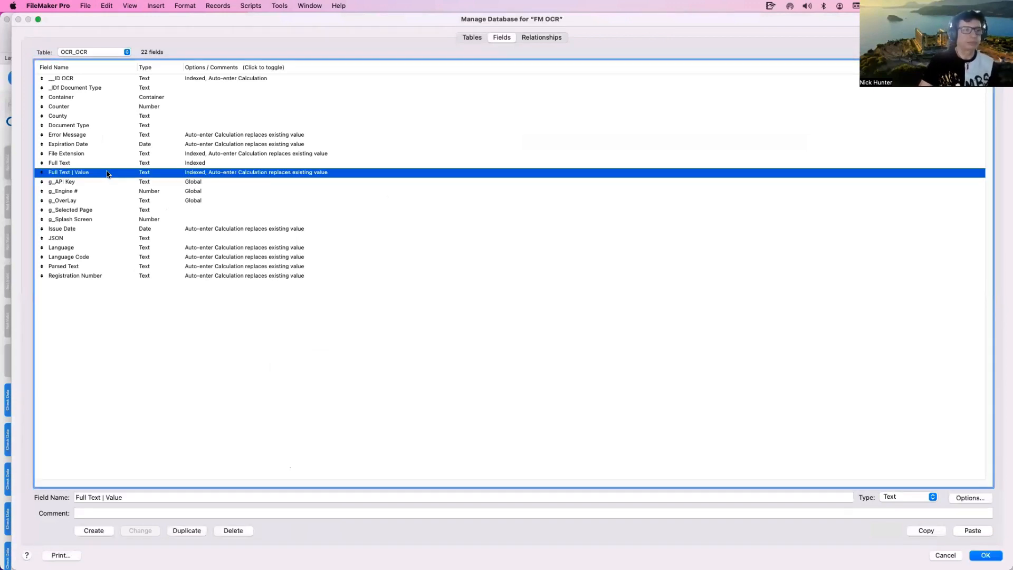
{"action": "left_click", "coordinate": [201, 532]}
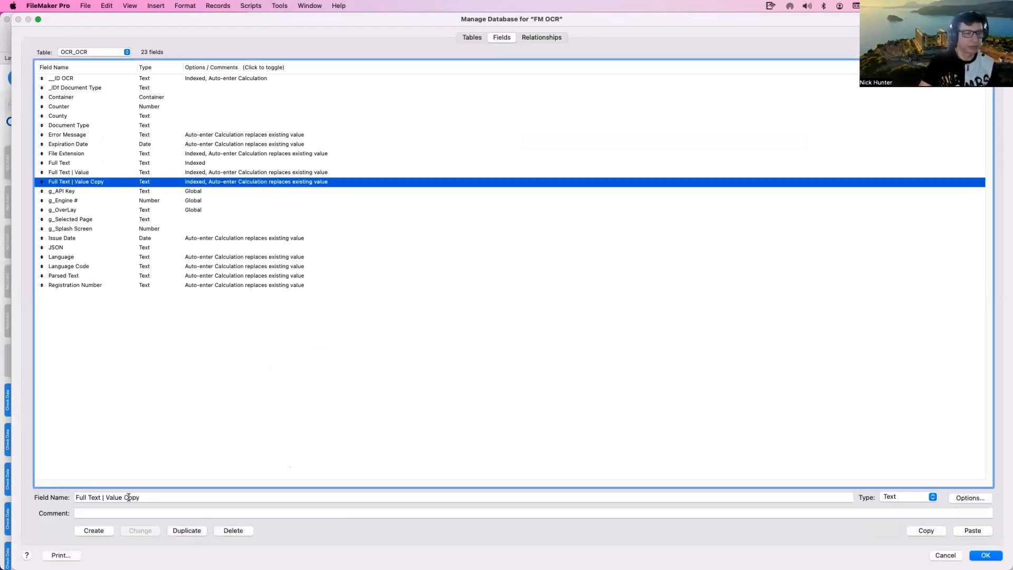
{"action": "left_click_drag", "start_coordinate": [107, 497], "coordinate": [112, 510]}
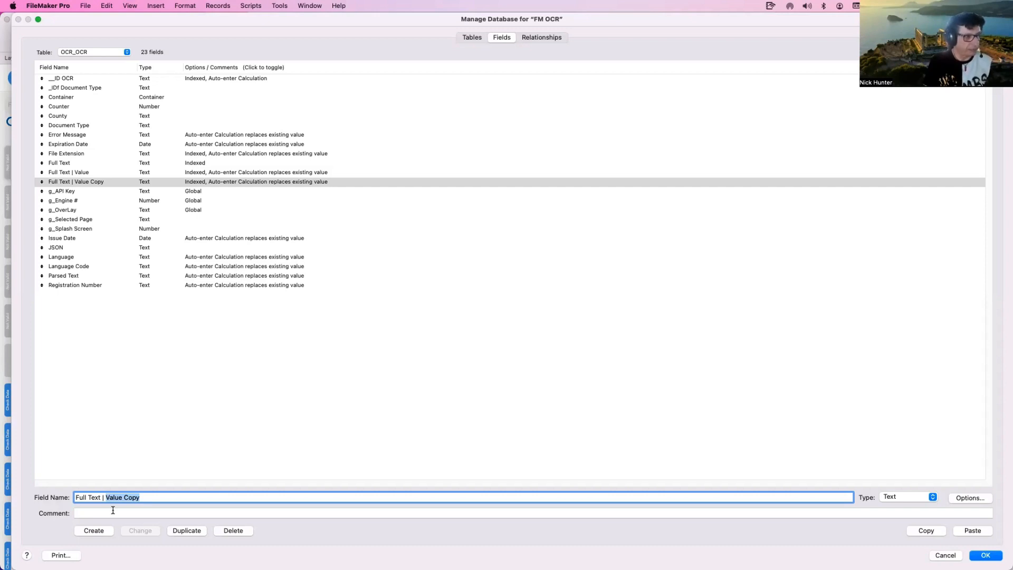
{"action": "type", "text": "Numbers"}
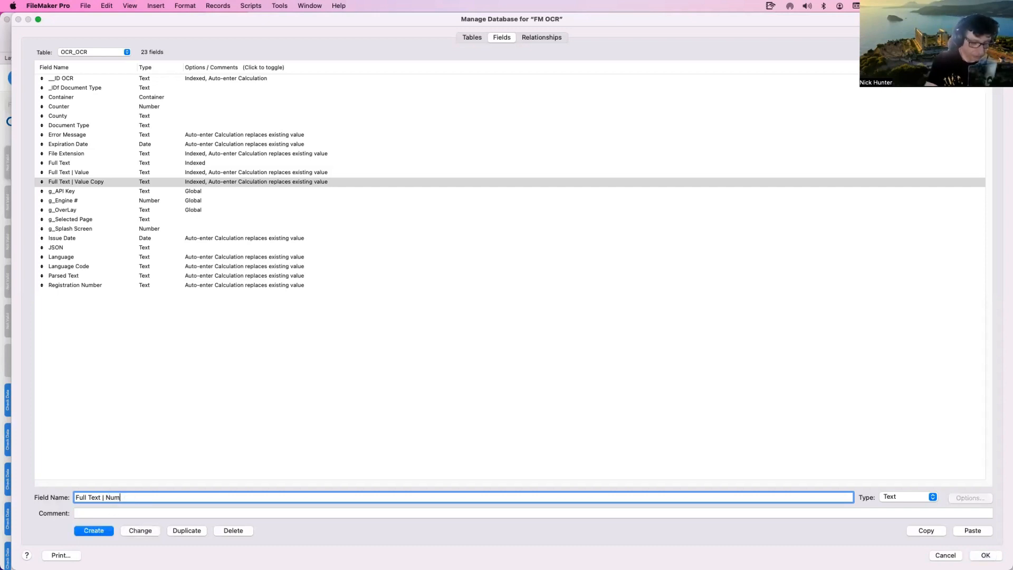
{"action": "left_click", "coordinate": [143, 530]}
Replace the Full Text | Numbers auto-enter calculation with a Filter function that takes Full Text | Value as the text to filter.
{"action": "double_click", "coordinate": [160, 173]}
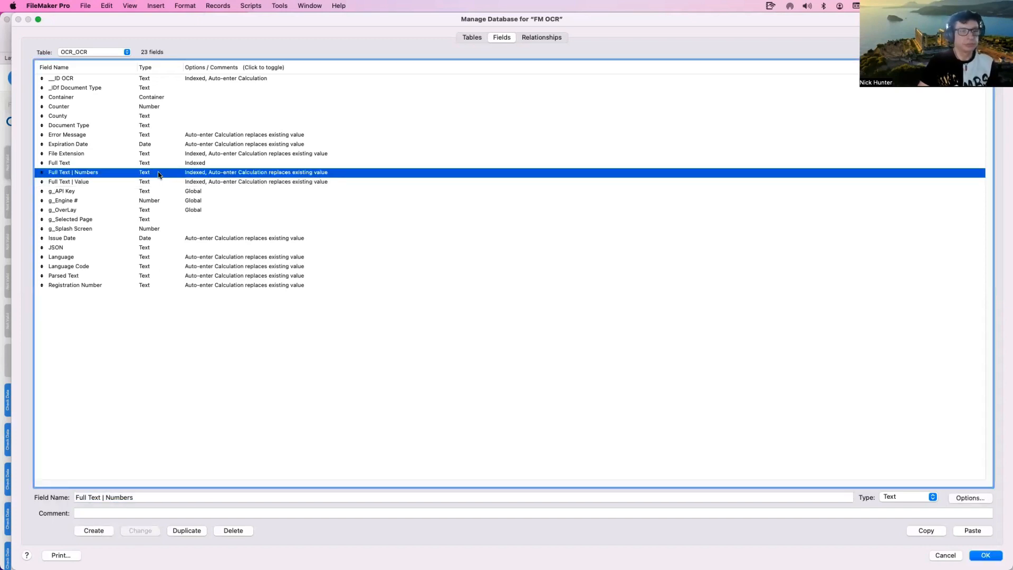
{"action": "left_click", "coordinate": [468, 303]}
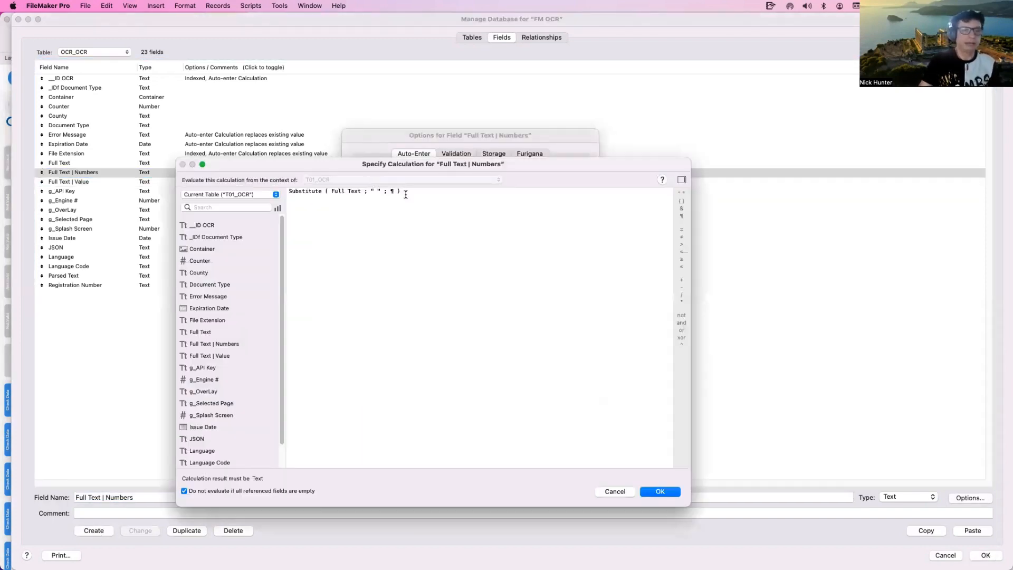
{"action": "key", "text": "super+a"}
{"action": "type", "text": "Filter"}
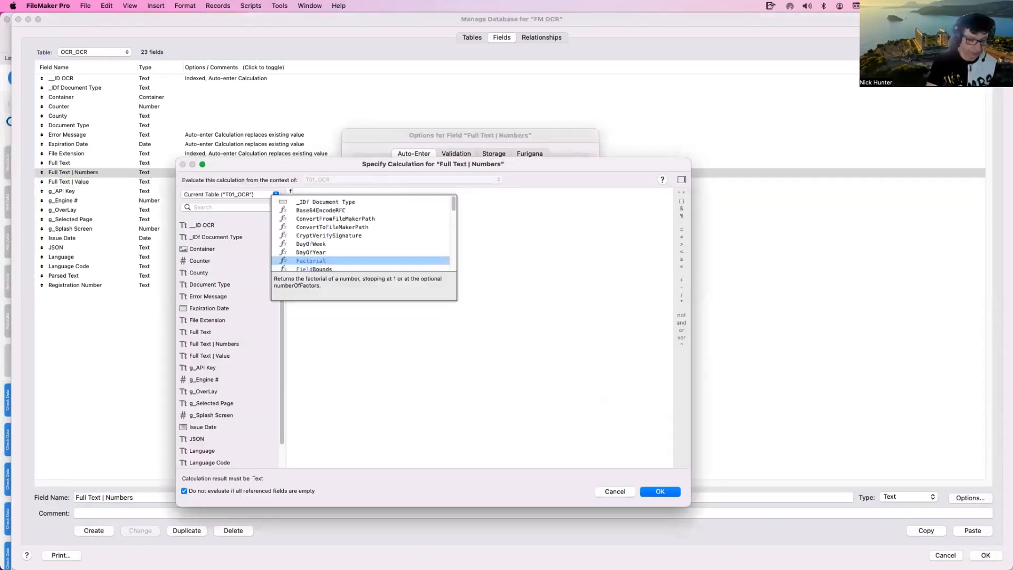
{"action": "key", "text": "Return"}
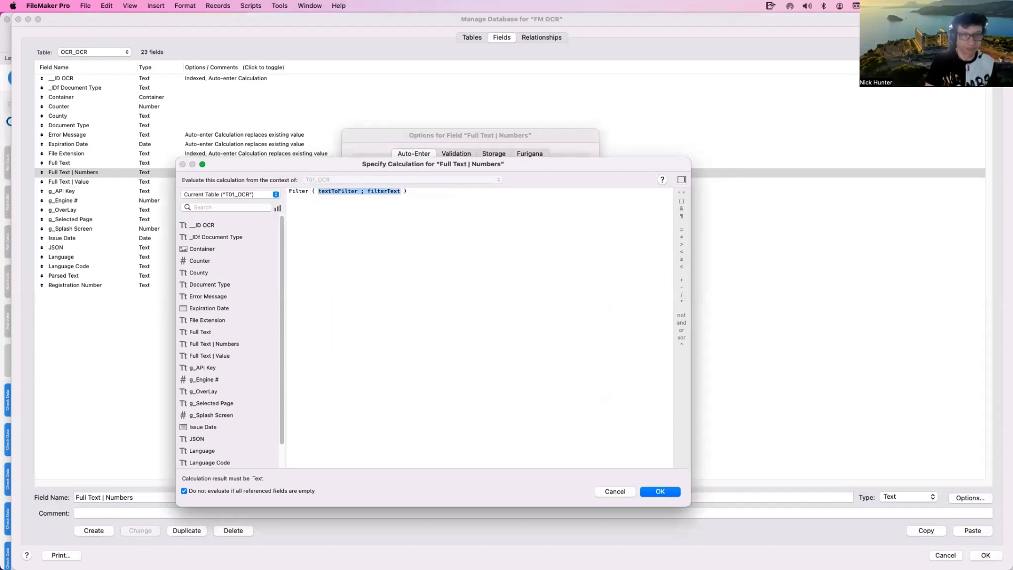
{"action": "double_click", "coordinate": [336, 191]}
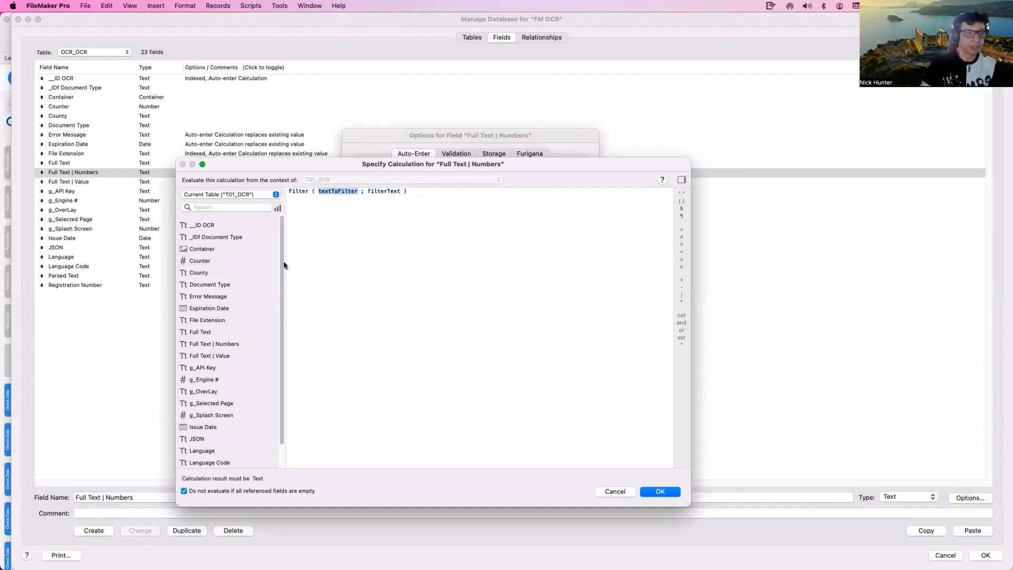
{"action": "double_click", "coordinate": [220, 356]}
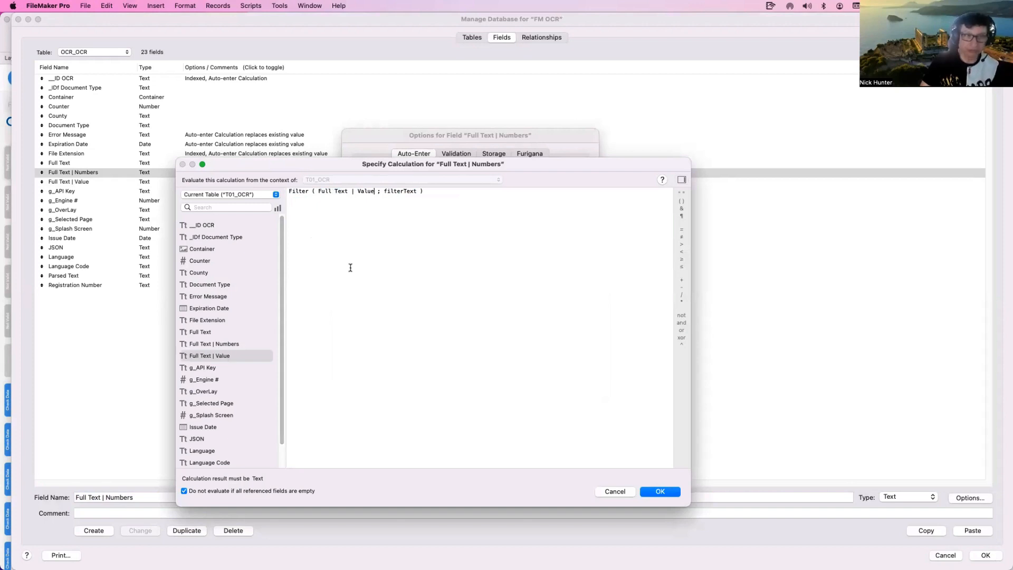
{"action": "double_click", "coordinate": [401, 192]}
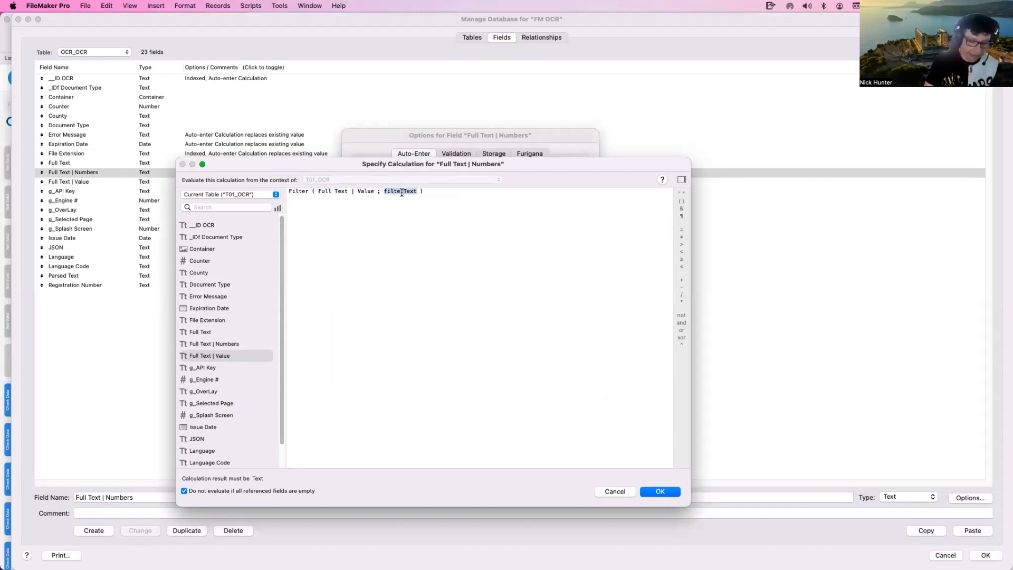
{"action": "type", "text": "\""}
{"action": "type", "text": "012345678"}
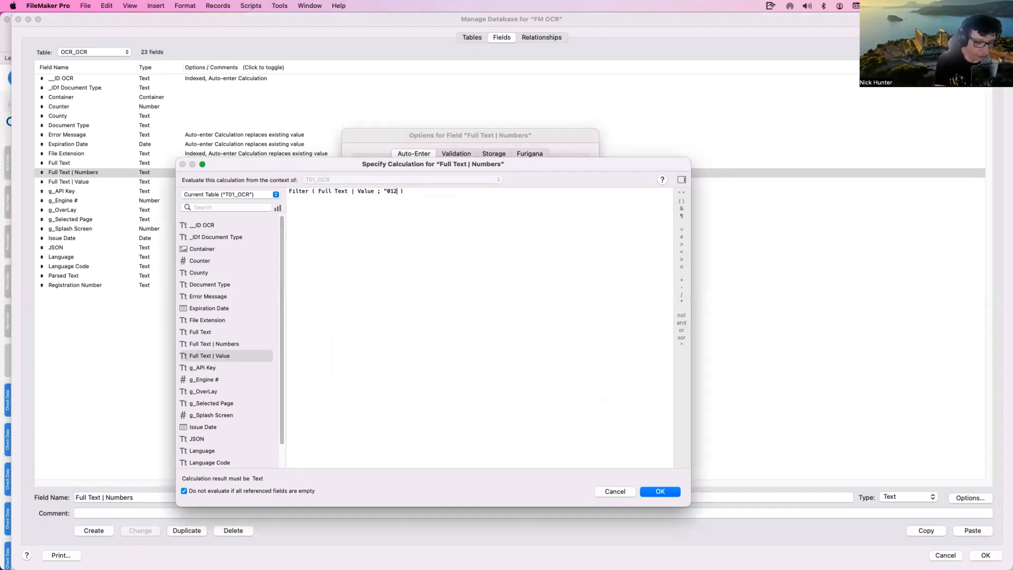
{"action": "type", "text": "9"}
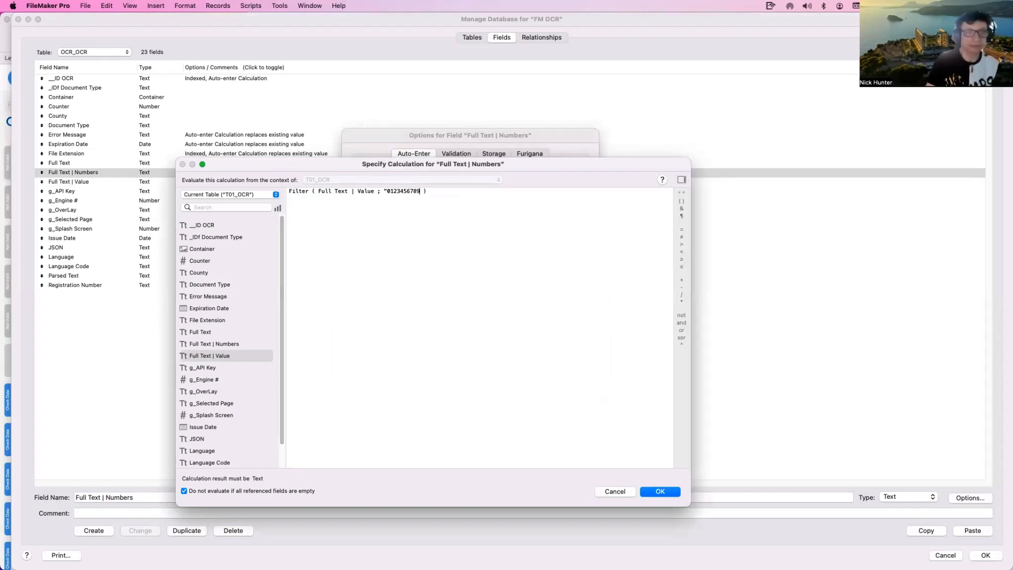
{"action": "key", "text": "KP_Enter"}
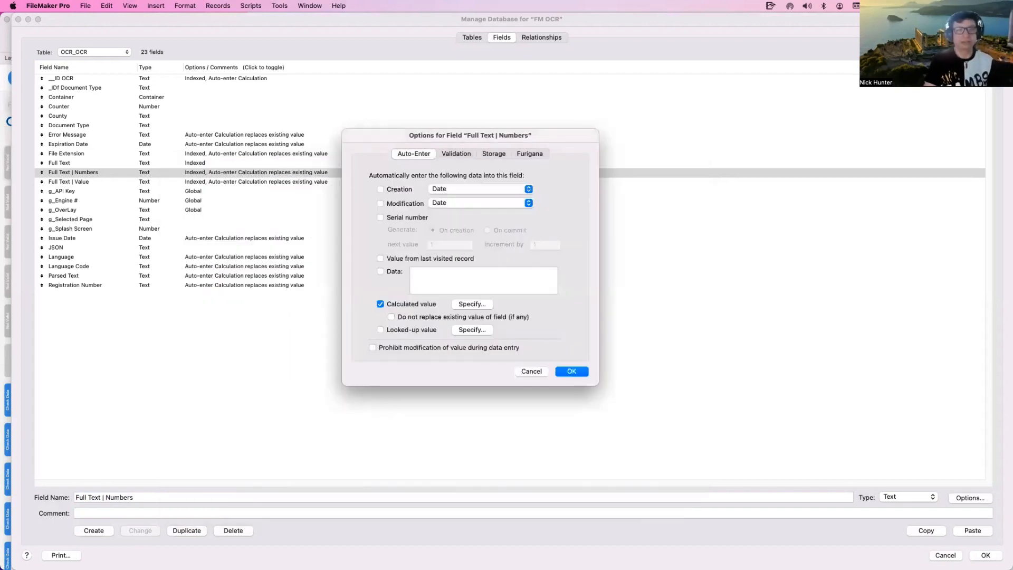
{"action": "left_click", "coordinate": [583, 376]}
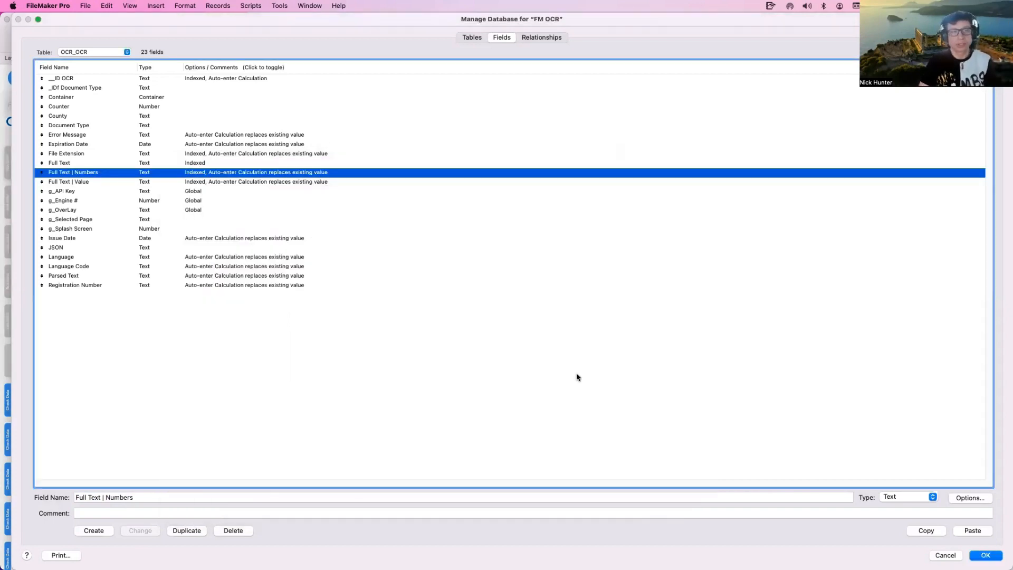
{"action": "left_click", "coordinate": [986, 556]}
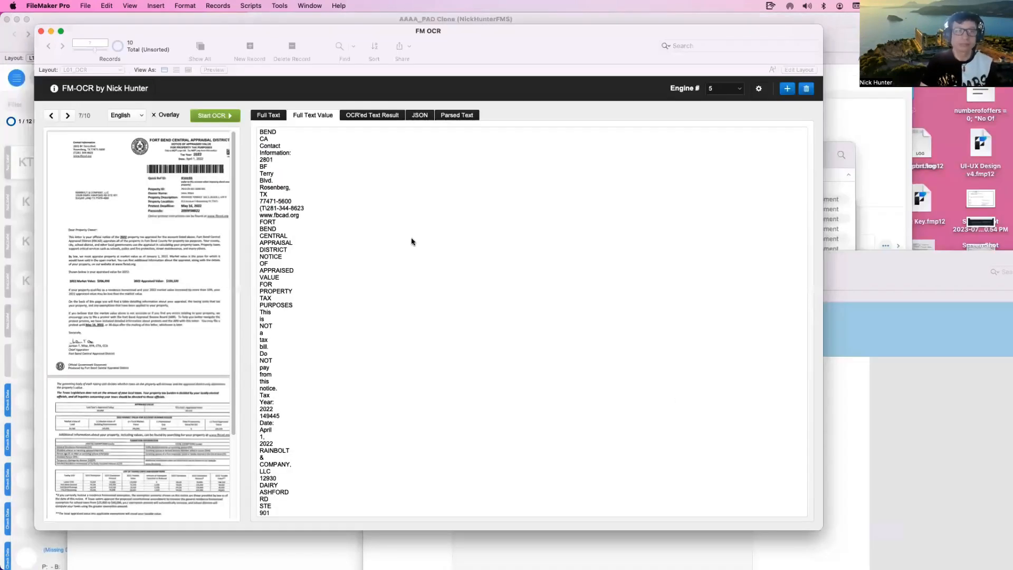
Add a new tab named "Full Text Numbers" to the layout's tab control.
{"action": "left_click", "coordinate": [319, 116]}
{"action": "key", "text": "super+l"}
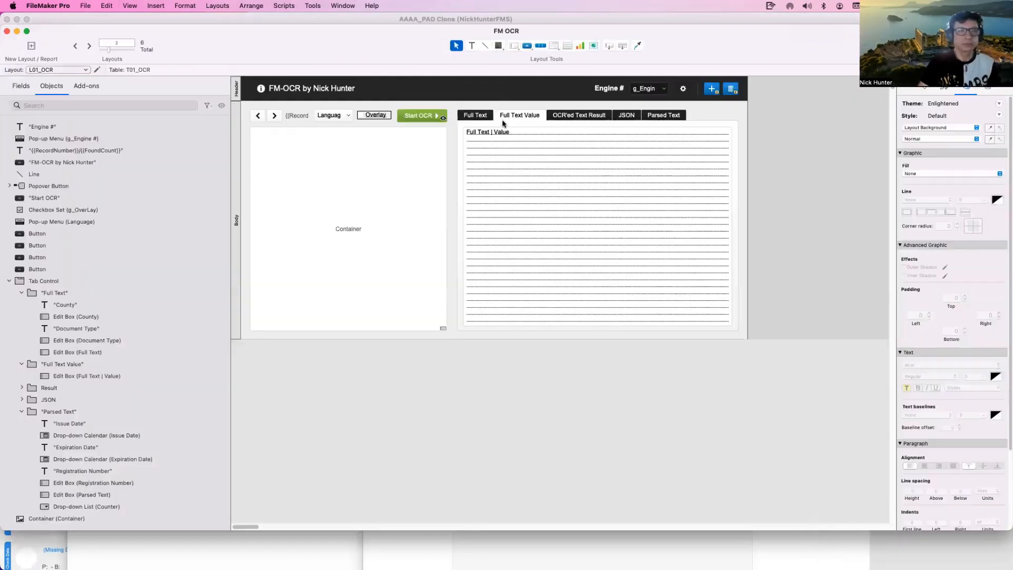
{"action": "double_click", "coordinate": [517, 118]}
{"action": "double_click", "coordinate": [479, 253]}
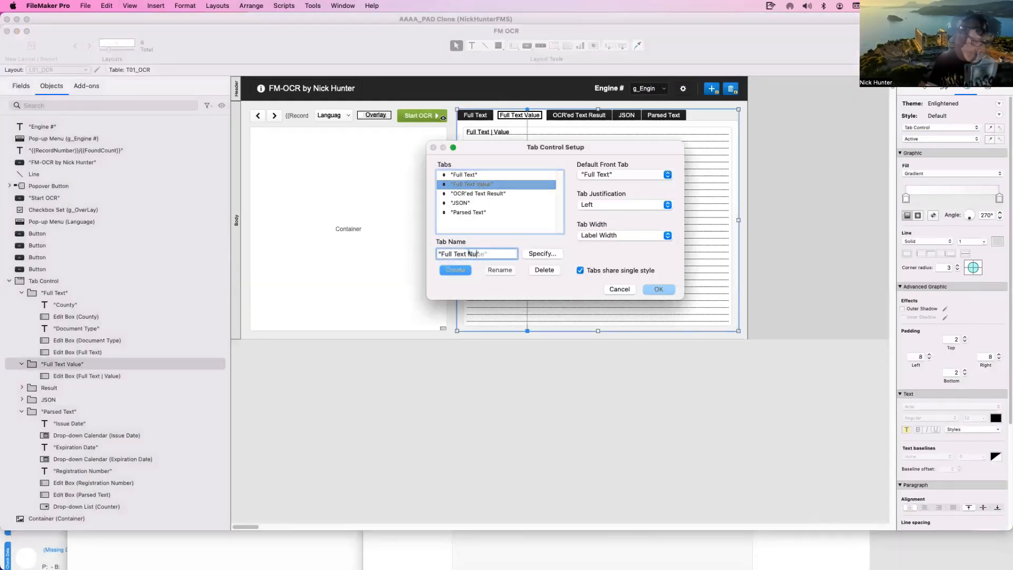
{"action": "type", "text": "Numbers"}
{"action": "left_click", "coordinate": [455, 269]}
{"action": "left_click", "coordinate": [658, 289]}
Place a copy of the Full Text | Value edit box on the Full Text Numbers tab and bind it to Full Text | Numbers.
{"action": "left_click", "coordinate": [538, 175]}
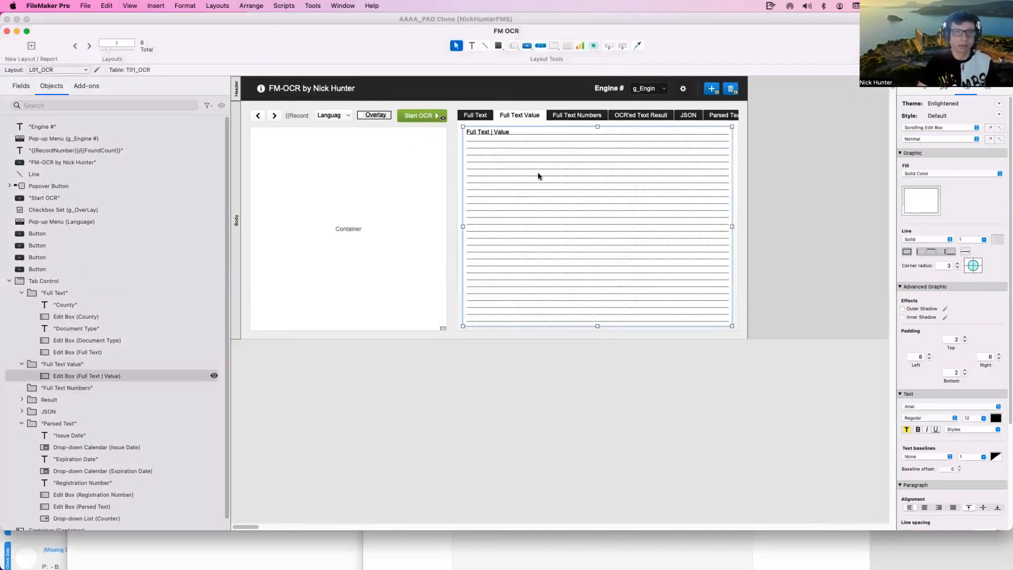
{"action": "left_click", "coordinate": [577, 115]}
{"action": "left_click", "coordinate": [520, 115]}
{"action": "left_click", "coordinate": [534, 155]}
{"action": "left_click_drag", "start_coordinate": [543, 193], "coordinate": [522, 171]}
{"action": "left_click", "coordinate": [256, 397]}
{"action": "left_click", "coordinate": [252, 423]}
{"action": "left_click", "coordinate": [391, 441]}
{"action": "left_click", "coordinate": [577, 115]}
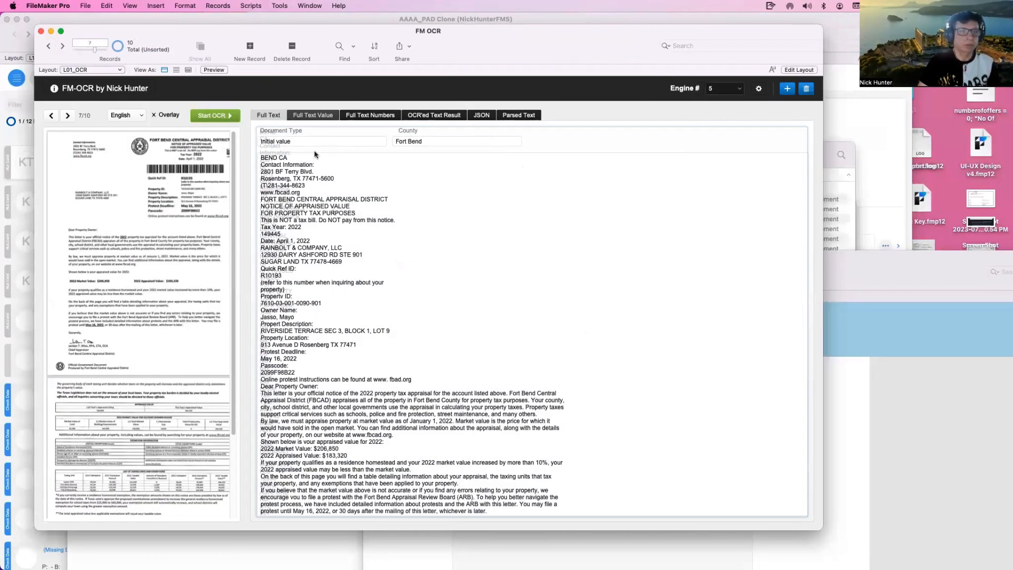
Clear and re-enter the Full Text Value contents to trigger the calculation, and check the output on the Full Text Numbers tab.
{"action": "left_click", "coordinate": [313, 115]}
{"action": "left_click", "coordinate": [332, 208]}
{"action": "key", "text": "super+a"}
{"action": "key", "text": "BackSpace"}
{"action": "key", "text": "super+v"}
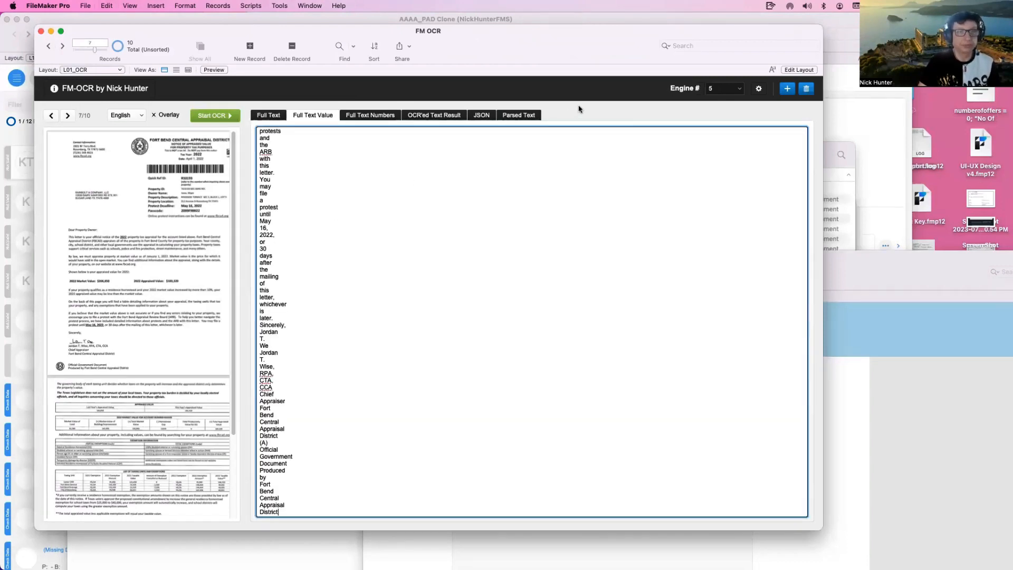
{"action": "left_click", "coordinate": [580, 107]}
{"action": "left_click", "coordinate": [381, 118]}
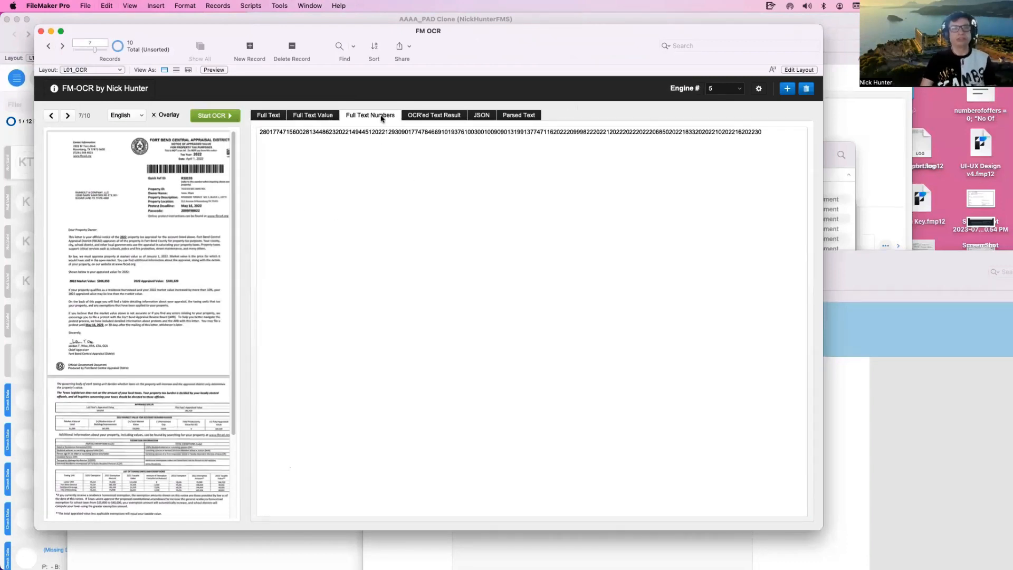
{"action": "left_click", "coordinate": [324, 118]}
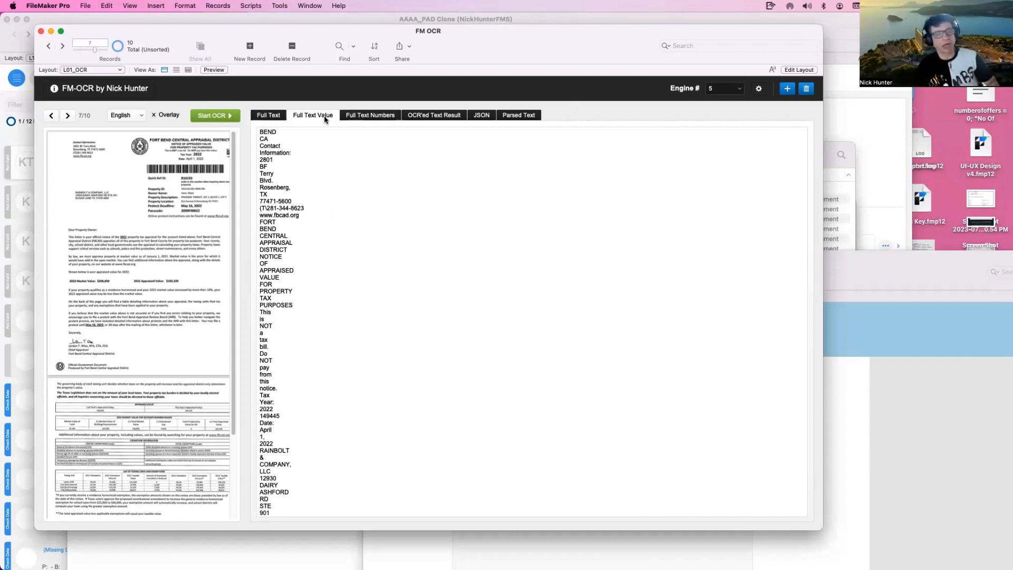
Revise the Full Text | Numbers auto-enter calculation so the digit filter also keeps line breaks, and save the database definition.
{"action": "key", "text": "shift+super+d"}
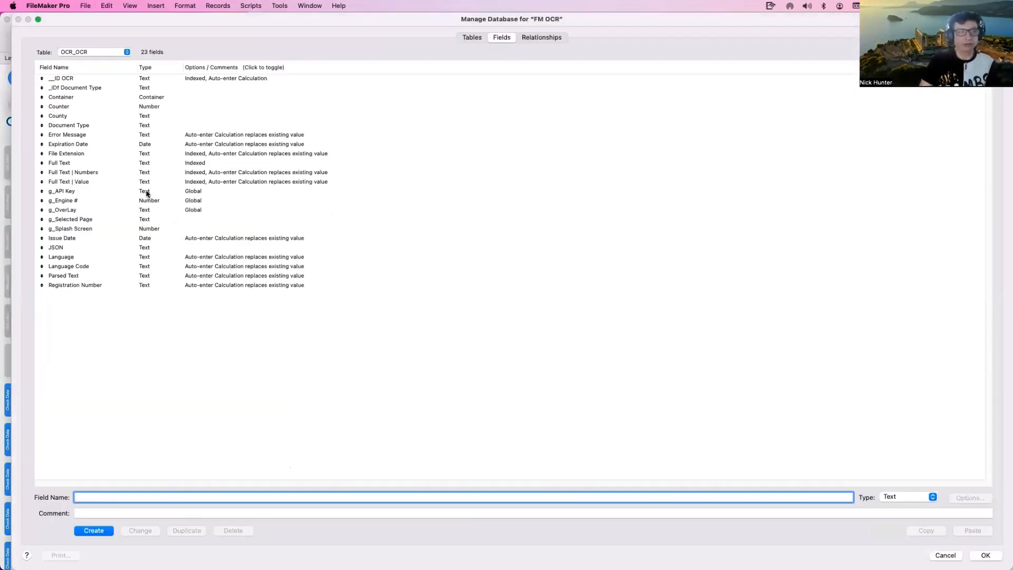
{"action": "left_click", "coordinate": [132, 173]}
{"action": "double_click", "coordinate": [176, 172]}
{"action": "left_click", "coordinate": [472, 304]}
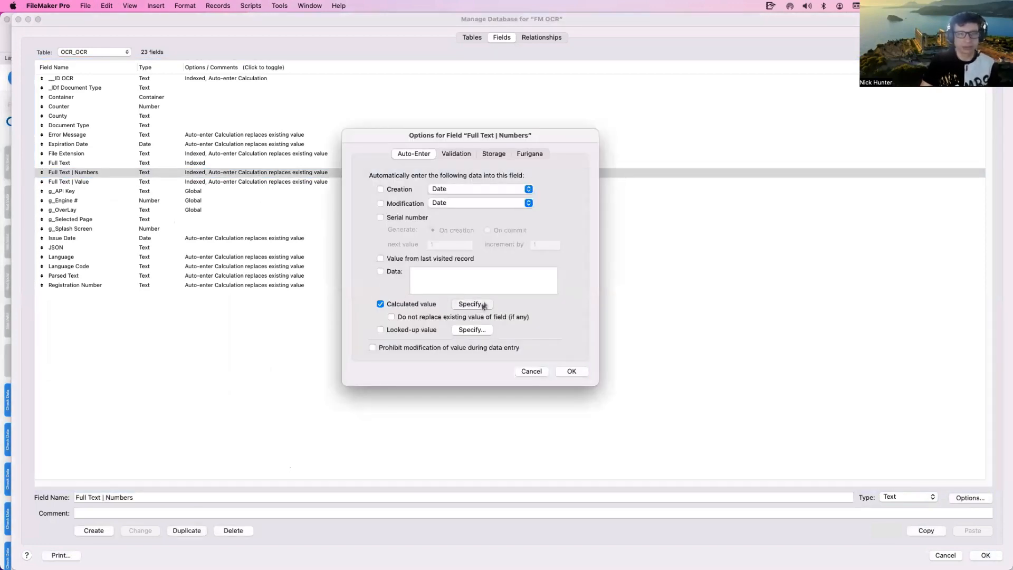
{"action": "key", "text": "Return"}
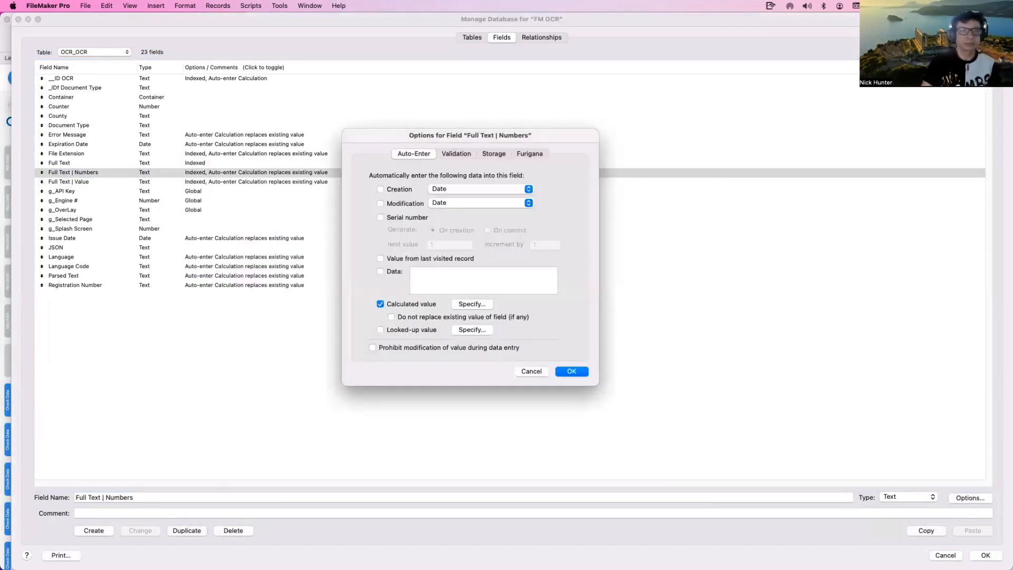
{"action": "left_click", "coordinate": [563, 372]}
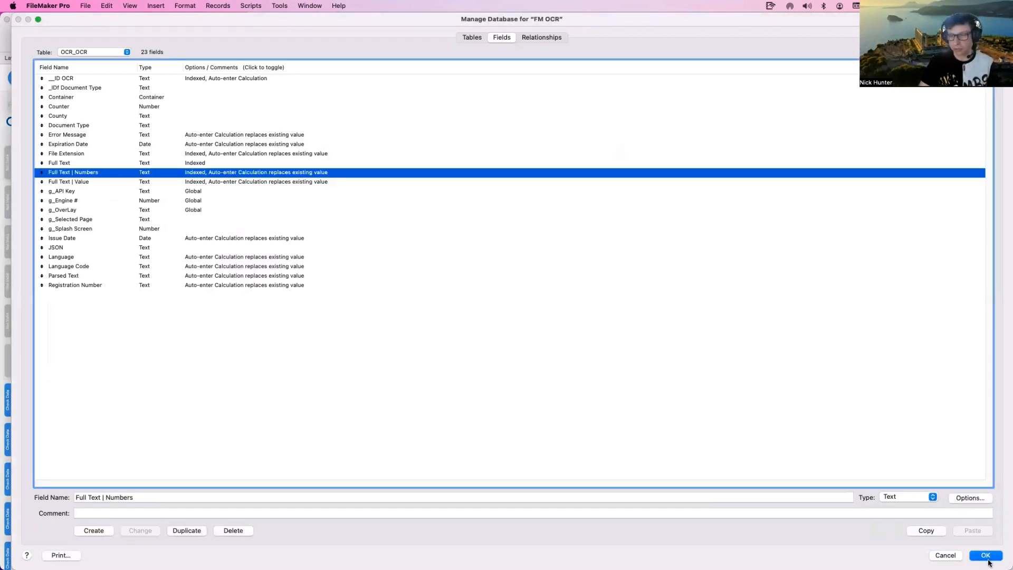
{"action": "left_click", "coordinate": [986, 556]}
Paste the word list over the Full Text Value contents again and review the recalculated entries on the Full Text Numbers tab.
{"action": "left_click", "coordinate": [323, 187]}
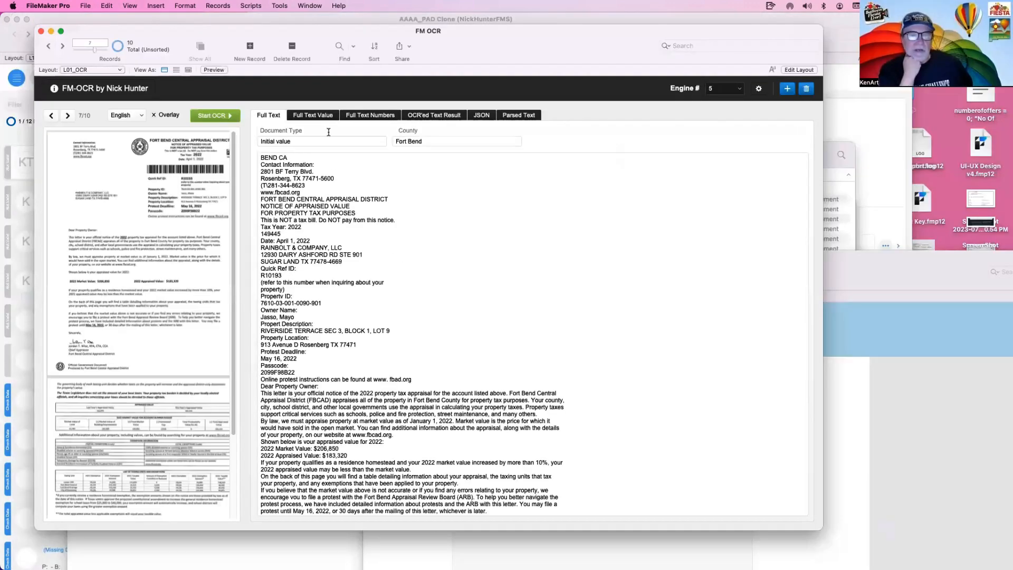
{"action": "left_click", "coordinate": [327, 116]}
{"action": "left_click", "coordinate": [346, 212]}
{"action": "key", "text": "super+a"}
{"action": "key", "text": "super+v"}
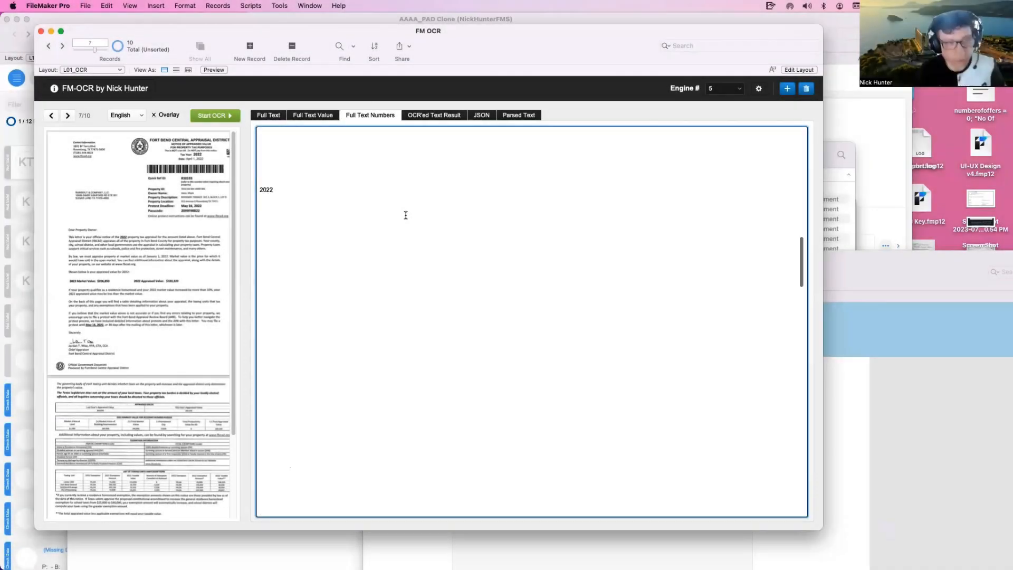
{"action": "scroll", "coordinate": [406, 216], "scroll_direction": "down", "scroll_amount": 5}
{"action": "scroll", "coordinate": [406, 215], "scroll_direction": "up", "scroll_amount": 10}
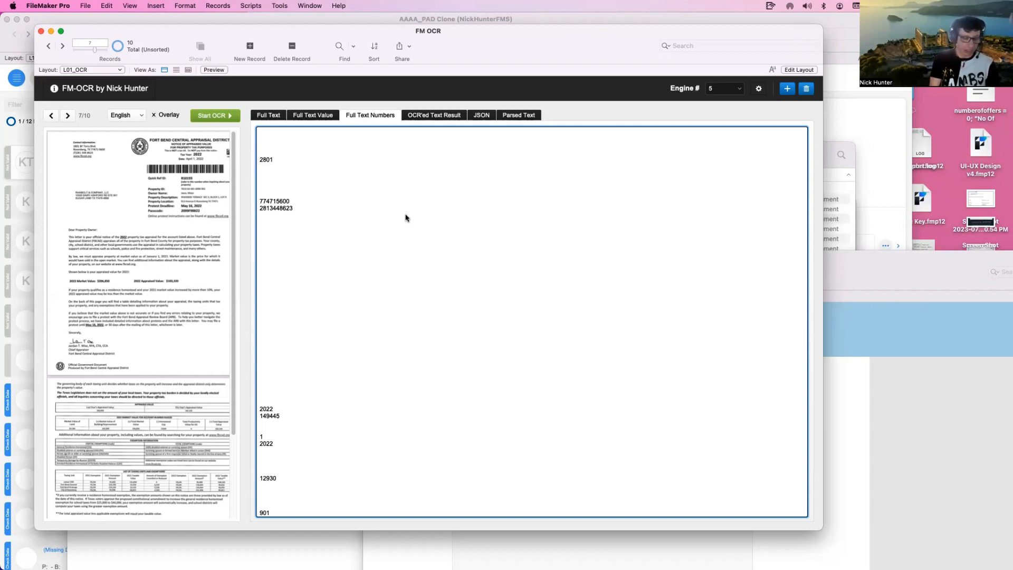
Duplicate the CNT_Counties table in the database definition and rename the copy PRCL_Parcels.
{"action": "key", "text": "super+shift+d"}
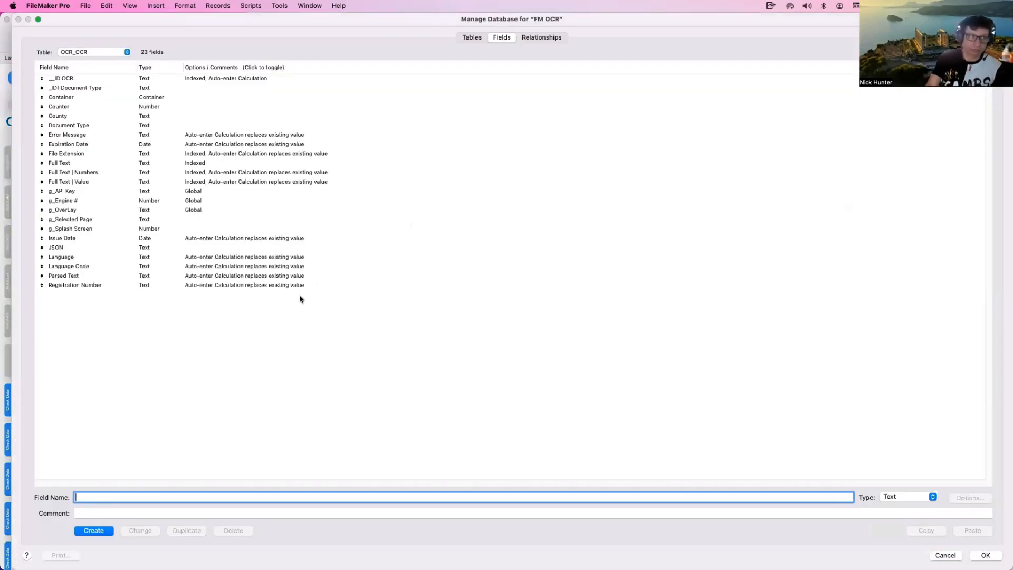
{"action": "left_click", "coordinate": [472, 38]}
{"action": "left_click", "coordinate": [84, 128]}
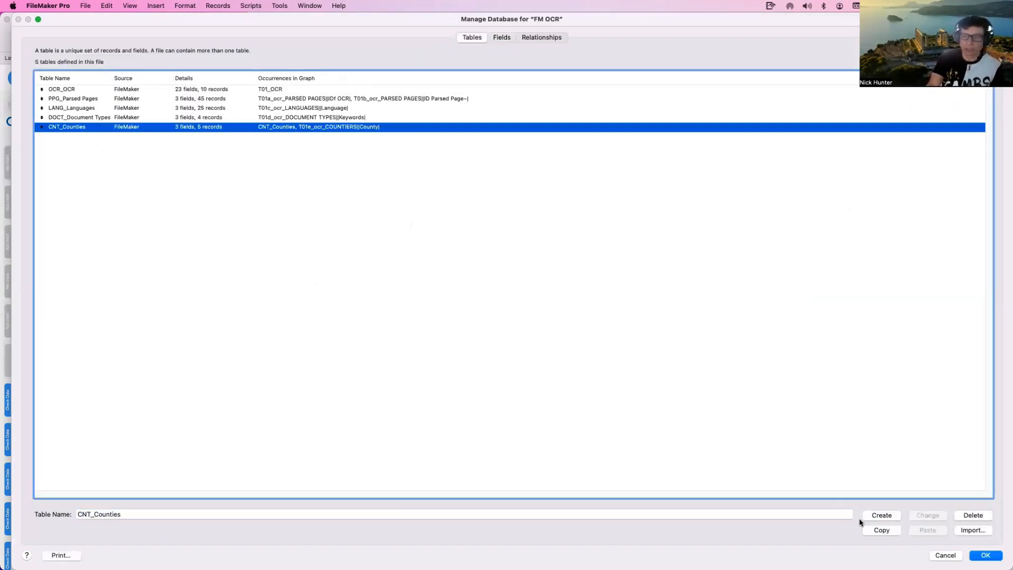
{"action": "left_click", "coordinate": [880, 531]}
{"action": "left_click", "coordinate": [921, 532]}
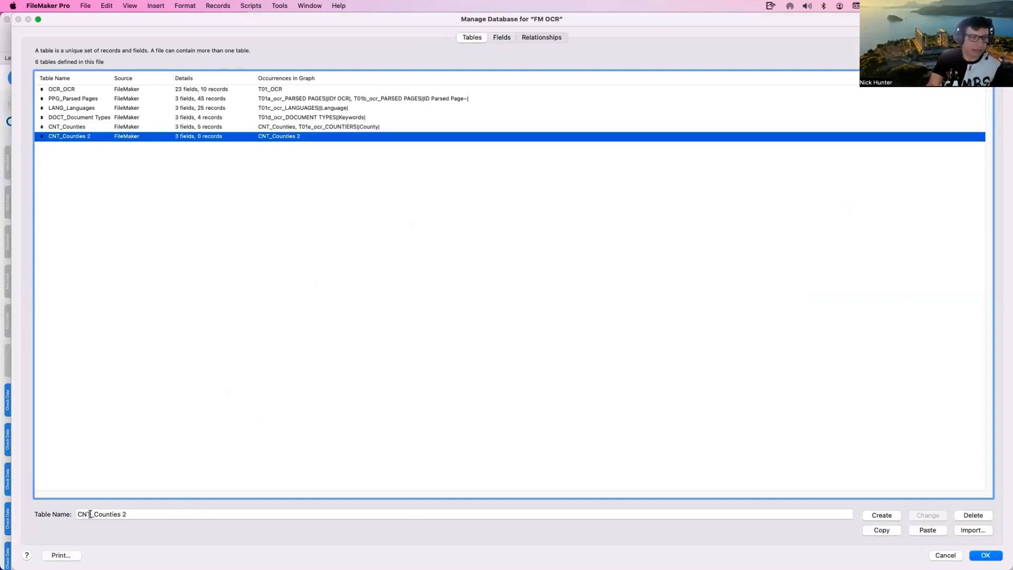
{"action": "left_click_drag", "start_coordinate": [90, 514], "coordinate": [171, 515]}
{"action": "type", "text": "PRCL_Parcels"}
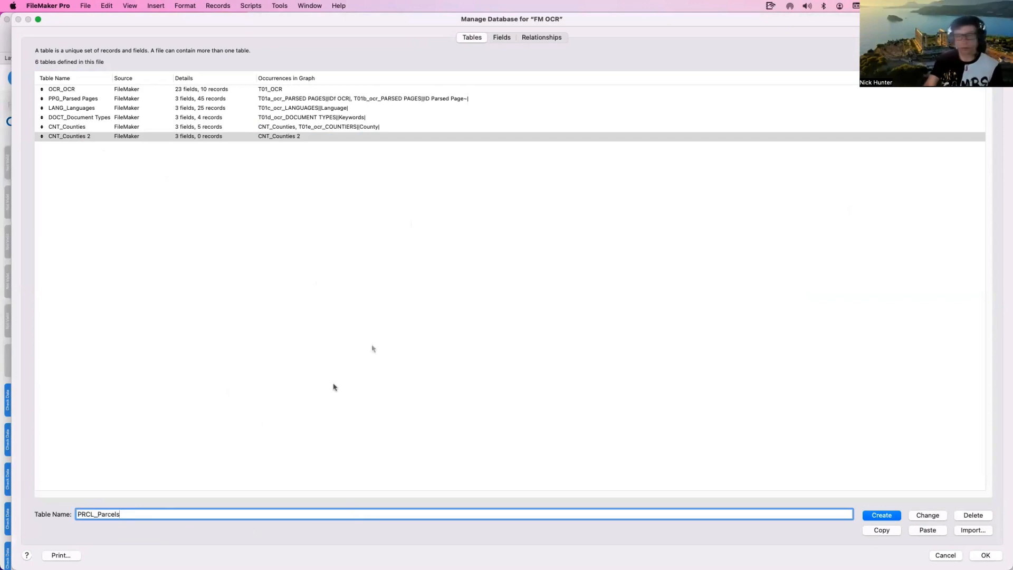
{"action": "left_click", "coordinate": [929, 516]}
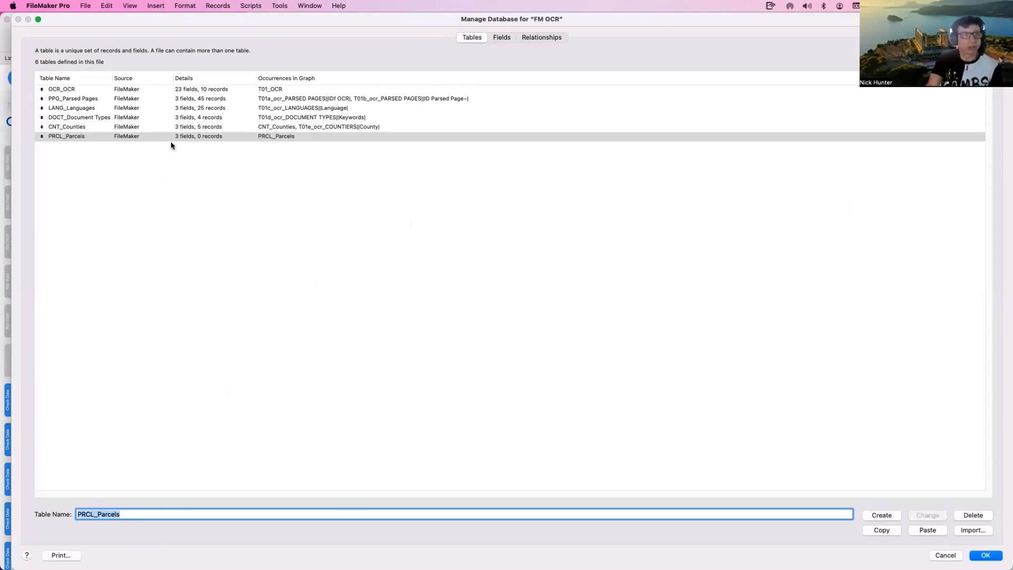
Rename the __ID County field of the PRCL_Parcels table to __ID Parcel.
{"action": "double_click", "coordinate": [175, 136]}
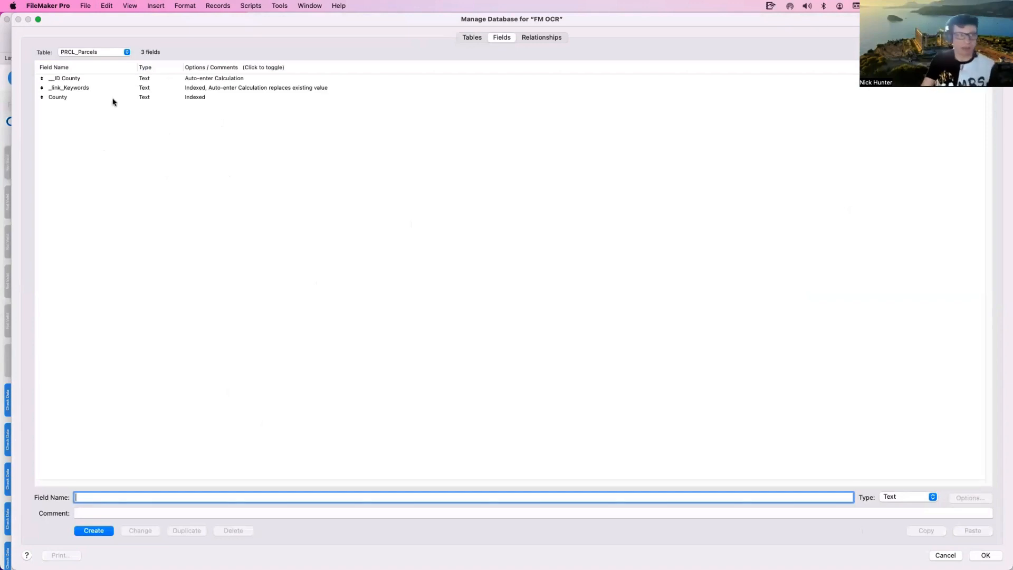
{"action": "left_click", "coordinate": [83, 72]}
{"action": "left_click", "coordinate": [94, 73]}
{"action": "left_click", "coordinate": [83, 81]}
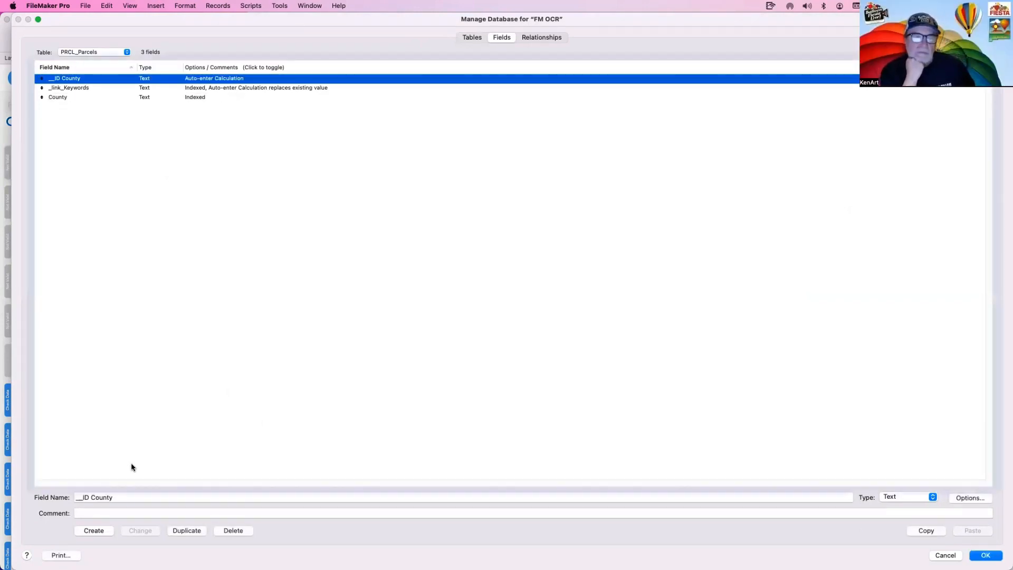
{"action": "left_click_drag", "start_coordinate": [91, 497], "coordinate": [169, 498]}
{"action": "type", "text": "Par"}
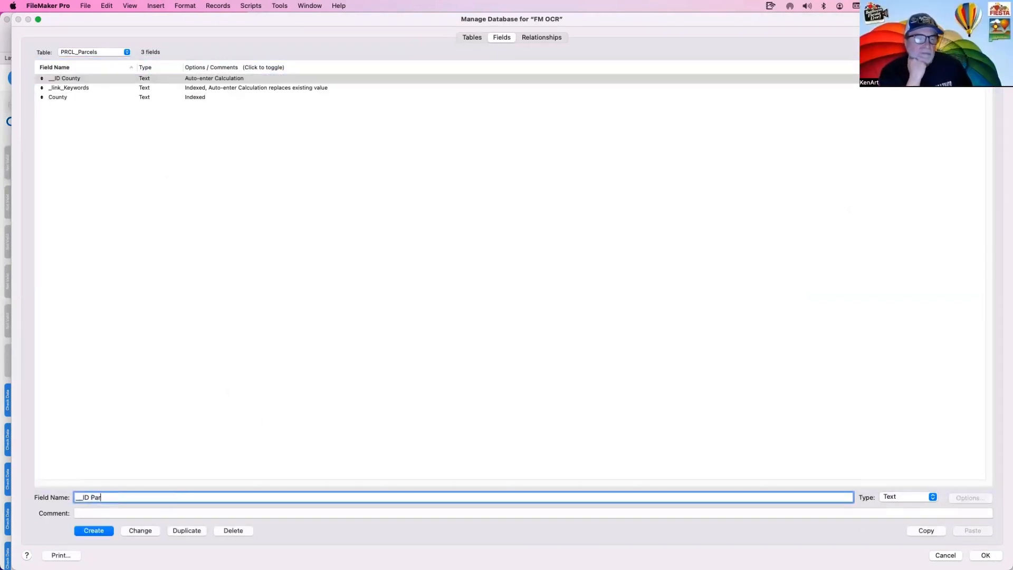
{"action": "type", "text": "cel"}
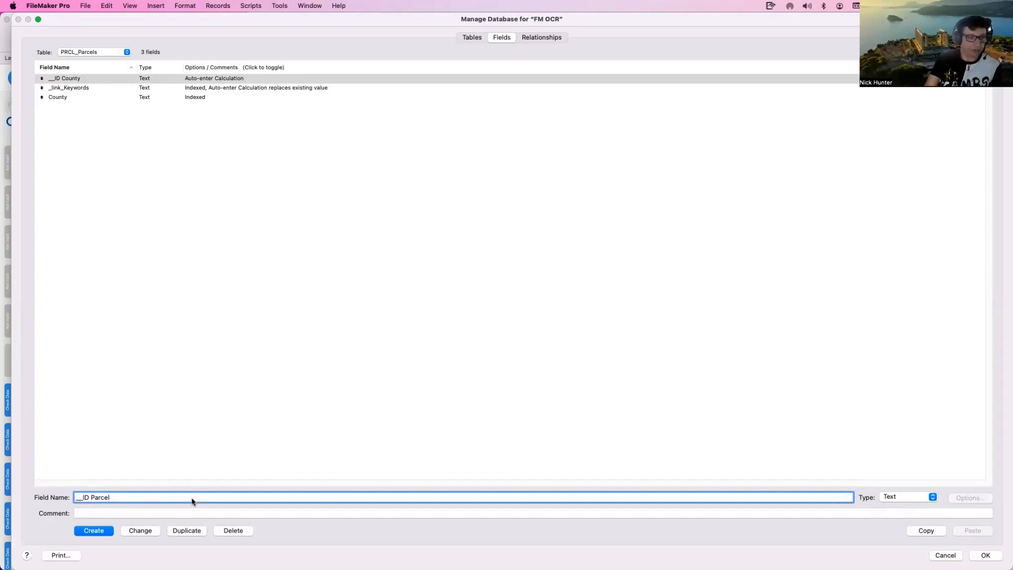
{"action": "left_click", "coordinate": [143, 532]}
Turn off the auto-enter calculated value for the _link_Keywords field in PRCL_Parcels.
{"action": "left_click", "coordinate": [110, 90]}
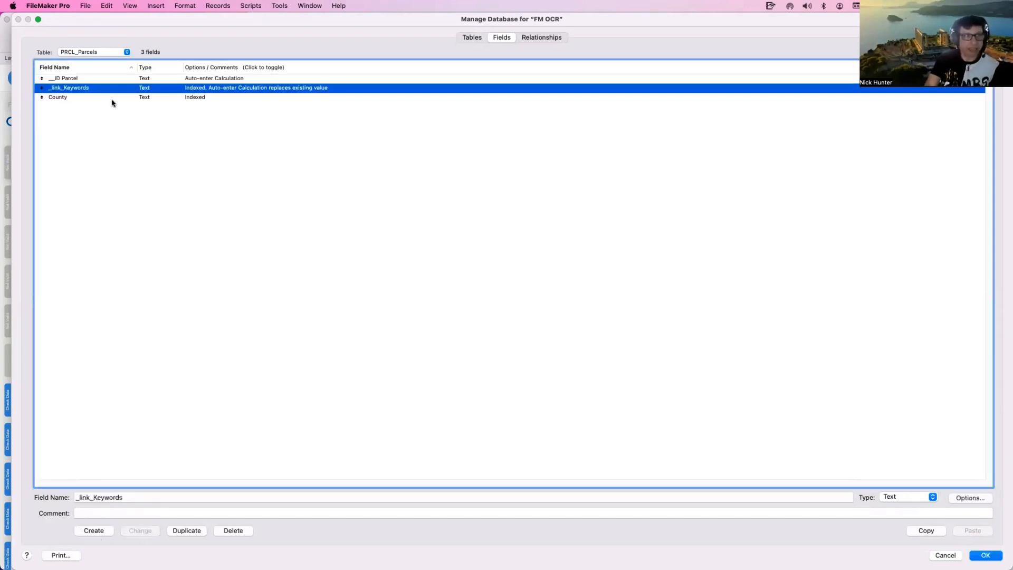
{"action": "left_click", "coordinate": [111, 98]}
{"action": "left_click", "coordinate": [110, 88]}
{"action": "double_click", "coordinate": [110, 89]}
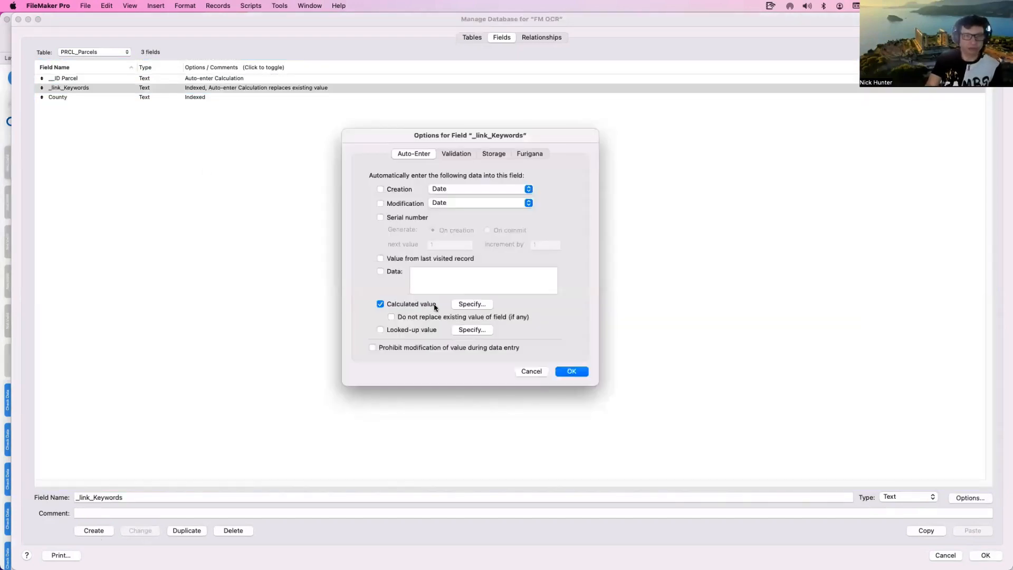
{"action": "left_click", "coordinate": [433, 305]}
{"action": "left_click", "coordinate": [577, 371]}
Rename the County field of the PRCL_Parcels table to Parcel Number.
{"action": "left_click", "coordinate": [114, 97]}
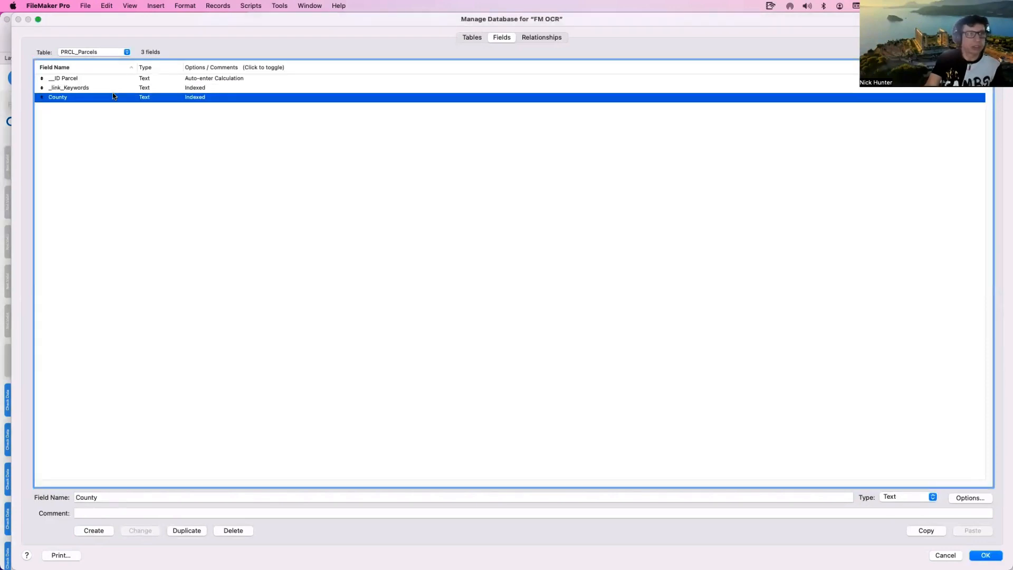
{"action": "left_click", "coordinate": [122, 497]}
{"action": "left_click_drag", "start_coordinate": [121, 497], "coordinate": [55, 499]}
{"action": "type", "text": "Parce"}
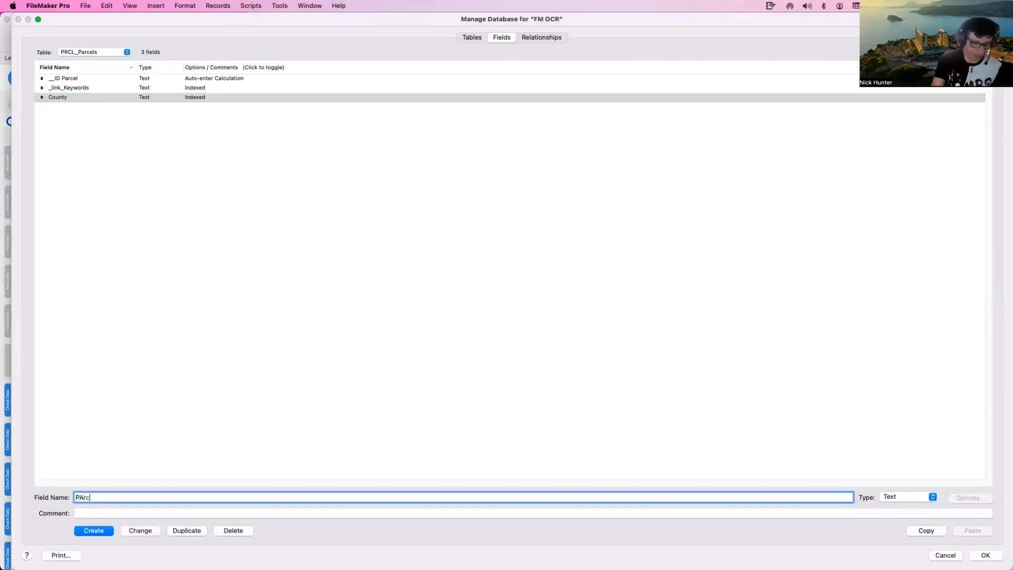
{"action": "key", "text": "BackSpace"}
{"action": "key", "text": "BackSpace"}
{"action": "key", "text": "BackSpace"}
{"action": "key", "text": "BackSpace"}
{"action": "type", "text": "arcel Number"}
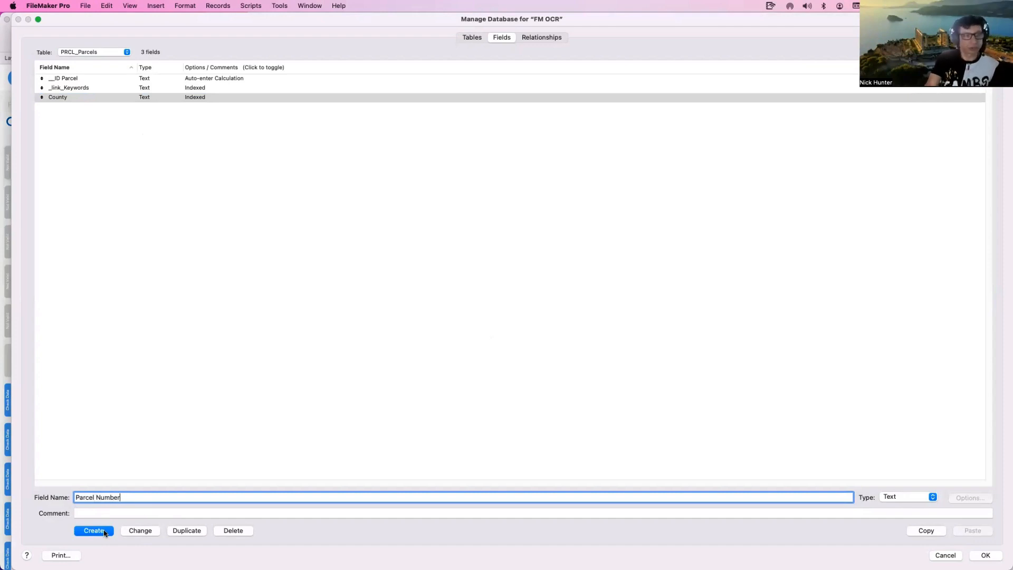
{"action": "left_click", "coordinate": [134, 530]}
{"action": "left_click", "coordinate": [246, 449]}
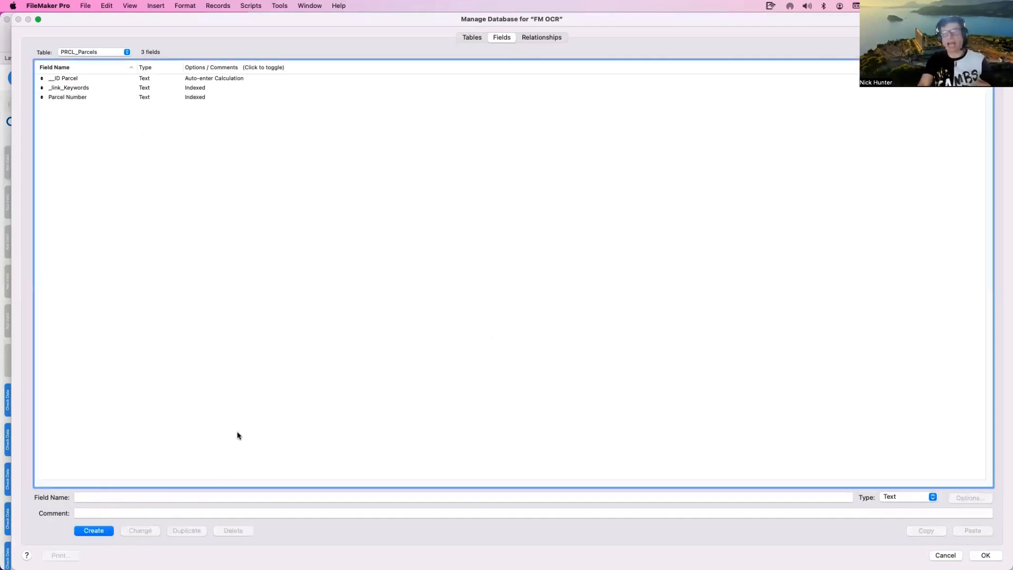
Save the database definition changes and review the Fort Bend record's OCR text split into separate values.
{"action": "left_click", "coordinate": [986, 555]}
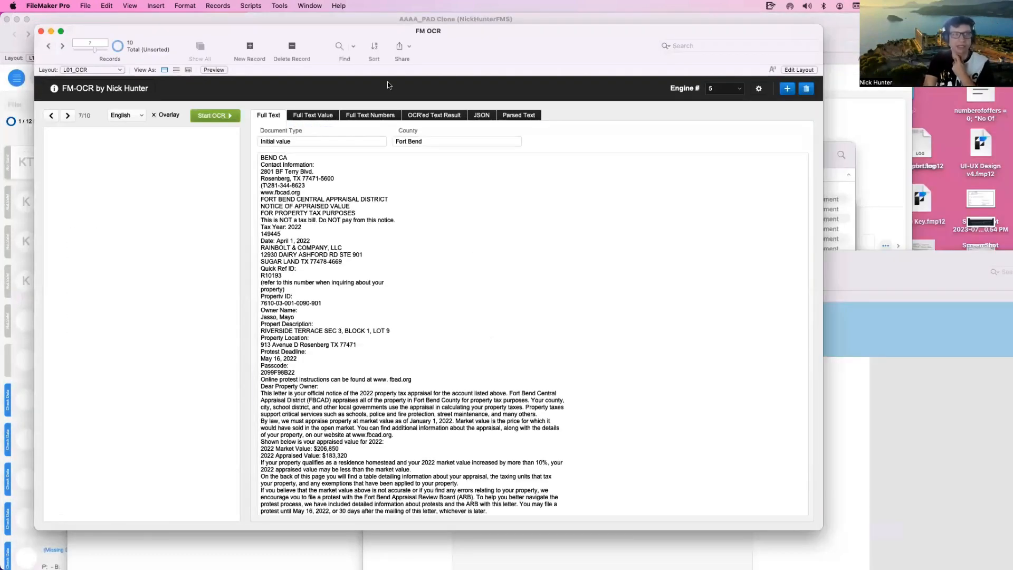
{"action": "left_click", "coordinate": [316, 117]}
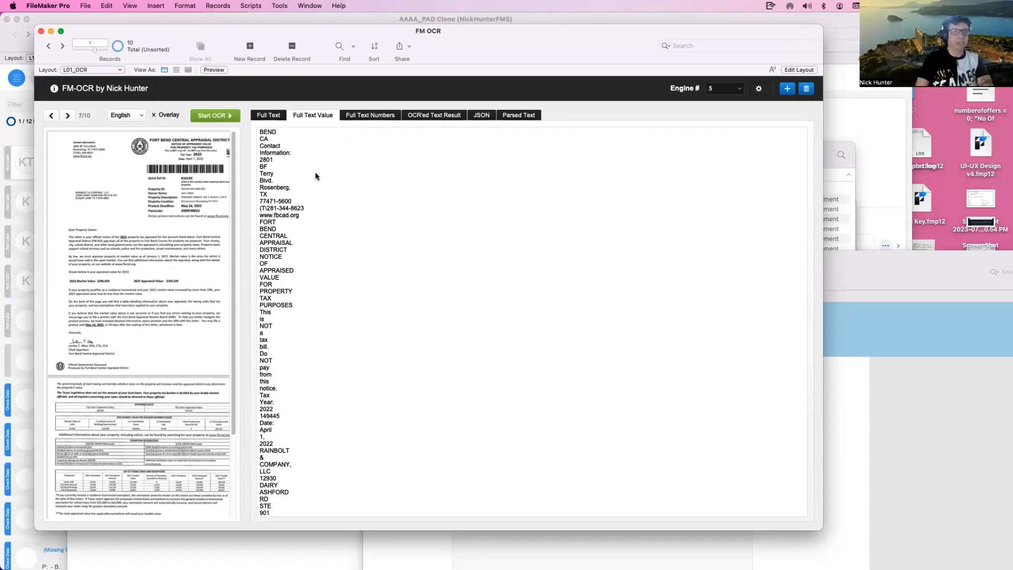
{"action": "left_click", "coordinate": [315, 188]}
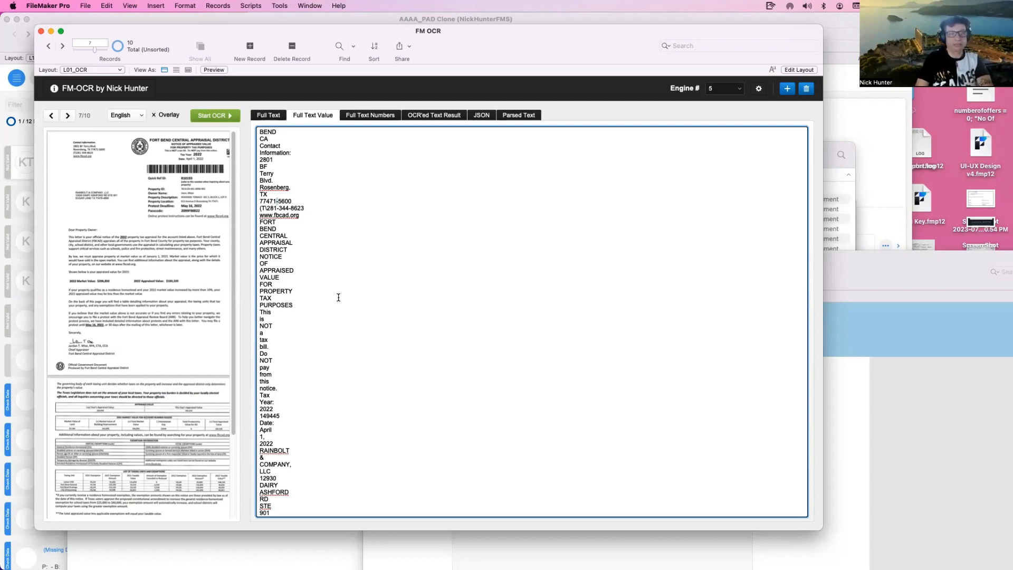
{"action": "scroll", "coordinate": [338, 297], "scroll_direction": "down", "scroll_amount": 10}
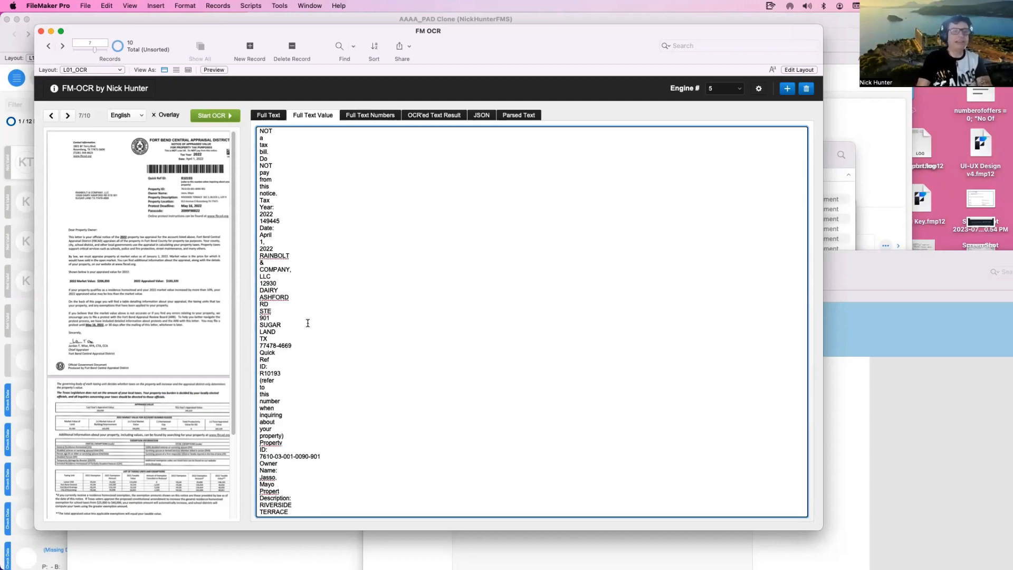
{"action": "scroll", "coordinate": [308, 323], "scroll_direction": "down", "scroll_amount": 20}
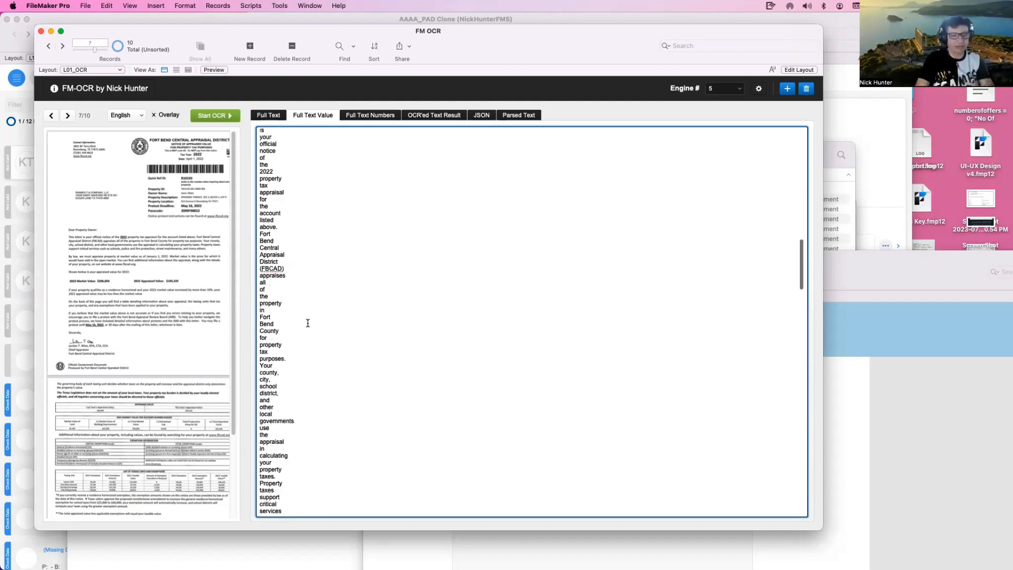
{"action": "scroll", "coordinate": [311, 321], "scroll_direction": "down", "scroll_amount": 10}
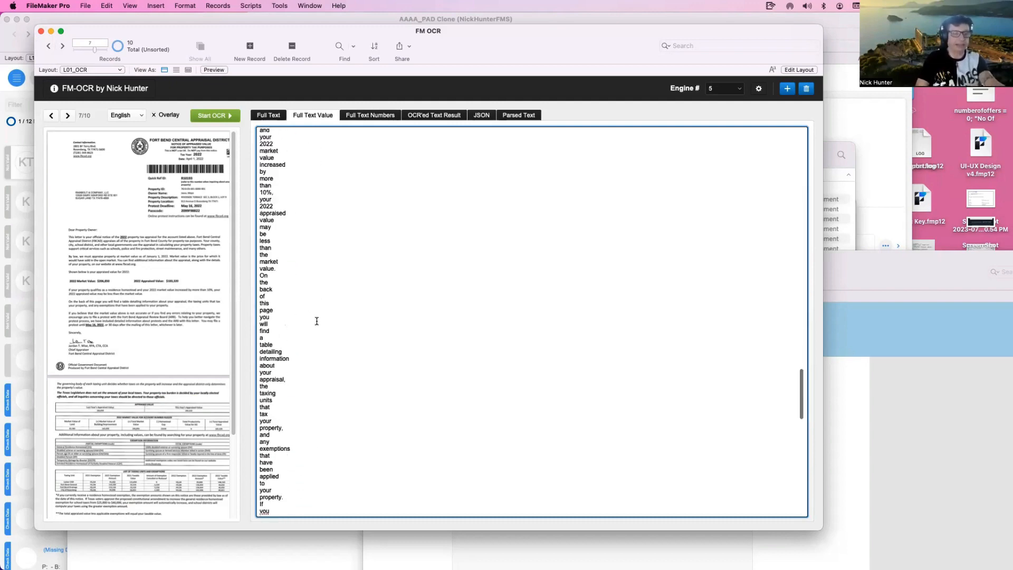
Examine the ZIP code and Quick Ref ID in the full OCR text of the Fort Bend record.
{"action": "left_click", "coordinate": [280, 117]}
{"action": "left_click", "coordinate": [384, 307]}
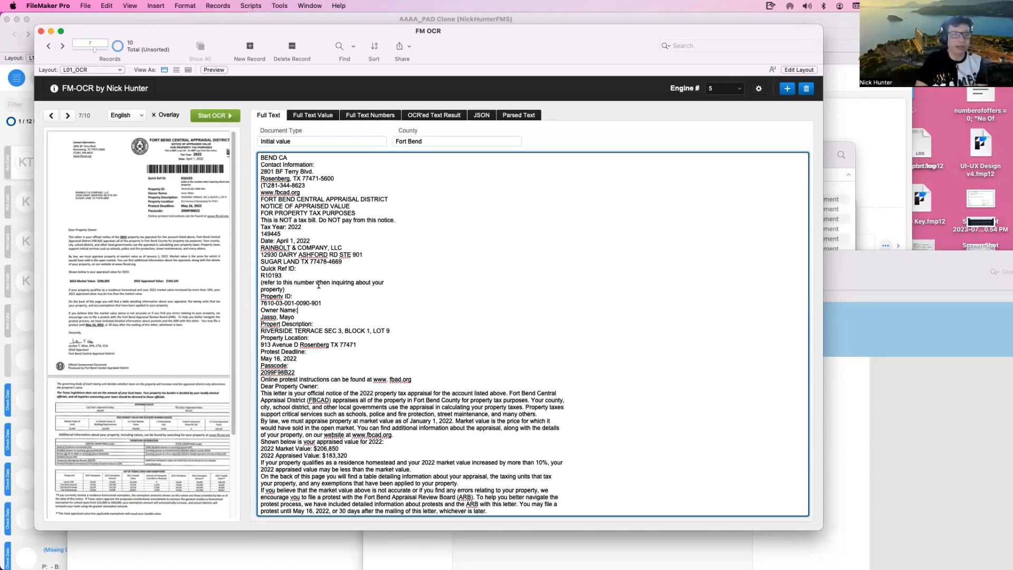
{"action": "scroll", "coordinate": [360, 363], "scroll_direction": "down", "scroll_amount": 1}
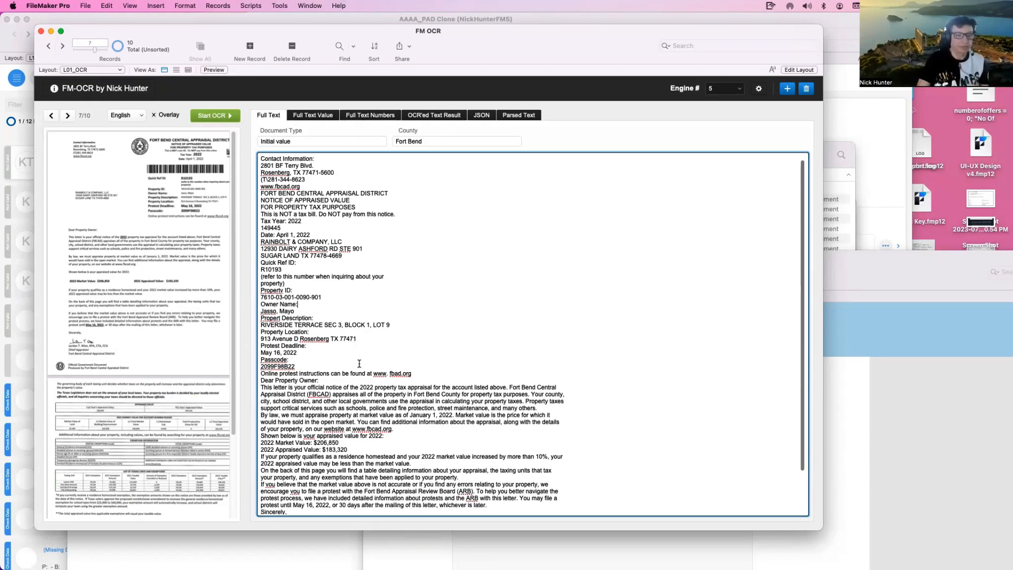
{"action": "scroll", "coordinate": [359, 364], "scroll_direction": "down", "scroll_amount": 3}
{"action": "scroll", "coordinate": [298, 255], "scroll_direction": "up", "scroll_amount": 4}
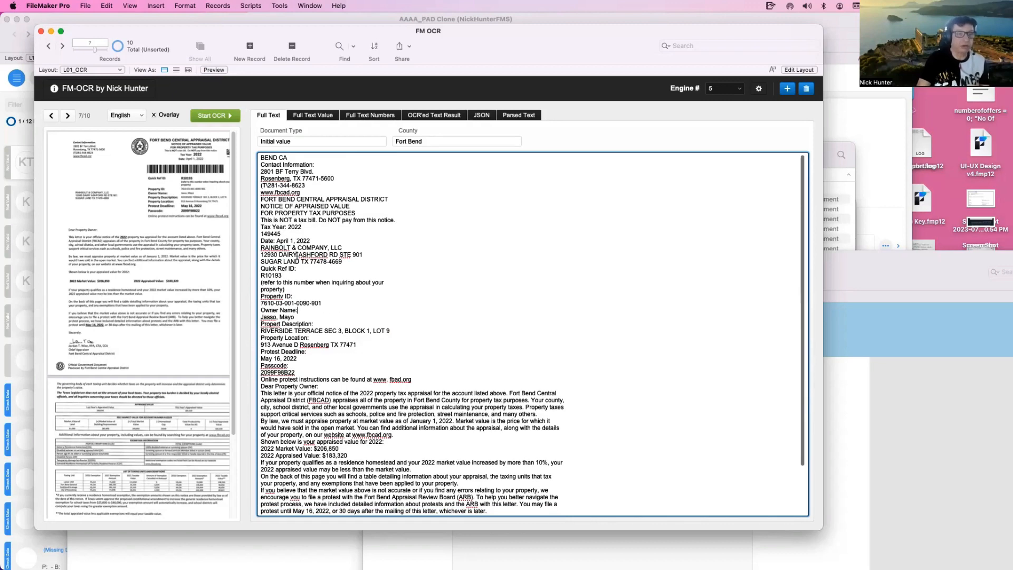
{"action": "left_click_drag", "start_coordinate": [342, 261], "coordinate": [310, 262]}
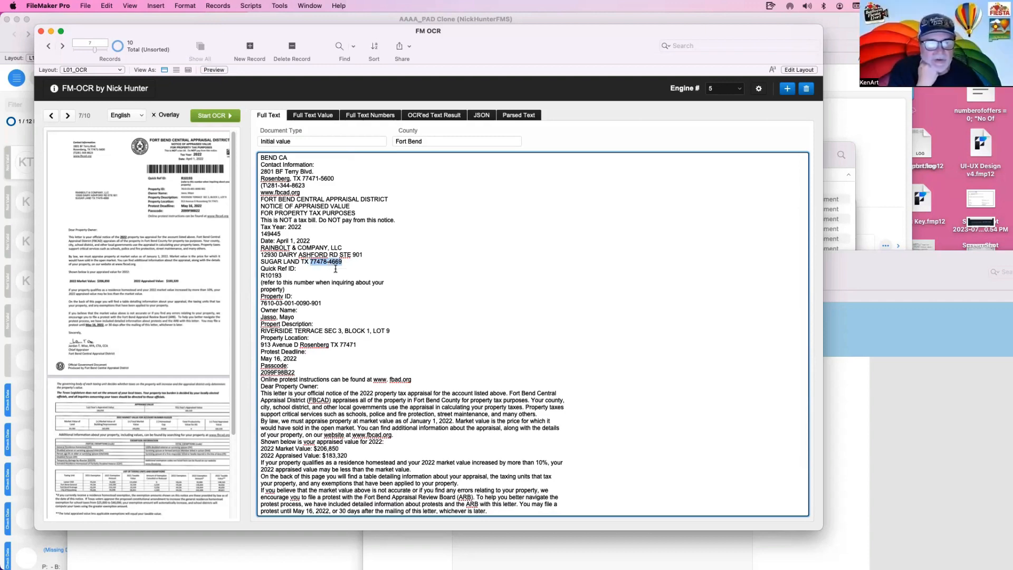
{"action": "left_click", "coordinate": [312, 275]}
Preview fort bend.pdf in Finder and compare its Property ID with the value in the record's full OCR text.
{"action": "left_click", "coordinate": [829, 162]}
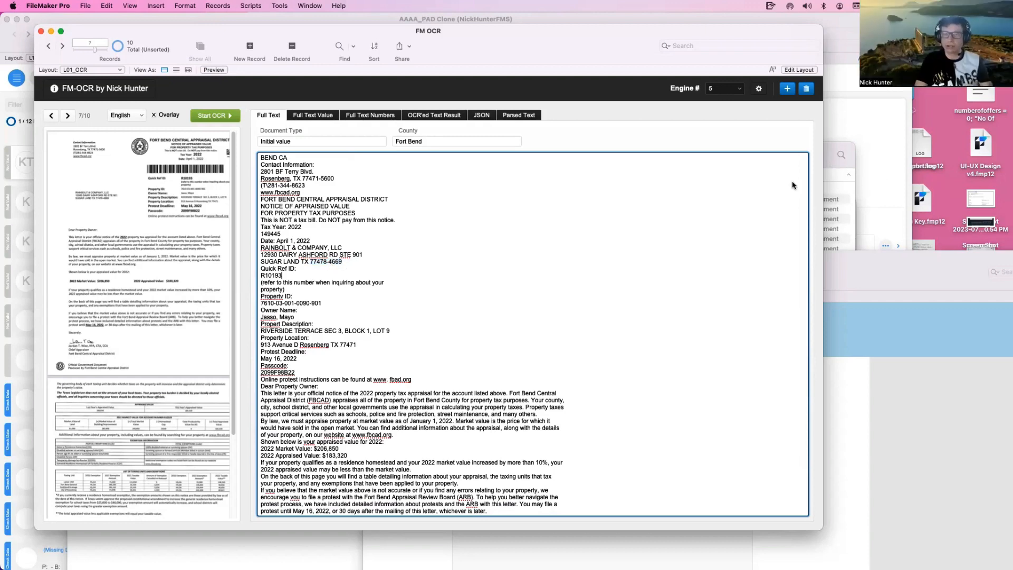
{"action": "key", "text": "space"}
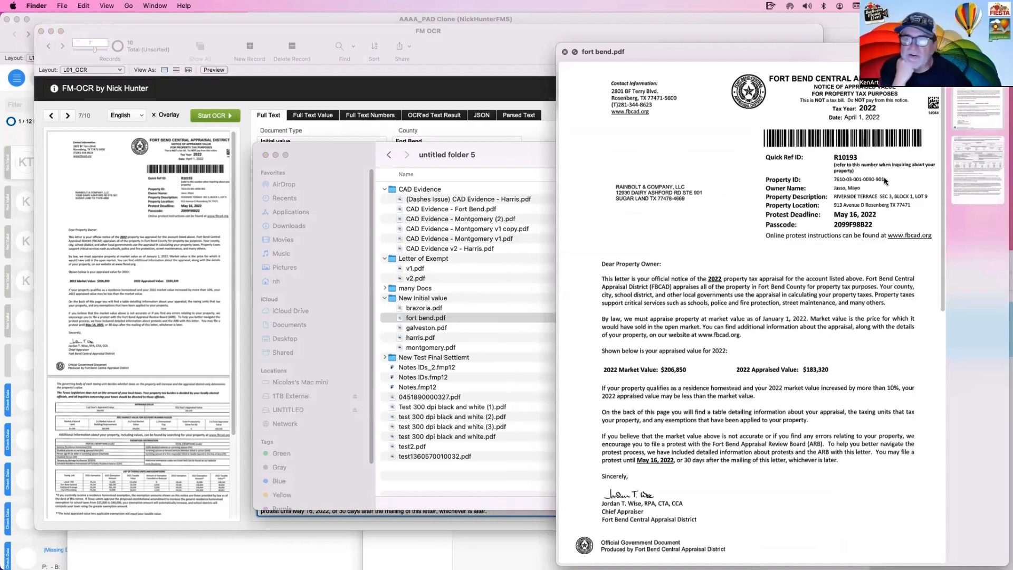
{"action": "left_click", "coordinate": [847, 182]}
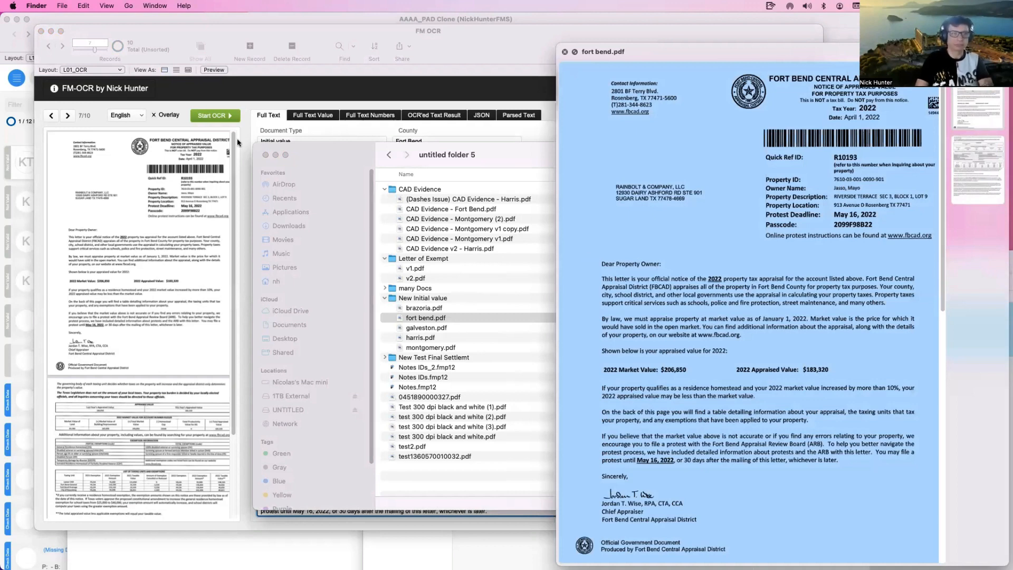
{"action": "left_click", "coordinate": [267, 96]}
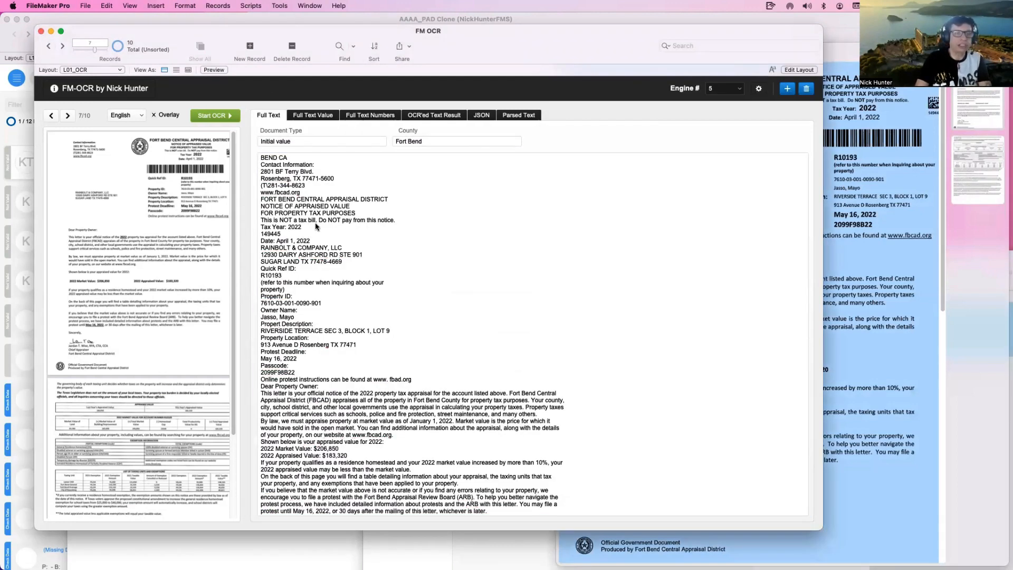
{"action": "left_click", "coordinate": [317, 227]}
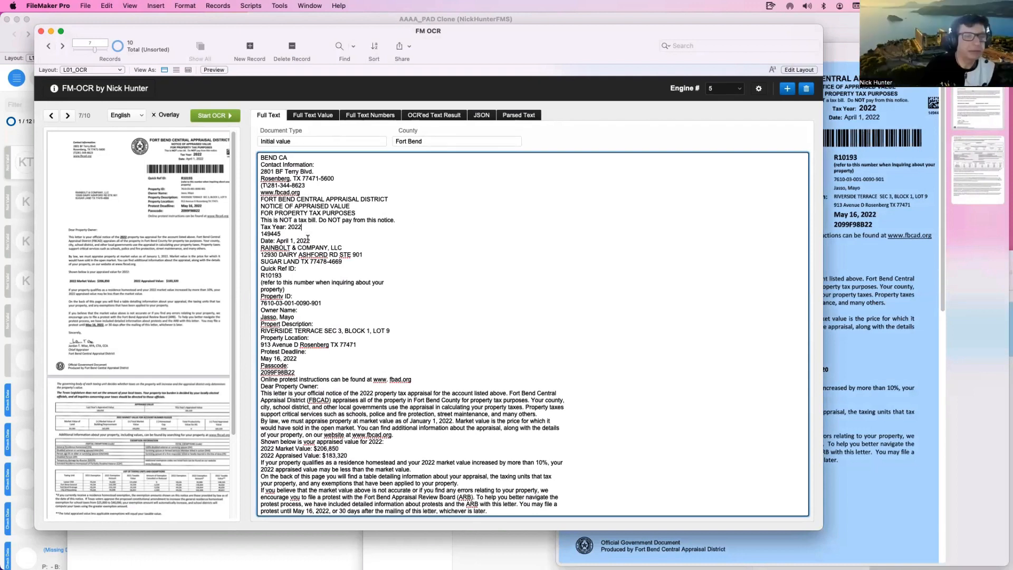
{"action": "left_click_drag", "start_coordinate": [320, 303], "coordinate": [260, 305]}
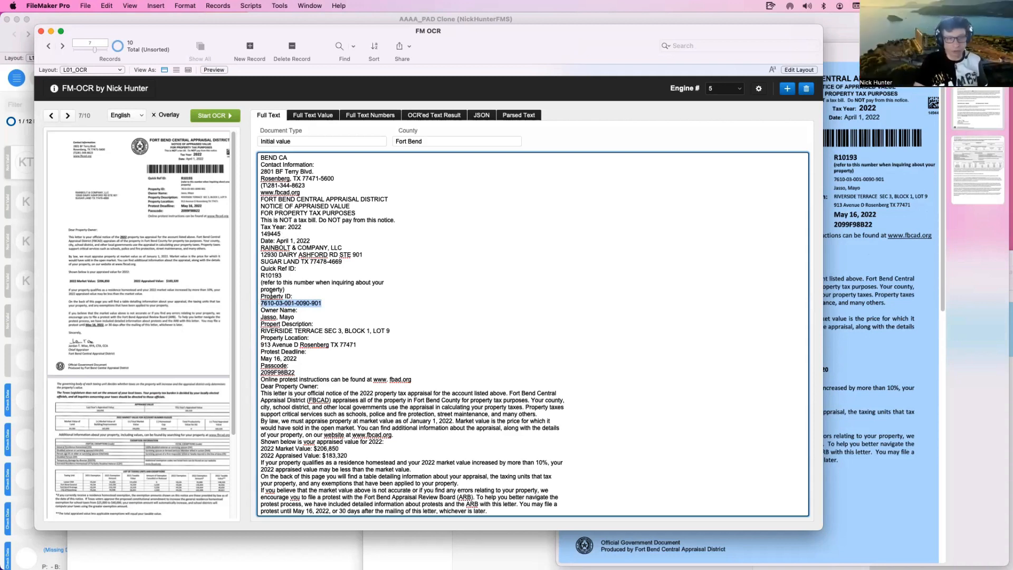
{"action": "left_click", "coordinate": [301, 296]}
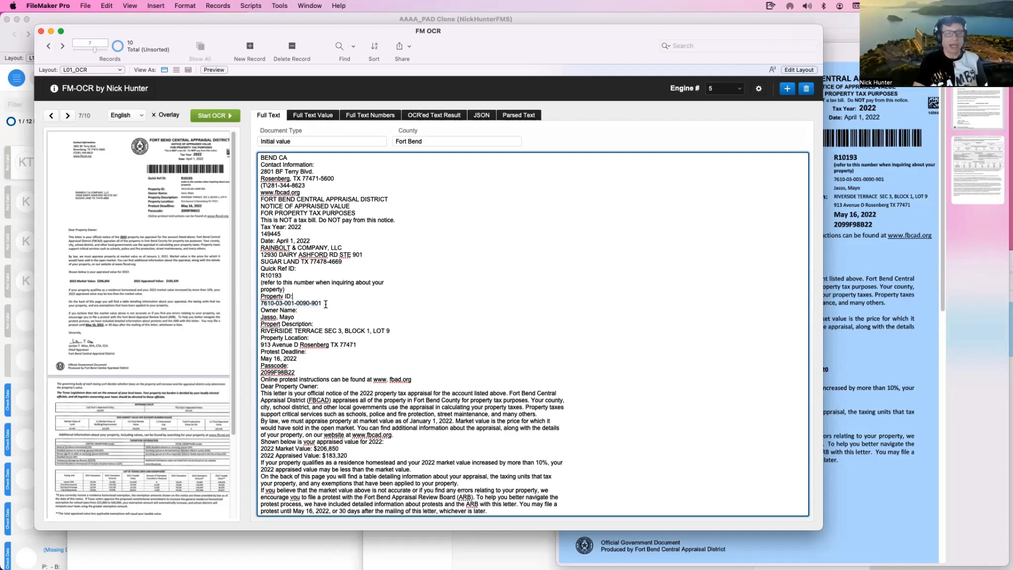
{"action": "left_click_drag", "start_coordinate": [326, 304], "coordinate": [230, 231]}
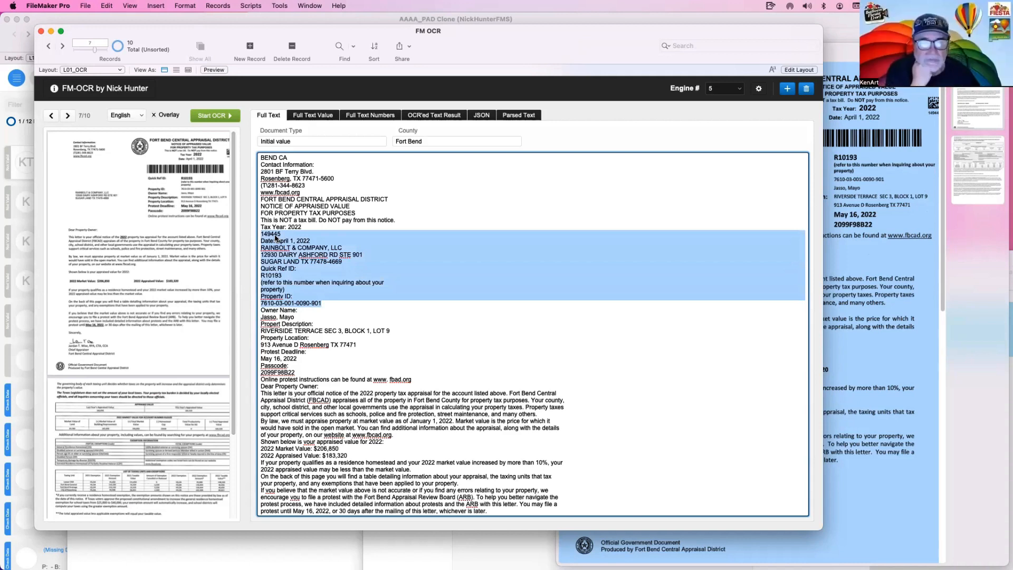
Find and copy the dash-free Fort Bend property ID from the record's full text numbers.
{"action": "left_click", "coordinate": [370, 115]}
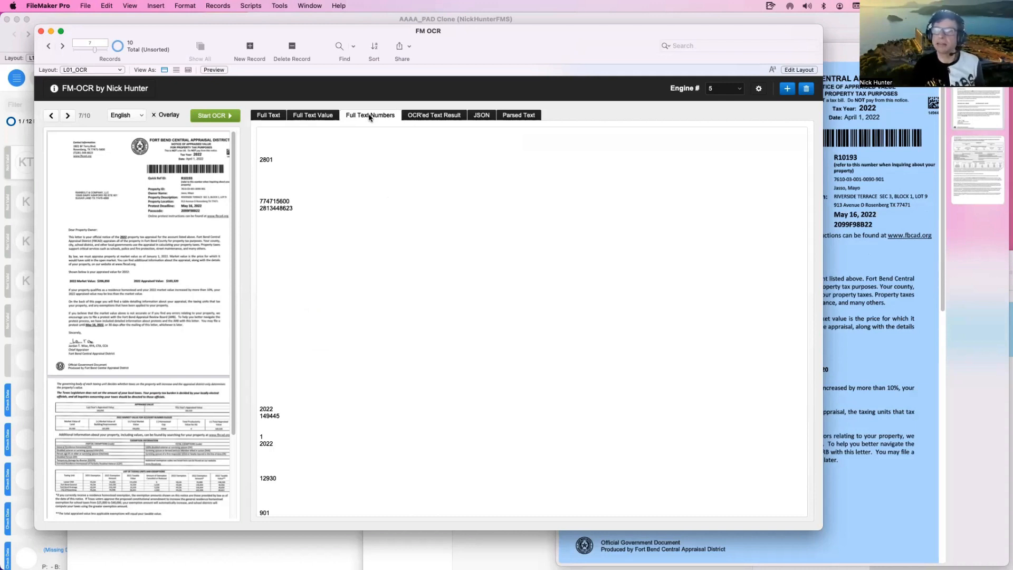
{"action": "left_click", "coordinate": [311, 198]}
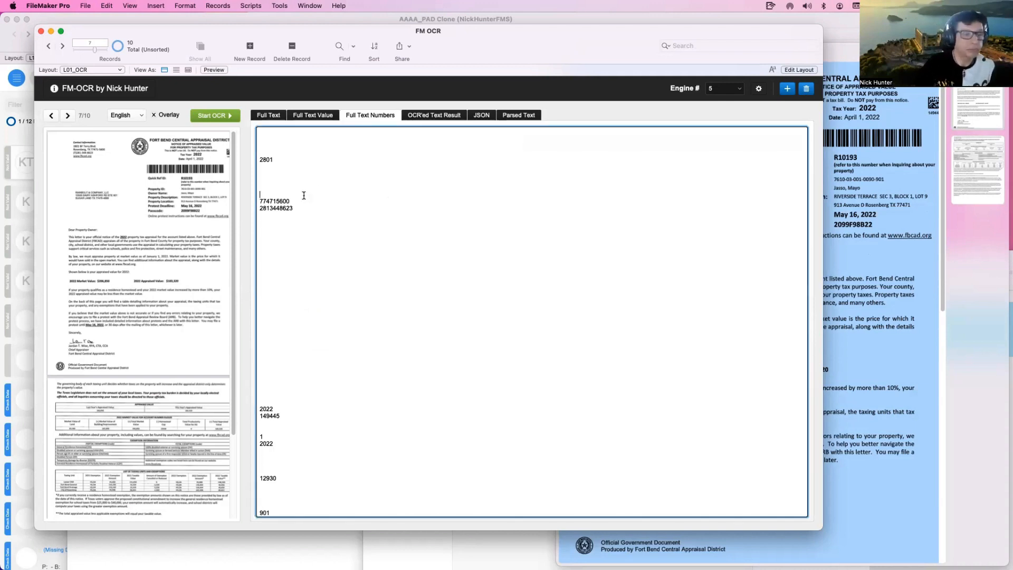
{"action": "scroll", "coordinate": [304, 199], "scroll_direction": "down", "scroll_amount": 5}
{"action": "scroll", "coordinate": [304, 199], "scroll_direction": "down", "scroll_amount": 3}
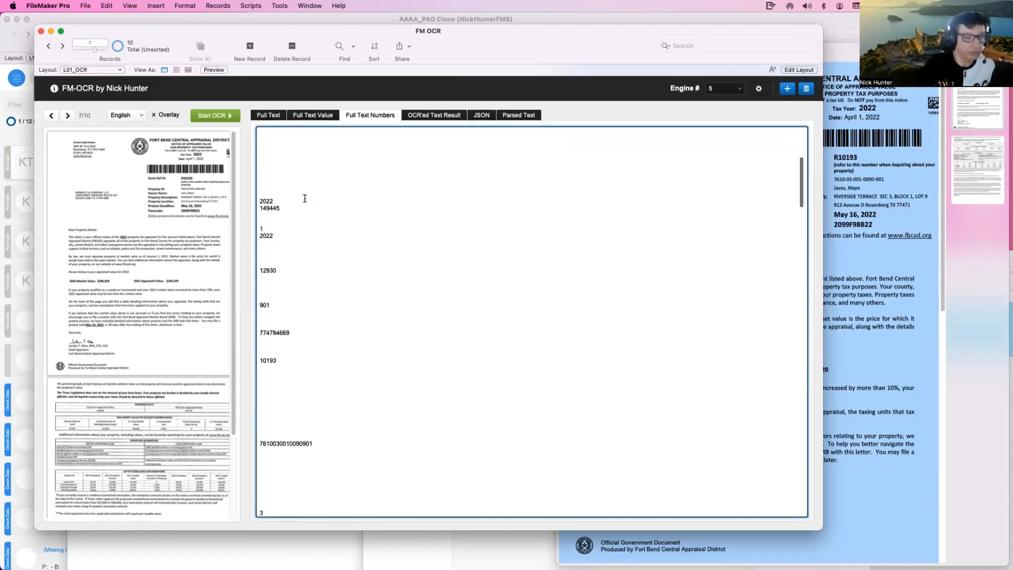
{"action": "double_click", "coordinate": [298, 407]}
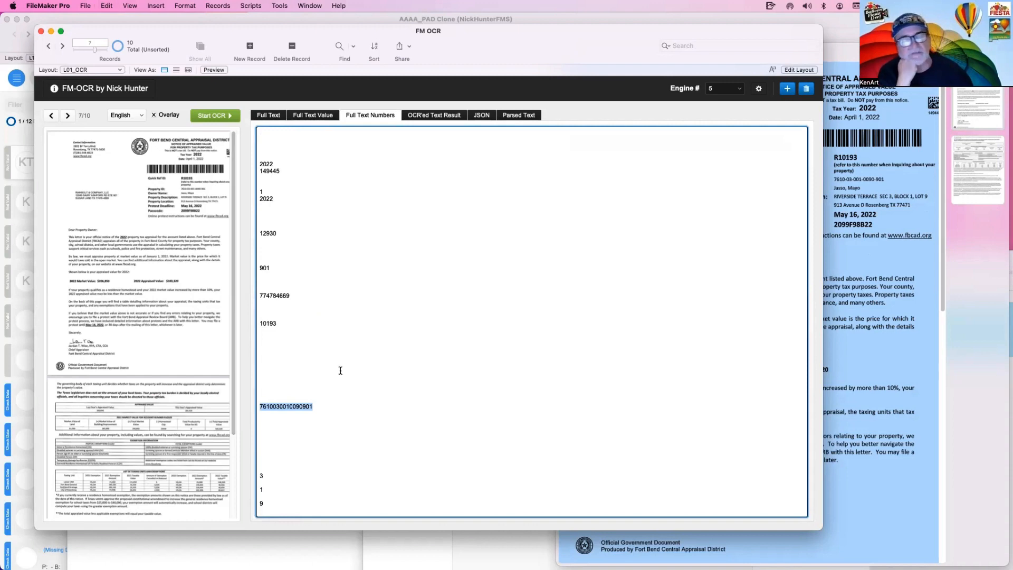
Open the PRCL_Parcels layout and create a record with the copied property ID as its Parcel Number.
{"action": "key", "text": "super+shift+d"}
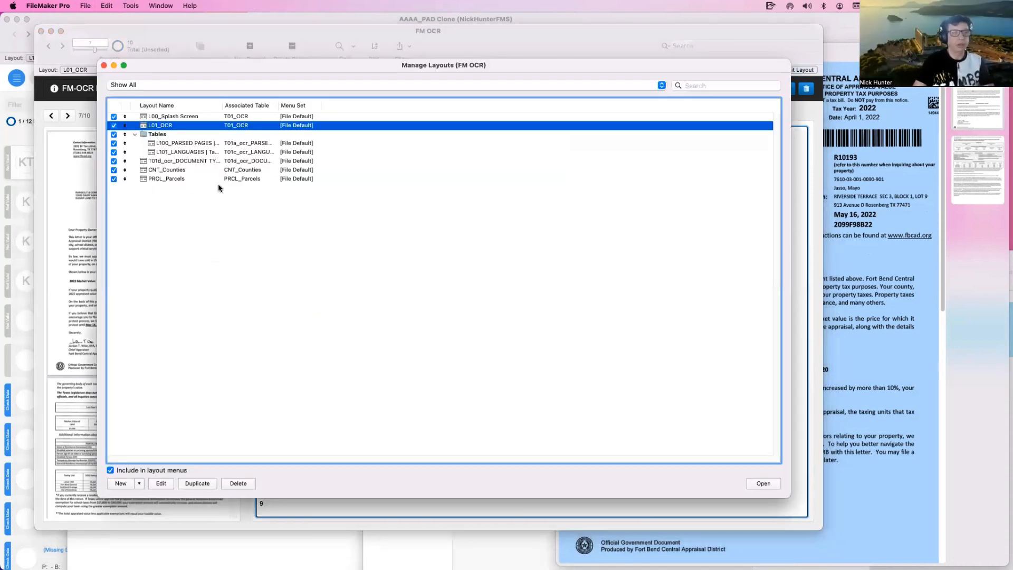
{"action": "left_click", "coordinate": [219, 179]}
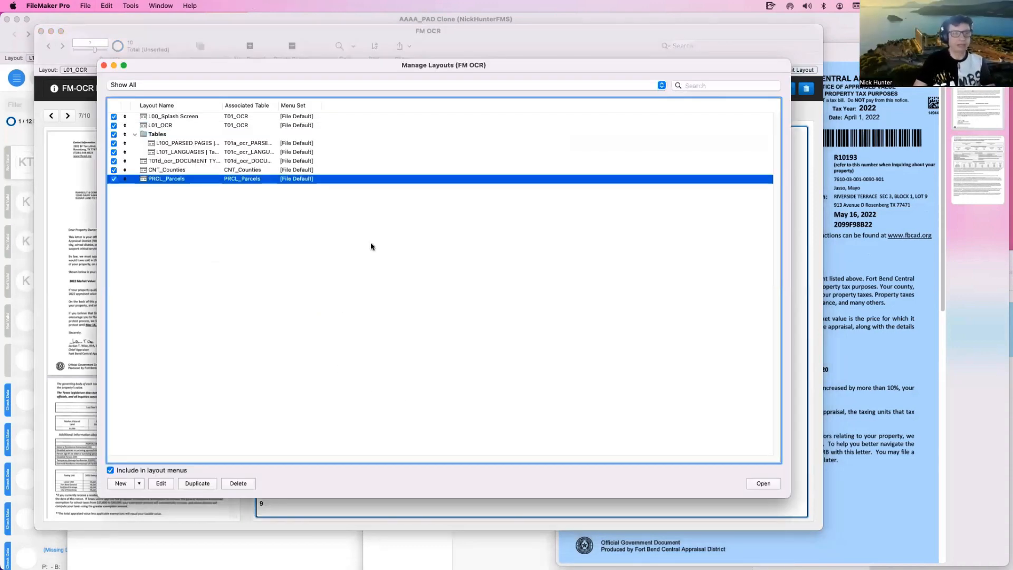
{"action": "left_click", "coordinate": [763, 482]}
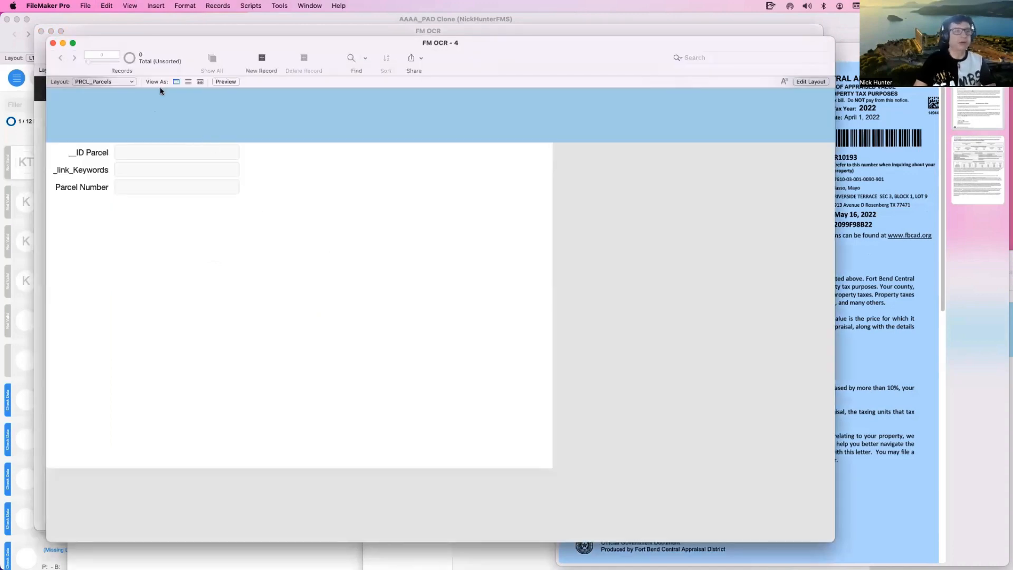
{"action": "left_click", "coordinate": [256, 62]}
{"action": "left_click", "coordinate": [162, 239]}
{"action": "left_click", "coordinate": [161, 189]}
{"action": "key", "text": "super+v"}
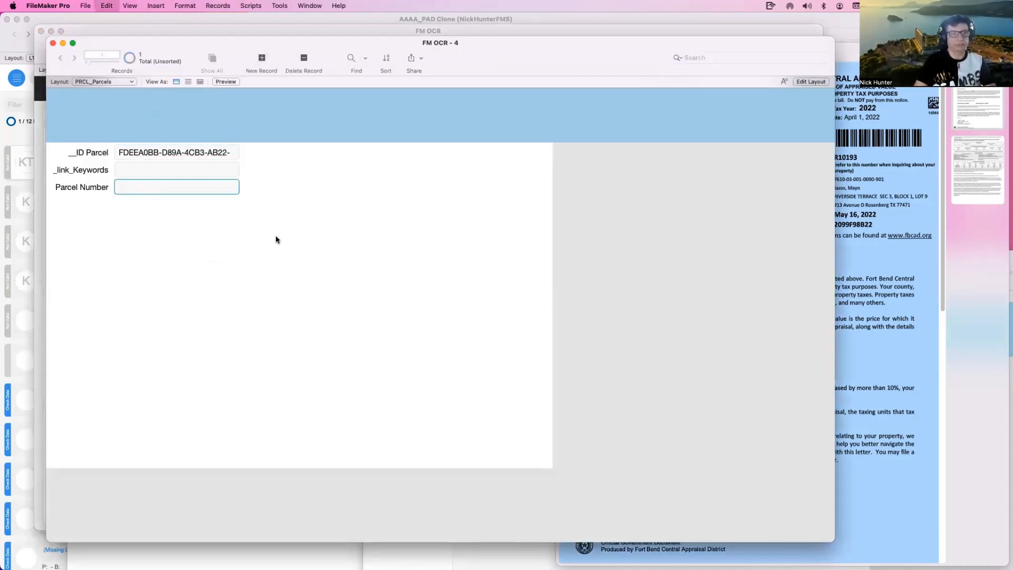
{"action": "left_click", "coordinate": [334, 252]}
Preview galveston.pdf in Finder to check how its Geo ID is written.
{"action": "left_click", "coordinate": [928, 255]}
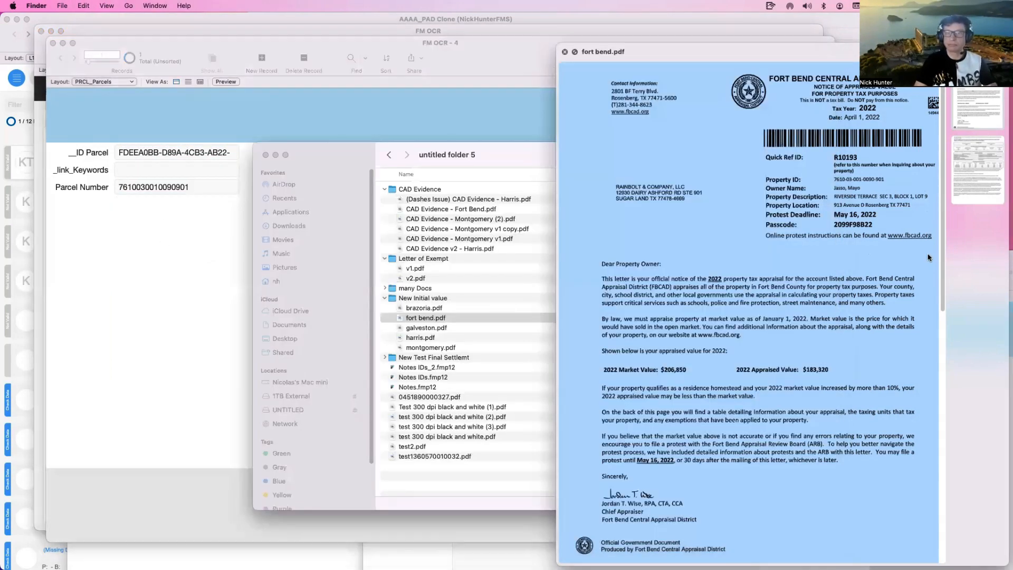
{"action": "key", "text": "space"}
{"action": "left_click", "coordinate": [468, 328]}
{"action": "key", "text": "space"}
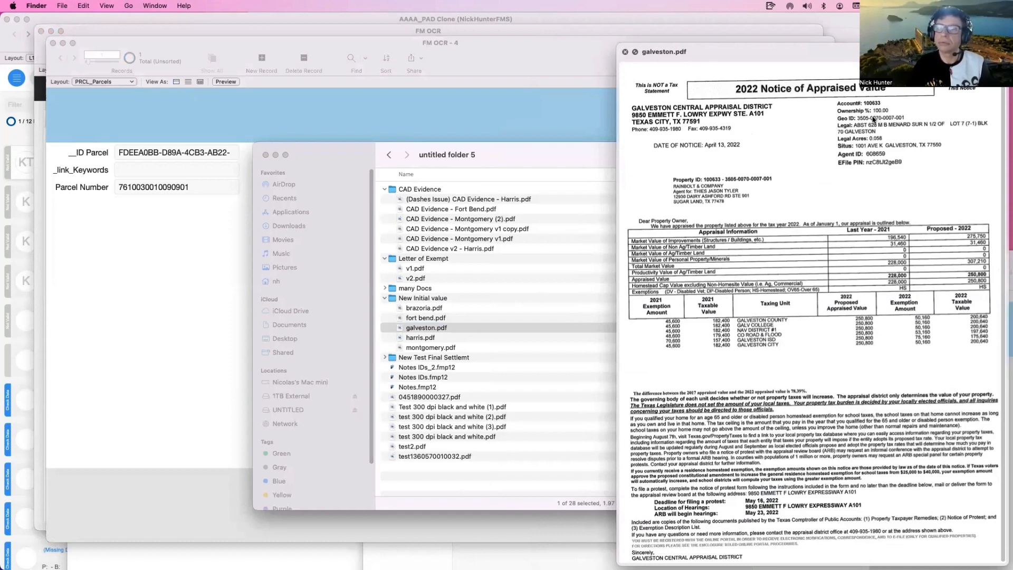
{"action": "key", "text": "space"}
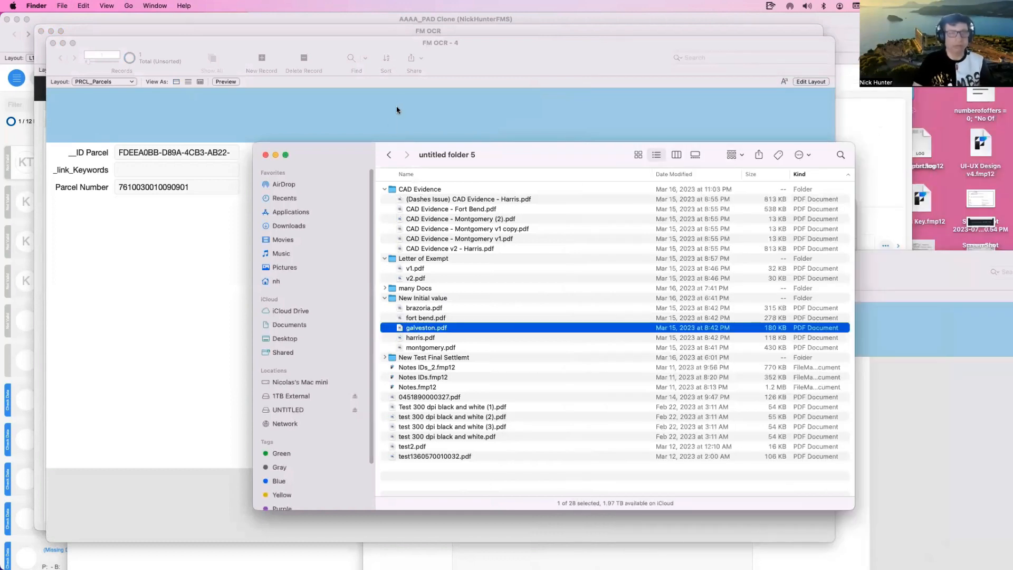
Close the PRCL_Parcels window and the layout manager to return to the OCR record.
{"action": "left_click", "coordinate": [414, 158]}
{"action": "left_click_drag", "start_coordinate": [133, 44], "coordinate": [489, 159]}
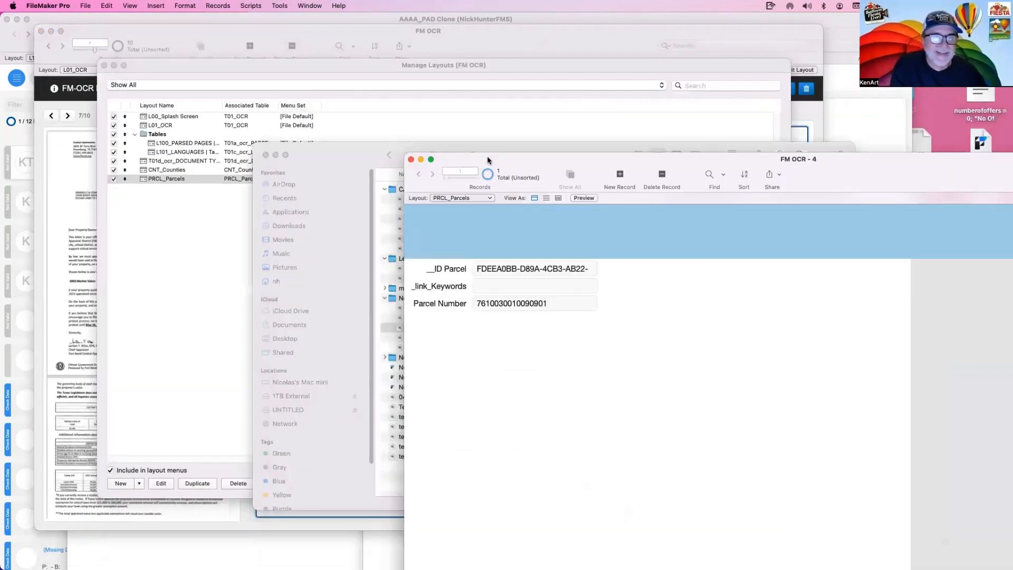
{"action": "left_click", "coordinate": [410, 157]}
{"action": "left_click", "coordinate": [249, 228]}
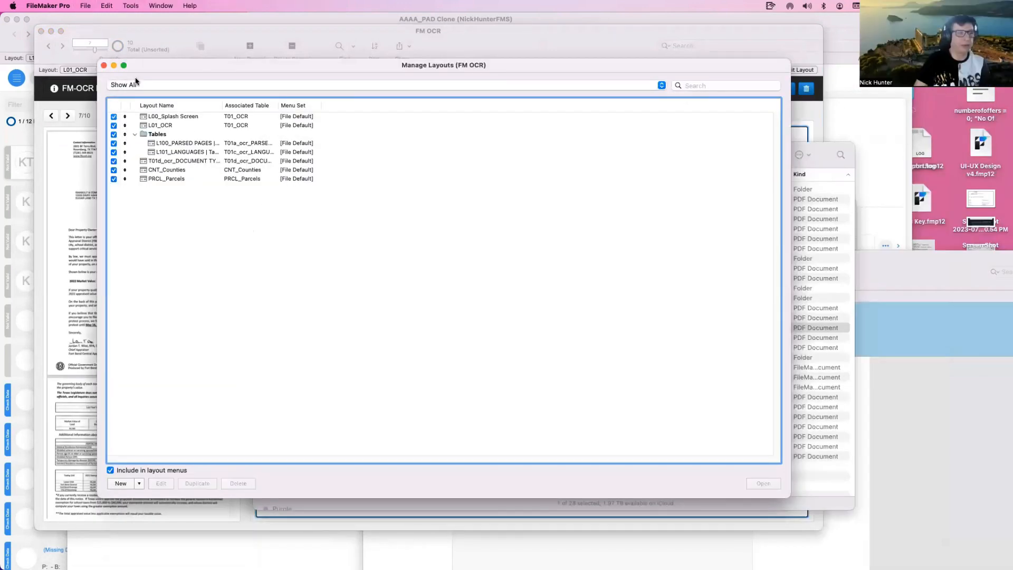
{"action": "left_click", "coordinate": [103, 65]}
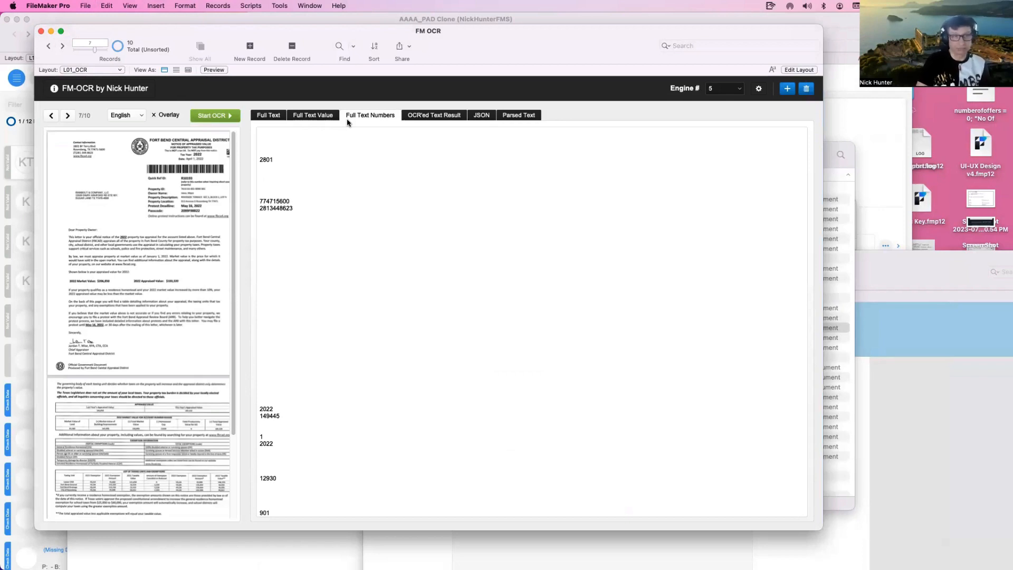
Duplicate the T01e_ocr_COUNTIERS table occurrence in the relationships graph and place the copy below T01_OCR.
{"action": "key", "text": "super+shift+d"}
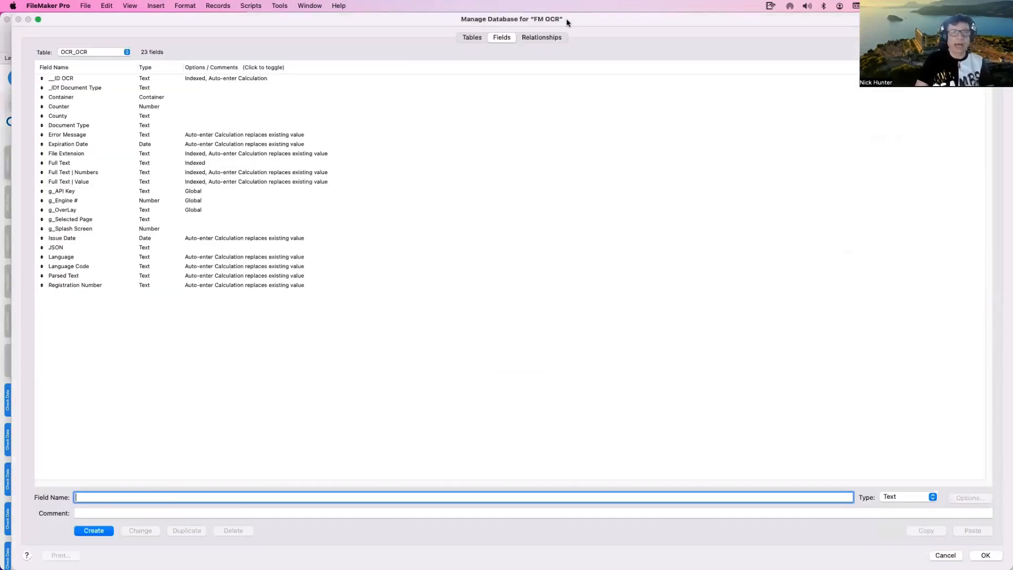
{"action": "left_click", "coordinate": [562, 38]}
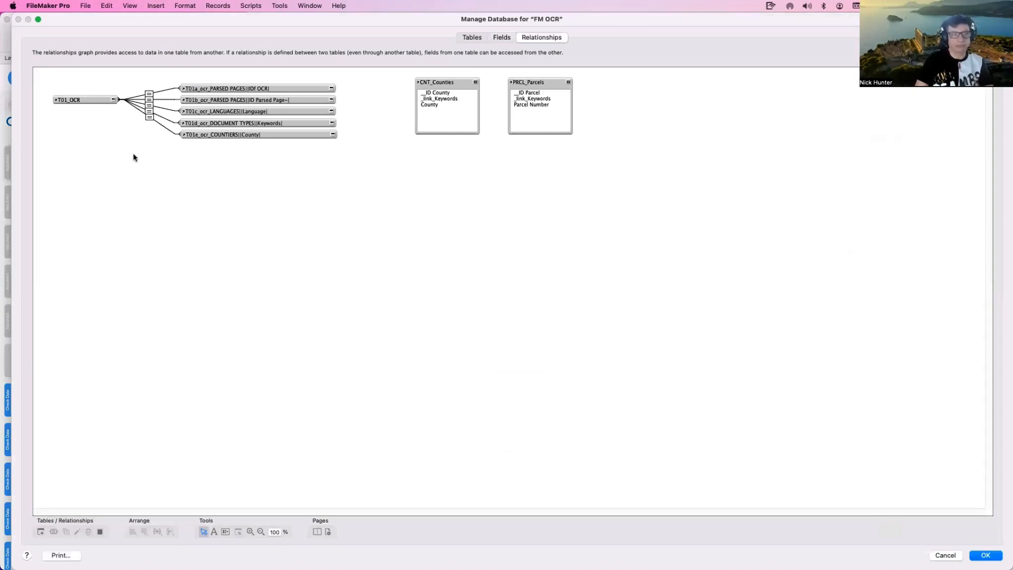
{"action": "left_click_drag", "start_coordinate": [216, 136], "coordinate": [90, 253]}
{"action": "key", "text": "Escape"}
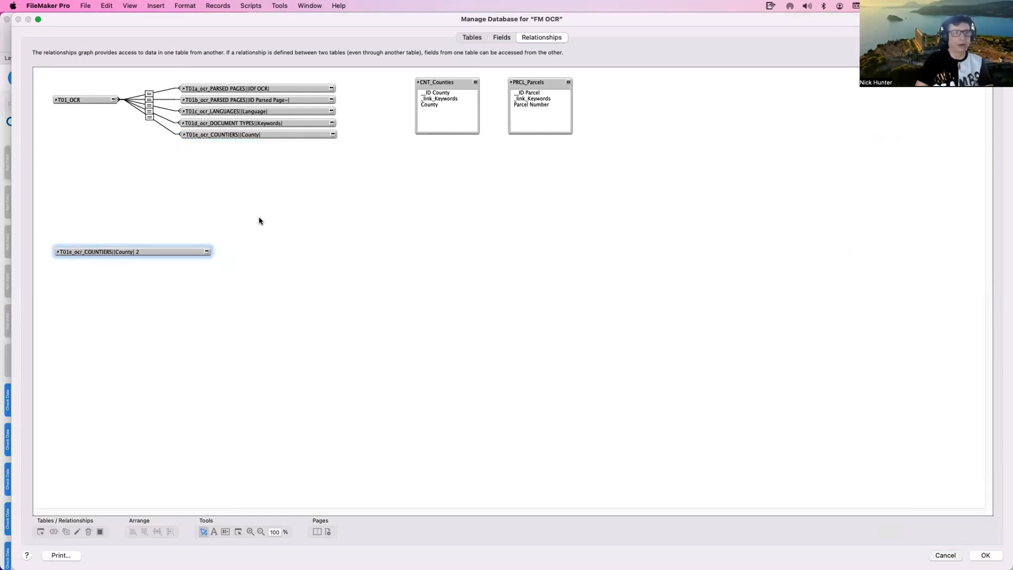
Remove the duplicated T01e_ocr_COUNTIERS table occurrence from the relationships graph.
{"action": "left_click", "coordinate": [81, 133]}
{"action": "left_click", "coordinate": [150, 221]}
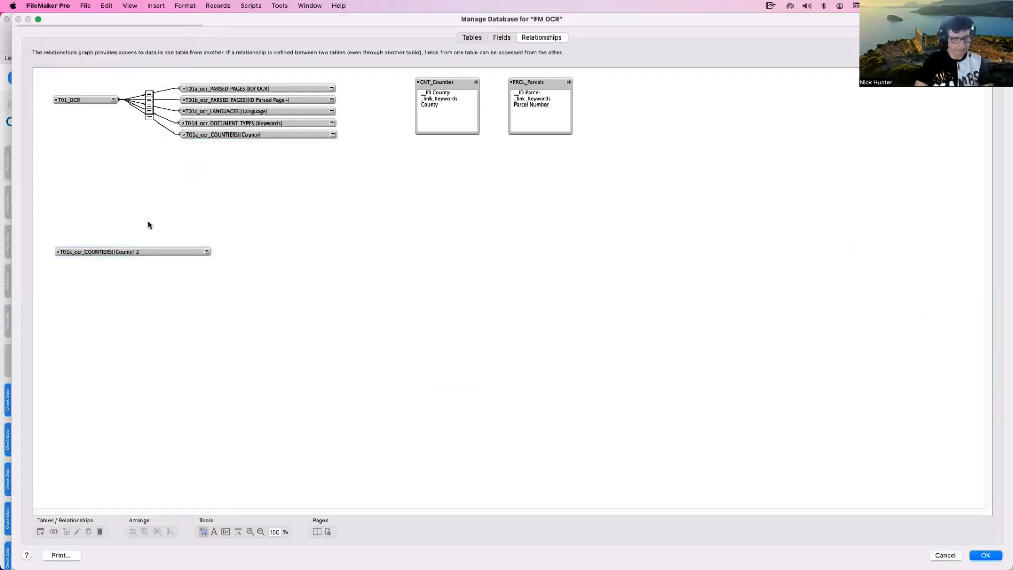
{"action": "left_click", "coordinate": [152, 251]}
{"action": "key", "text": "Delete"}
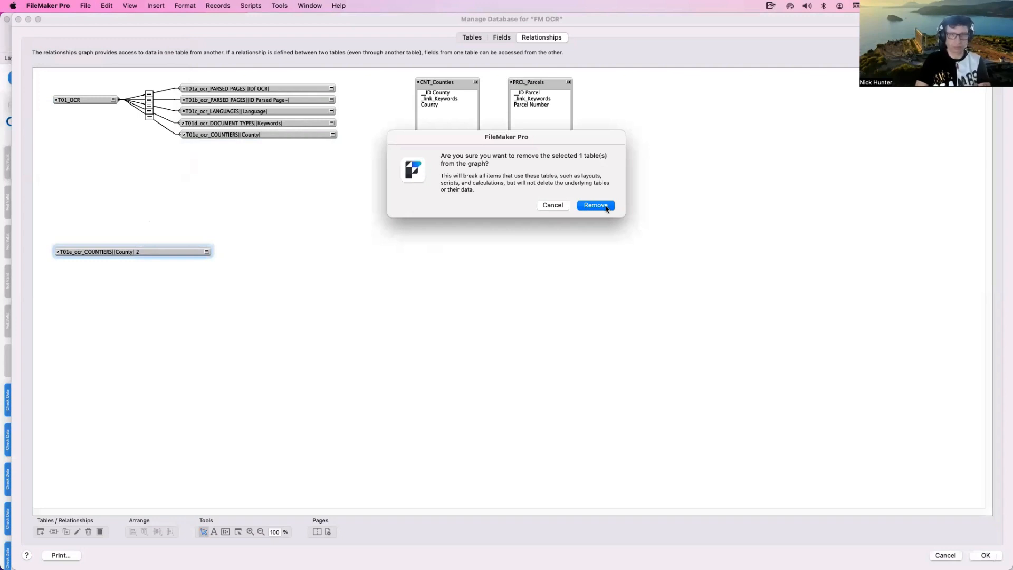
{"action": "left_click", "coordinate": [607, 208]}
Move the PRCL_Parcels table occurrence below T01_OCR and rename it T02_Parcels.
{"action": "left_click_drag", "start_coordinate": [542, 83], "coordinate": [90, 192]}
{"action": "double_click", "coordinate": [91, 192]}
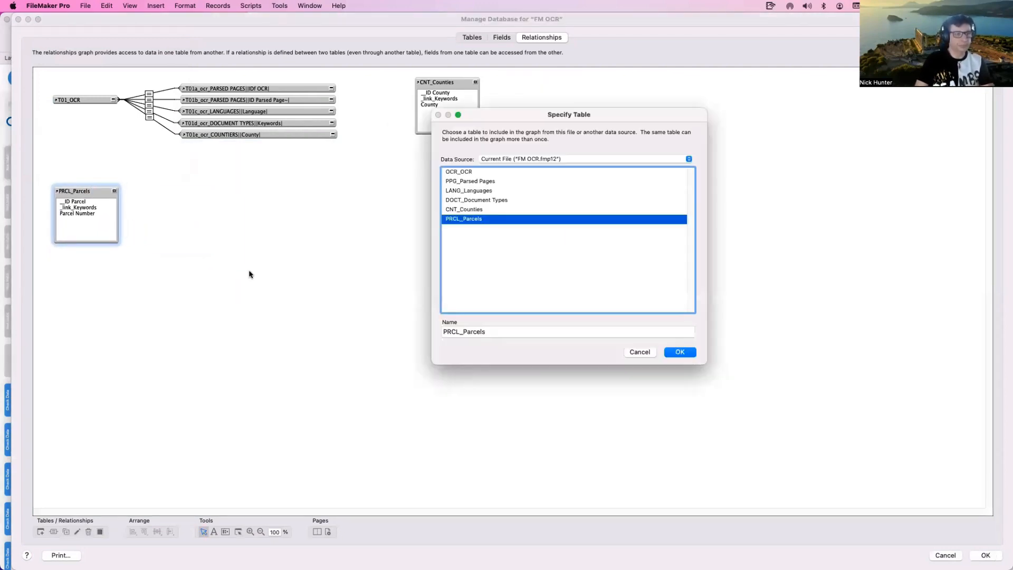
{"action": "left_click_drag", "start_coordinate": [460, 331], "coordinate": [428, 332]}
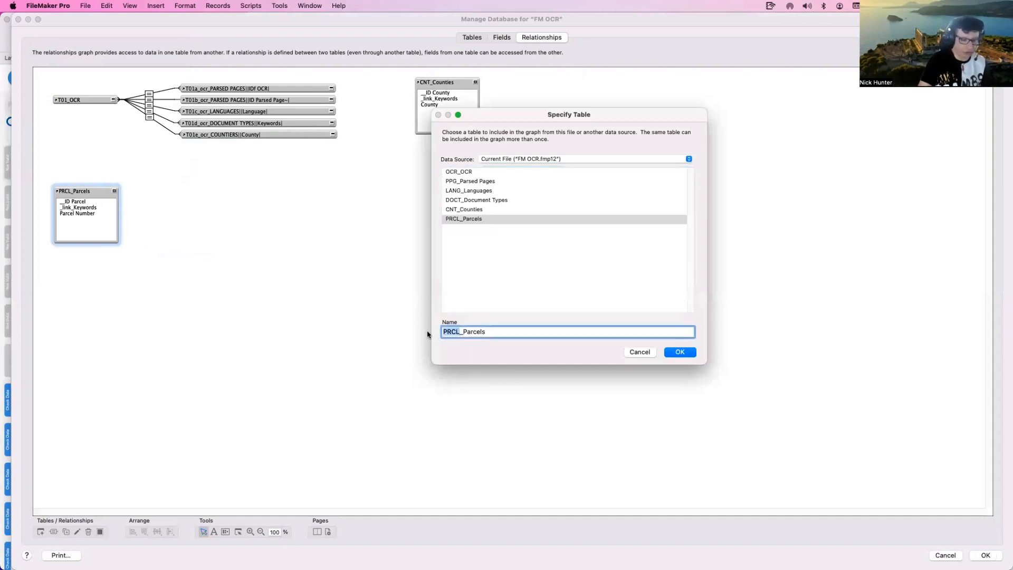
{"action": "key", "text": "BackSpace"}
{"action": "type", "text": "T02"}
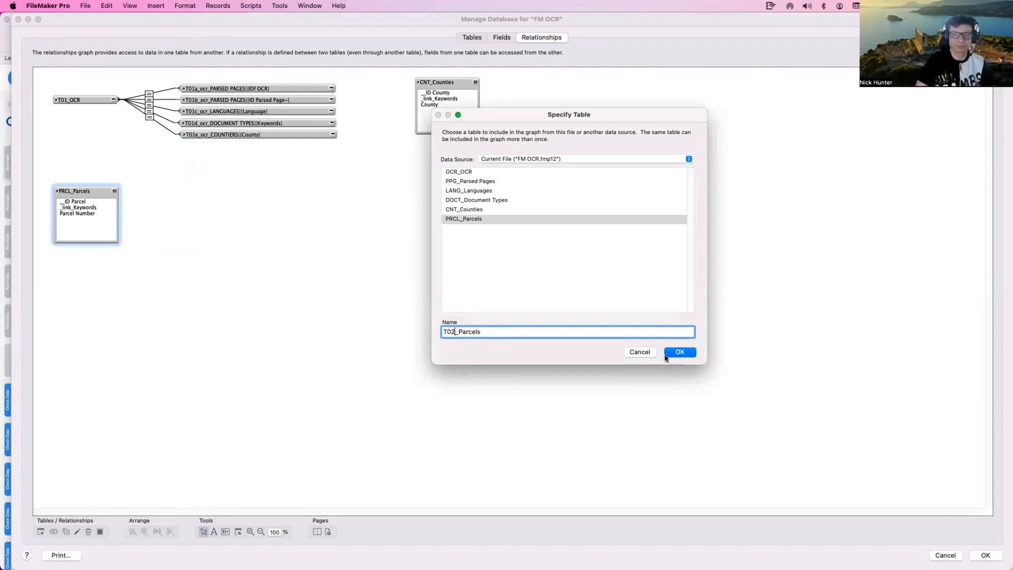
{"action": "left_click", "coordinate": [678, 353]}
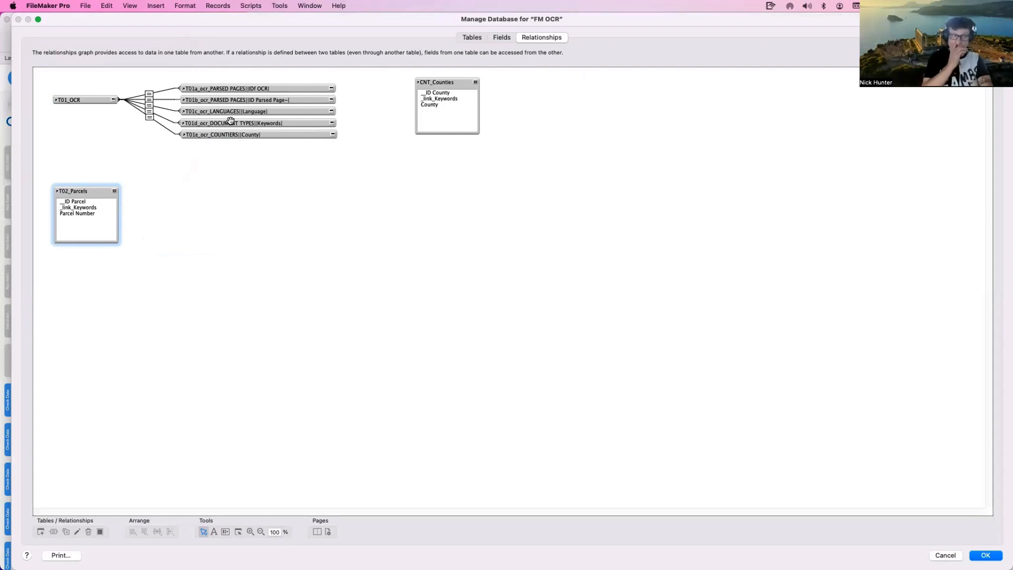
Duplicate the T01_OCR occurrence beside T02_Parcels and name the copy T01a_parcels_OCR||Parcel Number|.
{"action": "left_click_drag", "start_coordinate": [93, 99], "coordinate": [223, 188]}
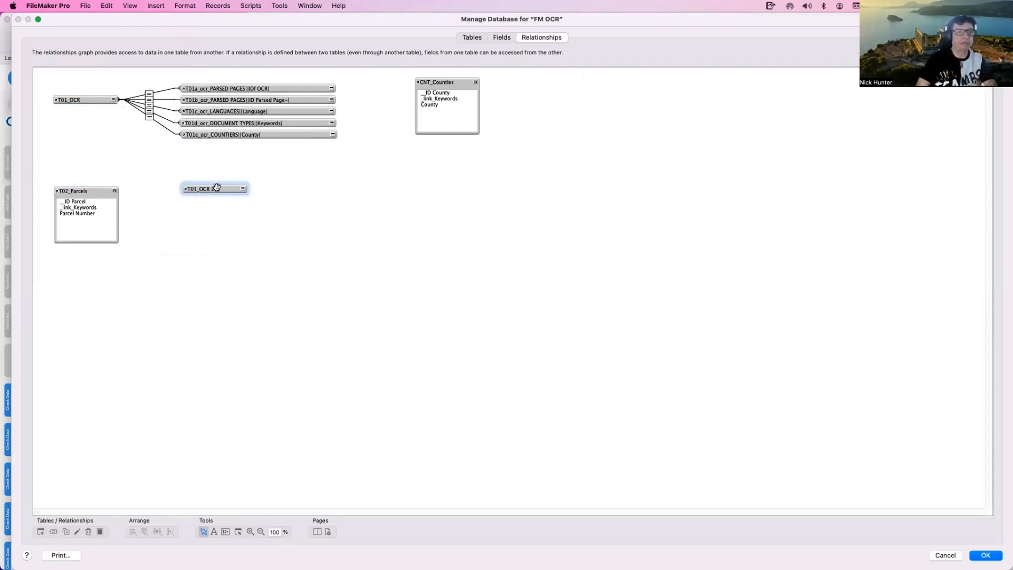
{"action": "left_click", "coordinate": [454, 332]}
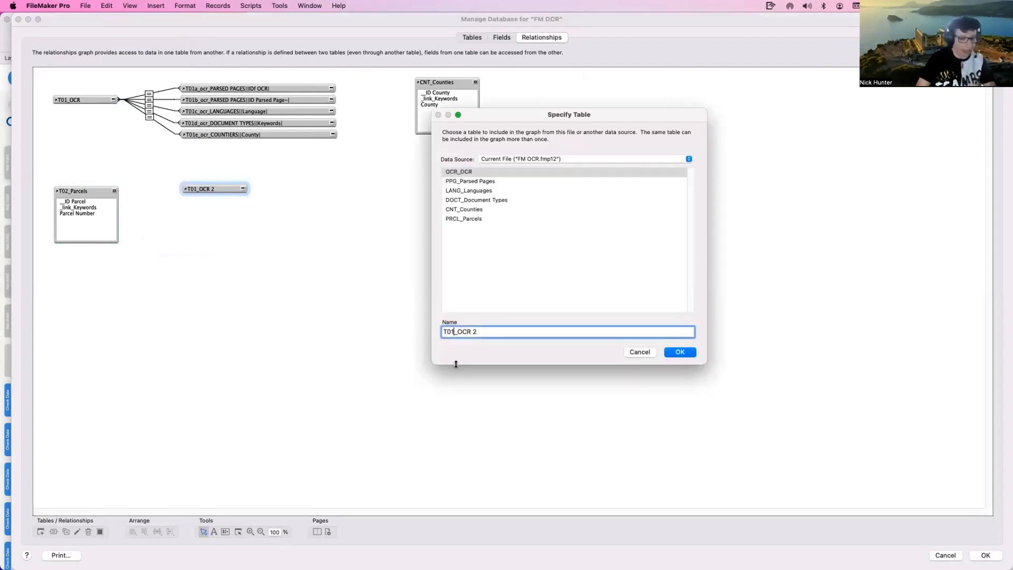
{"action": "type", "text": "f"}
{"action": "left_click_drag", "start_coordinate": [460, 332], "coordinate": [542, 340]}
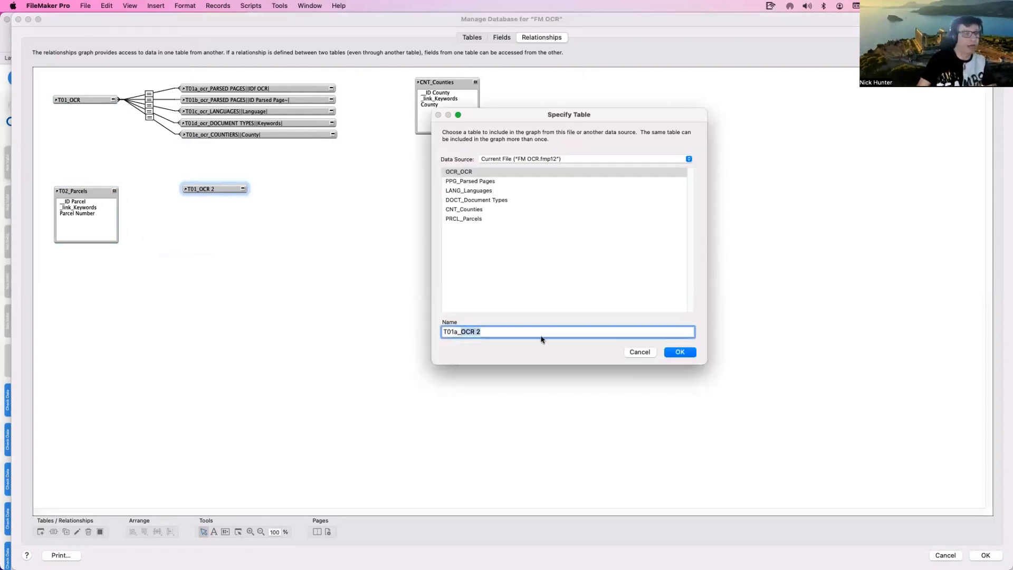
{"action": "type", "text": "parcels_"}
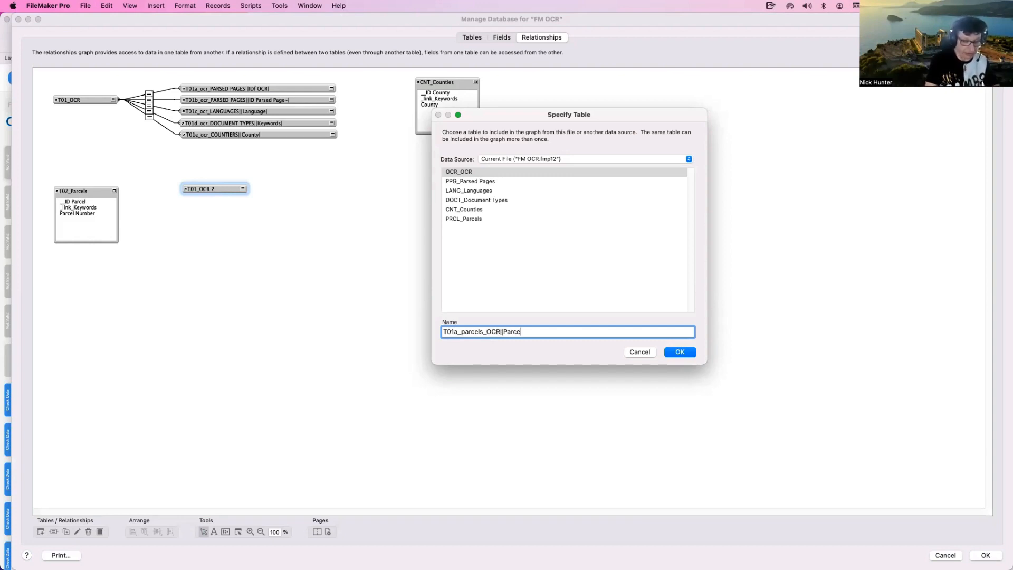
{"action": "type", "text": "Numb"}
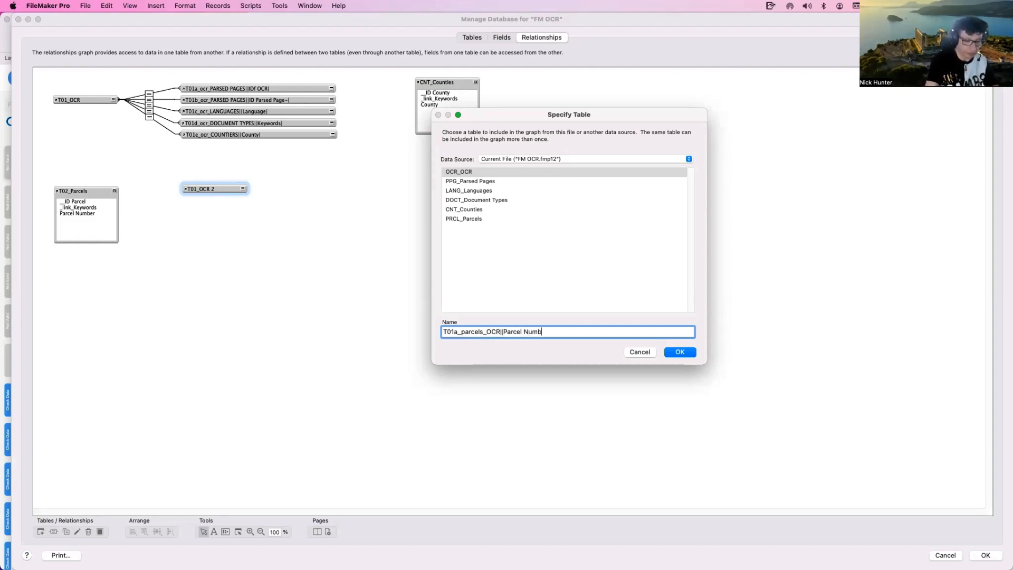
{"action": "type", "text": "er"}
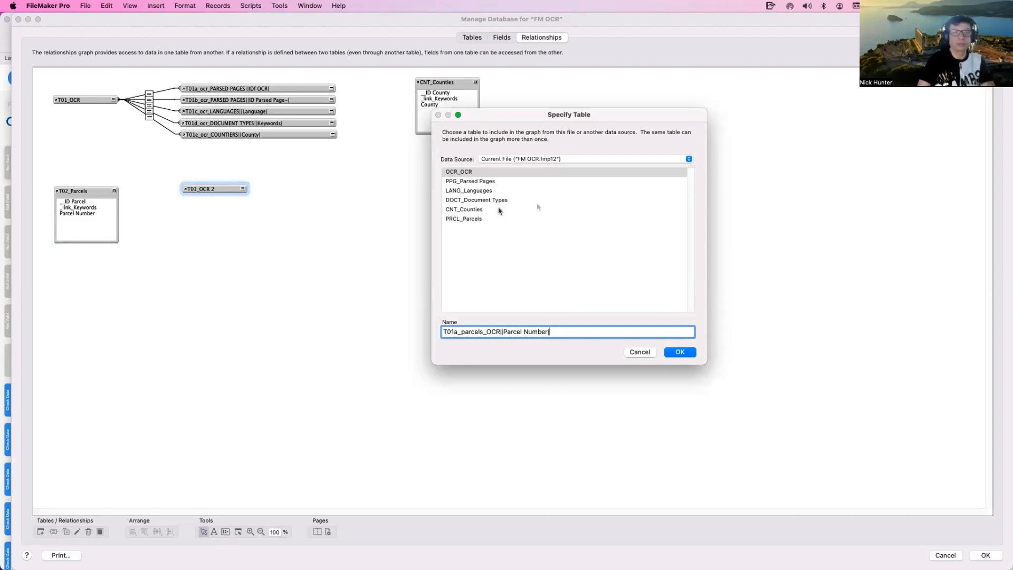
{"action": "key", "text": "Return"}
Relate the OCR copy's Full Text | Numbers field to Parcel Number in T02_Parcels, collapse both occurrences and save the database changes.
{"action": "left_click", "coordinate": [339, 189]}
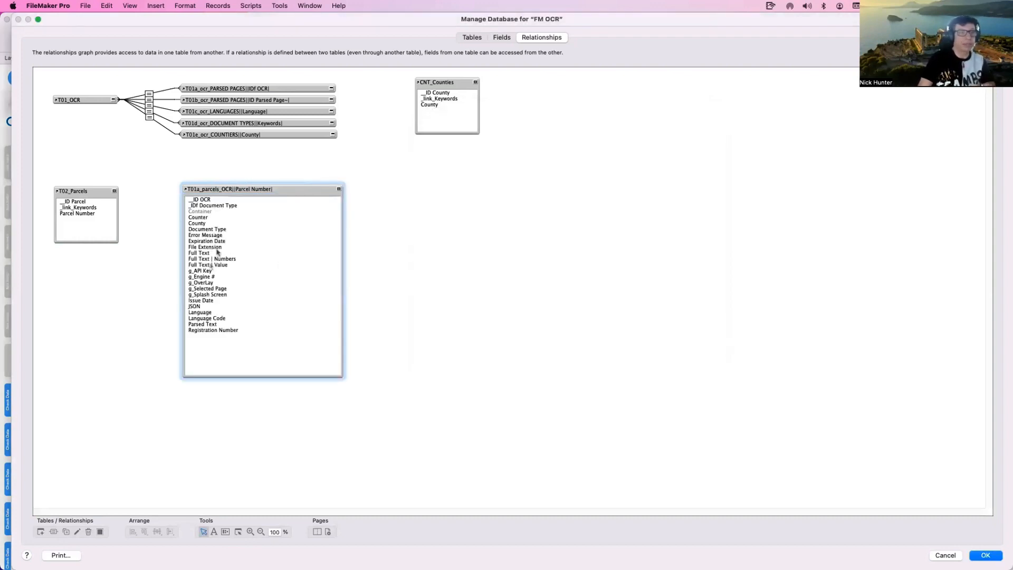
{"action": "left_click_drag", "start_coordinate": [213, 260], "coordinate": [92, 212]}
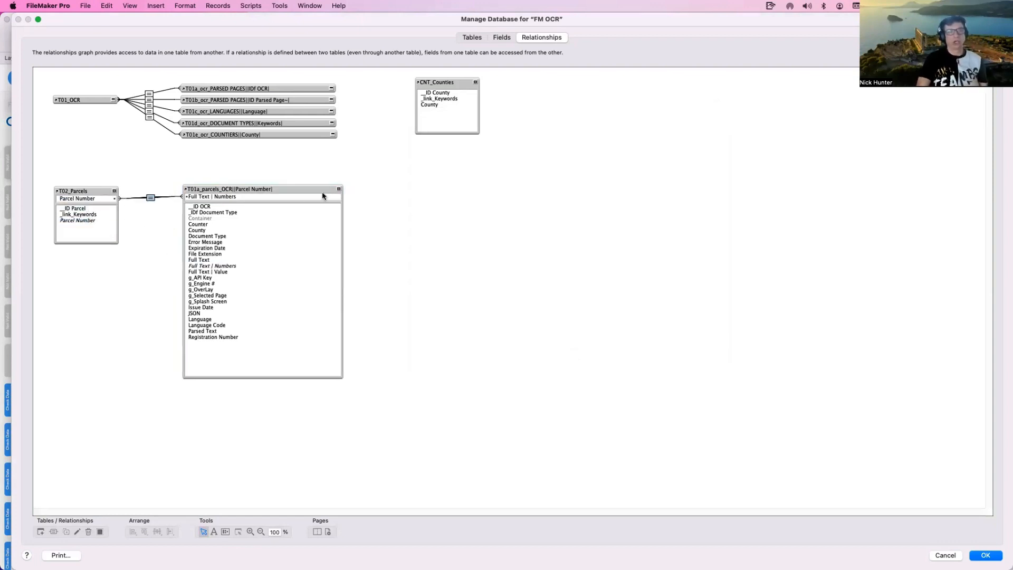
{"action": "left_click", "coordinate": [338, 188]}
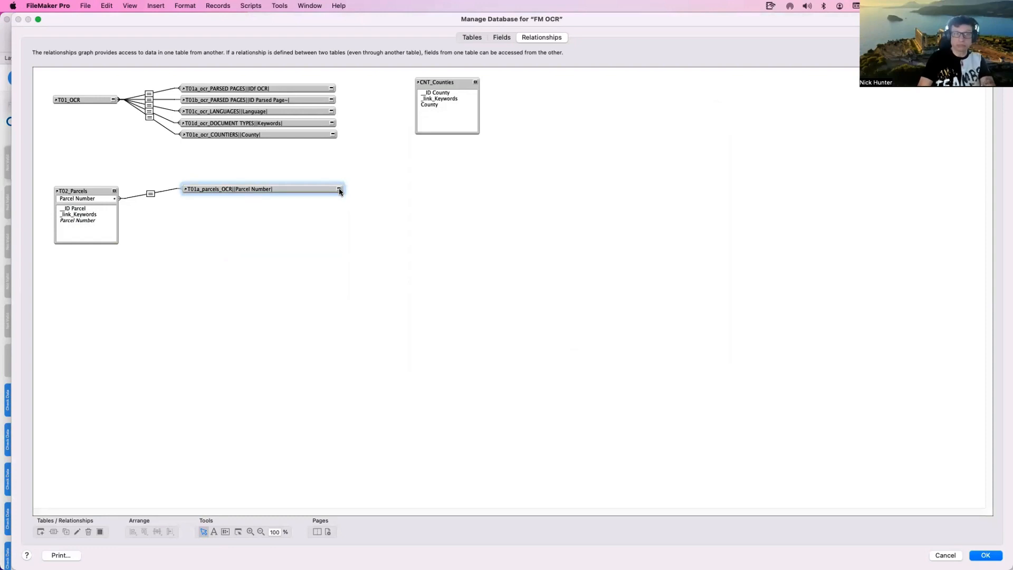
{"action": "left_click", "coordinate": [115, 191]}
{"action": "left_click", "coordinate": [171, 226]}
{"action": "left_click", "coordinate": [985, 555]}
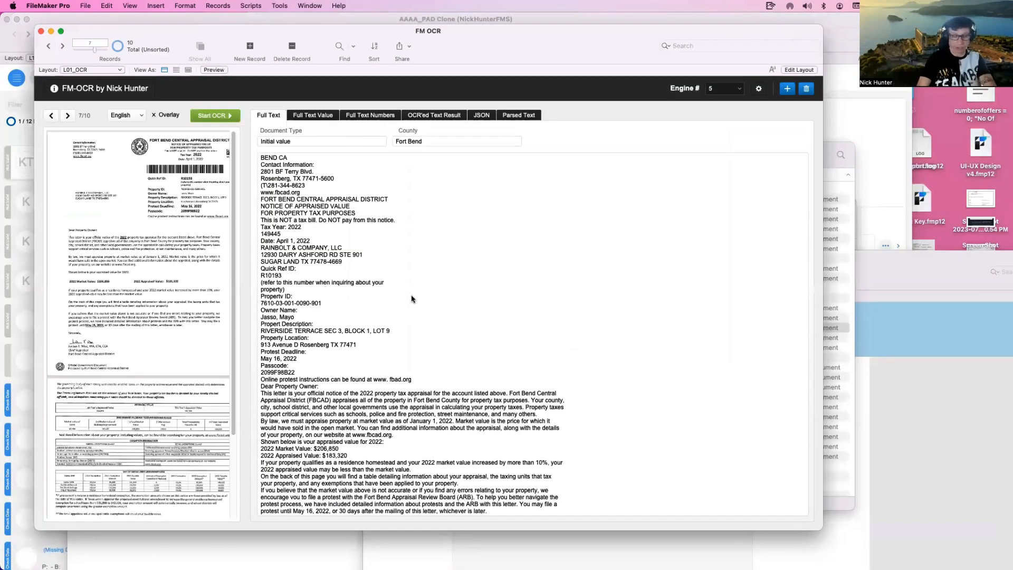
Open the T02_Parcels layout in a new window and switch it to Layout mode.
{"action": "key", "text": "super+shift+l"}
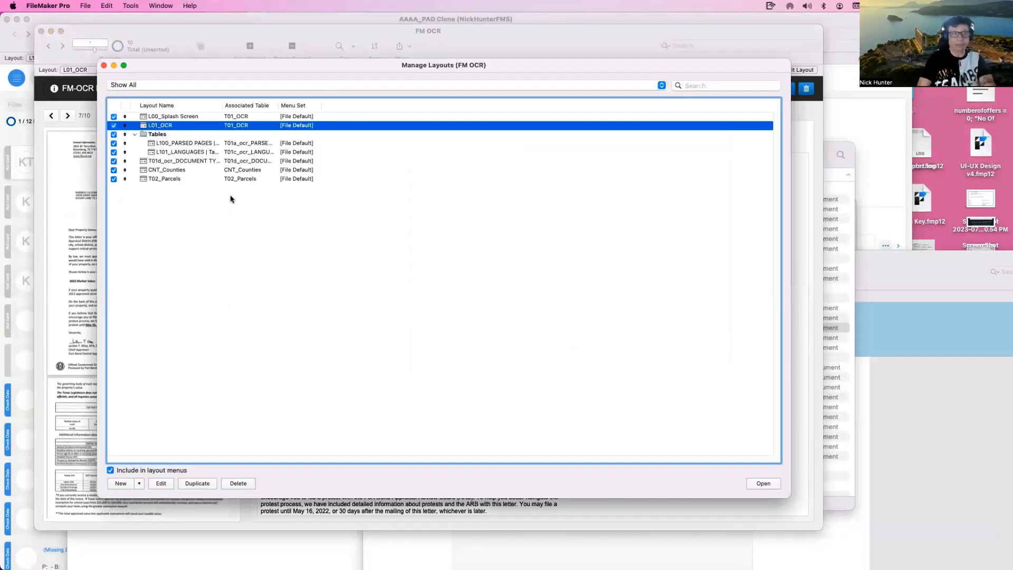
{"action": "left_click", "coordinate": [241, 181]}
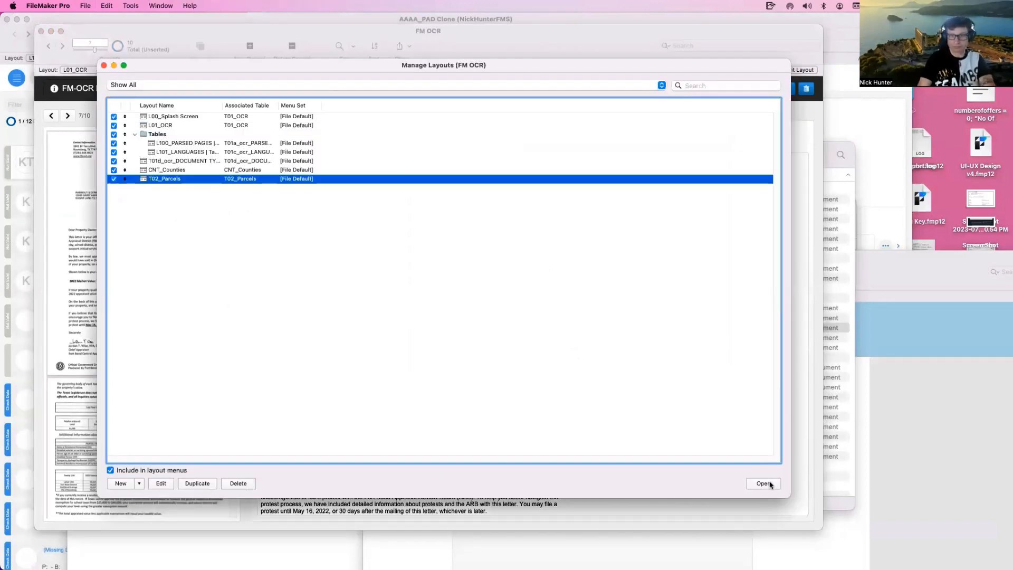
{"action": "left_click", "coordinate": [769, 484]}
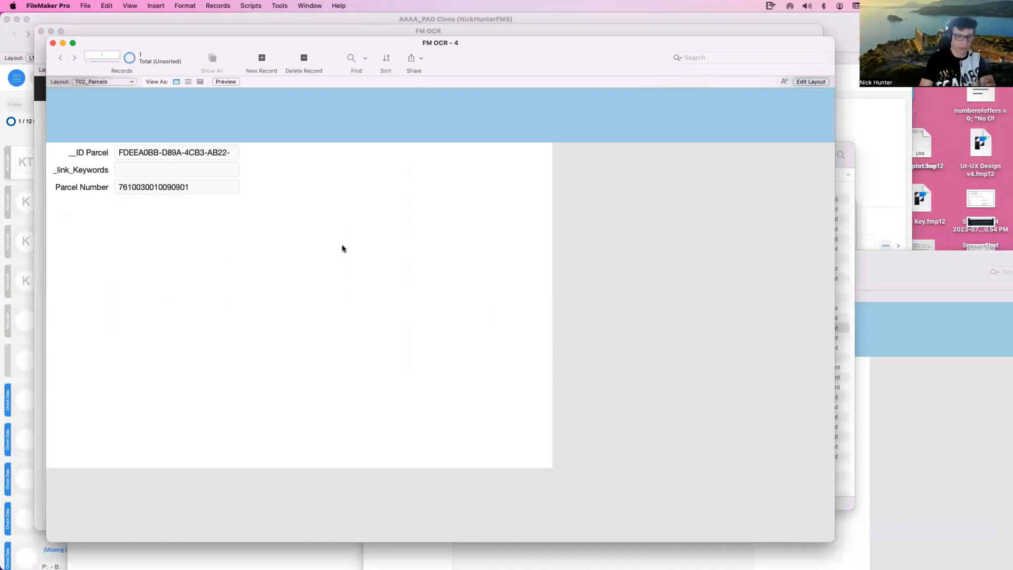
{"action": "key", "text": "super+l"}
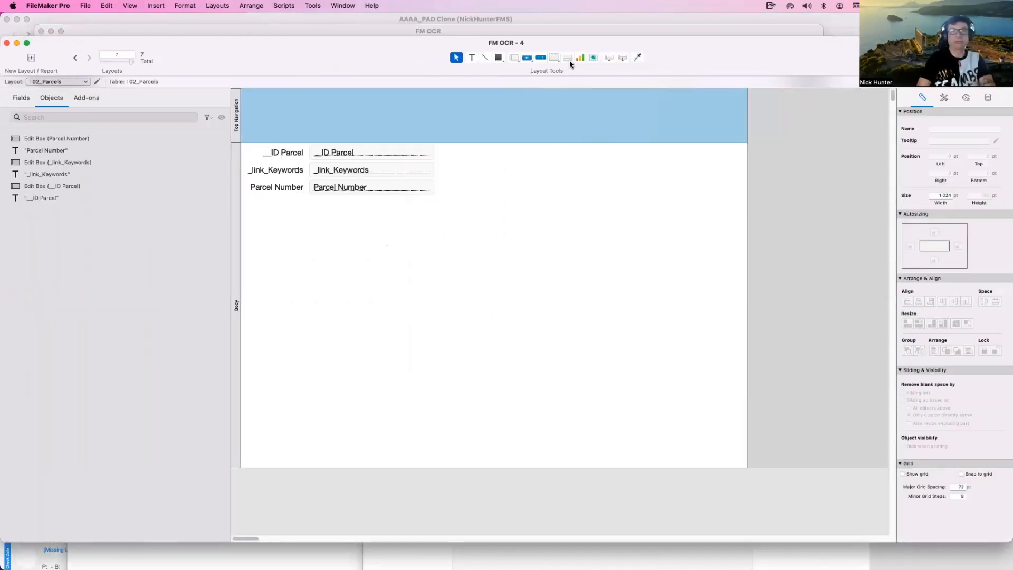
Draw a portal about 832 by 504 pt below the Parcel Number field, showing records from T01a_parcels_OCR||Parcel Number|.
{"action": "left_click", "coordinate": [569, 59]}
{"action": "left_click_drag", "start_coordinate": [297, 200], "coordinate": [709, 450]}
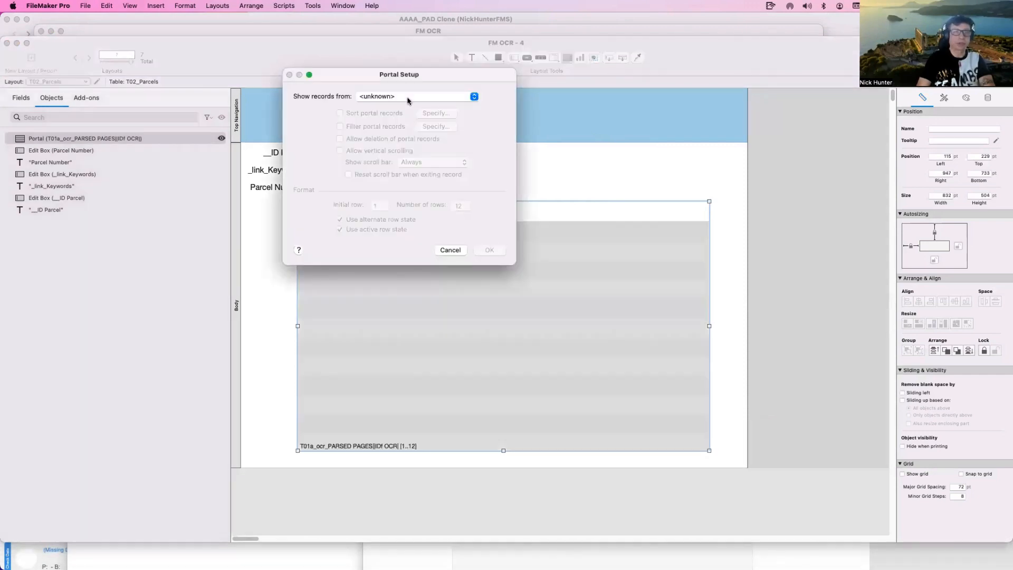
{"action": "left_click", "coordinate": [409, 96]}
{"action": "left_click", "coordinate": [417, 125]}
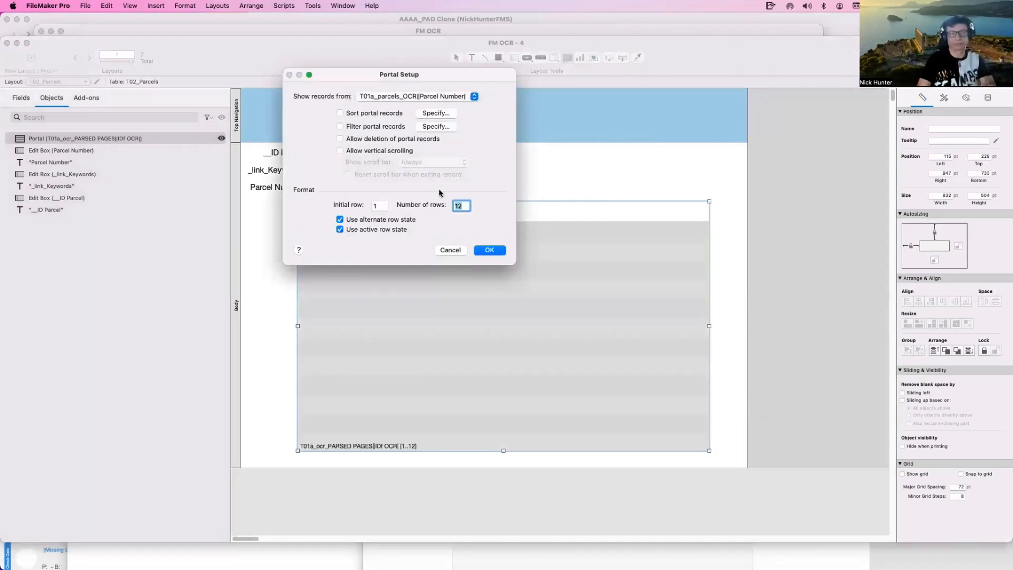
{"action": "left_click", "coordinate": [489, 250]}
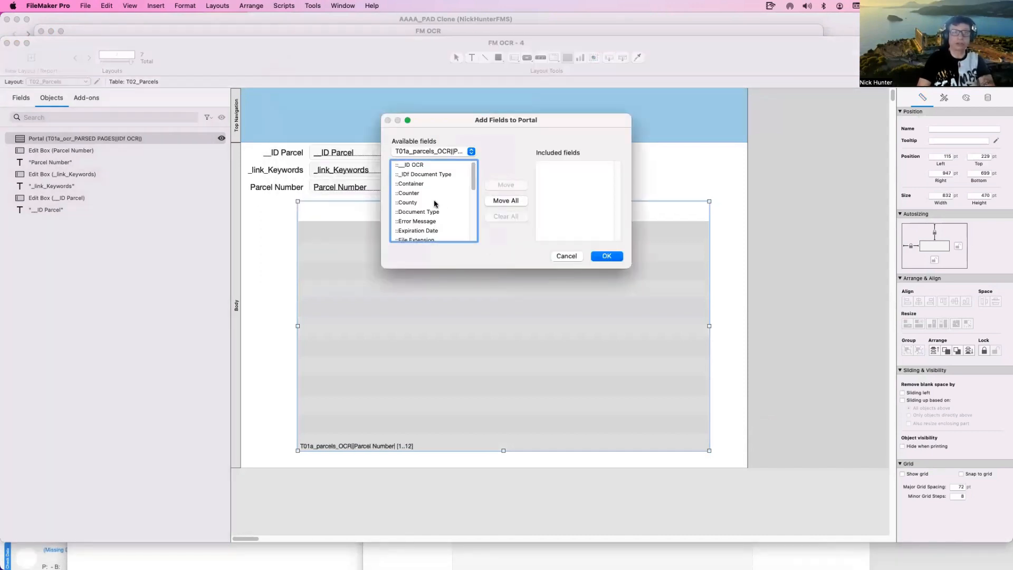
Add the Container field from the related OCR table to the portal.
{"action": "scroll", "coordinate": [435, 203], "scroll_direction": "down", "scroll_amount": 5}
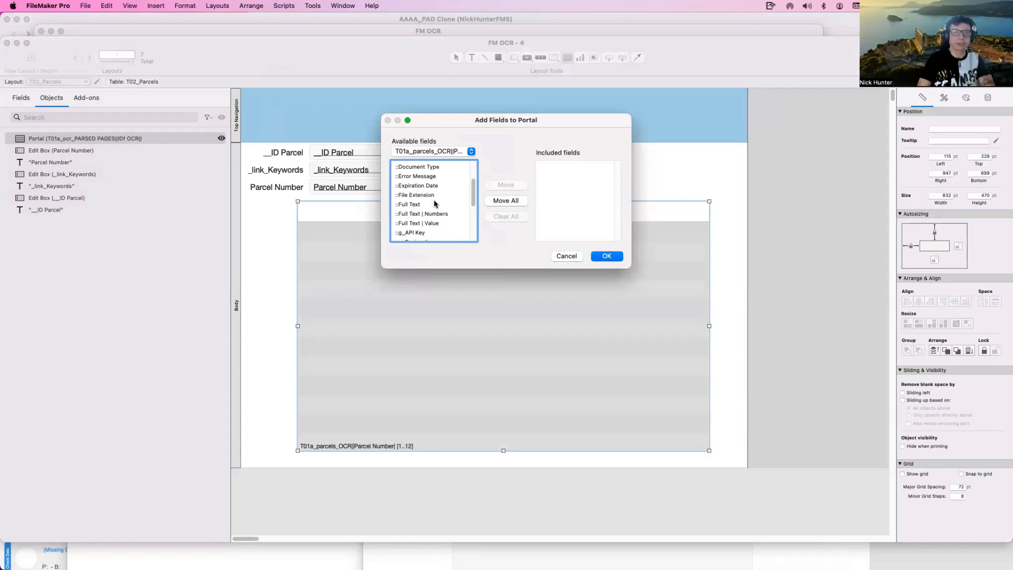
{"action": "scroll", "coordinate": [434, 204], "scroll_direction": "down", "scroll_amount": 5}
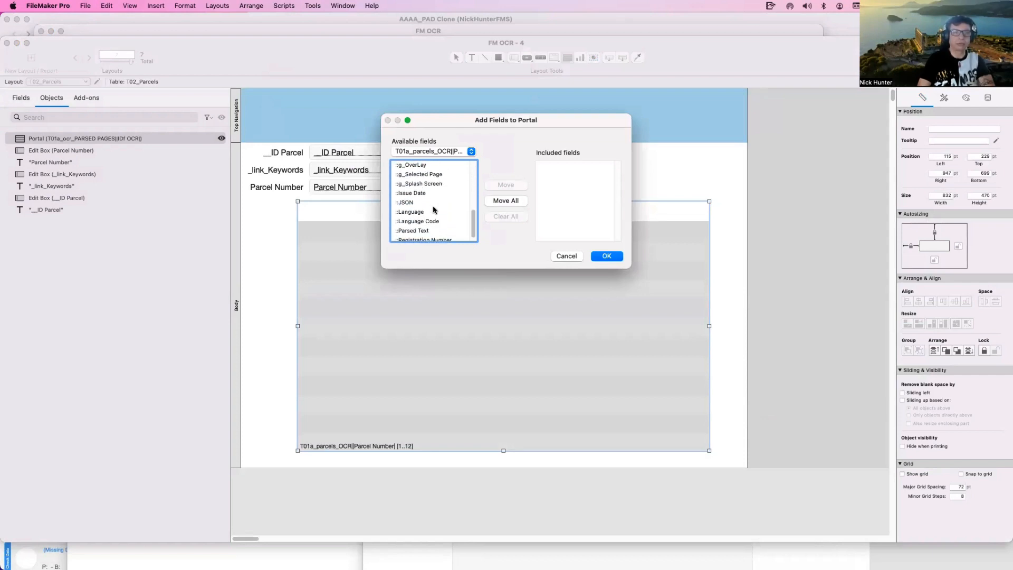
{"action": "scroll", "coordinate": [434, 209], "scroll_direction": "up", "scroll_amount": 6}
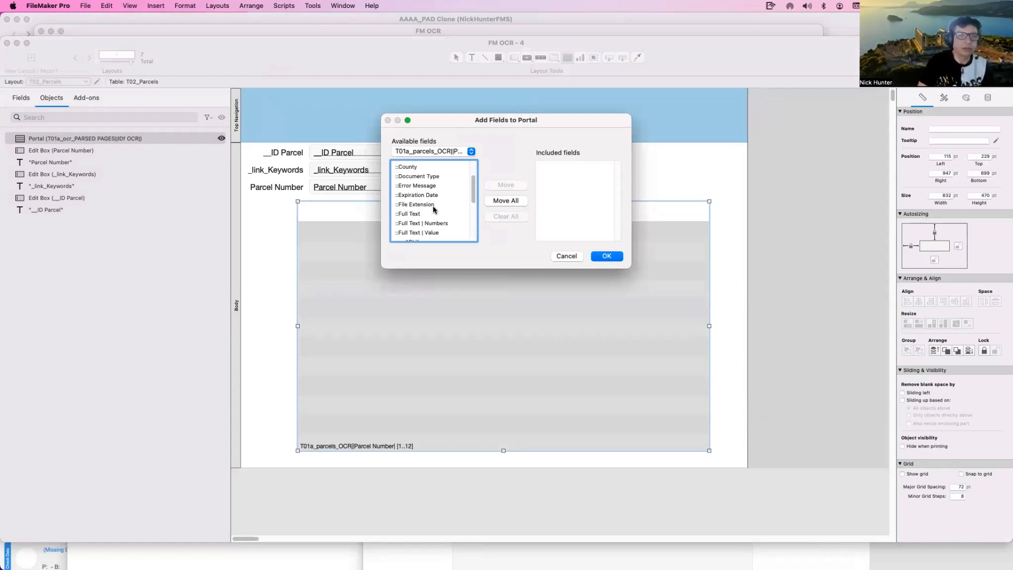
{"action": "scroll", "coordinate": [434, 209], "scroll_direction": "up", "scroll_amount": 3}
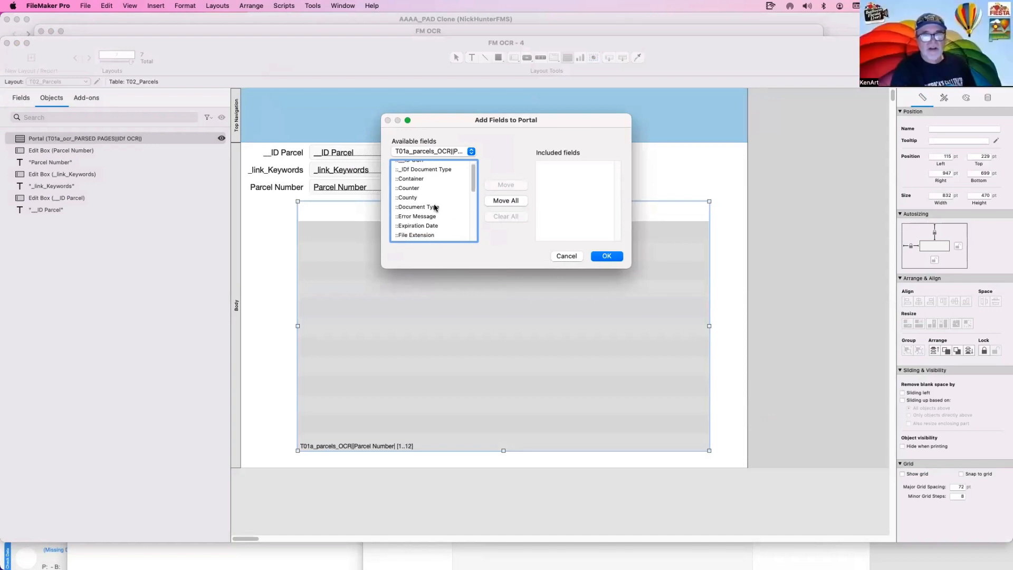
{"action": "left_click", "coordinate": [432, 190]}
{"action": "left_click", "coordinate": [505, 185]}
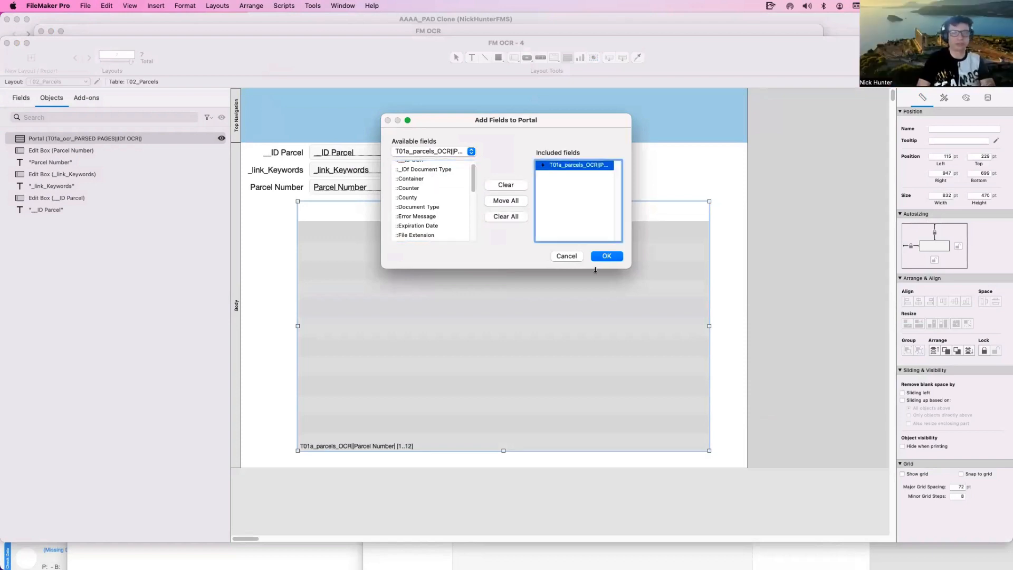
{"action": "left_click", "coordinate": [612, 258]}
Set the portal to 3 rows, then make its rows taller and the portal narrower.
{"action": "double_click", "coordinate": [489, 245]}
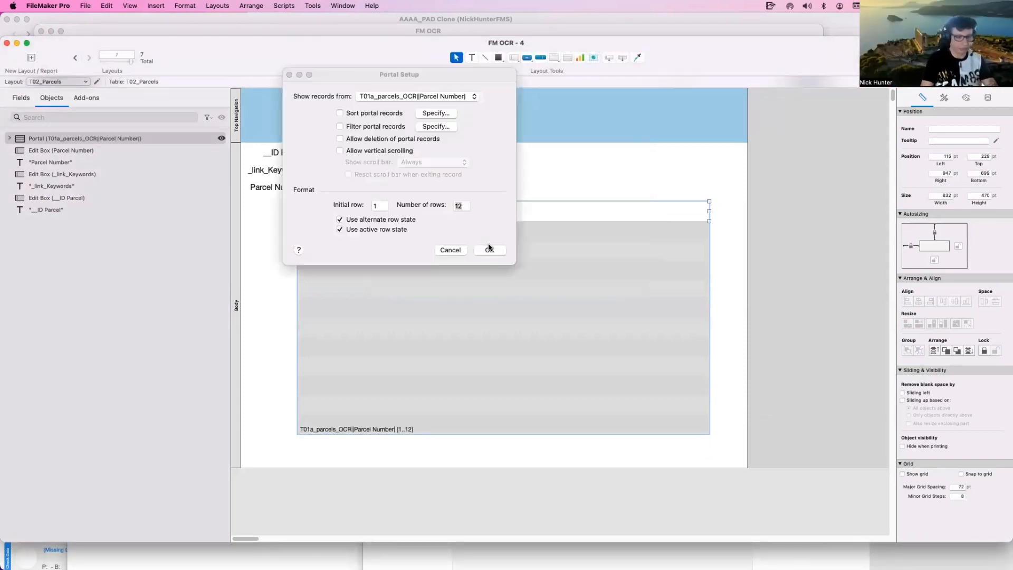
{"action": "type", "text": "3"}
{"action": "left_click", "coordinate": [489, 248]}
{"action": "left_click_drag", "start_coordinate": [503, 221], "coordinate": [498, 283]}
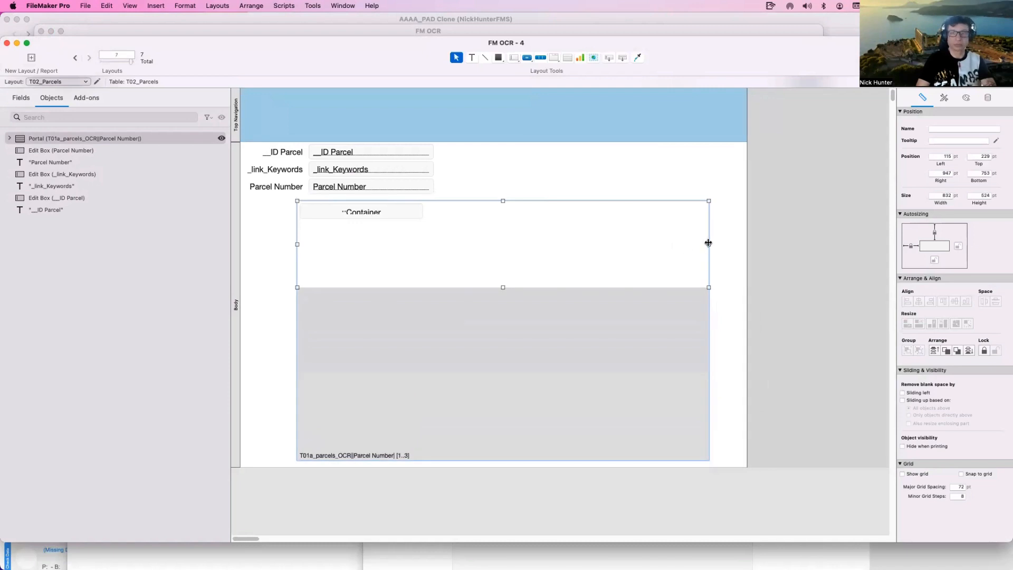
{"action": "left_click_drag", "start_coordinate": [709, 242], "coordinate": [447, 280]}
Enlarge the Container field to fill the portal row and return the layout to Browse mode.
{"action": "left_click", "coordinate": [417, 211]}
{"action": "left_click", "coordinate": [461, 270]}
{"action": "key", "text": "super+b"}
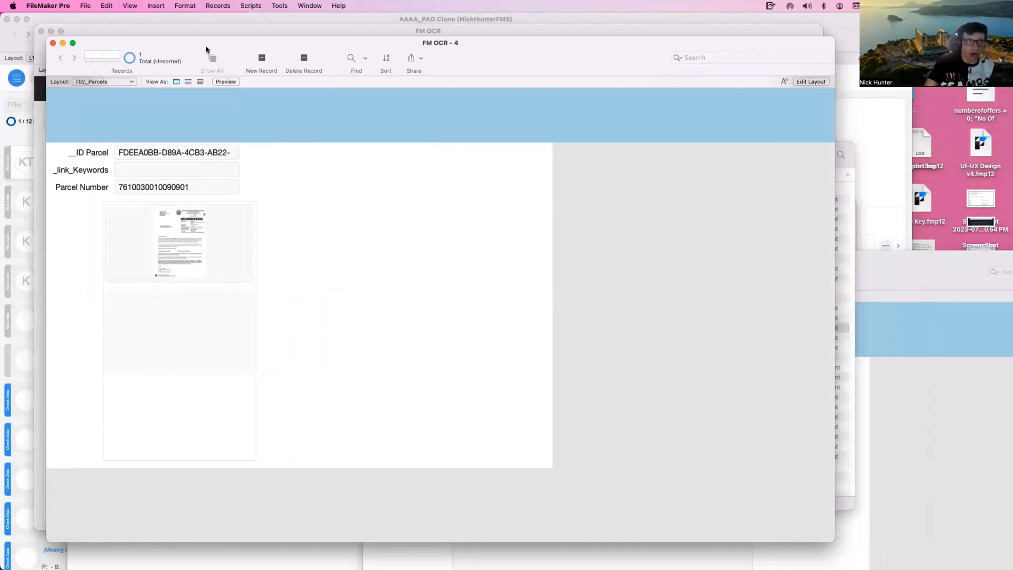
Place the Parcels window beside the OCR window and compare the parcel number and related document with the OCR record.
{"action": "left_click_drag", "start_coordinate": [205, 47], "coordinate": [598, 122]}
{"action": "left_click", "coordinate": [307, 228]}
{"action": "key", "text": "super+w"}
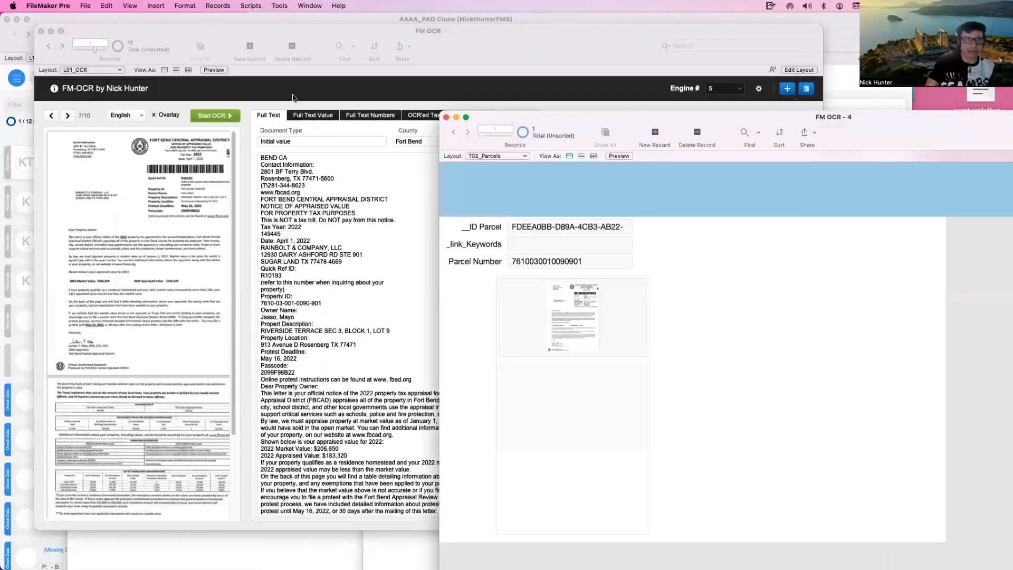
{"action": "left_click", "coordinate": [293, 98]}
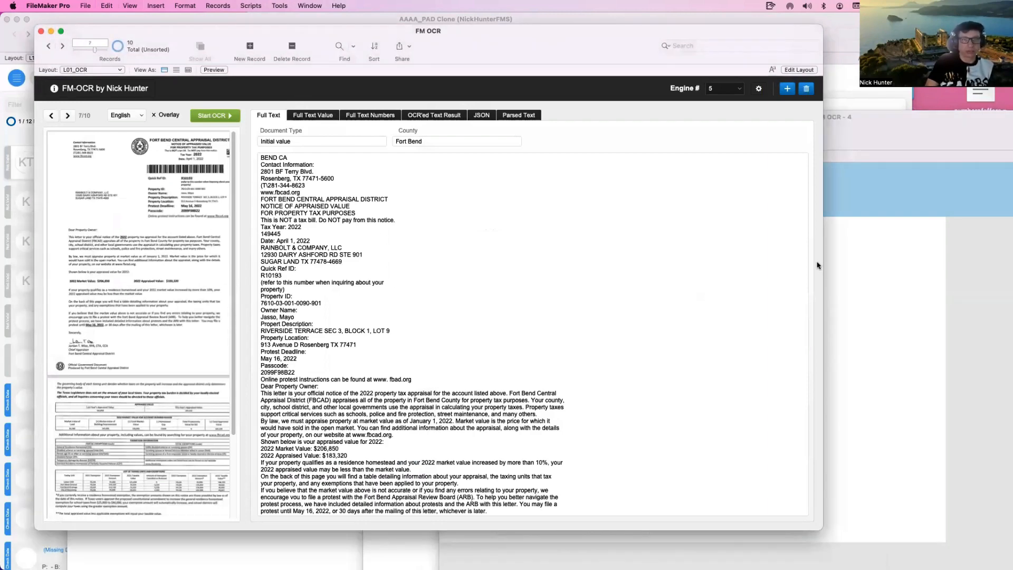
{"action": "left_click", "coordinate": [927, 260]}
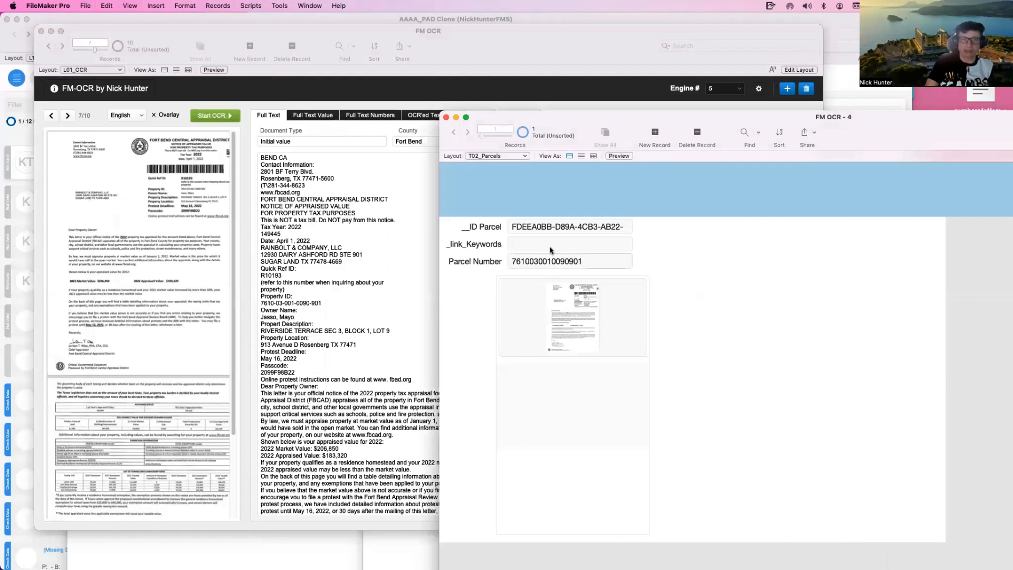
{"action": "left_click", "coordinate": [553, 259]}
{"action": "left_click", "coordinate": [358, 154]}
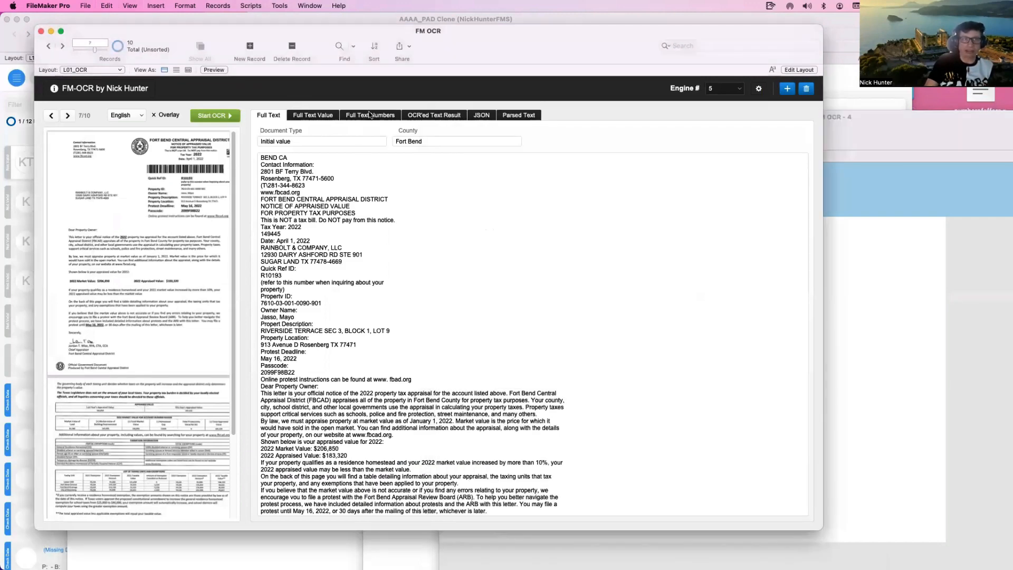
Find and highlight the dash-free property ID in the Fort Bend record's Full Text Numbers field.
{"action": "left_click", "coordinate": [369, 116]}
{"action": "left_click", "coordinate": [320, 409]}
{"action": "scroll", "coordinate": [319, 409], "scroll_direction": "down", "scroll_amount": 5}
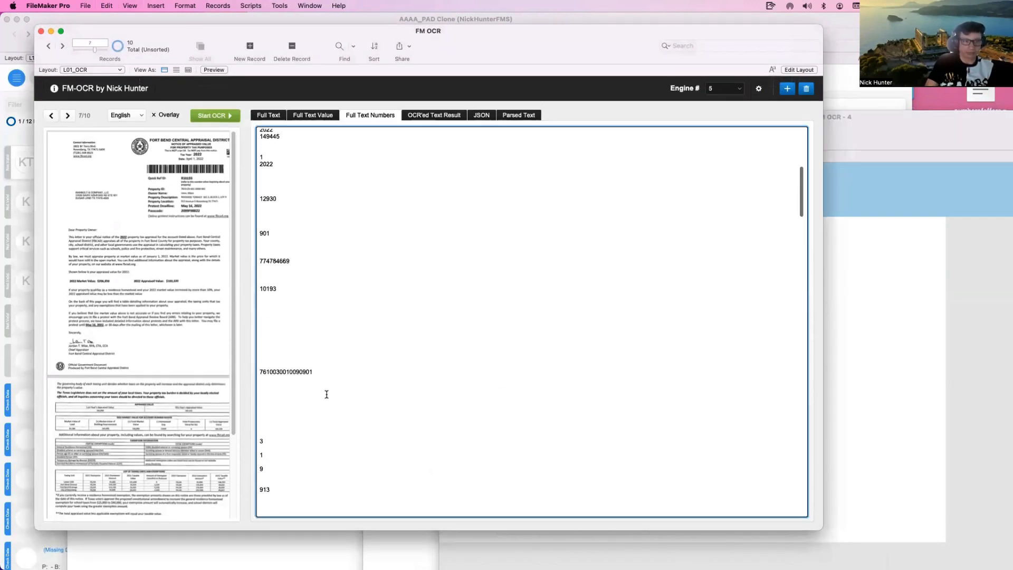
{"action": "left_click_drag", "start_coordinate": [320, 372], "coordinate": [248, 376]}
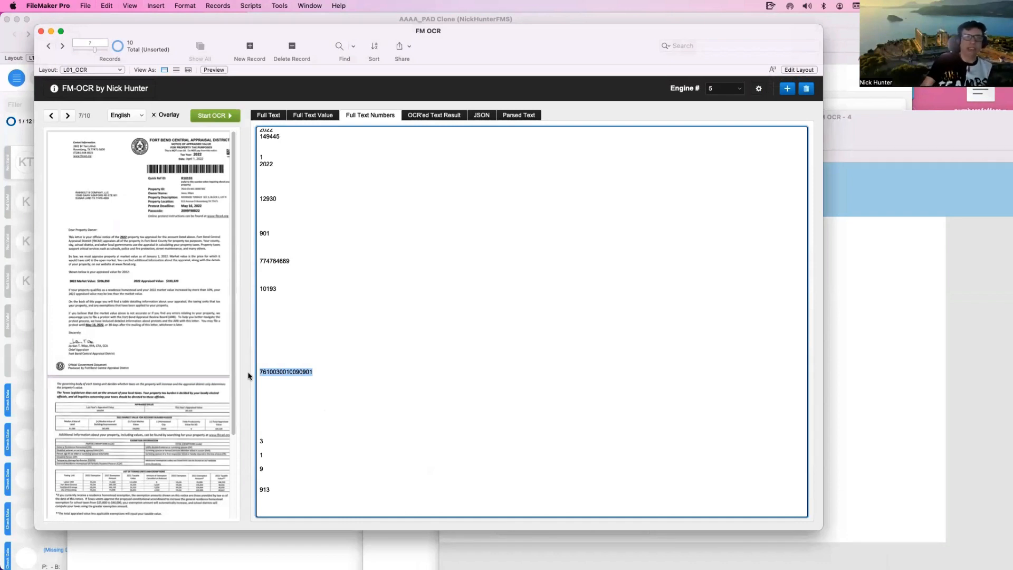
Check the Fort Bend record's Full Text Value list, and highlight the property ID below its label in the full text.
{"action": "left_click", "coordinate": [322, 116]}
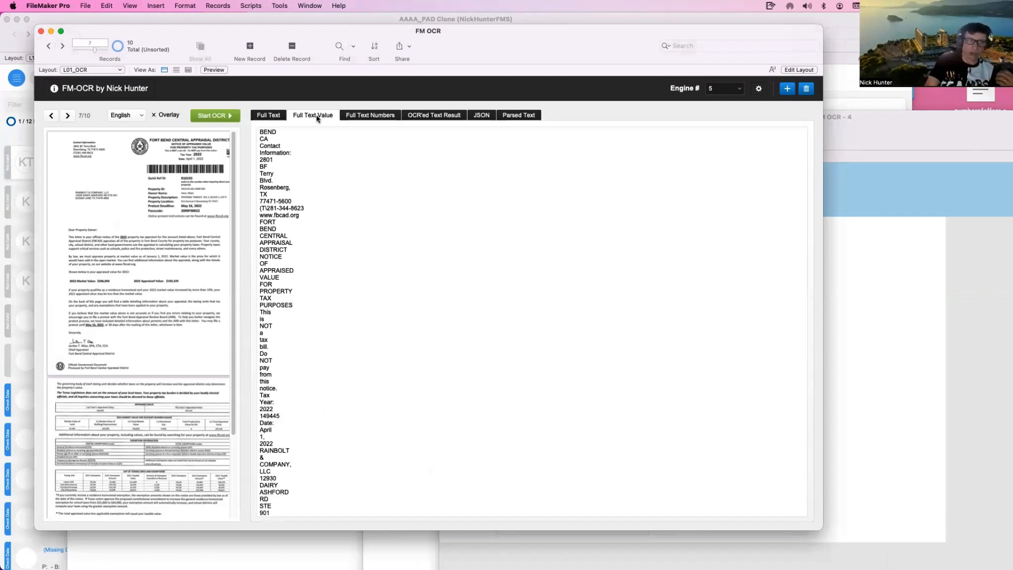
{"action": "left_click", "coordinate": [266, 115]}
{"action": "left_click", "coordinate": [362, 264]}
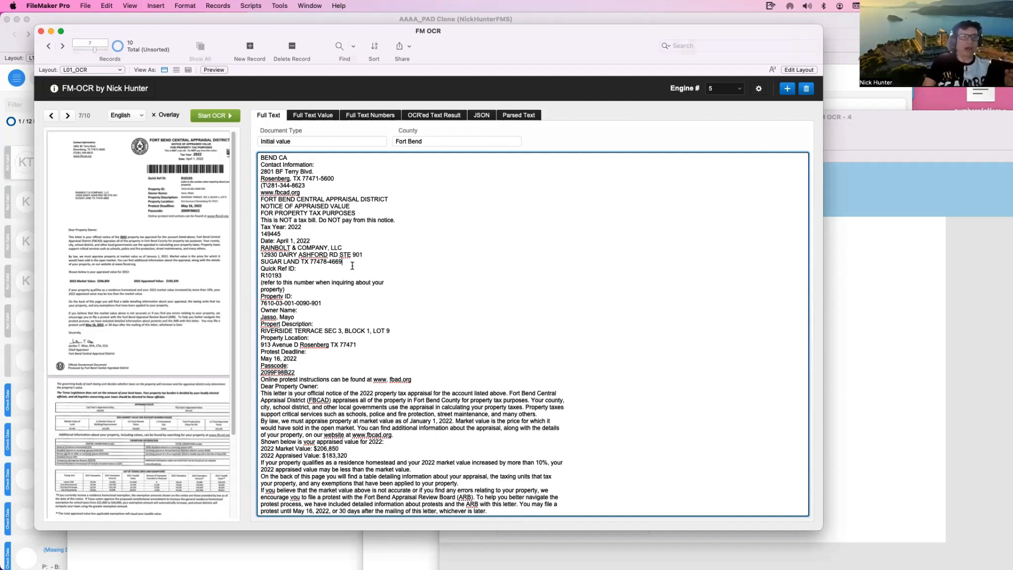
{"action": "left_click_drag", "start_coordinate": [291, 296], "coordinate": [254, 297]}
{"action": "left_click", "coordinate": [294, 296]}
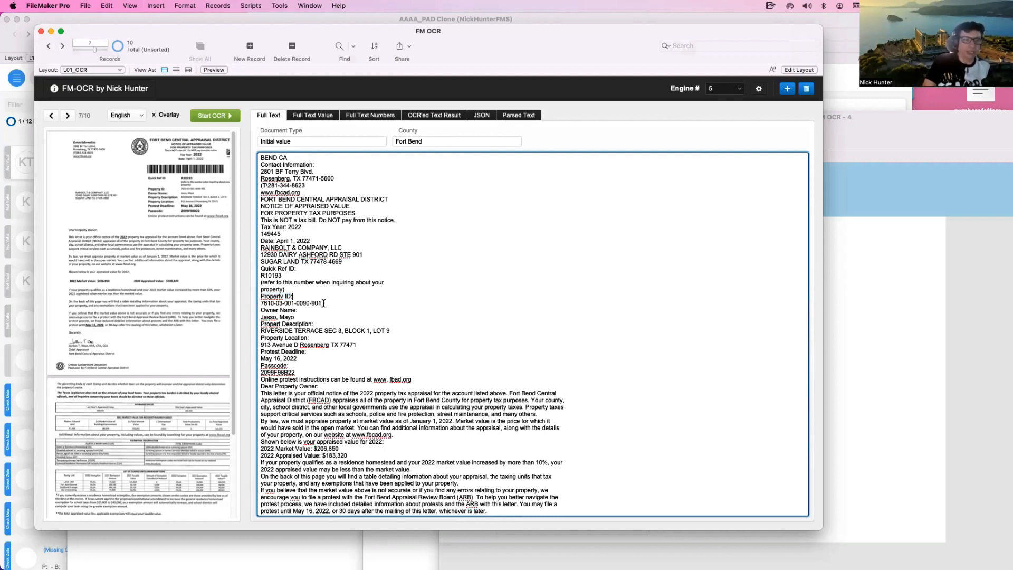
{"action": "left_click_drag", "start_coordinate": [297, 305], "coordinate": [241, 305]}
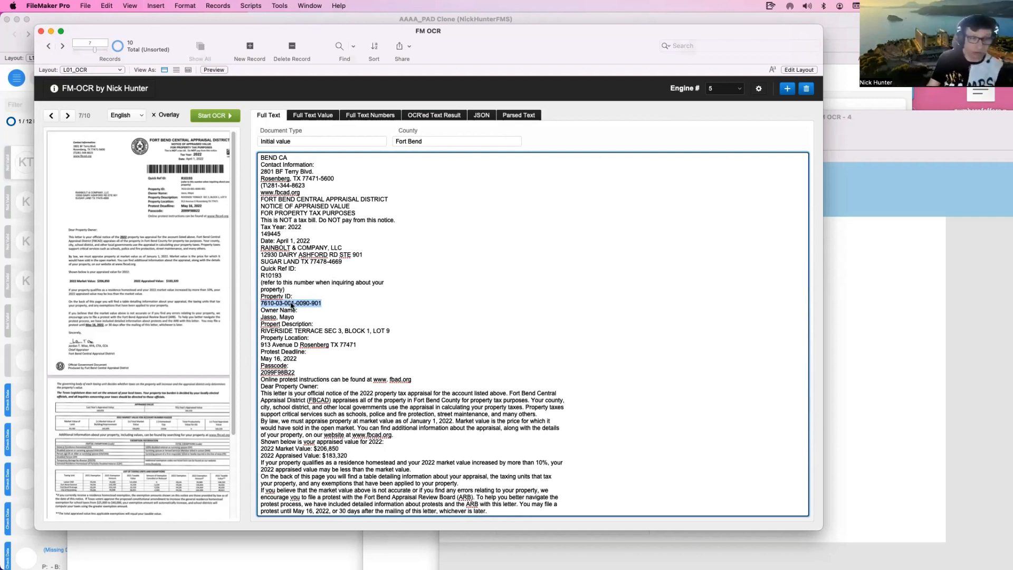
{"action": "left_click", "coordinate": [282, 310]}
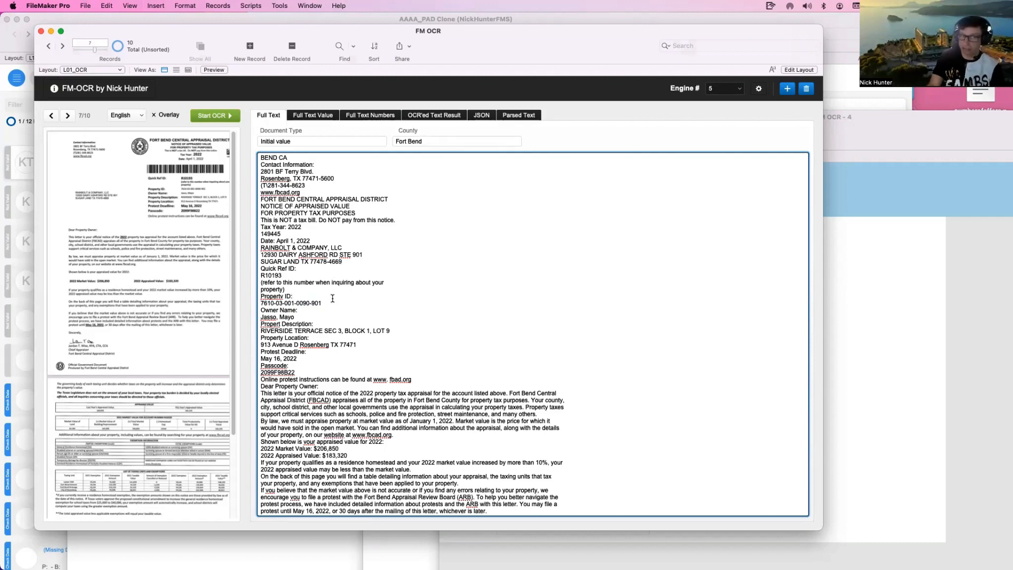
Go to the next OCR record, the Galveston appraisal notice, and highlight the Property ID line in its full text.
{"action": "left_click", "coordinate": [68, 115]}
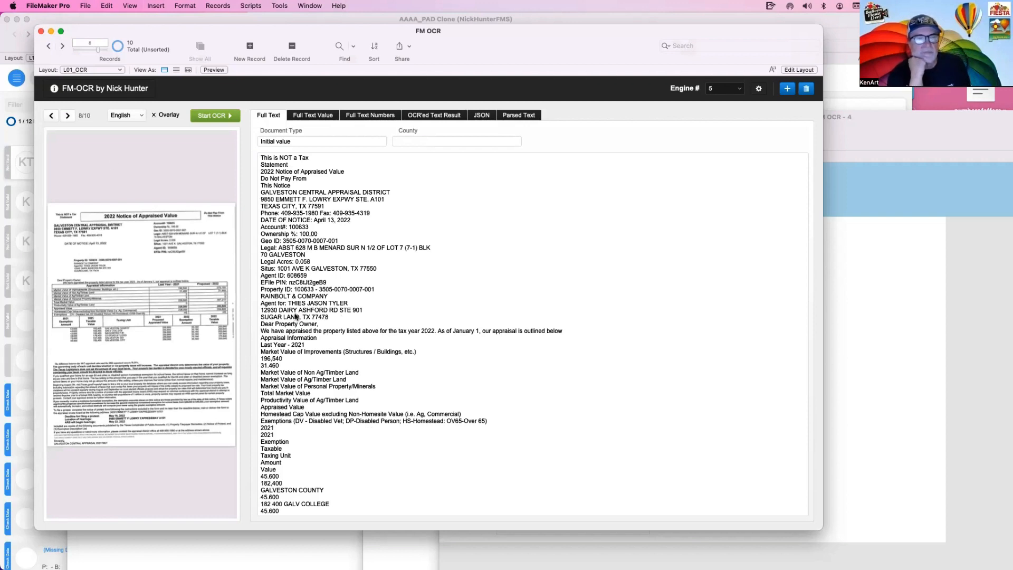
{"action": "left_click", "coordinate": [295, 290]}
{"action": "left_click_drag", "start_coordinate": [294, 290], "coordinate": [256, 290]}
{"action": "left_click", "coordinate": [383, 292]}
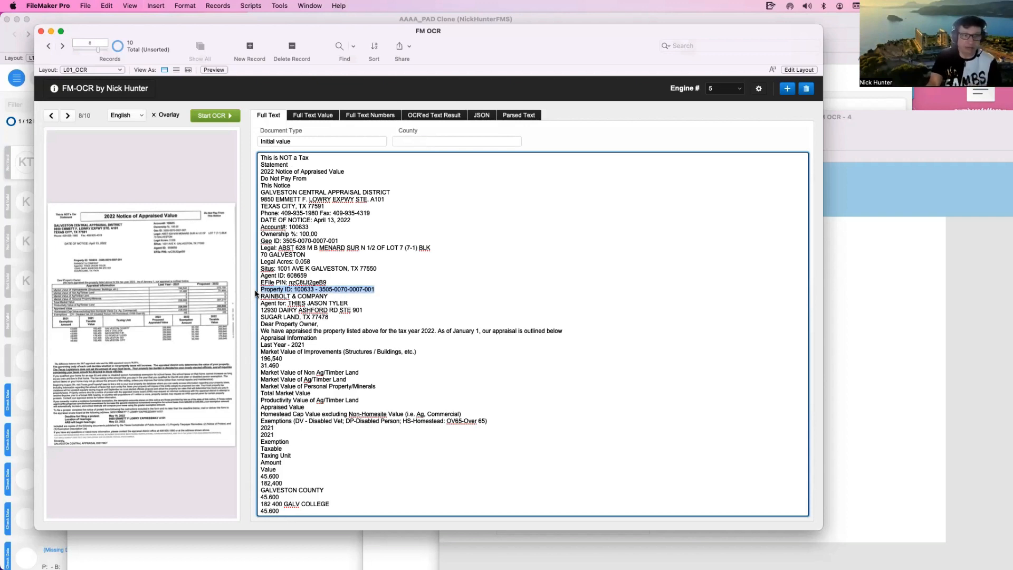
Examine how the Galveston notice's full text is split into separate lines in the Full Text Value field.
{"action": "left_click", "coordinate": [315, 115]}
{"action": "left_click", "coordinate": [316, 139]}
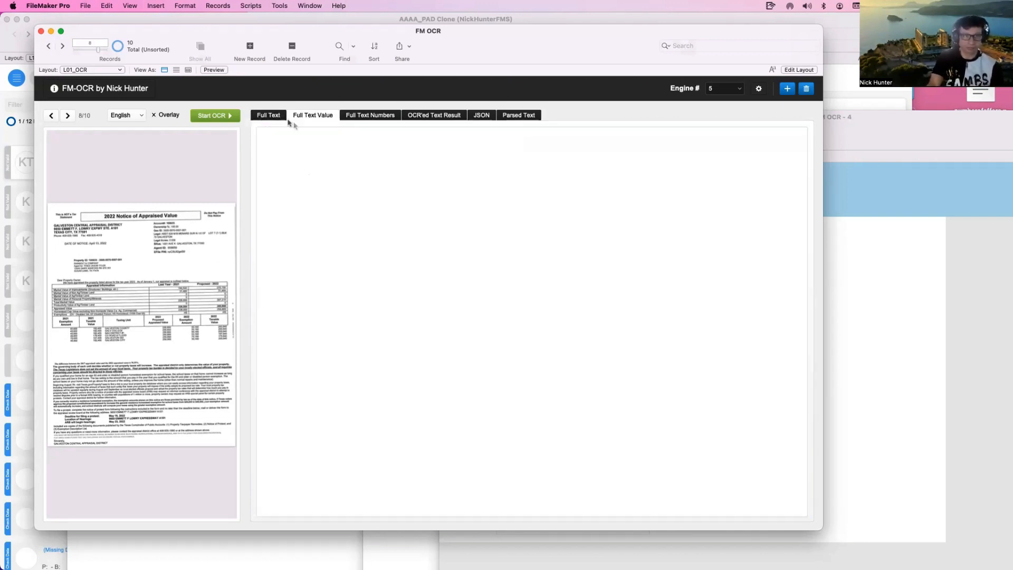
{"action": "left_click", "coordinate": [277, 116]}
{"action": "key", "text": "super+a"}
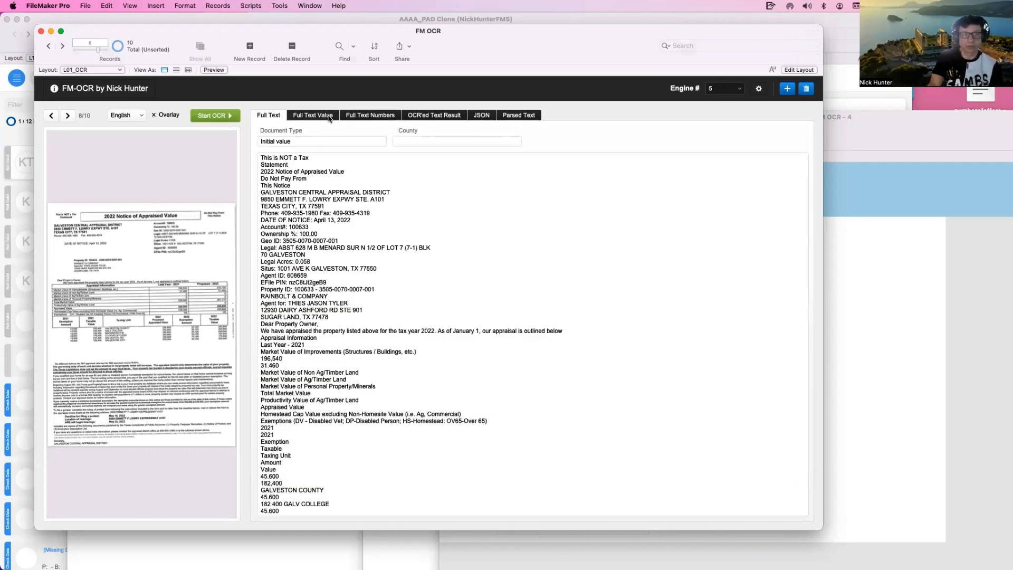
{"action": "left_click", "coordinate": [315, 115]}
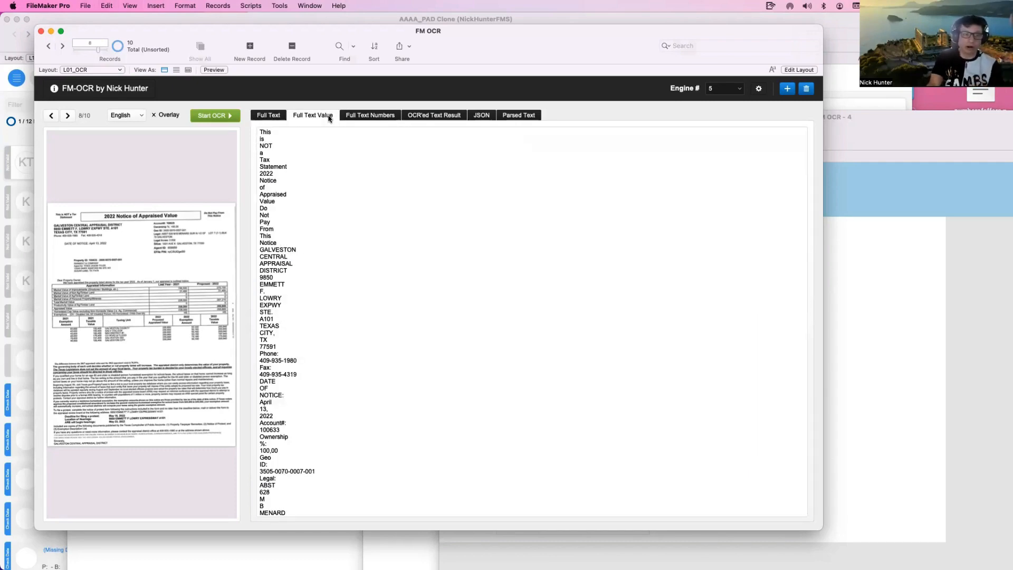
{"action": "left_click", "coordinate": [332, 255]}
{"action": "scroll", "coordinate": [330, 257], "scroll_direction": "down", "scroll_amount": 8}
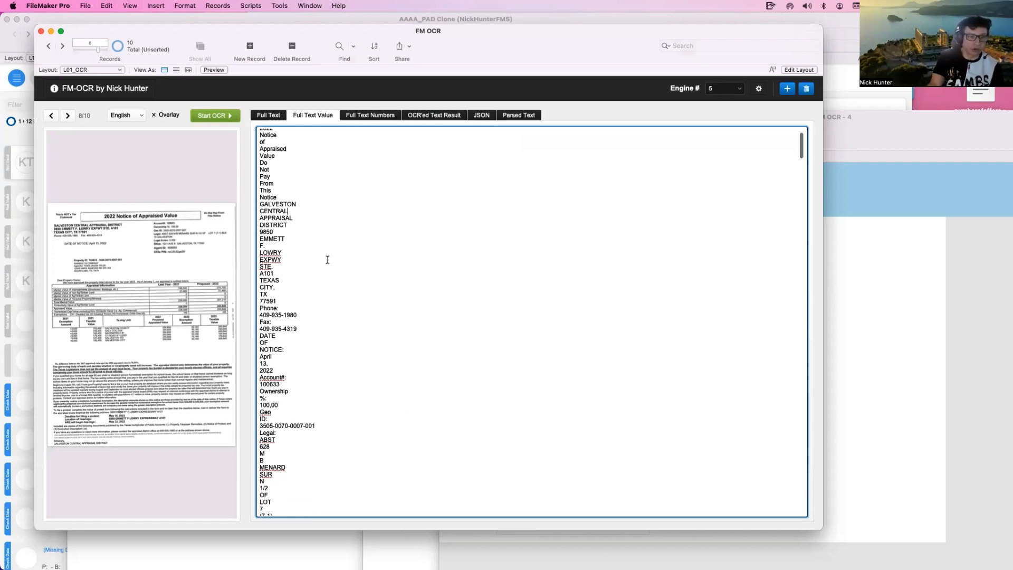
{"action": "scroll", "coordinate": [327, 257], "scroll_direction": "down", "scroll_amount": 8}
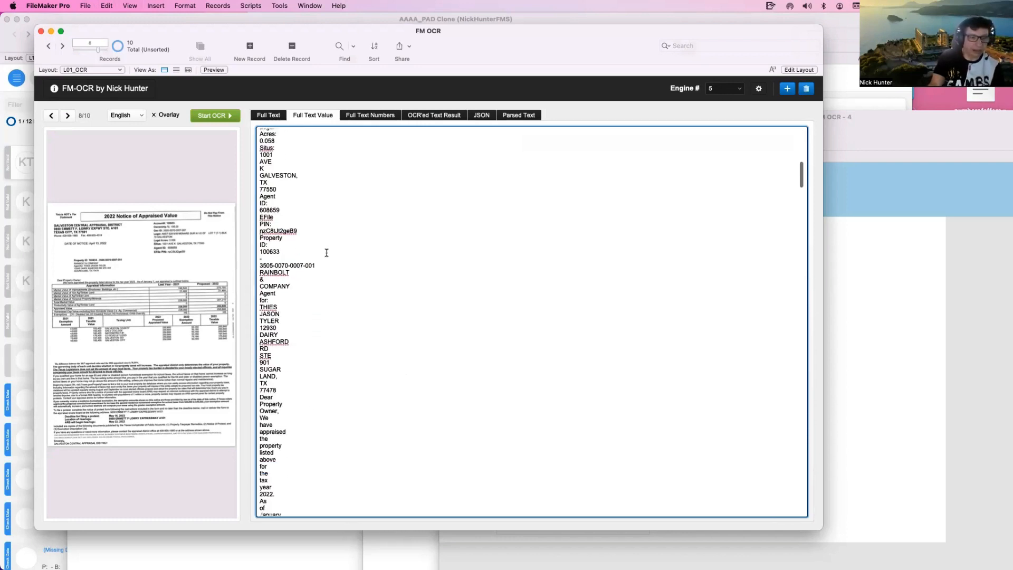
{"action": "scroll", "coordinate": [327, 253], "scroll_direction": "down", "scroll_amount": 5}
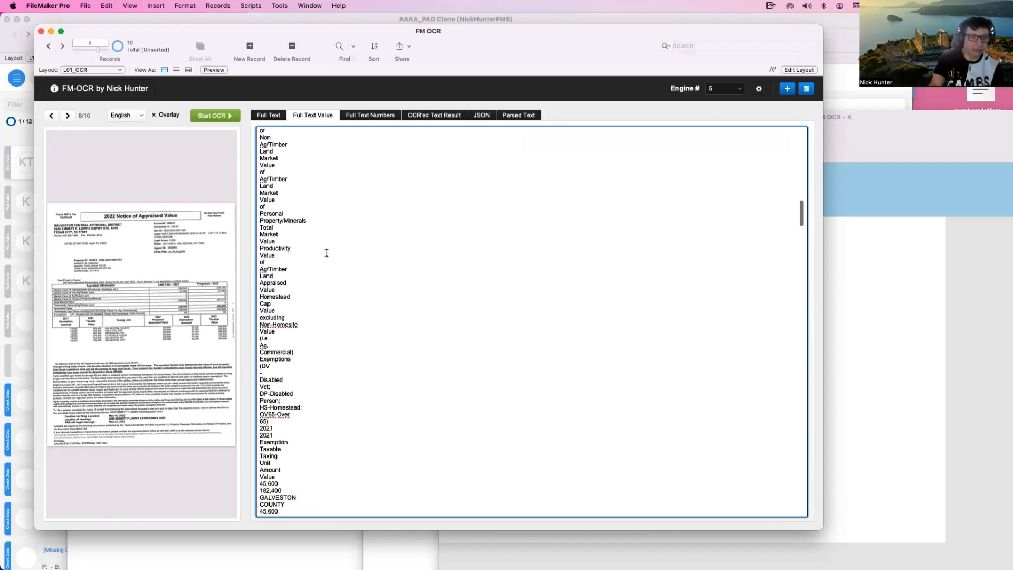
{"action": "scroll", "coordinate": [327, 253], "scroll_direction": "down", "scroll_amount": 5}
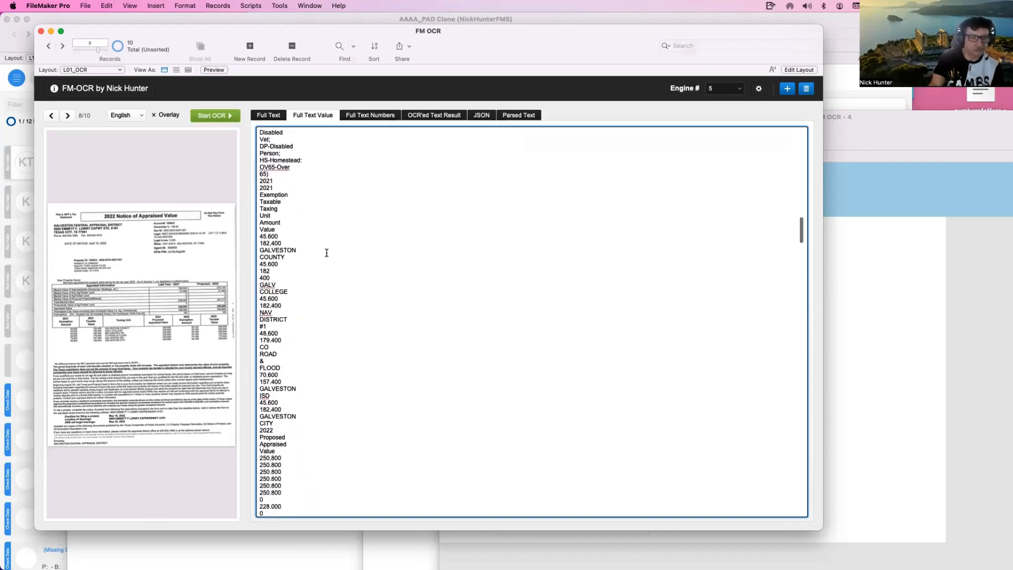
{"action": "scroll", "coordinate": [326, 252], "scroll_direction": "up", "scroll_amount": 6}
{"action": "scroll", "coordinate": [327, 253], "scroll_direction": "up", "scroll_amount": 15}
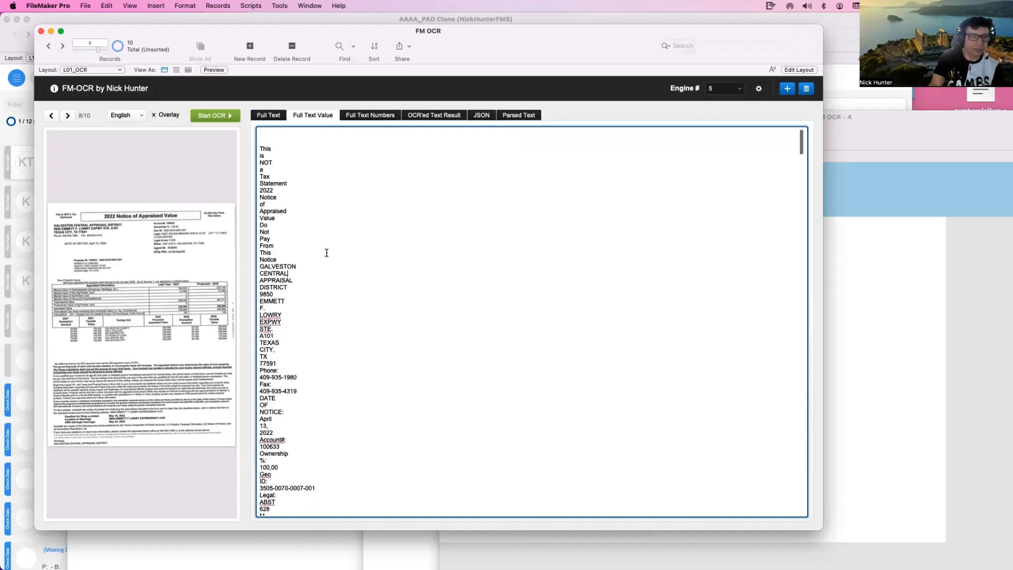
Compare the Galveston notice's full text with its split values, and highlight the long property number in Full Text Numbers.
{"action": "left_click", "coordinate": [270, 115]}
{"action": "left_click", "coordinate": [269, 115]}
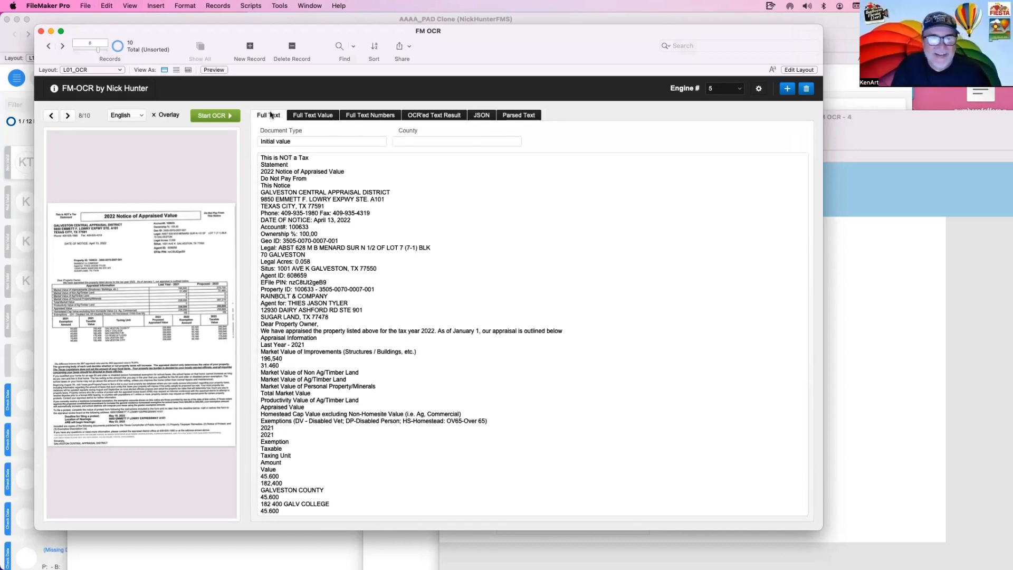
{"action": "left_click", "coordinate": [300, 318]}
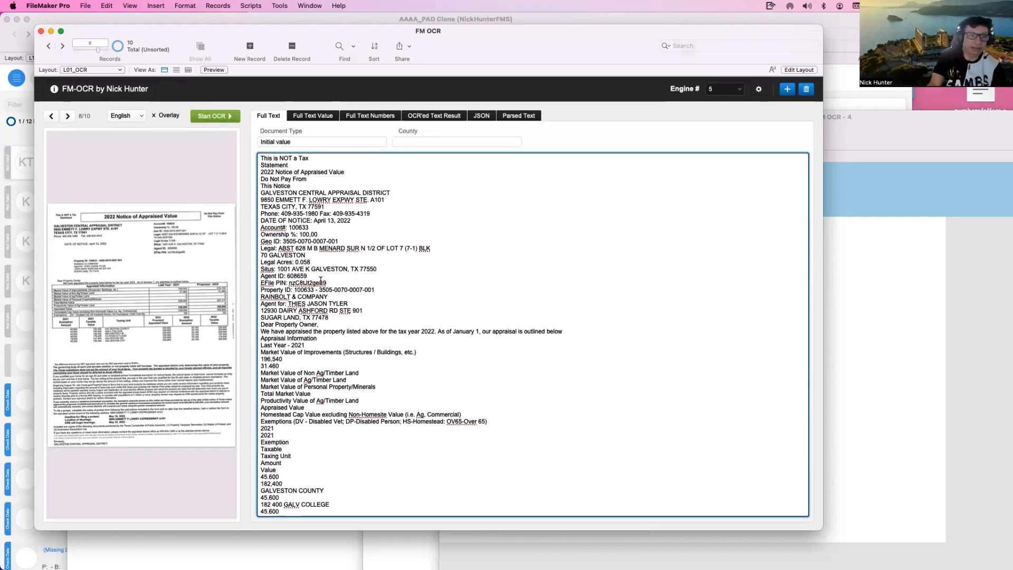
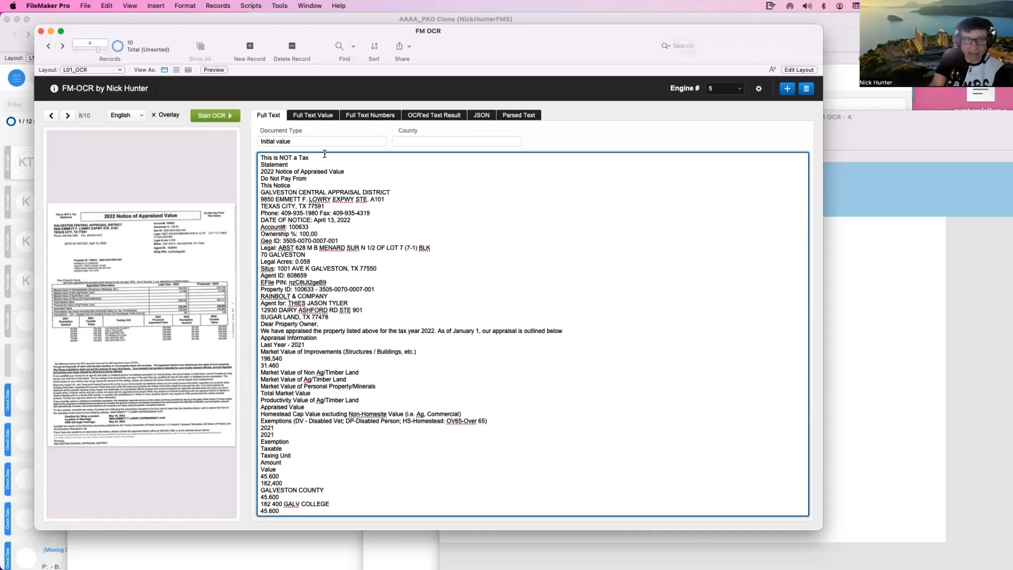
{"action": "left_click", "coordinate": [313, 115]}
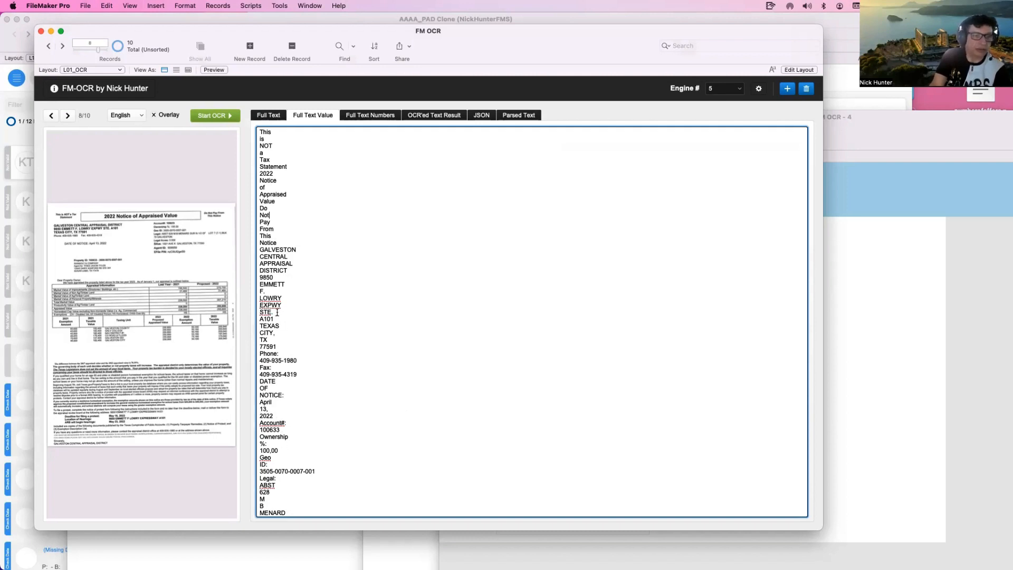
{"action": "left_click", "coordinate": [363, 116]}
{"action": "left_click", "coordinate": [288, 259]}
{"action": "scroll", "coordinate": [288, 262], "scroll_direction": "down", "scroll_amount": 10}
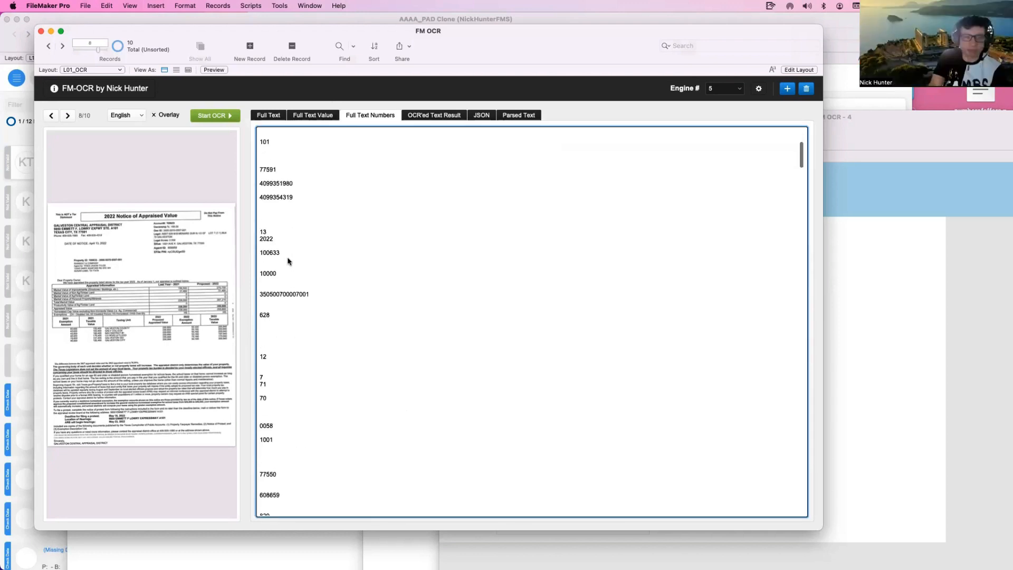
{"action": "left_click_drag", "start_coordinate": [313, 233], "coordinate": [238, 235]}
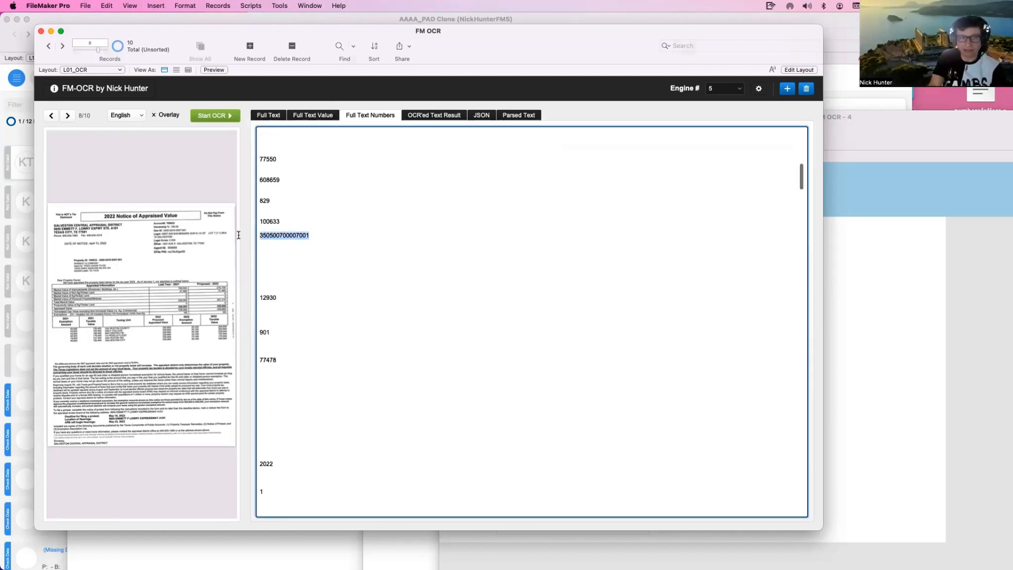
{"action": "scroll", "coordinate": [338, 154], "scroll_direction": "up", "scroll_amount": 5}
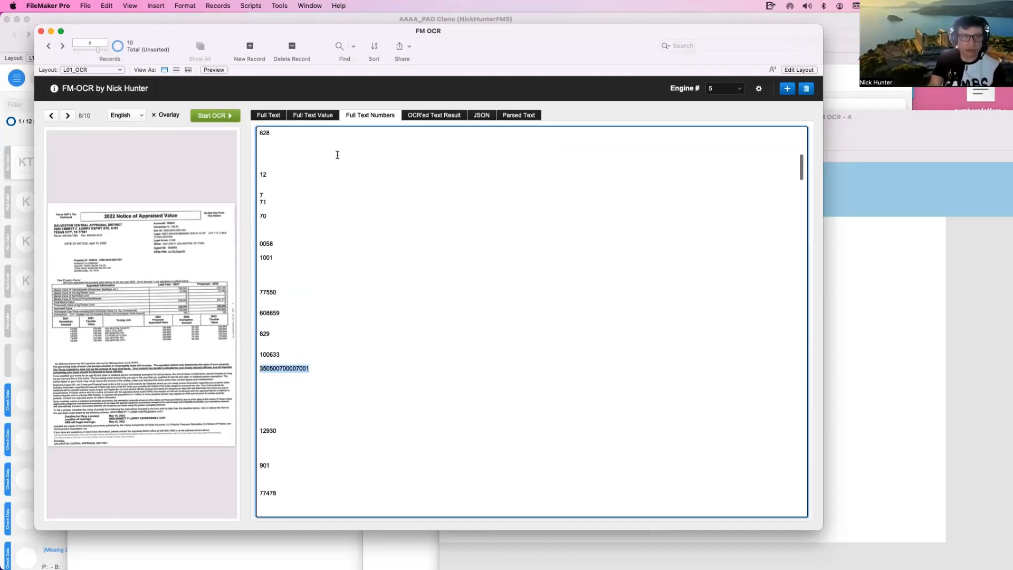
Recheck the Property ID line in the full text and highlight the matching account number in Full Text Numbers.
{"action": "left_click", "coordinate": [268, 115]}
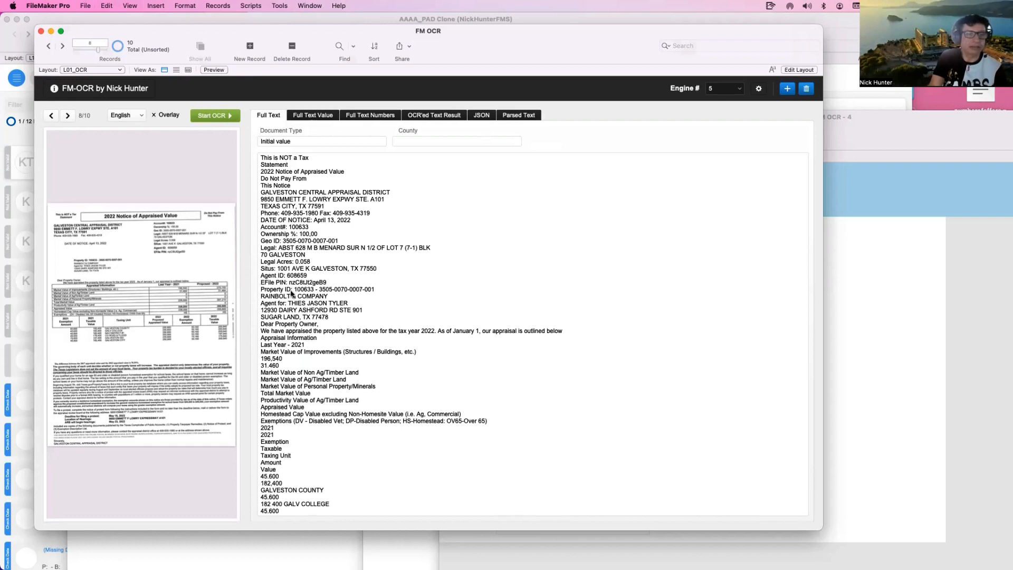
{"action": "left_click", "coordinate": [368, 117]}
{"action": "left_click", "coordinate": [358, 244]}
{"action": "scroll", "coordinate": [357, 244], "scroll_direction": "down", "scroll_amount": 8}
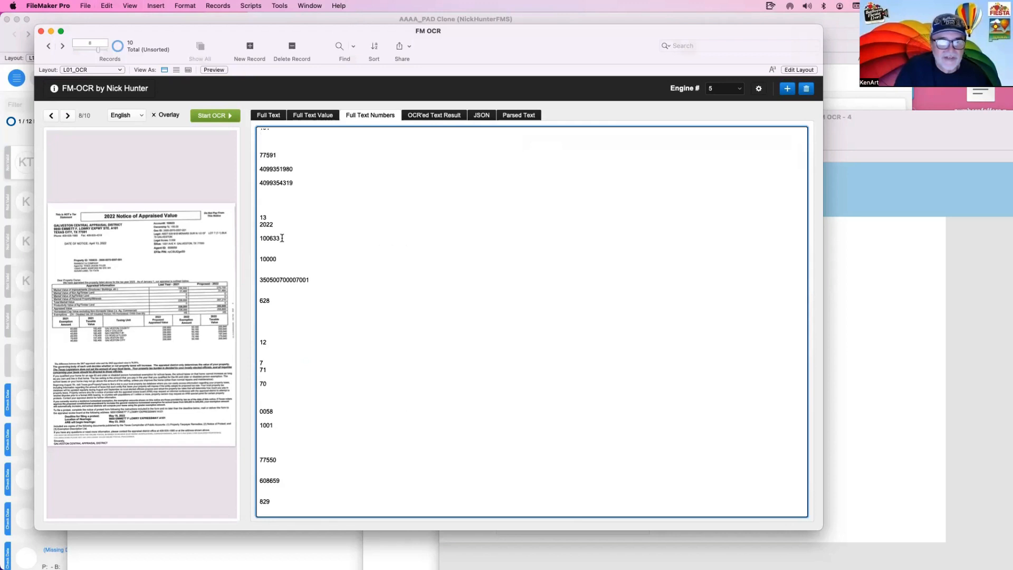
{"action": "left_click_drag", "start_coordinate": [282, 238], "coordinate": [257, 239]}
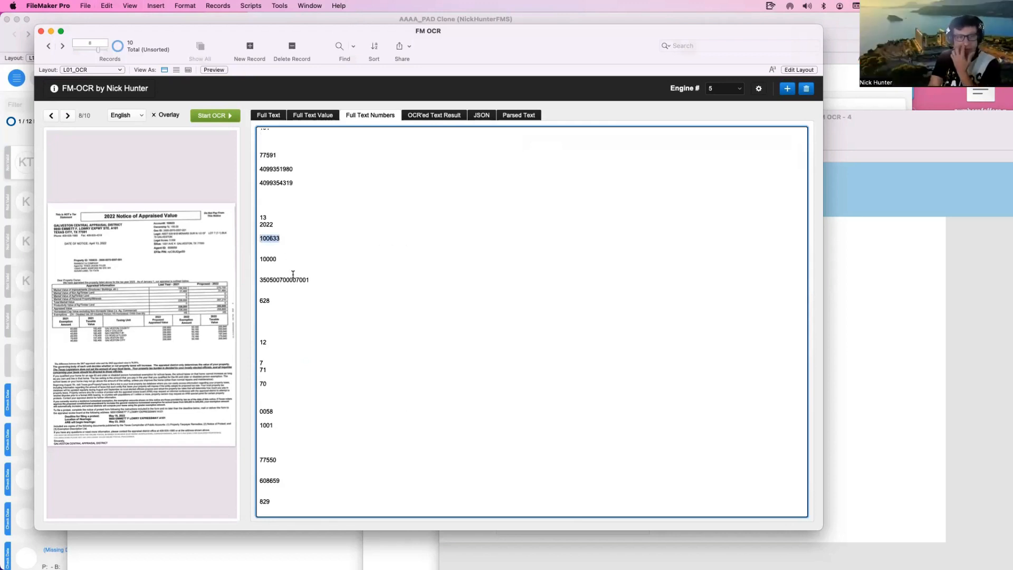
Review the rest of the Galveston notice's extracted numbers, and highlight the first occurrence of the account number again.
{"action": "scroll", "coordinate": [293, 275], "scroll_direction": "down", "scroll_amount": 5}
{"action": "scroll", "coordinate": [300, 315], "scroll_direction": "down", "scroll_amount": 10}
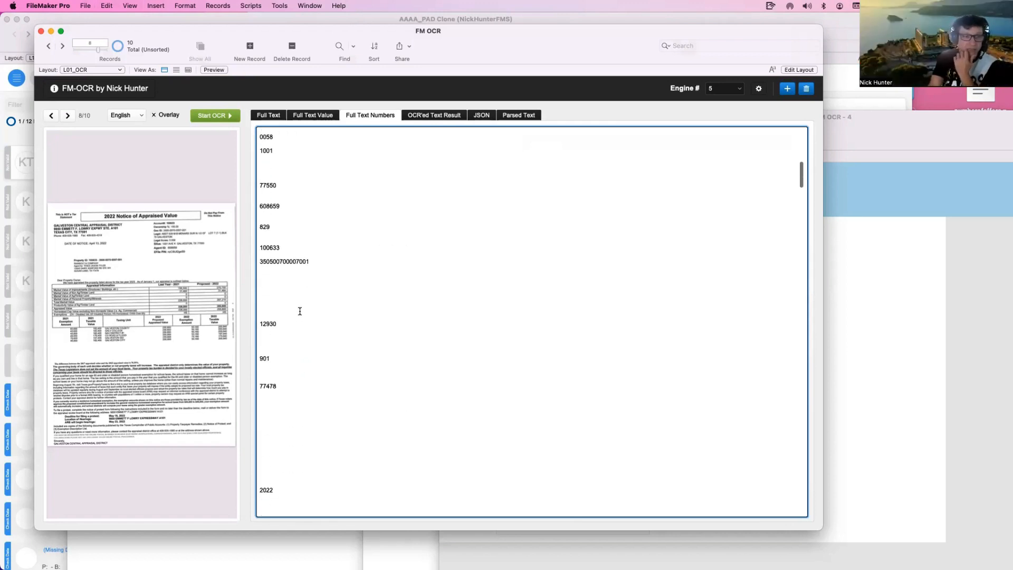
{"action": "scroll", "coordinate": [299, 312], "scroll_direction": "down", "scroll_amount": 10}
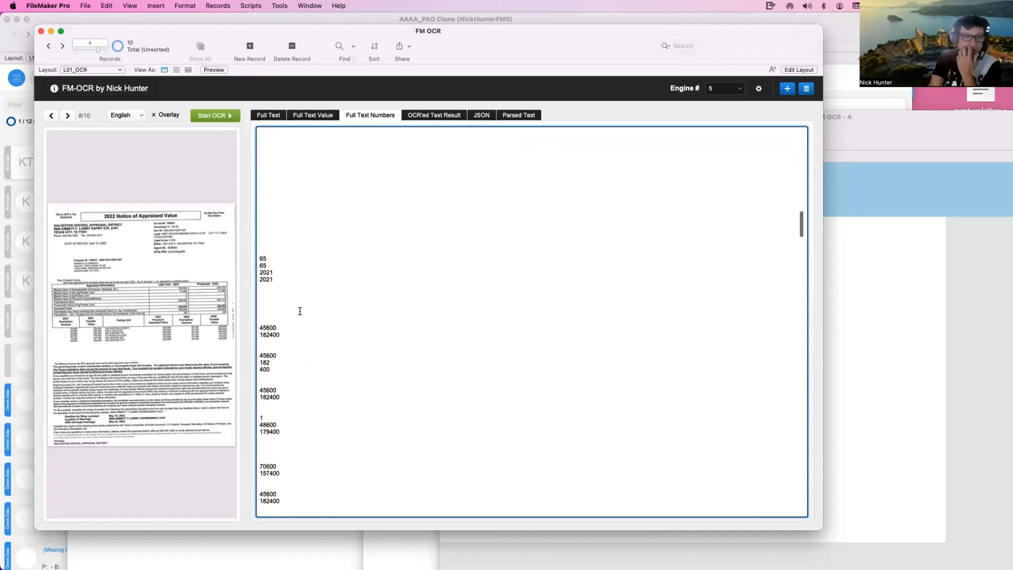
{"action": "scroll", "coordinate": [300, 310], "scroll_direction": "up", "scroll_amount": 10}
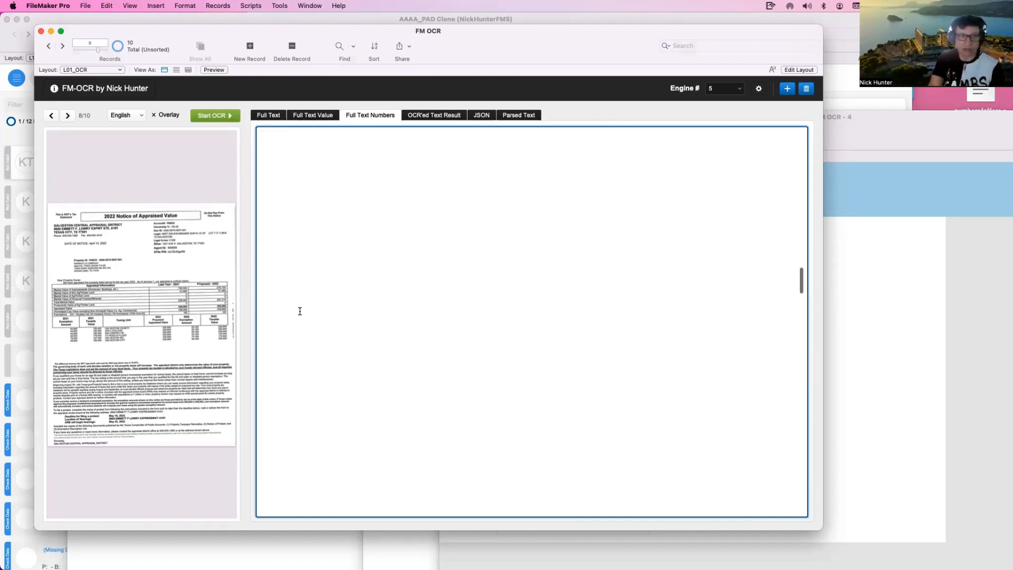
{"action": "scroll", "coordinate": [313, 274], "scroll_direction": "down", "scroll_amount": 5}
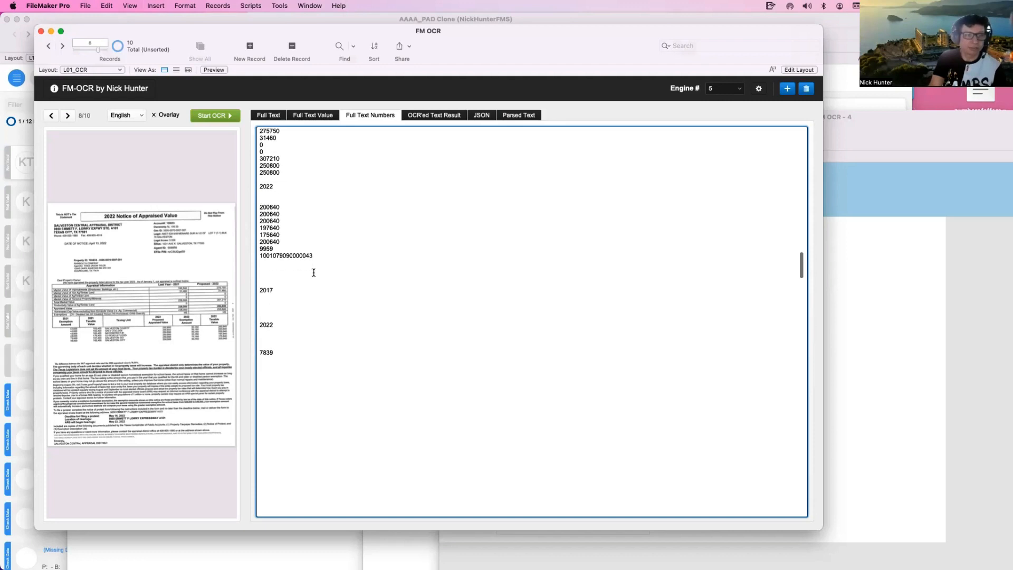
{"action": "scroll", "coordinate": [313, 272], "scroll_direction": "down", "scroll_amount": 3}
{"action": "scroll", "coordinate": [314, 272], "scroll_direction": "up", "scroll_amount": 15}
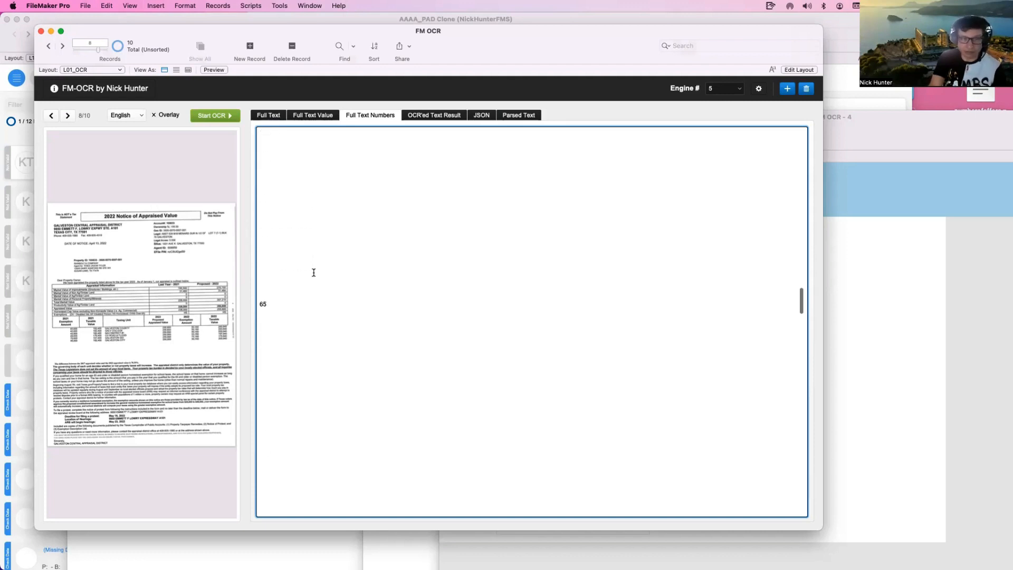
{"action": "scroll", "coordinate": [317, 316], "scroll_direction": "down", "scroll_amount": 1}
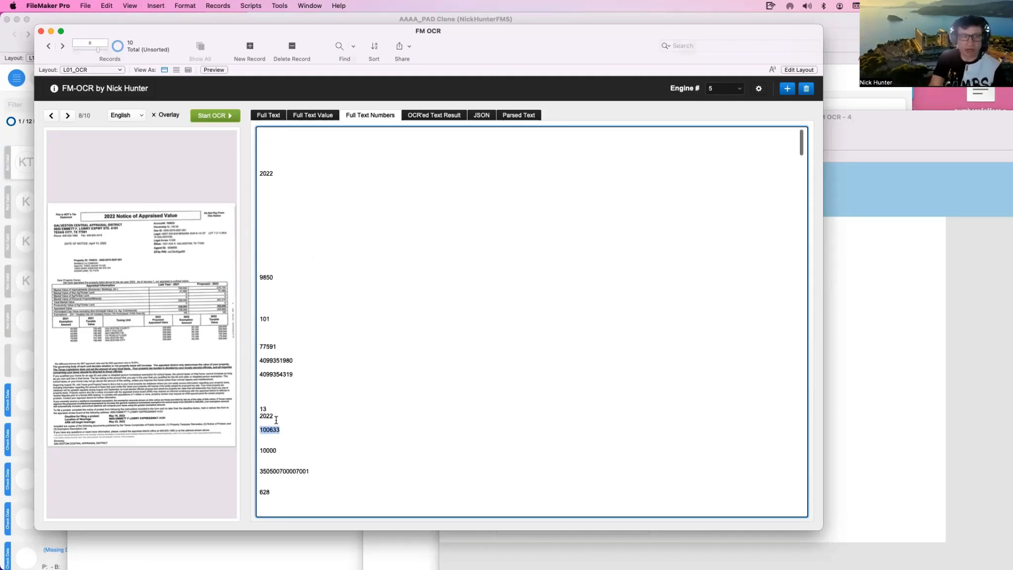
{"action": "left_click_drag", "start_coordinate": [282, 428], "coordinate": [245, 430]}
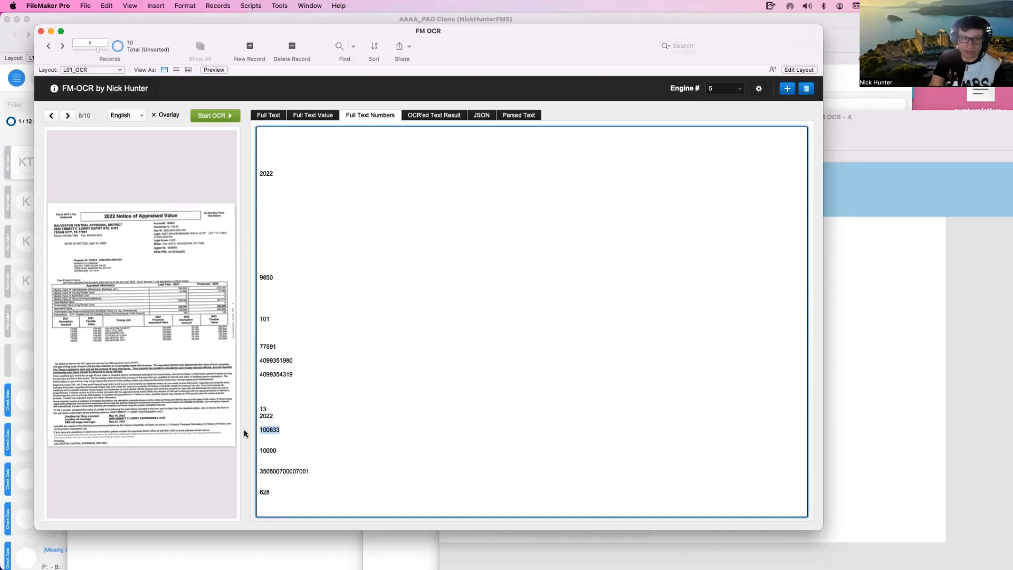
{"action": "left_click", "coordinate": [301, 118]}
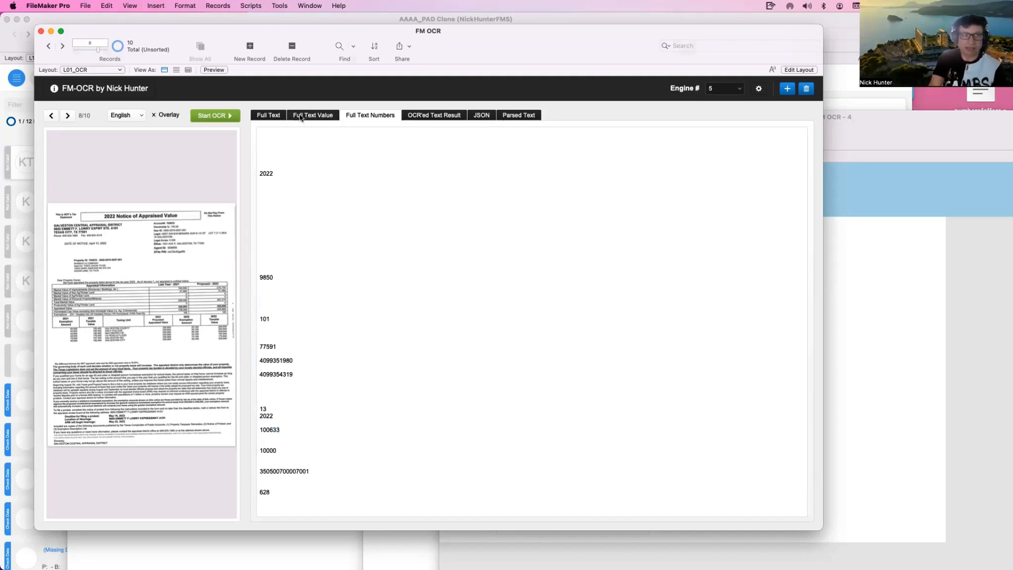
Compare the Galveston notice's Property ID line in Full Text with its split values and extracted numbers, highlighting that line.
{"action": "left_click", "coordinate": [326, 229]}
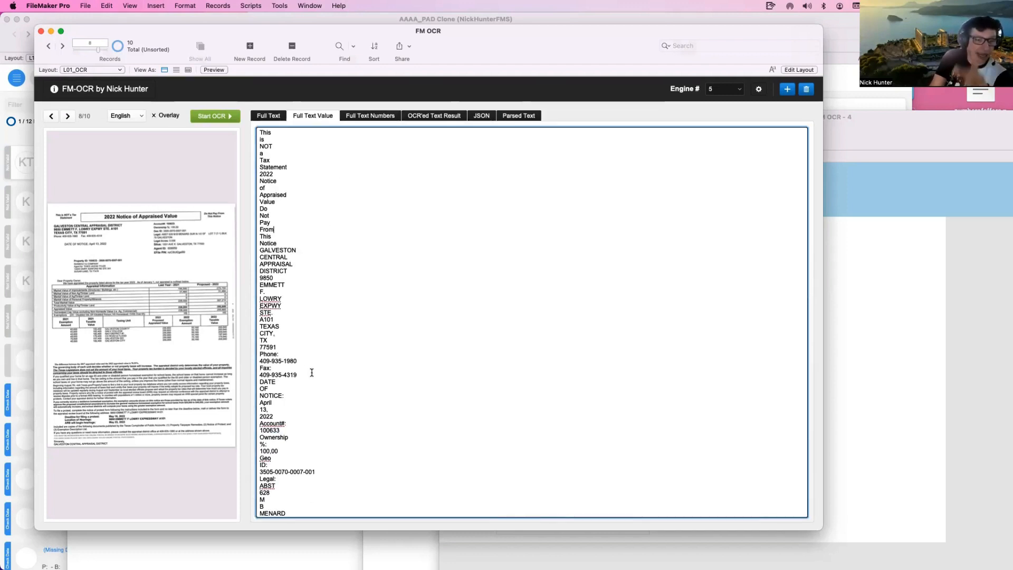
{"action": "left_click", "coordinate": [268, 115]}
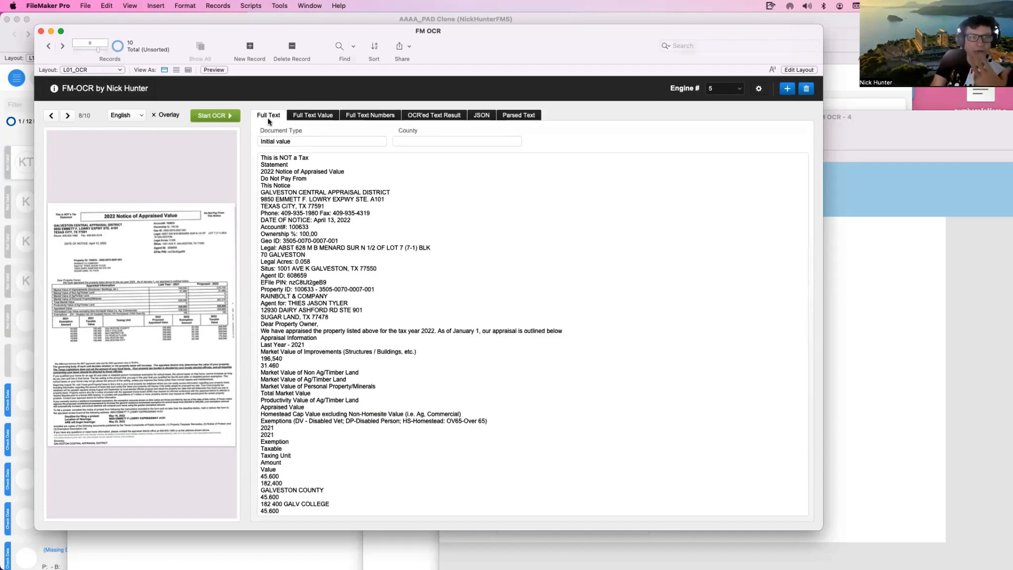
{"action": "left_click", "coordinate": [308, 261]}
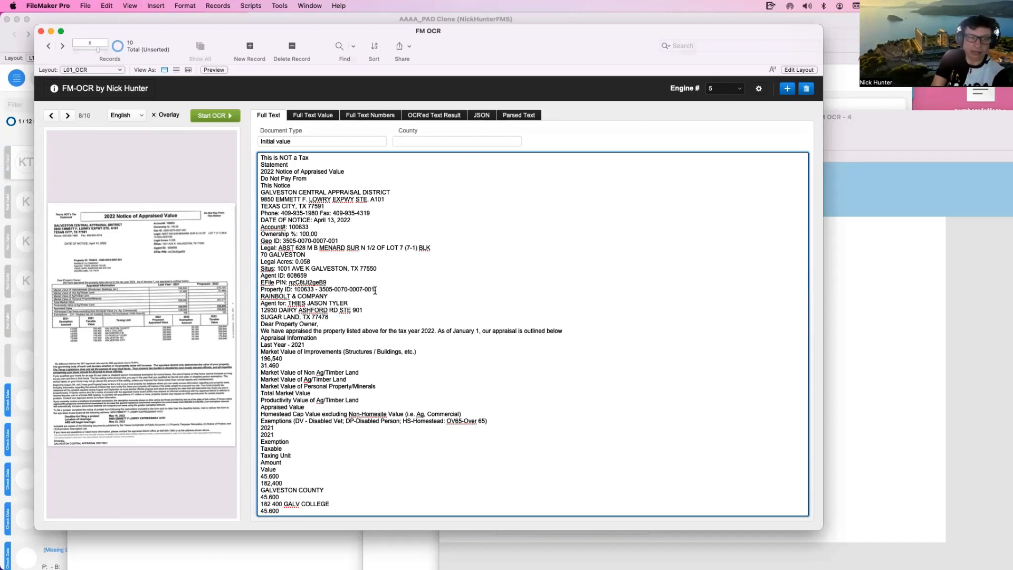
{"action": "left_click_drag", "start_coordinate": [375, 290], "coordinate": [256, 292]}
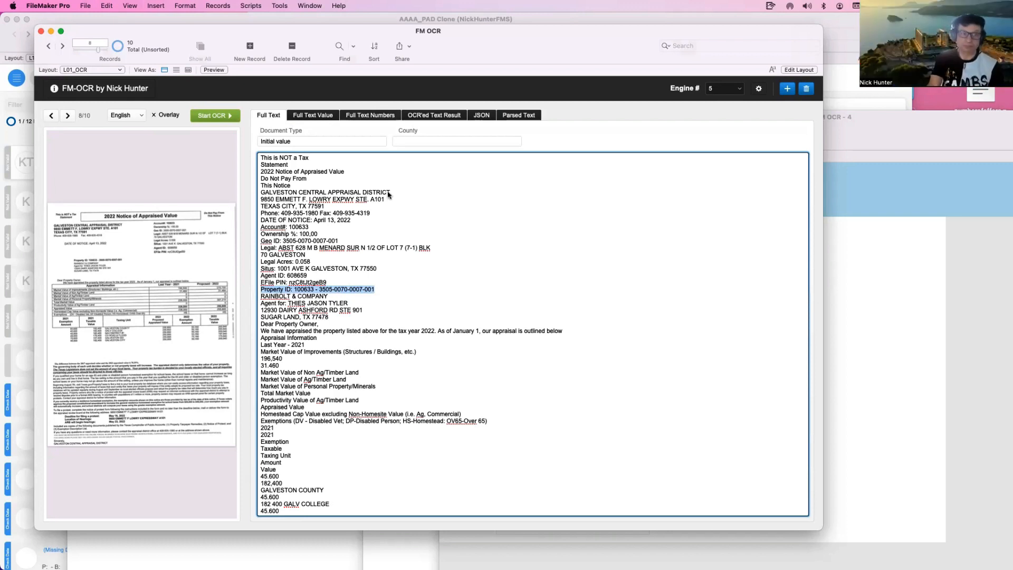
{"action": "left_click", "coordinate": [373, 285]}
{"action": "left_click_drag", "start_coordinate": [373, 289], "coordinate": [264, 290]}
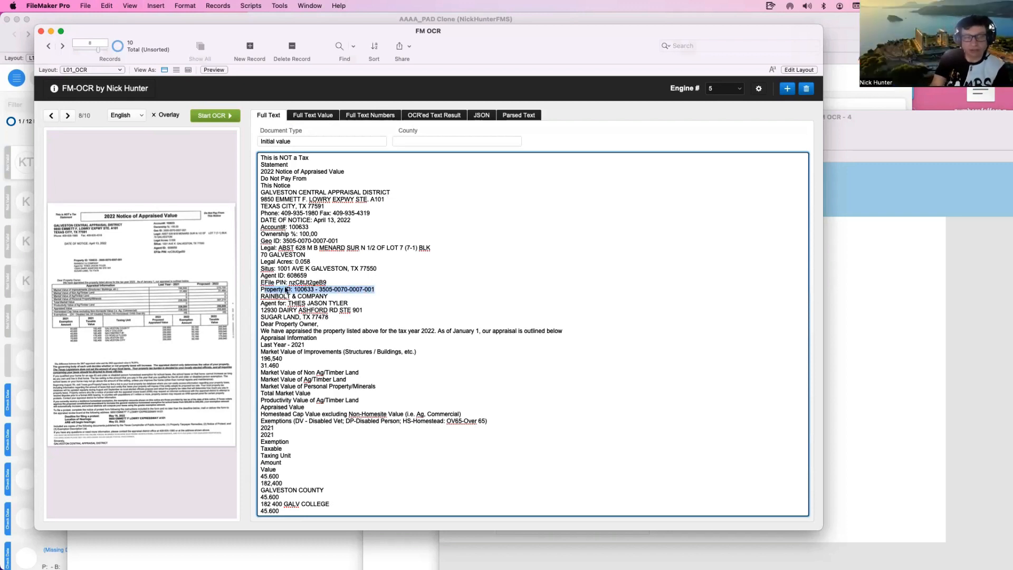
{"action": "left_click", "coordinate": [312, 290]}
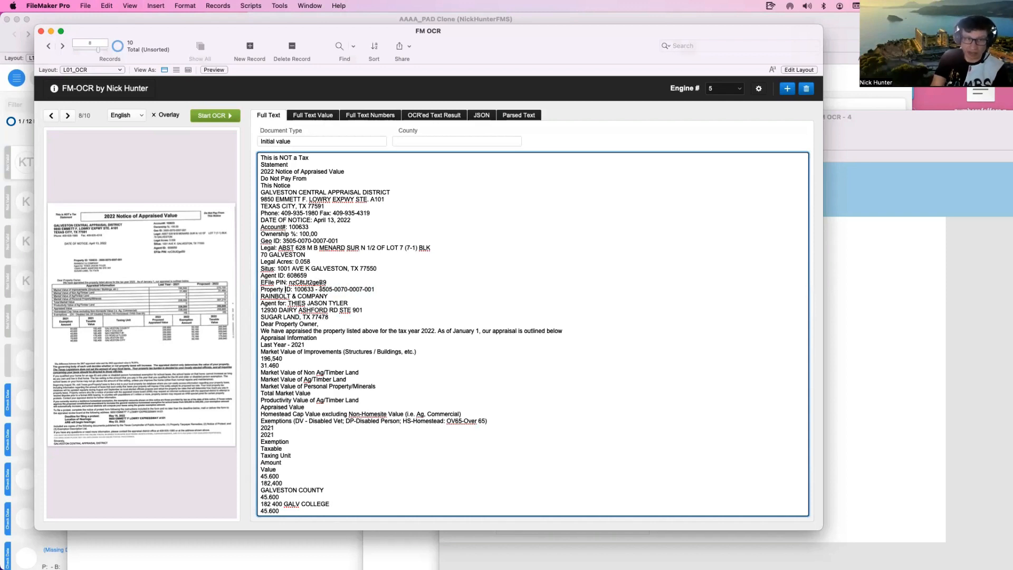
{"action": "left_click", "coordinate": [298, 116]}
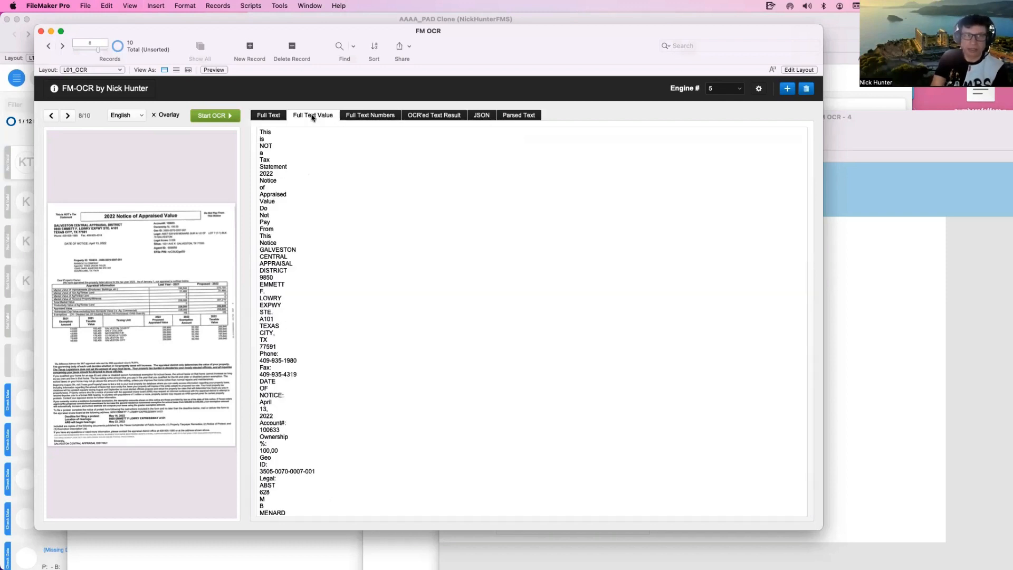
{"action": "left_click", "coordinate": [371, 116]}
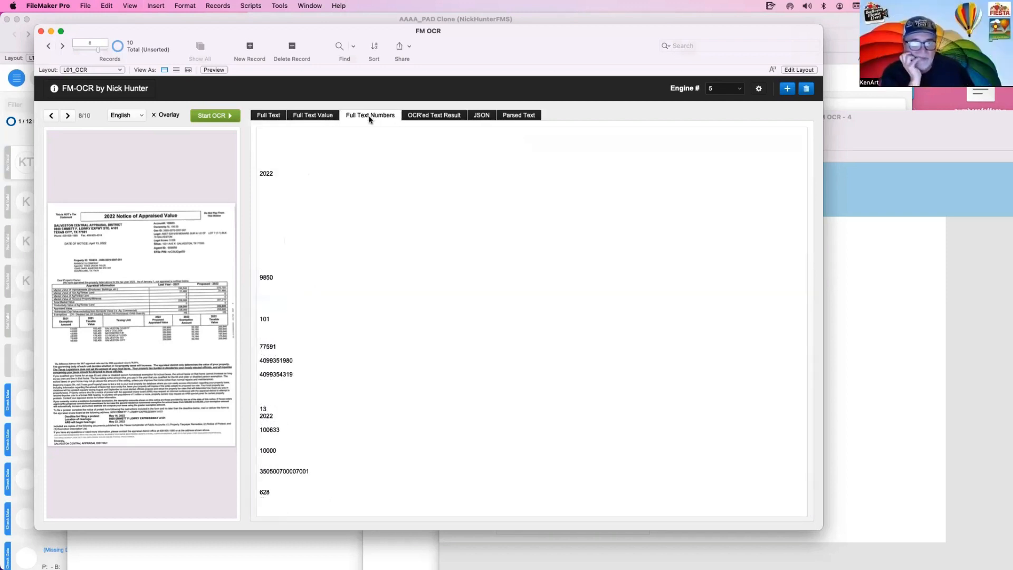
Change the Full Text | Numbers auto-enter calculation to filter digits and line breaks directly from the Full Text field.
{"action": "key", "text": "super+shift+d"}
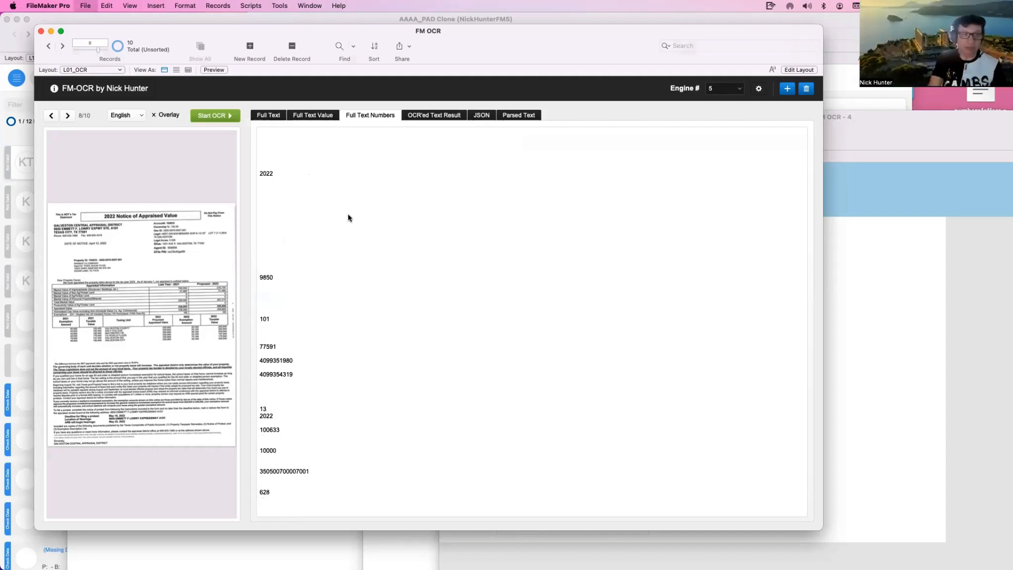
{"action": "left_click", "coordinate": [501, 37]}
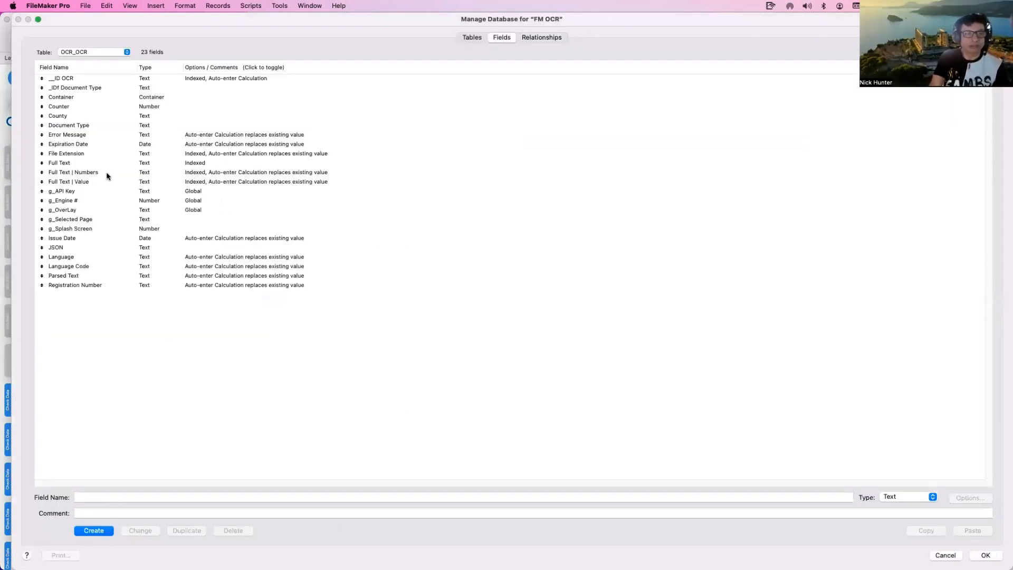
{"action": "double_click", "coordinate": [106, 173]}
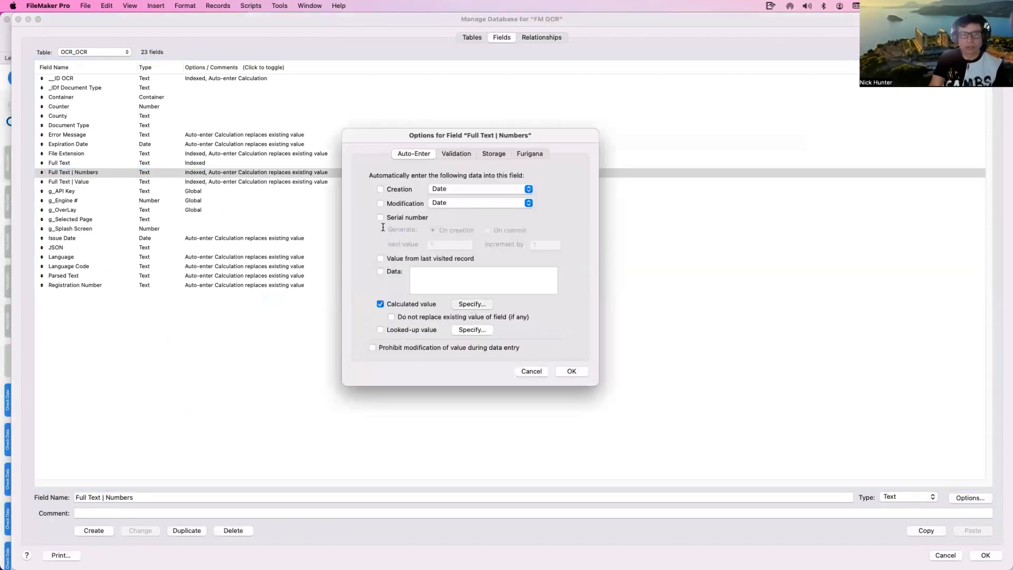
{"action": "left_click", "coordinate": [471, 305]}
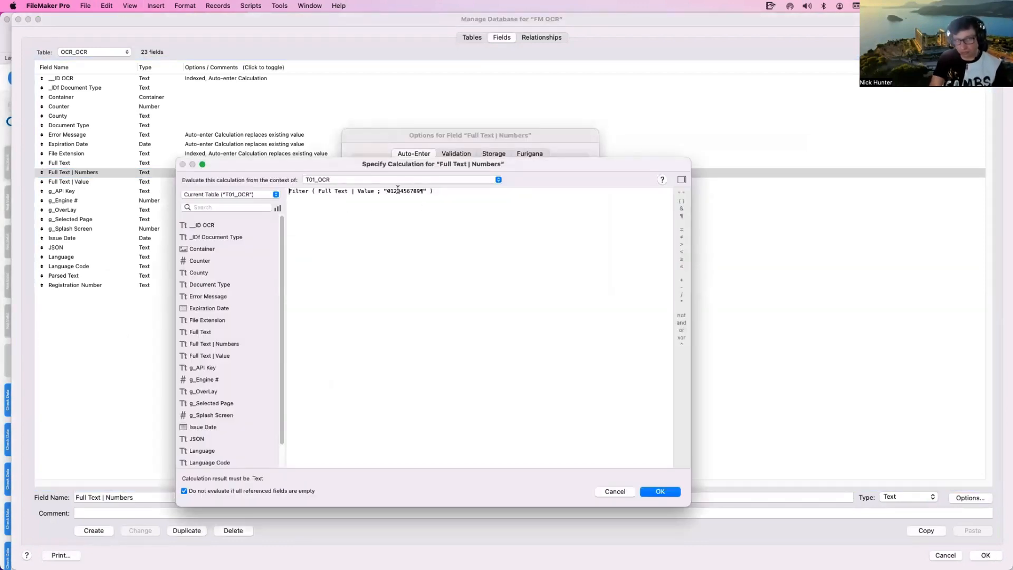
{"action": "double_click", "coordinate": [360, 190]}
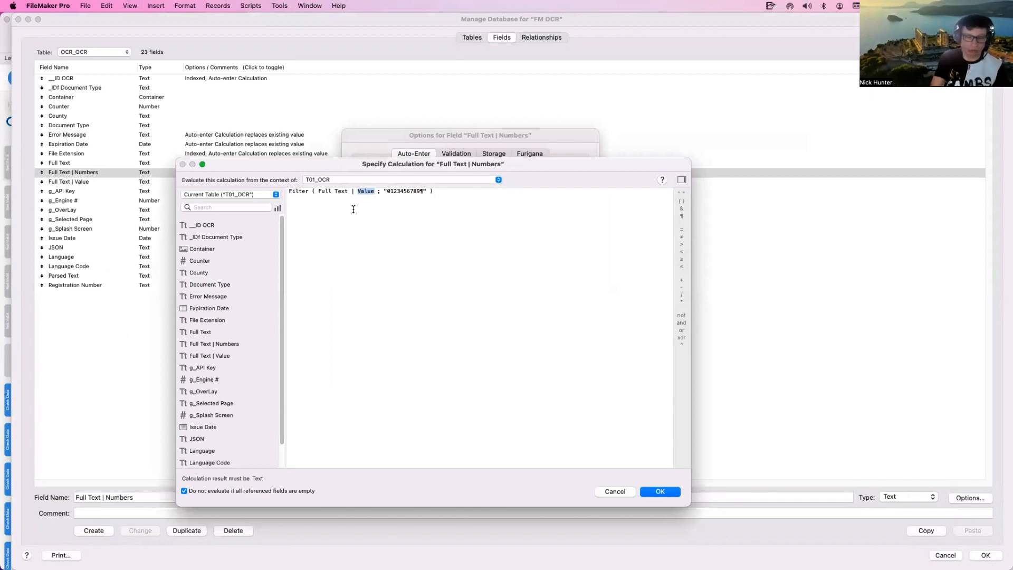
{"action": "key", "text": "BackSpace"}
{"action": "key", "text": "BackSpace"}
{"action": "key", "text": "BackSpace"}
{"action": "key", "text": "BackSpace"}
{"action": "key", "text": "Return"}
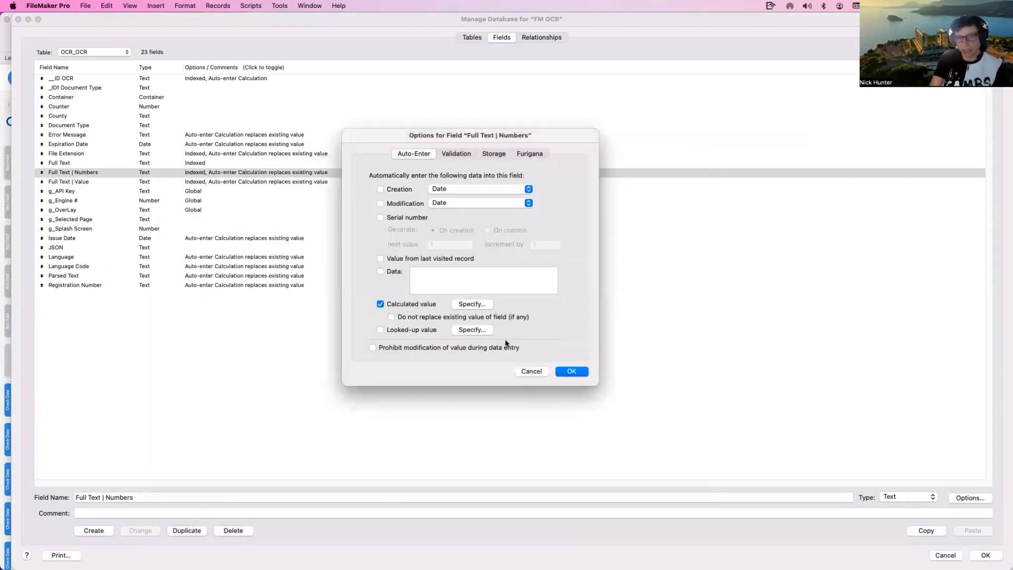
{"action": "left_click", "coordinate": [574, 373]}
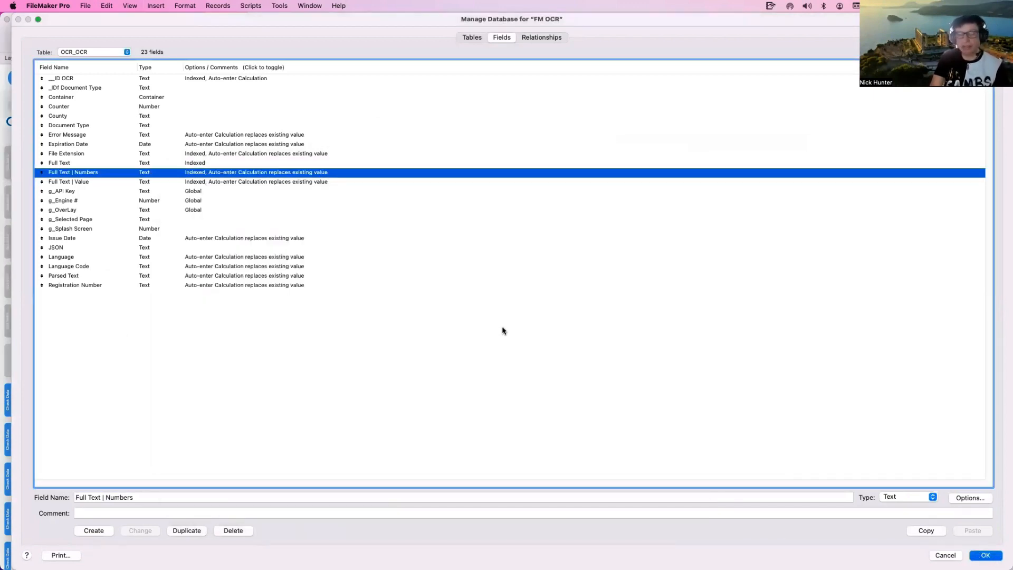
{"action": "key", "text": "Return"}
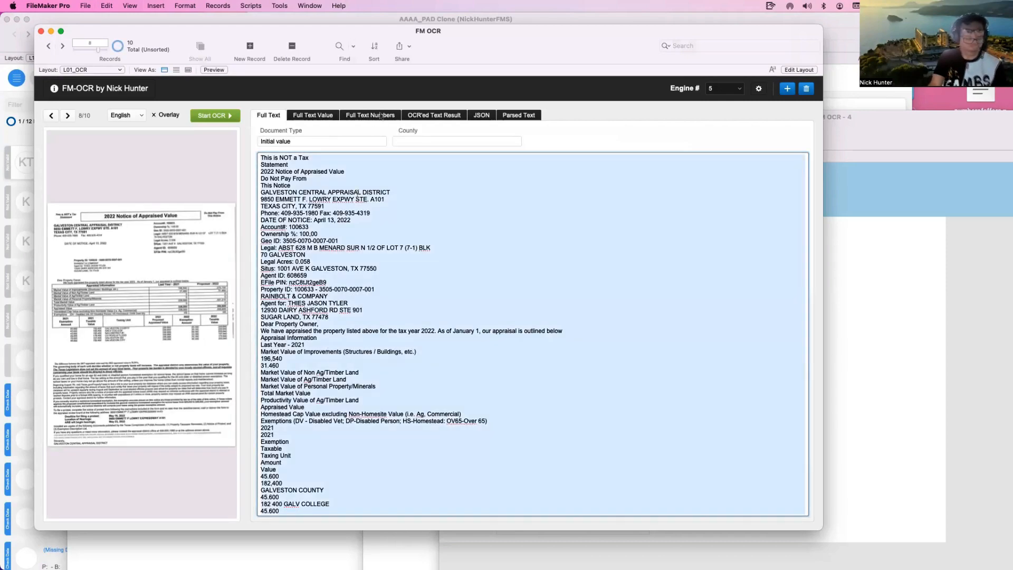
Copy the combined property ID from the Galveston notice's Full Text Numbers into the Parcel Number of a new Parcels record.
{"action": "left_click", "coordinate": [380, 116]}
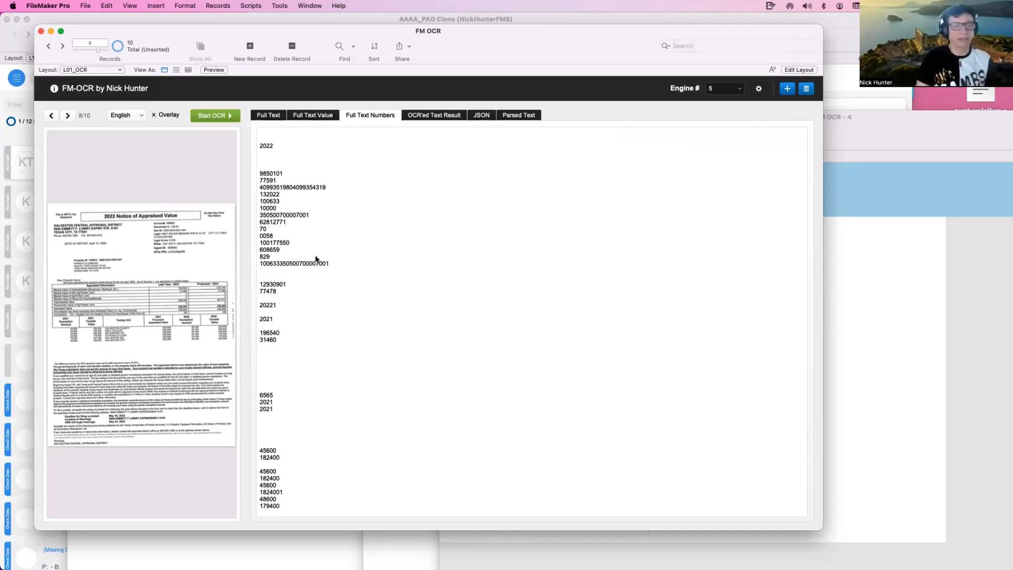
{"action": "left_click_drag", "start_coordinate": [330, 264], "coordinate": [246, 263]}
{"action": "key", "text": "super+c"}
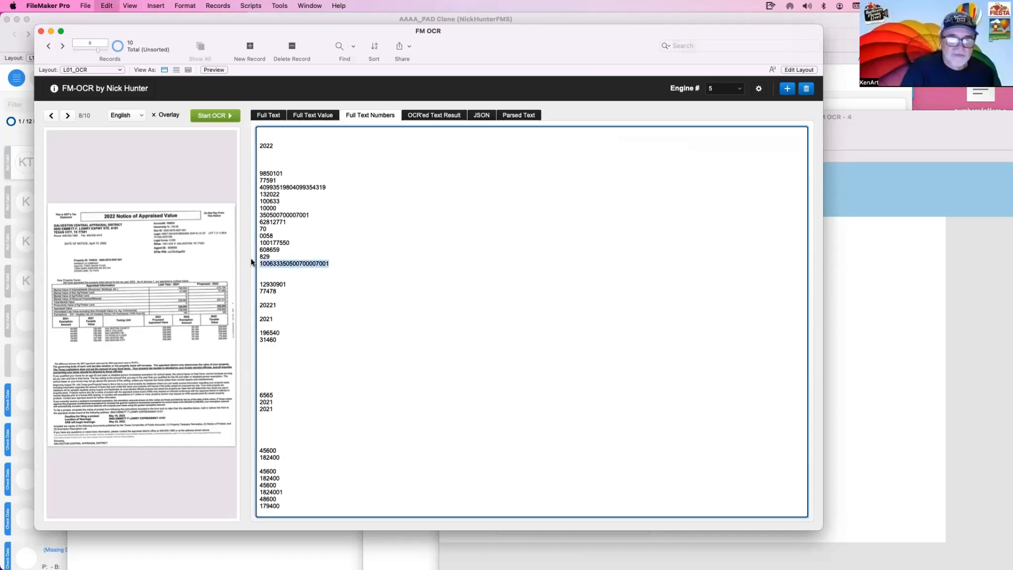
{"action": "left_click", "coordinate": [908, 243]}
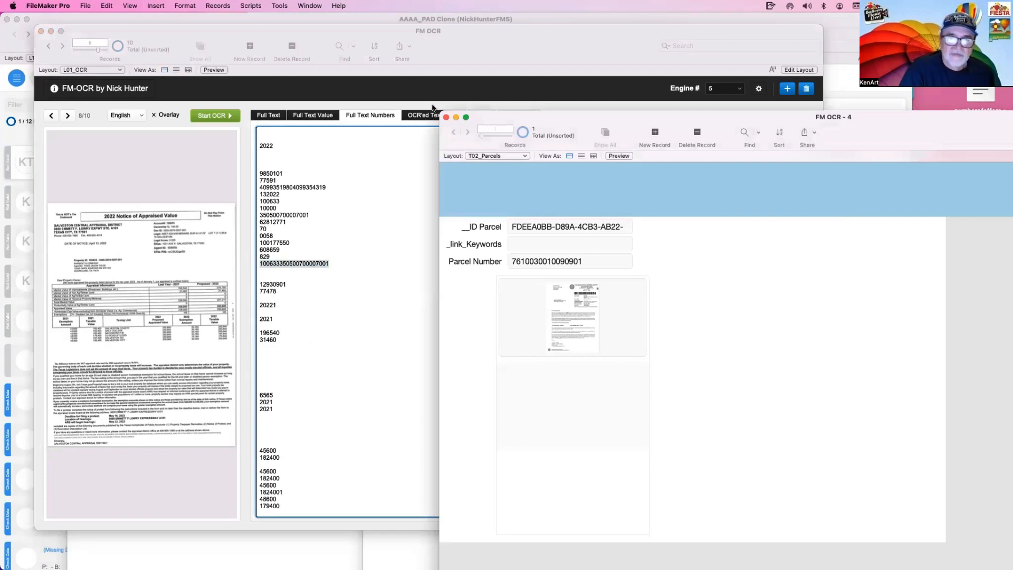
{"action": "left_click", "coordinate": [655, 136]}
{"action": "left_click", "coordinate": [594, 260]}
{"action": "key", "text": "super+v"}
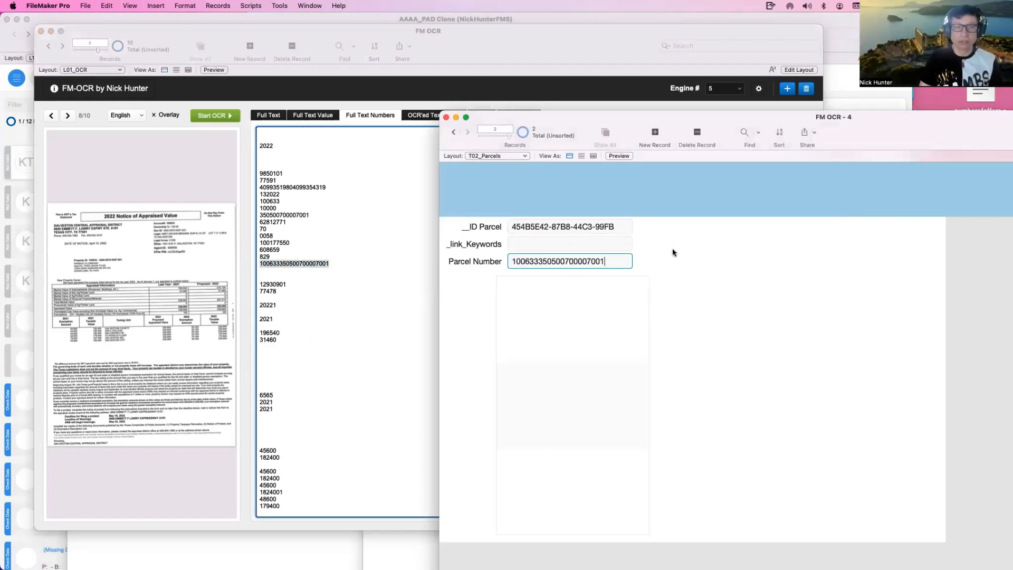
{"action": "left_click", "coordinate": [682, 247]}
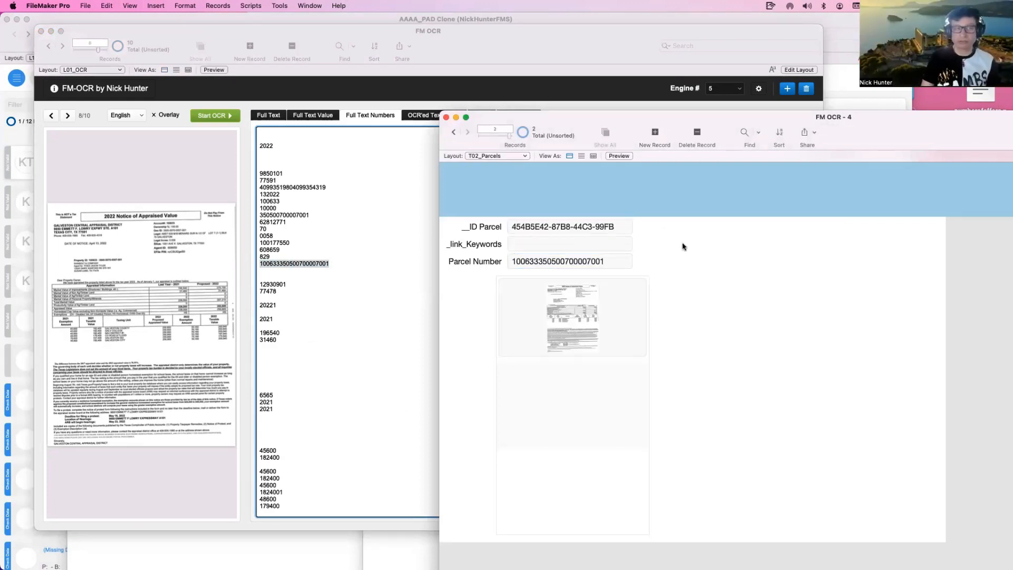
Add a new OCR record, show its empty Full Text view, and move the Parcels window clear of the document files.
{"action": "left_click", "coordinate": [355, 115]}
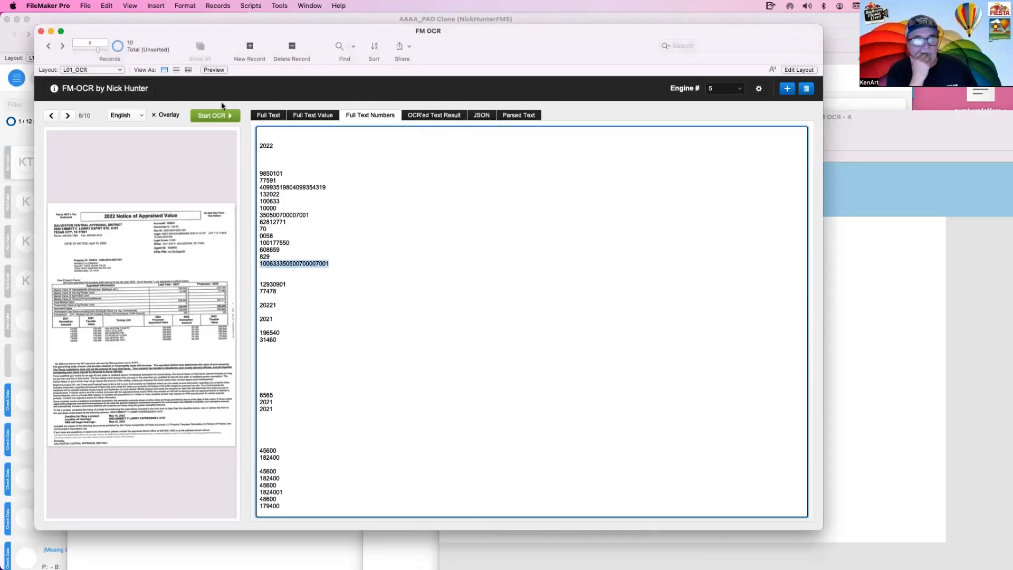
{"action": "left_click", "coordinate": [787, 89]}
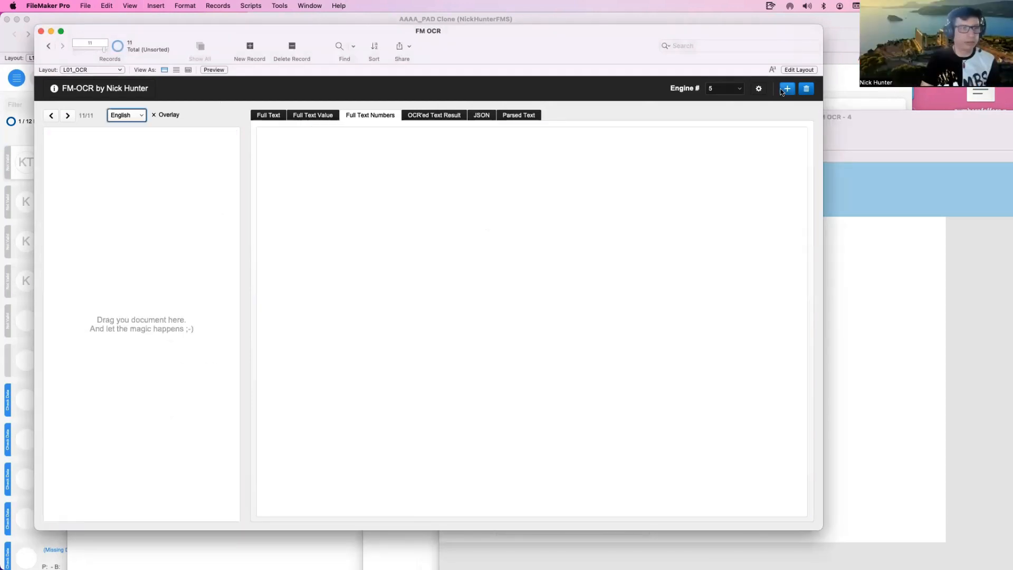
{"action": "left_click", "coordinate": [268, 116]}
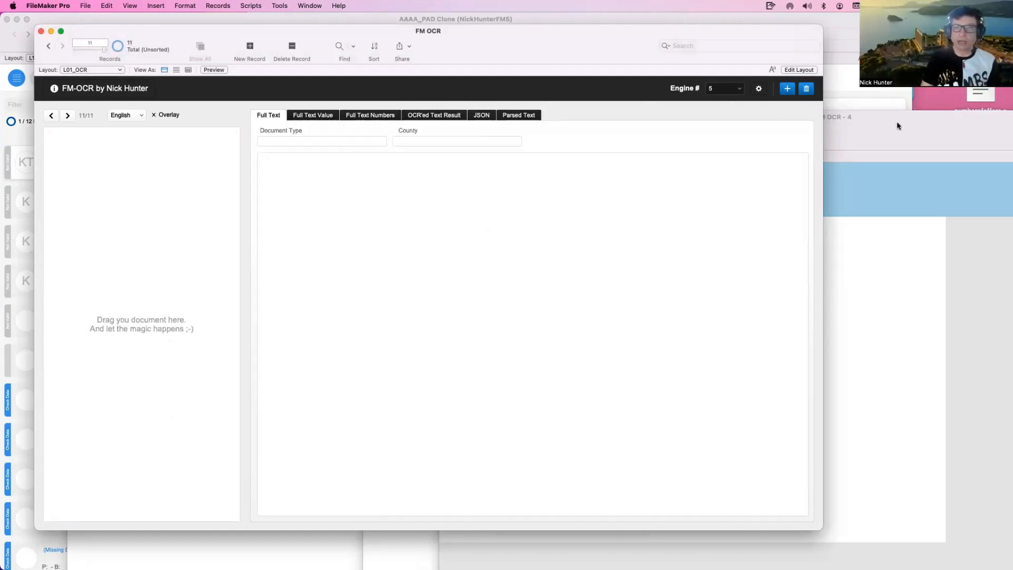
{"action": "left_click_drag", "start_coordinate": [906, 129], "coordinate": [906, 143]}
{"action": "left_click_drag", "start_coordinate": [905, 304], "coordinate": [904, 349]}
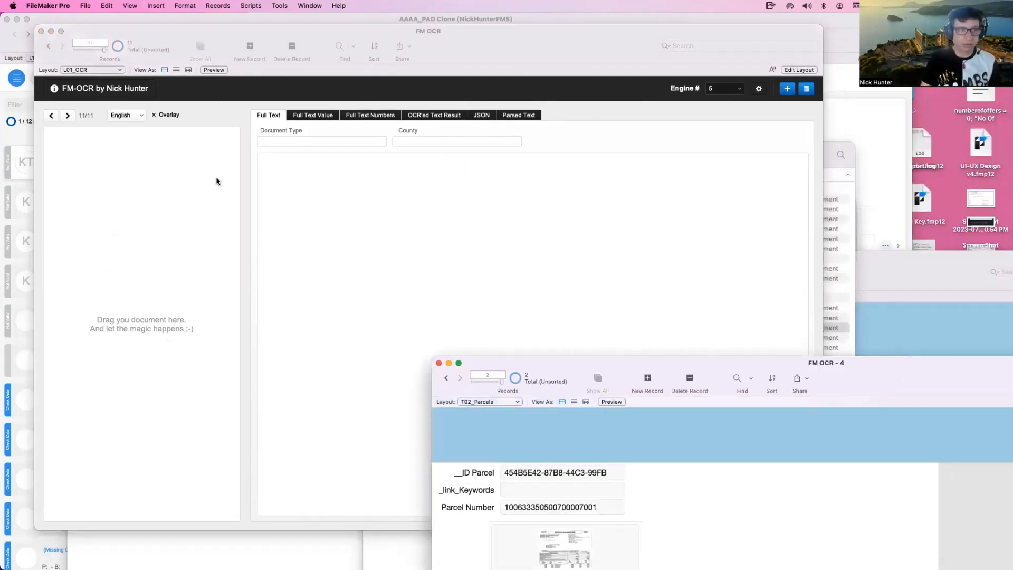
{"action": "left_click", "coordinate": [196, 172]}
{"action": "left_click", "coordinate": [51, 116]}
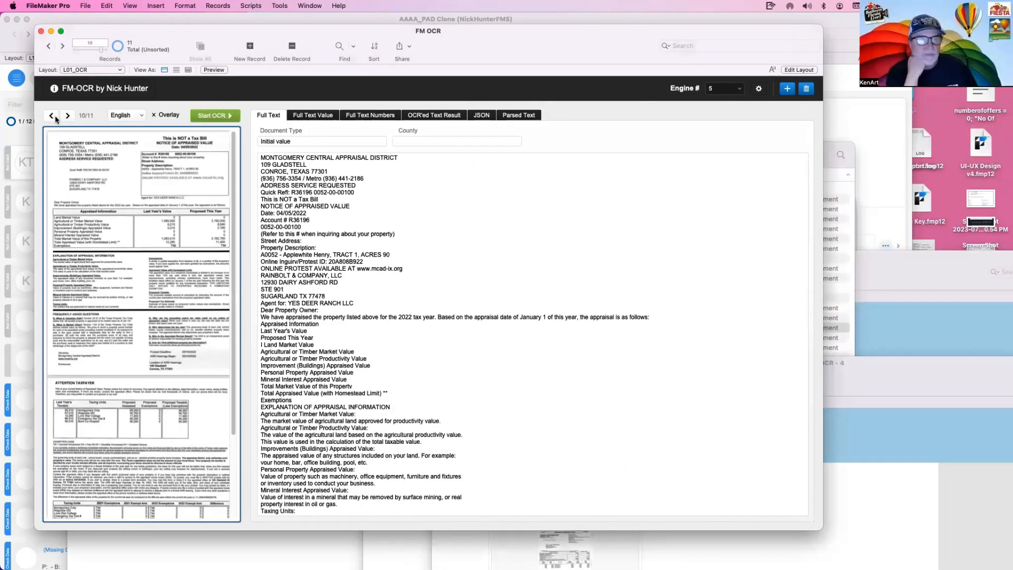
{"action": "left_click", "coordinate": [67, 116]}
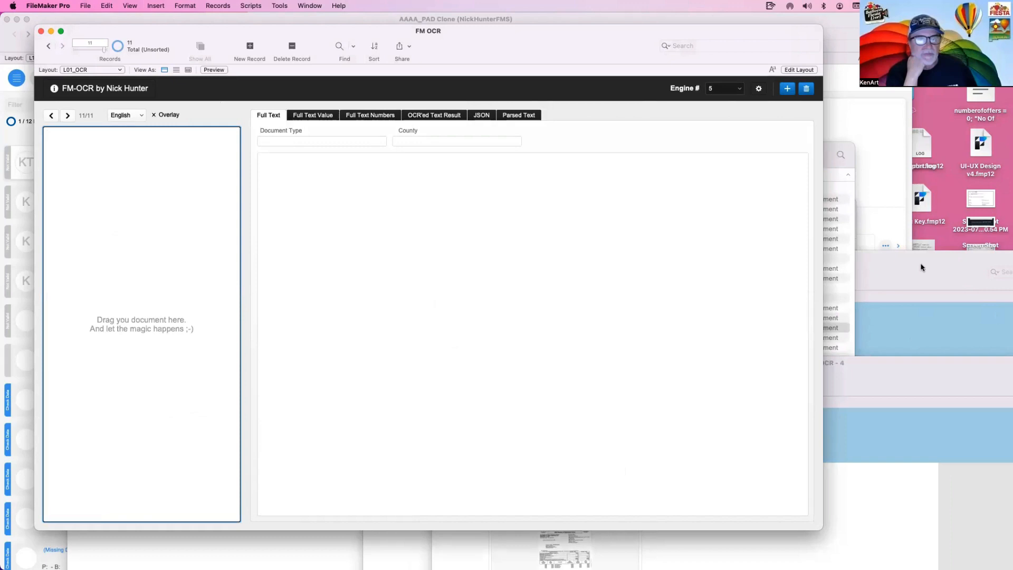
Insert the Galveston 2022 Notice of Appraised Value into the new record's container and run OCR on it.
{"action": "left_click", "coordinate": [847, 232]}
{"action": "left_click_drag", "start_coordinate": [452, 327], "coordinate": [185, 232]}
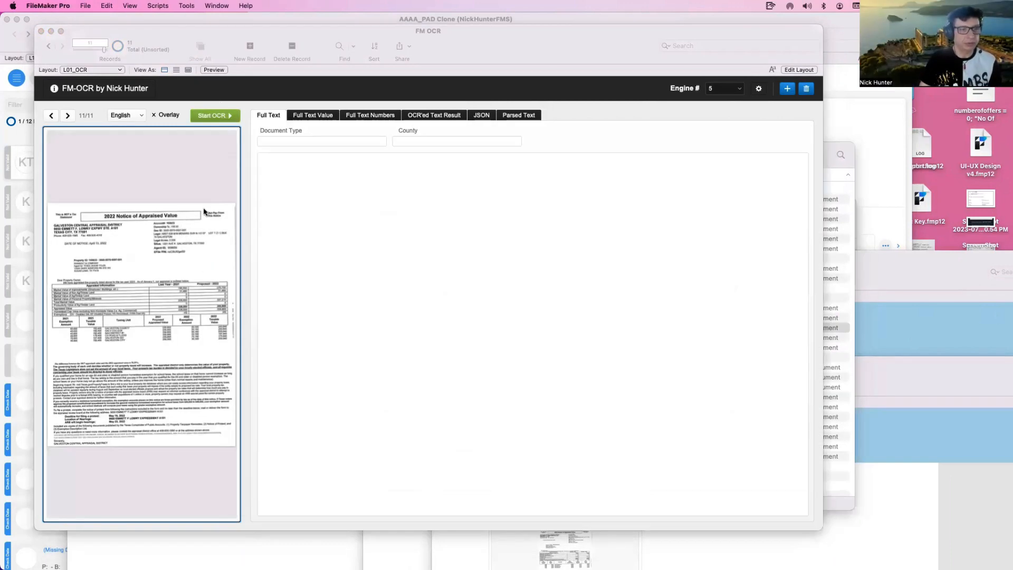
{"action": "left_click", "coordinate": [209, 124]}
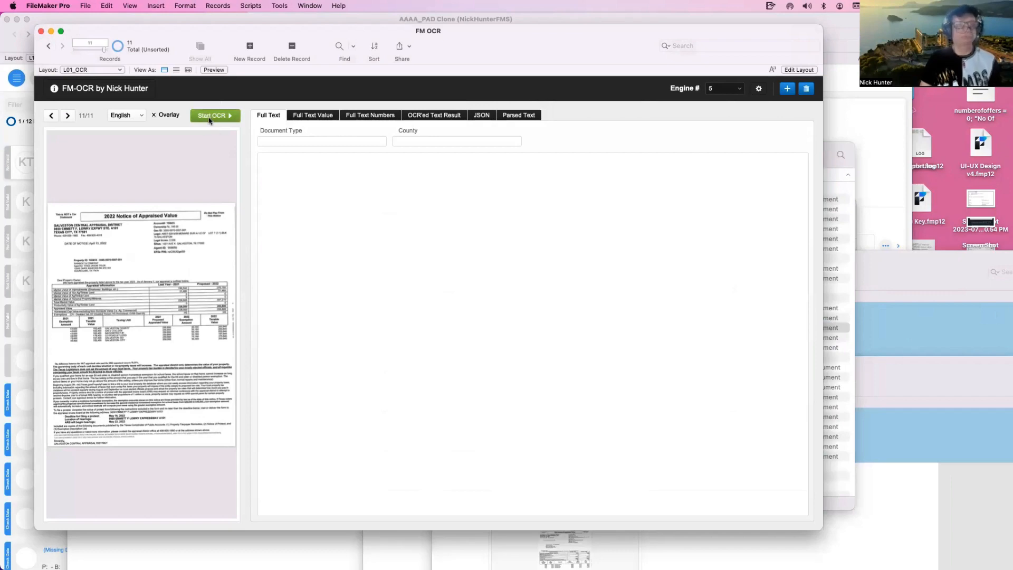
{"action": "left_click", "coordinate": [212, 119]}
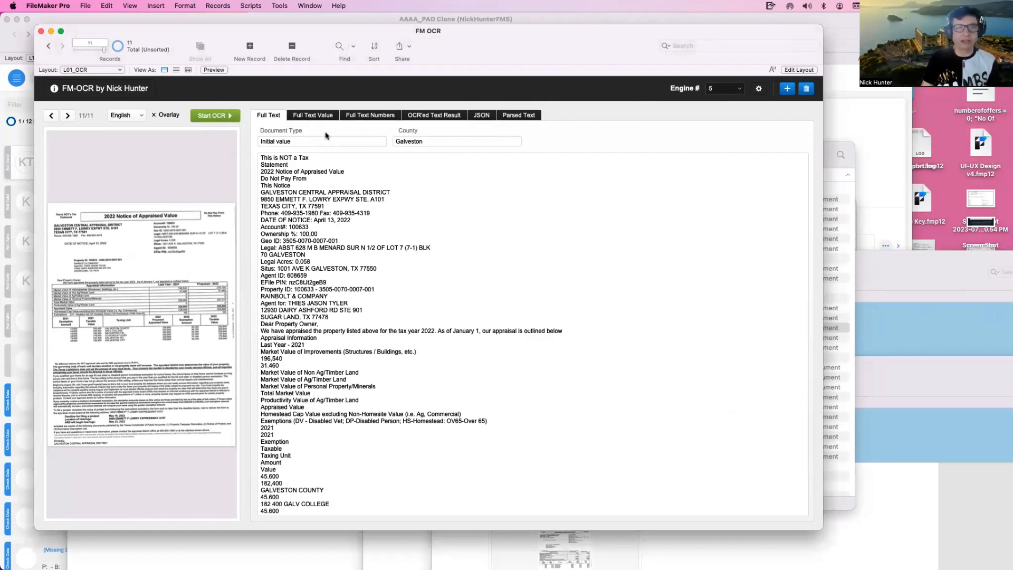
Highlight and copy the combined property ID in the new record's Full Text Numbers.
{"action": "left_click", "coordinate": [362, 119]}
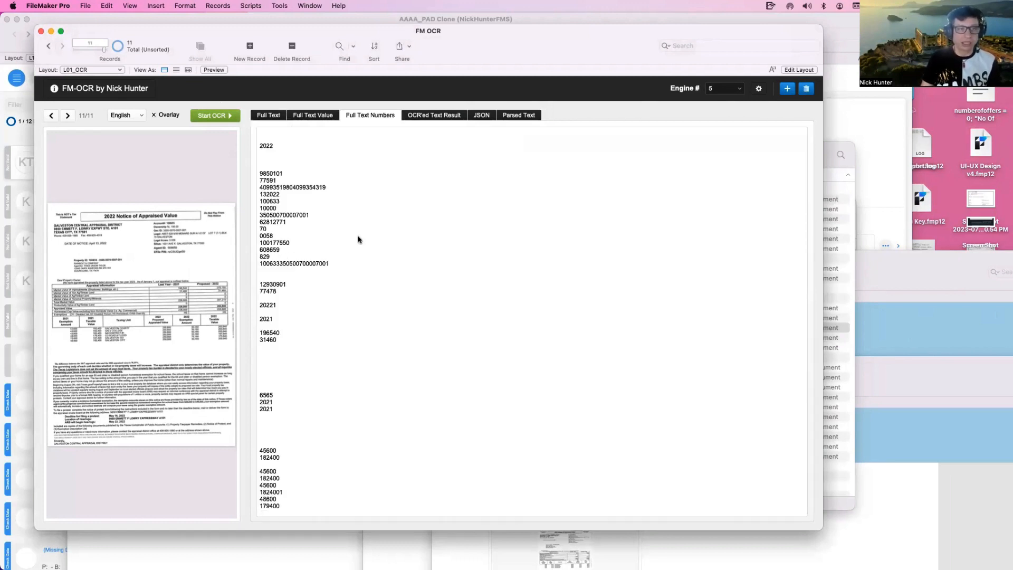
{"action": "left_click_drag", "start_coordinate": [330, 265], "coordinate": [254, 265]}
{"action": "key", "text": "super+c"}
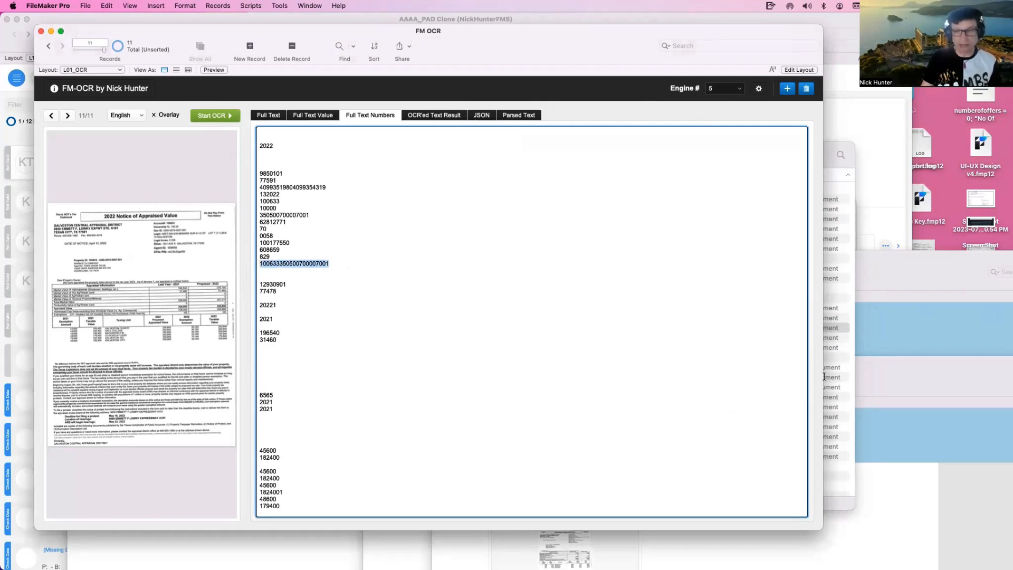
Bring the Parcels window back into view and check the related documents listed for the Galveston parcel record.
{"action": "left_click", "coordinate": [930, 388]}
{"action": "left_click_drag", "start_coordinate": [844, 376], "coordinate": [745, 118]}
{"action": "left_click", "coordinate": [507, 410]}
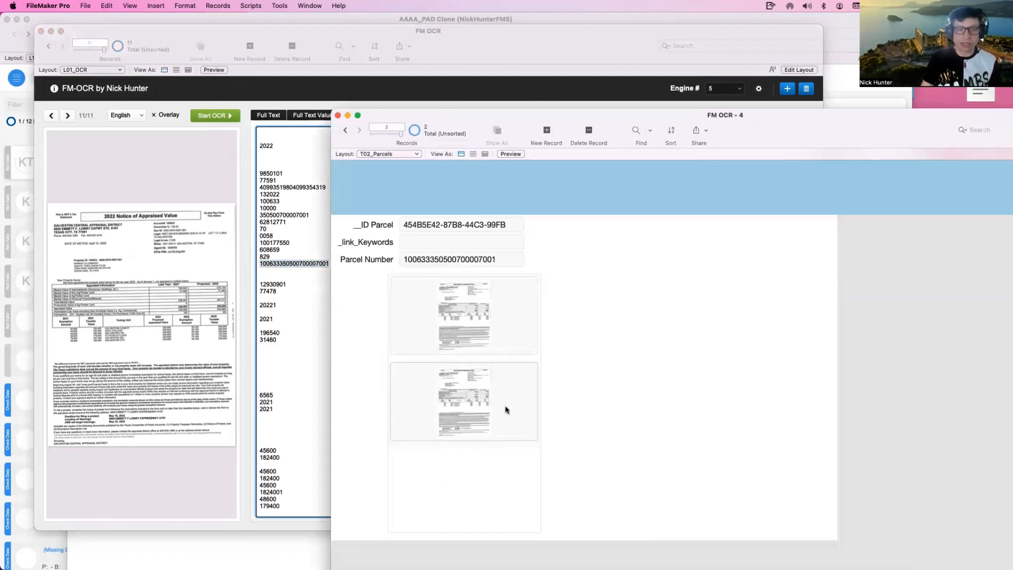
{"action": "left_click", "coordinate": [519, 346]}
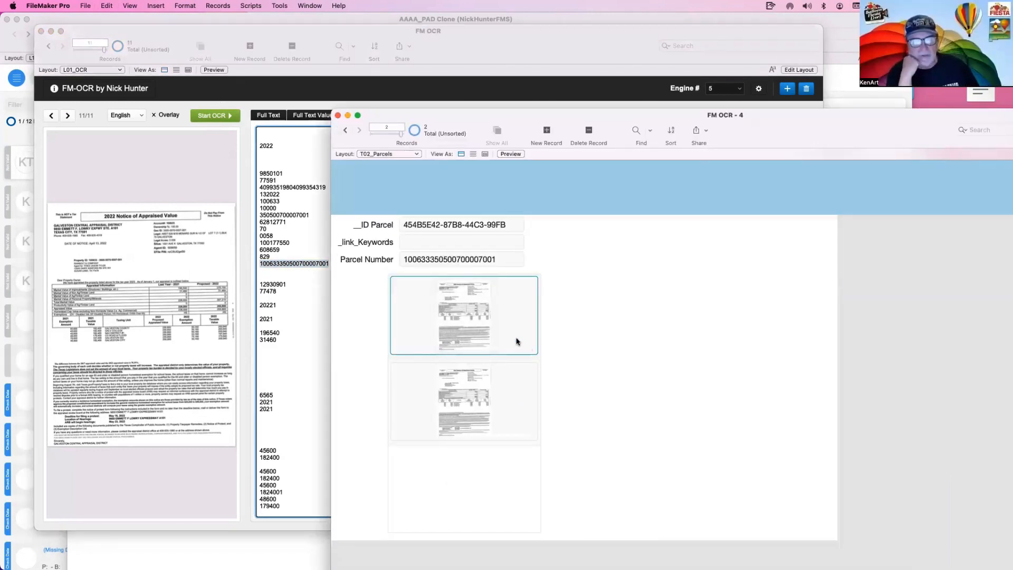
{"action": "left_click", "coordinate": [517, 374]}
{"action": "left_click", "coordinate": [597, 348]}
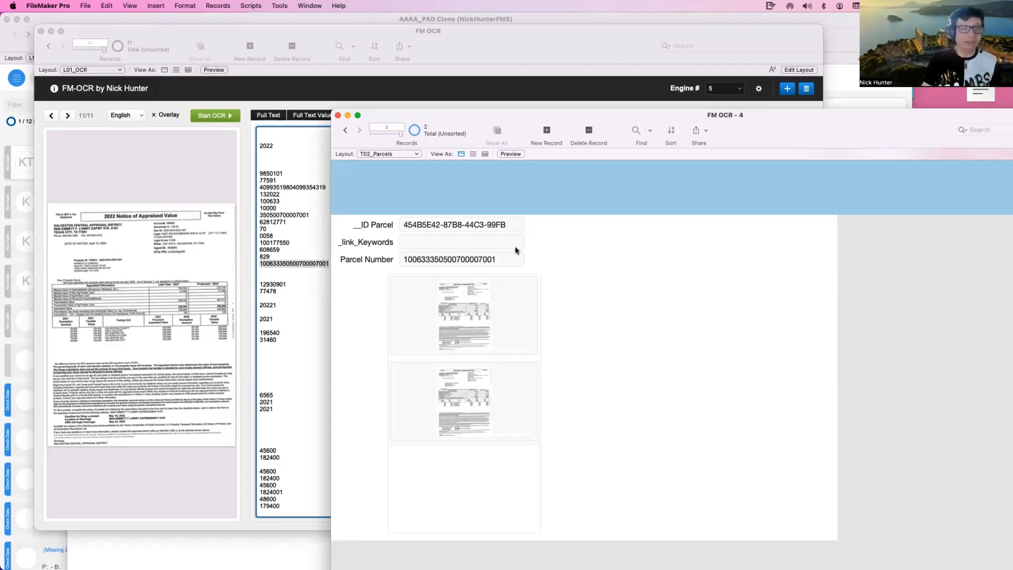
Create a text field named Parcel Number in the OCR_OCR table and save the database changes.
{"action": "left_click", "coordinate": [302, 90]}
{"action": "key", "text": "super+shift+d"}
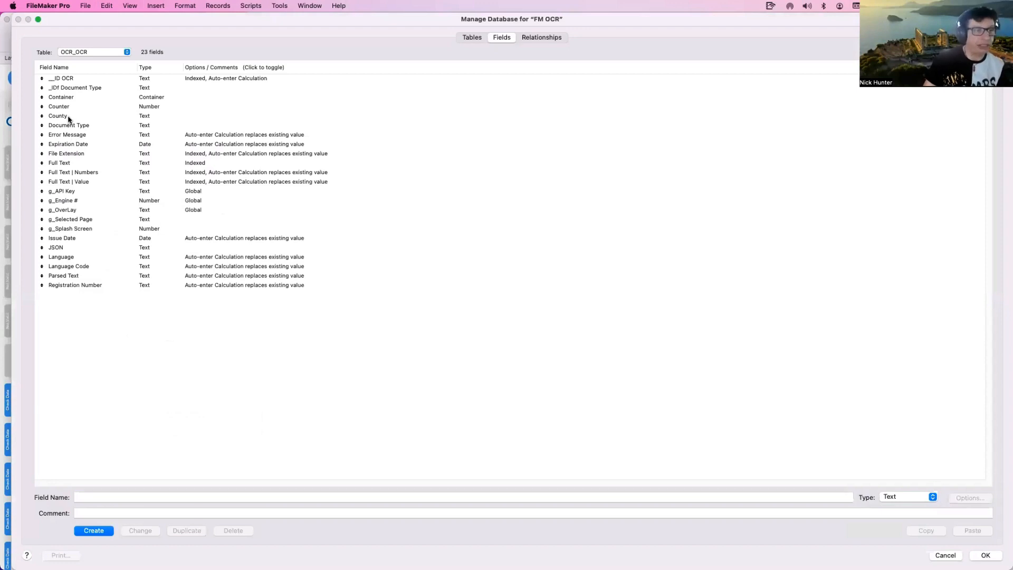
{"action": "left_click", "coordinate": [69, 117]}
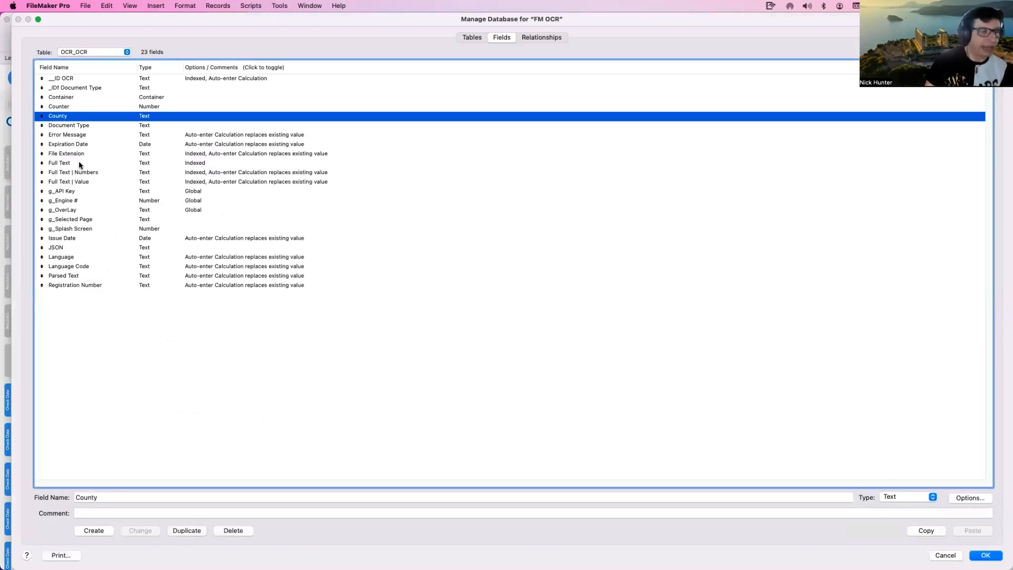
{"action": "double_click", "coordinate": [100, 499]}
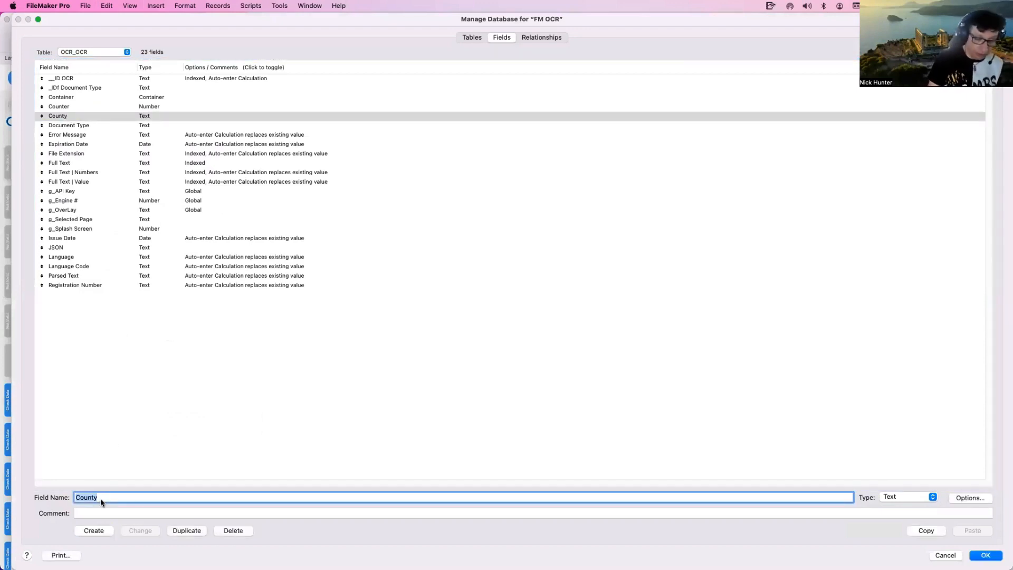
{"action": "type", "text": "Parcel Num"}
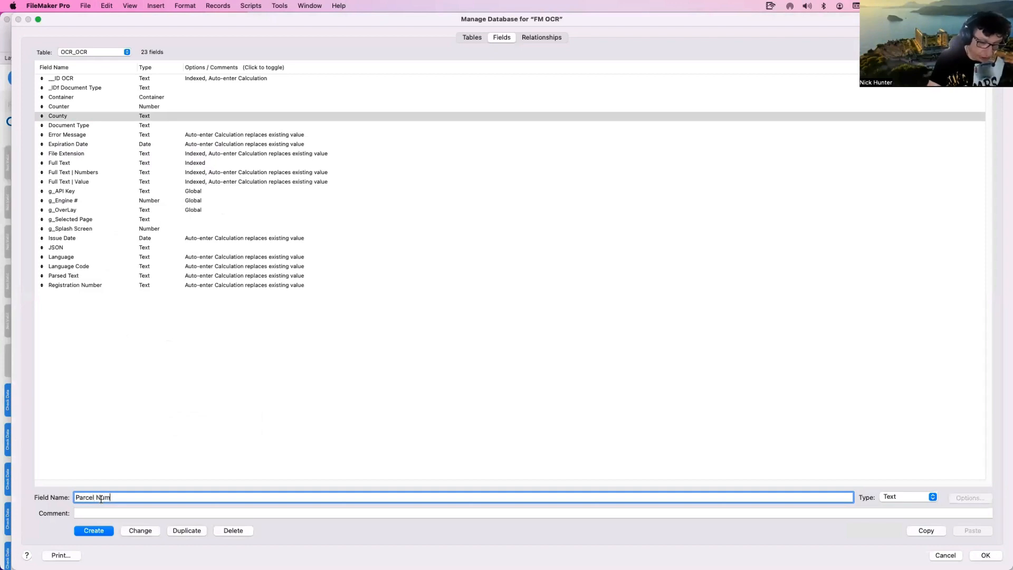
{"action": "type", "text": "ber"}
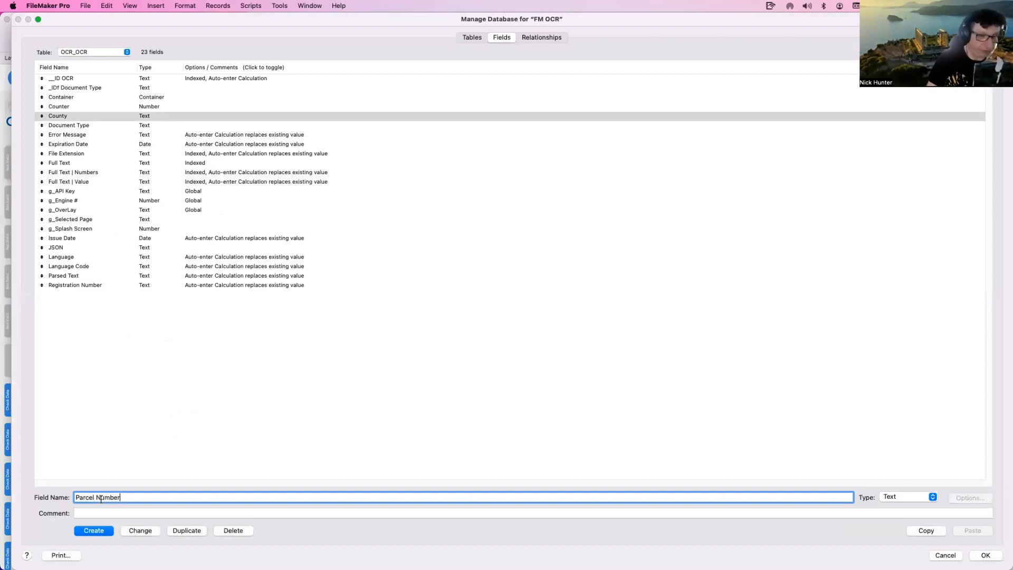
{"action": "left_click", "coordinate": [102, 533]}
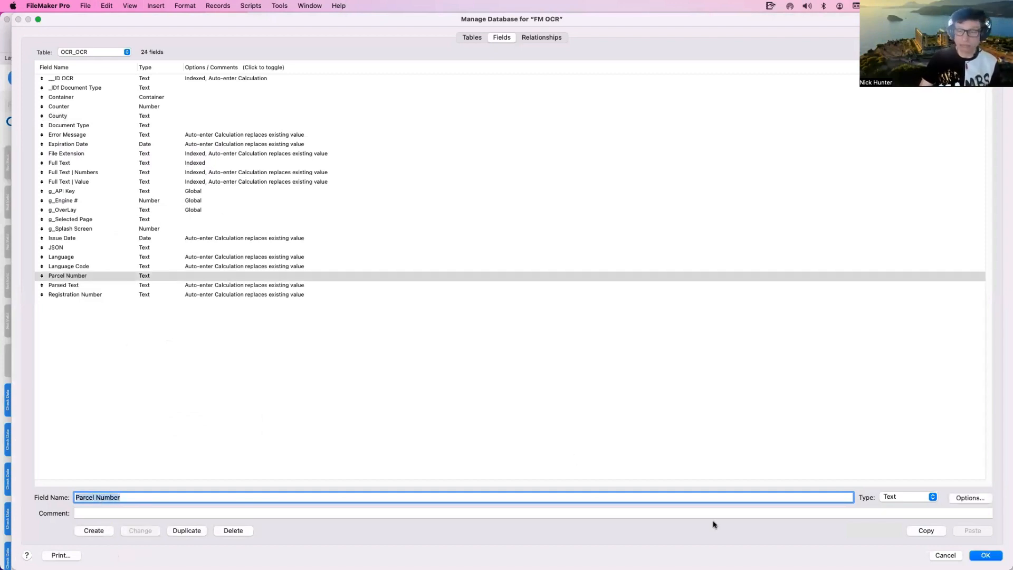
{"action": "left_click", "coordinate": [986, 556]}
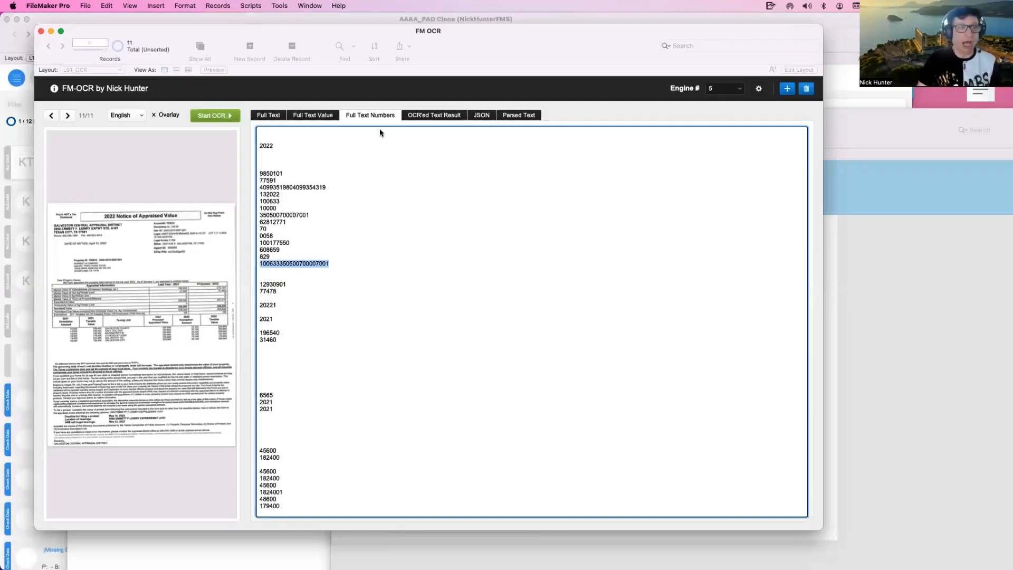
Edit the L01_OCR layout's Full Text view: shorten the Document Type field and move the County field with its label beside it.
{"action": "left_click", "coordinate": [275, 114]}
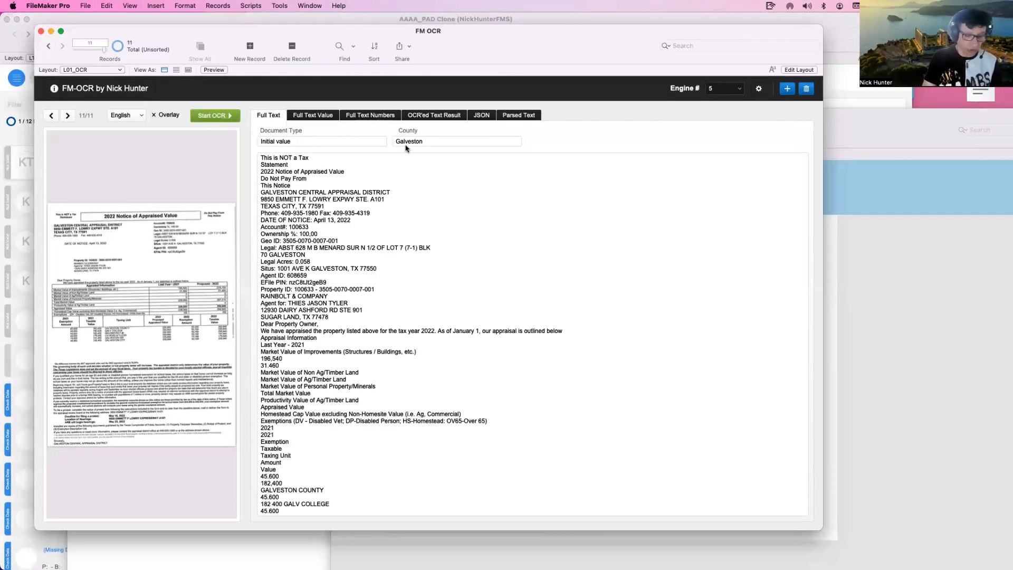
{"action": "key", "text": "super+l"}
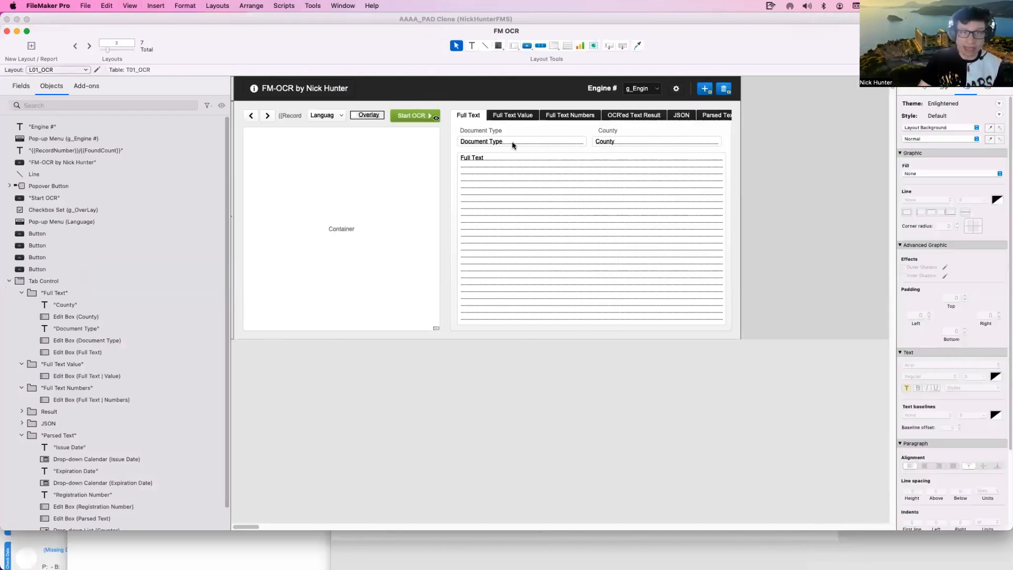
{"action": "left_click", "coordinate": [582, 143]}
{"action": "left_click_drag", "start_coordinate": [584, 141], "coordinate": [527, 142]}
{"action": "left_click", "coordinate": [622, 143]}
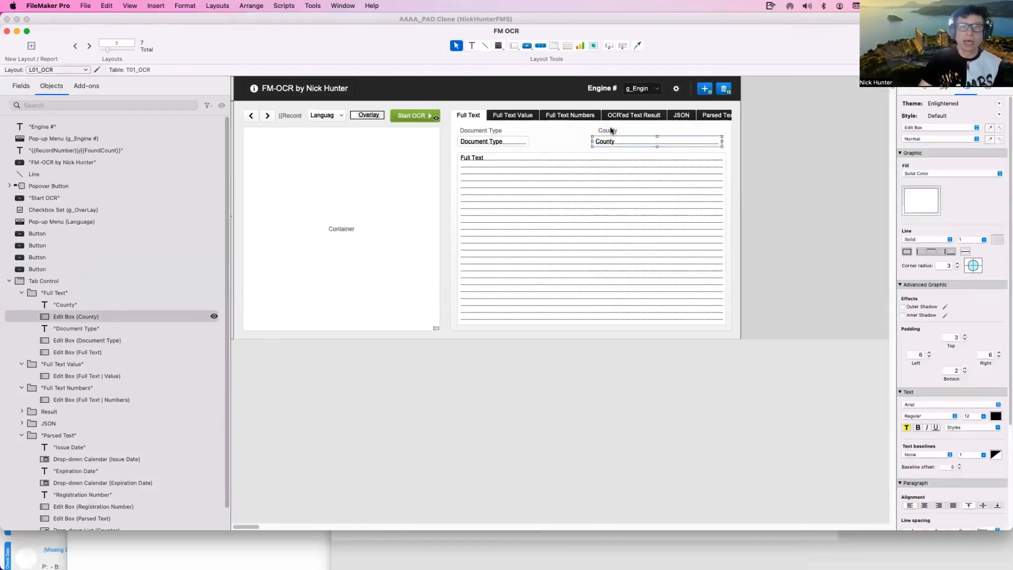
{"action": "left_click", "coordinate": [612, 130], "text": "shift"}
{"action": "left_click_drag", "start_coordinate": [618, 144], "coordinate": [558, 144]}
{"action": "left_click", "coordinate": [576, 157]}
Add a Parcel Number field with its label above it beside the County field, and return to browsing the record.
{"action": "left_click", "coordinate": [644, 142]}
{"action": "mouse_move", "coordinate": [662, 142]}
{"action": "left_mouse_down"}
{"action": "mouse_move", "coordinate": [611, 141]}
{"action": "mouse_move", "coordinate": [653, 143]}
{"action": "left_mouse_up"}
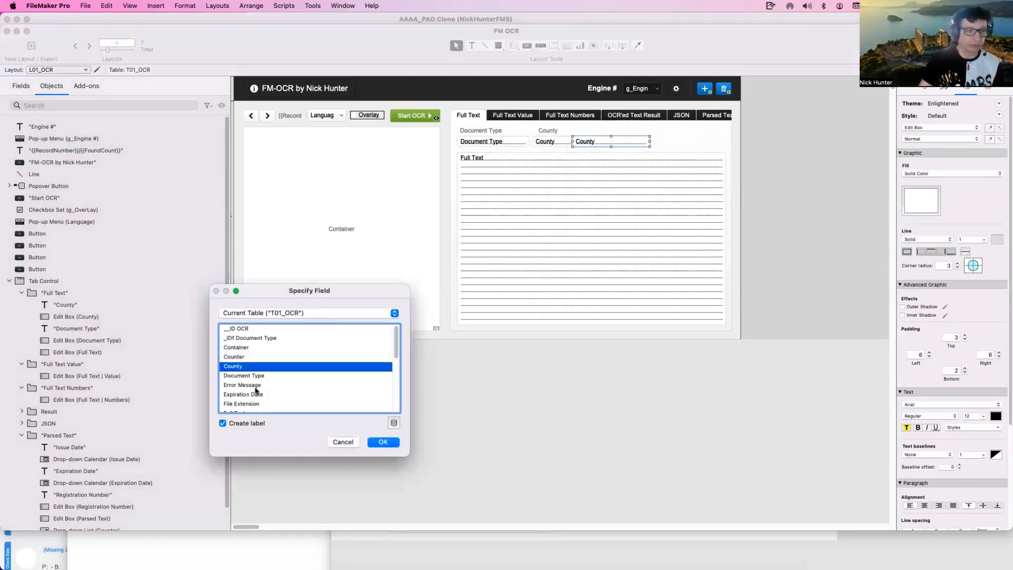
{"action": "left_click", "coordinate": [256, 388]}
{"action": "key", "text": "p"}
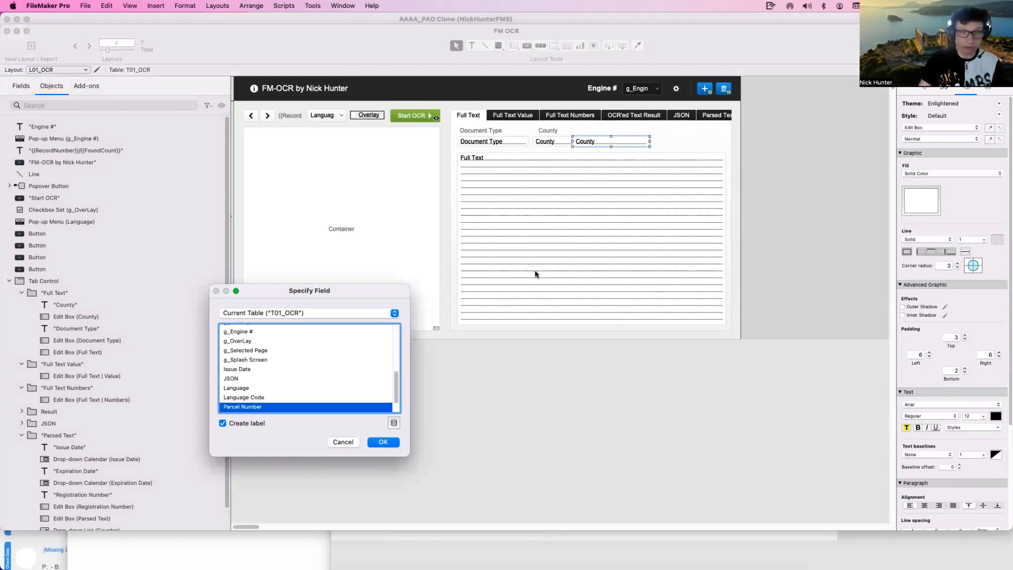
{"action": "key", "text": "Return"}
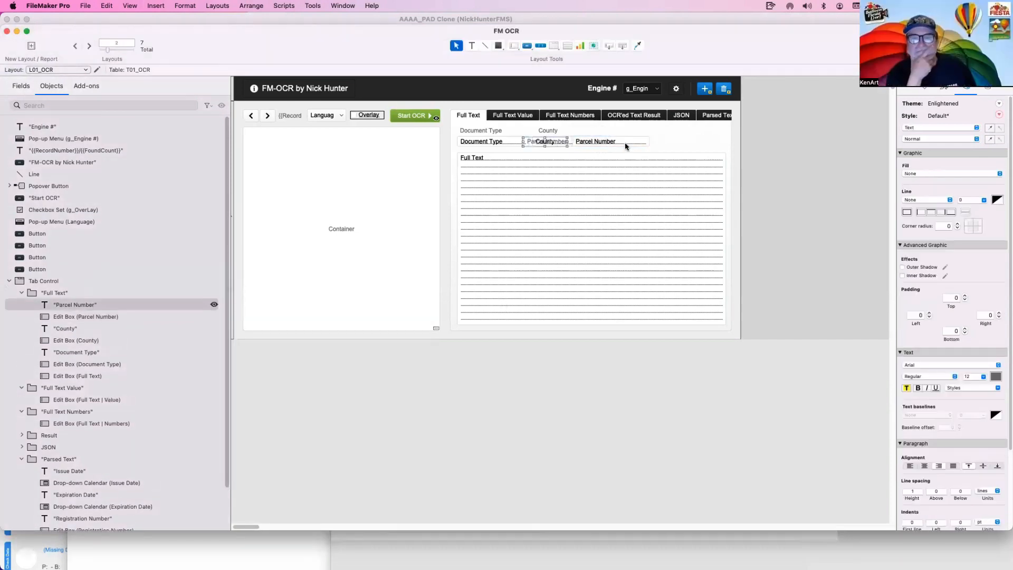
{"action": "left_click_drag", "start_coordinate": [626, 146], "coordinate": [726, 141]}
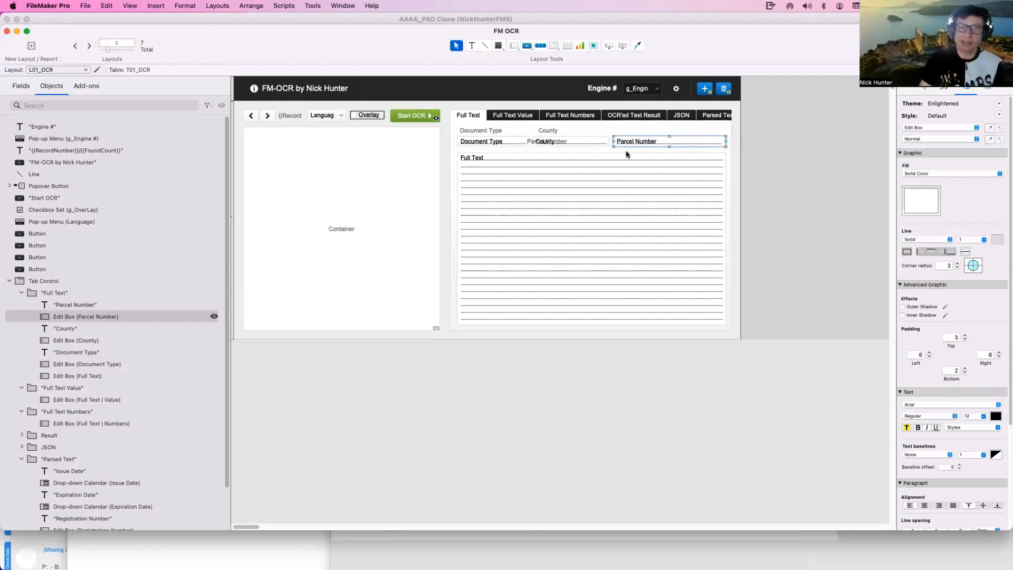
{"action": "left_click_drag", "start_coordinate": [565, 141], "coordinate": [646, 131]}
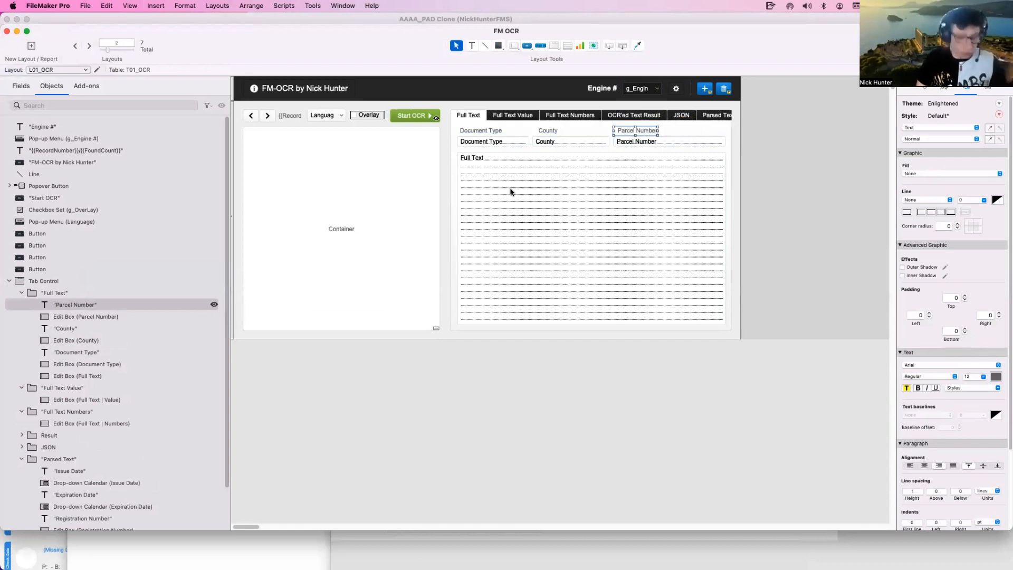
{"action": "key", "text": "super+b"}
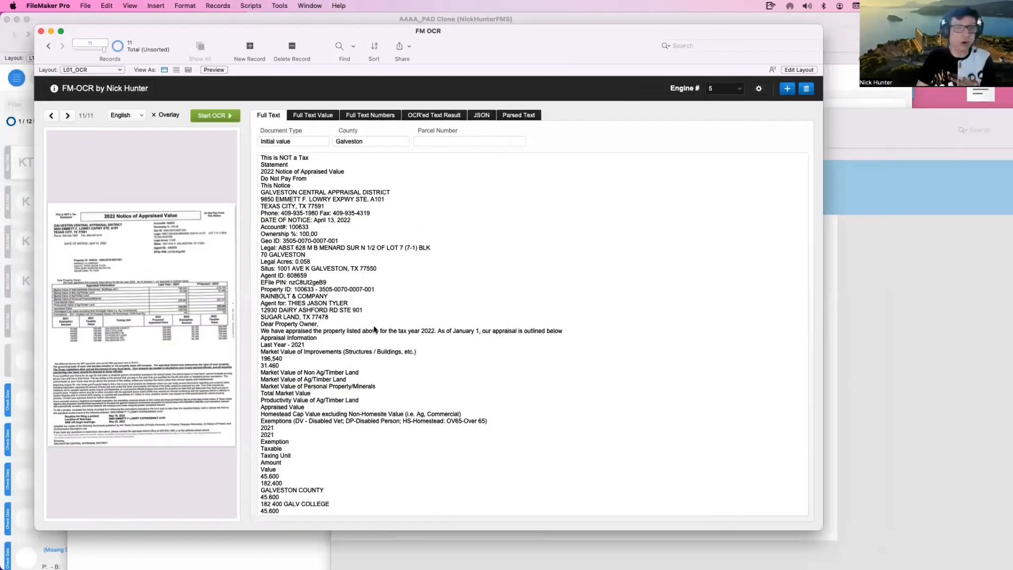
Compare the Galveston record's full text, split values and extracted numbers with the Parcel Number stored in the parcel record.
{"action": "left_click", "coordinate": [299, 426]}
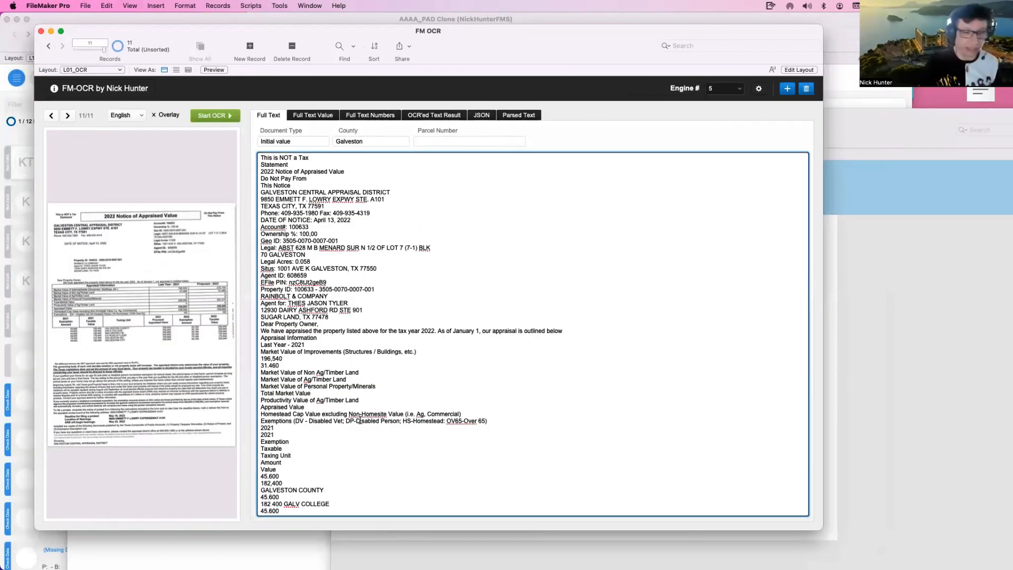
{"action": "left_click", "coordinate": [328, 118]}
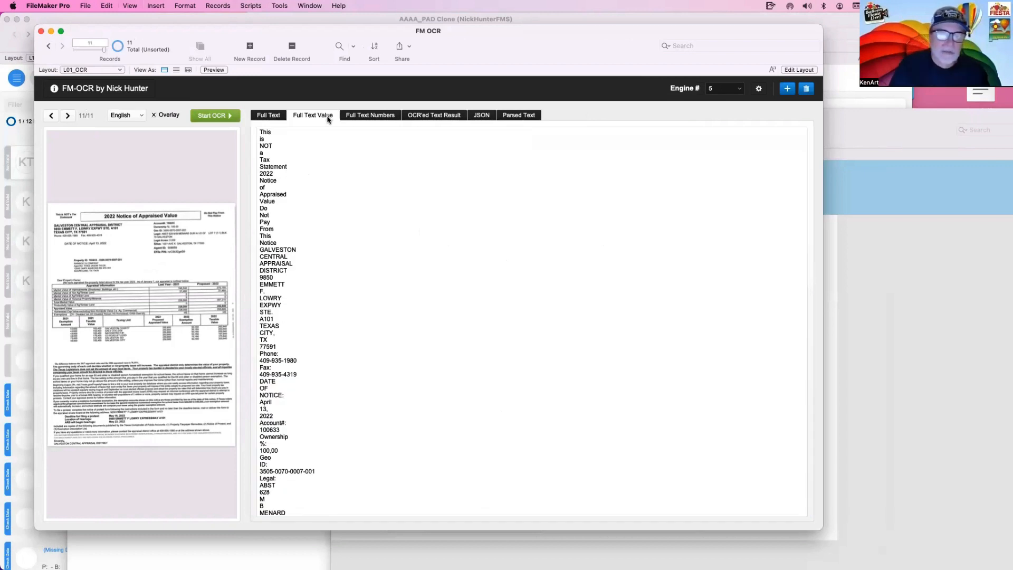
{"action": "left_click", "coordinate": [270, 259]}
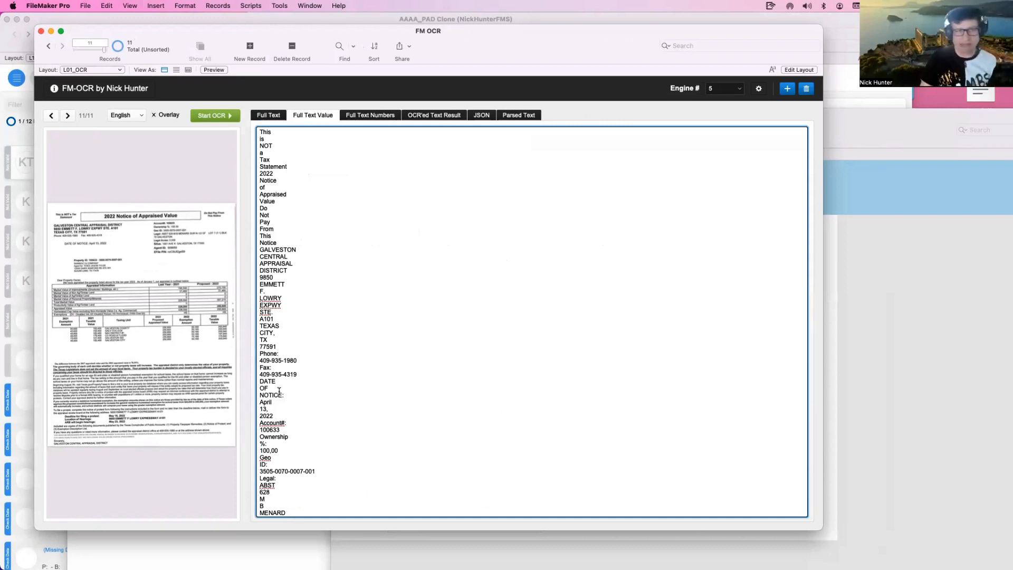
{"action": "left_click", "coordinate": [378, 120]}
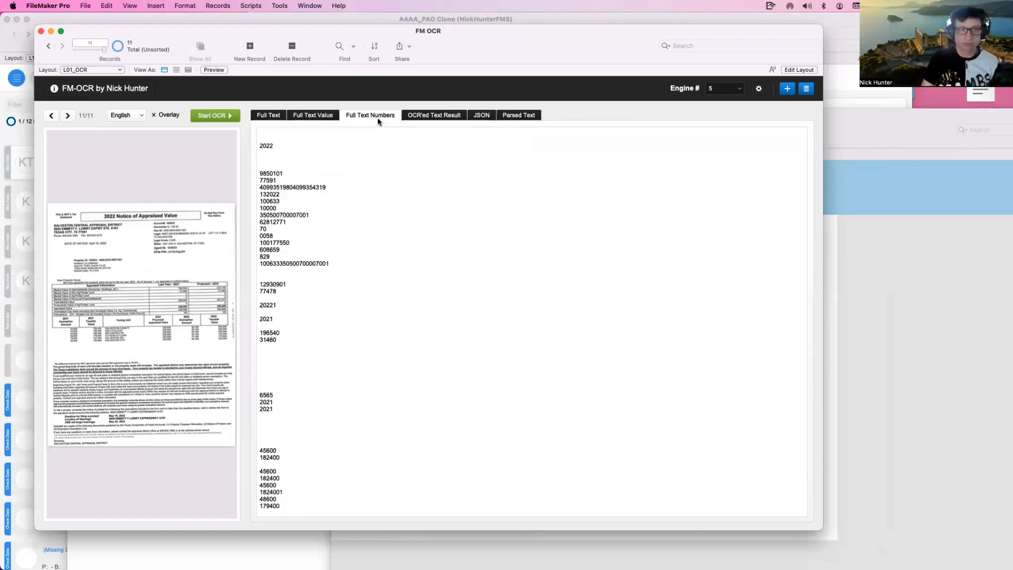
{"action": "left_click", "coordinate": [341, 281]}
{"action": "left_click_drag", "start_coordinate": [341, 289], "coordinate": [306, 132]}
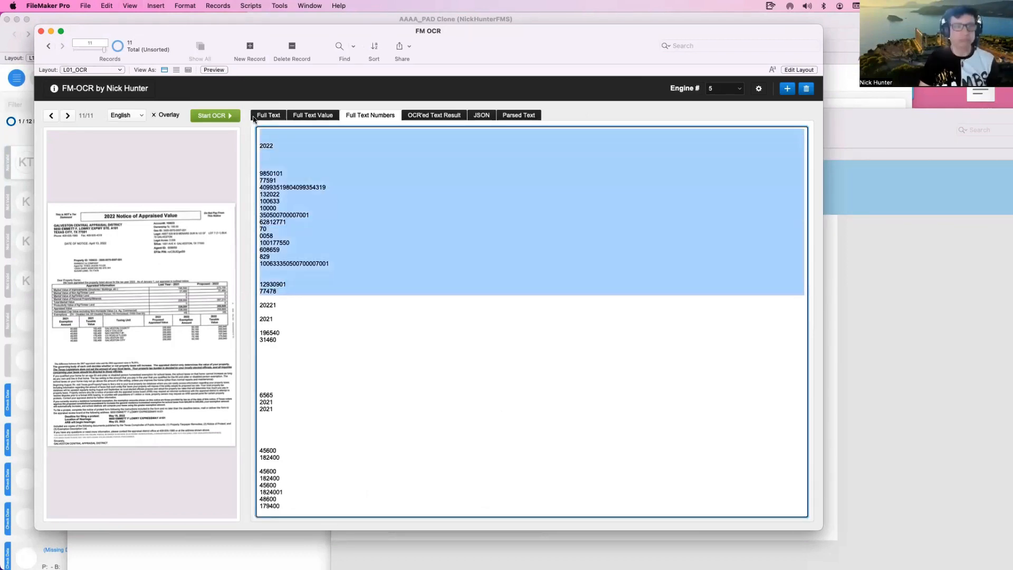
{"action": "left_click", "coordinate": [872, 220]}
{"action": "left_click", "coordinate": [464, 266]}
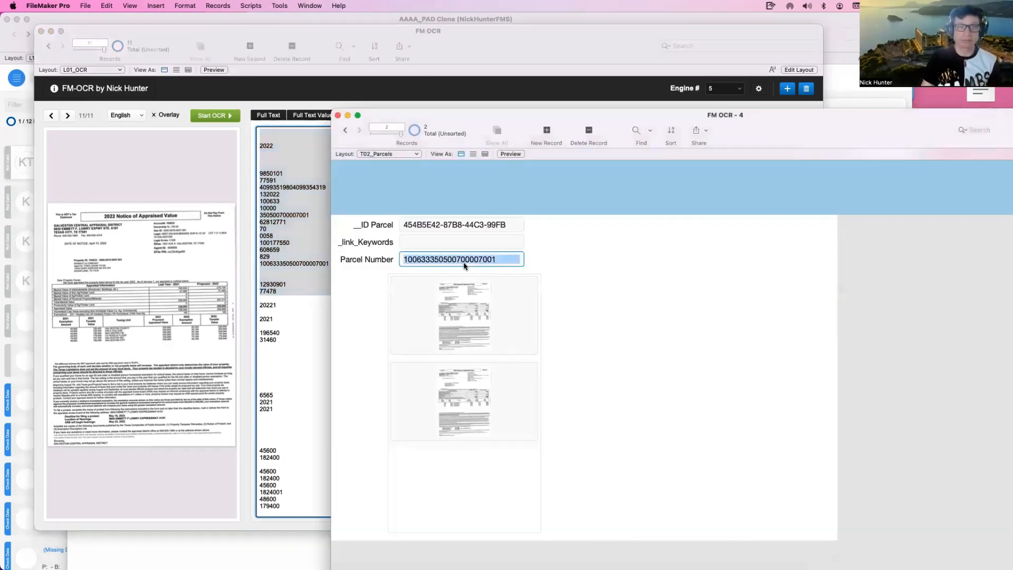
{"action": "left_click", "coordinate": [298, 94]}
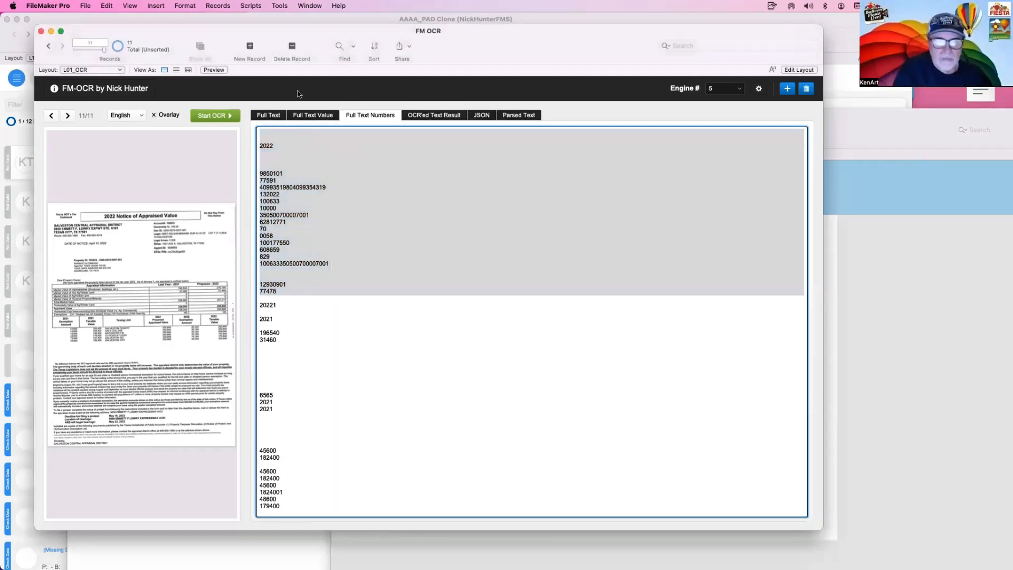
{"action": "left_click", "coordinate": [298, 94]}
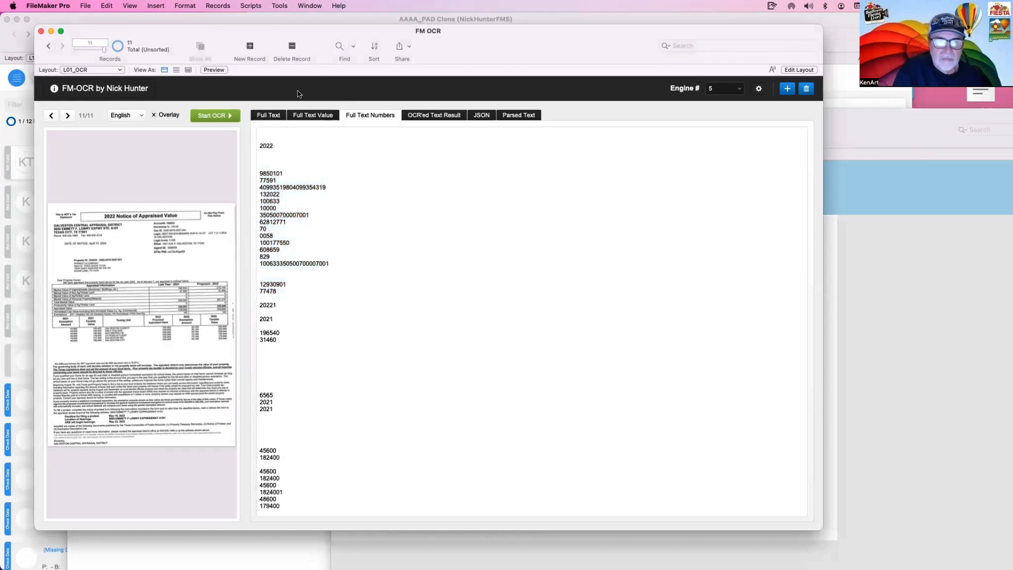
In the relationships graph, duplicate the T01e_ocr_COUNTIERS||County| table occurrence below the original and open the copy's table settings.
{"action": "key", "text": "super+shift+d"}
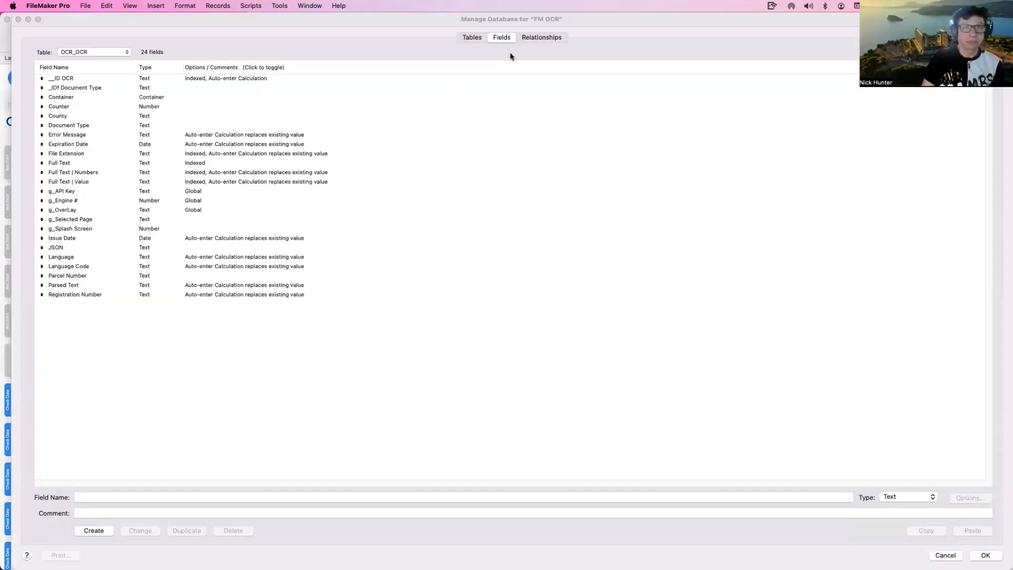
{"action": "left_click", "coordinate": [528, 39]}
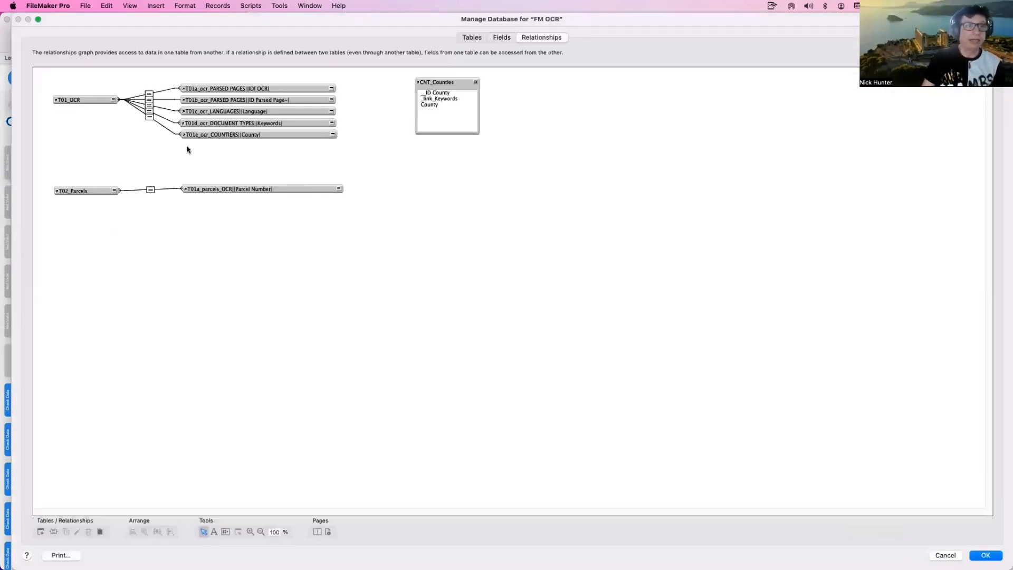
{"action": "left_click_drag", "start_coordinate": [227, 134], "coordinate": [228, 146]}
{"action": "double_click", "coordinate": [228, 146]}
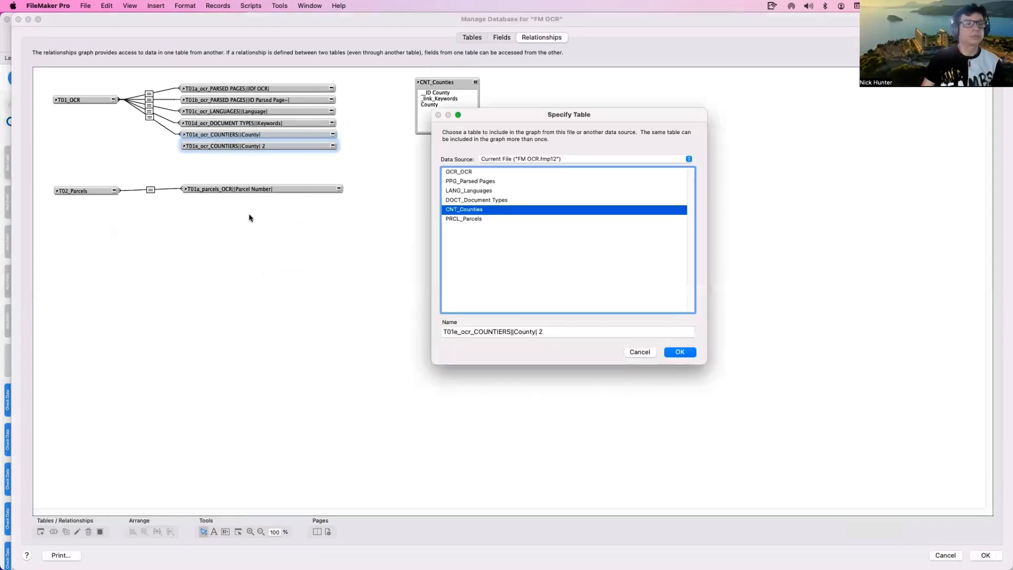
Base the duplicated occurrence on PRCL_Parcels, name it T01f_ocr_PARCELS||Parcel Number|, and expand its field list.
{"action": "left_click", "coordinate": [459, 331]}
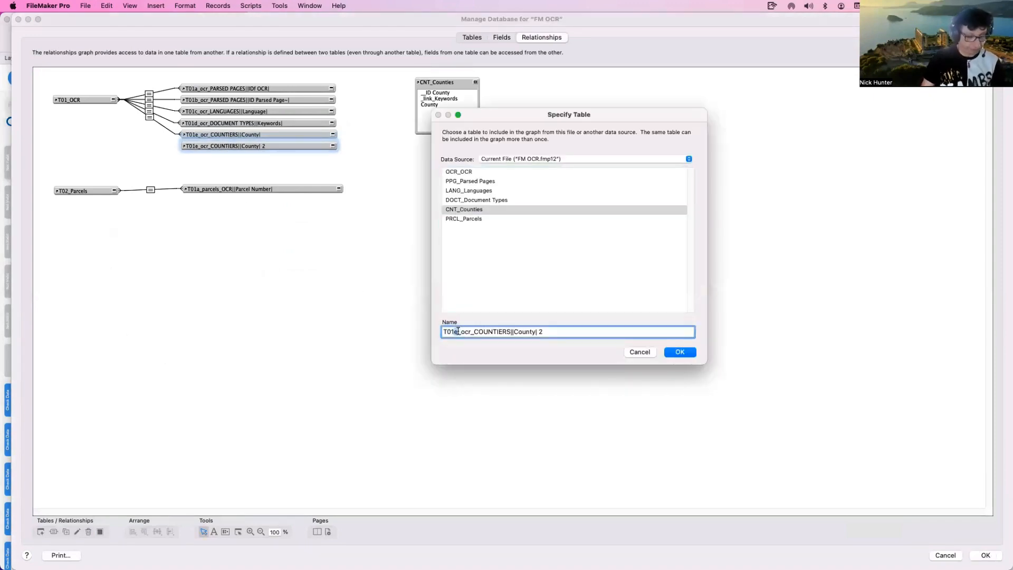
{"action": "key", "text": "BackSpace"}
{"action": "key", "text": "BackSpace"}
{"action": "type", "text": "f_"}
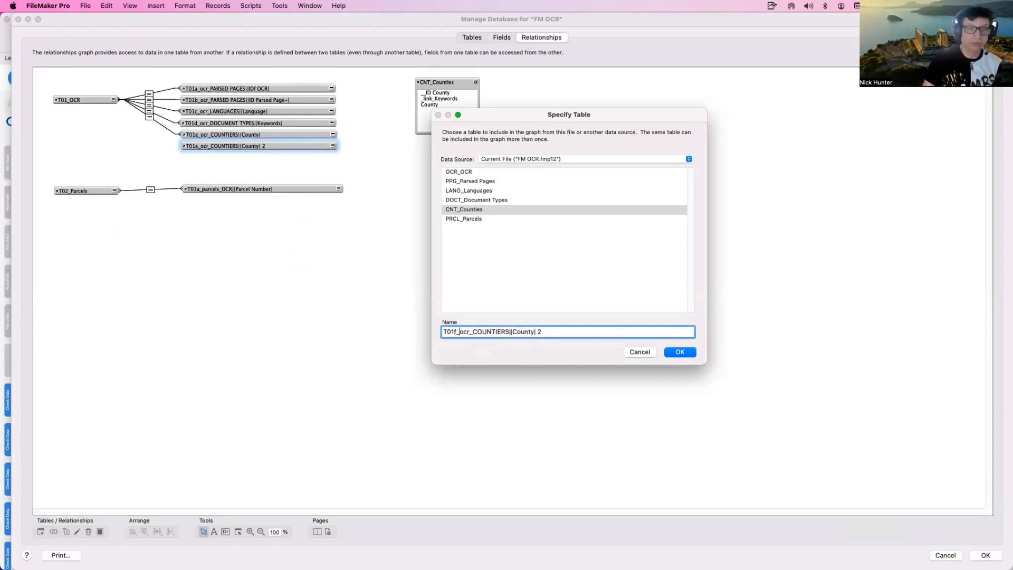
{"action": "double_click", "coordinate": [493, 332]}
{"action": "left_click_drag", "start_coordinate": [473, 331], "coordinate": [506, 331]}
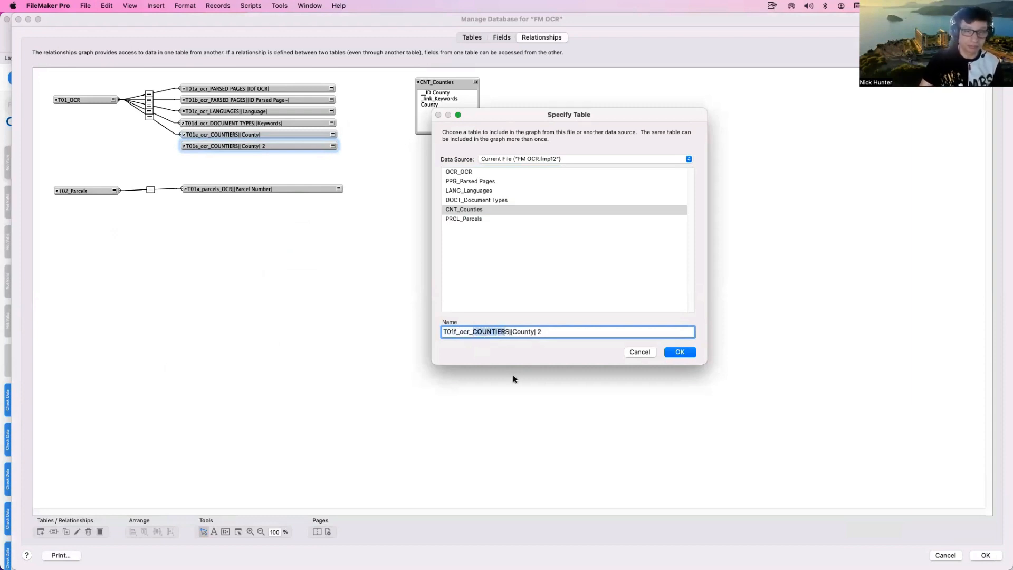
{"action": "type", "text": "PARCEL"}
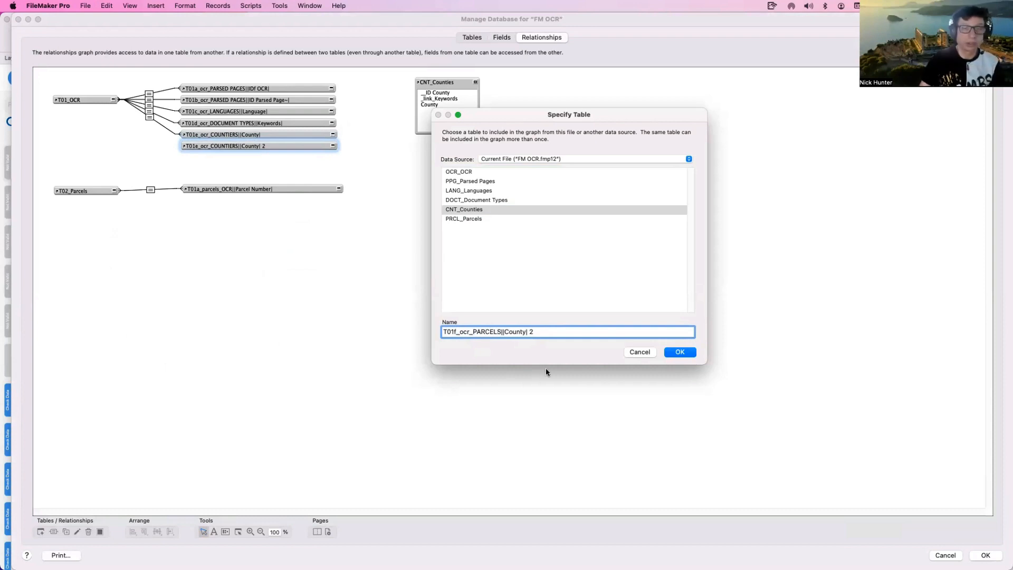
{"action": "double_click", "coordinate": [514, 332]}
{"action": "type", "text": "Parcel Number"}
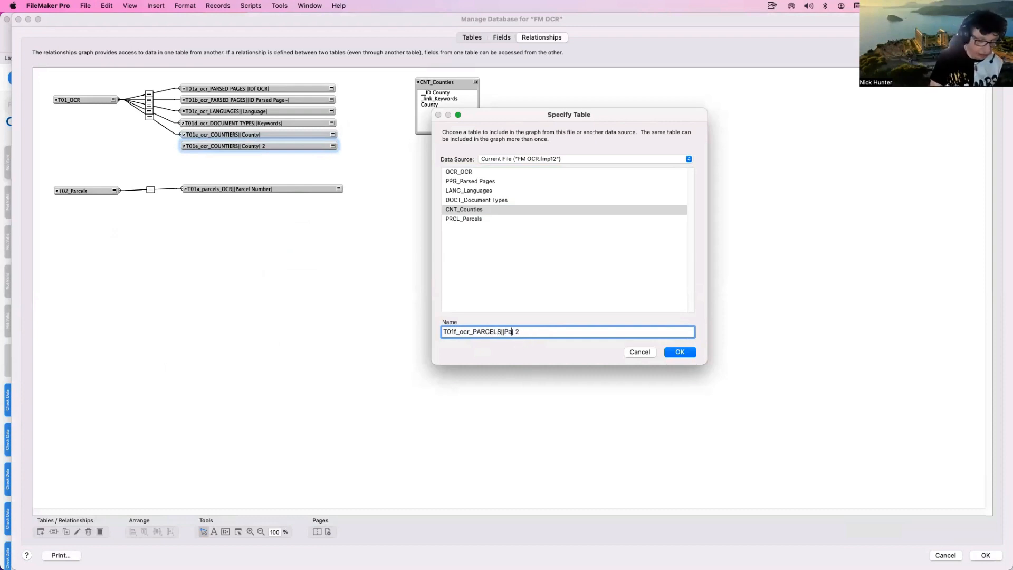
{"action": "left_click", "coordinate": [563, 331]}
{"action": "type", "text": "\\"}
{"action": "key", "text": "BackSpace"}
{"action": "key", "text": "BackSpace"}
{"action": "key", "text": "BackSpace"}
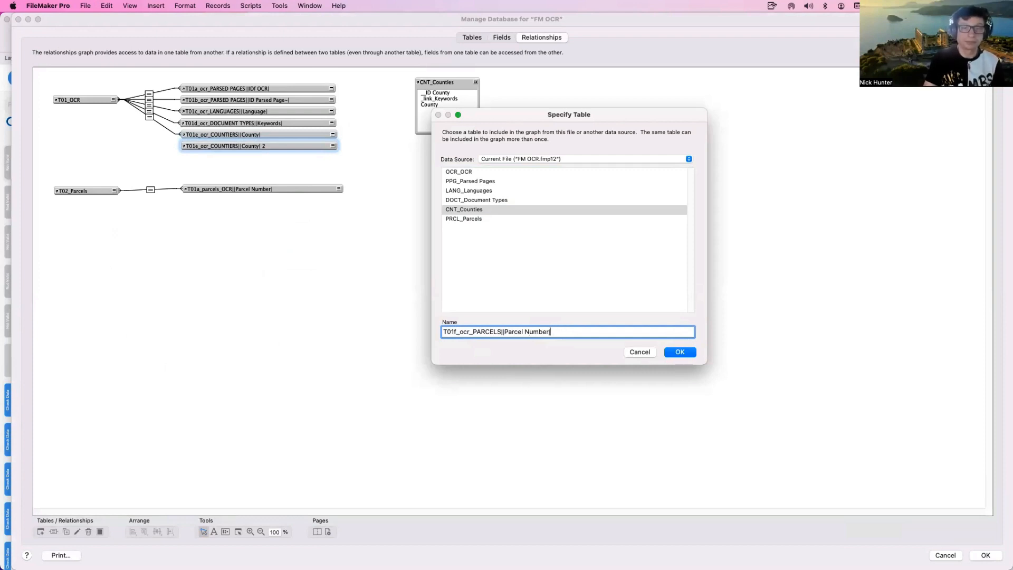
{"action": "key", "text": "Return"}
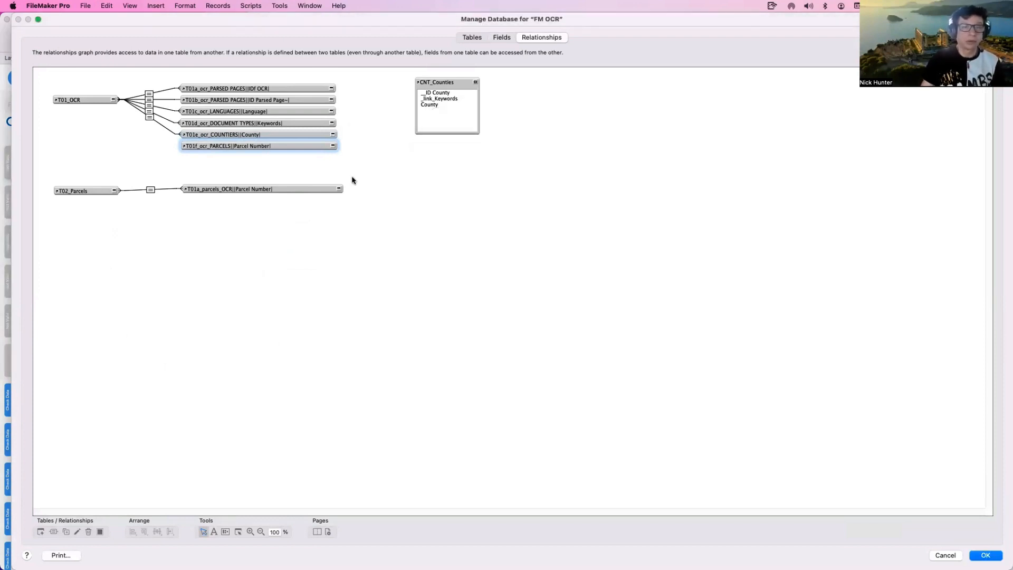
{"action": "left_click", "coordinate": [332, 146]}
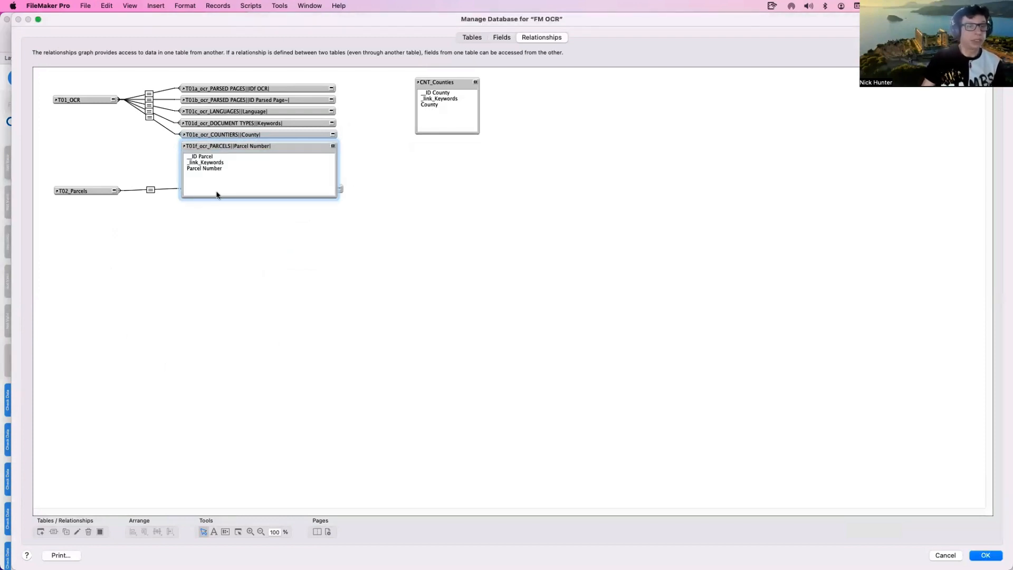
Relate Full Text | Numbers in T01_OCR to Parcel Number in T01f_ocr_PARCELS||Parcel Number|, collapse both occurrences and save the database changes.
{"action": "left_click", "coordinate": [113, 100]}
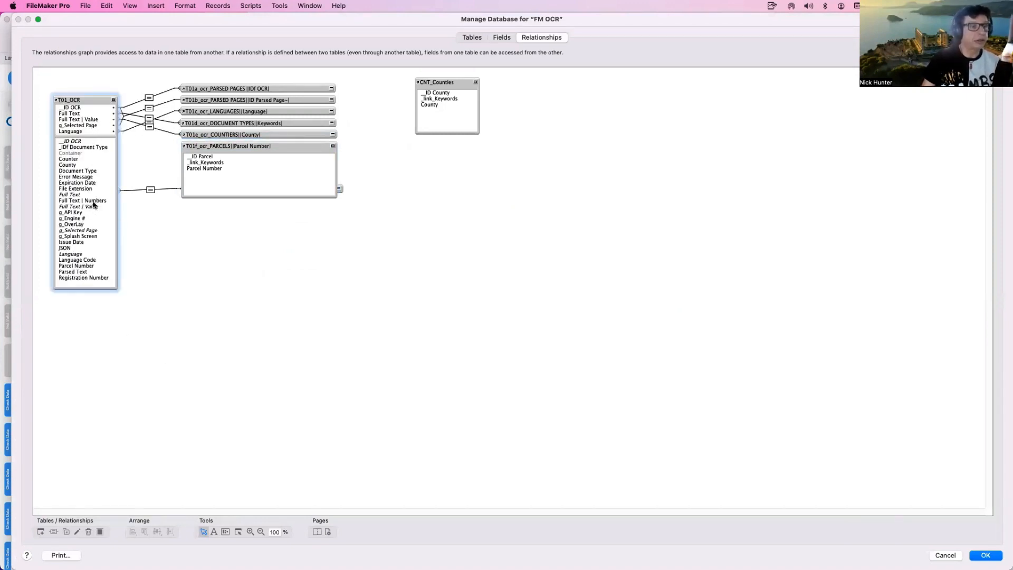
{"action": "left_click_drag", "start_coordinate": [94, 201], "coordinate": [196, 163]}
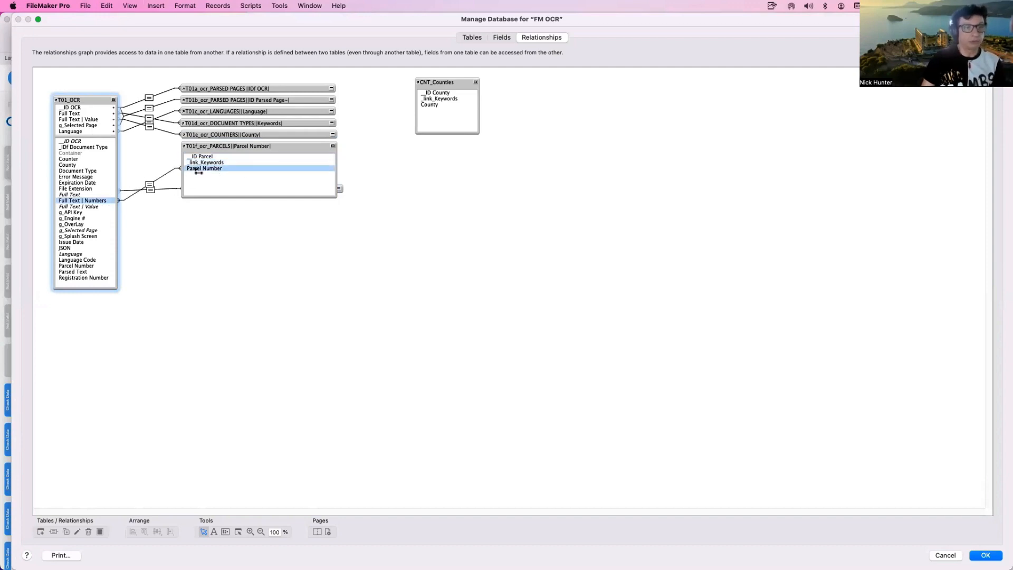
{"action": "left_click", "coordinate": [333, 146]}
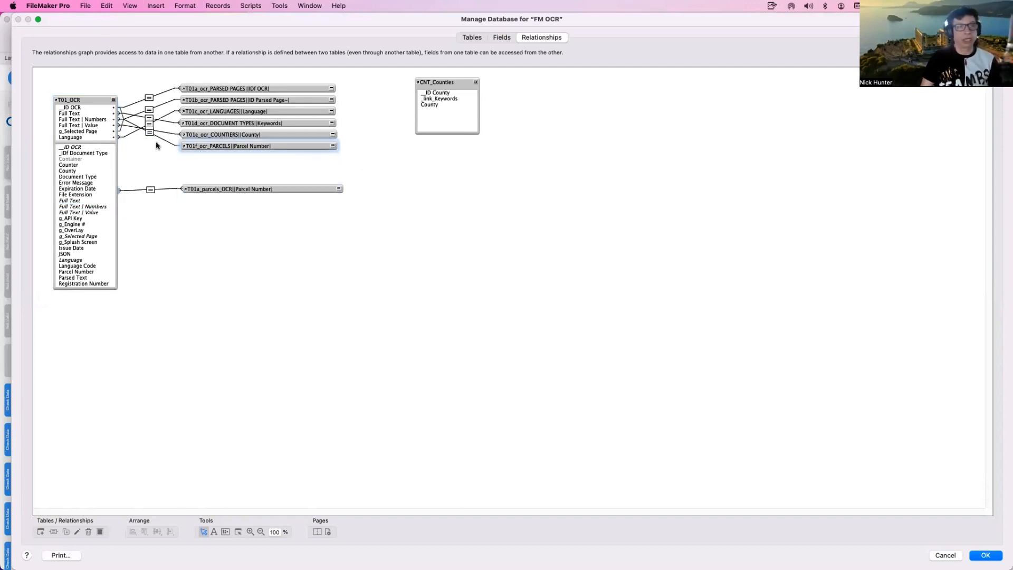
{"action": "left_click", "coordinate": [113, 101]}
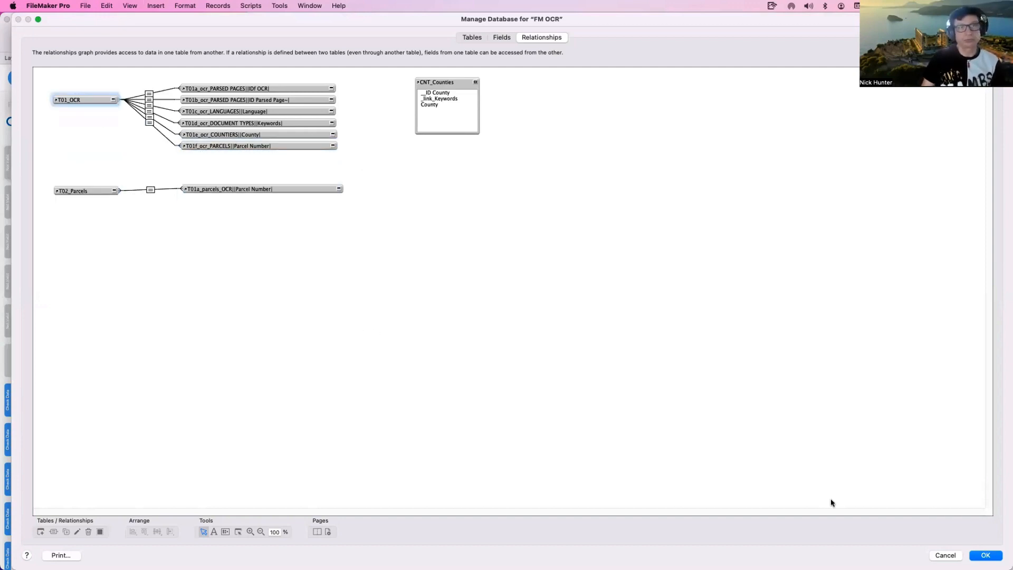
{"action": "left_click", "coordinate": [983, 556]}
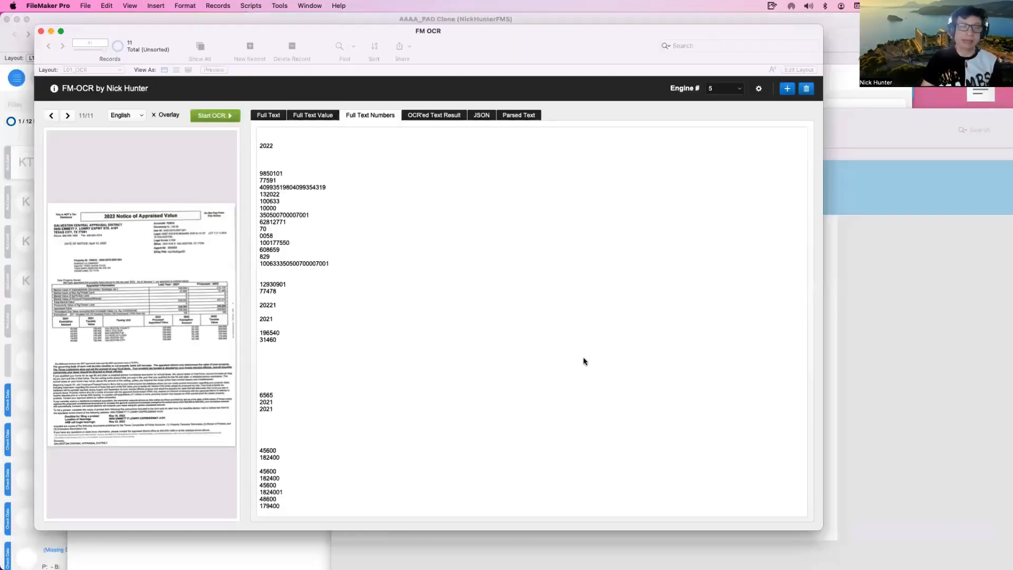
In the (0001) Start OCR | API script, duplicate the County Set Field step and target the copy at T01_OCR::Parcel Number.
{"action": "key", "text": "super+shift+s"}
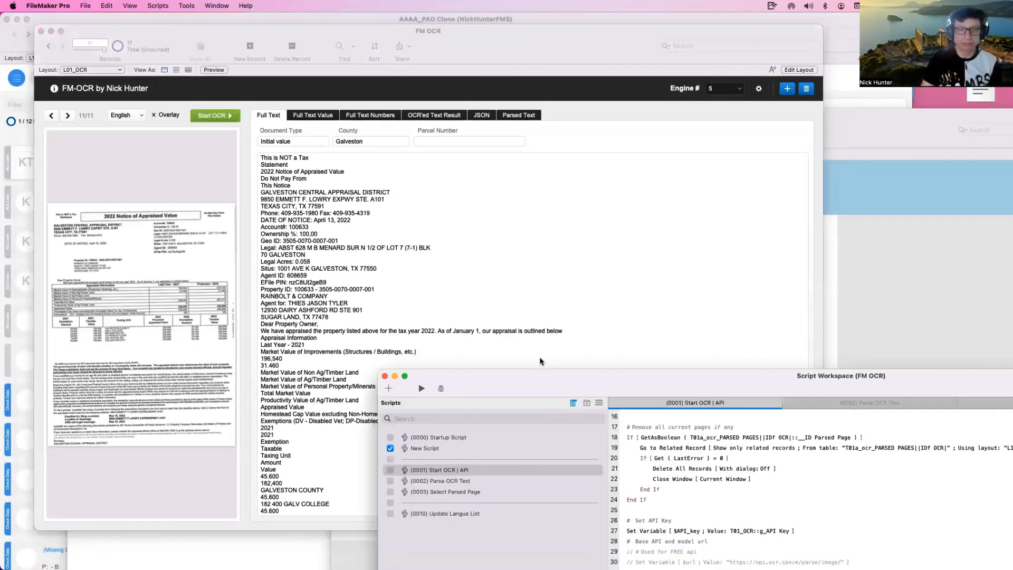
{"action": "left_click_drag", "start_coordinate": [535, 362], "coordinate": [327, 92]}
{"action": "scroll", "coordinate": [421, 370], "scroll_direction": "down", "scroll_amount": 1}
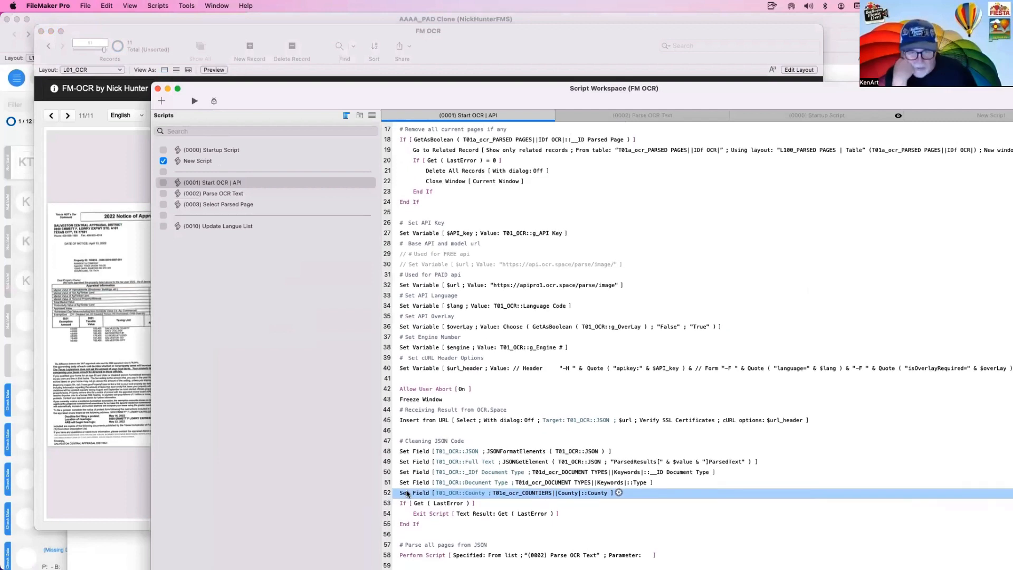
{"action": "key", "text": "super+d"}
{"action": "left_click", "coordinate": [454, 503]}
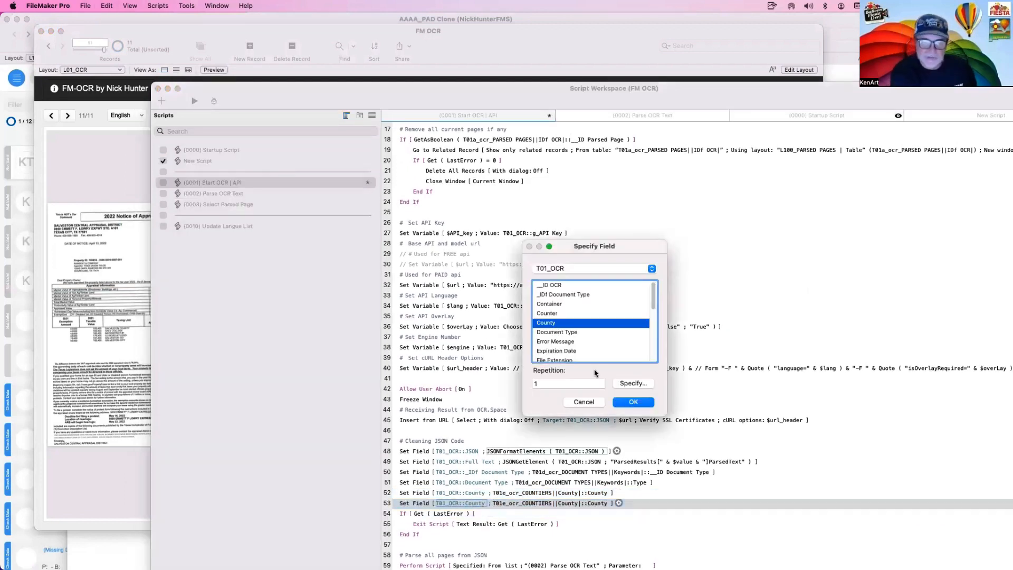
{"action": "scroll", "coordinate": [586, 338], "scroll_direction": "down", "scroll_amount": 5}
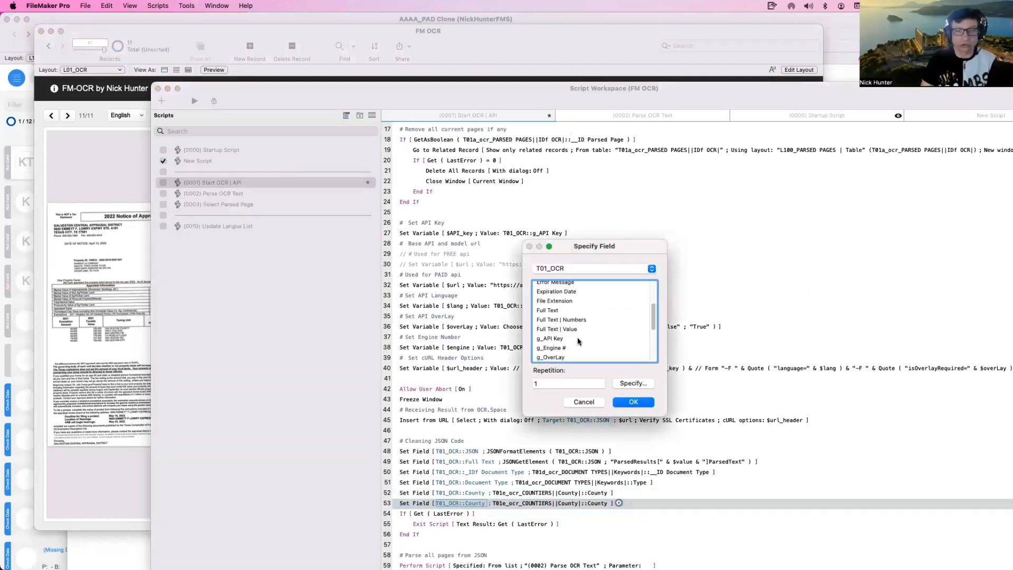
{"action": "scroll", "coordinate": [577, 344], "scroll_direction": "down", "scroll_amount": 6}
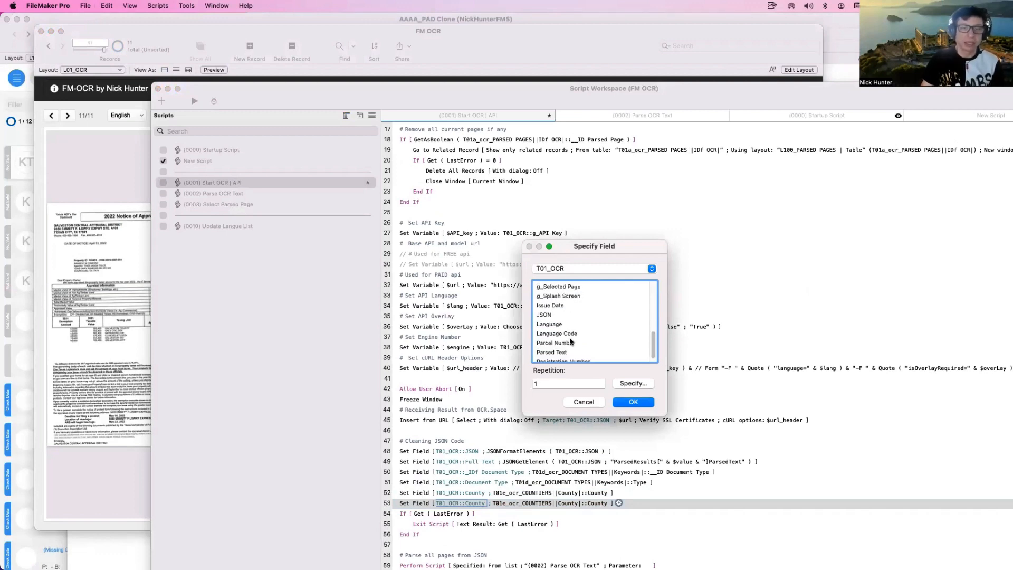
{"action": "double_click", "coordinate": [568, 342]}
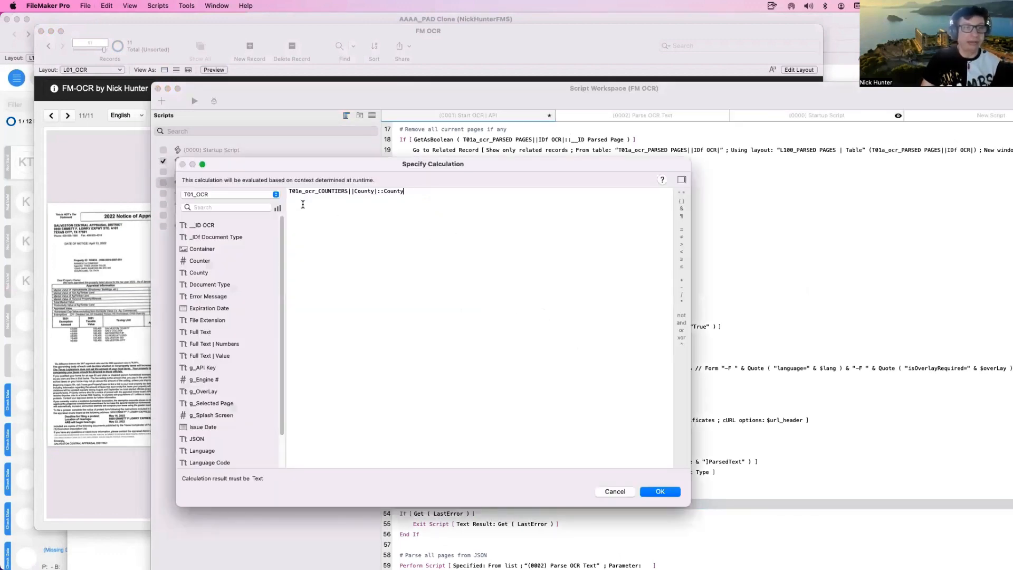
Set the duplicated step's calculation to T01f_ocr_PARCELS||Parcel Number|::Parcel Number and save the script.
{"action": "left_click_drag", "start_coordinate": [300, 191], "coordinate": [305, 209]}
{"action": "type", "text": "f"}
{"action": "key", "text": "Return"}
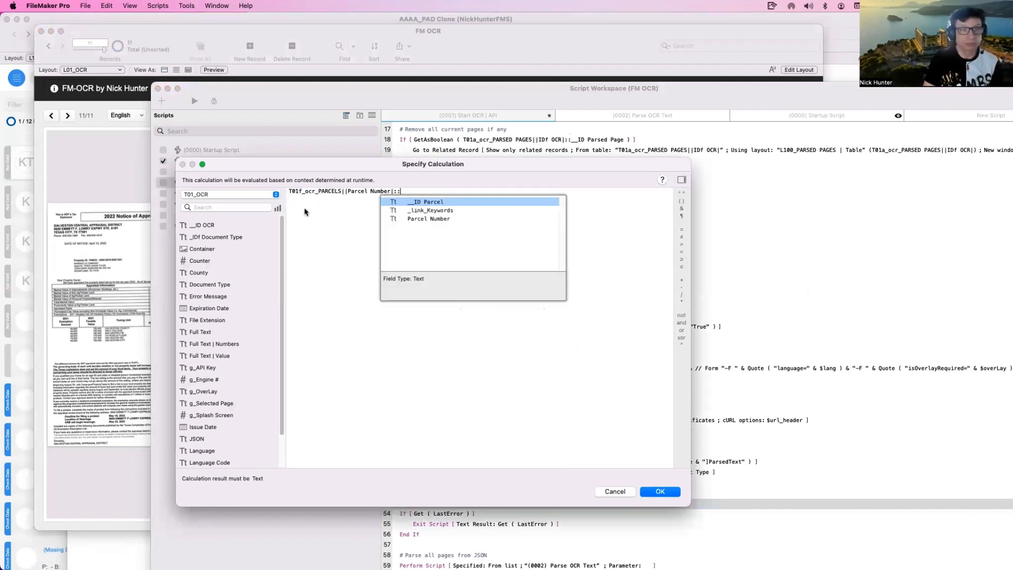
{"action": "key", "text": "Down"}
{"action": "key", "text": "Down"}
{"action": "key", "text": "Return"}
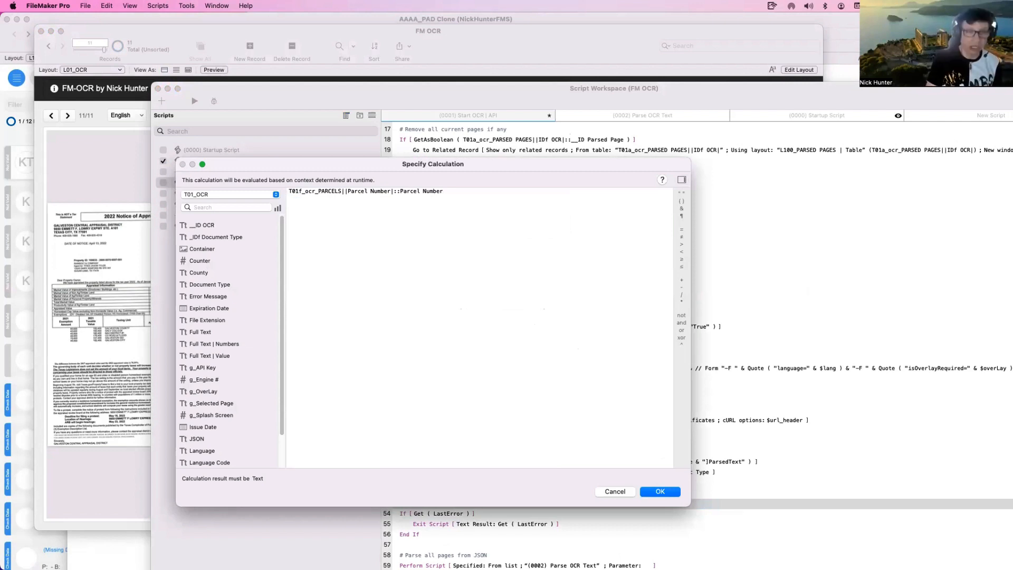
{"action": "key", "text": "Return"}
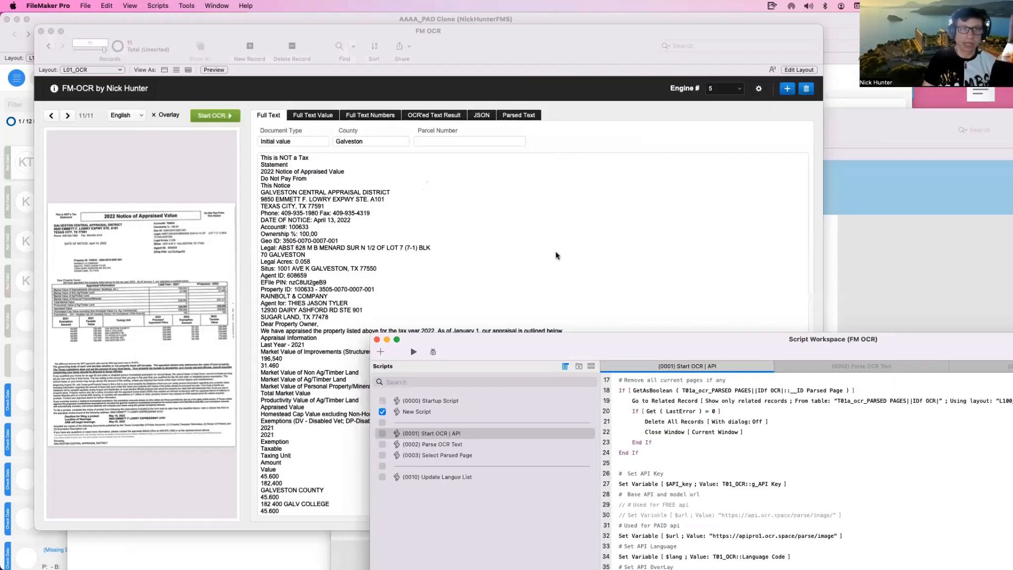
Rerun the OCR on the Galveston notice and show its full text with the Parcel Number field.
{"action": "left_click", "coordinate": [578, 141]}
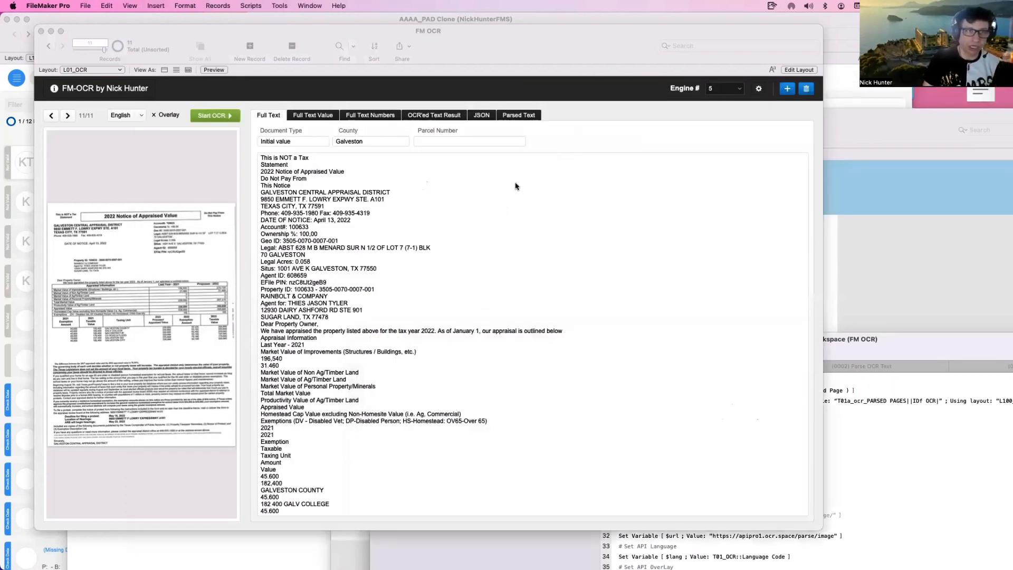
{"action": "left_click", "coordinate": [213, 118]}
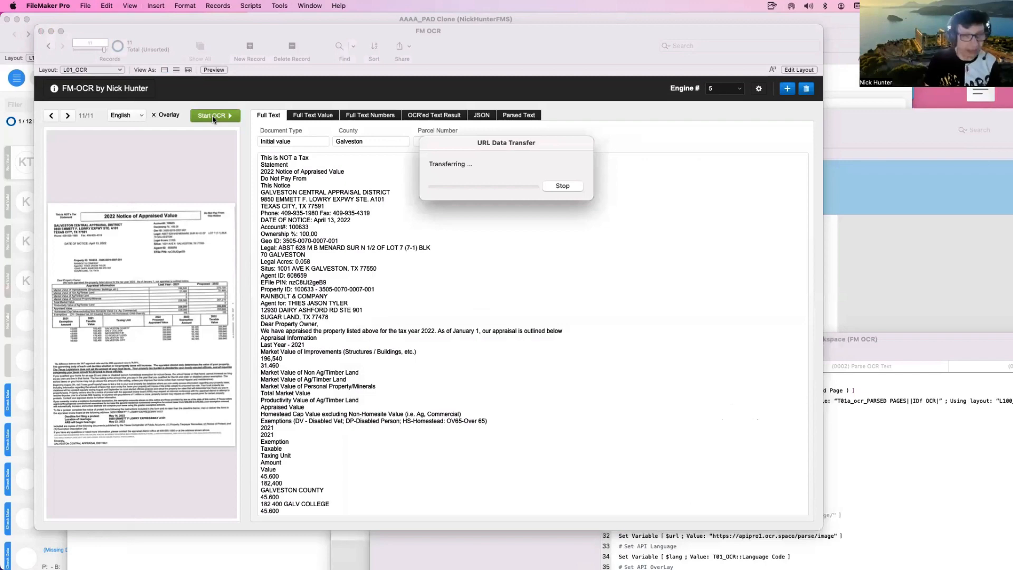
{"action": "left_click", "coordinate": [261, 117]}
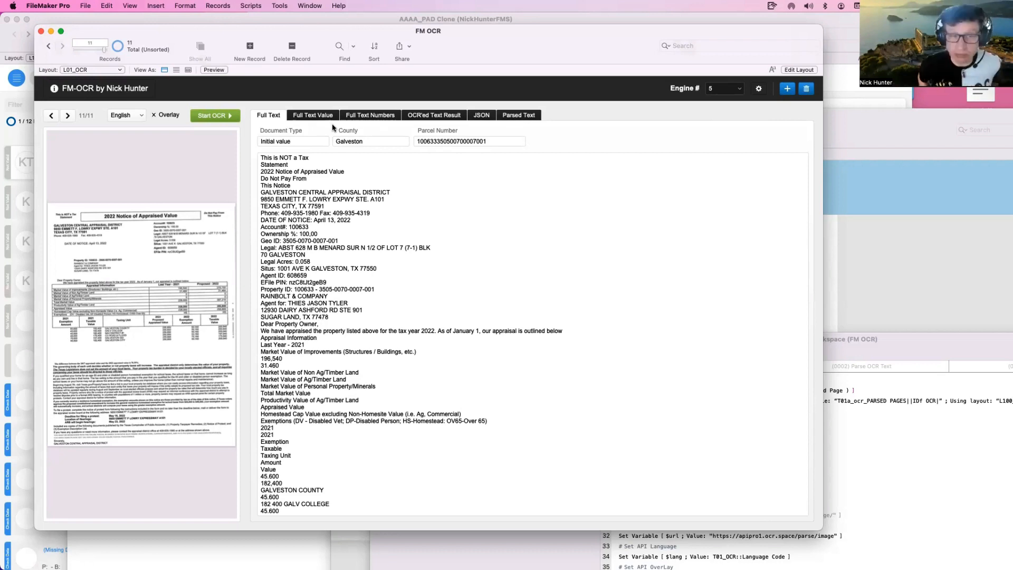
Review the record's OCR'd text result and JSON, and look up lines 7 and 4 of the parsed text.
{"action": "left_click", "coordinate": [448, 115]}
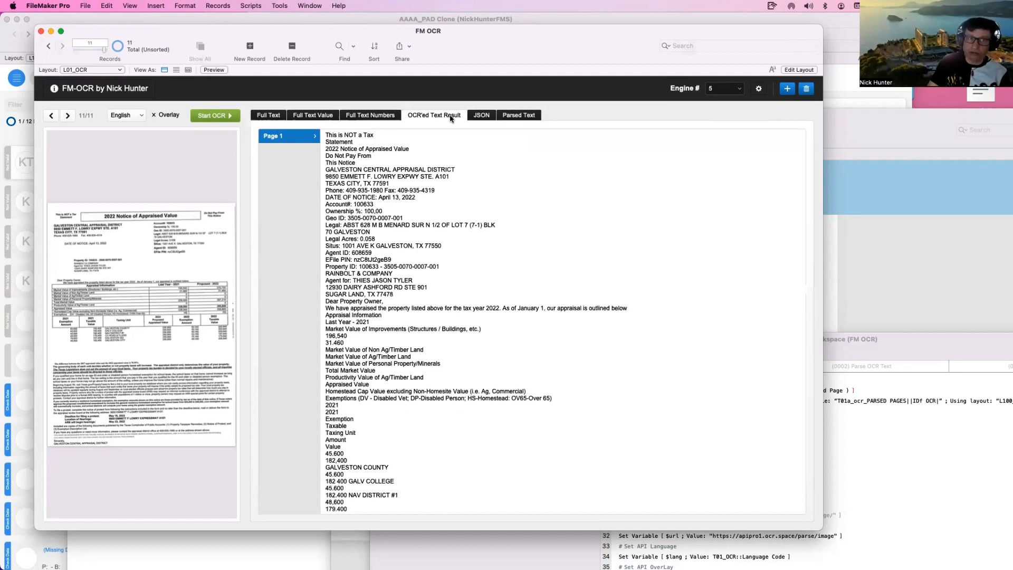
{"action": "left_click", "coordinate": [482, 115]}
{"action": "left_click", "coordinate": [518, 115]}
{"action": "left_click", "coordinate": [314, 138]}
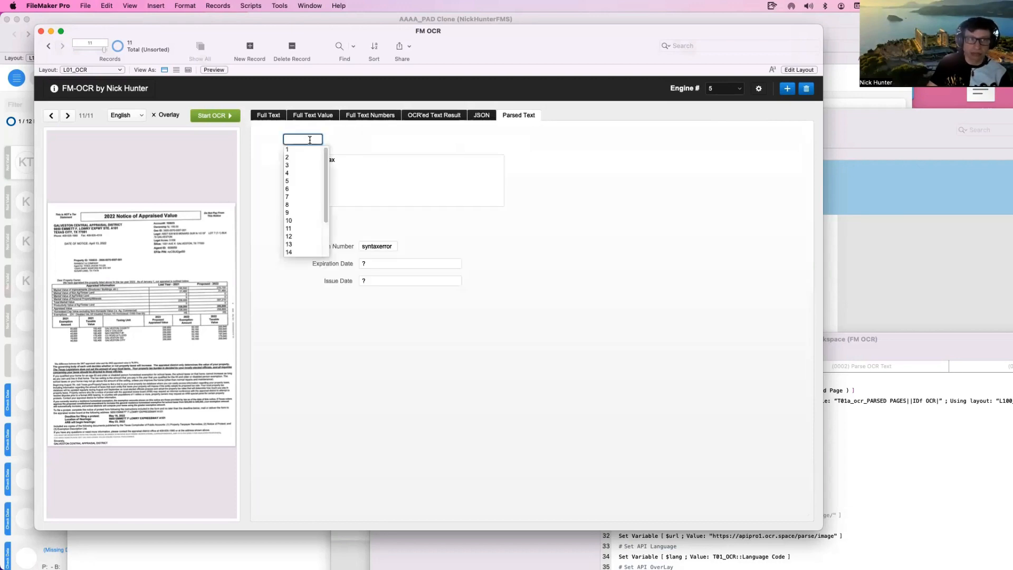
{"action": "left_click", "coordinate": [310, 201]}
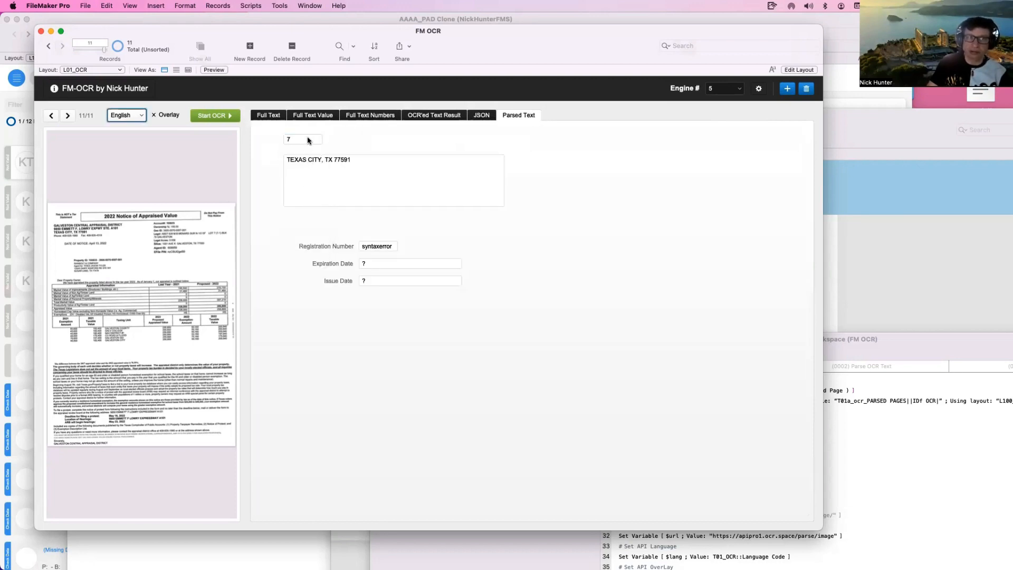
{"action": "left_click", "coordinate": [308, 140]}
{"action": "left_click", "coordinate": [299, 179]}
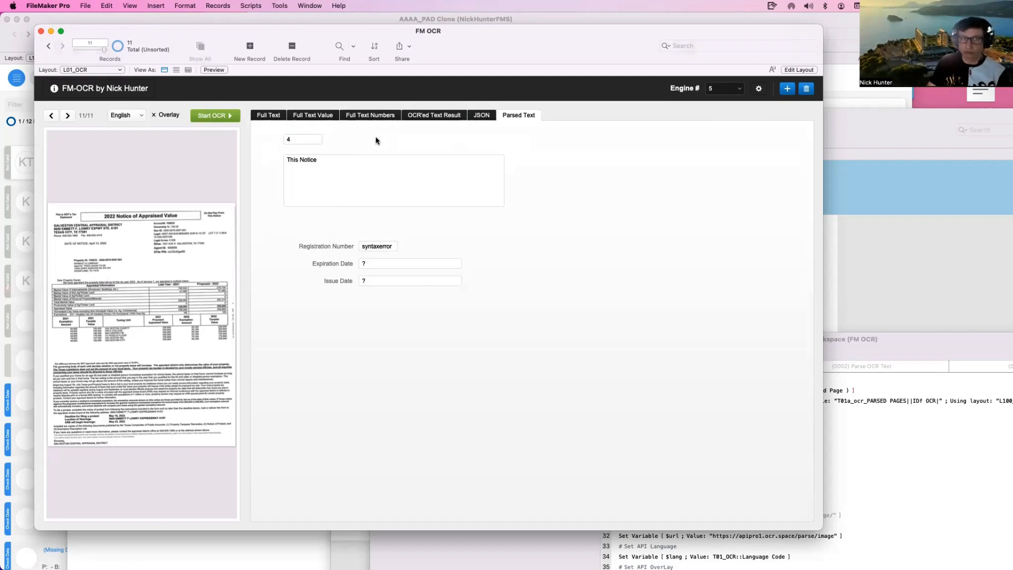
Compare the record's full text with its split values and highlight the Agent ID line in the full text.
{"action": "left_click", "coordinate": [272, 116]}
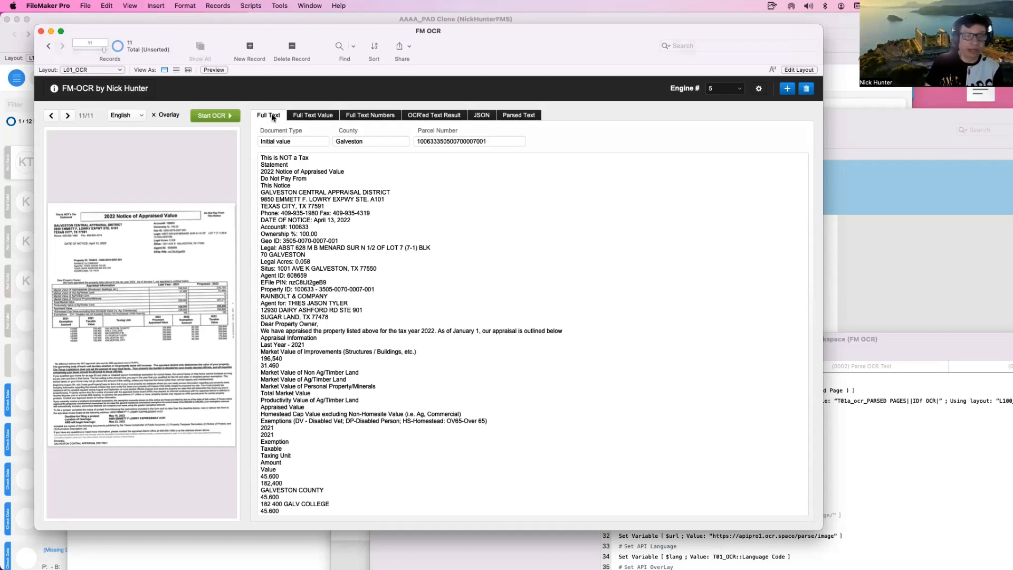
{"action": "left_click", "coordinate": [311, 120]}
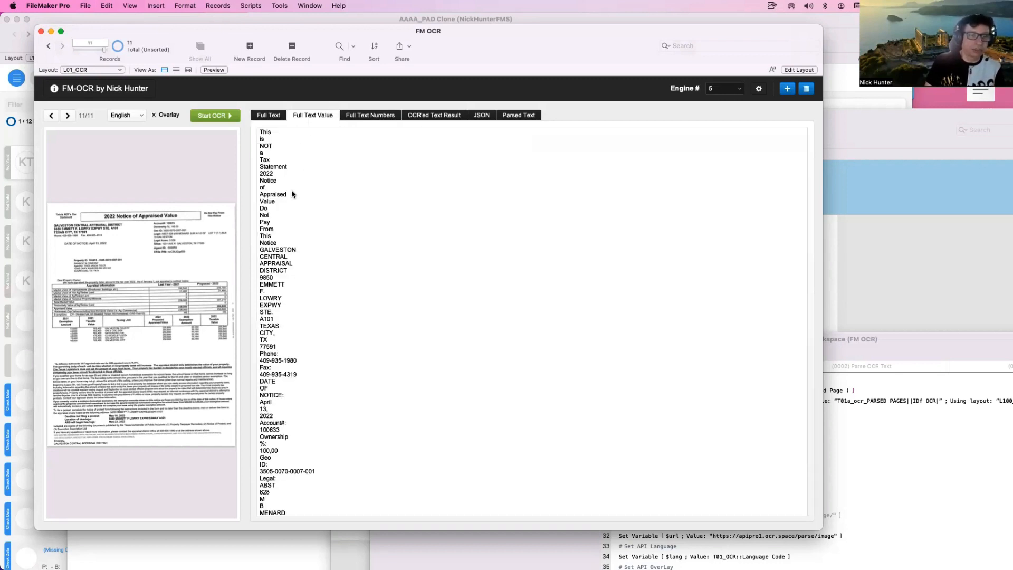
{"action": "left_click", "coordinate": [275, 117]}
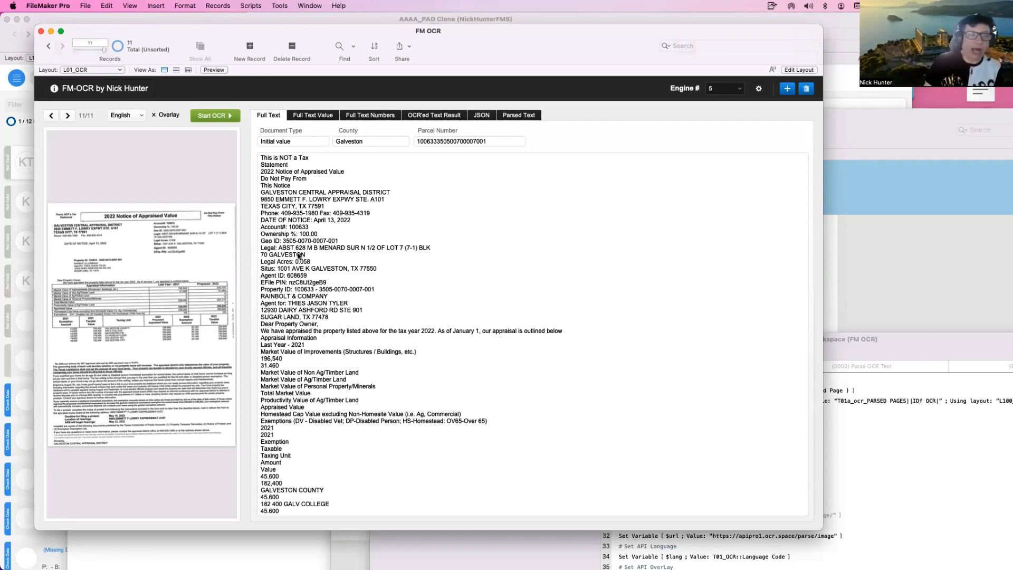
{"action": "left_click", "coordinate": [311, 275]}
{"action": "left_click", "coordinate": [260, 275], "text": "shift"}
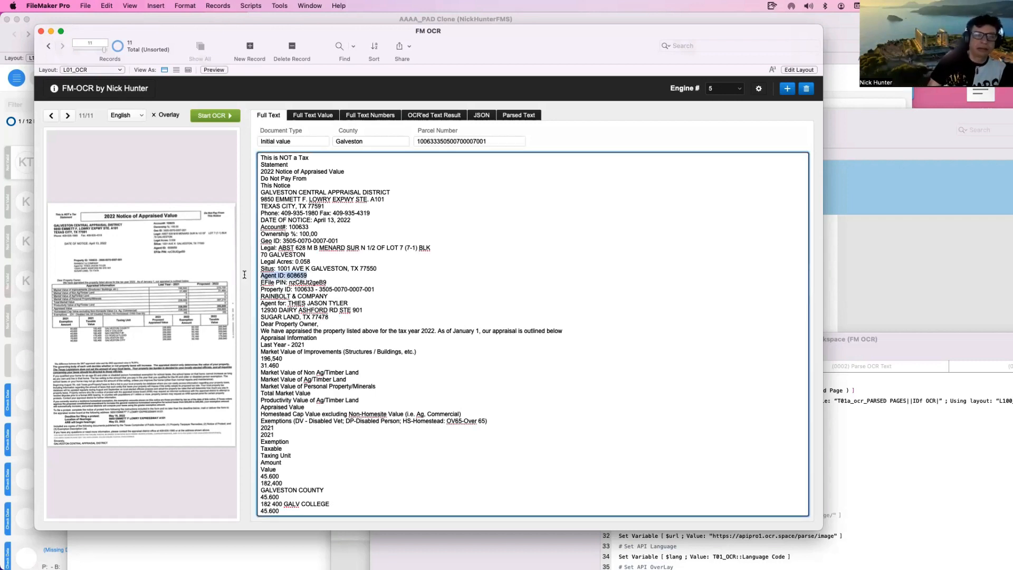
{"action": "left_click", "coordinate": [294, 261]}
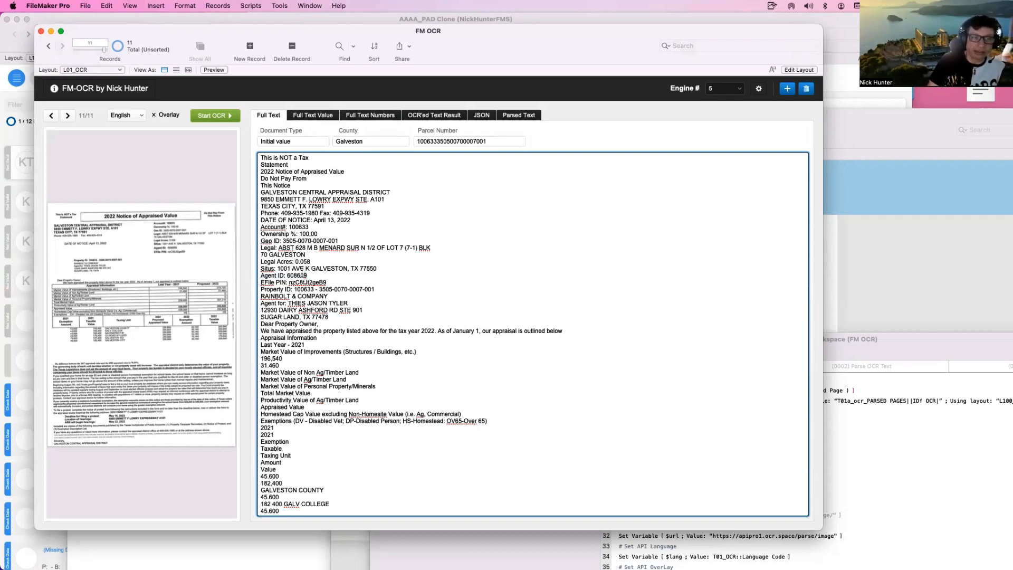
{"action": "left_click_drag", "start_coordinate": [307, 276], "coordinate": [252, 272]}
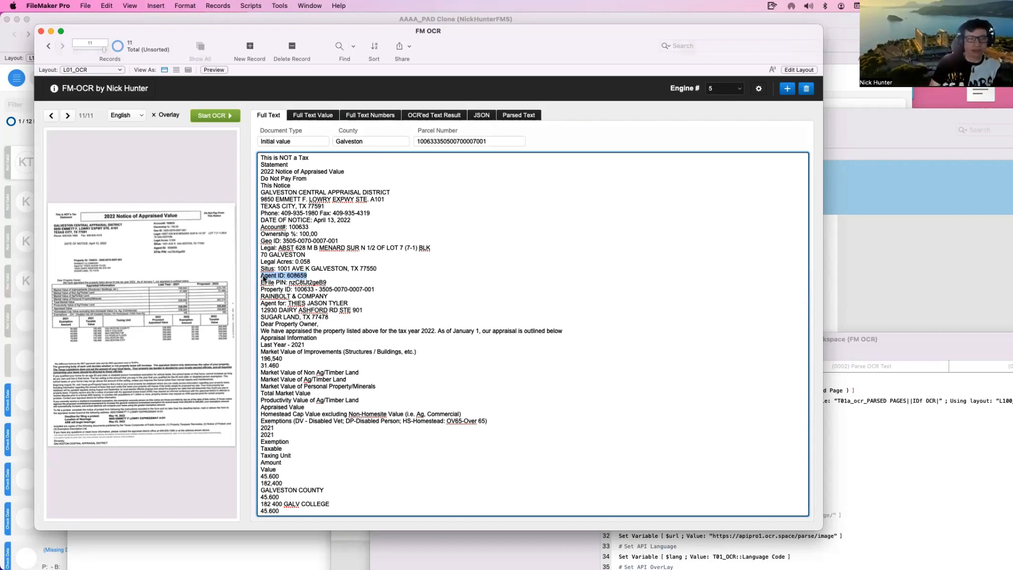
Duplicate the Galveston OCR record and place the cursor in the copy's full text before "This Notice".
{"action": "left_click", "coordinate": [251, 289]}
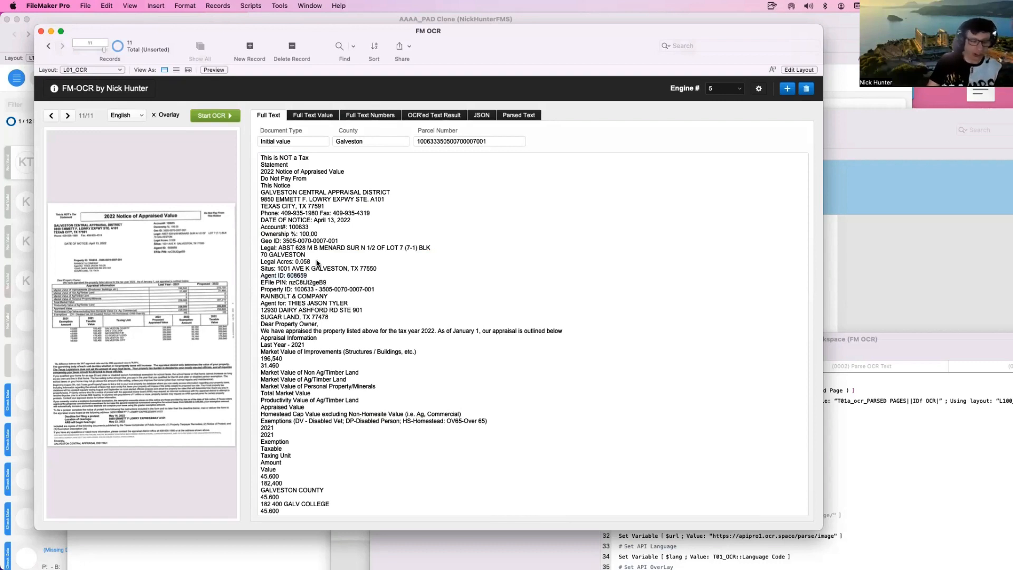
{"action": "left_click", "coordinate": [261, 187]}
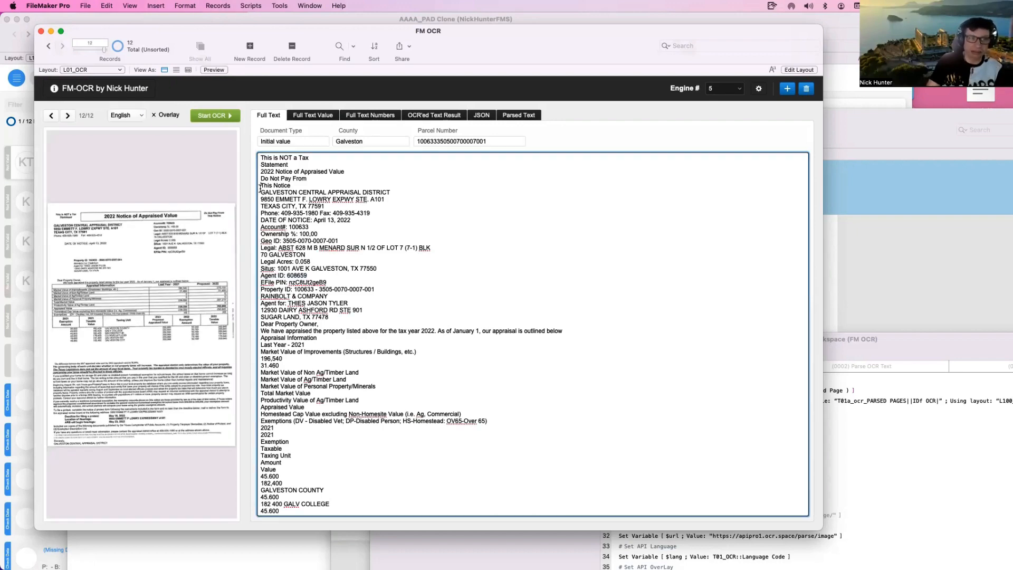
Inspect the relationships graph without changing it, and compare the duplicated record's split text values with its extracted numbers.
{"action": "key", "text": "super+shift+d"}
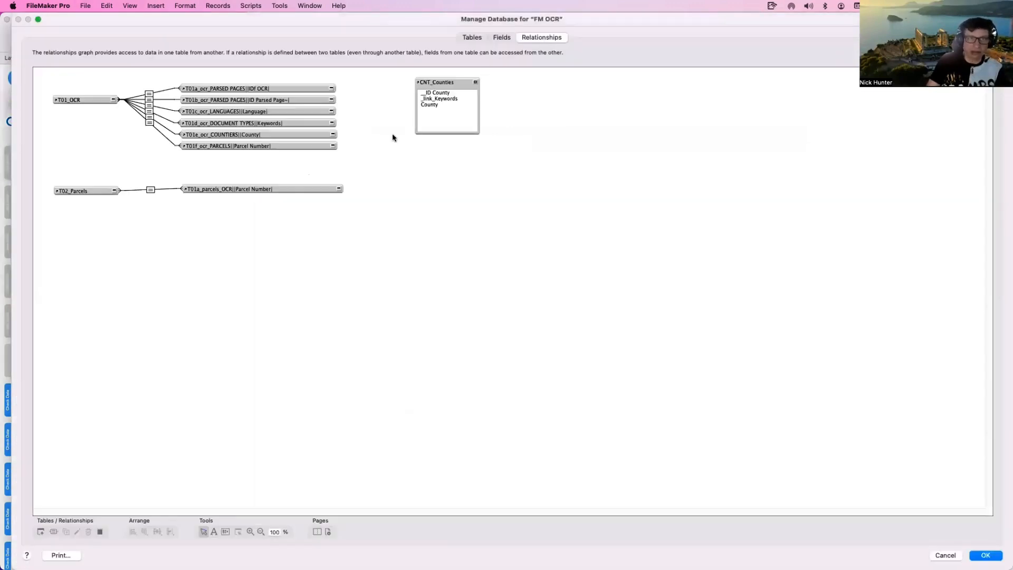
{"action": "scroll", "coordinate": [194, 131], "scroll_direction": "down", "scroll_amount": 10}
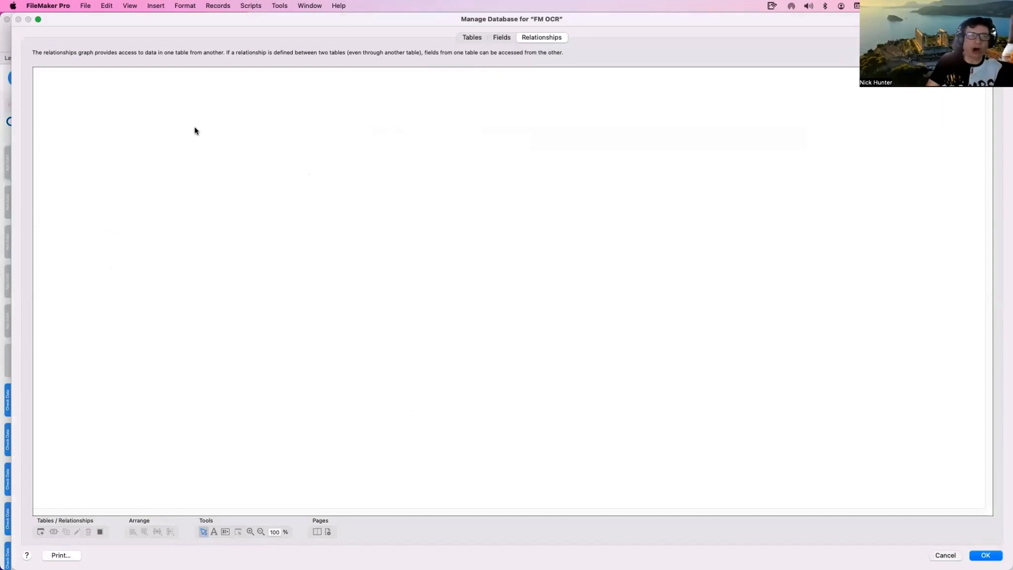
{"action": "key", "text": "Escape"}
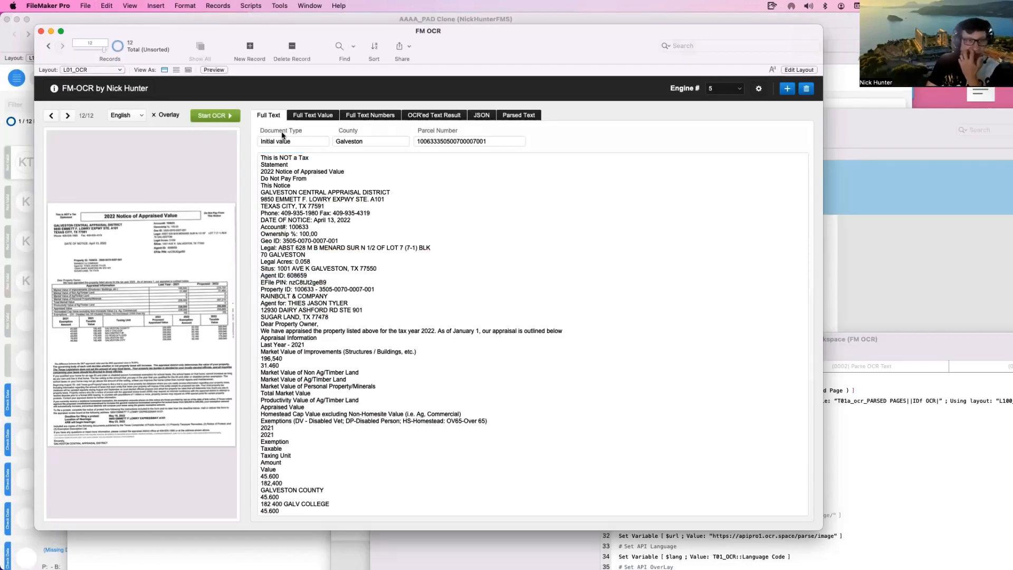
{"action": "left_click", "coordinate": [309, 116]}
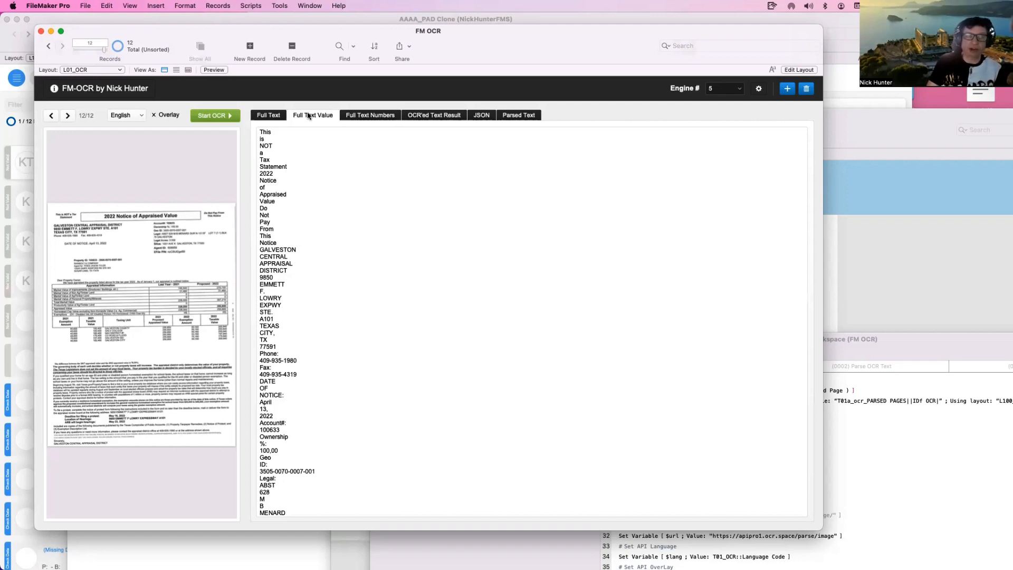
{"action": "left_click", "coordinate": [361, 117]}
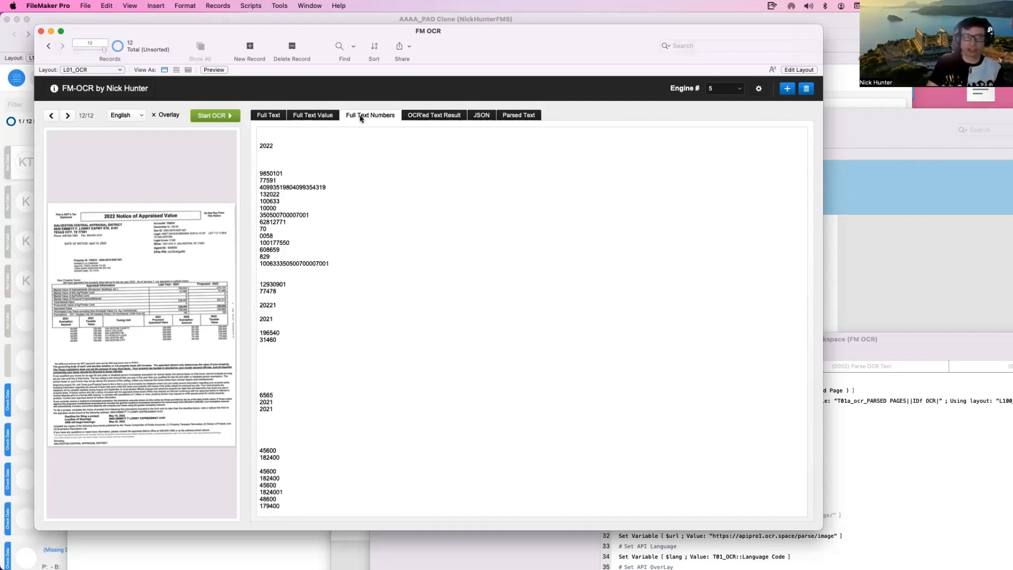
{"action": "left_click", "coordinate": [322, 116]}
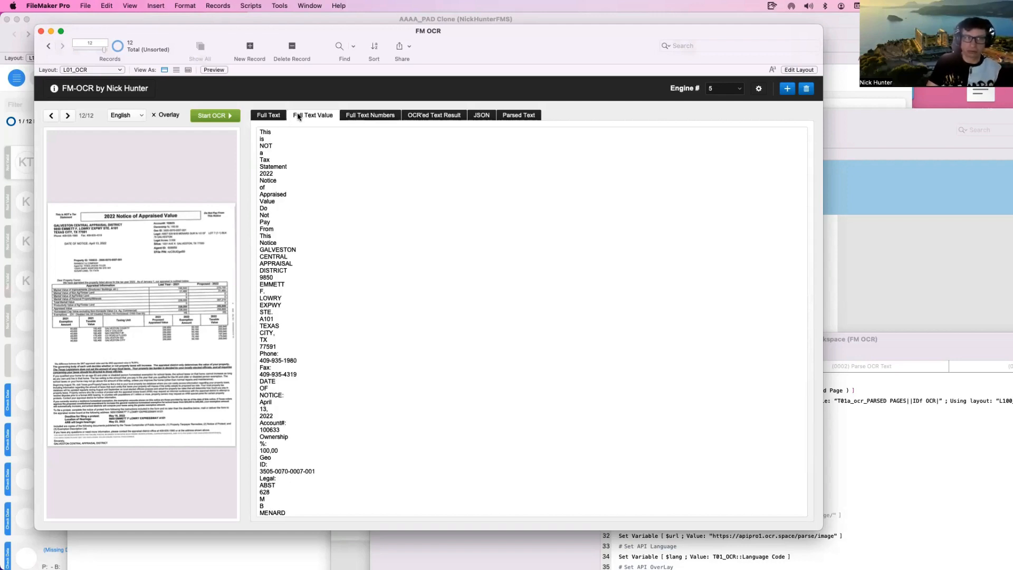
Compare the duplicated Galveston record's full text with its split values and extracted numbers, down to the appraisal amounts.
{"action": "left_click", "coordinate": [283, 117]}
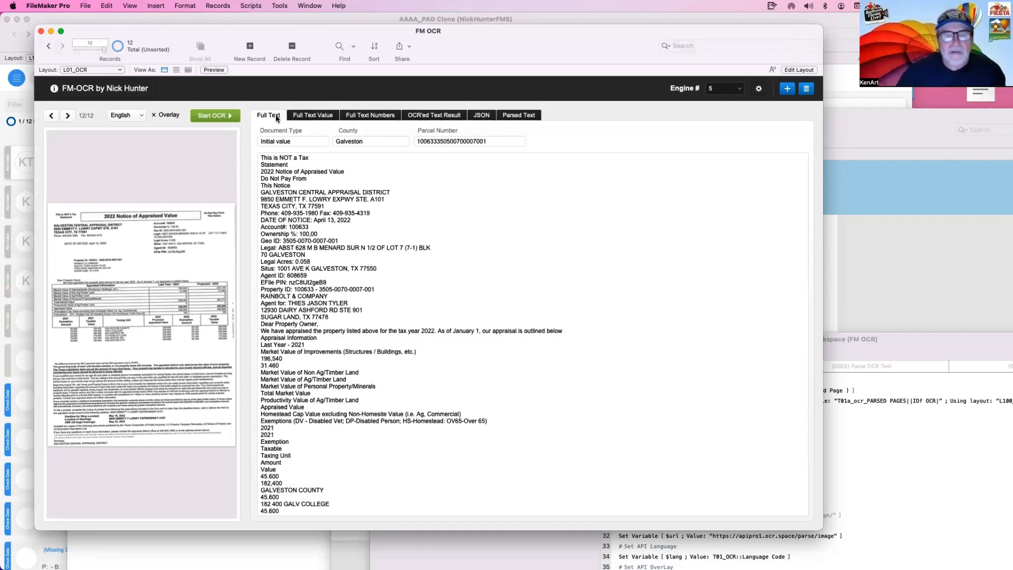
{"action": "left_click", "coordinate": [311, 196]}
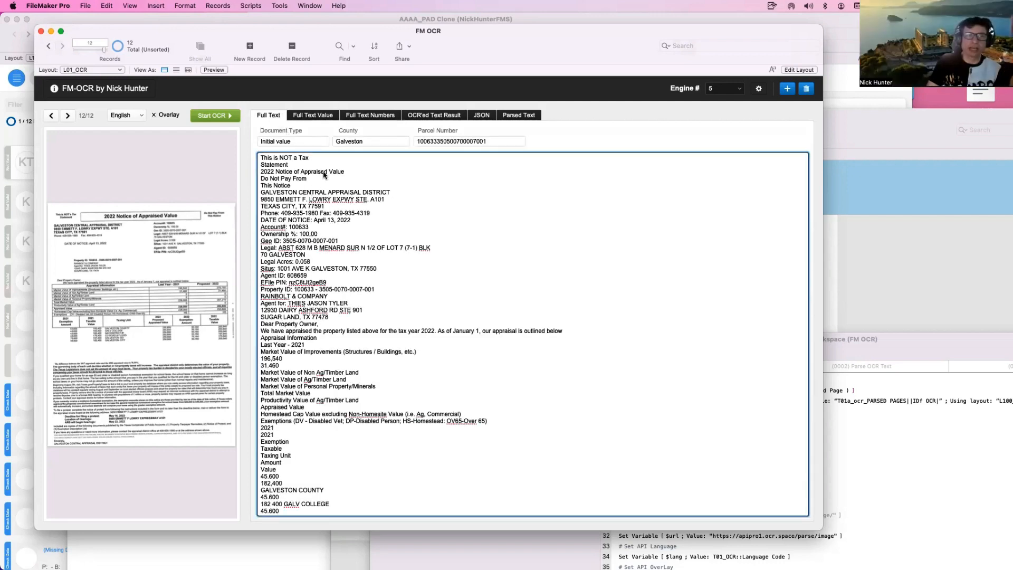
{"action": "left_click", "coordinate": [311, 141]}
{"action": "left_click", "coordinate": [315, 125]}
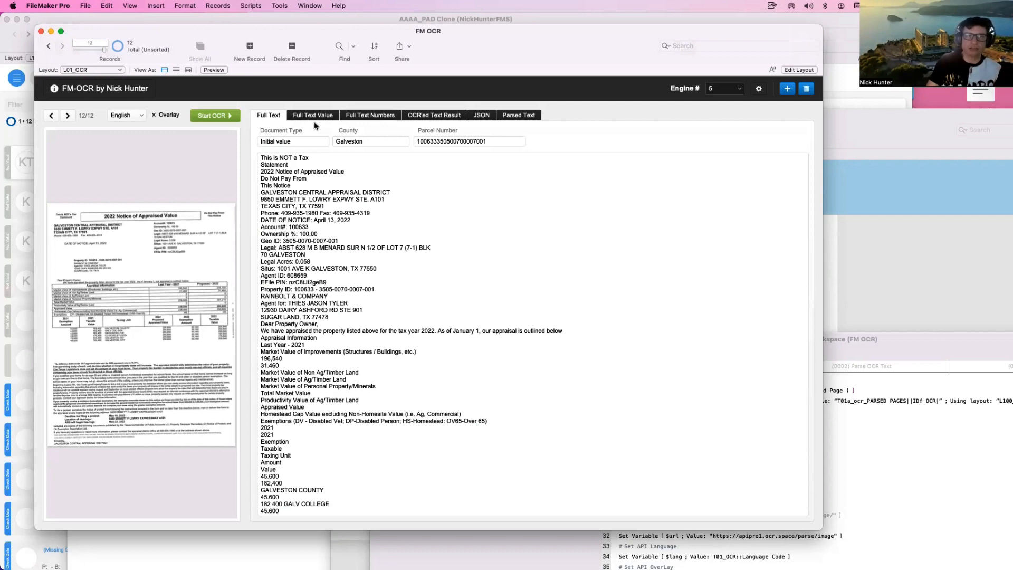
{"action": "left_click", "coordinate": [316, 119]}
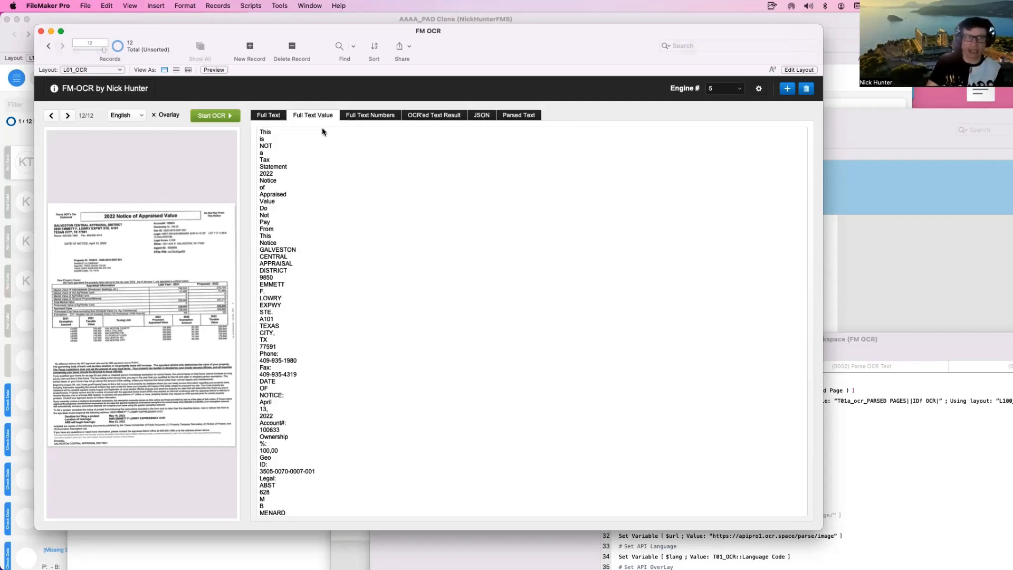
{"action": "left_click", "coordinate": [374, 115]}
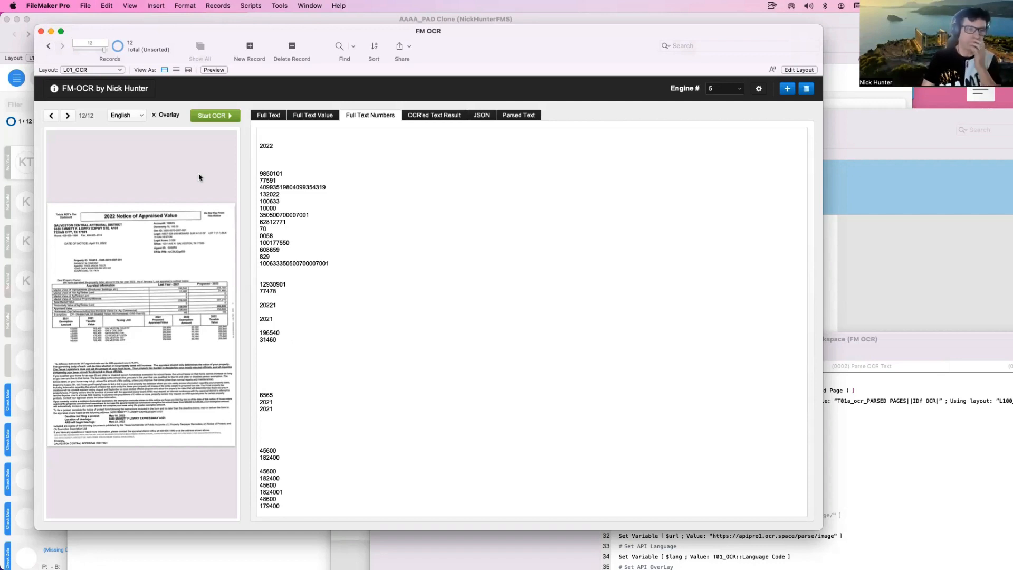
{"action": "left_click", "coordinate": [269, 115]}
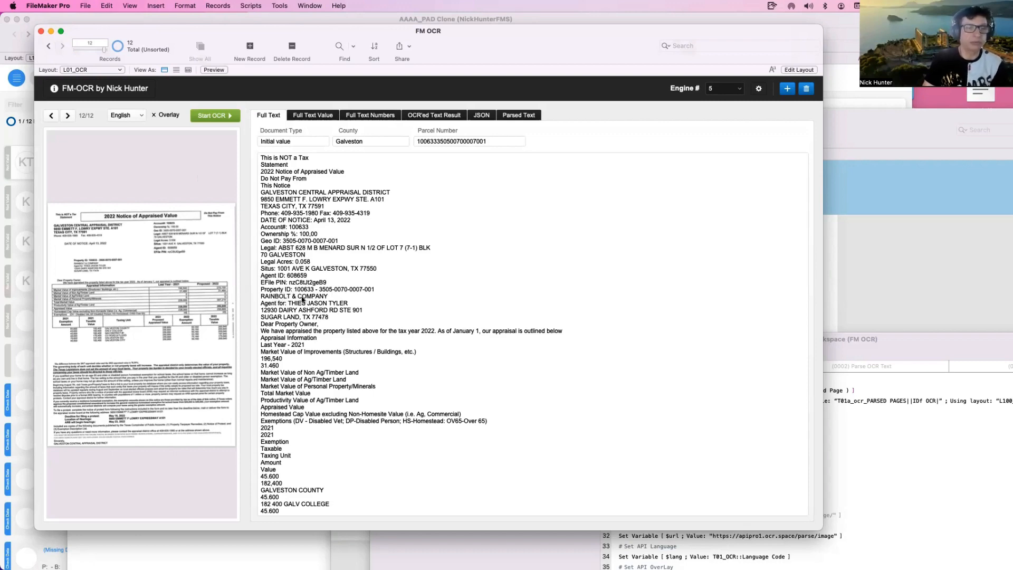
{"action": "left_click", "coordinate": [298, 334]}
{"action": "scroll", "coordinate": [298, 335], "scroll_direction": "down", "scroll_amount": 5}
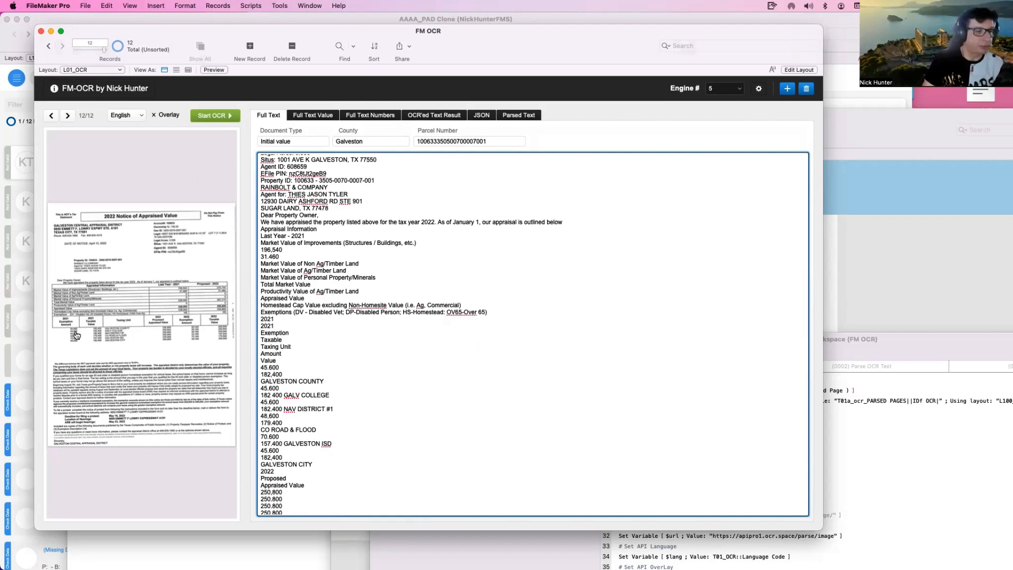
Go back to record 10, the Montgomery notice, and review its full text and scan, highlighting the tract and acreage in the property description.
{"action": "left_click", "coordinate": [50, 116]}
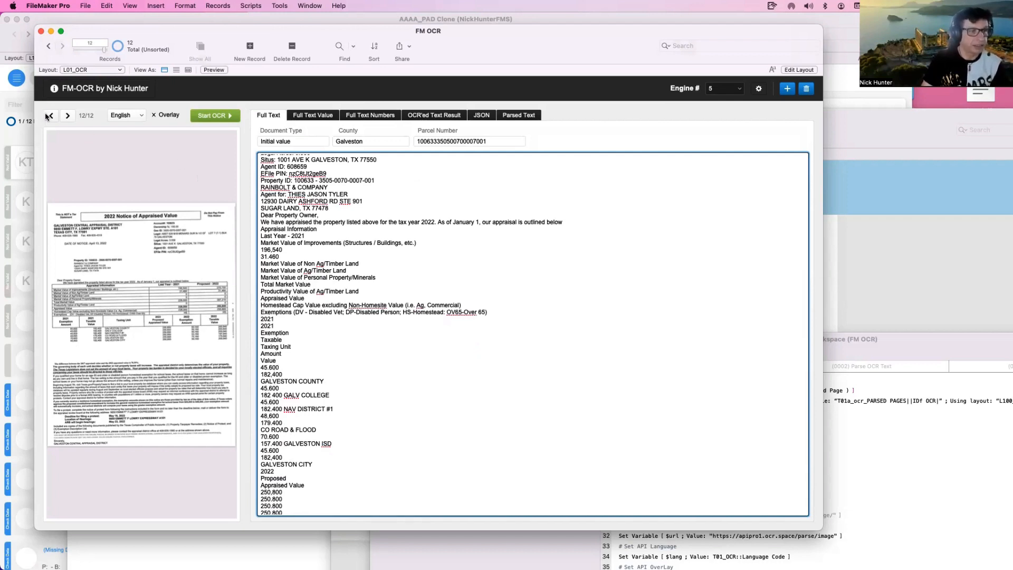
{"action": "left_click", "coordinate": [47, 116]}
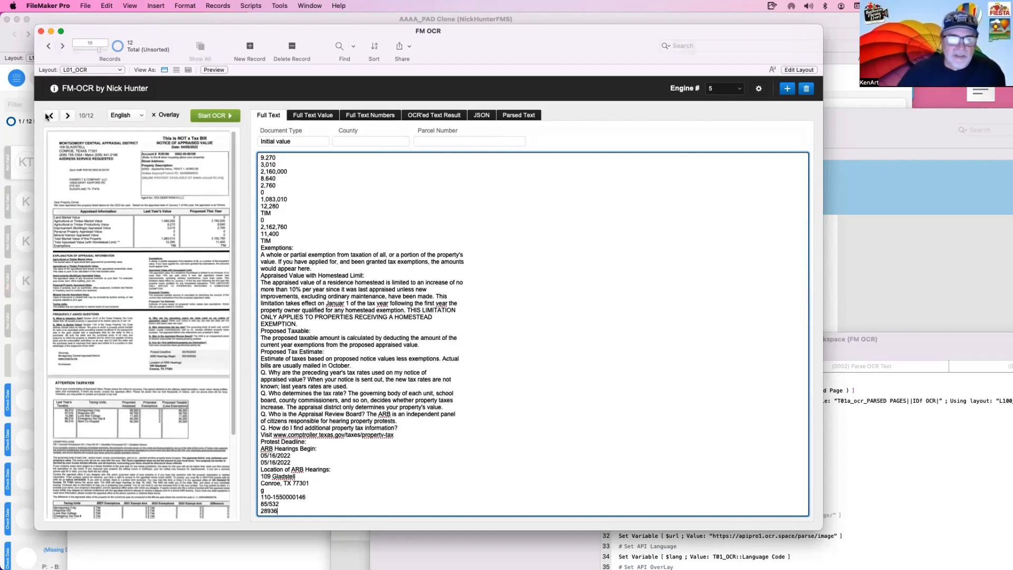
{"action": "left_click", "coordinate": [122, 167]}
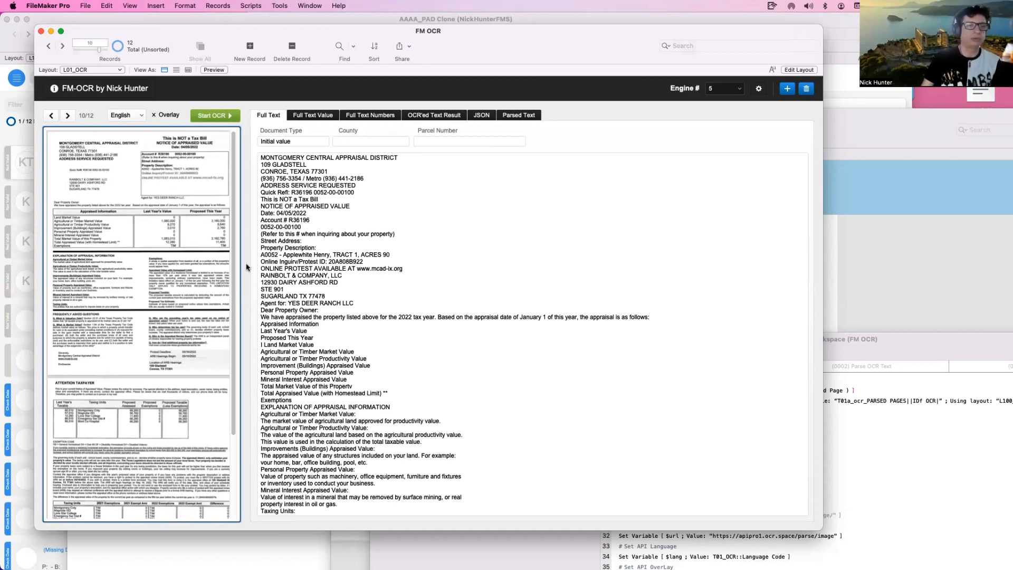
{"action": "left_click", "coordinate": [280, 240]}
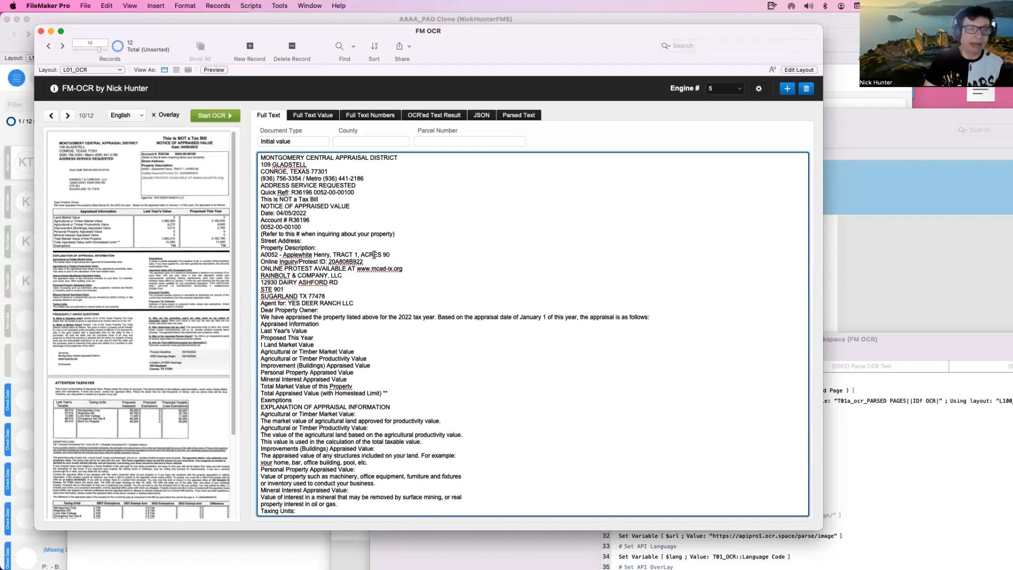
{"action": "left_click_drag", "start_coordinate": [392, 255], "coordinate": [323, 253]}
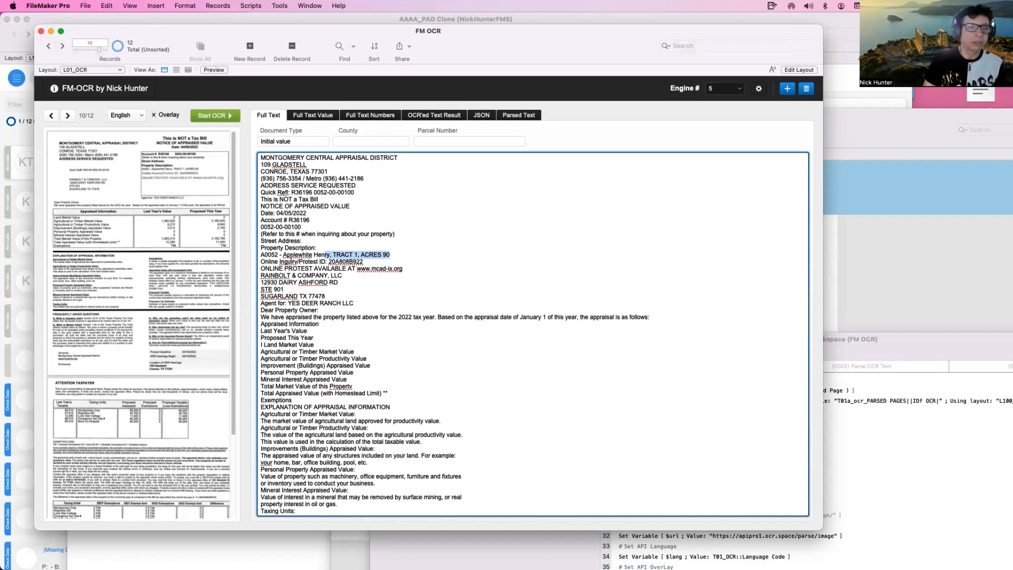
{"action": "left_click", "coordinate": [290, 259]}
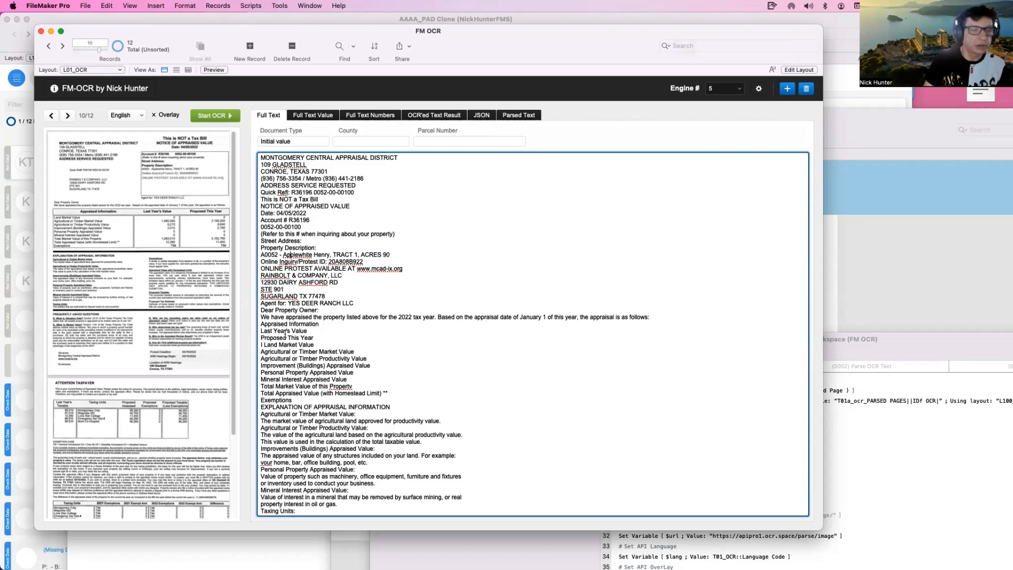
{"action": "scroll", "coordinate": [287, 347], "scroll_direction": "down", "scroll_amount": 15}
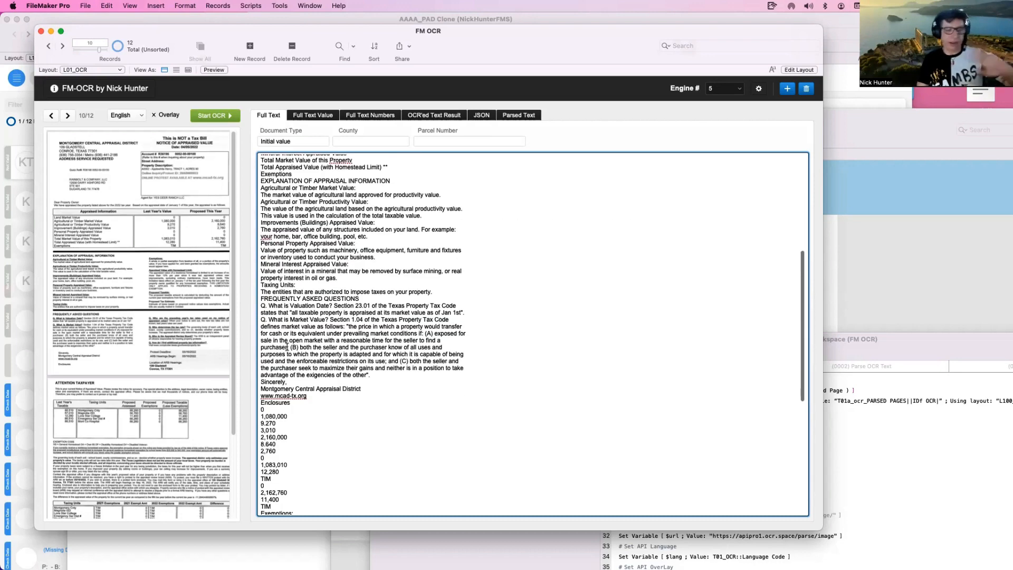
{"action": "scroll", "coordinate": [287, 347], "scroll_direction": "up", "scroll_amount": 15}
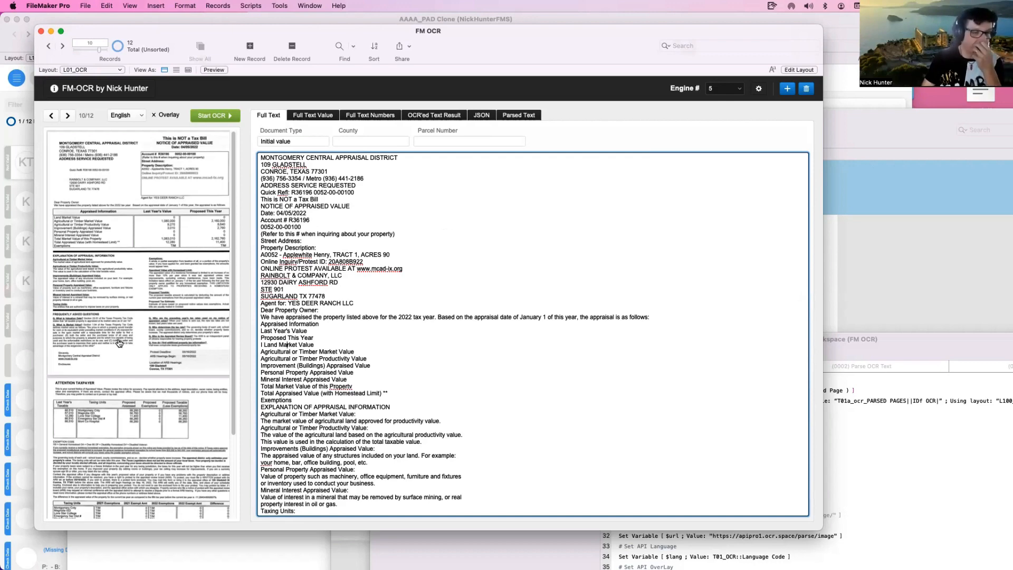
{"action": "scroll", "coordinate": [126, 349], "scroll_direction": "down", "scroll_amount": 5}
{"action": "left_click", "coordinate": [132, 354]}
{"action": "scroll", "coordinate": [153, 295], "scroll_direction": "up", "scroll_amount": 5}
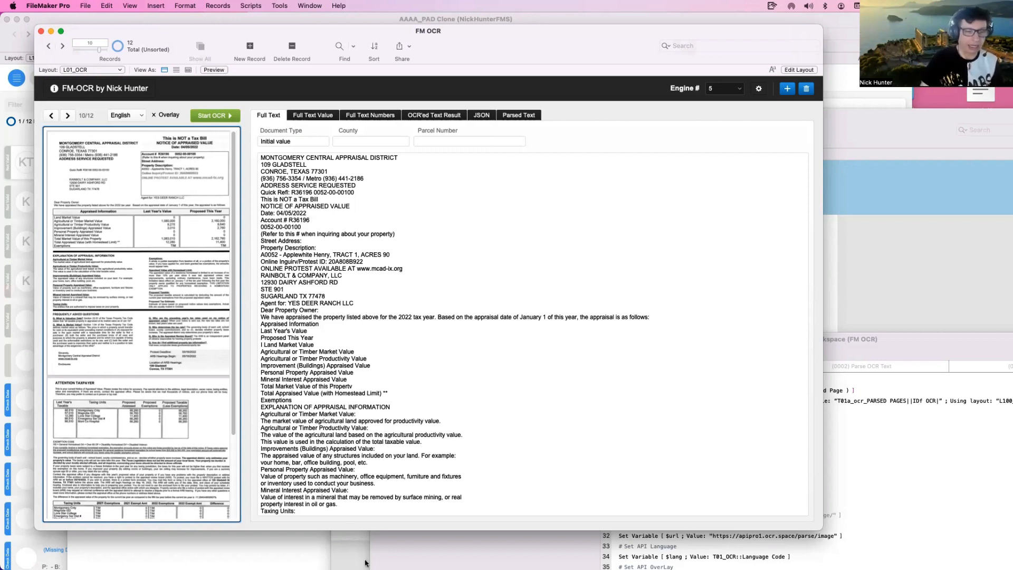
Switch to the RCDB system settings and review the document types' OCR detection phrases from Additional Information (PIR) through ARB Determining Order.
{"action": "mouse_move", "coordinate": [564, 566]}
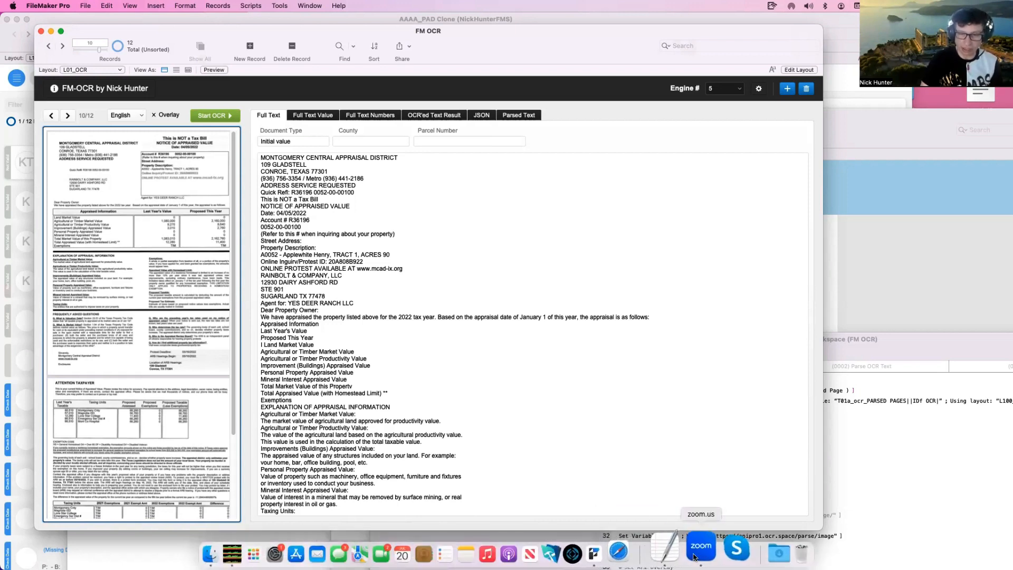
{"action": "left_click", "coordinate": [694, 555]}
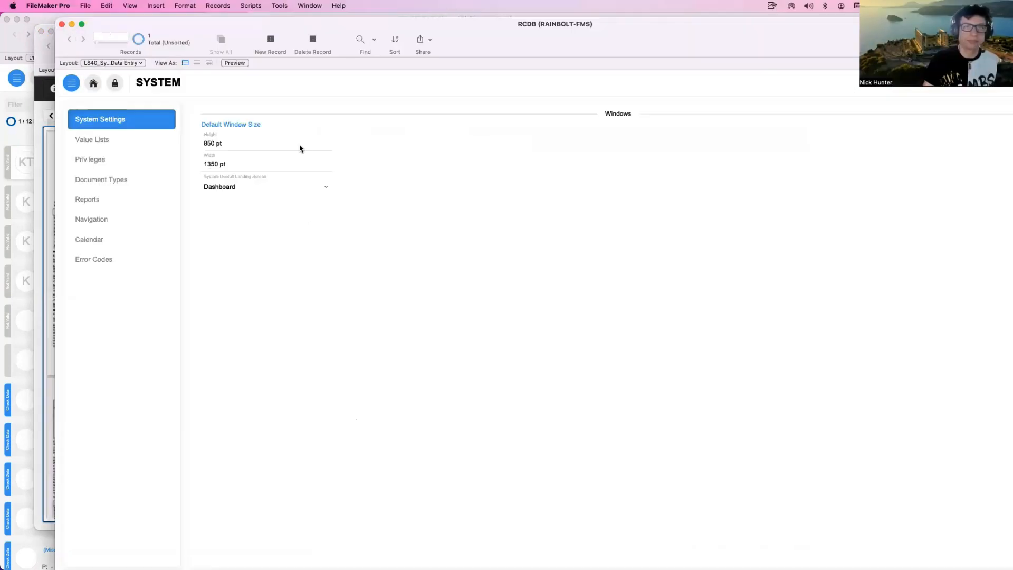
{"action": "left_click", "coordinate": [120, 178]}
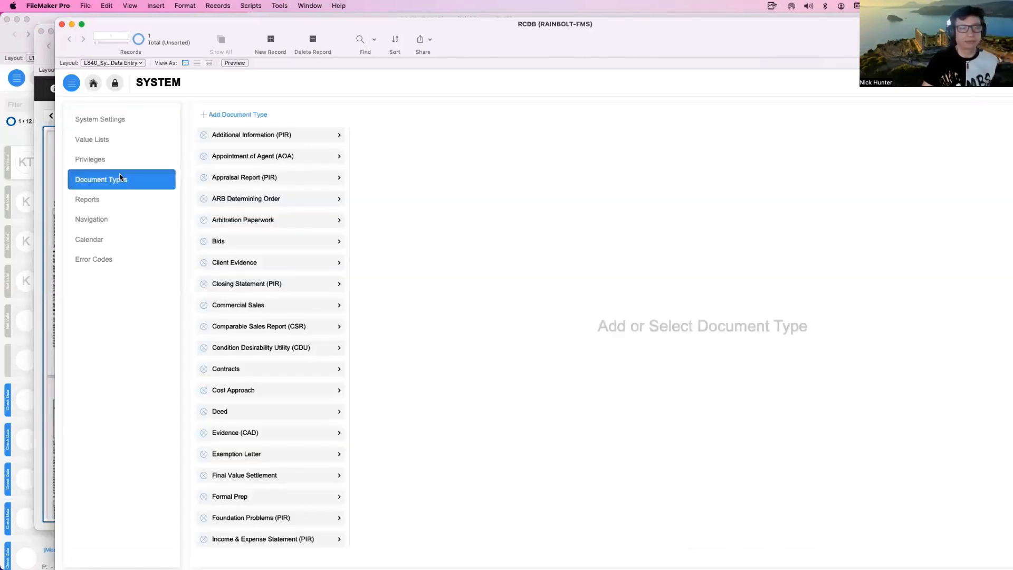
{"action": "left_click", "coordinate": [272, 136]}
{"action": "left_click", "coordinate": [291, 160]}
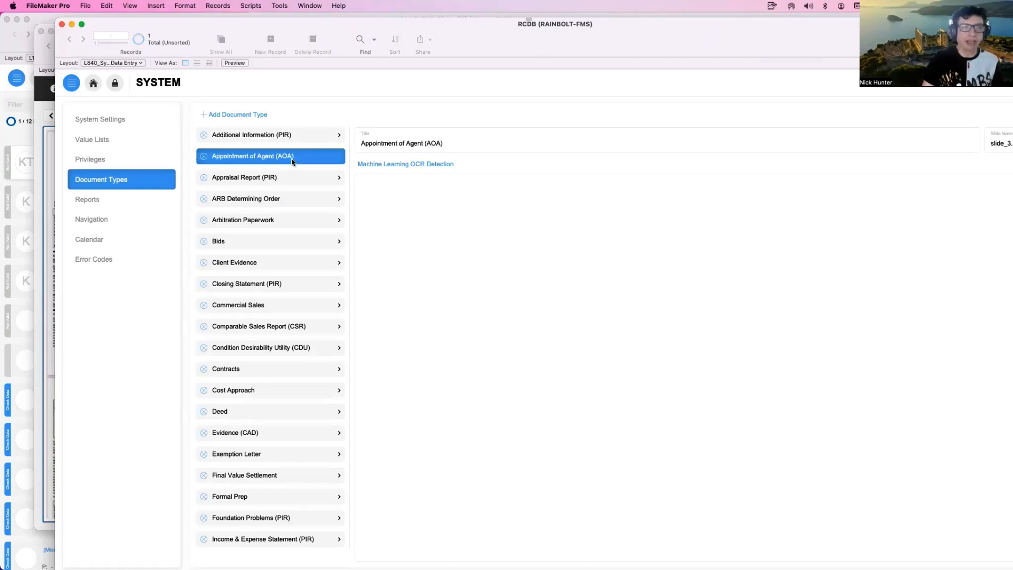
{"action": "left_click", "coordinate": [303, 176]}
{"action": "left_click", "coordinate": [299, 204]}
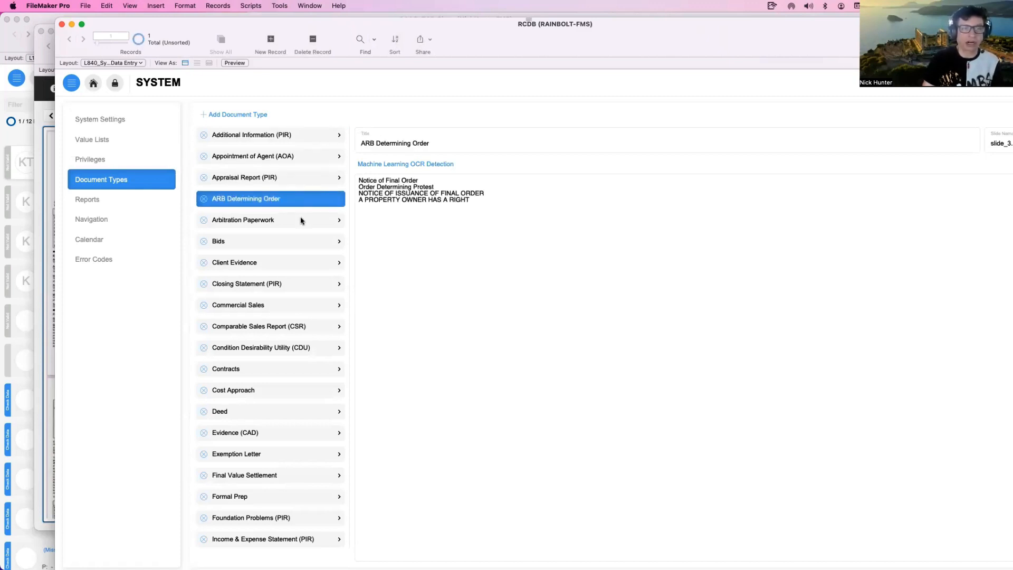
{"action": "left_click", "coordinate": [303, 217]}
{"action": "left_click", "coordinate": [299, 183]}
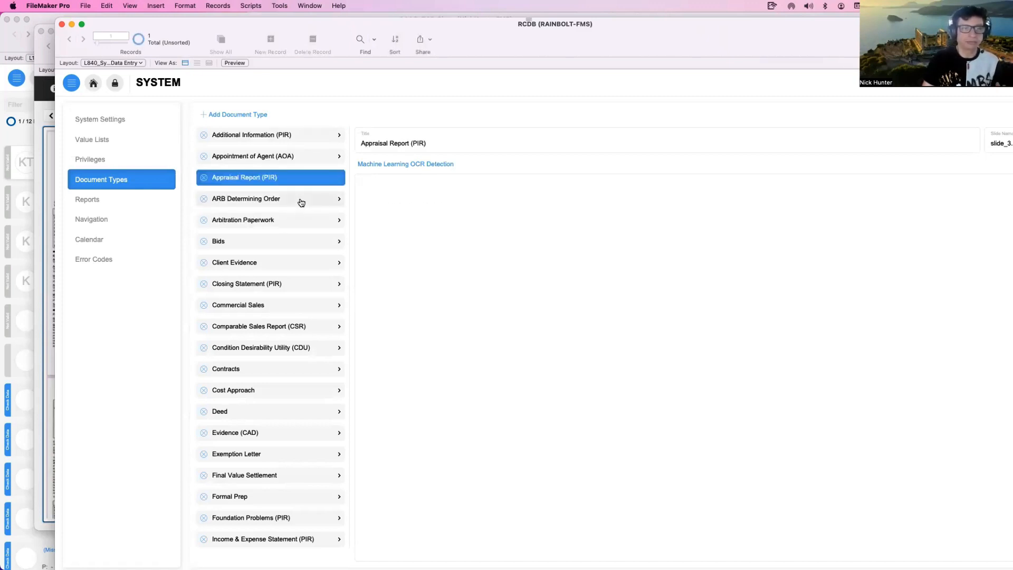
{"action": "left_click", "coordinate": [300, 201]}
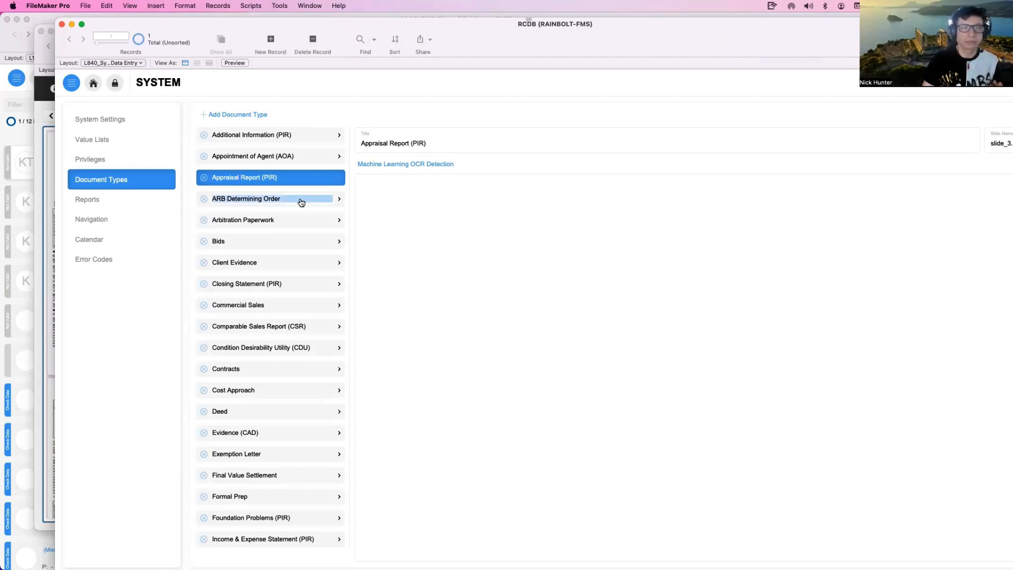
{"action": "left_click", "coordinate": [340, 201]}
{"action": "left_click", "coordinate": [381, 195]}
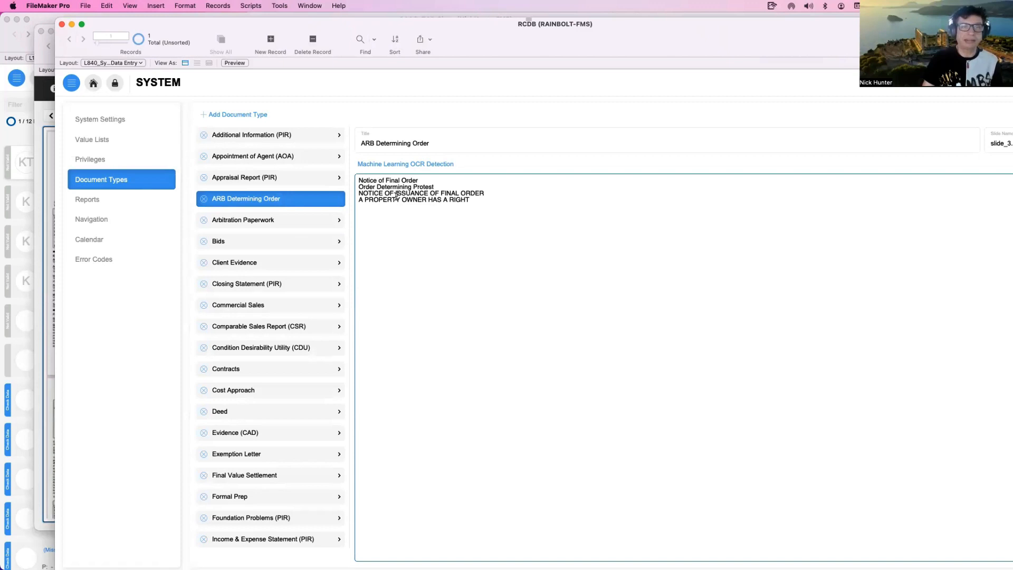
Review the OCR detection phrases of the document types from Arbitration Paperwork through Evidence (CAD).
{"action": "left_click", "coordinate": [321, 224]}
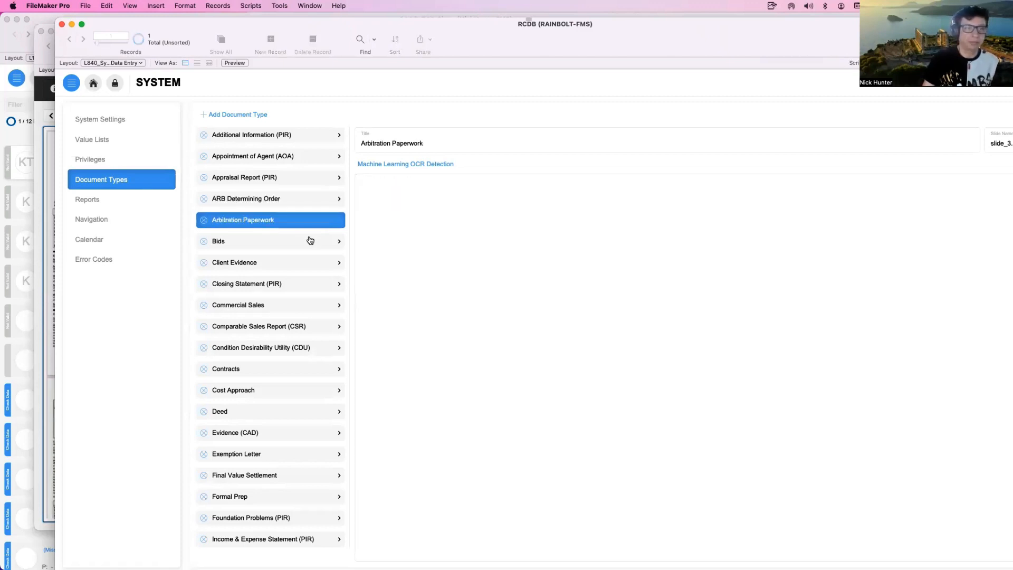
{"action": "left_click", "coordinate": [309, 241]}
{"action": "left_click", "coordinate": [308, 263]}
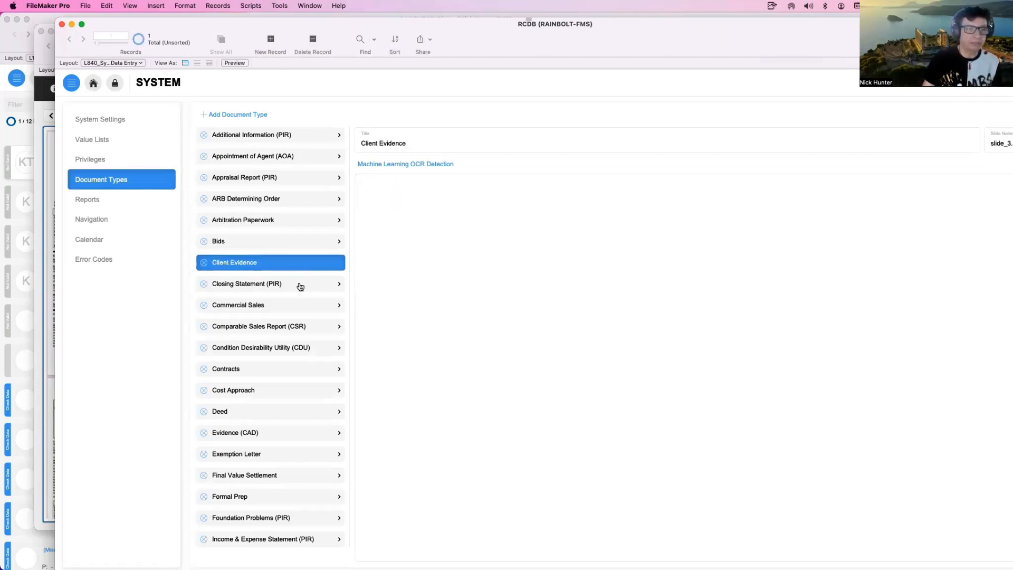
{"action": "left_click", "coordinate": [300, 286]}
{"action": "left_click", "coordinate": [303, 308]}
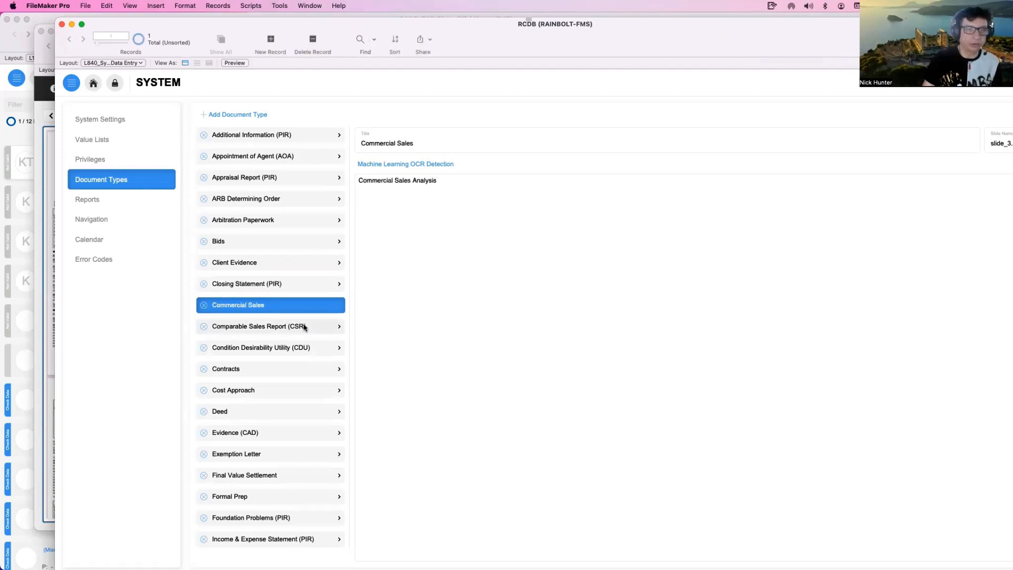
{"action": "left_click", "coordinate": [304, 327]}
{"action": "left_click", "coordinate": [306, 348]}
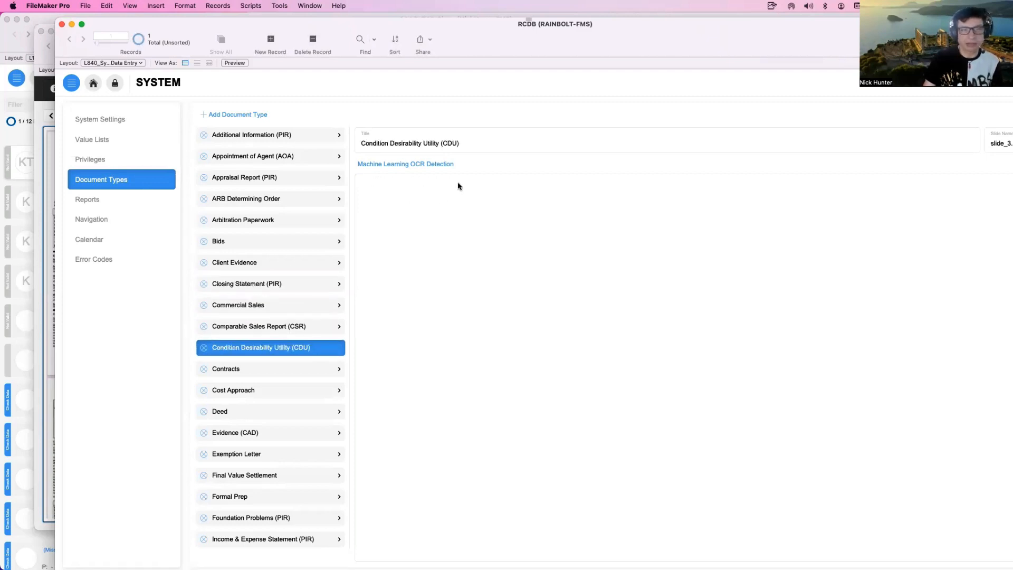
{"action": "left_click", "coordinate": [302, 367]}
{"action": "left_click", "coordinate": [289, 389]}
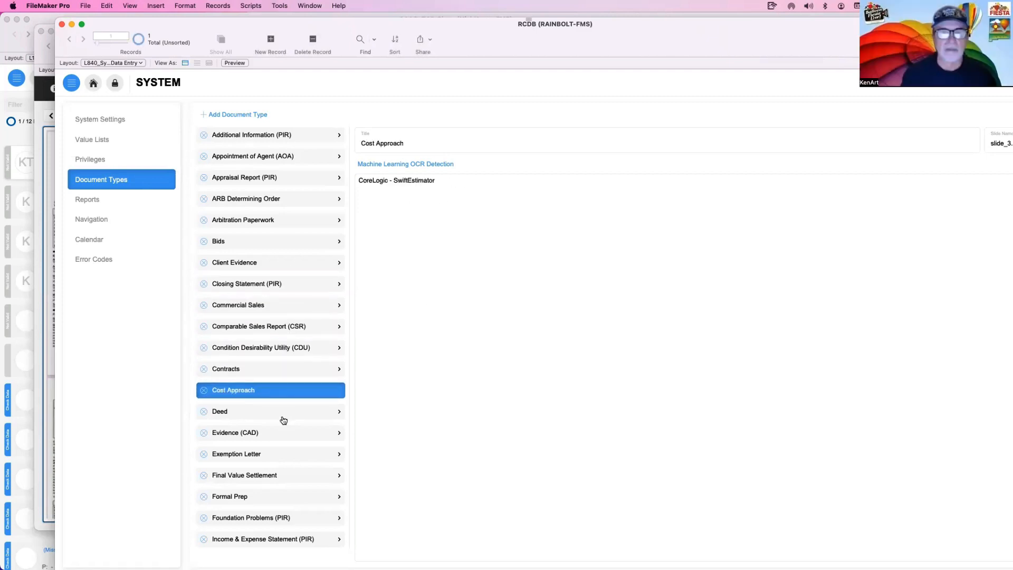
{"action": "left_click", "coordinate": [284, 417]}
{"action": "left_click", "coordinate": [286, 433]}
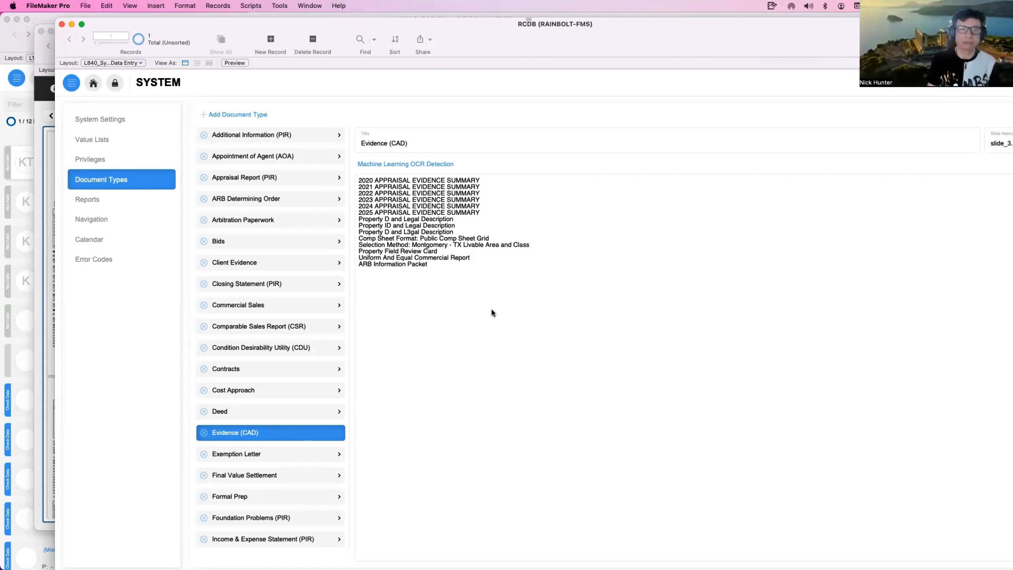
Highlight the three spelling variants of "Property ID and Legal Description" in turn among the Evidence (CAD) detection phrases.
{"action": "left_click", "coordinate": [393, 221]}
{"action": "left_click_drag", "start_coordinate": [461, 220], "coordinate": [358, 219]}
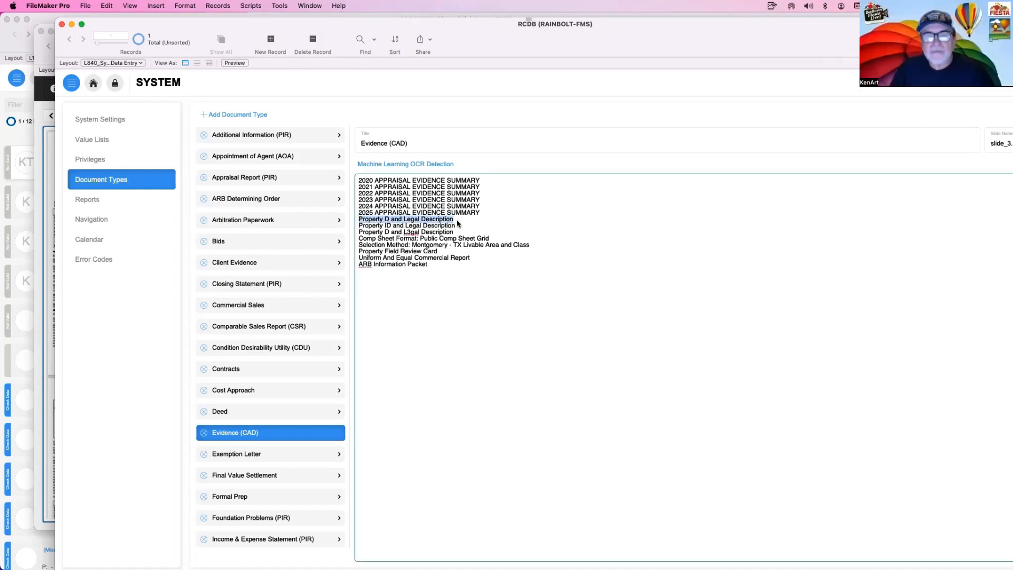
{"action": "left_click_drag", "start_coordinate": [456, 225], "coordinate": [350, 229]}
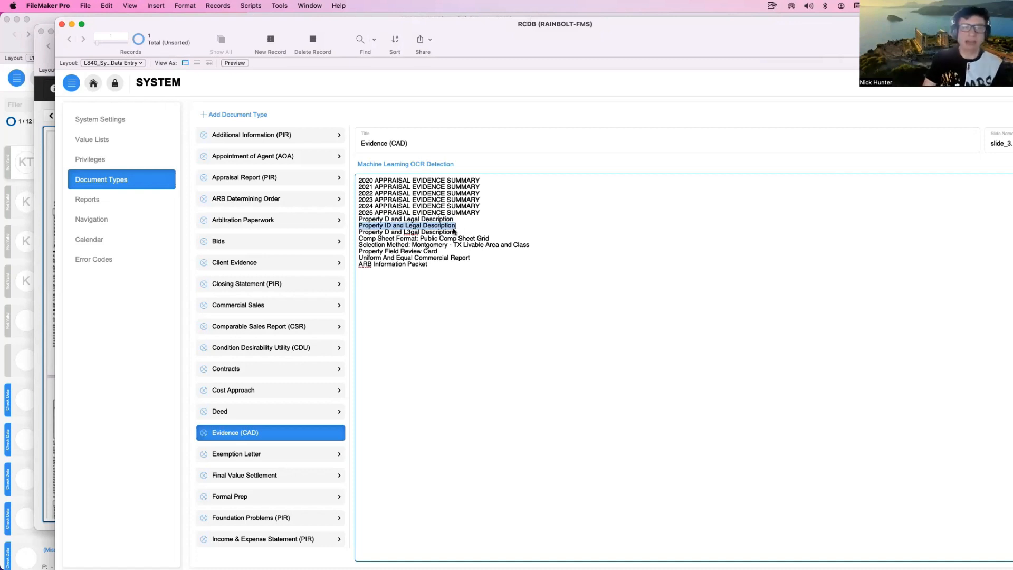
{"action": "left_click_drag", "start_coordinate": [453, 233], "coordinate": [355, 234]}
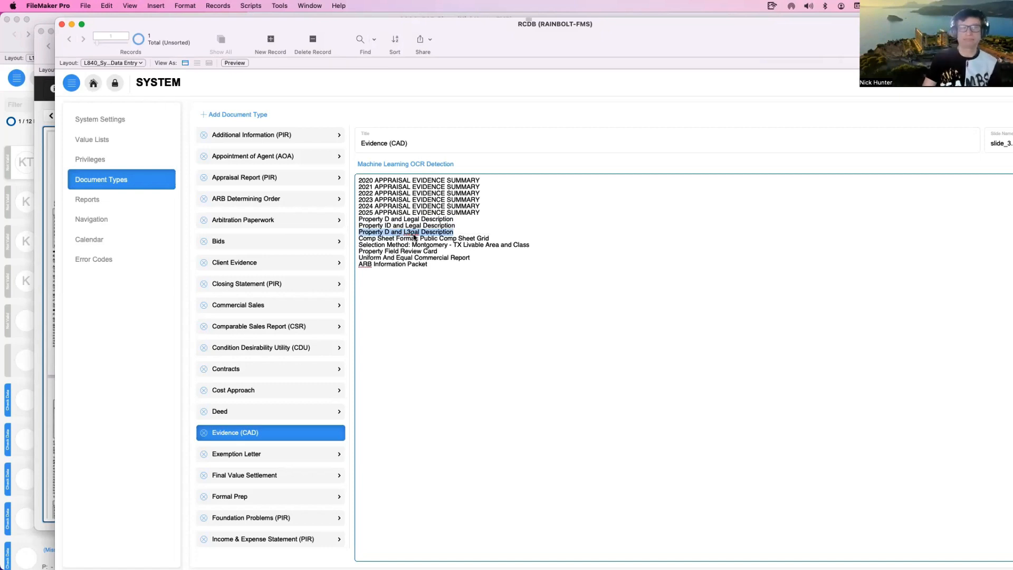
{"action": "left_click", "coordinate": [445, 259]}
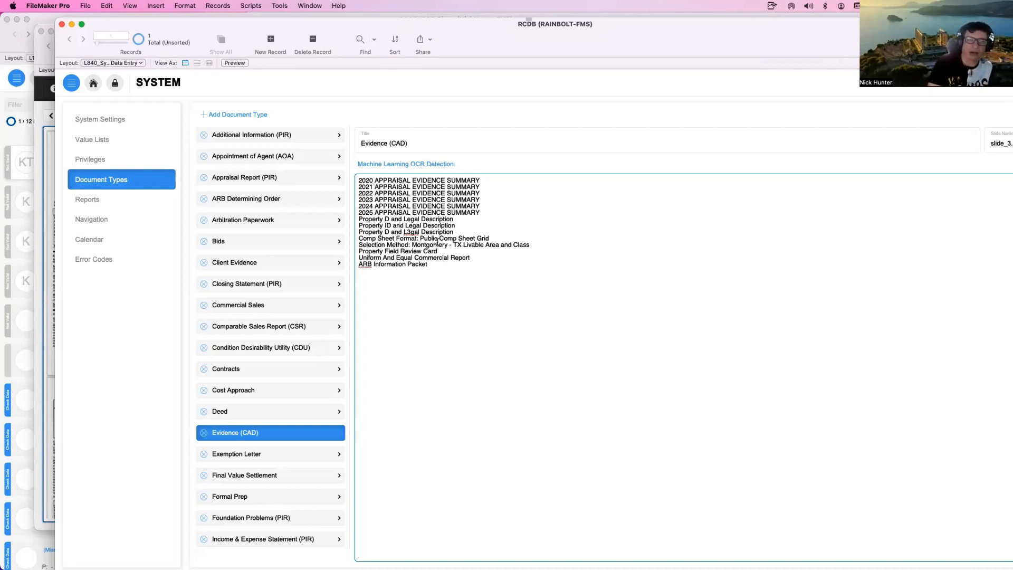
Review the OCR detection phrases of the document types from Exemption Letter through Income & Expense Statement (PIR), and those of Appraisal Report (PIR).
{"action": "left_click", "coordinate": [264, 454]}
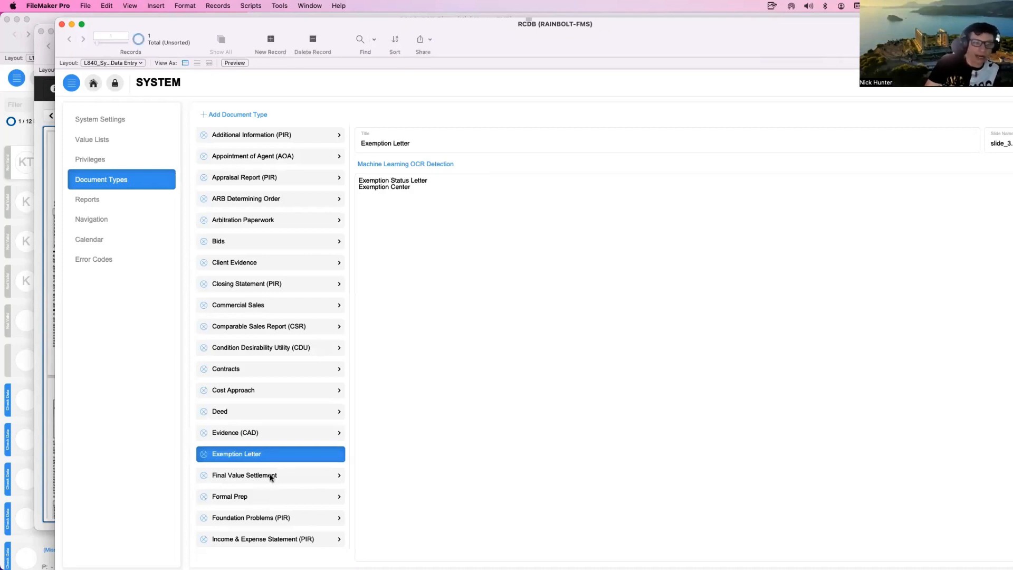
{"action": "left_click", "coordinate": [271, 477]}
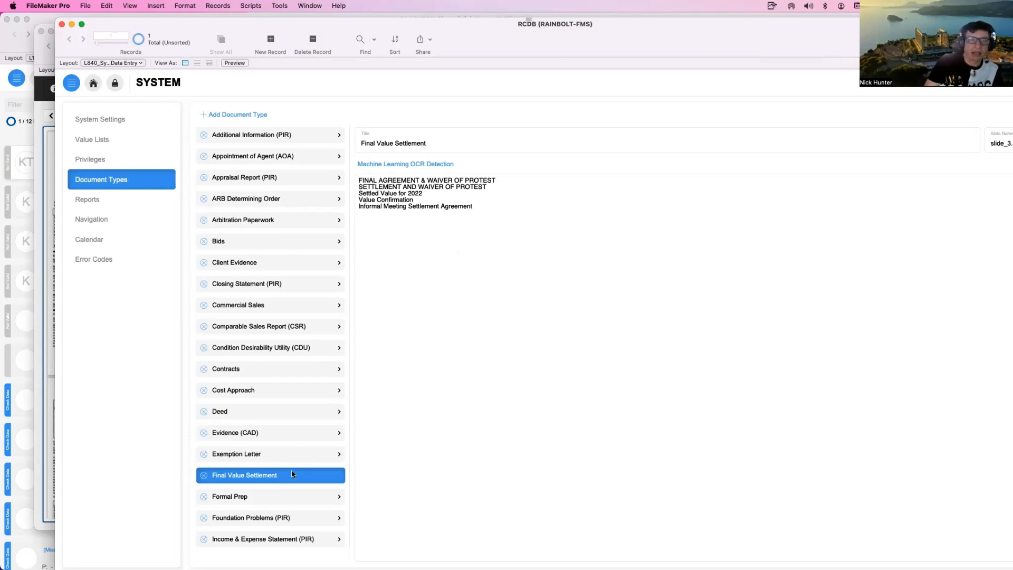
{"action": "left_click", "coordinate": [294, 495]}
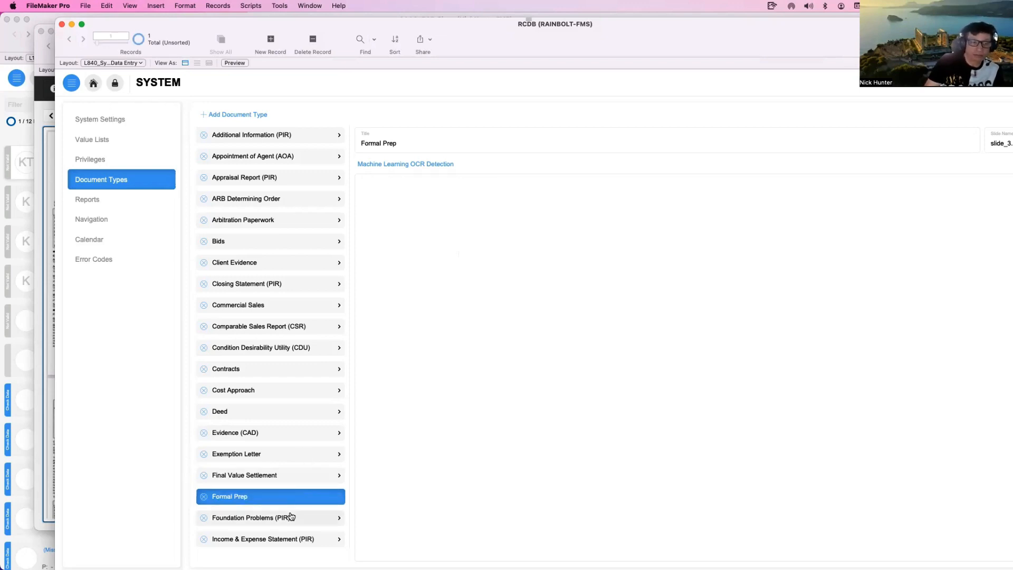
{"action": "left_click", "coordinate": [291, 515]}
{"action": "left_click", "coordinate": [305, 542]}
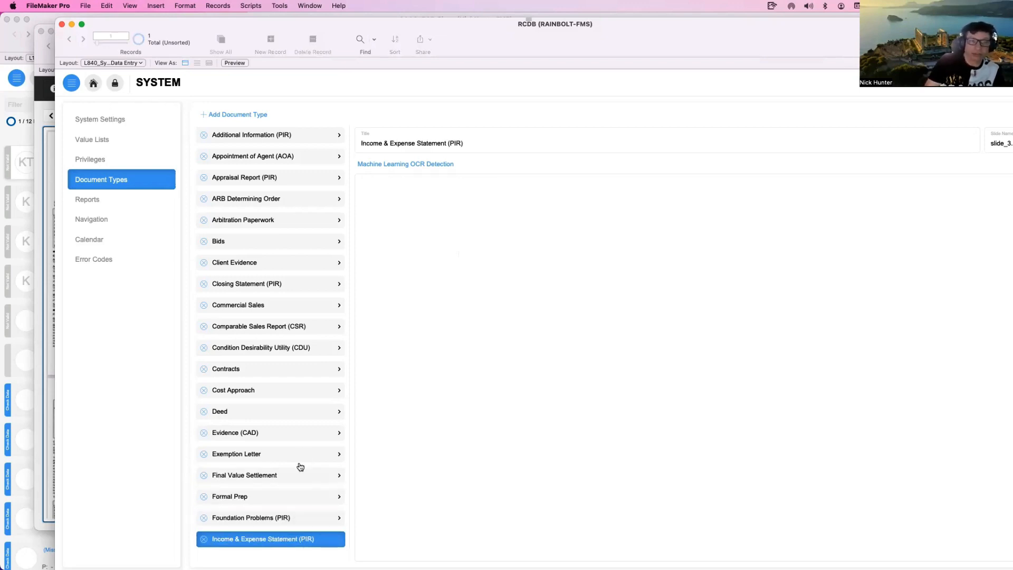
{"action": "scroll", "coordinate": [301, 467], "scroll_direction": "up", "scroll_amount": 1}
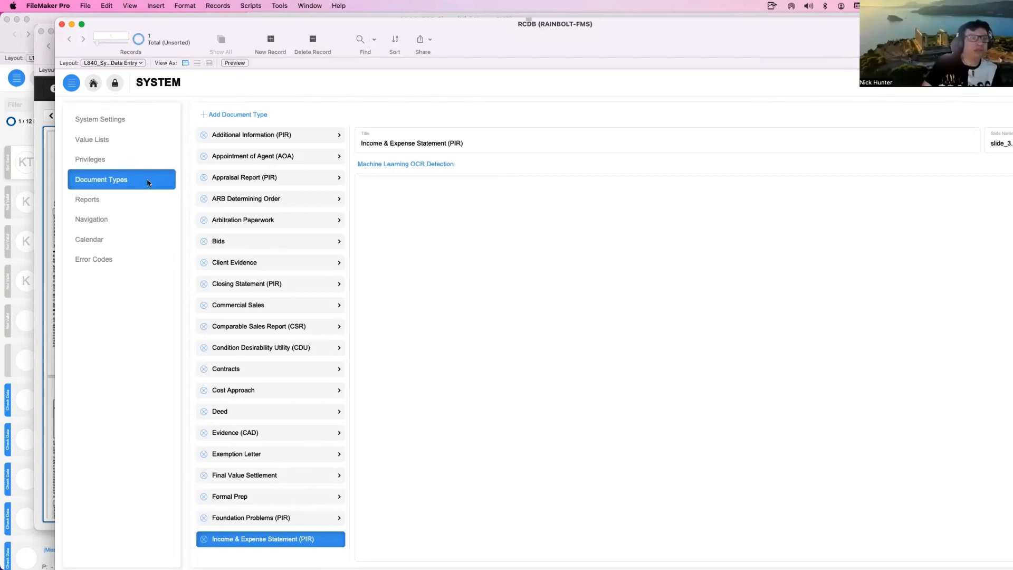
{"action": "left_click", "coordinate": [457, 222]}
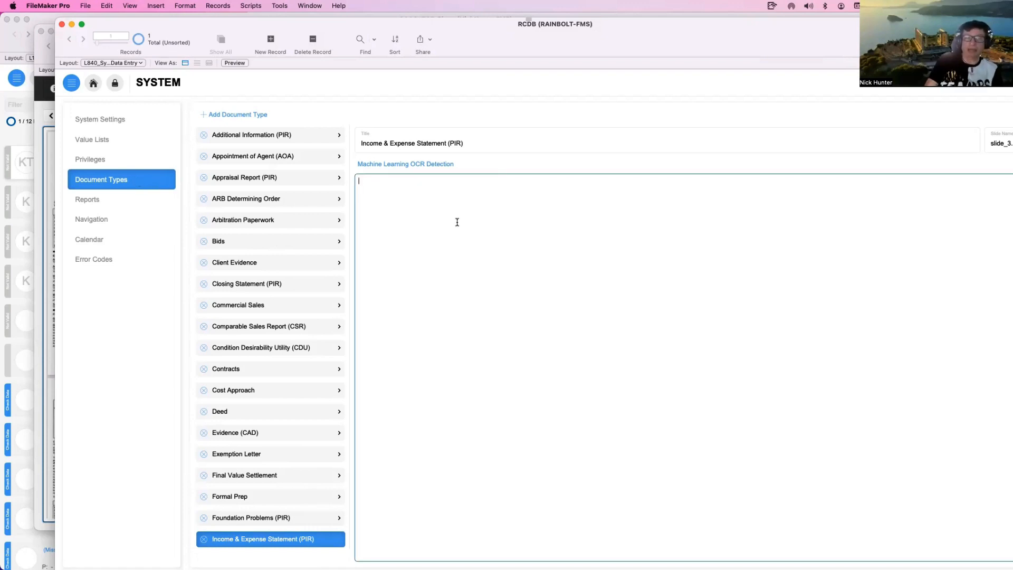
{"action": "left_click", "coordinate": [261, 178]}
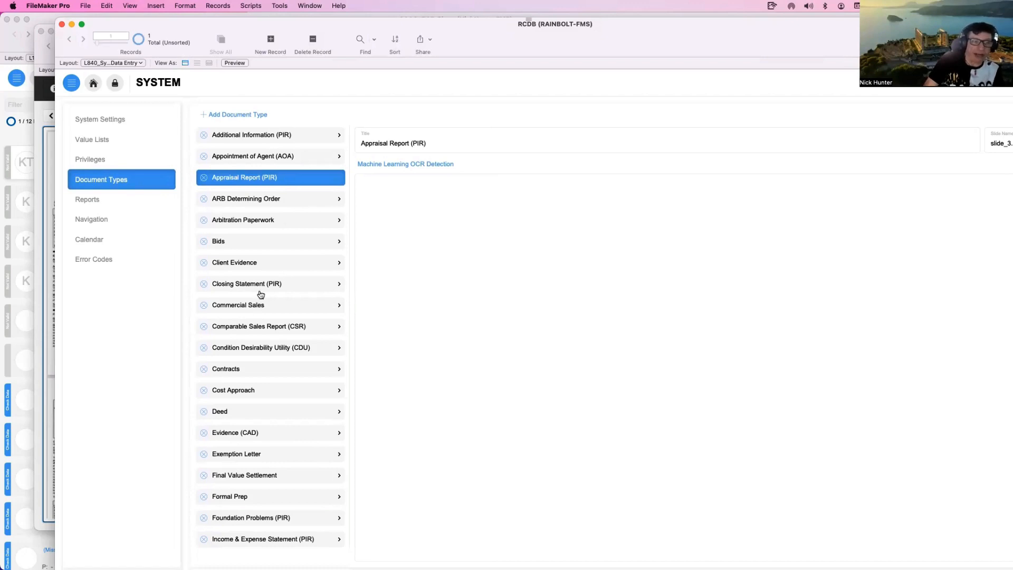
Leave the system settings and open the list of all documents.
{"action": "left_click", "coordinate": [73, 84]}
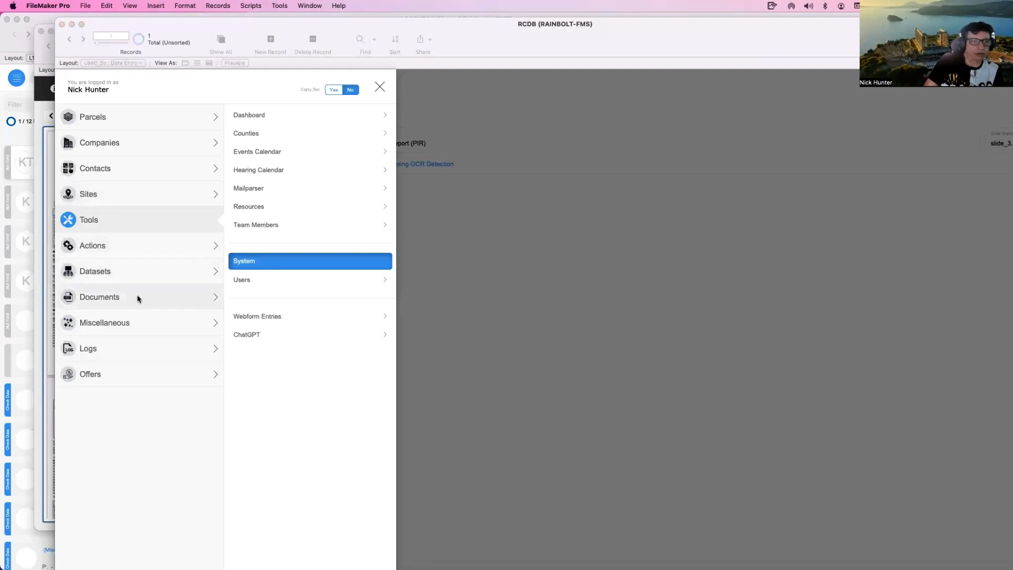
{"action": "left_click", "coordinate": [138, 300]}
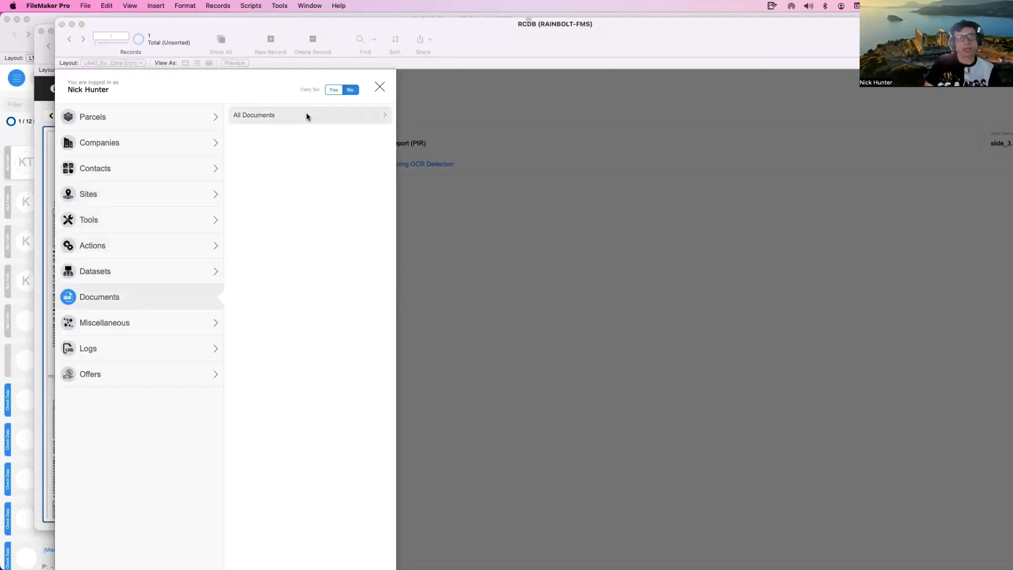
{"action": "left_click", "coordinate": [308, 117]}
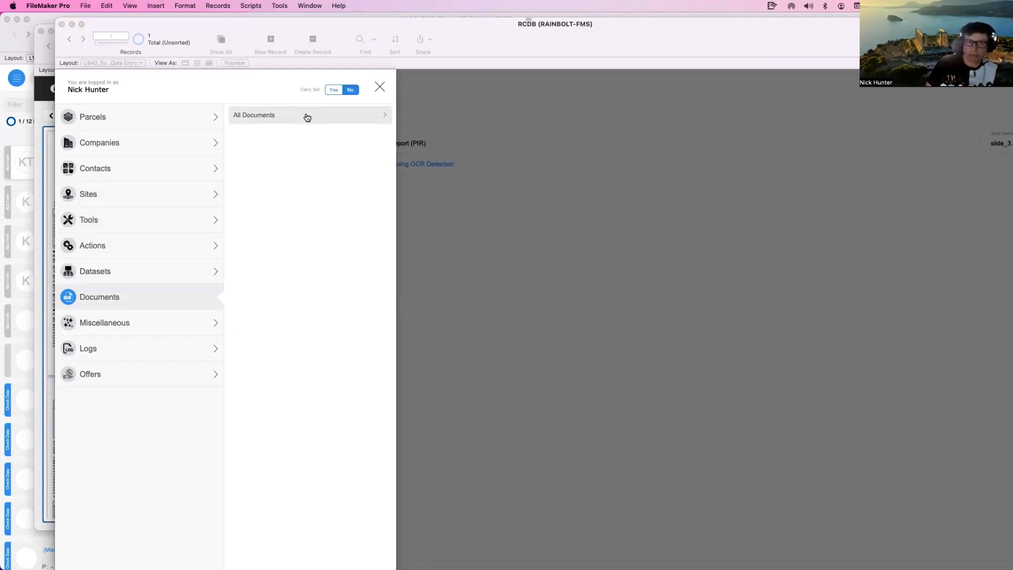
{"action": "left_click", "coordinate": [307, 117]}
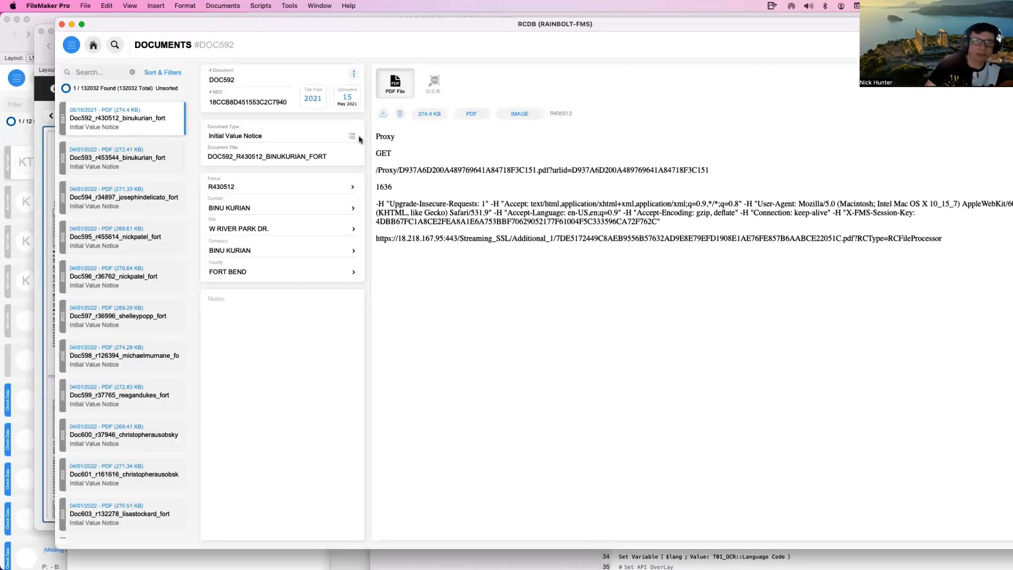
View the OCR output of document DOC592, comparing its JSON results and text results.
{"action": "left_click", "coordinate": [431, 90]}
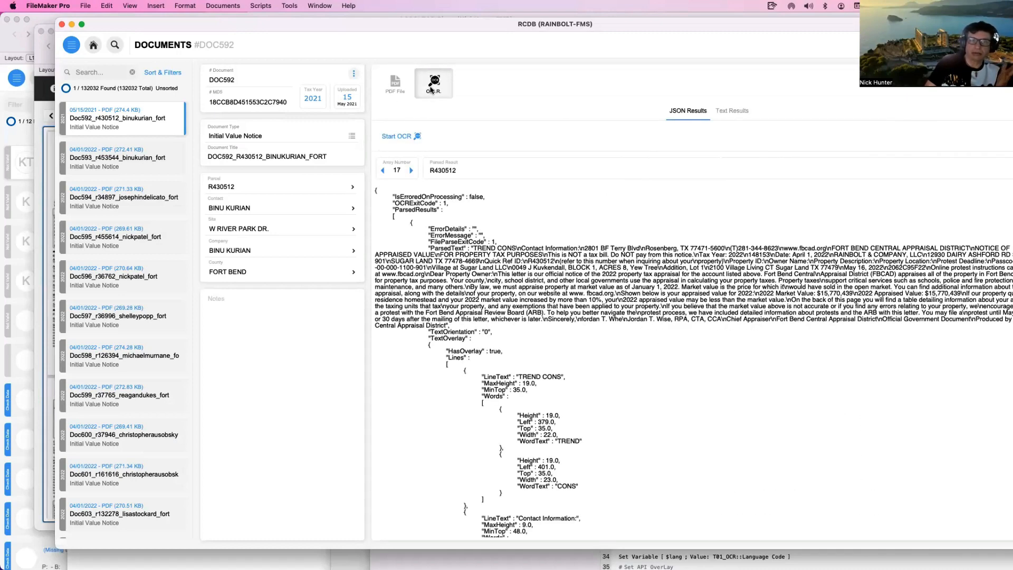
{"action": "left_click", "coordinate": [737, 112]}
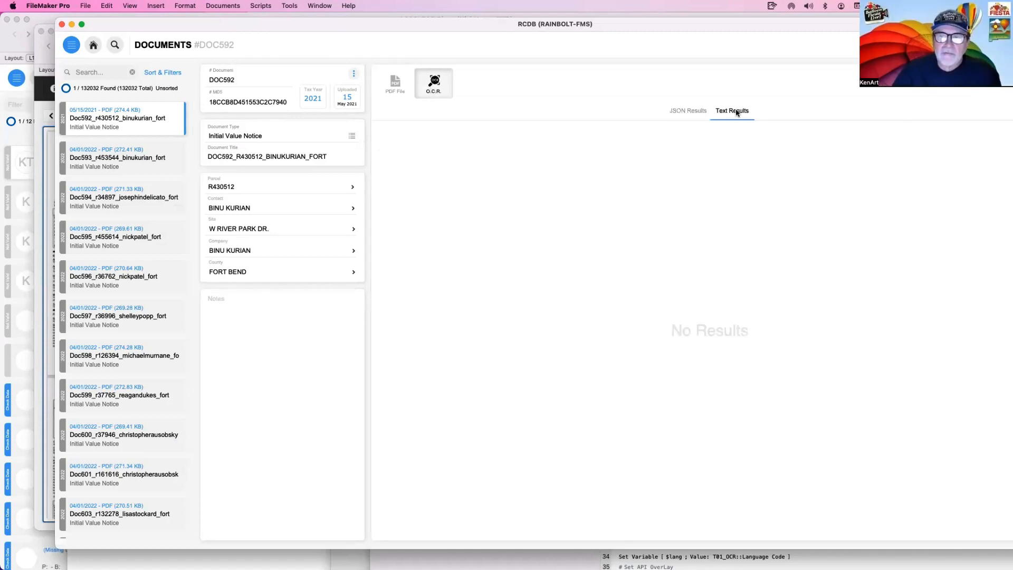
{"action": "left_click", "coordinate": [692, 113]}
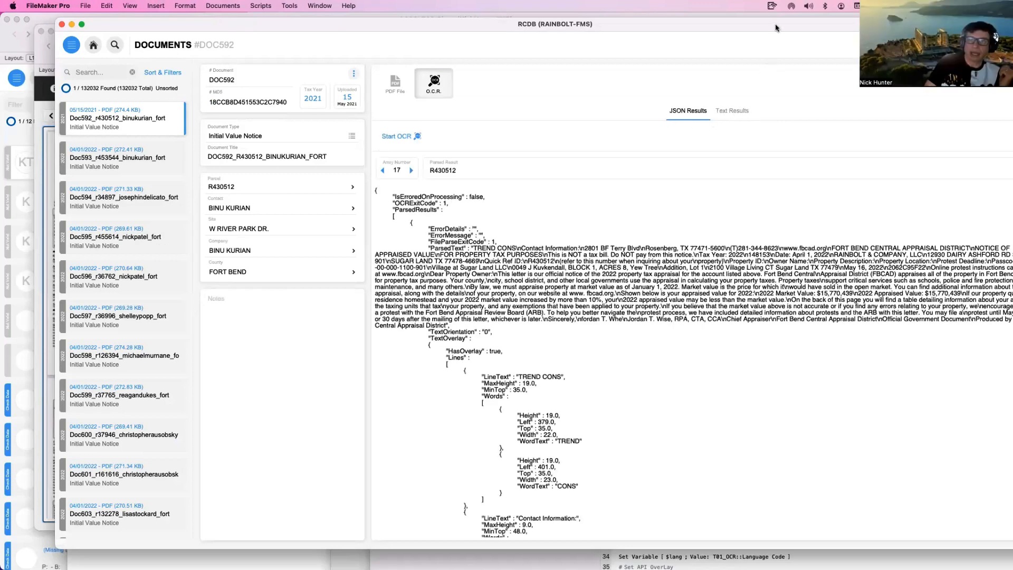
Open DOC592's internal field details and examine its extracted OCR text, the word-by-word list and the numbers-only list.
{"action": "left_click_drag", "start_coordinate": [778, 27], "coordinate": [562, 78]}
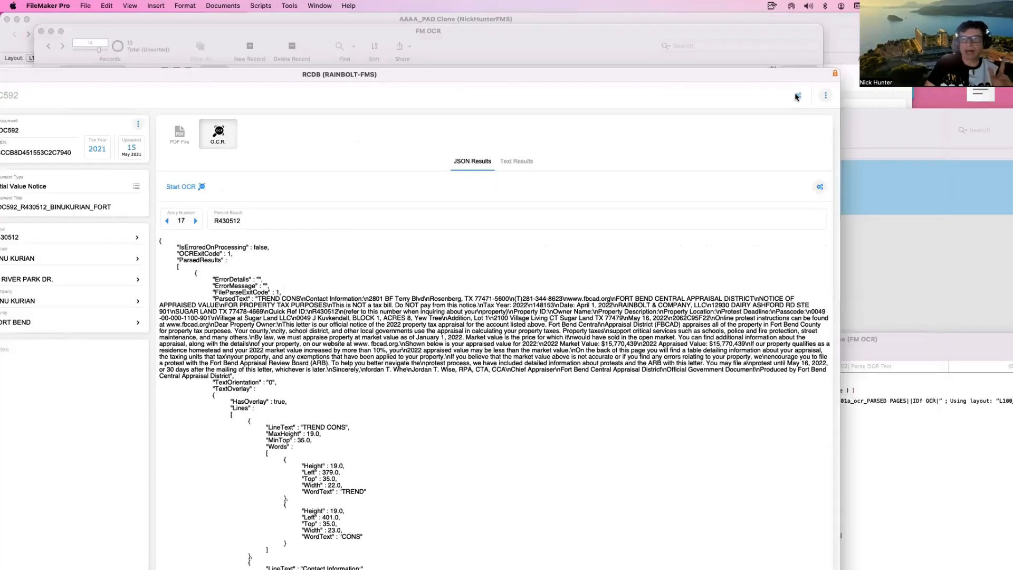
{"action": "left_click", "coordinate": [797, 96]}
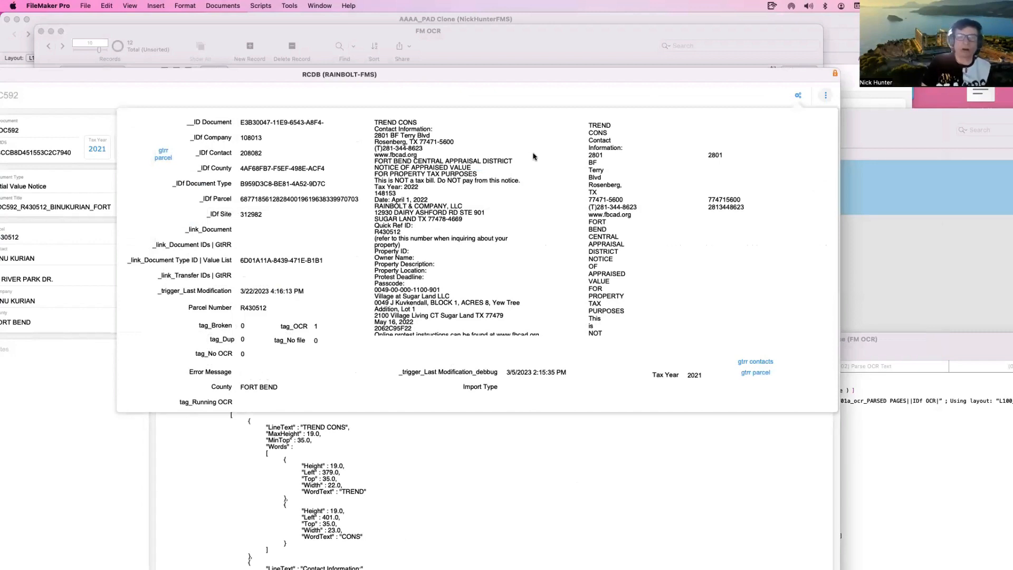
{"action": "left_click", "coordinate": [495, 187]}
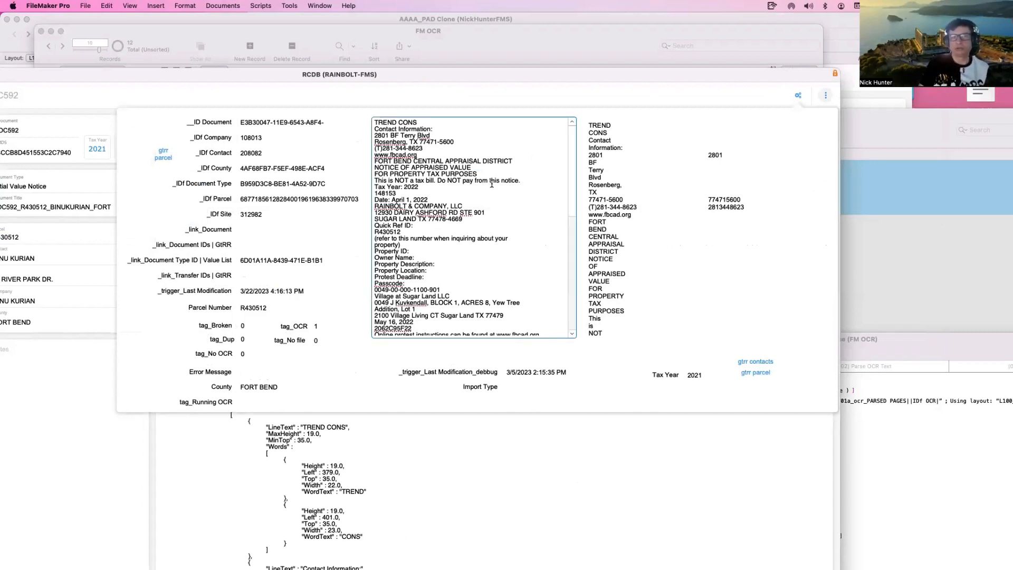
{"action": "left_click", "coordinate": [607, 158]}
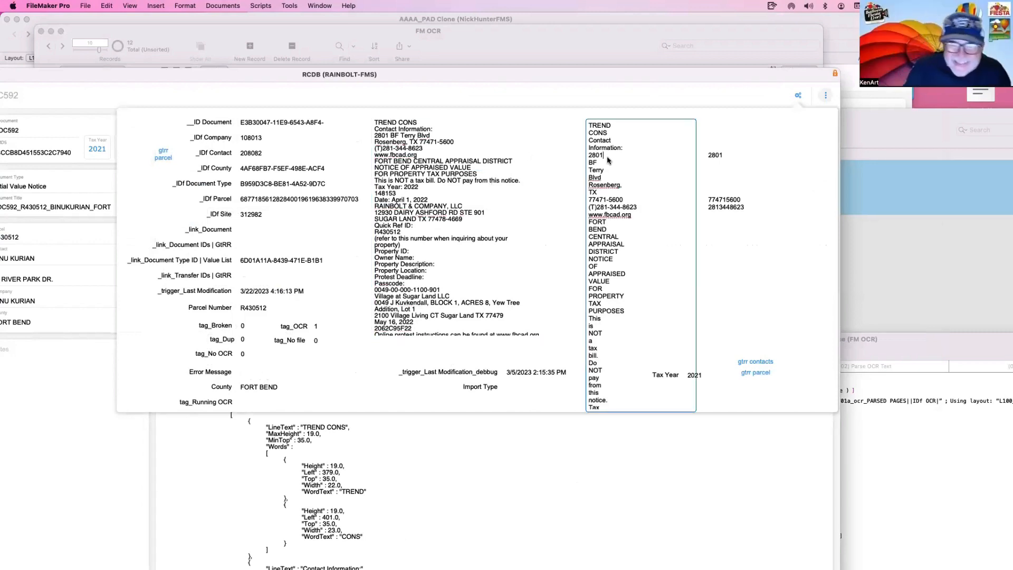
{"action": "left_click", "coordinate": [708, 159]}
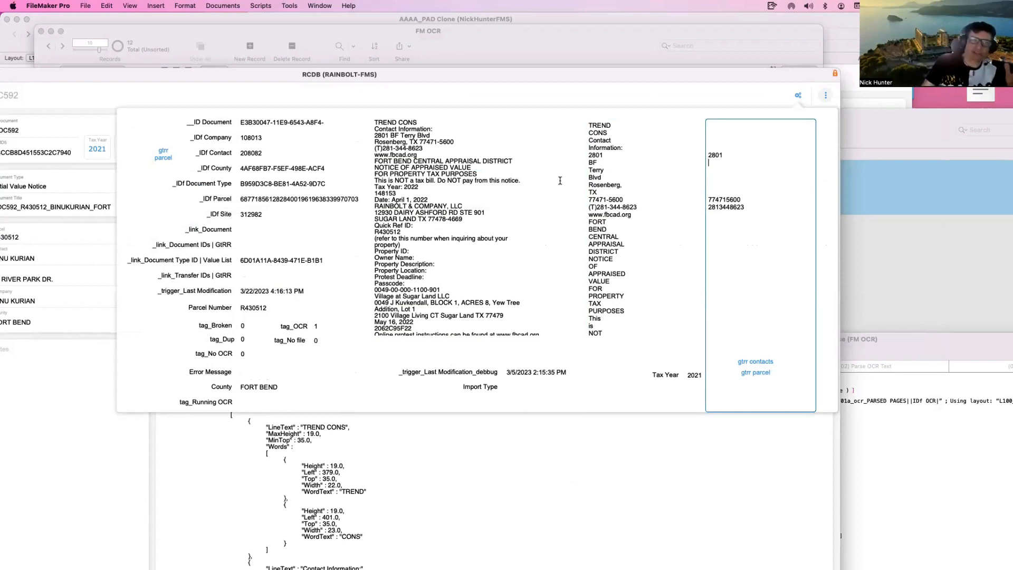
Examine the company, contact, county, parcel and site ID fields linked to DOC592, and close the internal field details.
{"action": "left_click", "coordinate": [257, 138]}
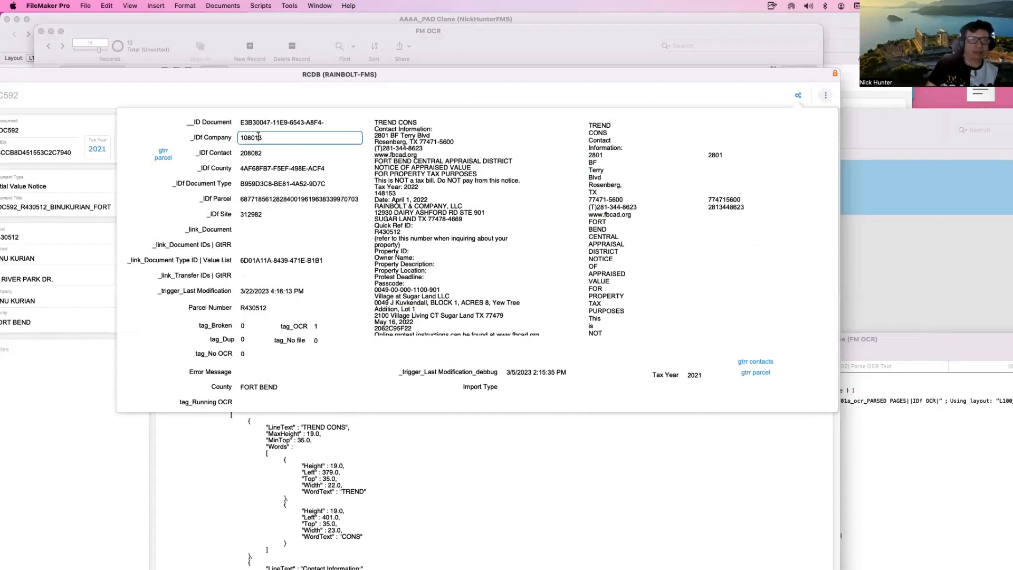
{"action": "left_click", "coordinate": [262, 150]}
{"action": "left_click", "coordinate": [275, 168]}
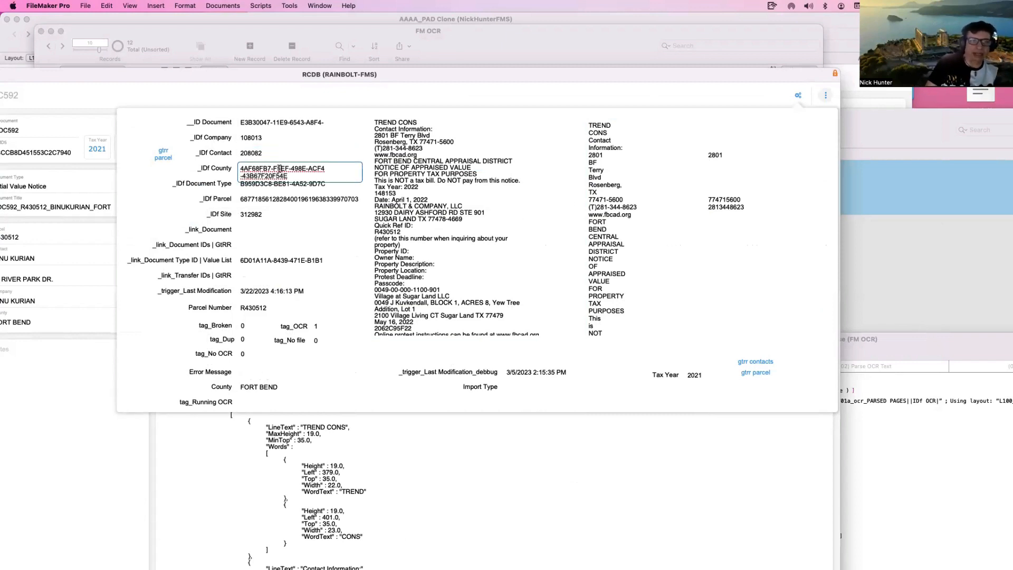
{"action": "left_click", "coordinate": [288, 203]}
{"action": "left_click", "coordinate": [281, 216]}
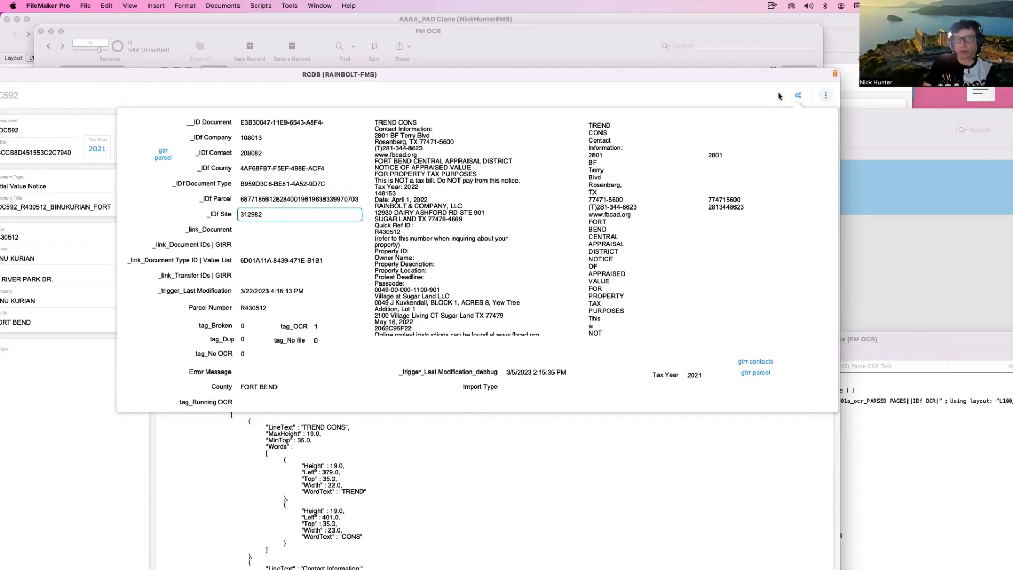
{"action": "left_click", "coordinate": [689, 93]}
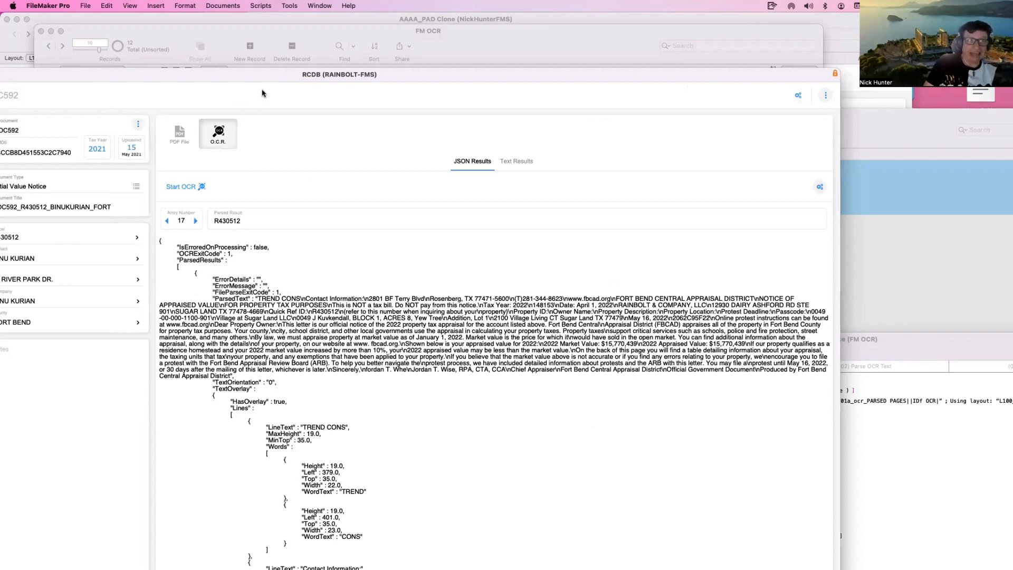
Review the available document import, OCR re-run and repair actions, close them, and look over the documents list.
{"action": "left_click_drag", "start_coordinate": [285, 71], "coordinate": [338, 18]}
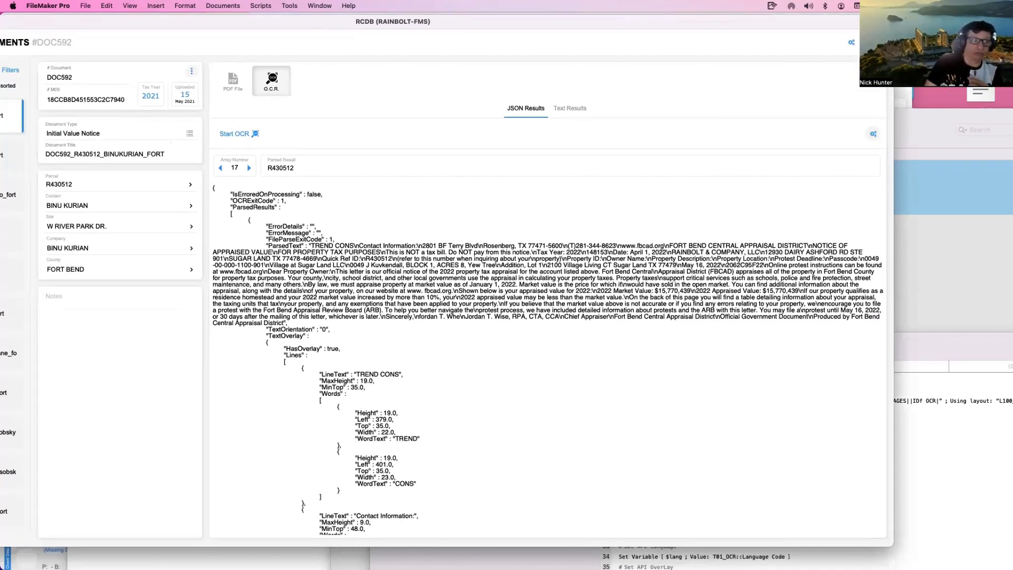
{"action": "left_click", "coordinate": [851, 43]}
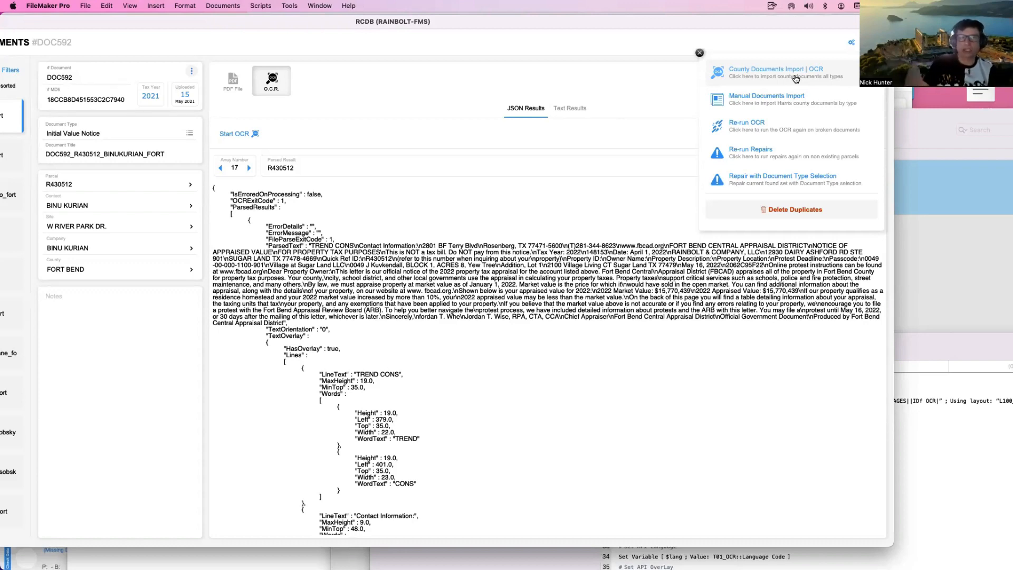
{"action": "left_click", "coordinate": [430, 67]}
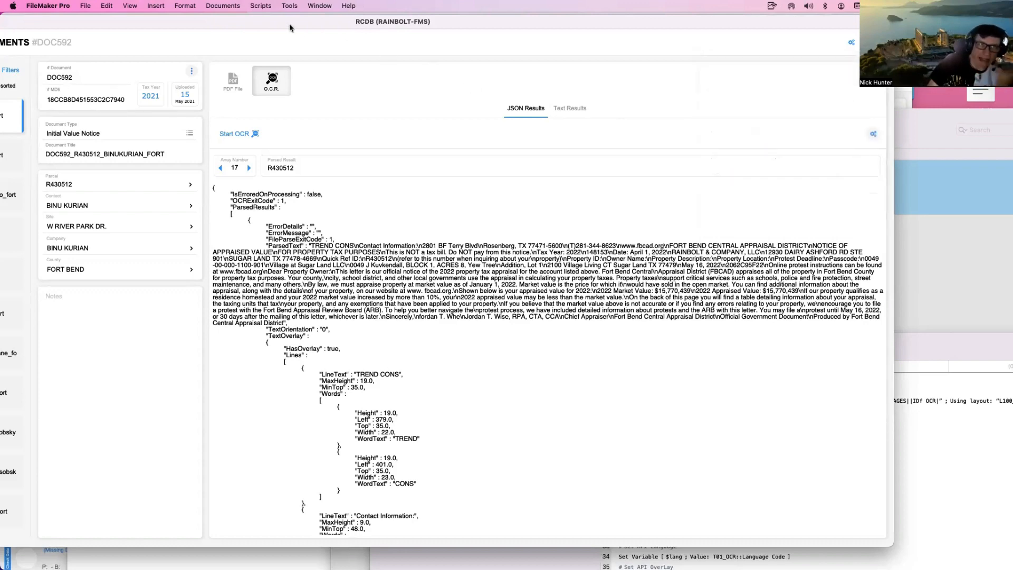
{"action": "left_click_drag", "start_coordinate": [289, 27], "coordinate": [403, 30]}
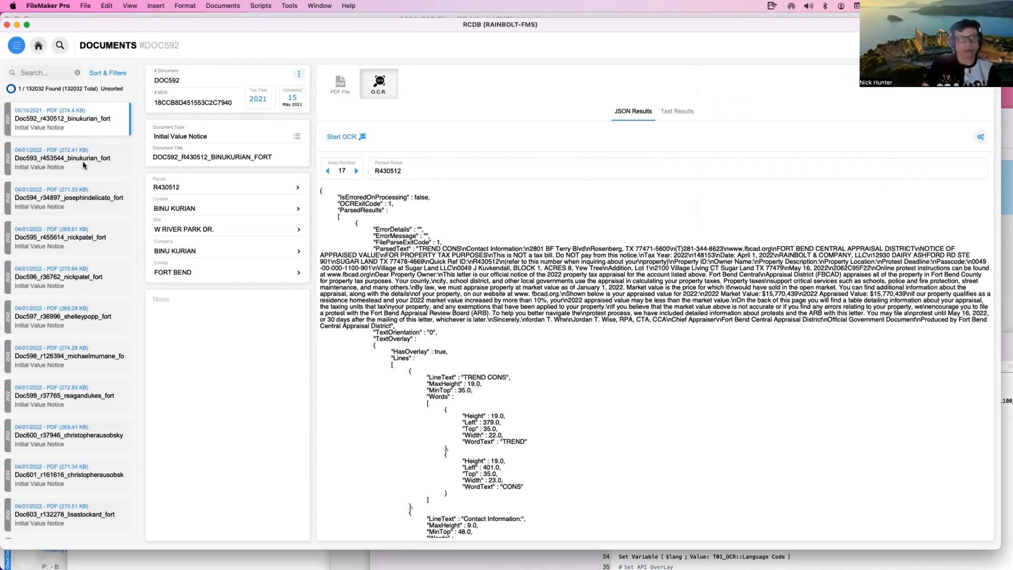
{"action": "scroll", "coordinate": [82, 165], "scroll_direction": "down", "scroll_amount": 5}
{"action": "scroll", "coordinate": [83, 165], "scroll_direction": "up", "scroll_amount": 5}
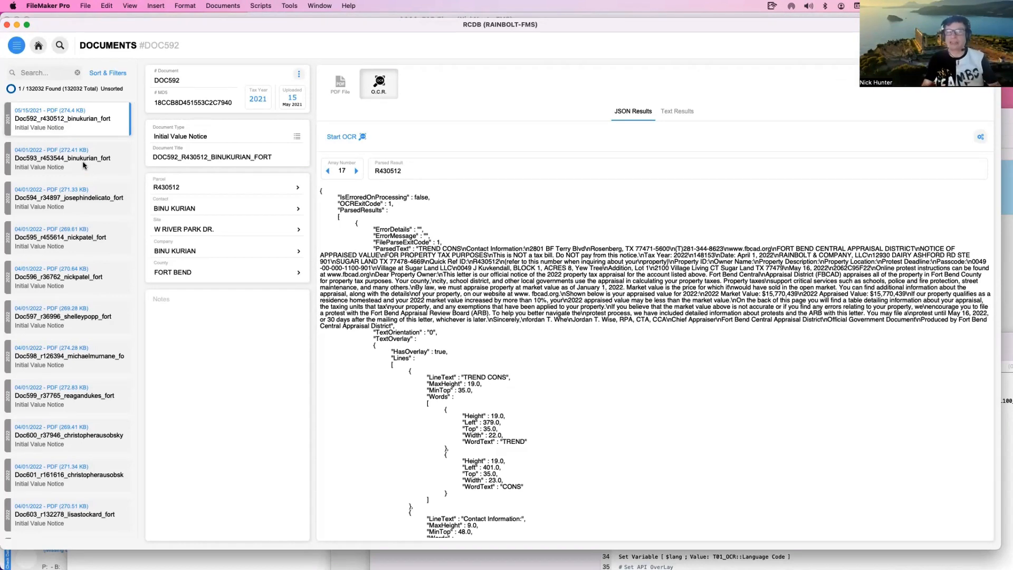
Search the documents for those flagged as Duplicates.
{"action": "left_click", "coordinate": [60, 47]}
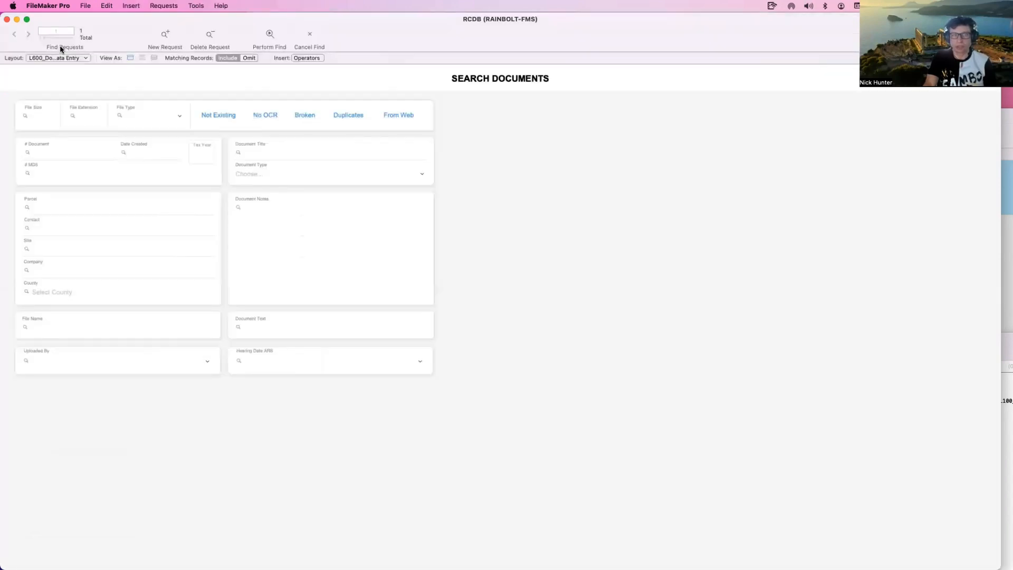
{"action": "left_click", "coordinate": [346, 118]}
{"action": "left_click", "coordinate": [269, 34]}
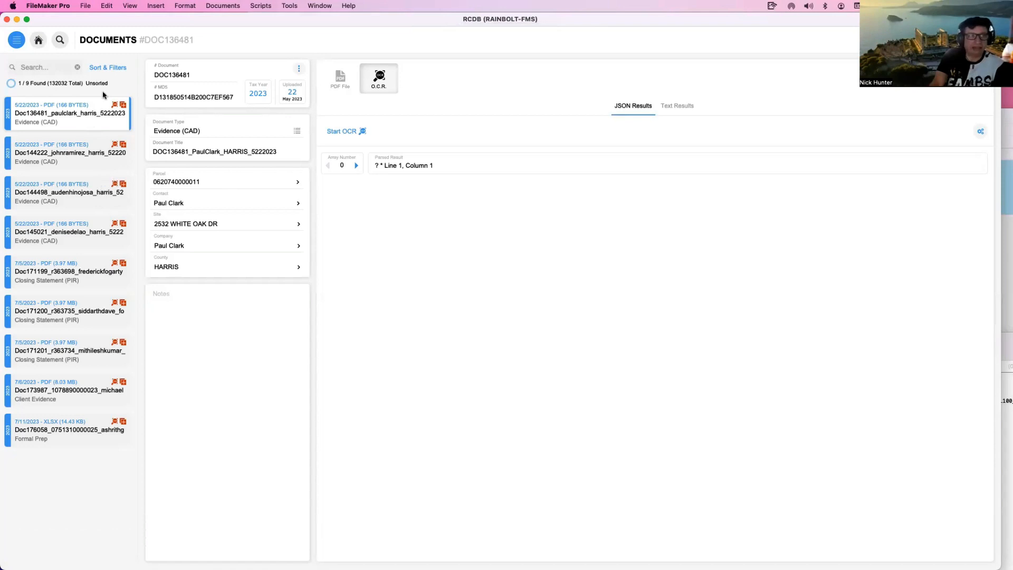
Search the documents for those flagged as Broken.
{"action": "left_click", "coordinate": [61, 40]}
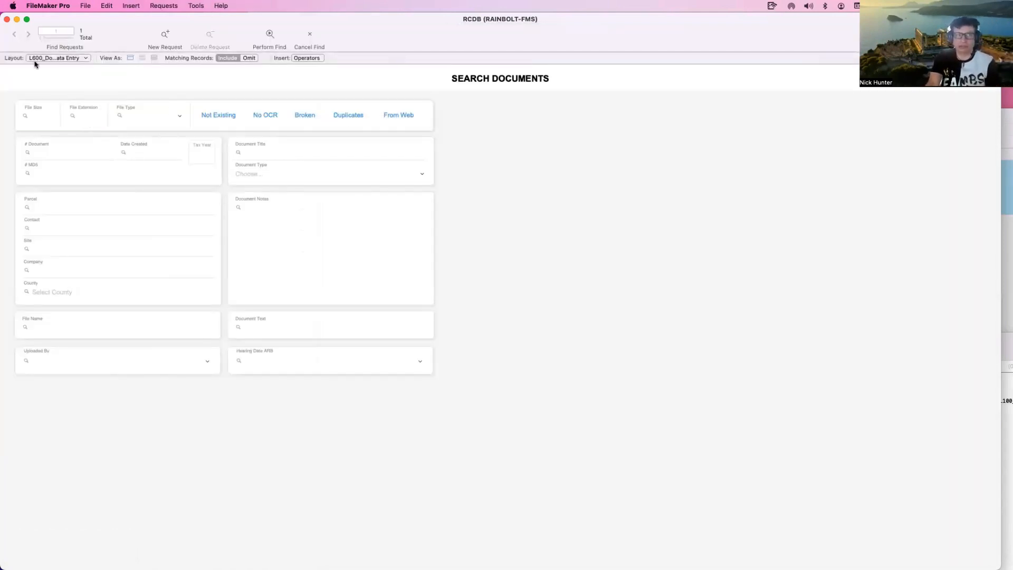
{"action": "left_click", "coordinate": [306, 119]}
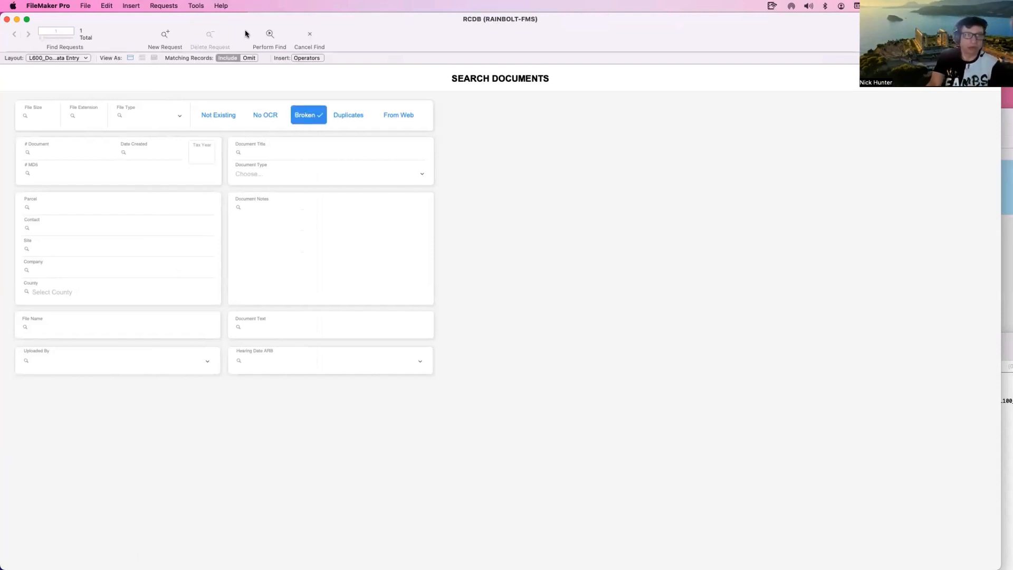
{"action": "left_click", "coordinate": [268, 34]}
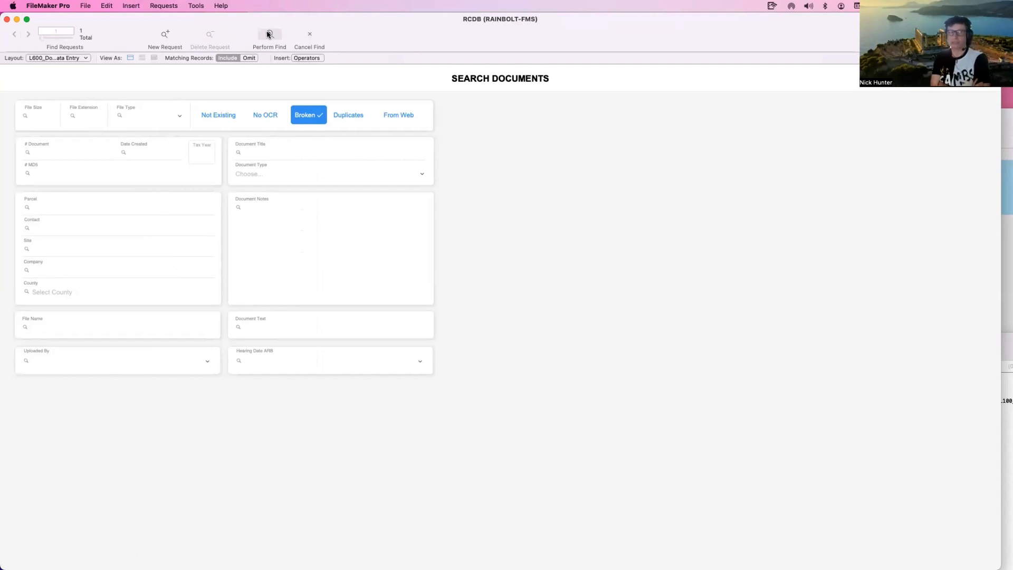
{"action": "left_click", "coordinate": [270, 35]}
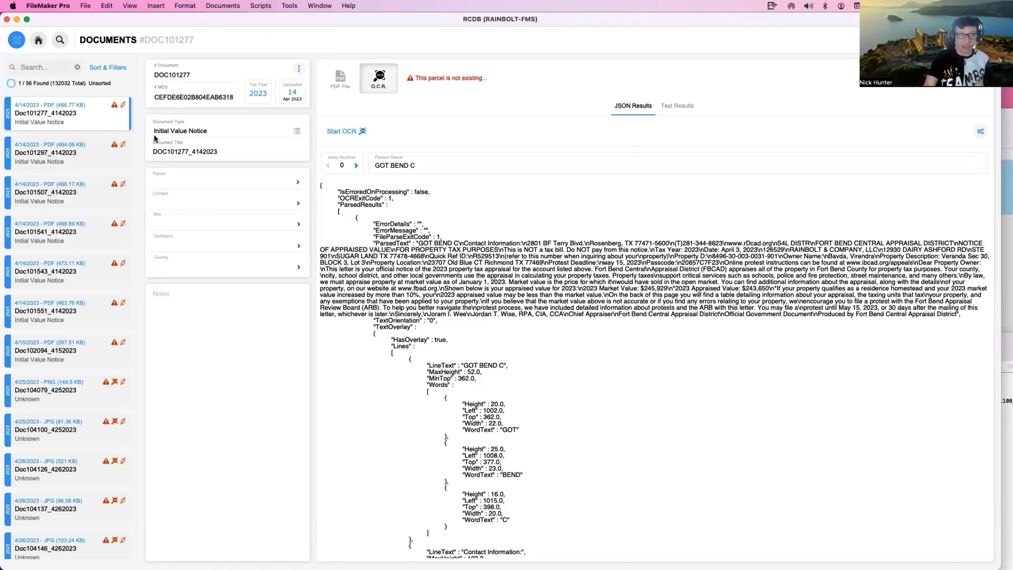
Review the list of document types available for DOC101277 and close it without choosing one.
{"action": "left_click", "coordinate": [215, 134]}
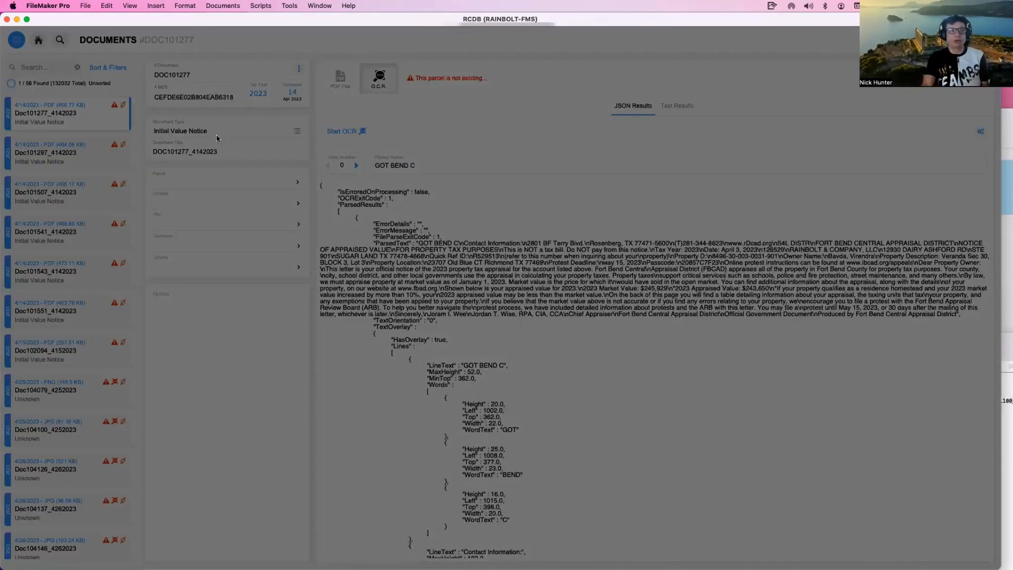
{"action": "scroll", "coordinate": [499, 285], "scroll_direction": "down", "scroll_amount": 8}
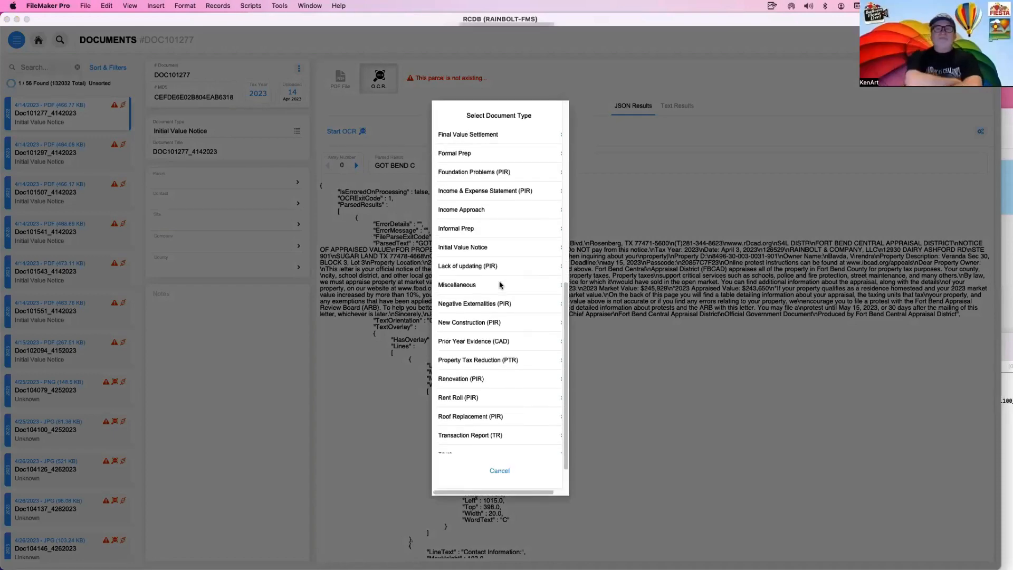
{"action": "scroll", "coordinate": [500, 285], "scroll_direction": "up", "scroll_amount": 8}
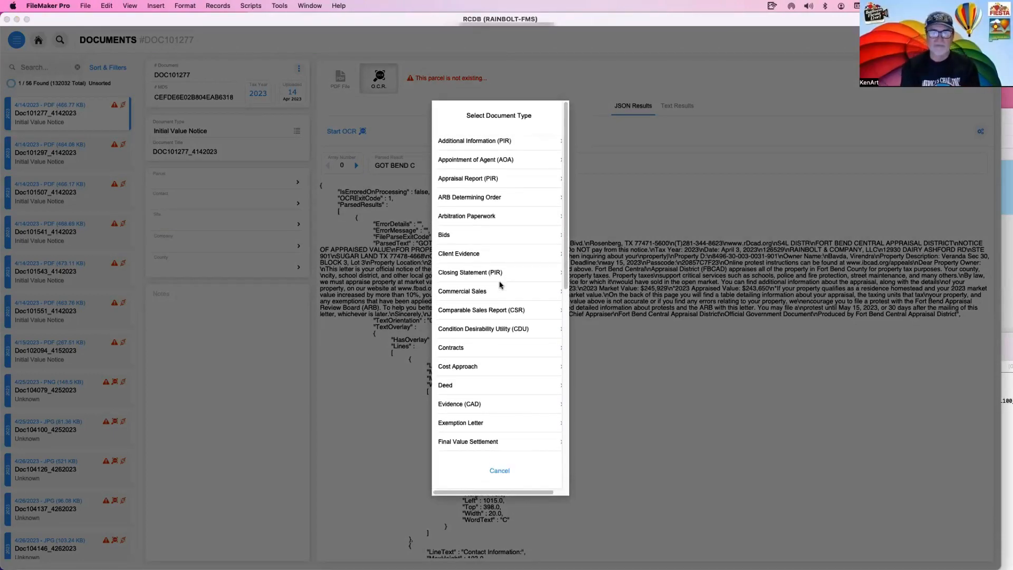
{"action": "left_click", "coordinate": [499, 470]}
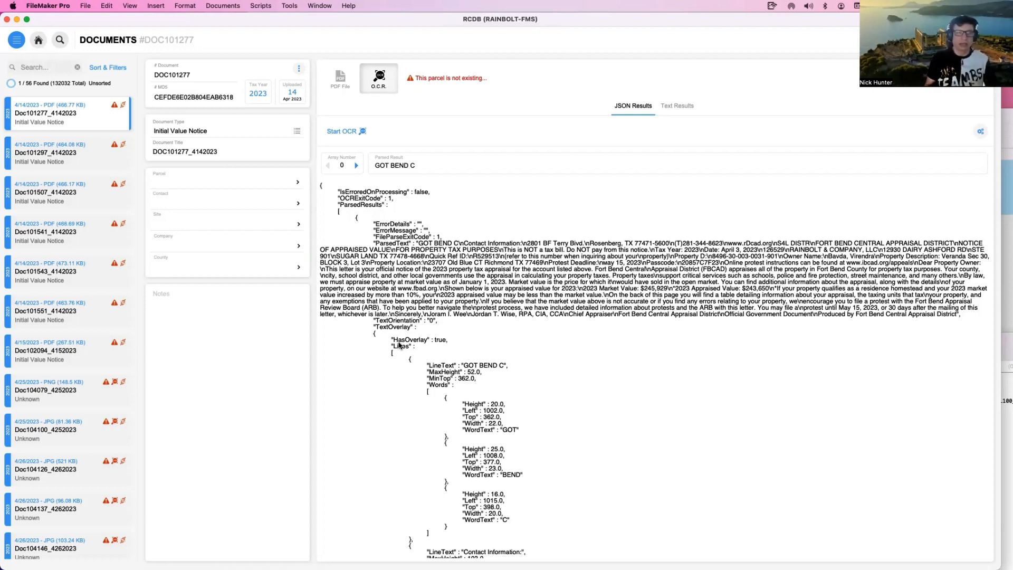
{"action": "left_click", "coordinate": [227, 136]}
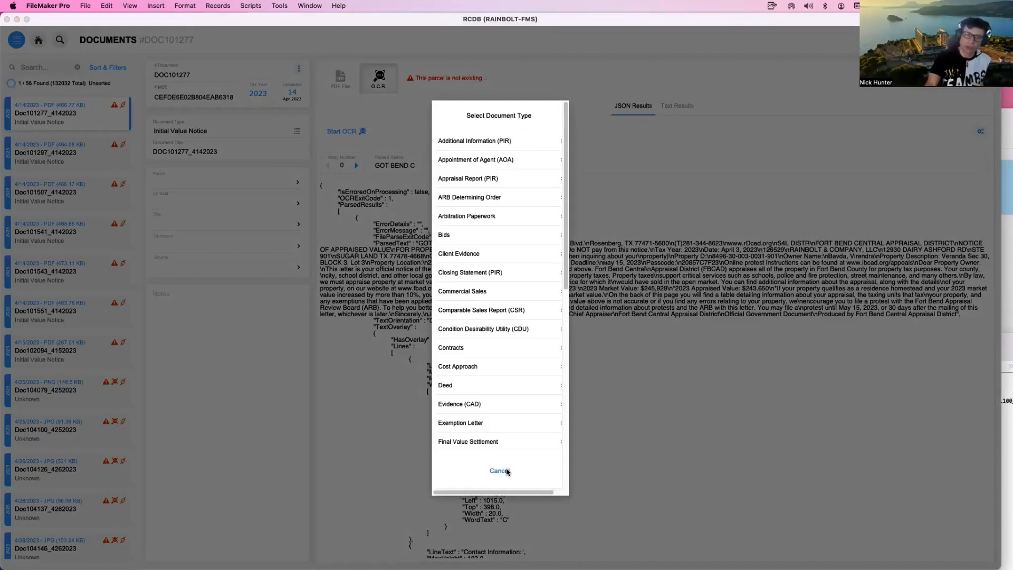
{"action": "left_click", "coordinate": [506, 470]}
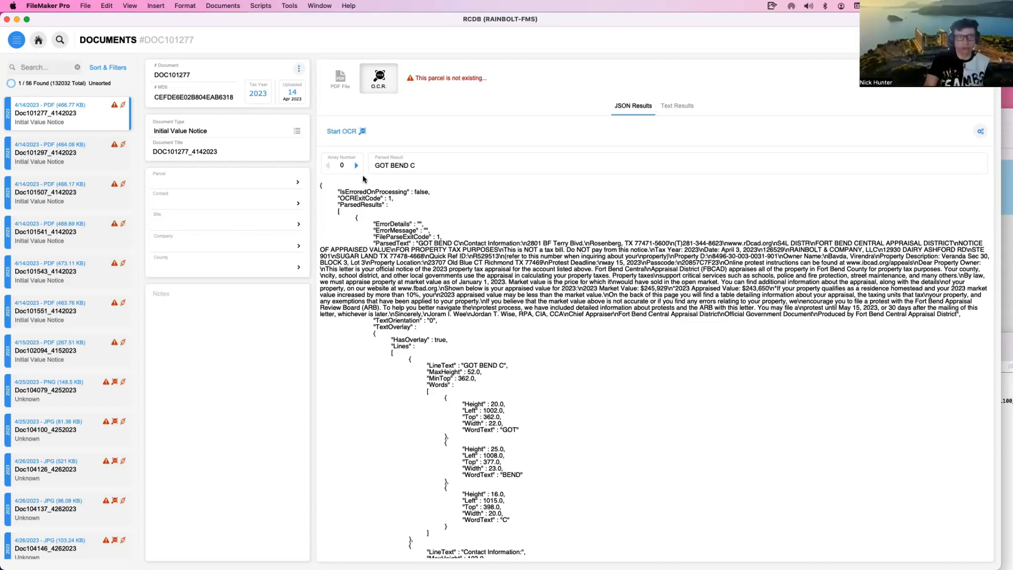
Reposition the RCDB window so the FM OCR window behind it can be viewed alongside DOC101277.
{"action": "left_click_drag", "start_coordinate": [236, 23], "coordinate": [429, 292]}
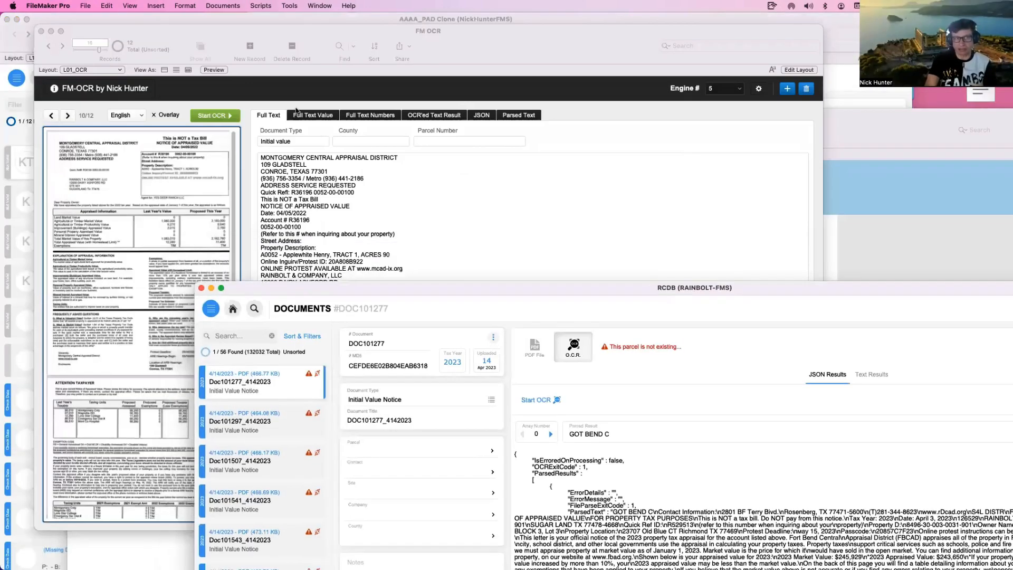
{"action": "left_click", "coordinate": [364, 160]}
{"action": "left_click", "coordinate": [888, 419]}
{"action": "left_click_drag", "start_coordinate": [818, 288], "coordinate": [504, 273]}
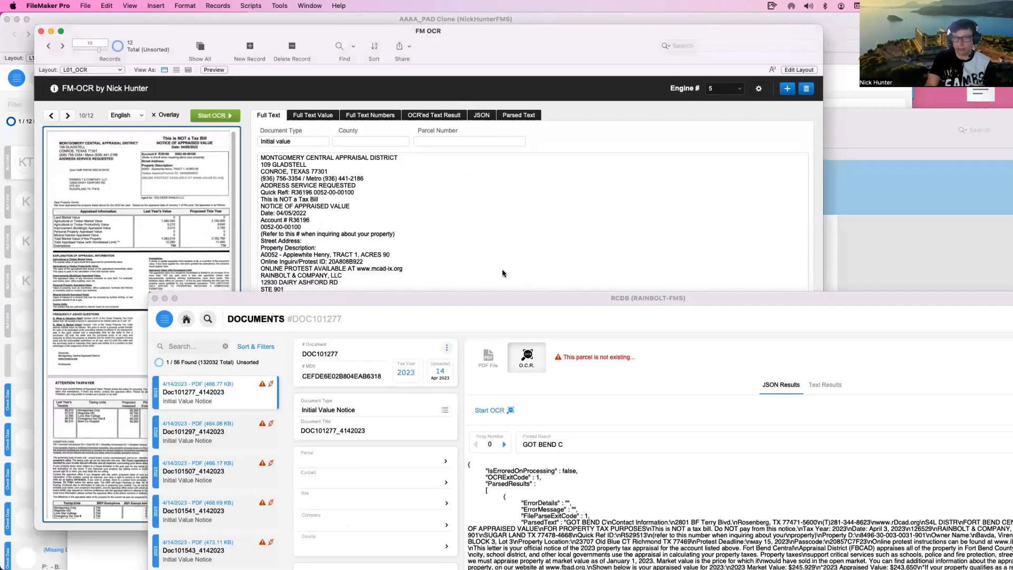
Open DOC101277's internal field details, examine its OCR text, word-by-word and numbers-only lists, and return to the FM OCR window.
{"action": "left_click", "coordinate": [846, 290]}
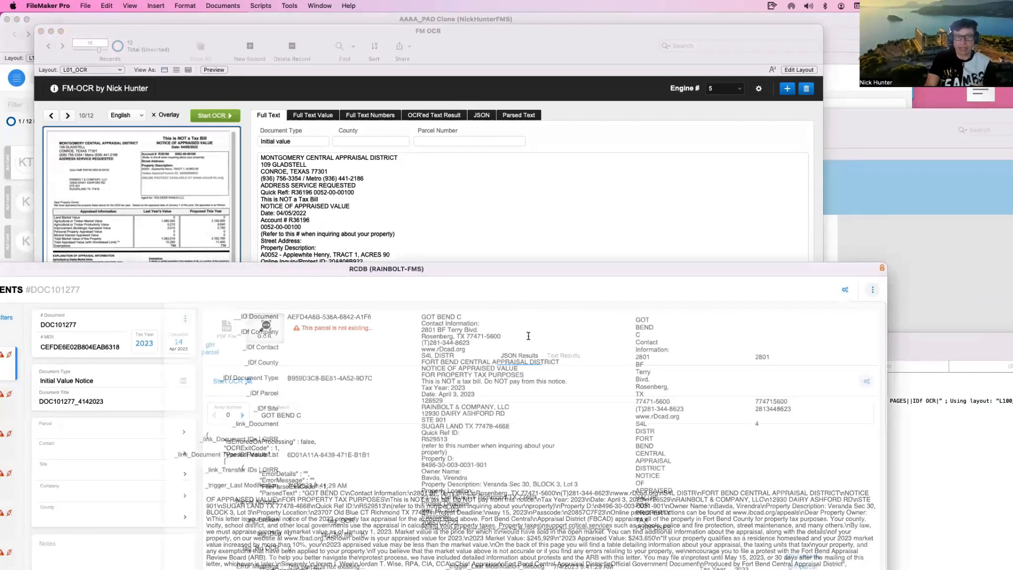
{"action": "left_click", "coordinate": [529, 338]}
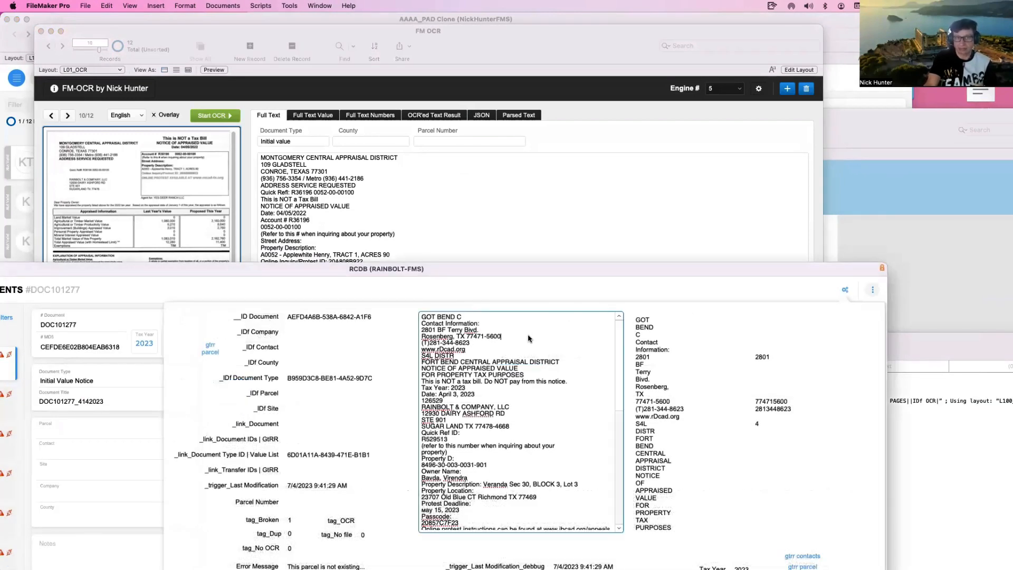
{"action": "left_click", "coordinate": [672, 328]}
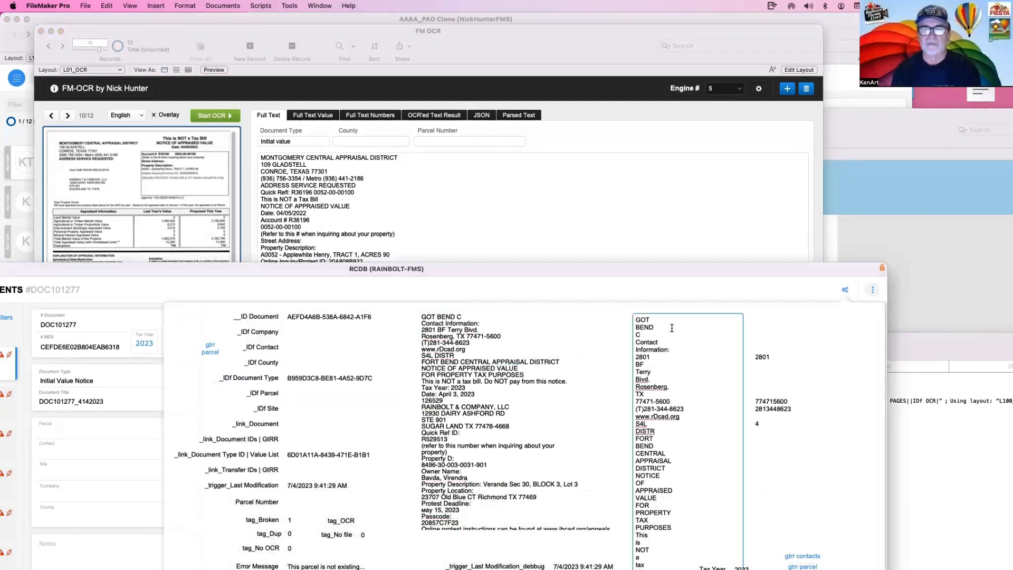
{"action": "left_click", "coordinate": [769, 341]}
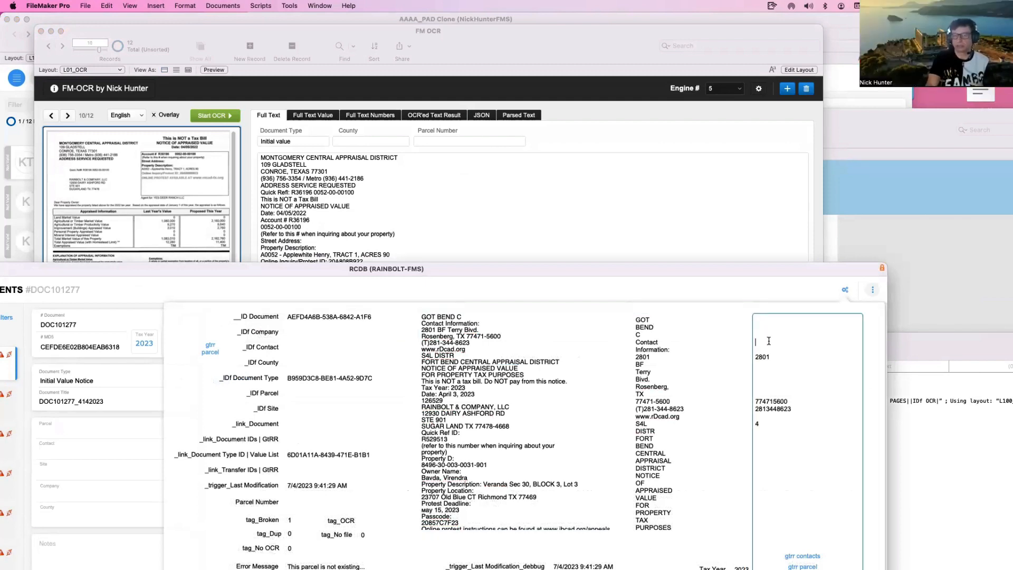
{"action": "left_click", "coordinate": [726, 318]}
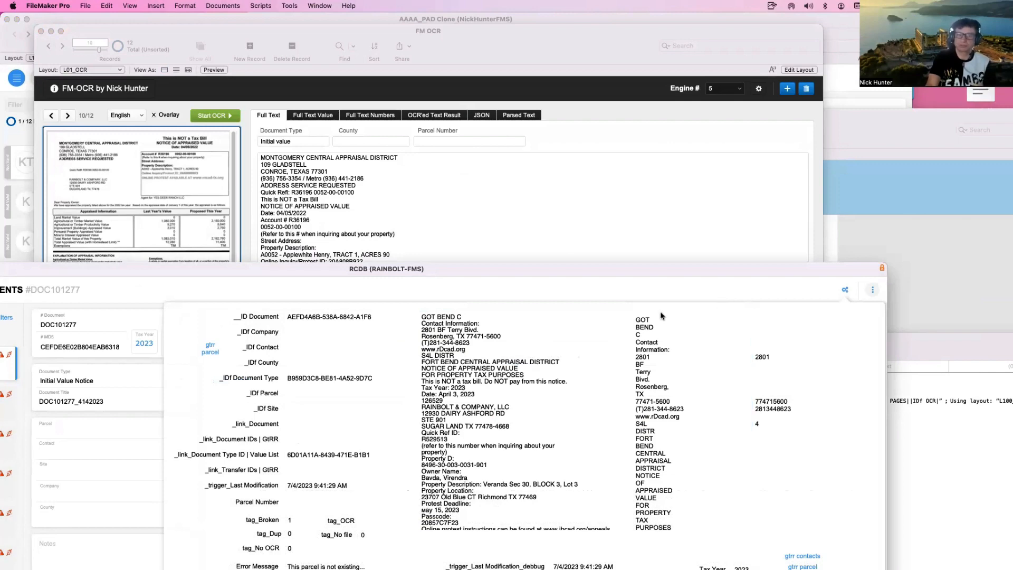
{"action": "left_click", "coordinate": [536, 207]}
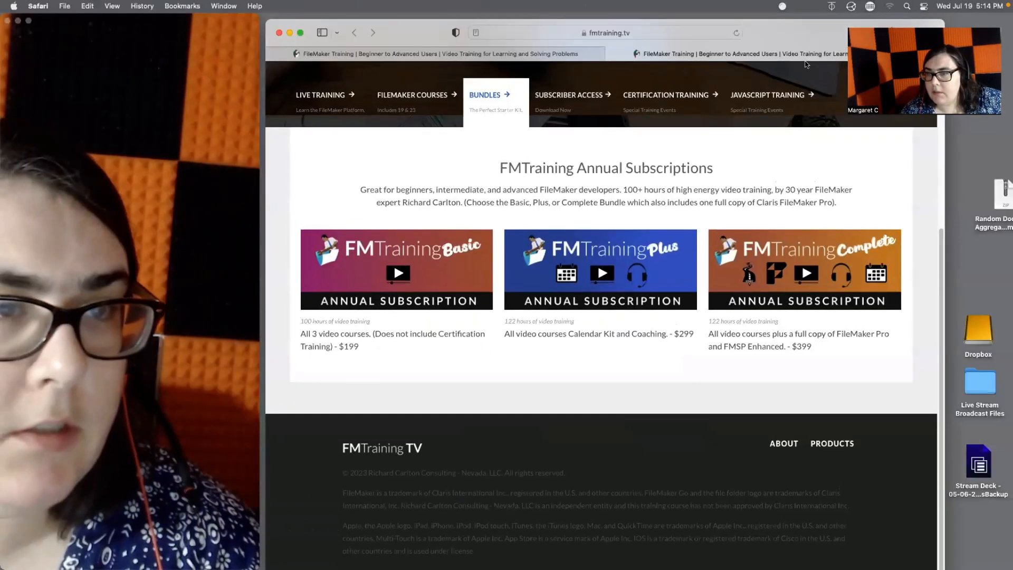
Show the desktop, open the Livestream closing credits video and play it from the beginning.
{"action": "key", "text": "F11"}
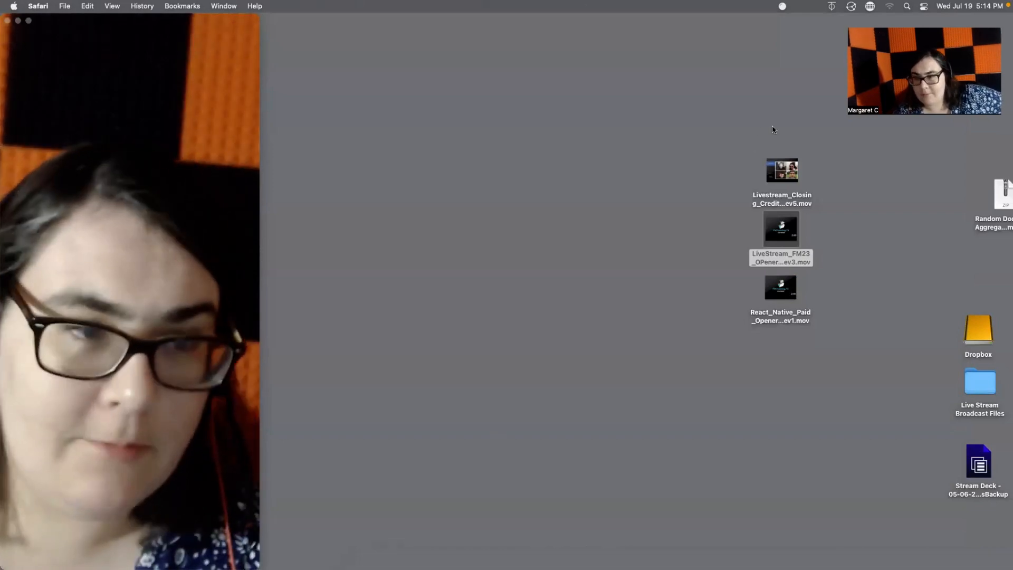
{"action": "double_click", "coordinate": [782, 170]}
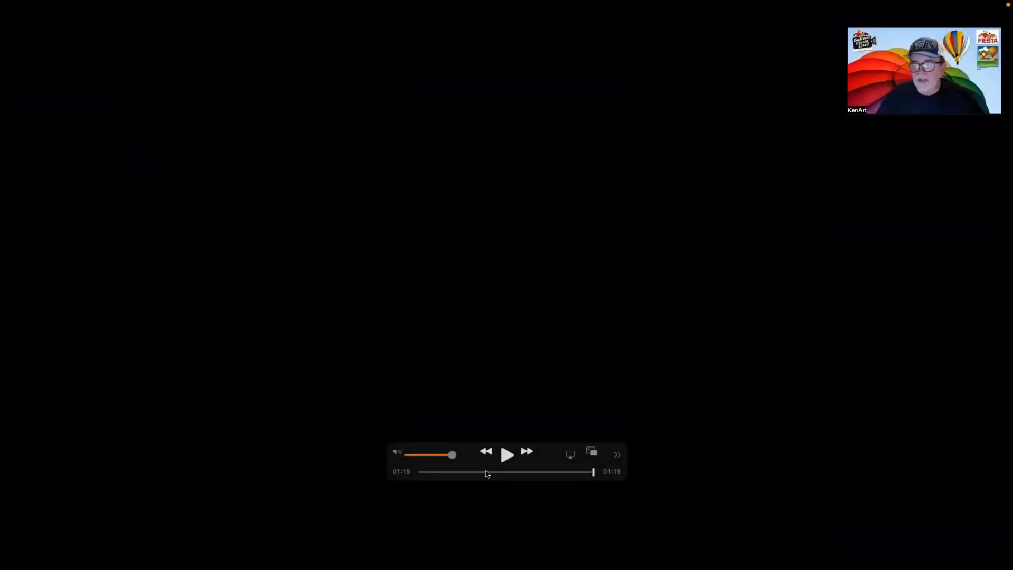
{"action": "left_click_drag", "start_coordinate": [486, 473], "coordinate": [102, 436]}
{"action": "key", "text": "space"}
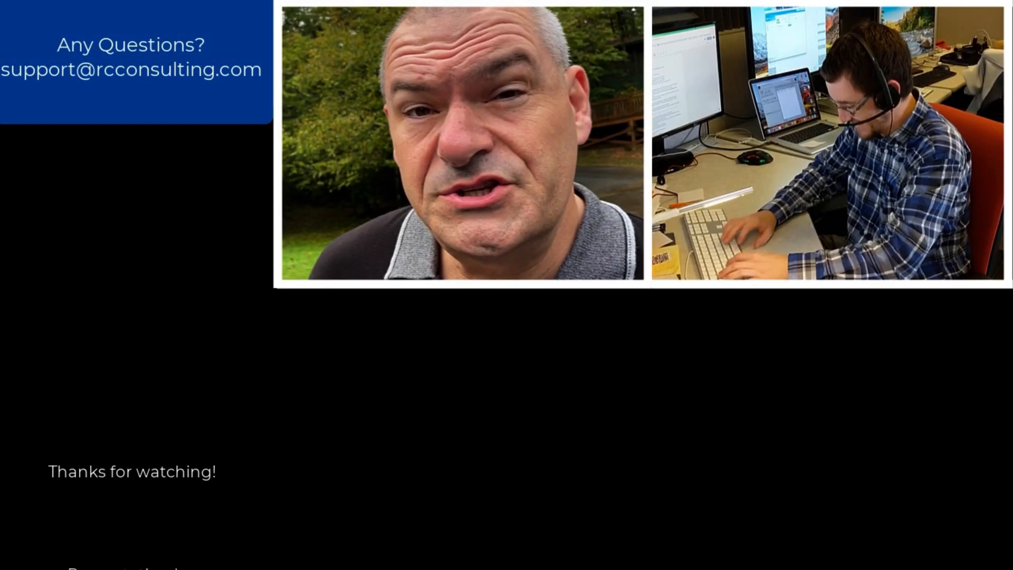